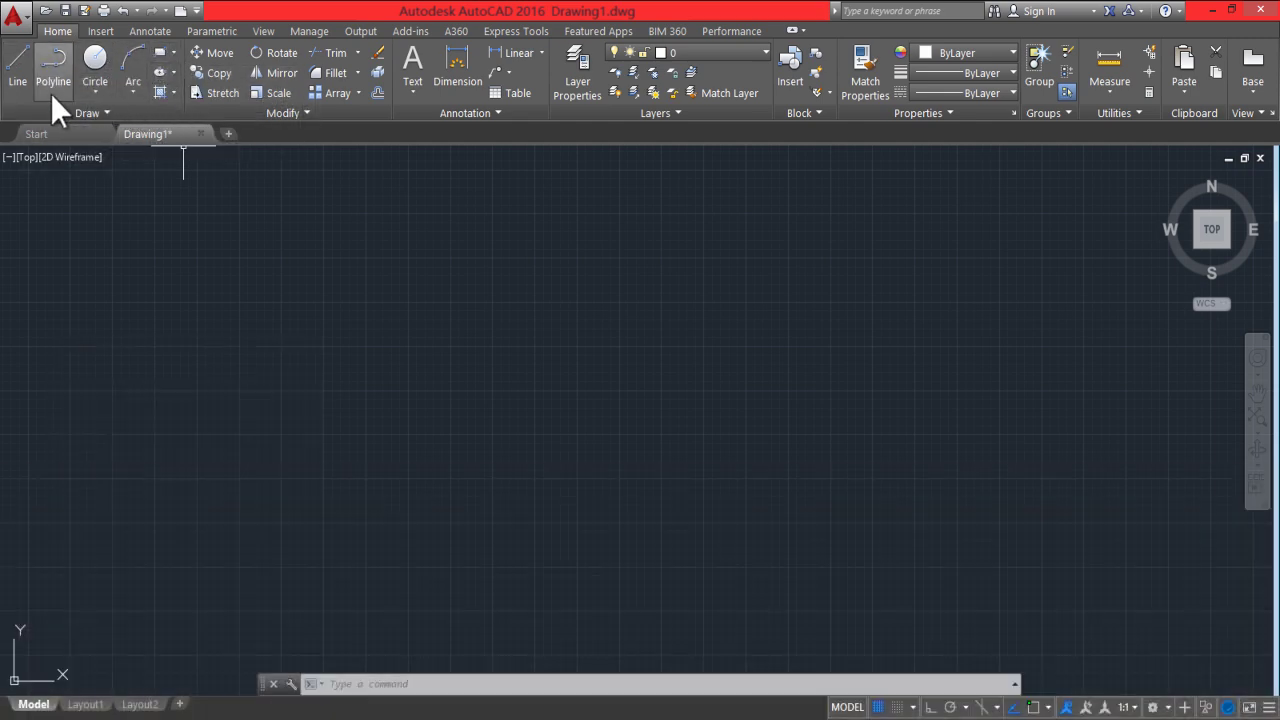
left_click(118, 110)
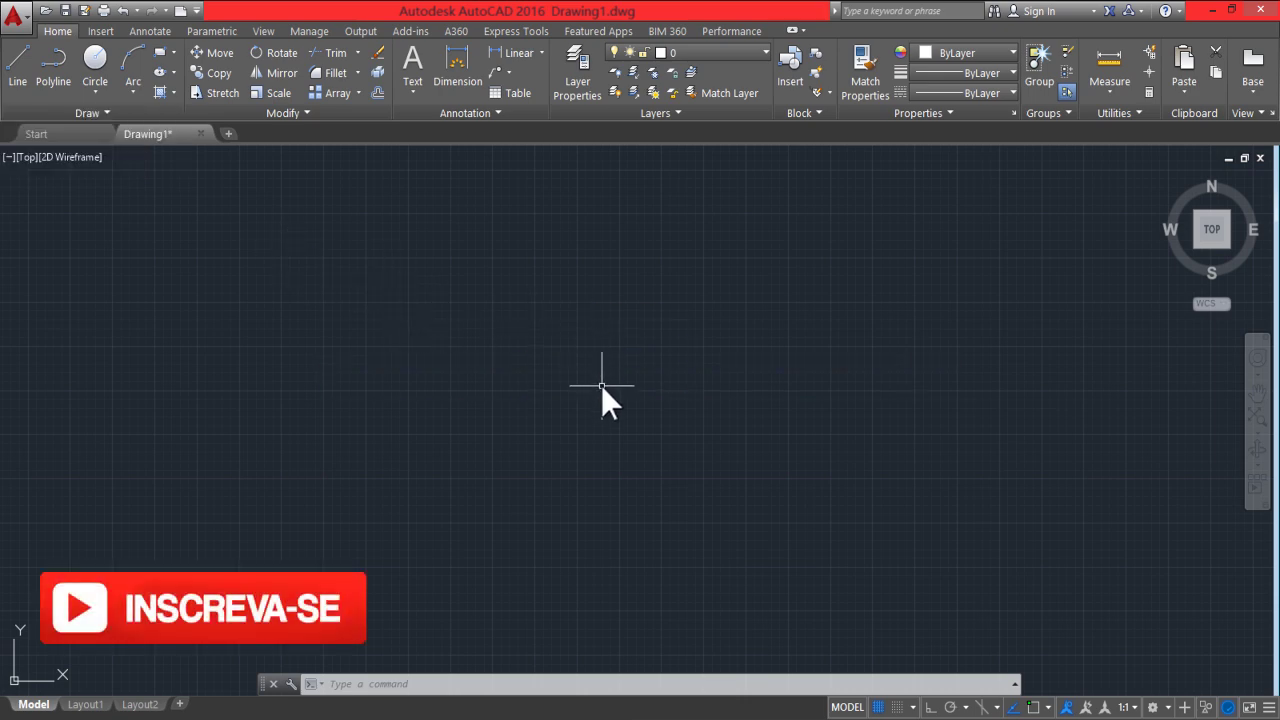
scroll(574, 443, "up", 3)
scroll(560, 400, "up", 3)
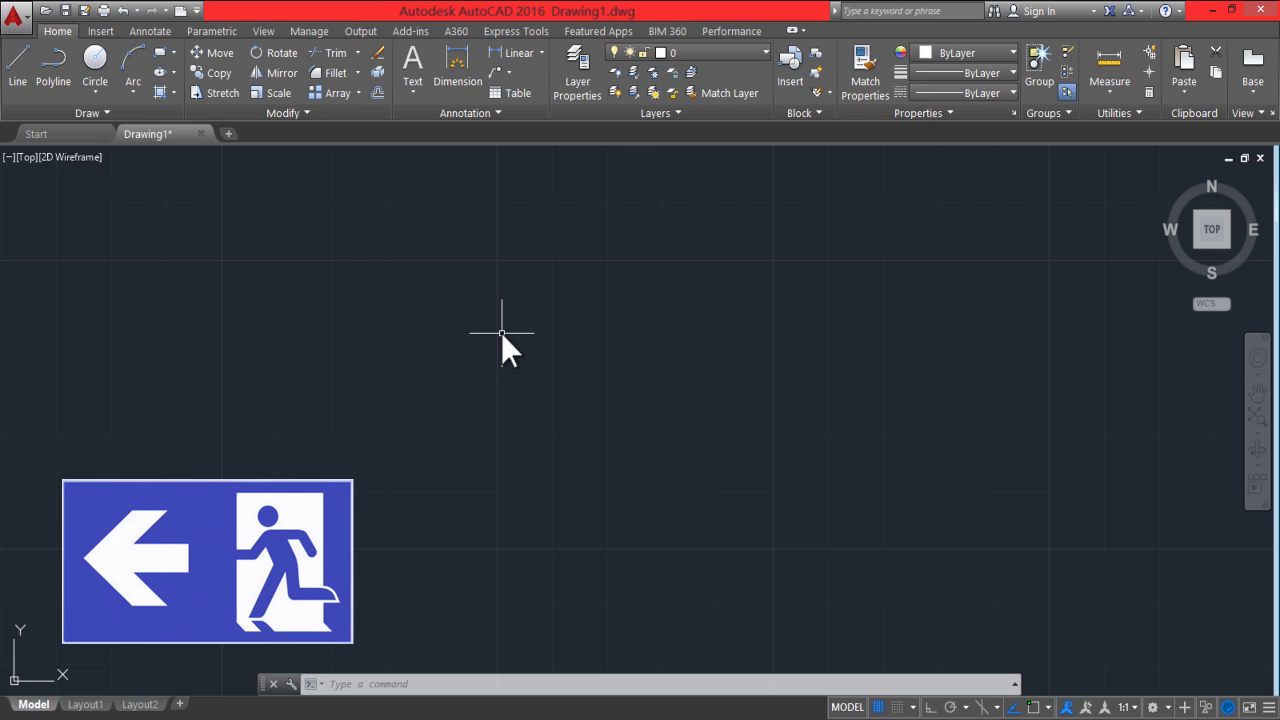
Open the program's display options and set the window colour scheme to Light
type("op")
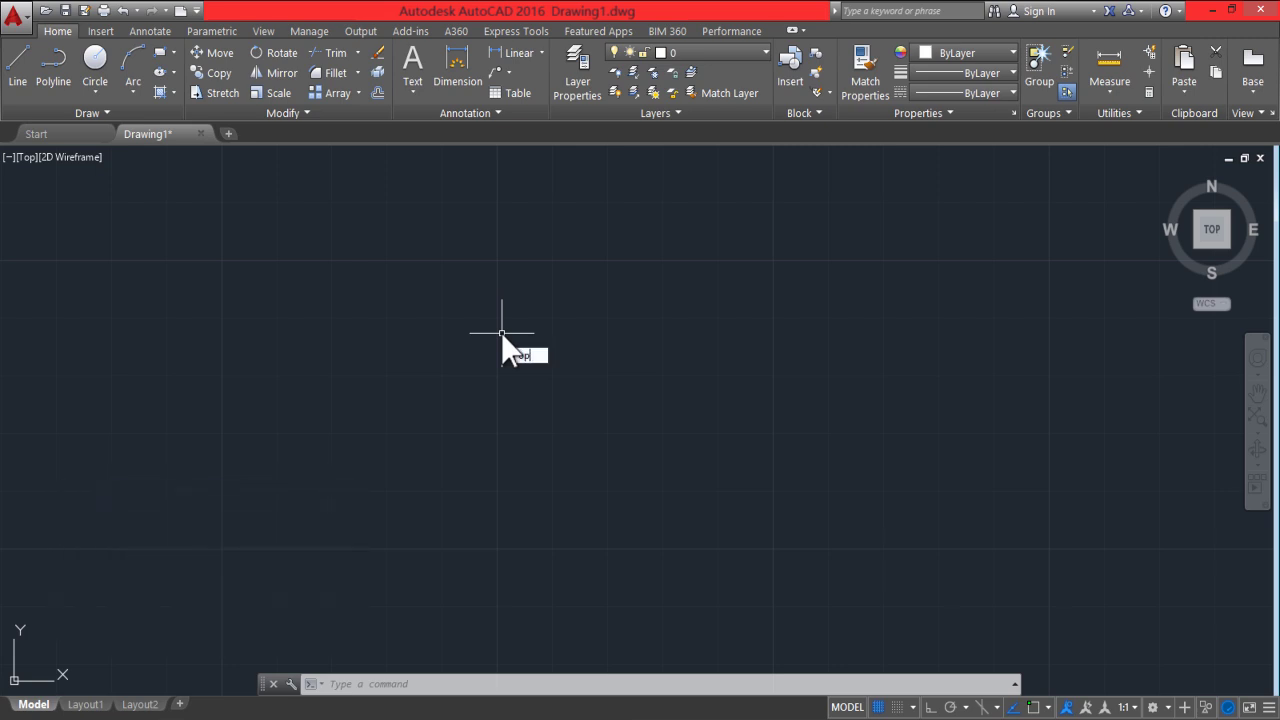
key("Return")
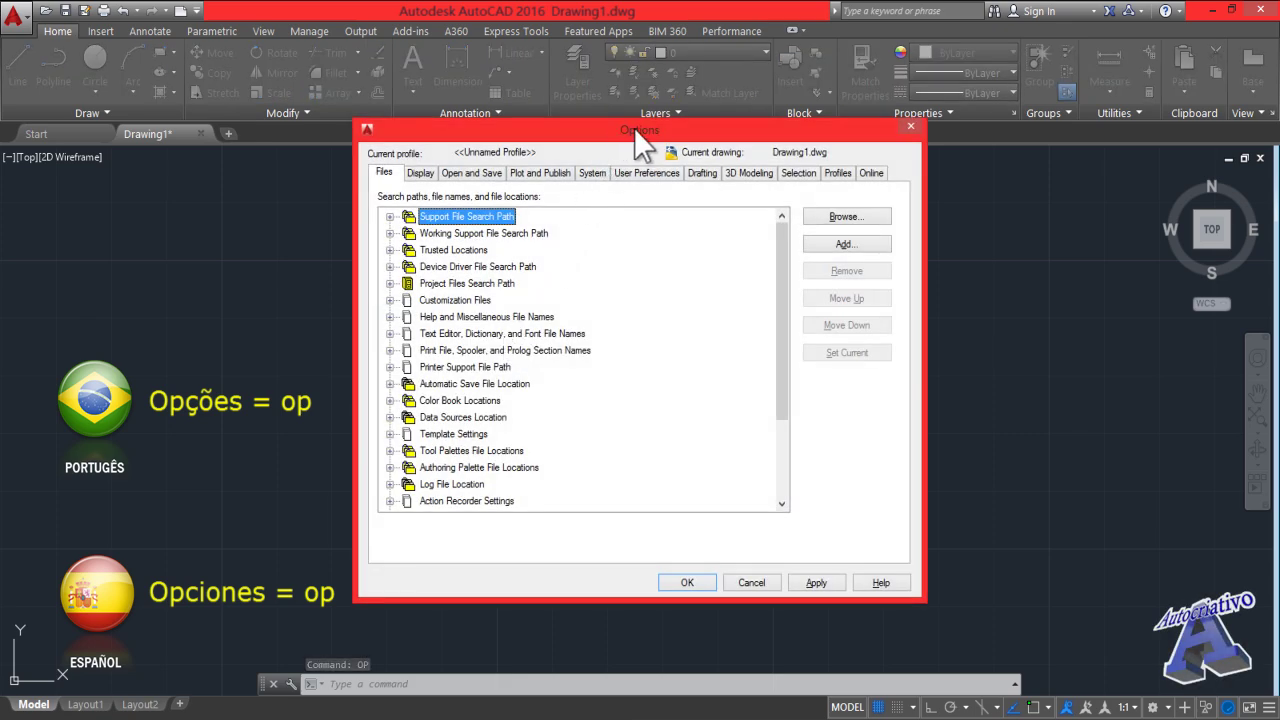
left_click_drag(634, 128, 640, 141)
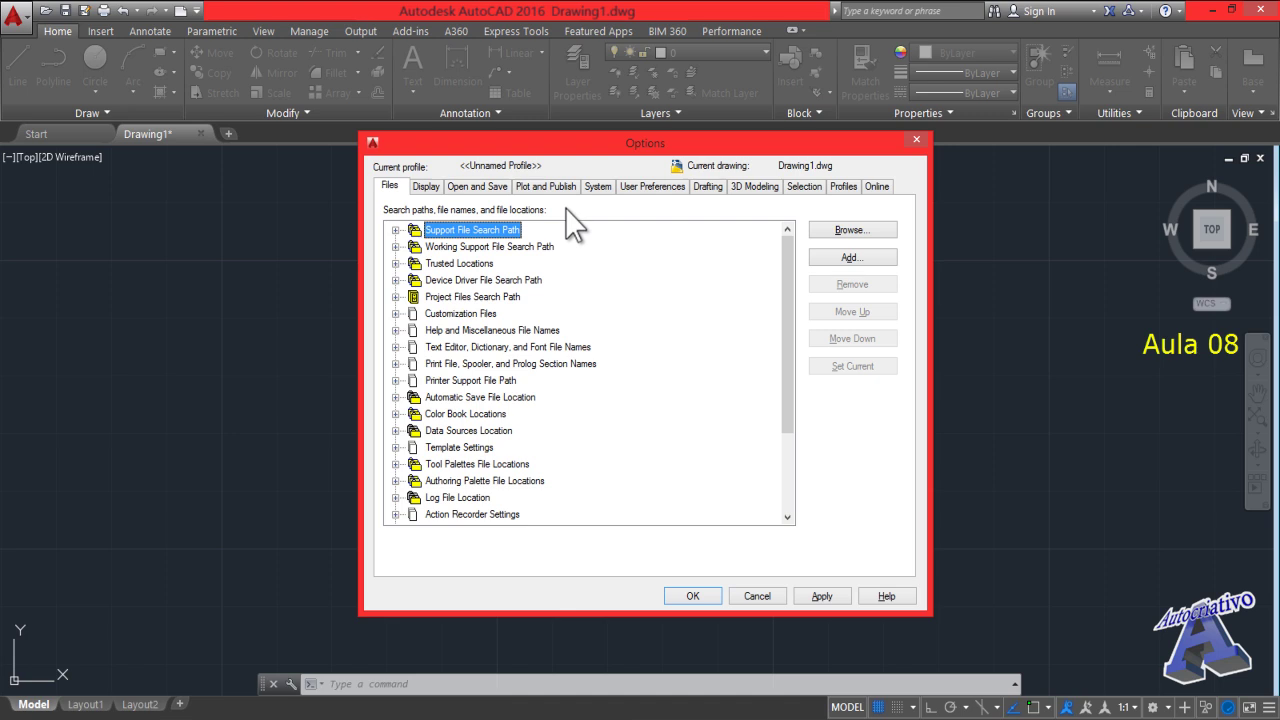
left_click(426, 189)
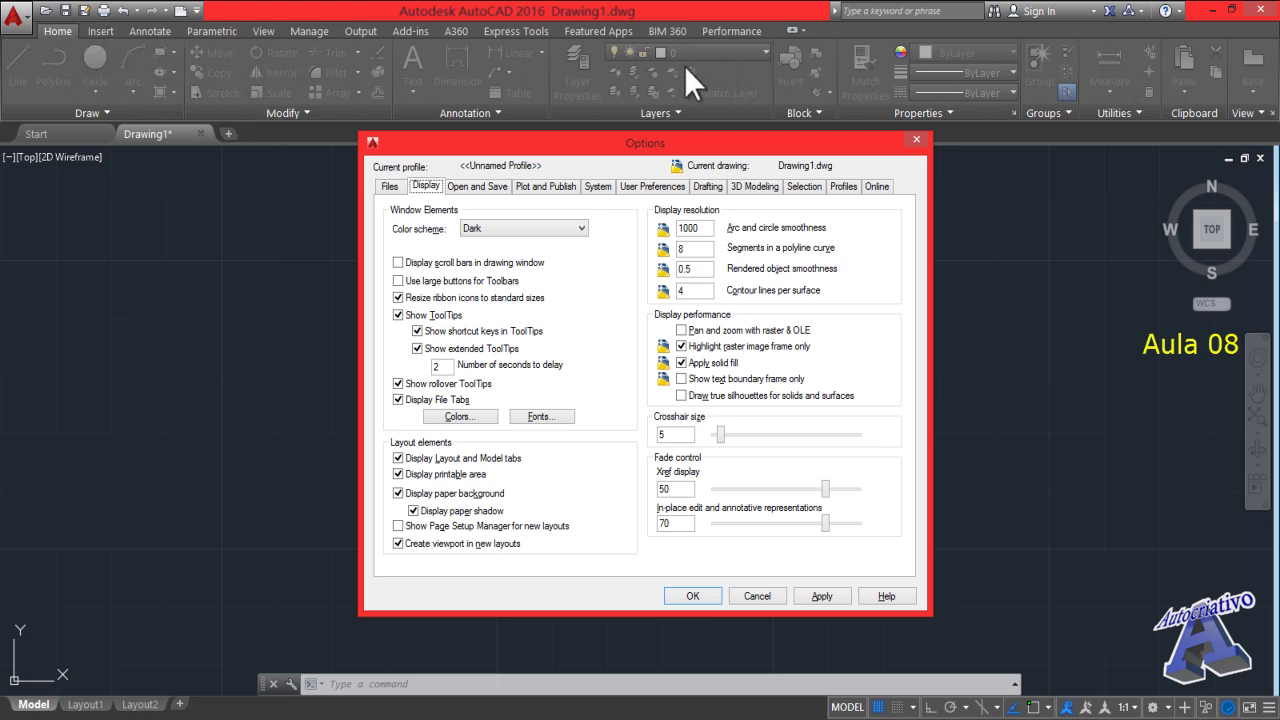
left_click(576, 228)
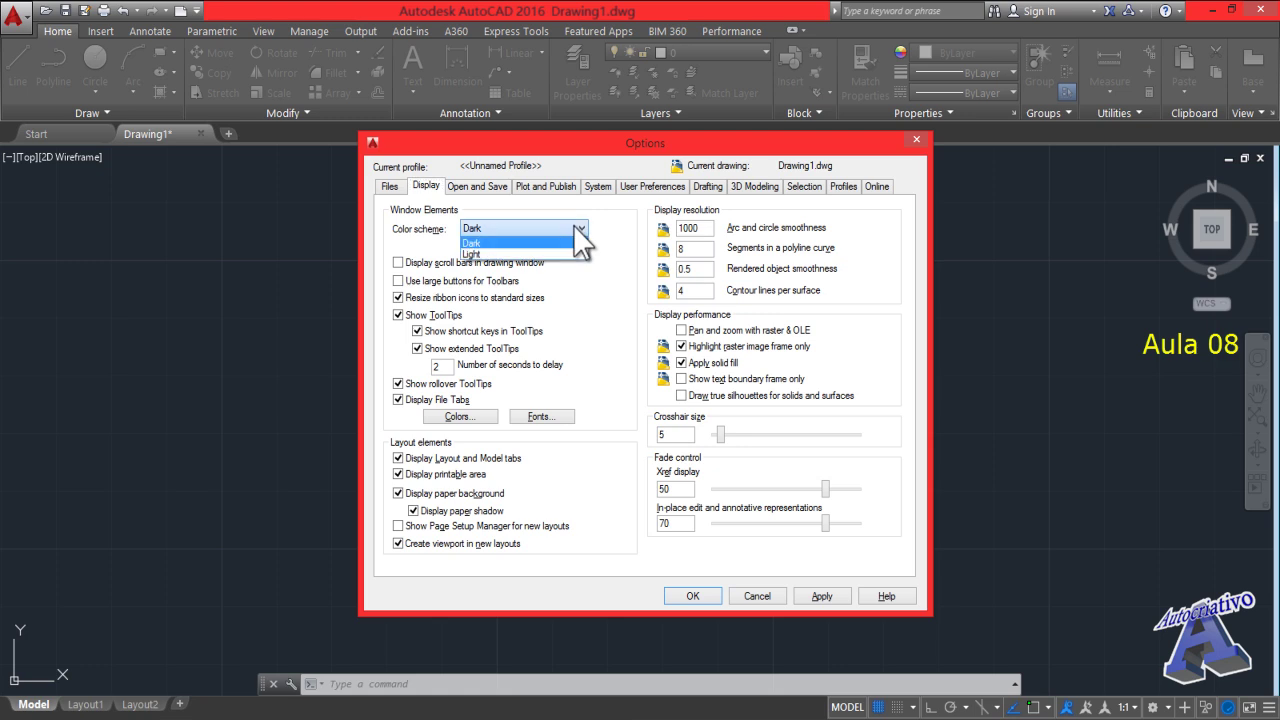
left_click(482, 254)
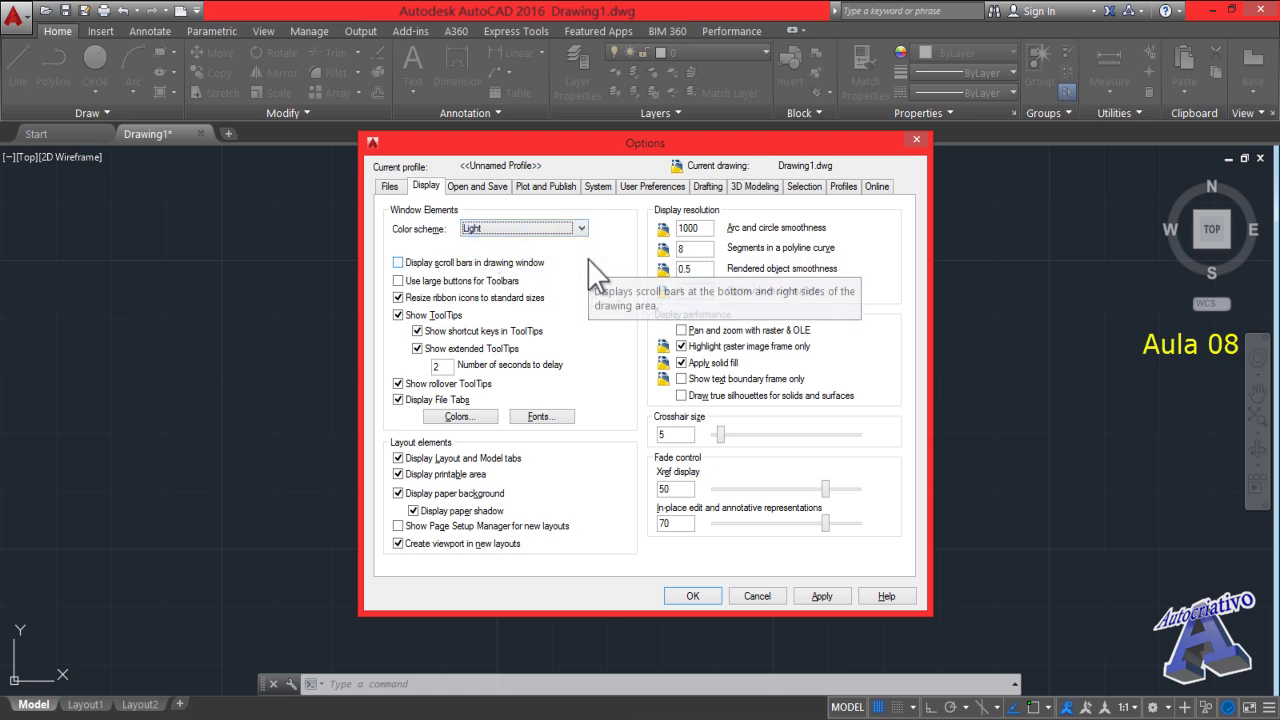
Set the 2D model space crosshairs to index colour 10 (red) and apply the display options
left_click(474, 415)
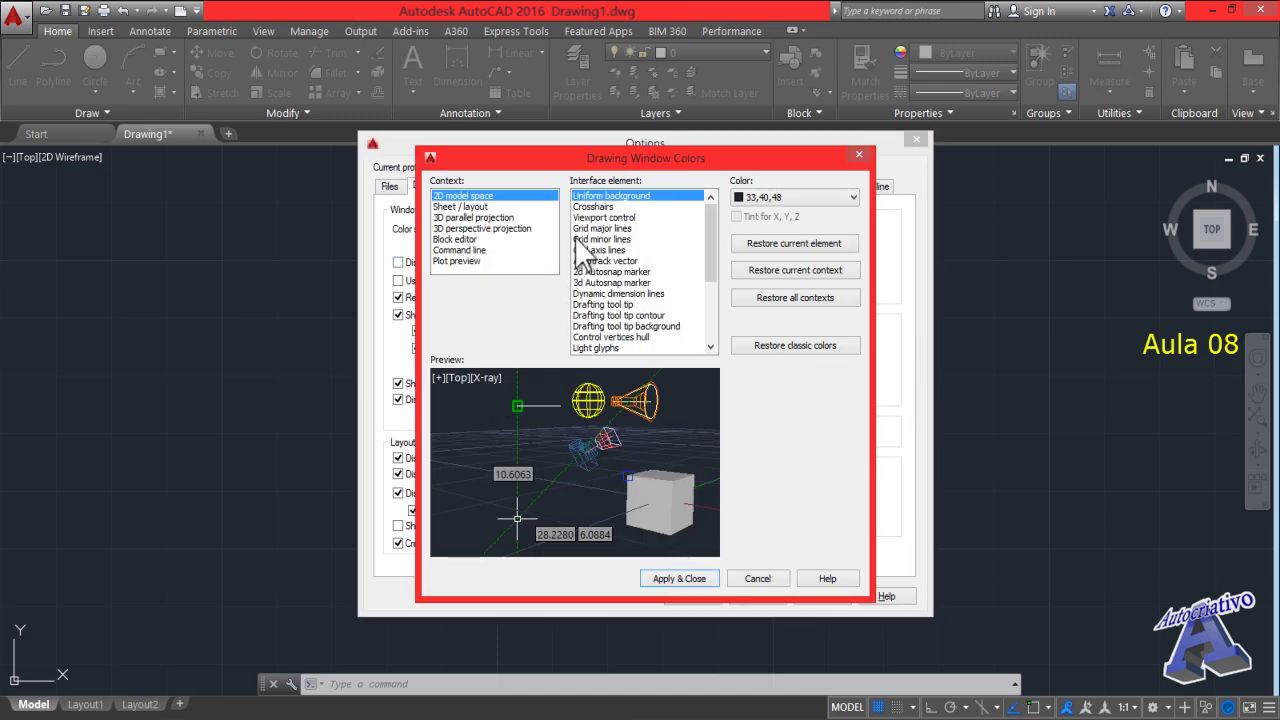
left_click(592, 206)
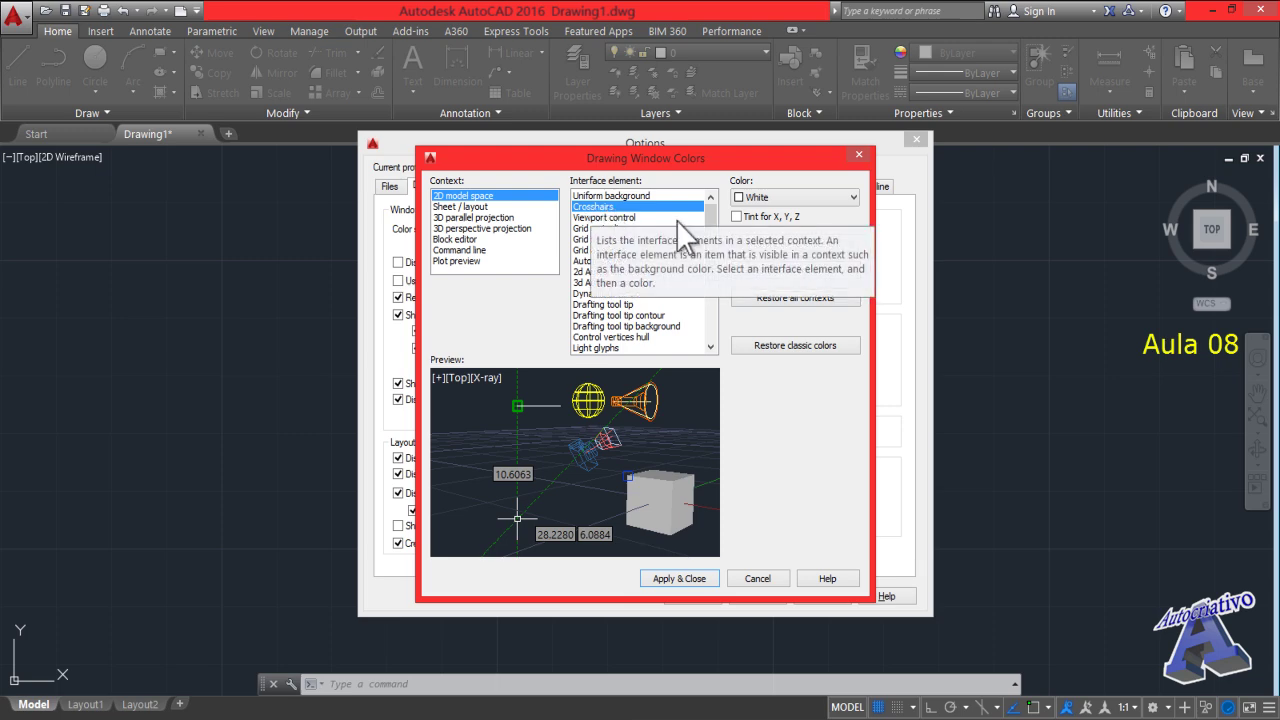
left_click(836, 201)
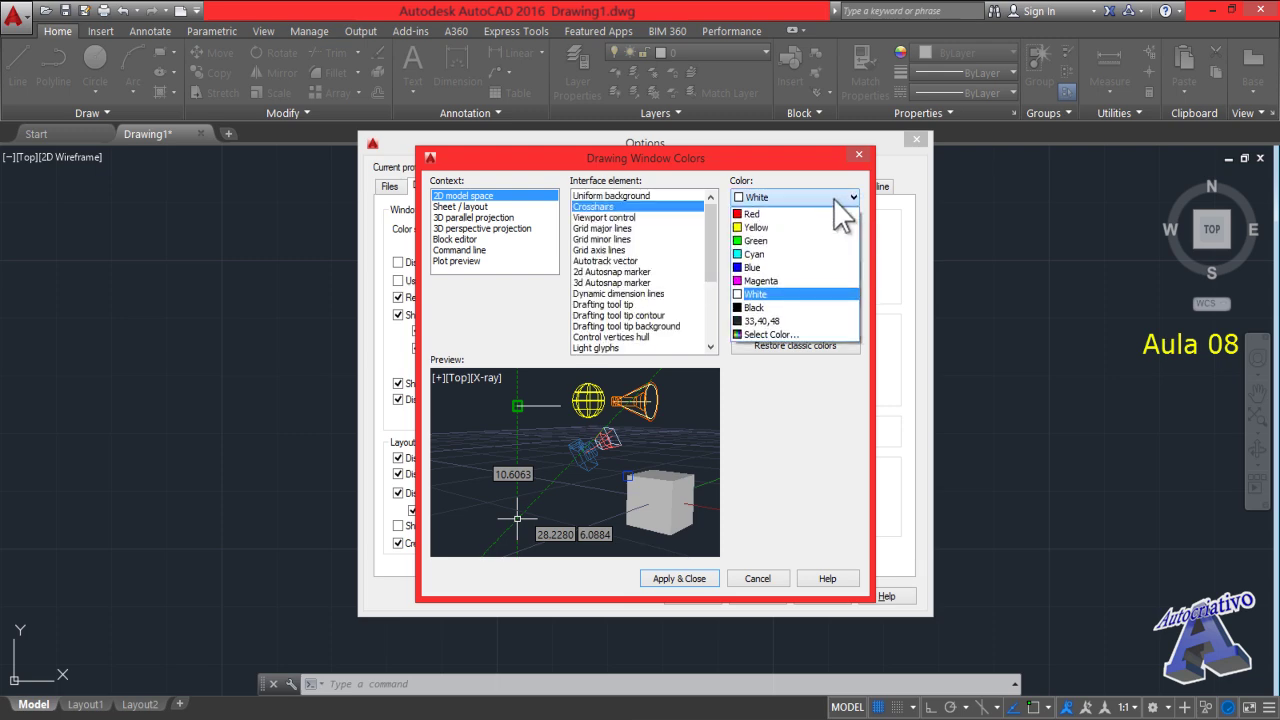
left_click(768, 335)
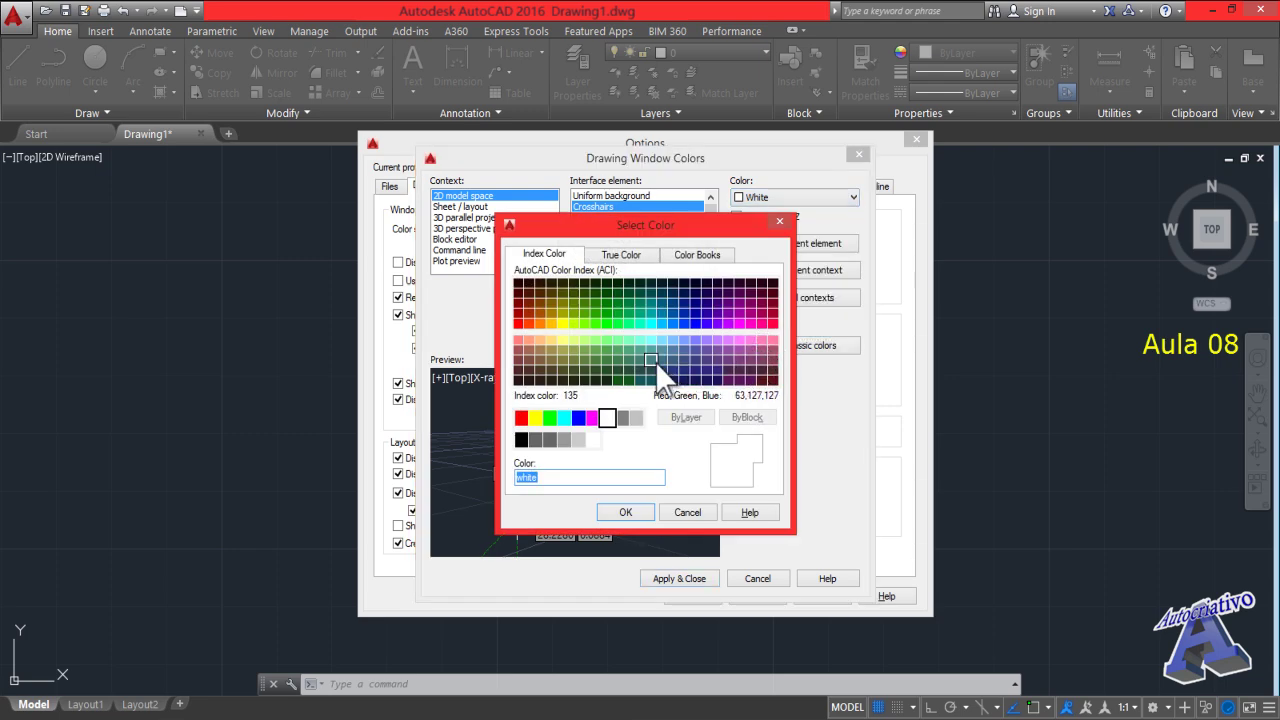
left_click(518, 321)
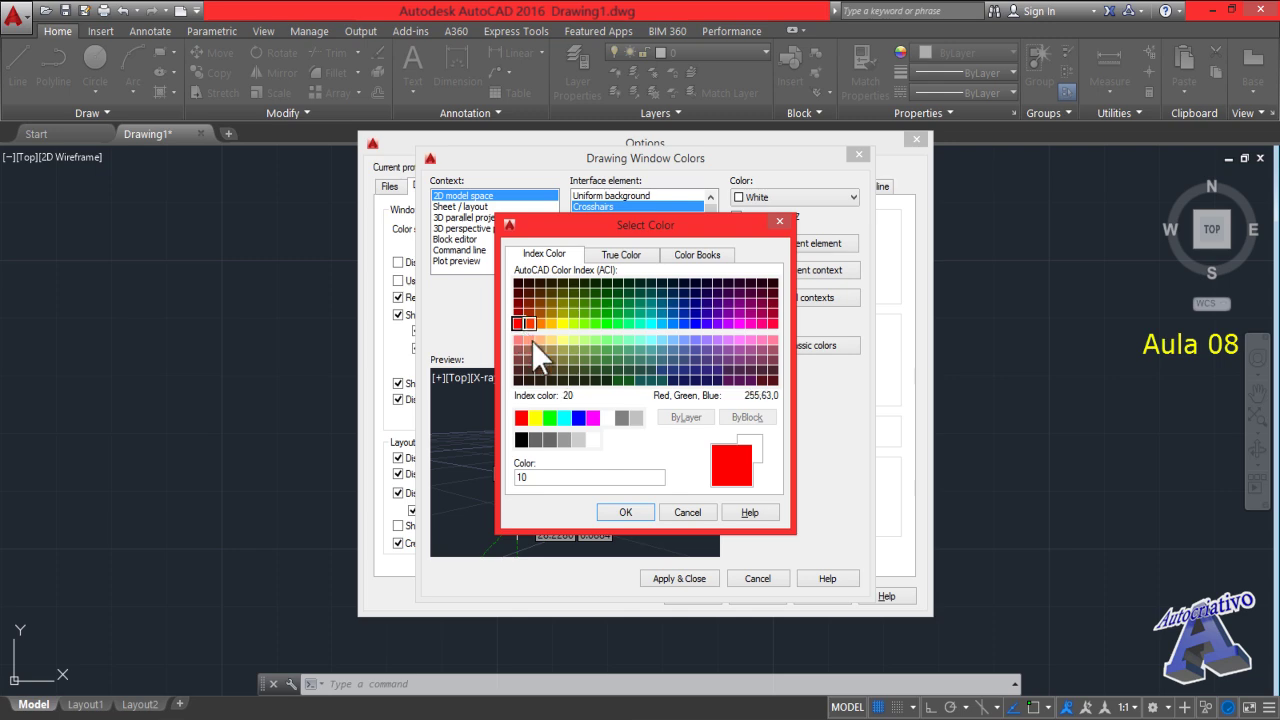
left_click(638, 513)
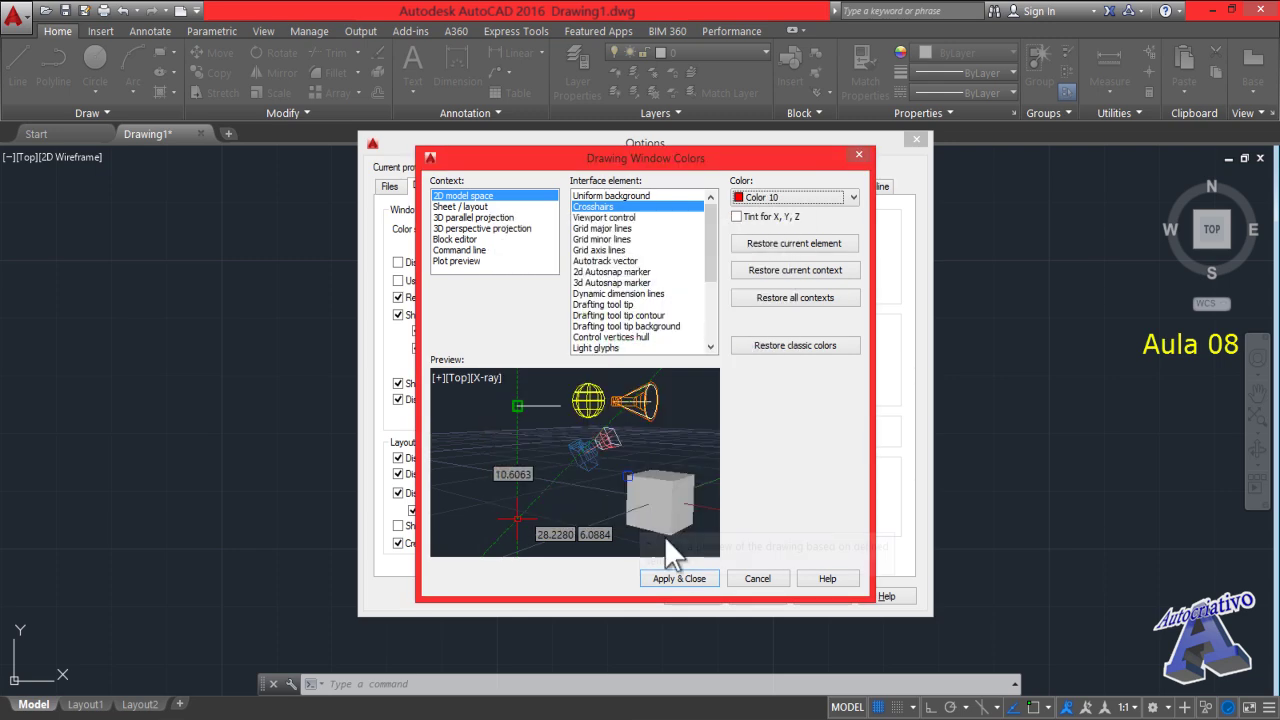
left_click(689, 577)
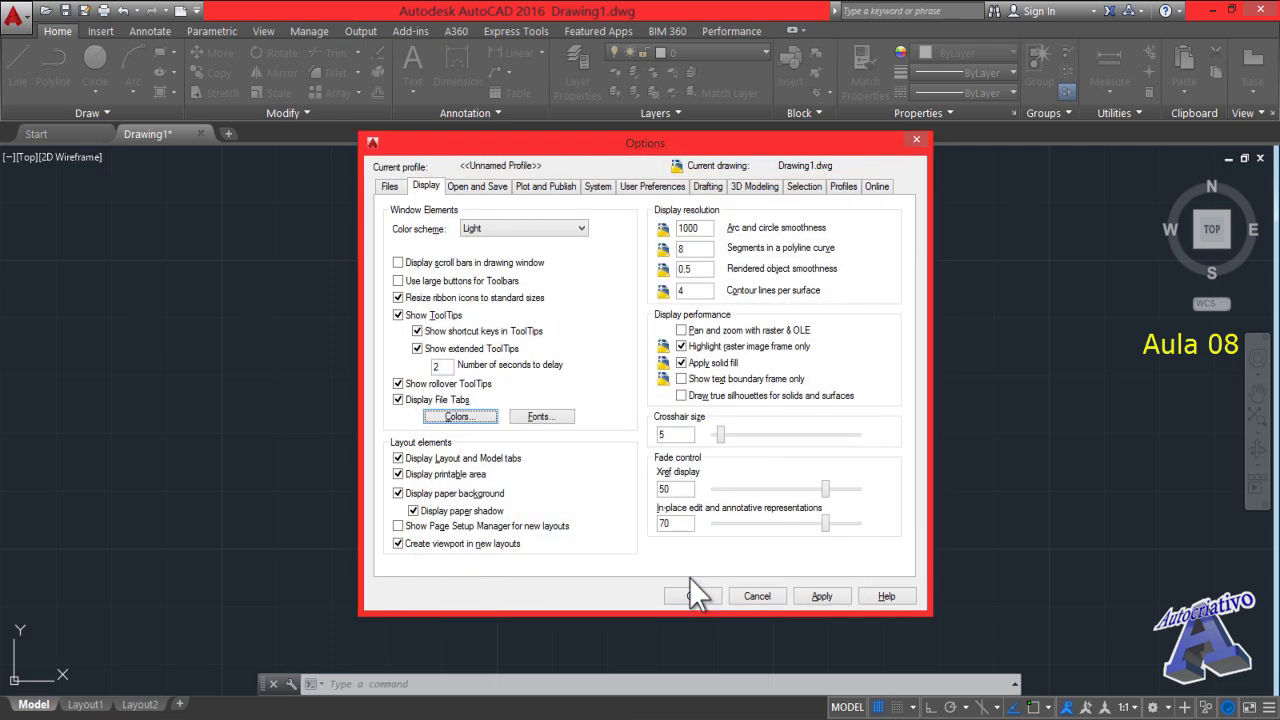
left_click(822, 596)
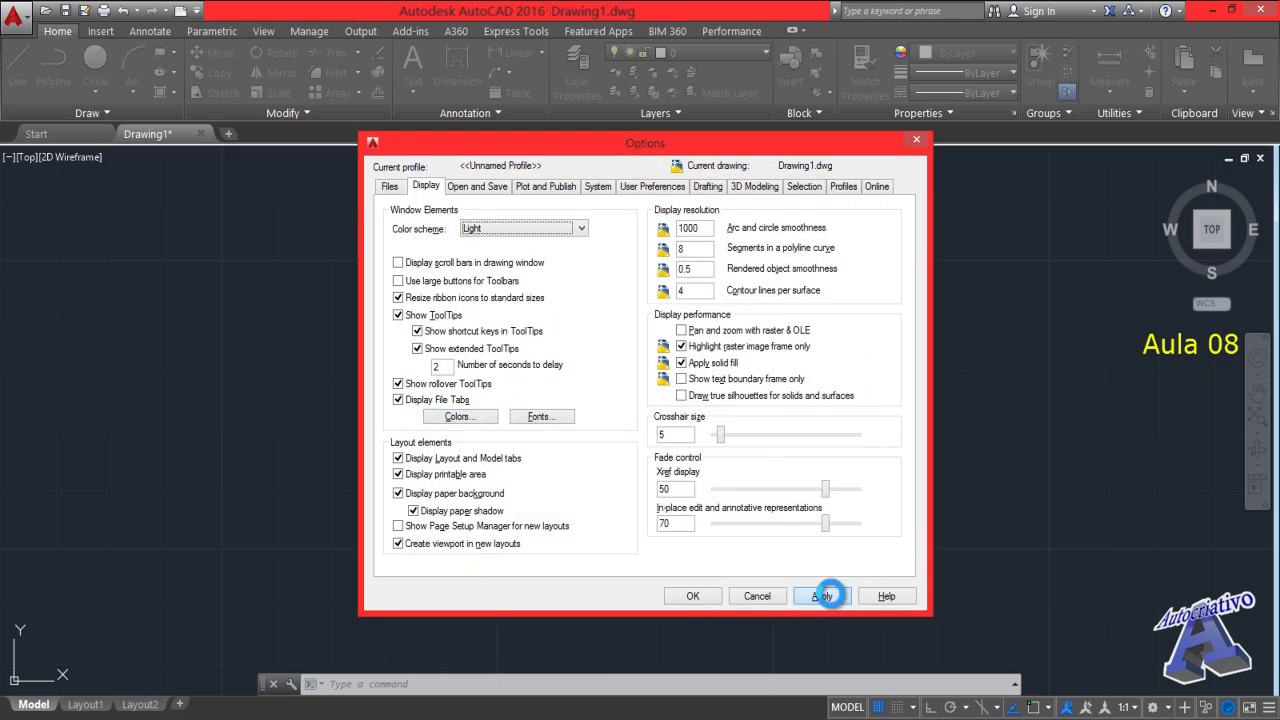
left_click(690, 595)
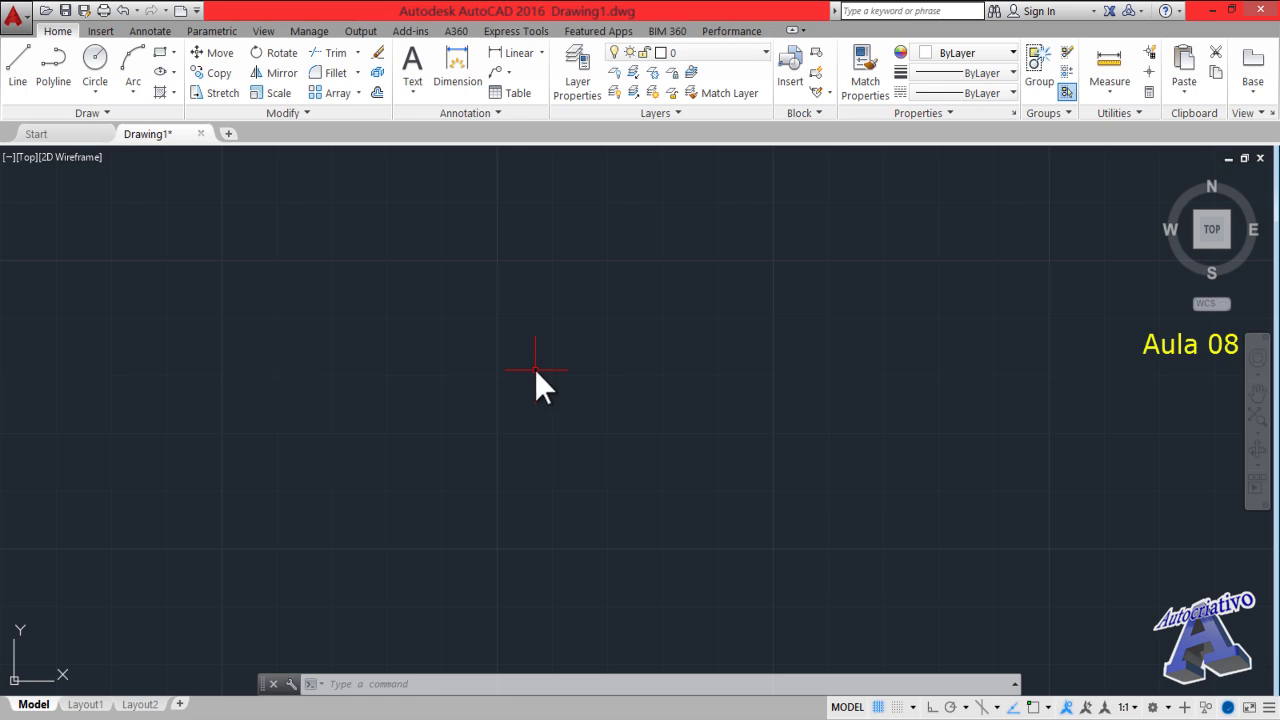
scroll(534, 368, "down", 1)
middle_click_drag(537, 369, 474, 372)
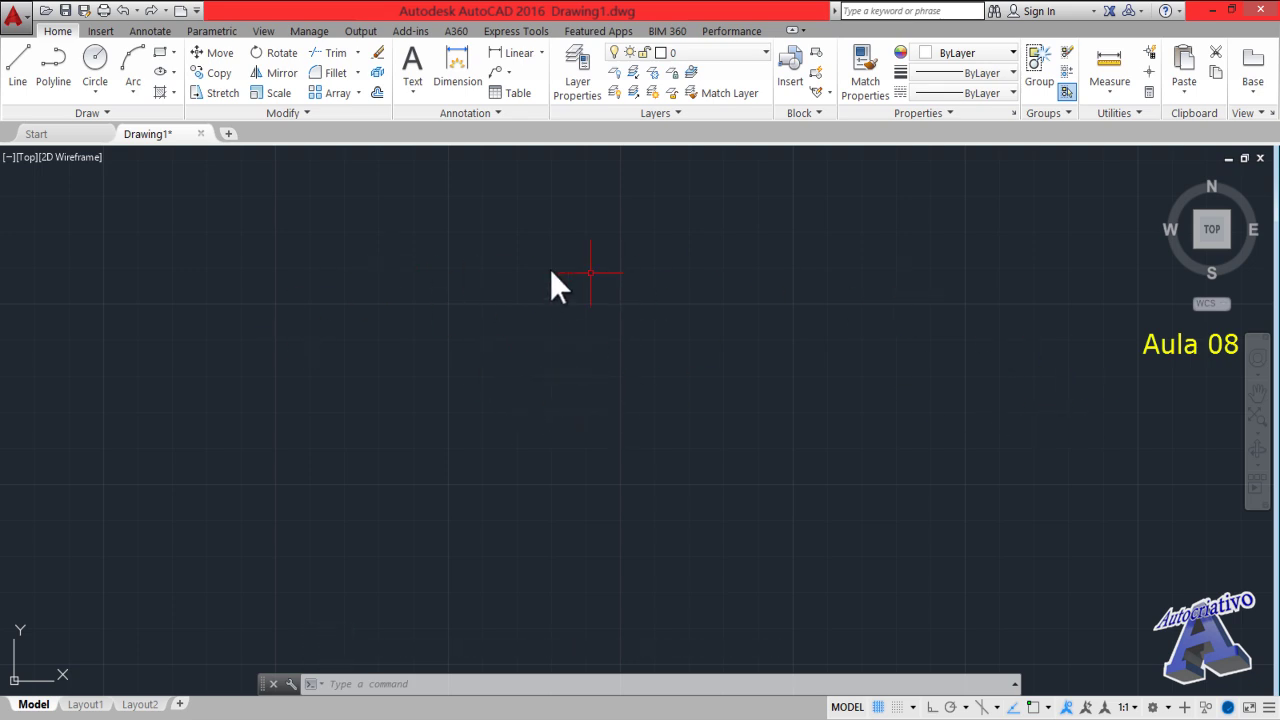
scroll(492, 380, "down", 2)
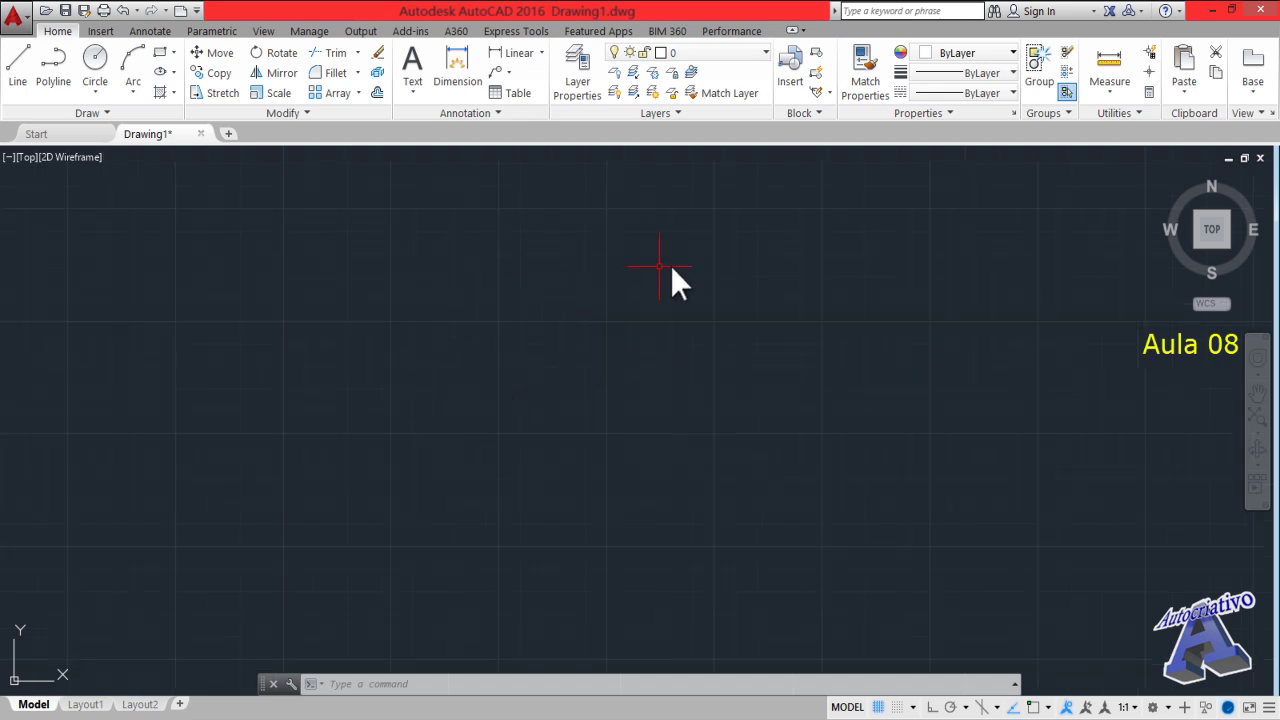
scroll(630, 440, "up", 2)
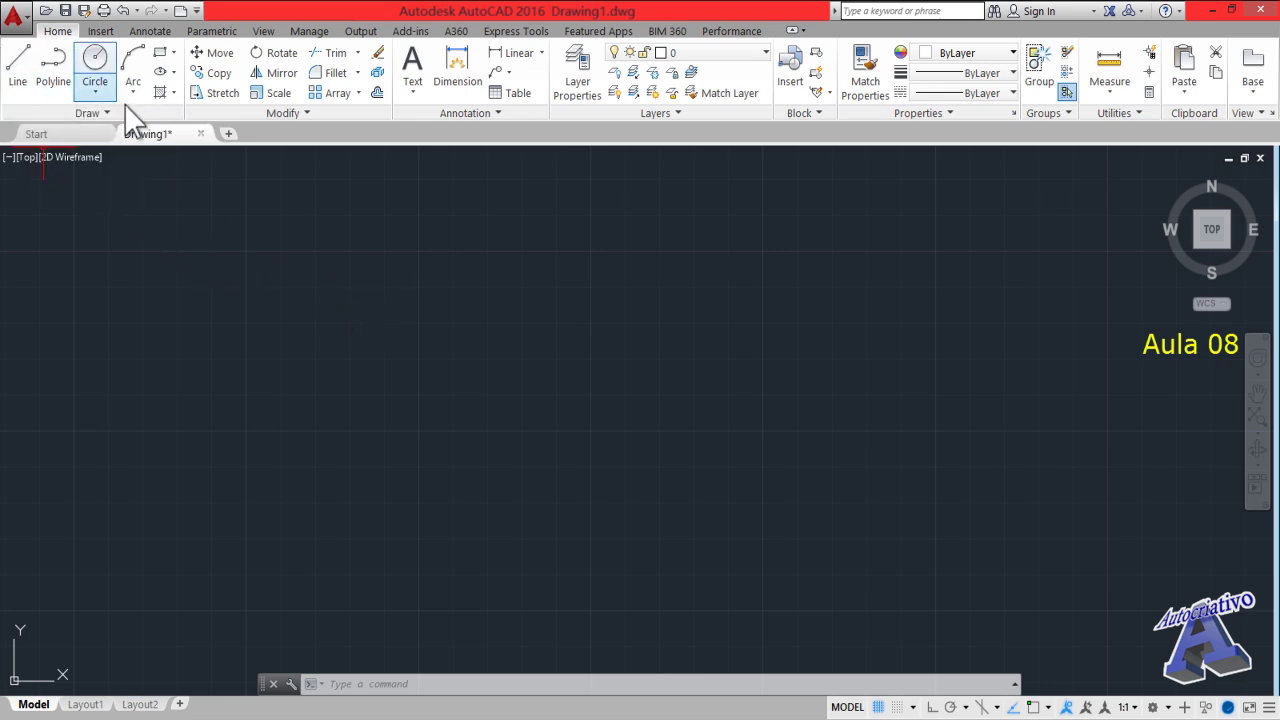
Expand the additional drawing tools and keep them pinned open
left_click(97, 112)
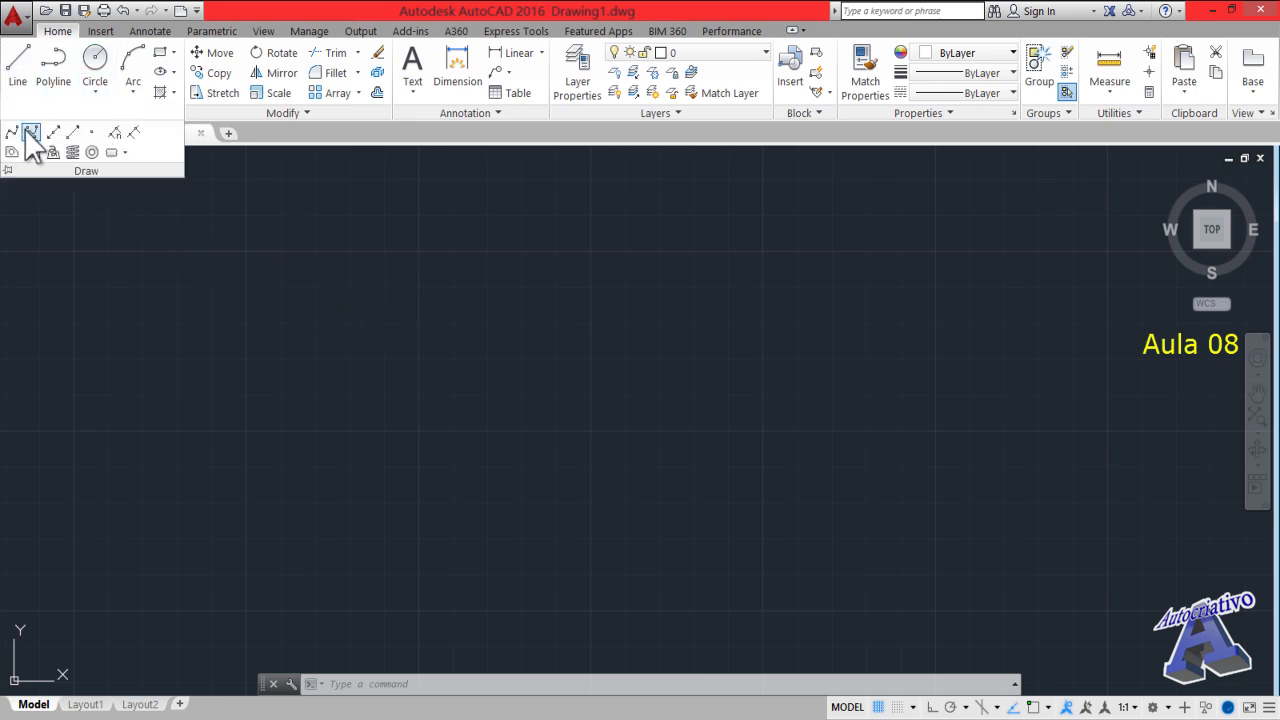
left_click(8, 170)
Draw an open, angular chain of seven connected line segments freehand across the middle of the drawing area
left_click(17, 65)
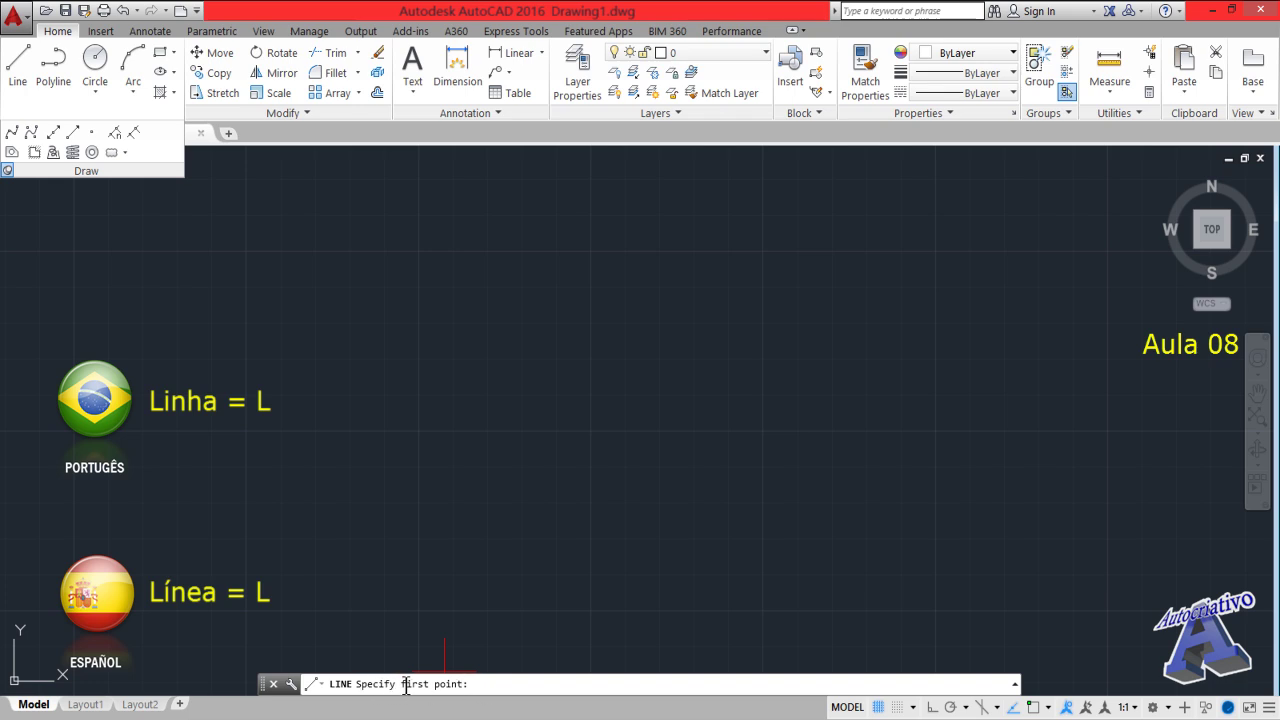
left_click(505, 378)
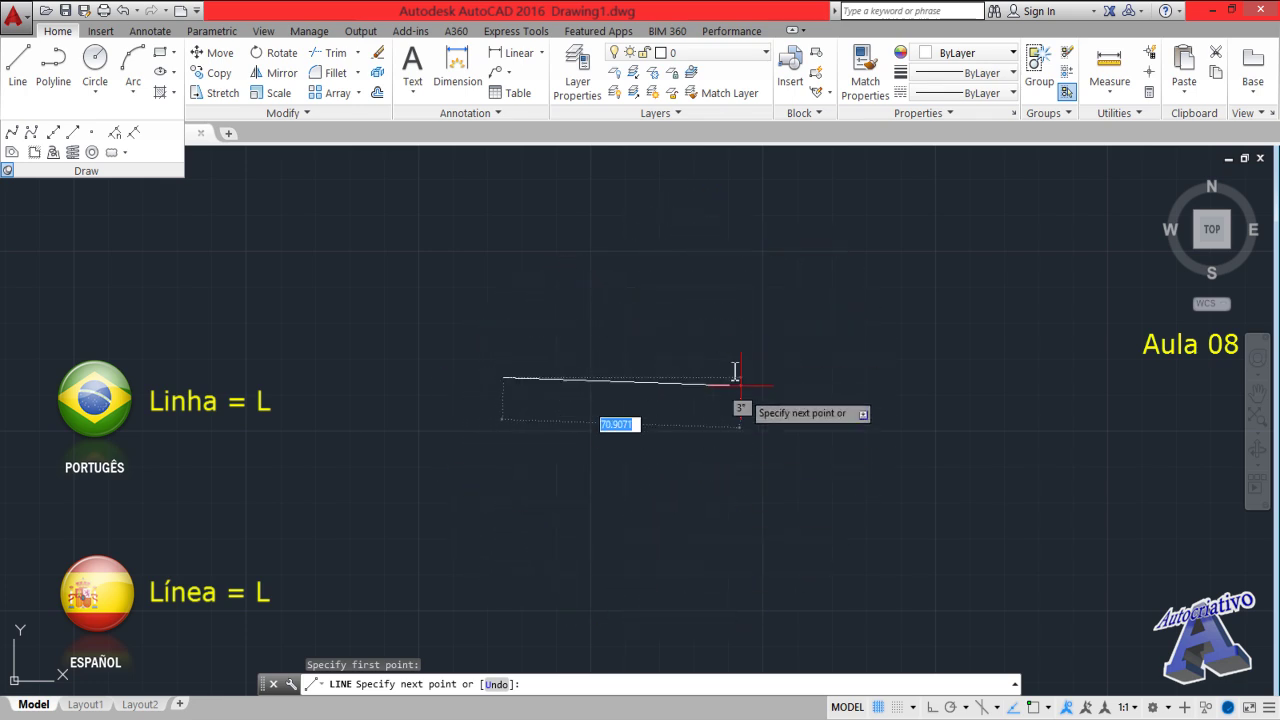
scroll(557, 350, "up", 5)
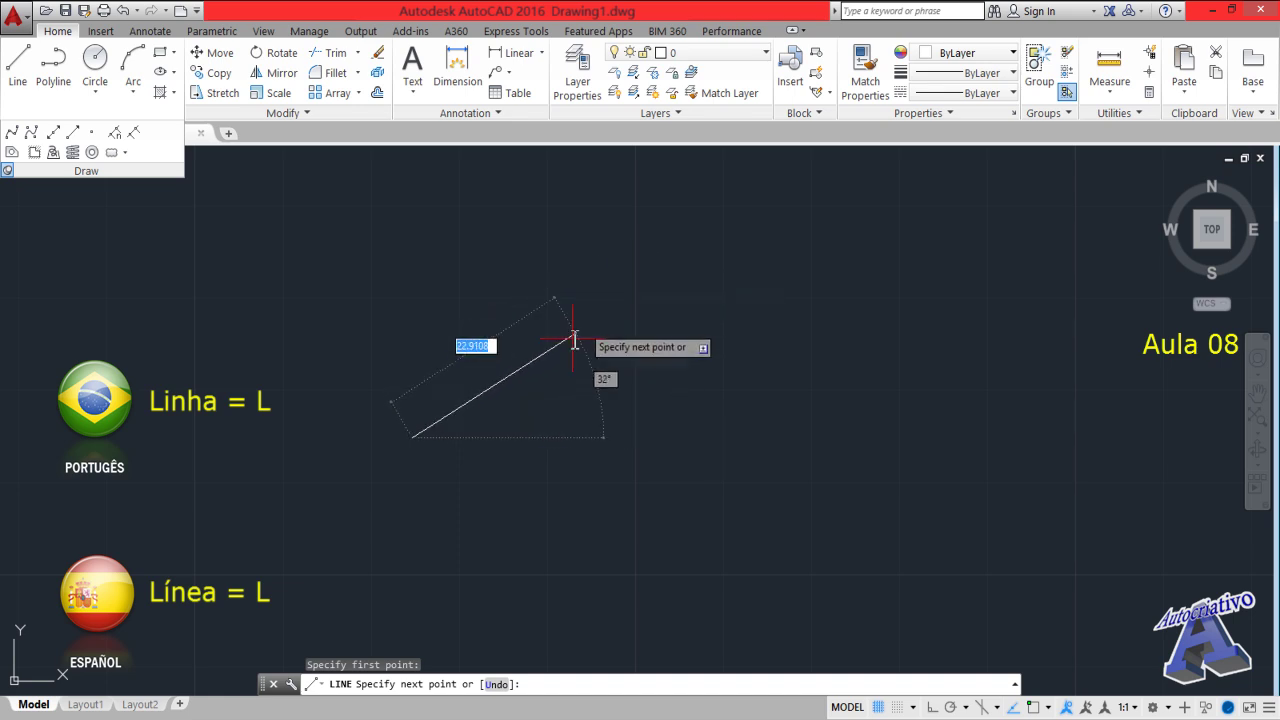
left_click(702, 259)
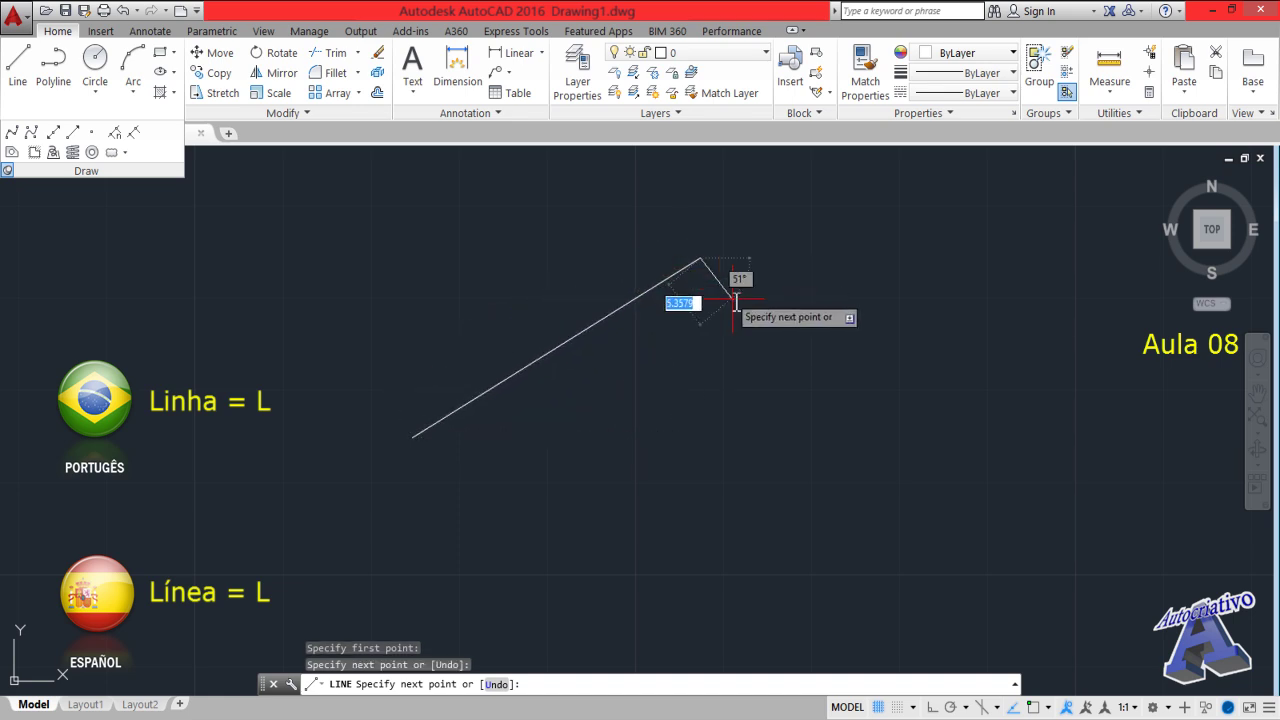
left_click(881, 437)
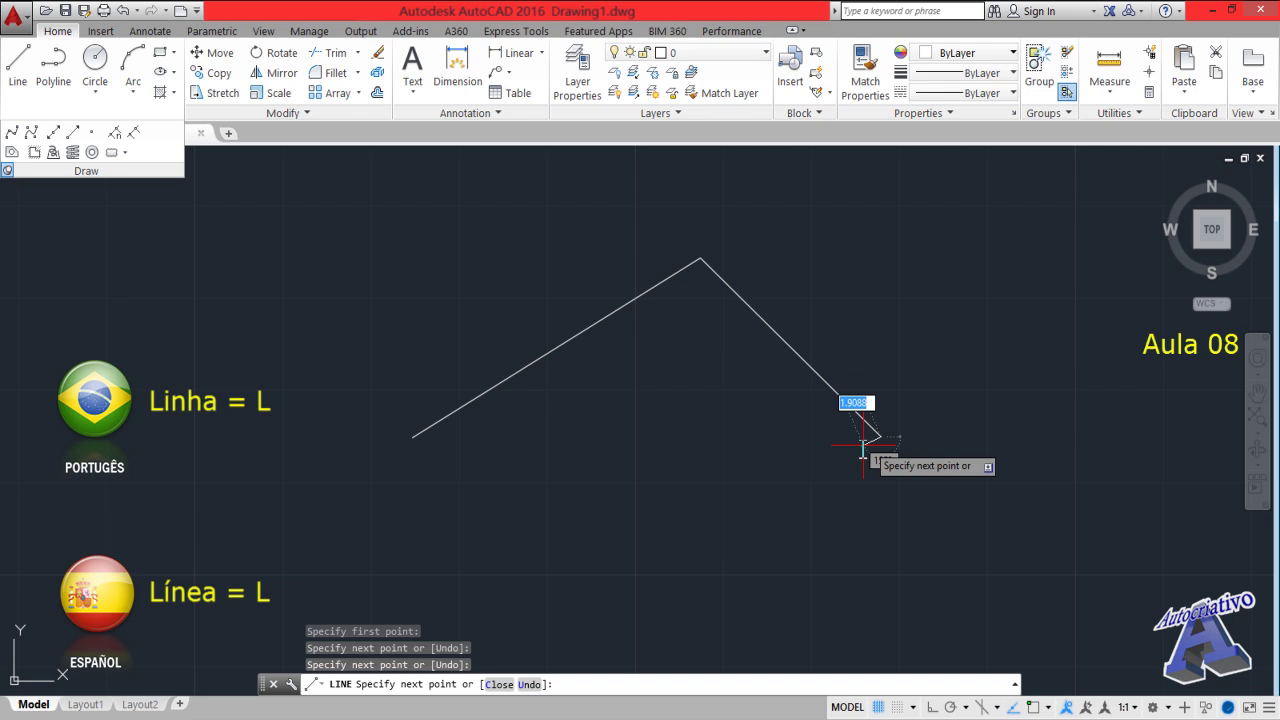
left_click(735, 522)
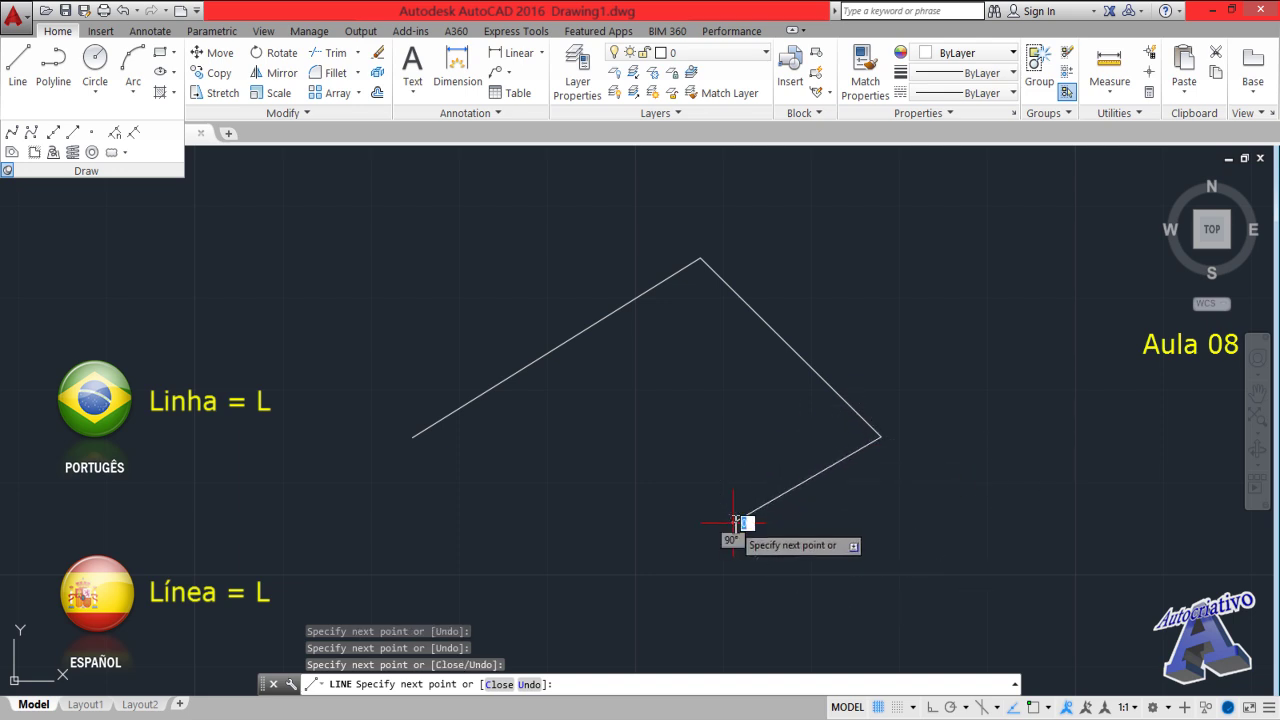
left_click(969, 525)
left_click(1006, 337)
left_click(812, 216)
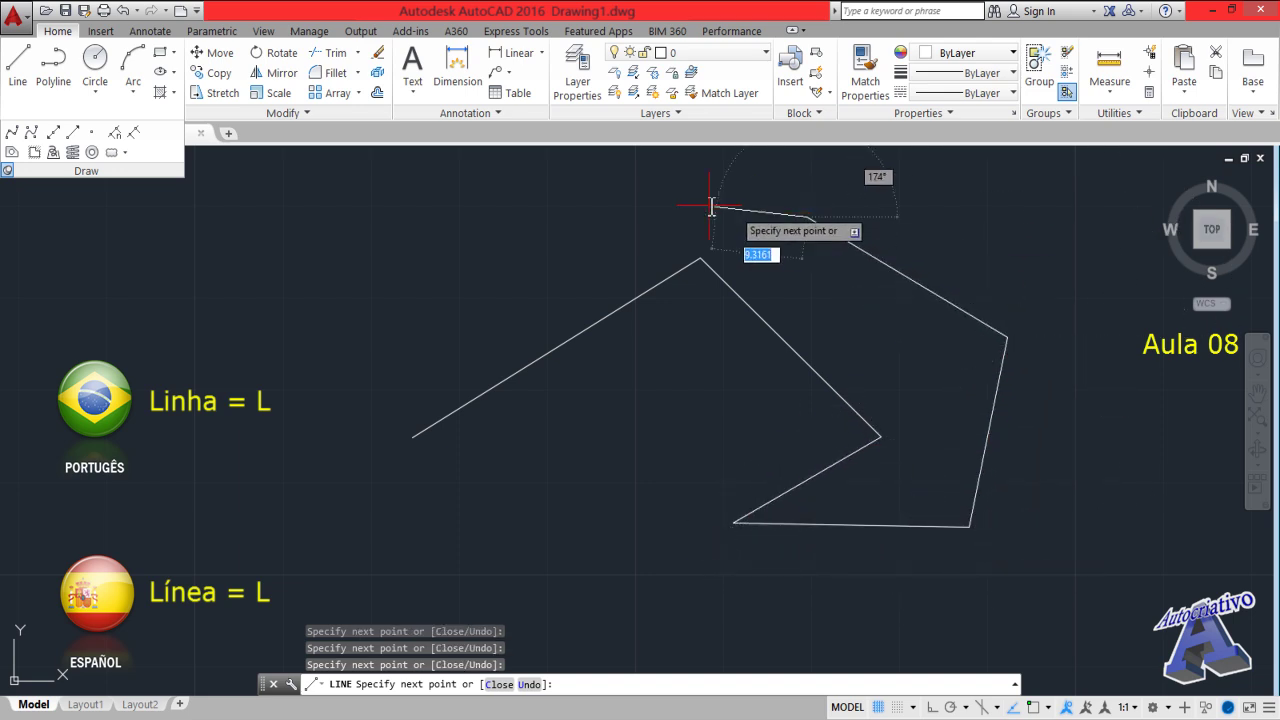
left_click(616, 199)
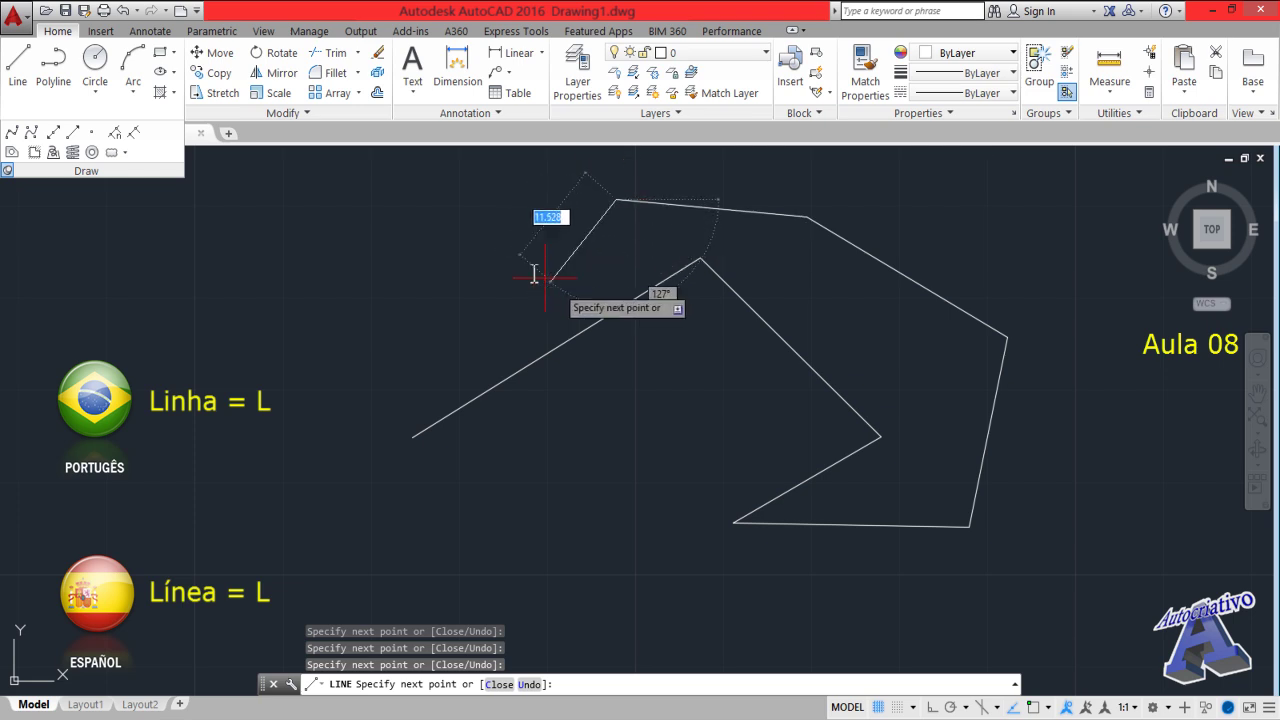
right_click(485, 281)
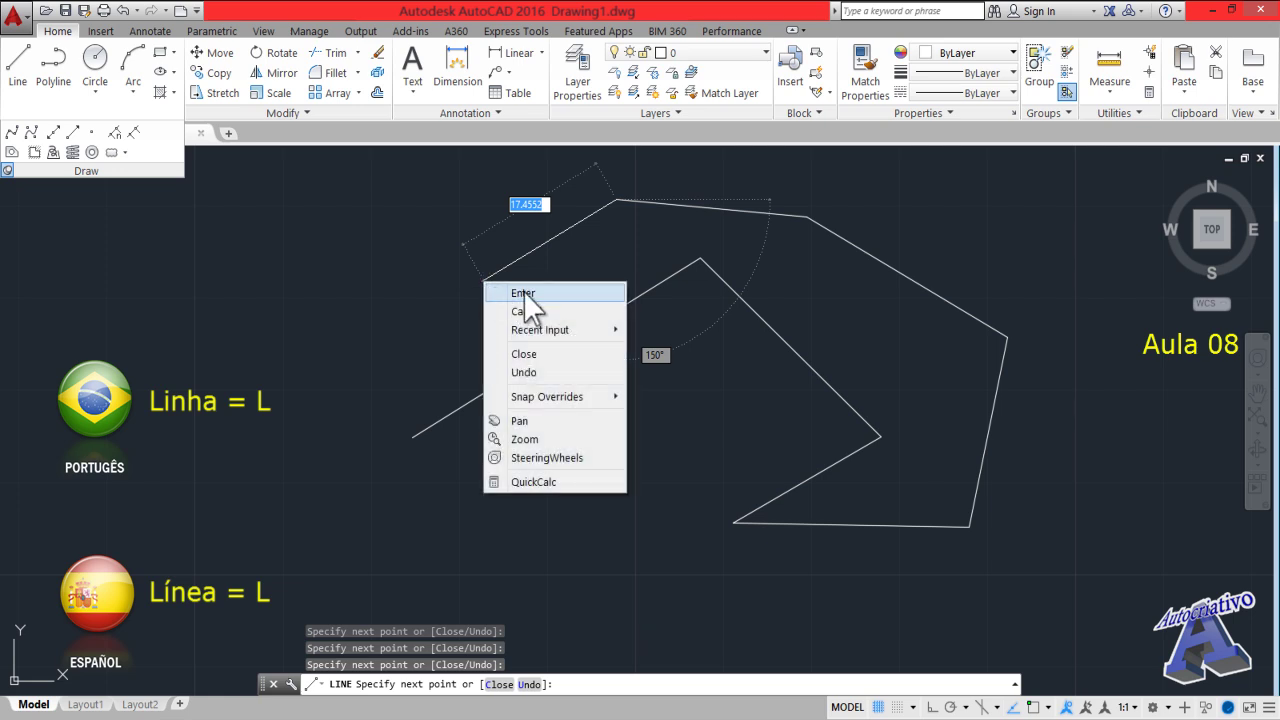
left_click(523, 292)
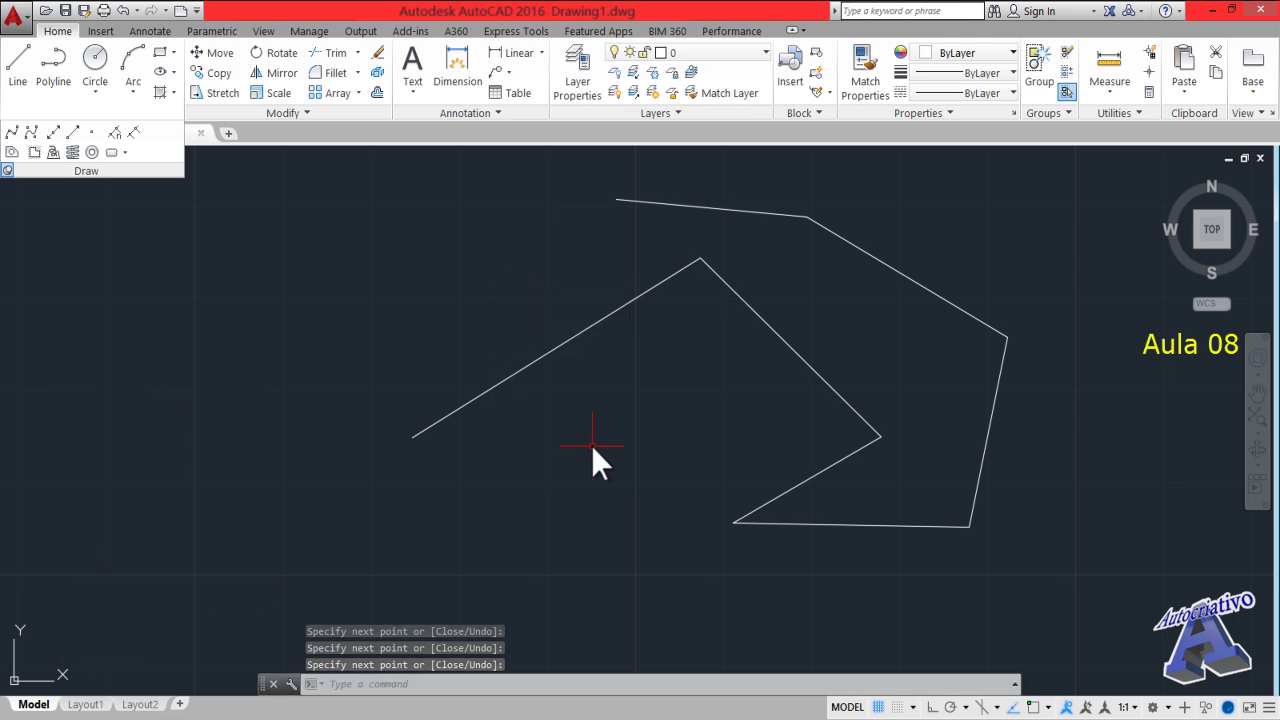
Draw a smaller open chain of three connected line segments below the start of the seven-segment chain
type("L")
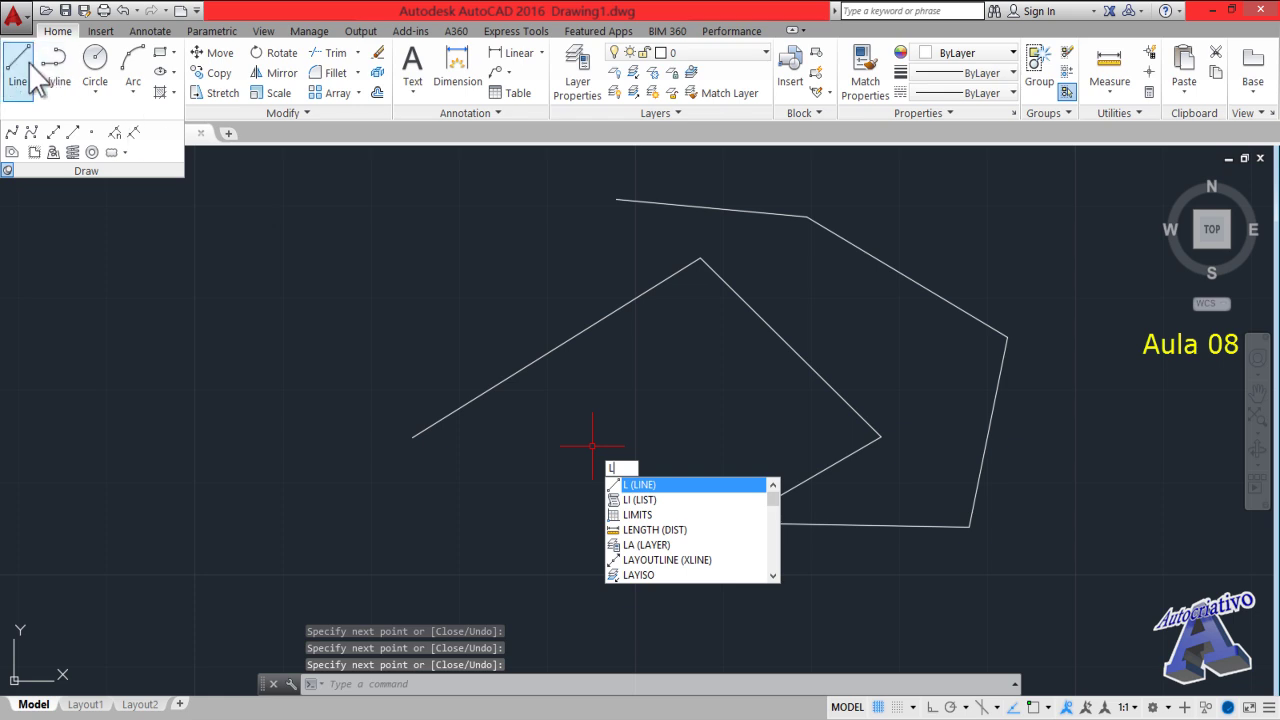
left_click(642, 484)
left_click(516, 534)
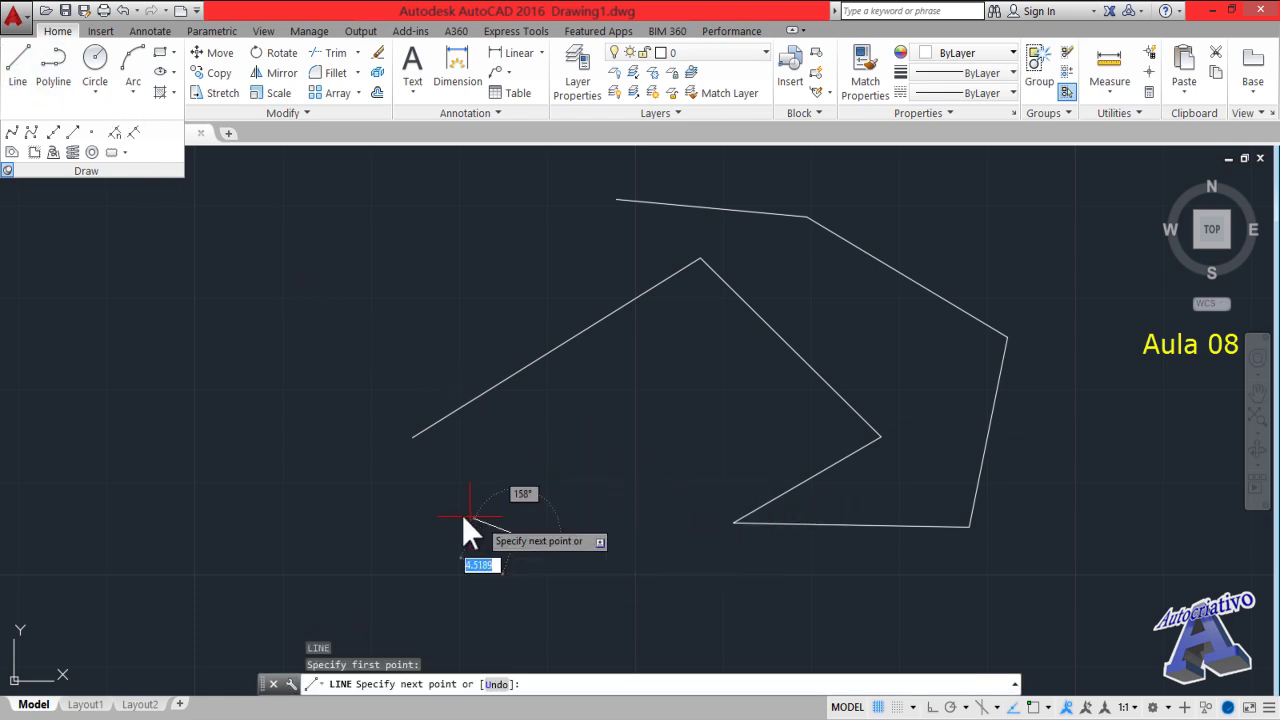
left_click(441, 508)
left_click(535, 441)
left_click(611, 484)
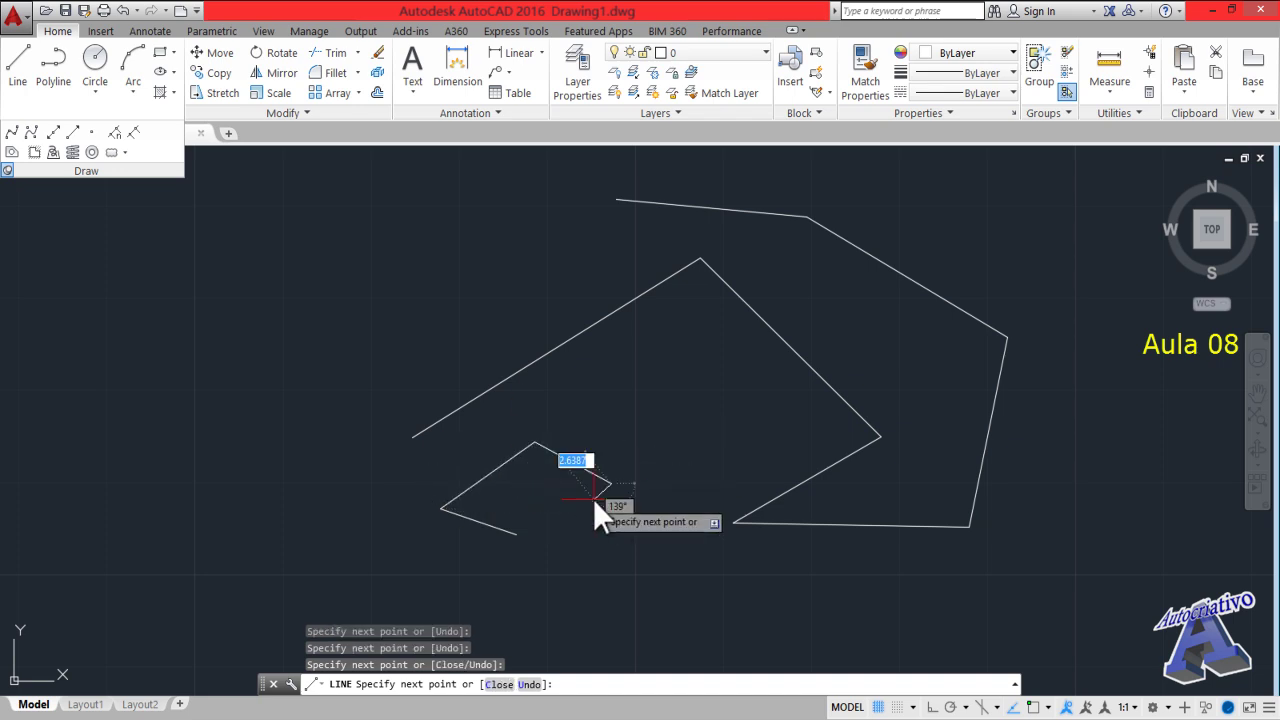
key("Return")
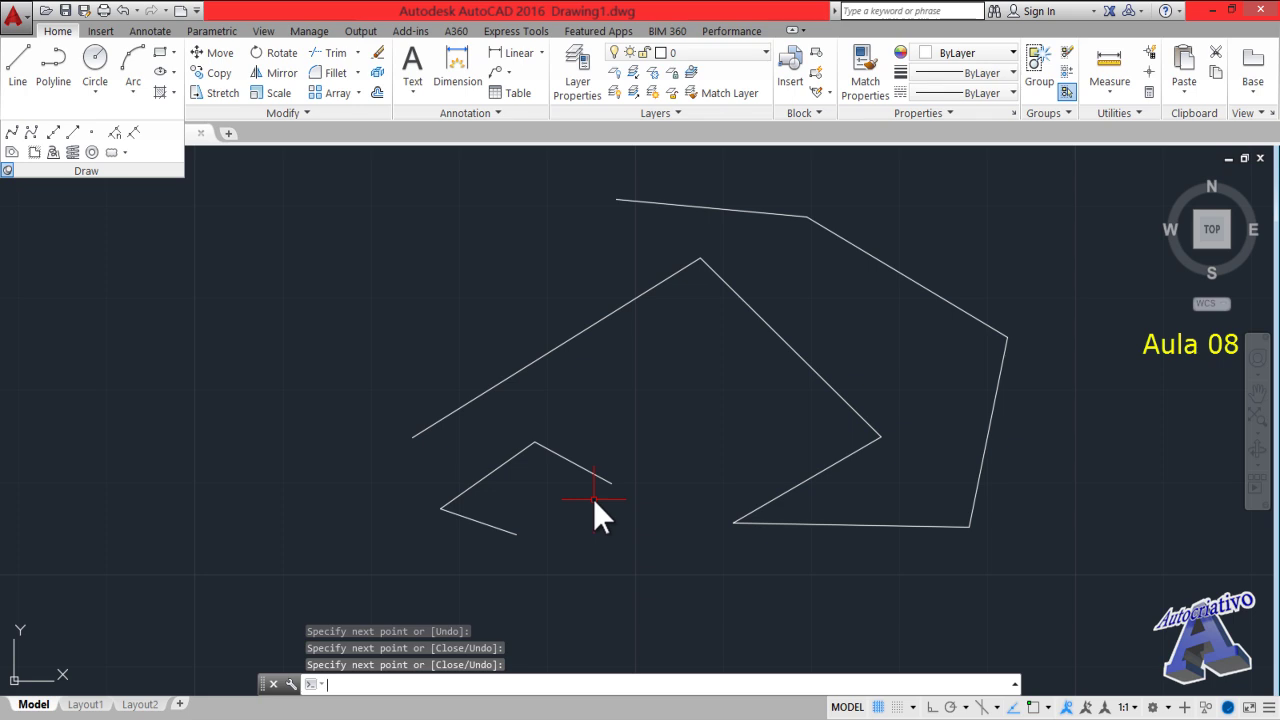
Draw an open chain of three connected line segments freehand in the empty area to the right of the existing chains
type("l")
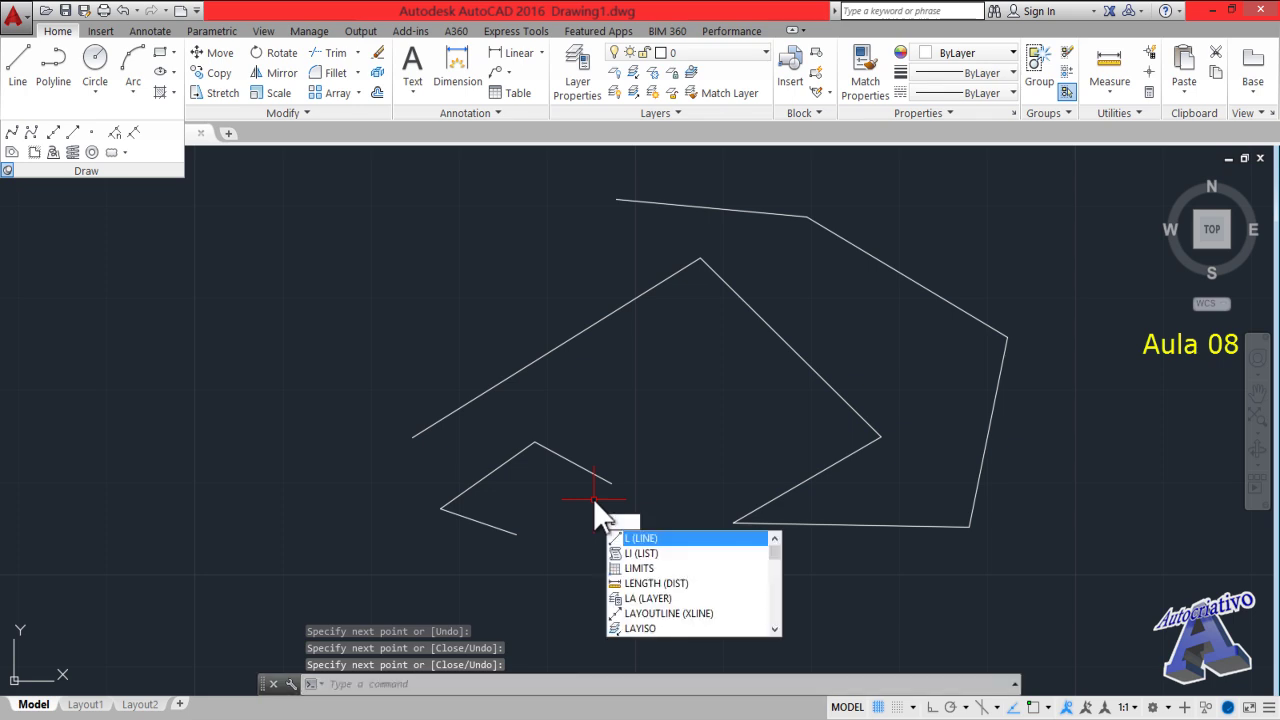
key("Return")
scroll(592, 499, "down", 4)
middle_click_drag(690, 463, 406, 441)
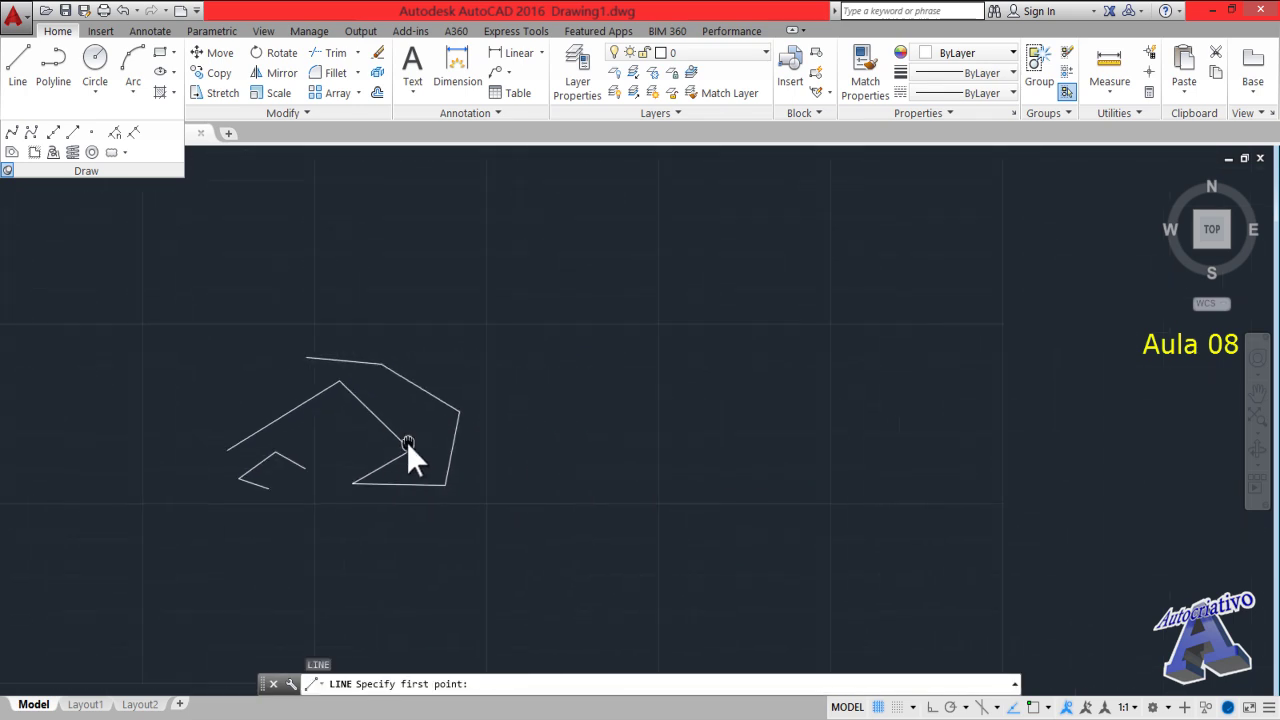
scroll(356, 406, "up", 3)
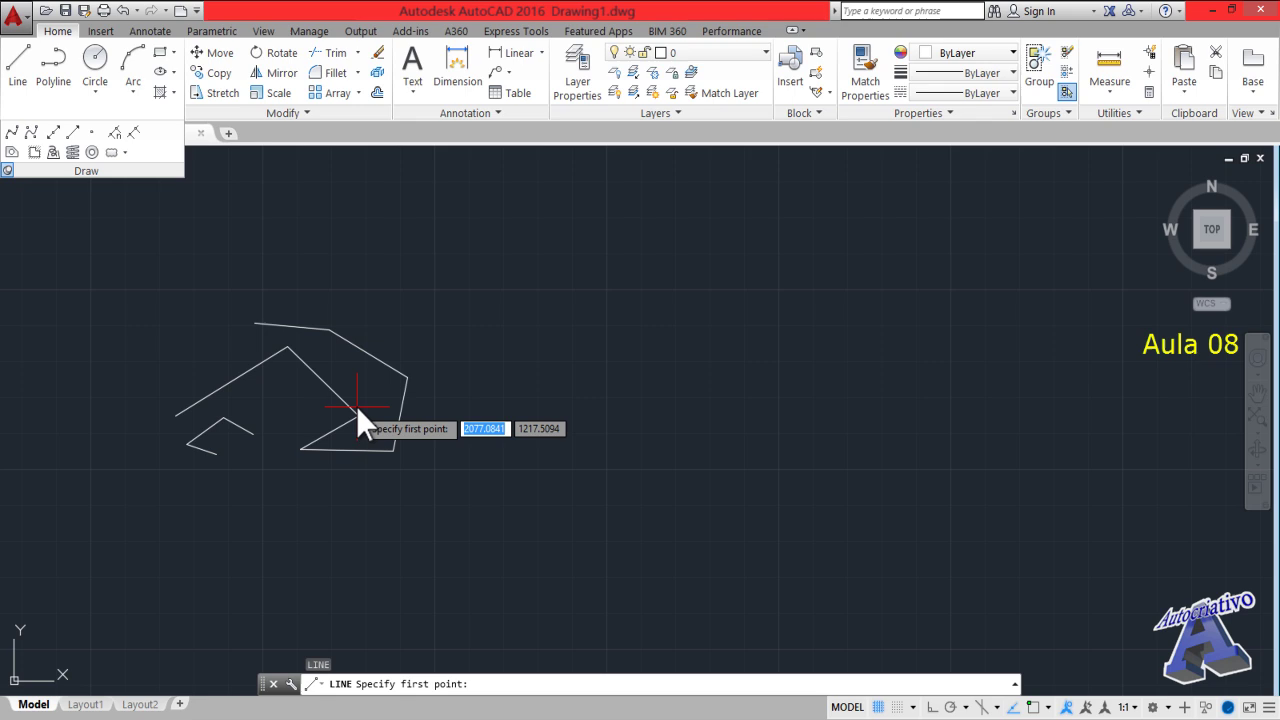
left_click(538, 310)
left_click(749, 308)
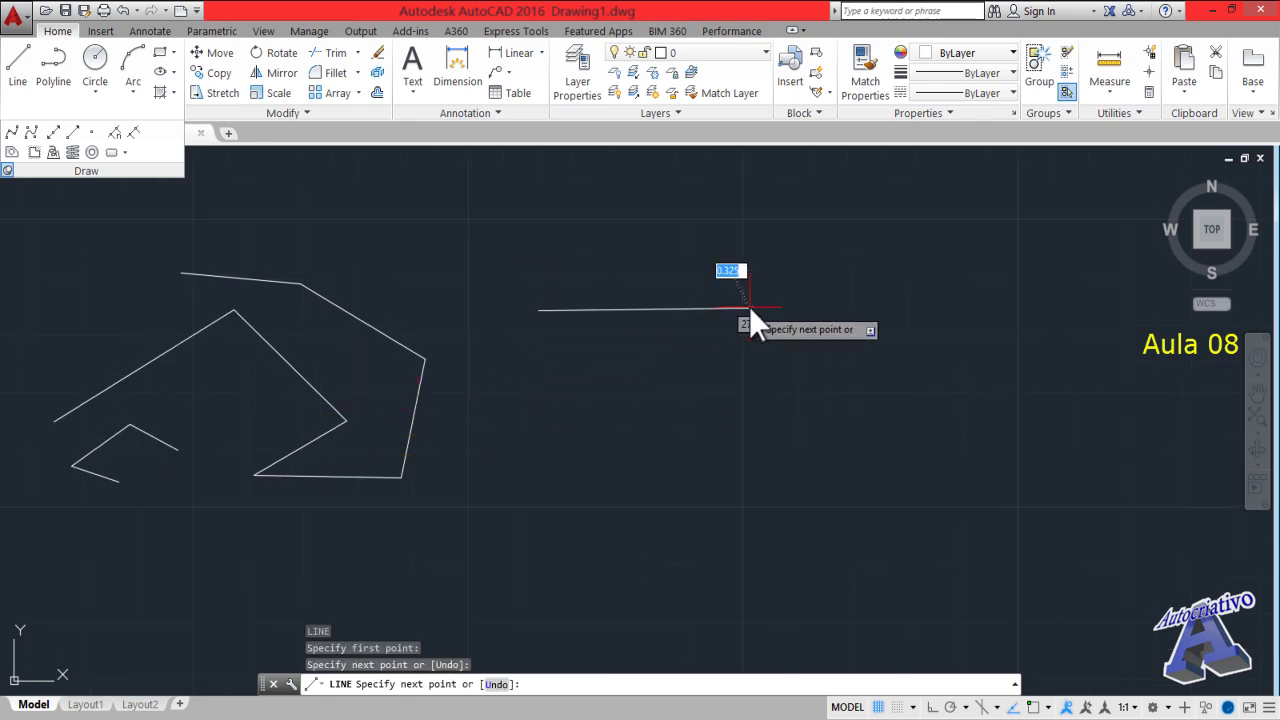
left_click(780, 394)
left_click(676, 449)
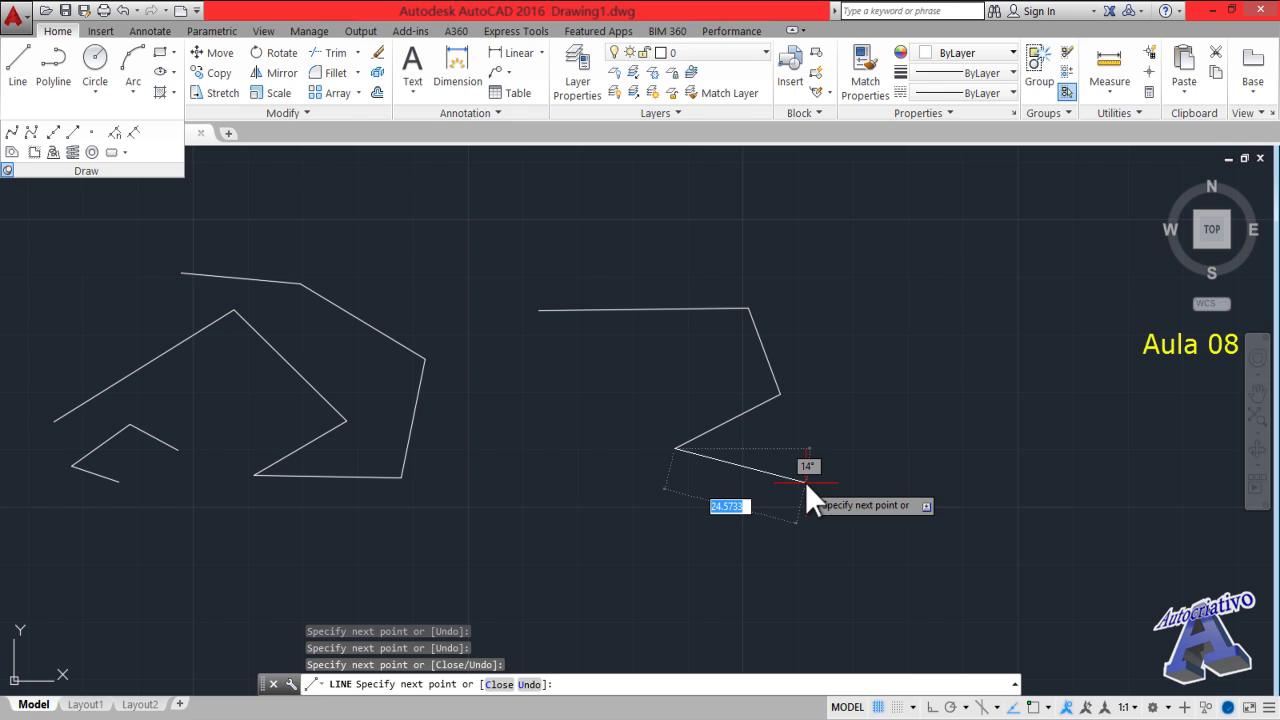
key("Return")
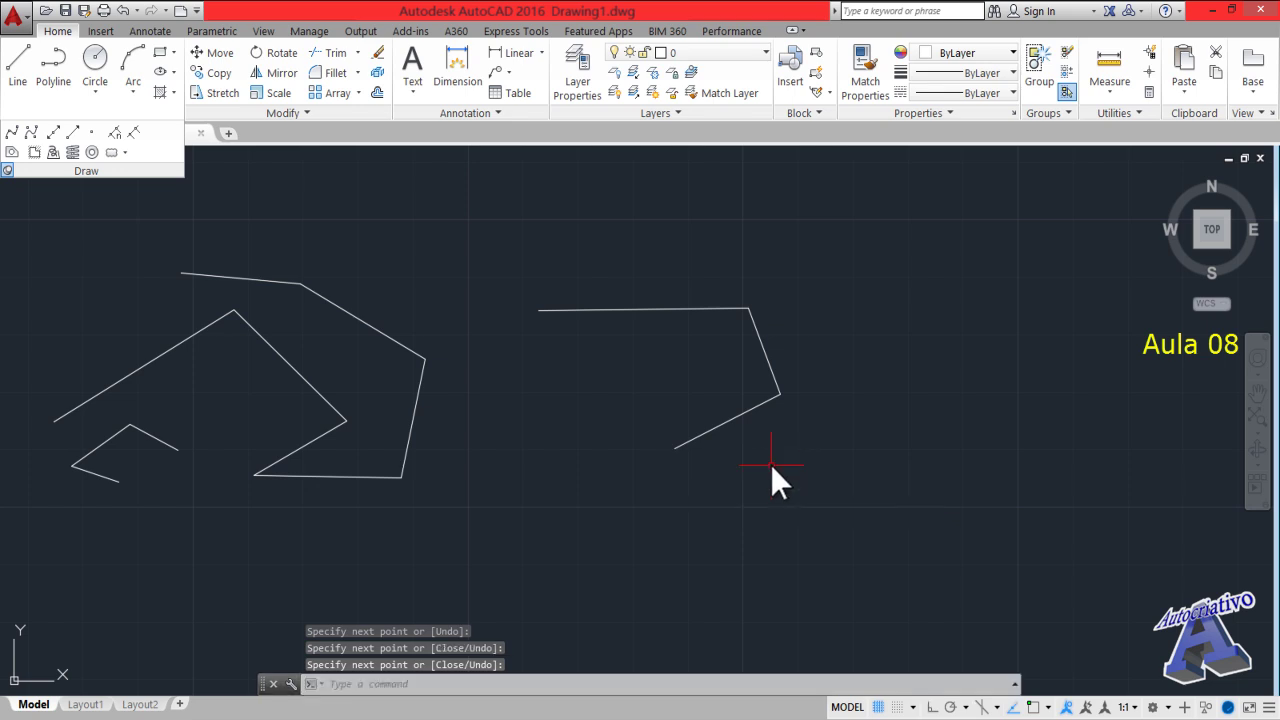
Draw an open chain of four connected line segments freehand that crosses the new three-segment chain
type("l")
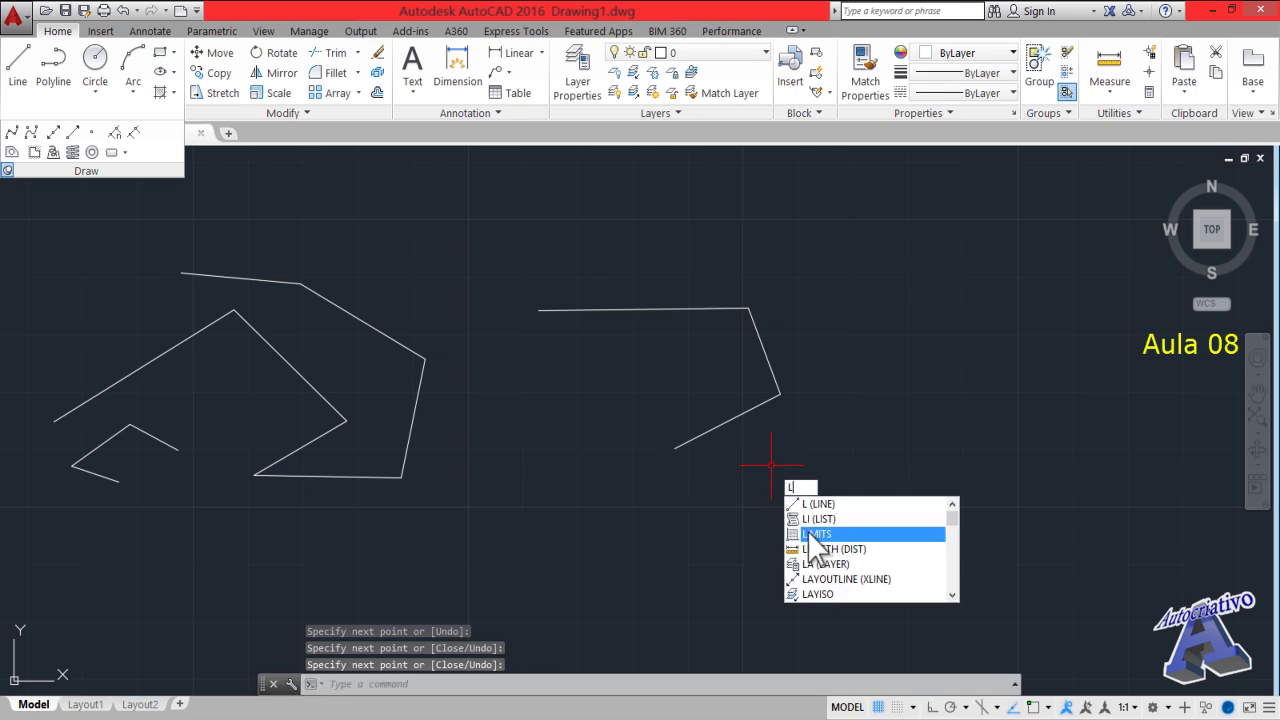
key("Return")
left_click(808, 523)
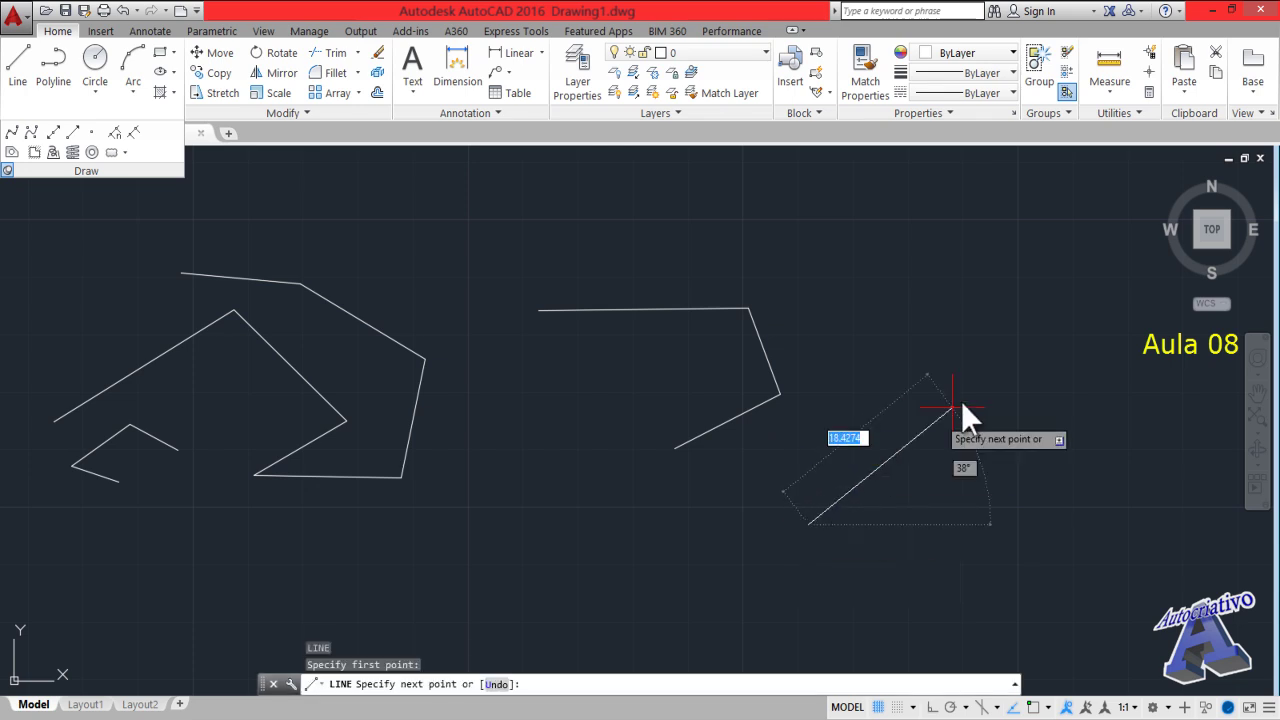
left_click(972, 391)
left_click(864, 280)
left_click(648, 387)
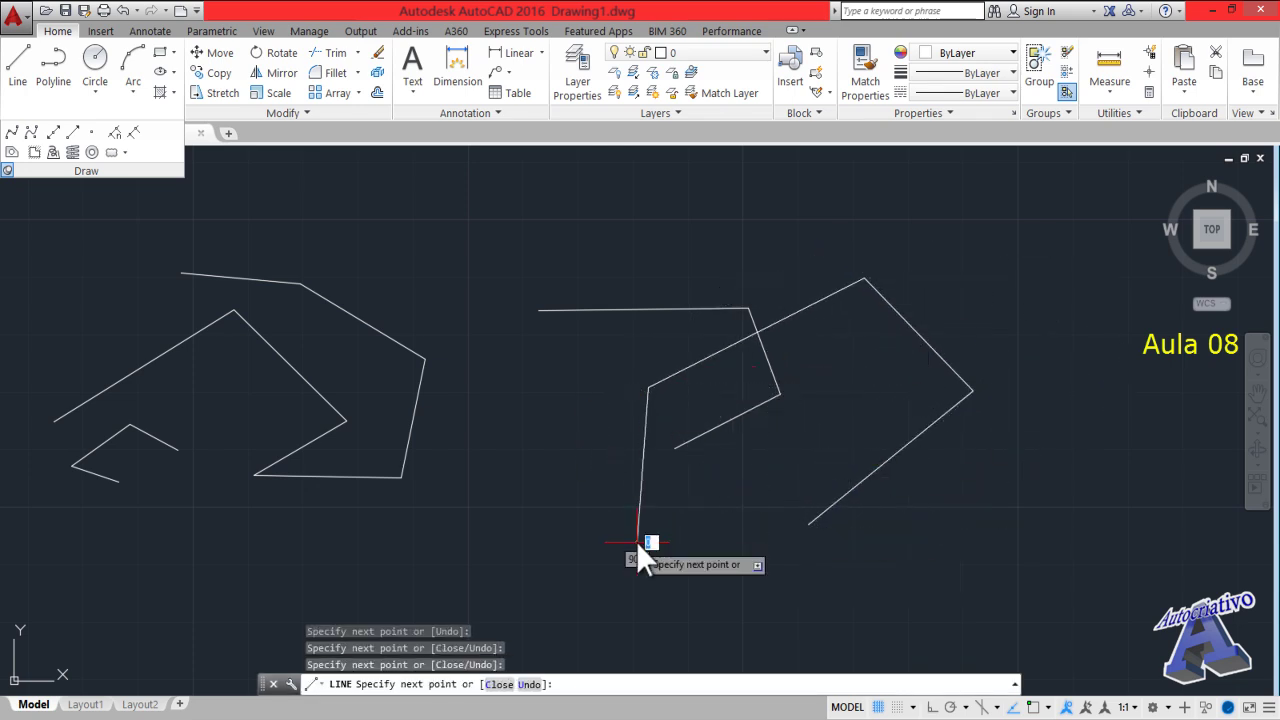
key("Escape")
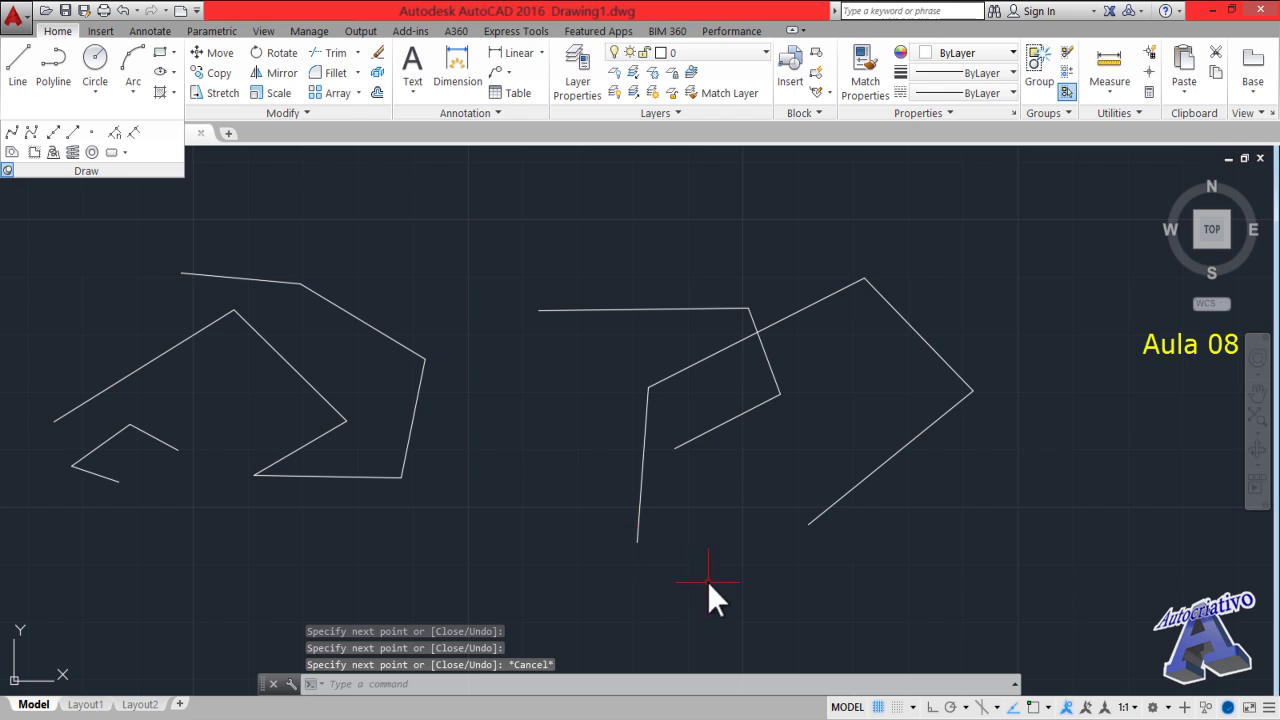
Erase all lines from the drawing with crossing selections, the two right-hand chains first and the two left-hand chains second
middle_click_drag(707, 581, 874, 583)
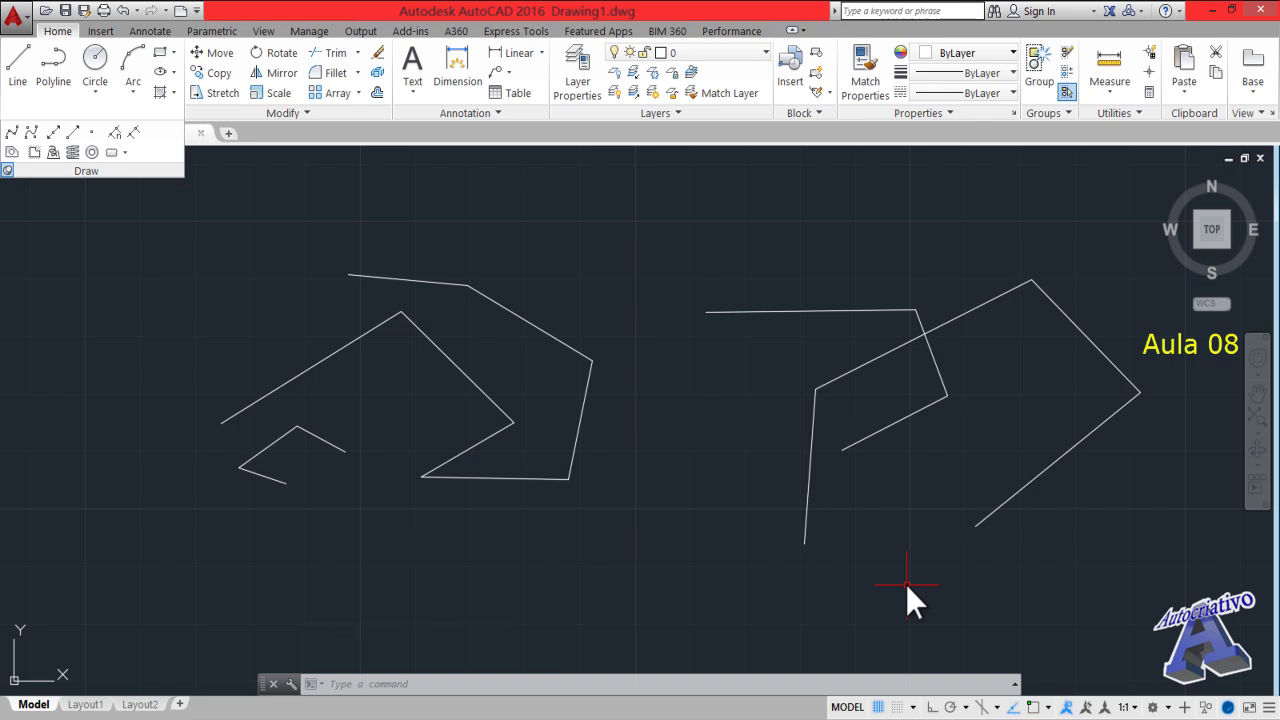
left_click(1144, 580)
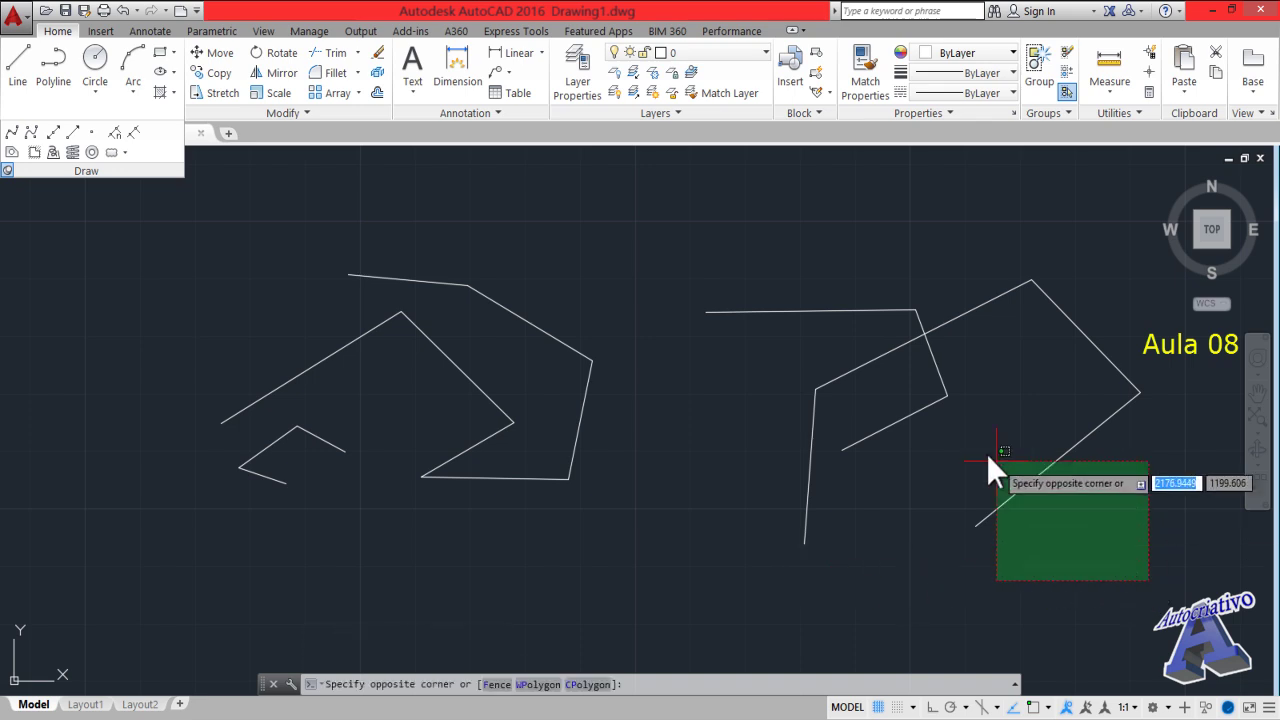
left_click(764, 280)
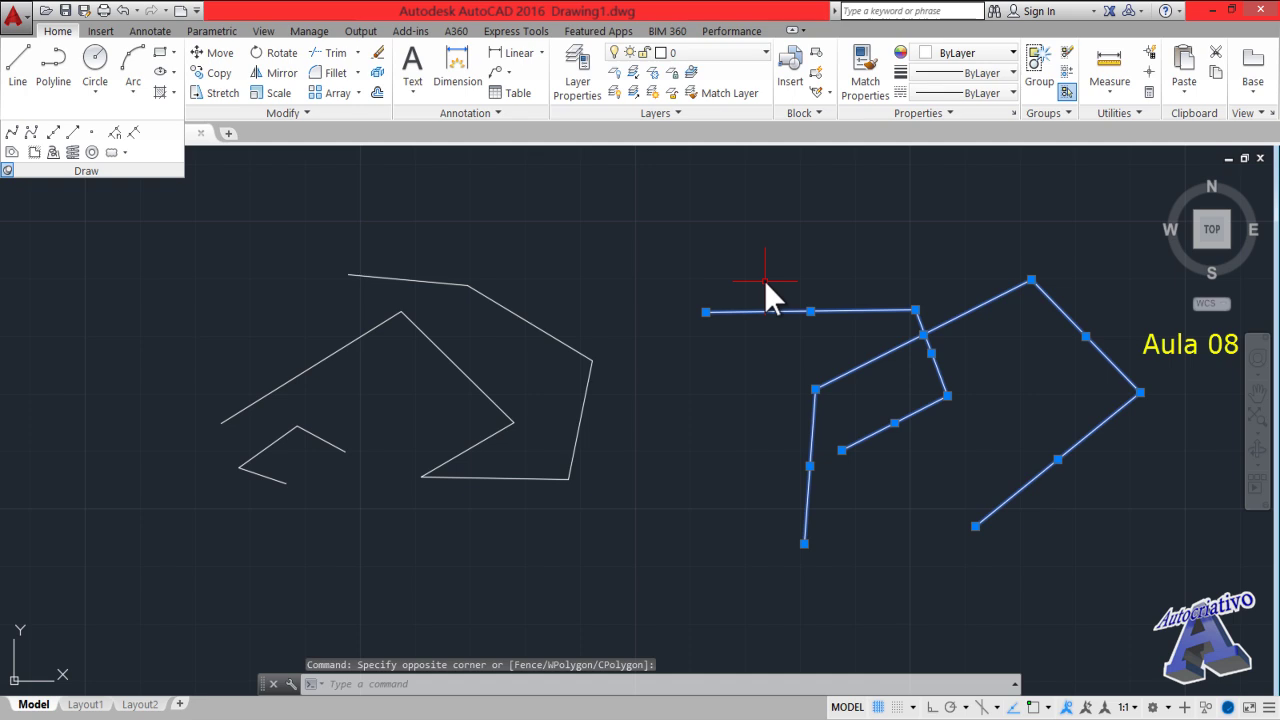
key("Delete")
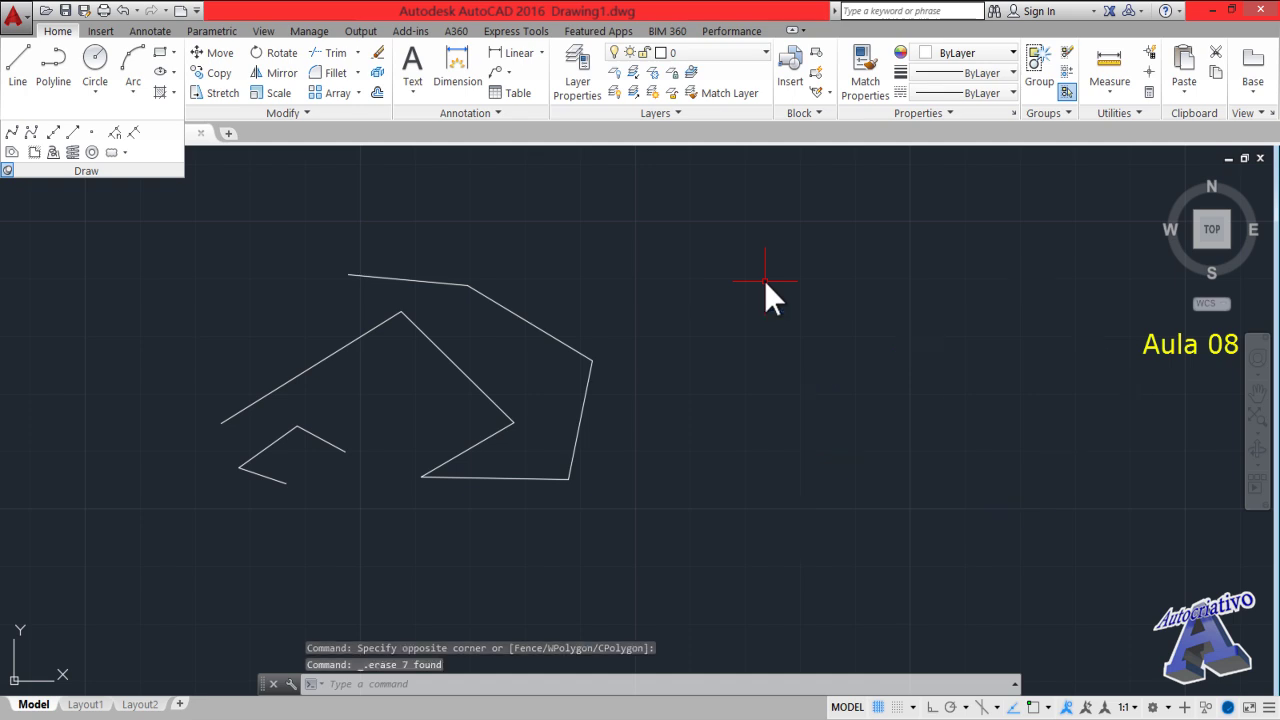
left_click(675, 516)
left_click(196, 268)
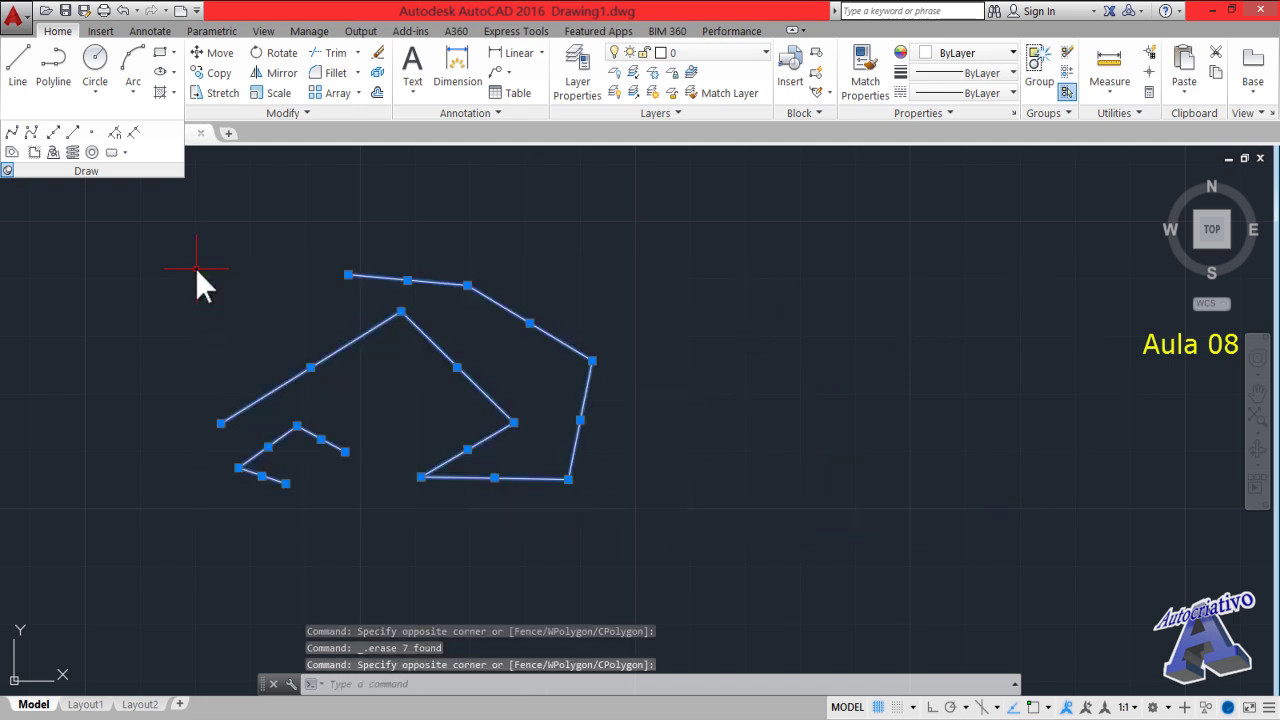
key("Delete")
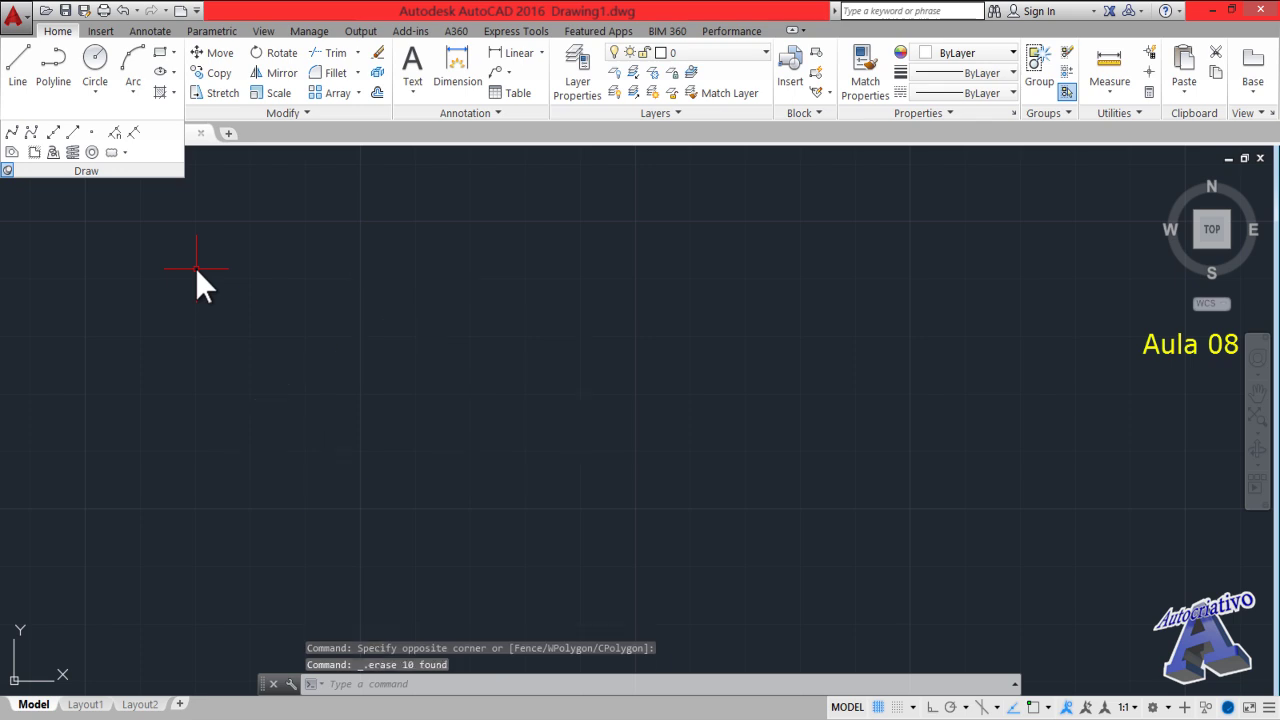
Draw an open, roughly round chain of six connected line segments freehand in the middle of the drawing area
left_click(20, 63)
left_click(510, 355)
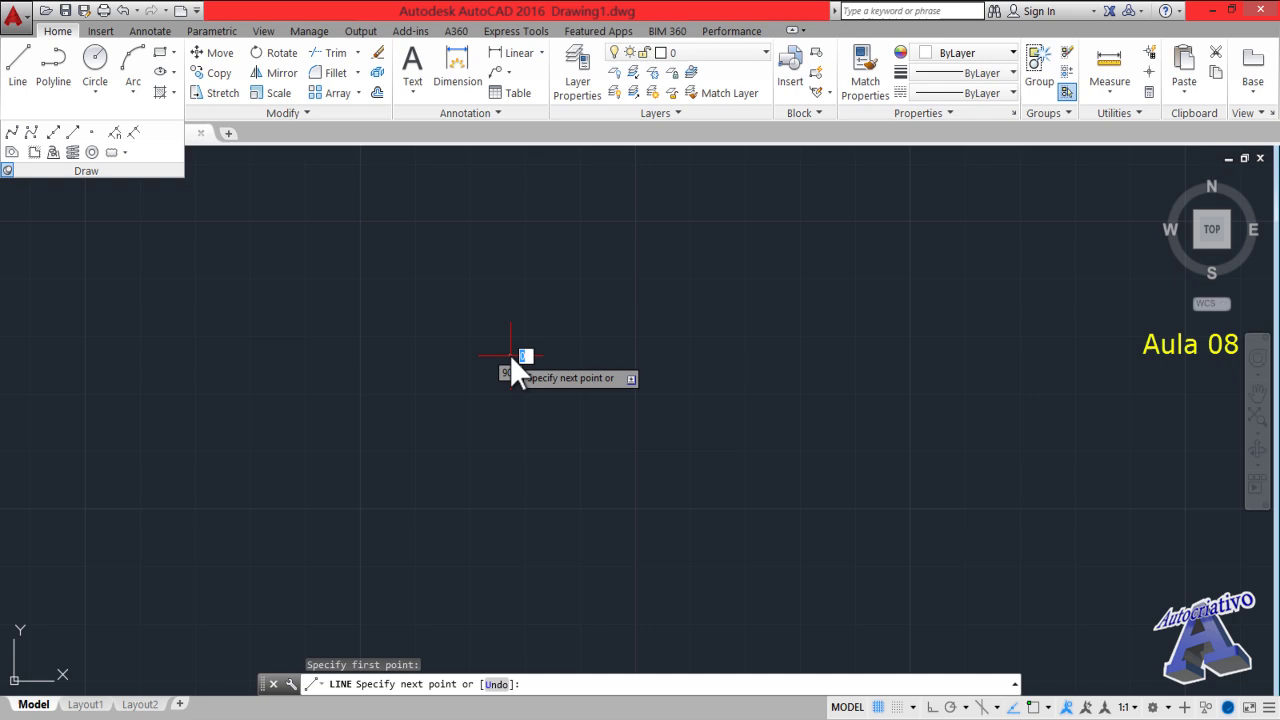
left_click(643, 270)
left_click(775, 327)
left_click(780, 417)
left_click(692, 524)
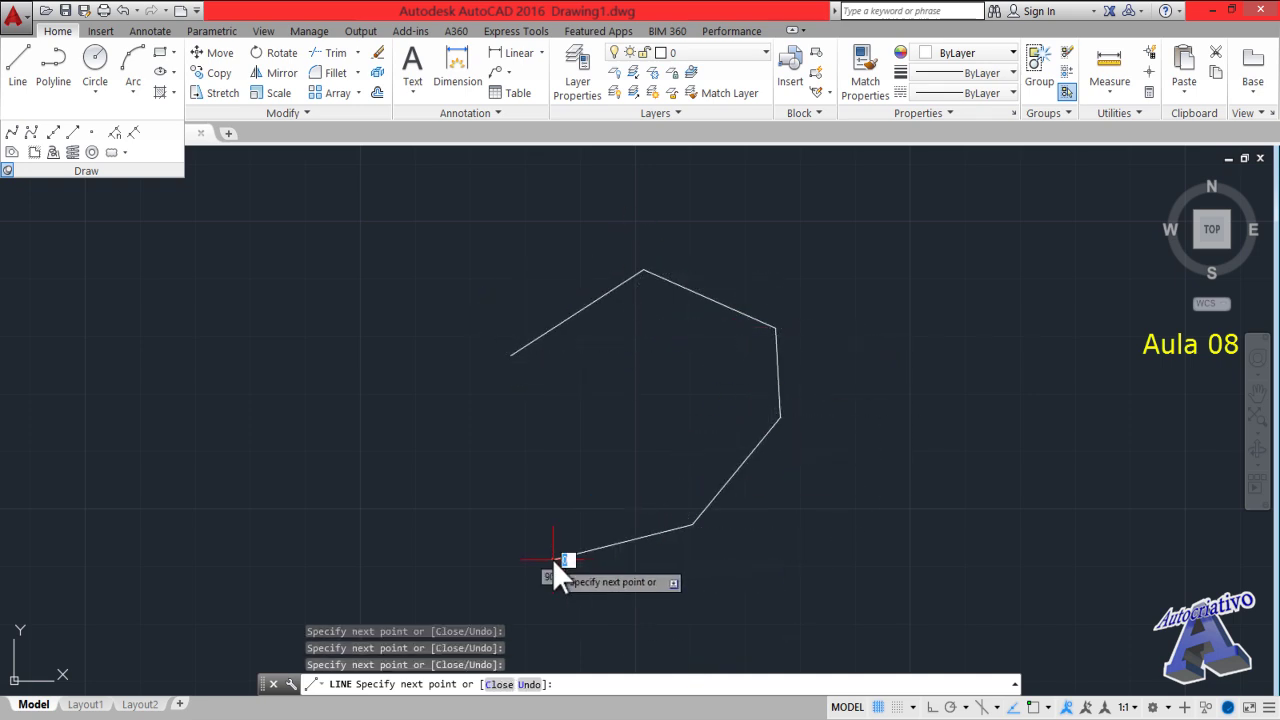
left_click(552, 559)
left_click(473, 459)
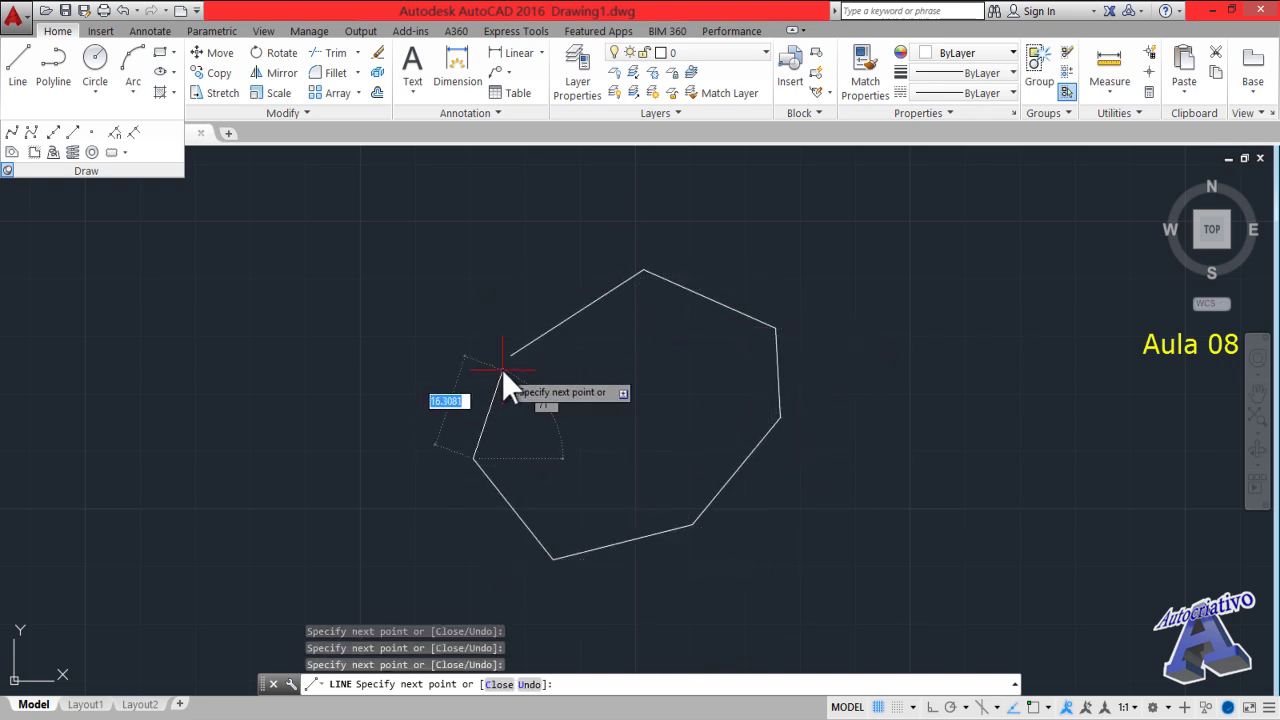
right_click(502, 370)
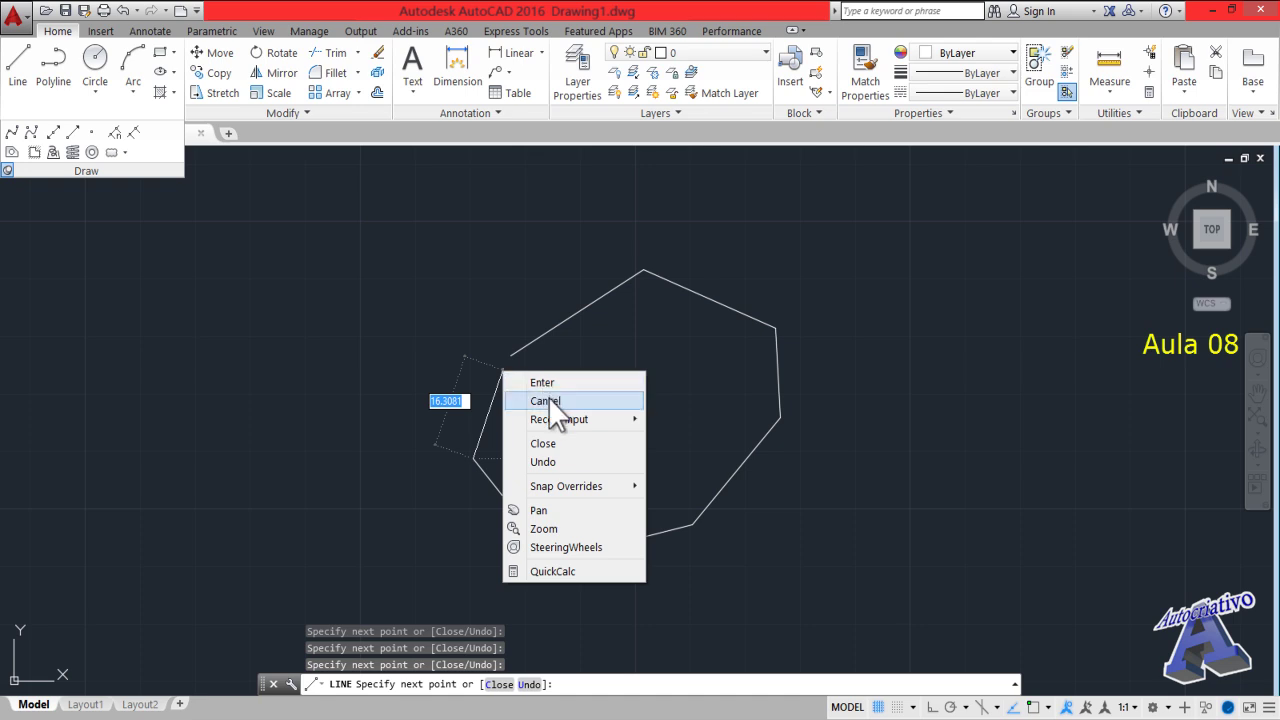
left_click(547, 379)
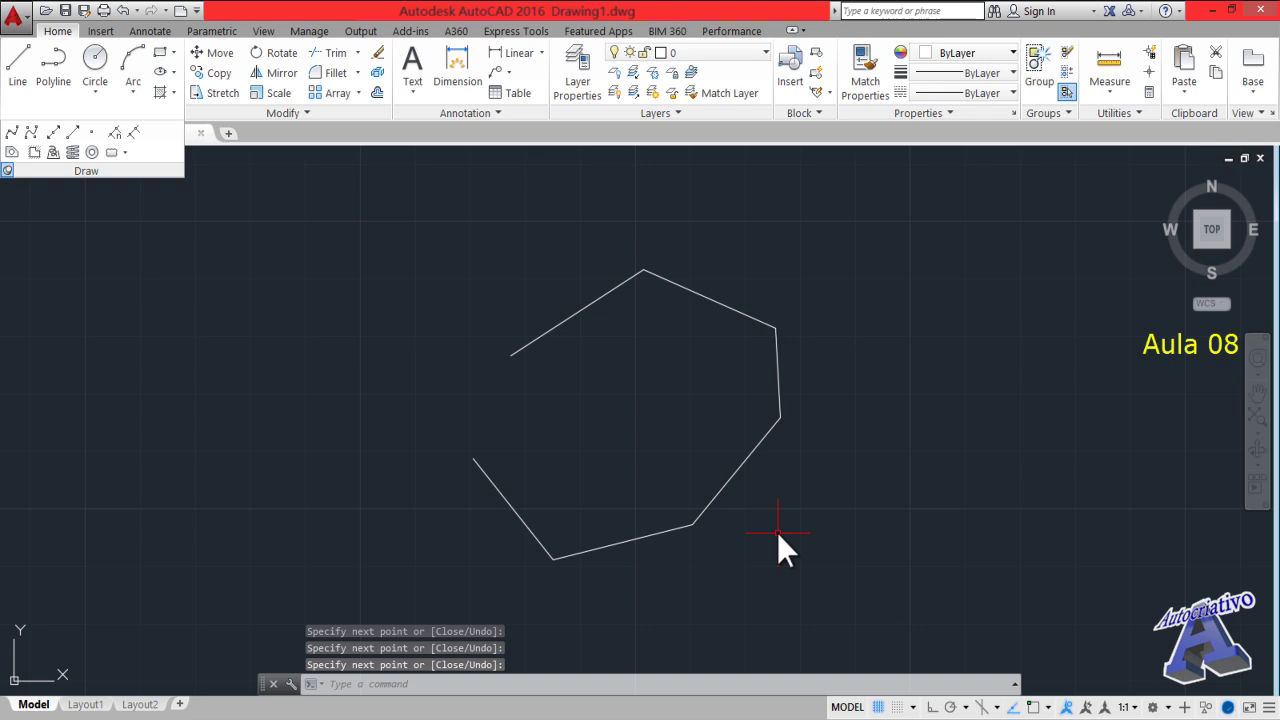
Erase the entire six-segment chain using a crossing selection
left_click(802, 547)
left_click(498, 301)
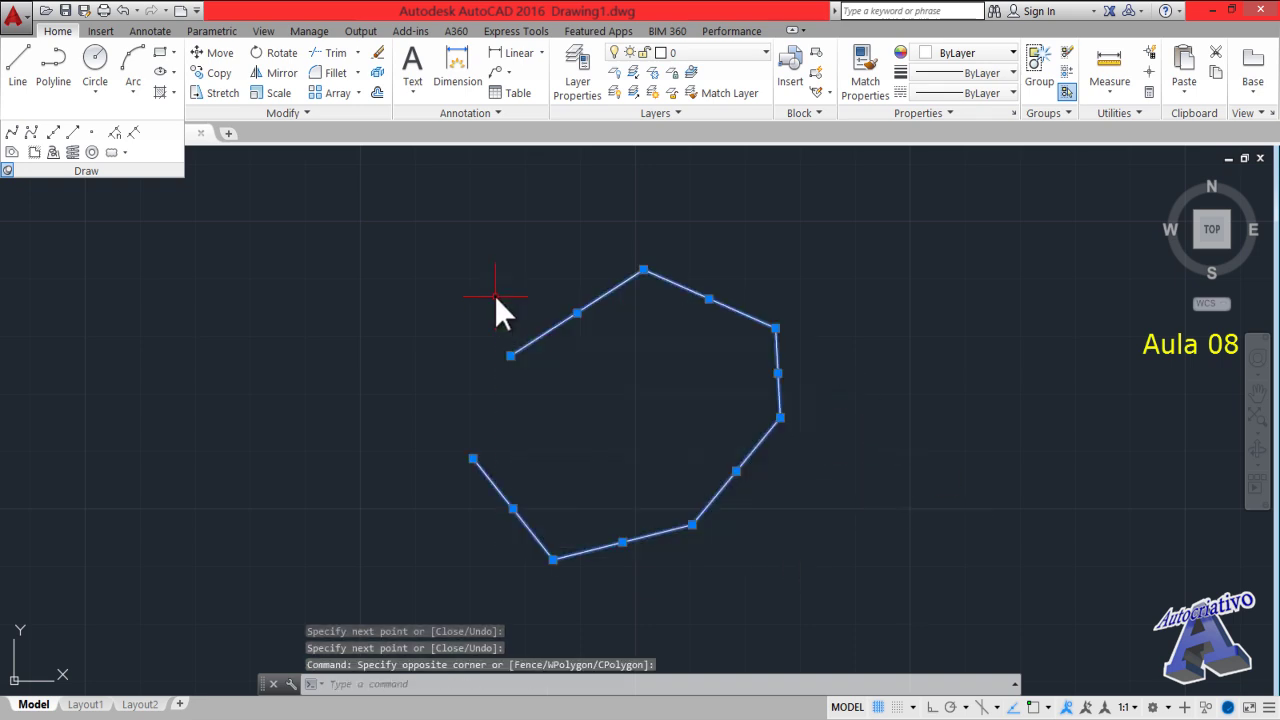
key("Delete")
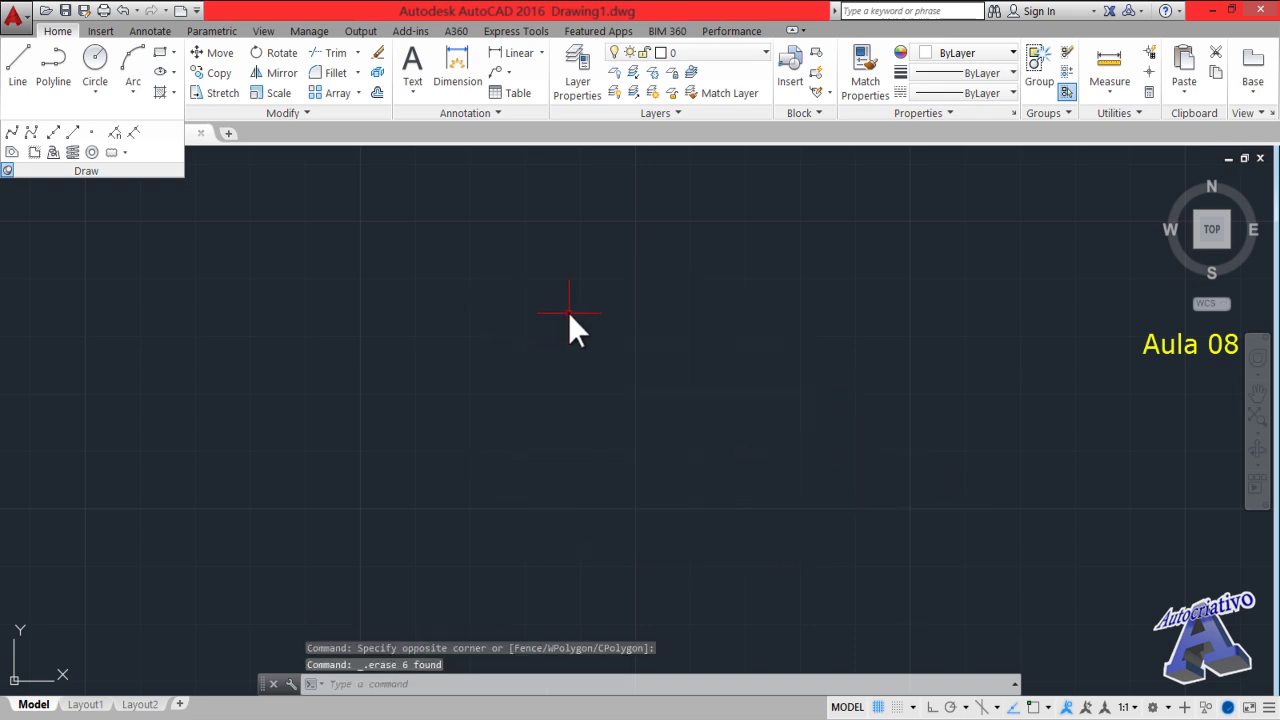
Preview the command suggestions for L at the cursor and add the Dynamic Input toggle to the status bar
type("l")
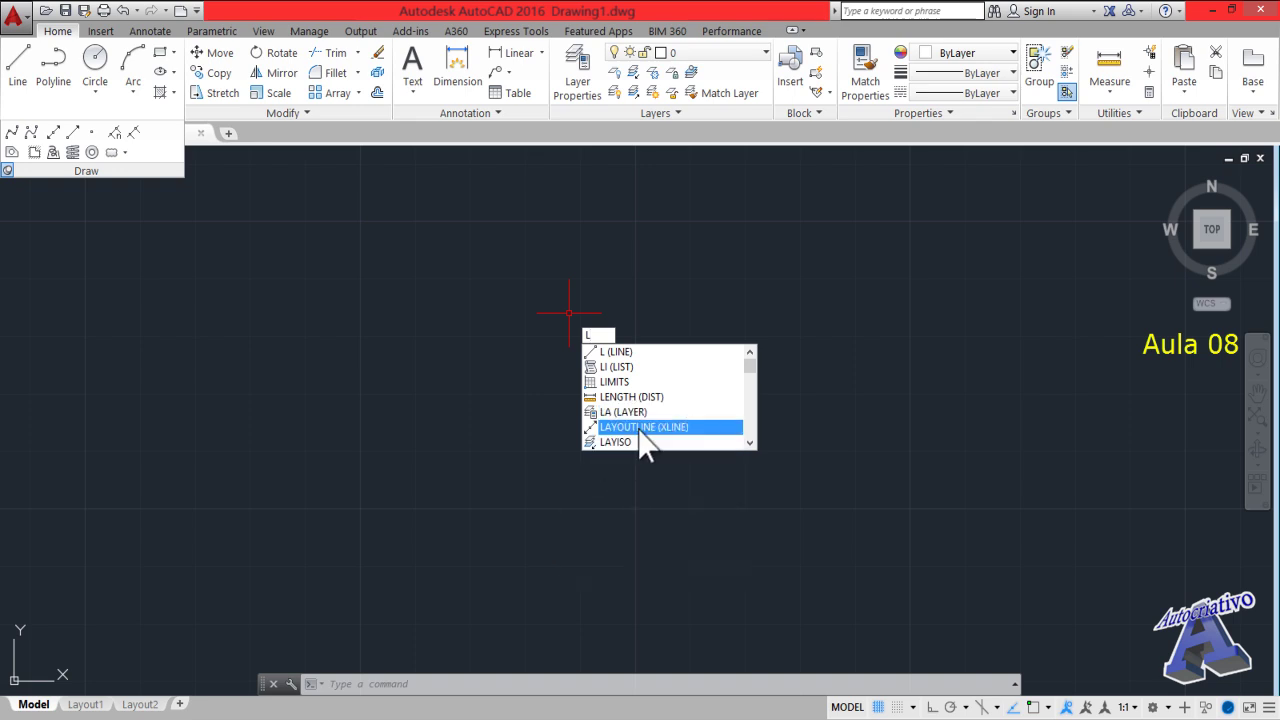
key("Escape")
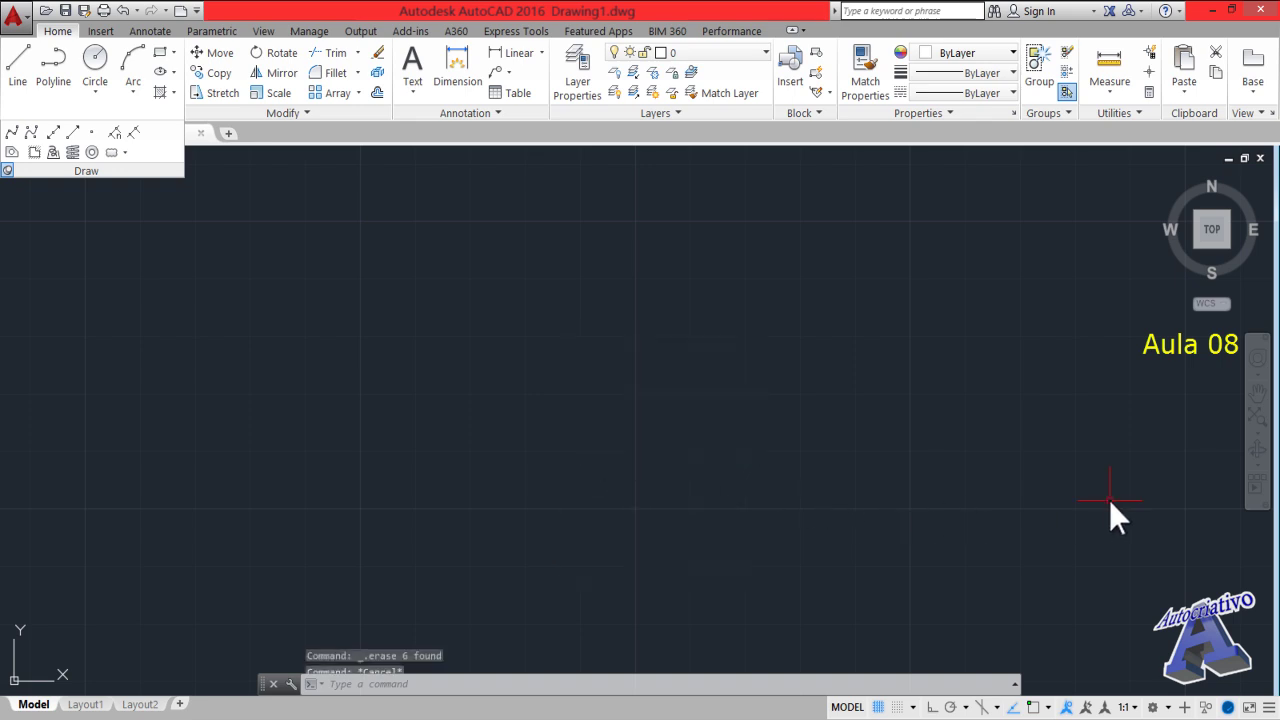
left_click(1268, 707)
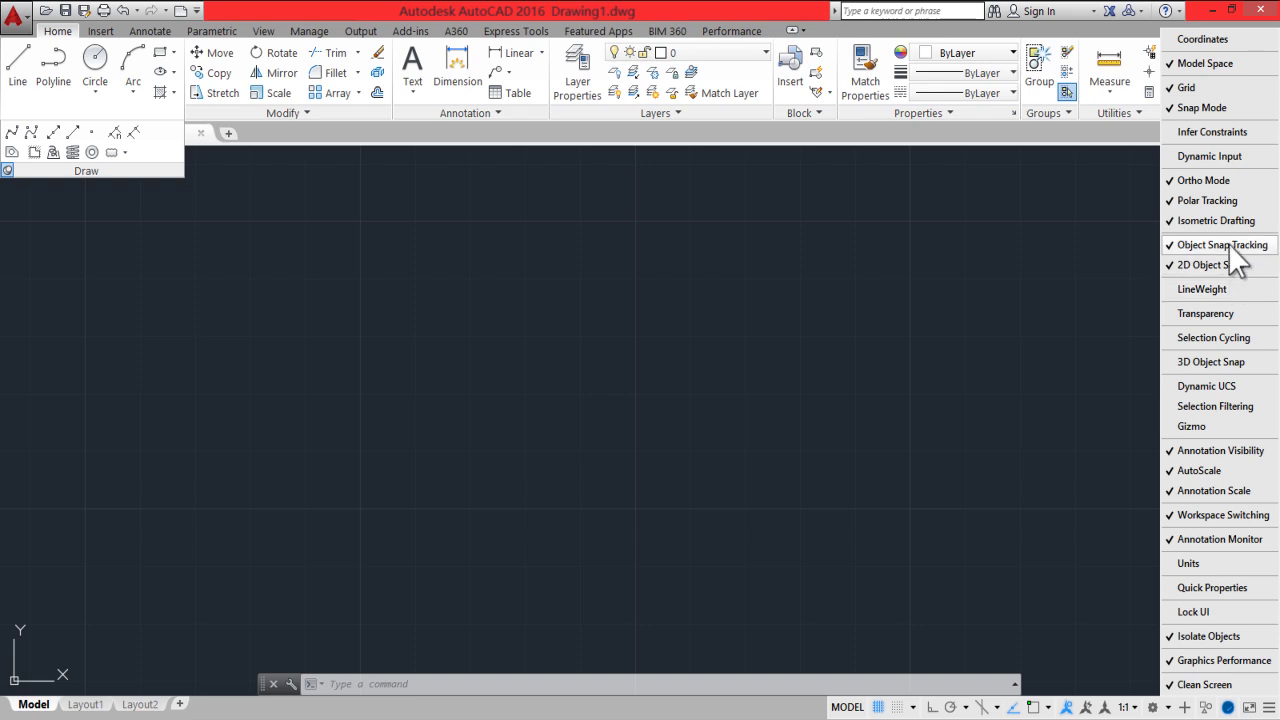
left_click(1210, 157)
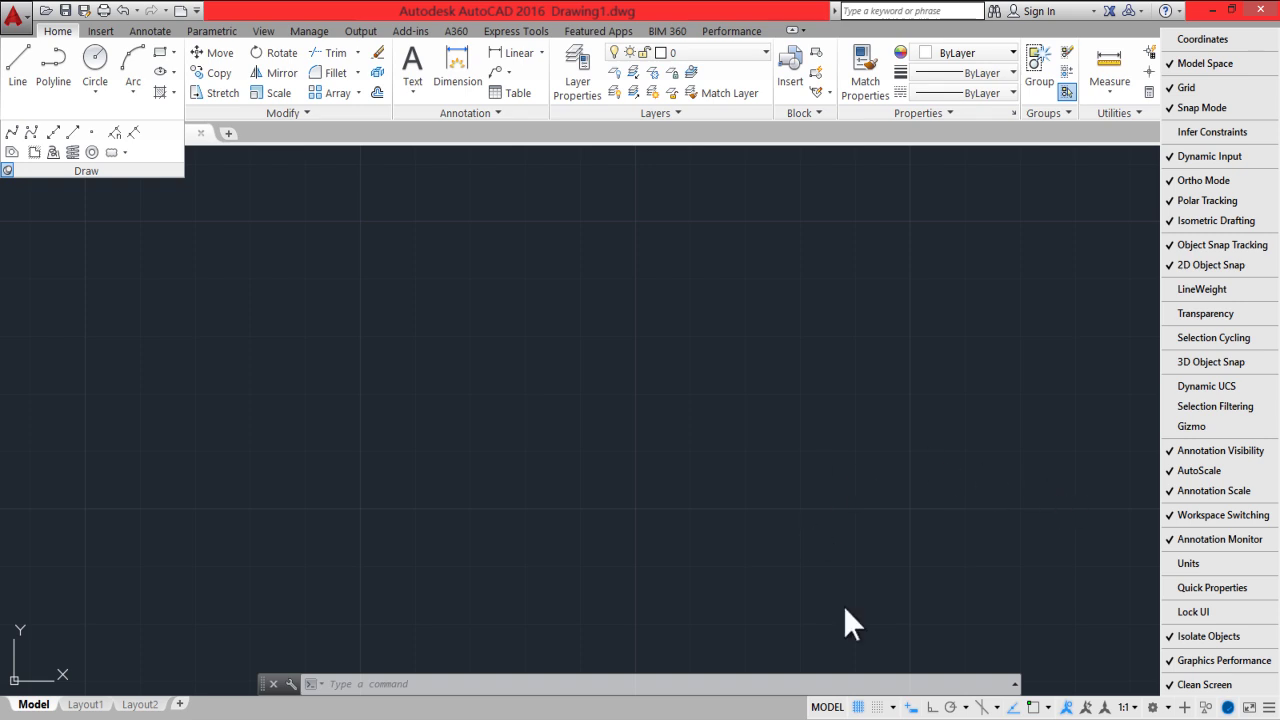
Turn dynamic input off, try entering commands beginning with L at the command line, and restore dynamic input
left_click(913, 711)
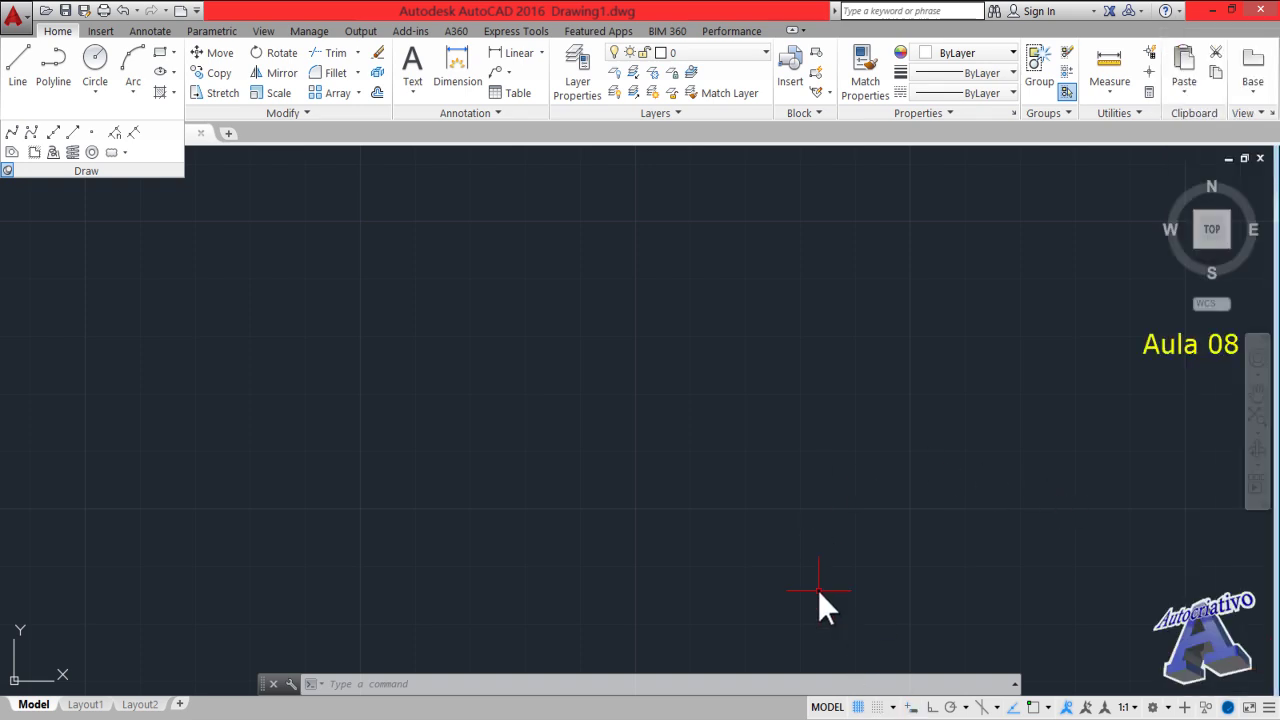
type("LIMITS")
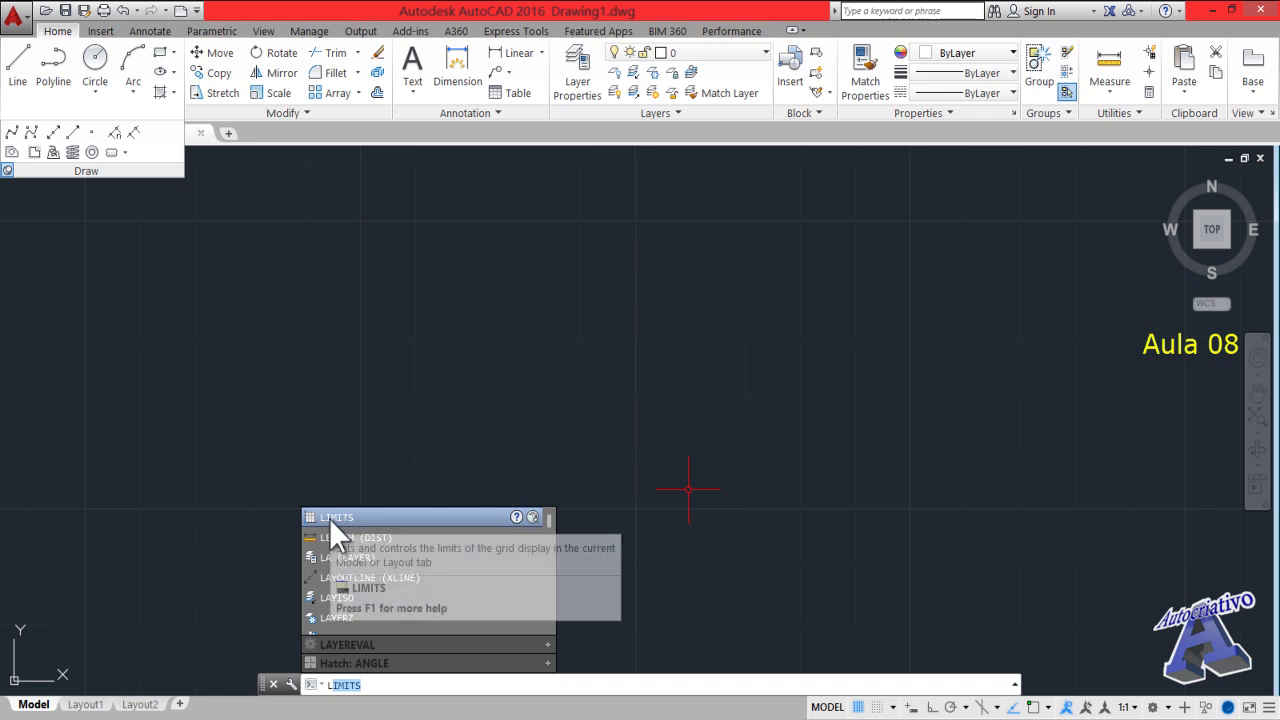
key("Return")
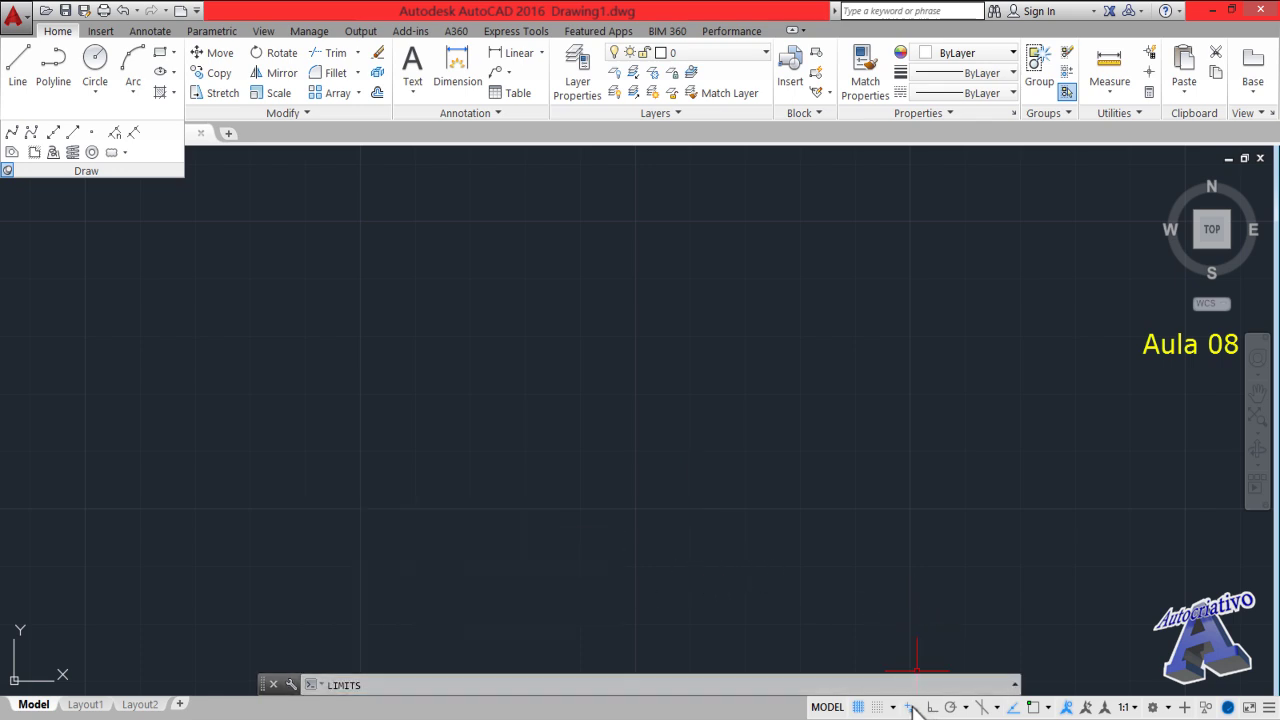
type("L1")
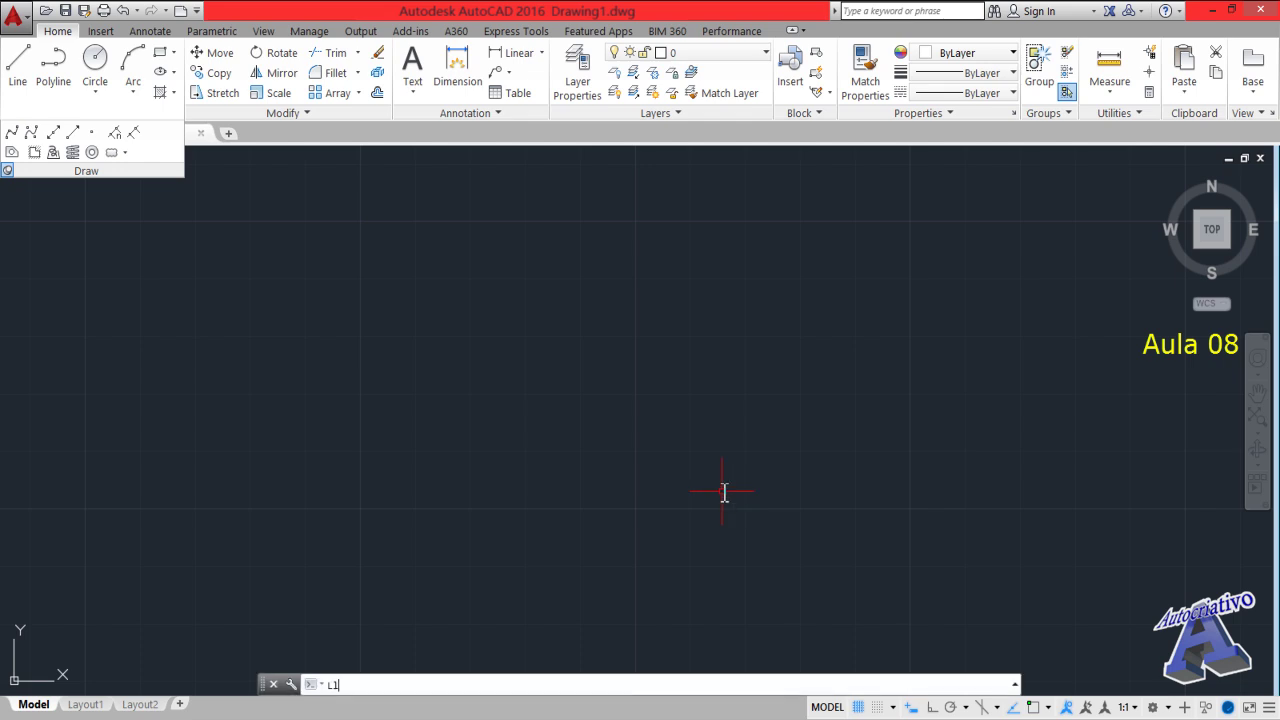
key("Escape")
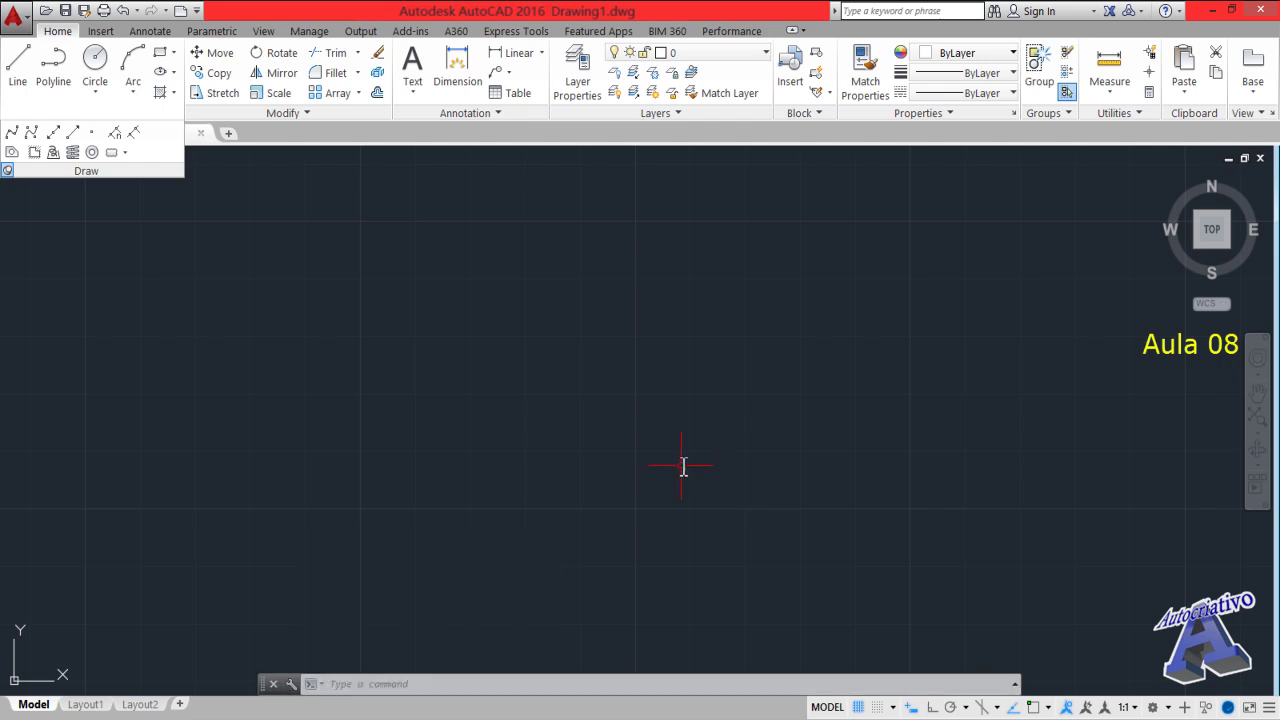
Examine the Line entry and its description among the dynamic input suggestions for L, and cancel the entry
type("L")
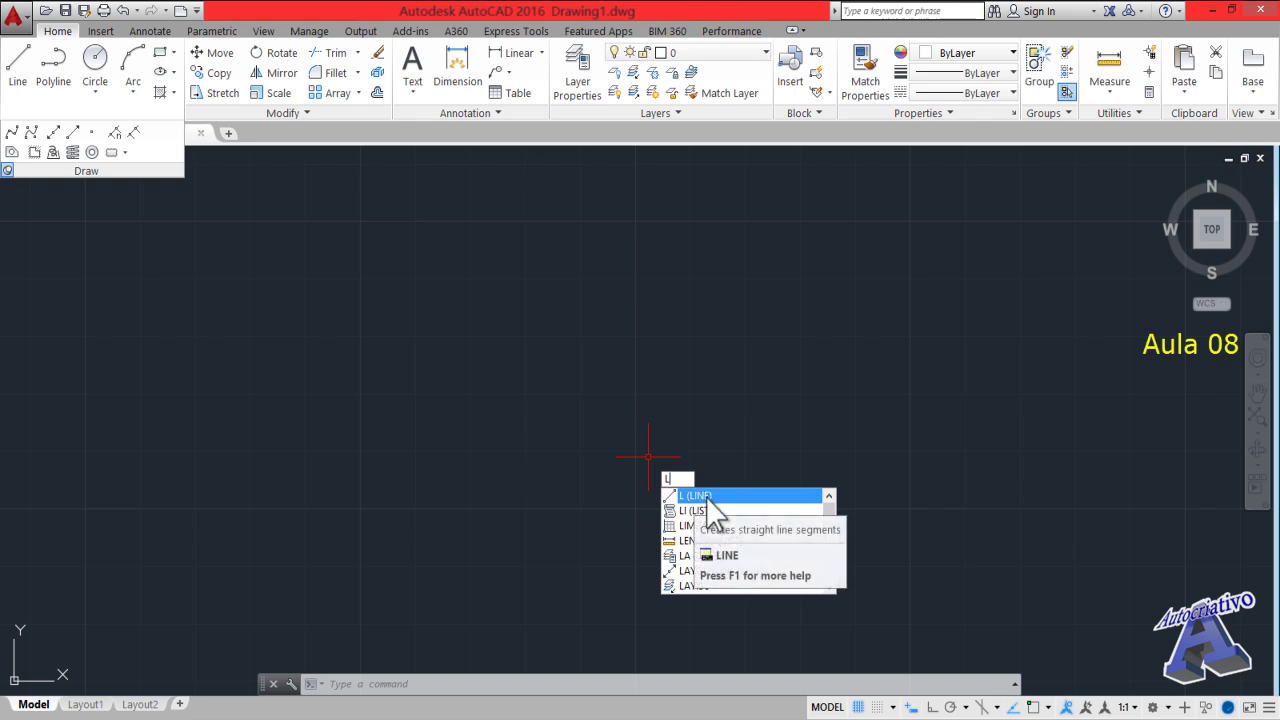
key("Escape")
key("Escape")
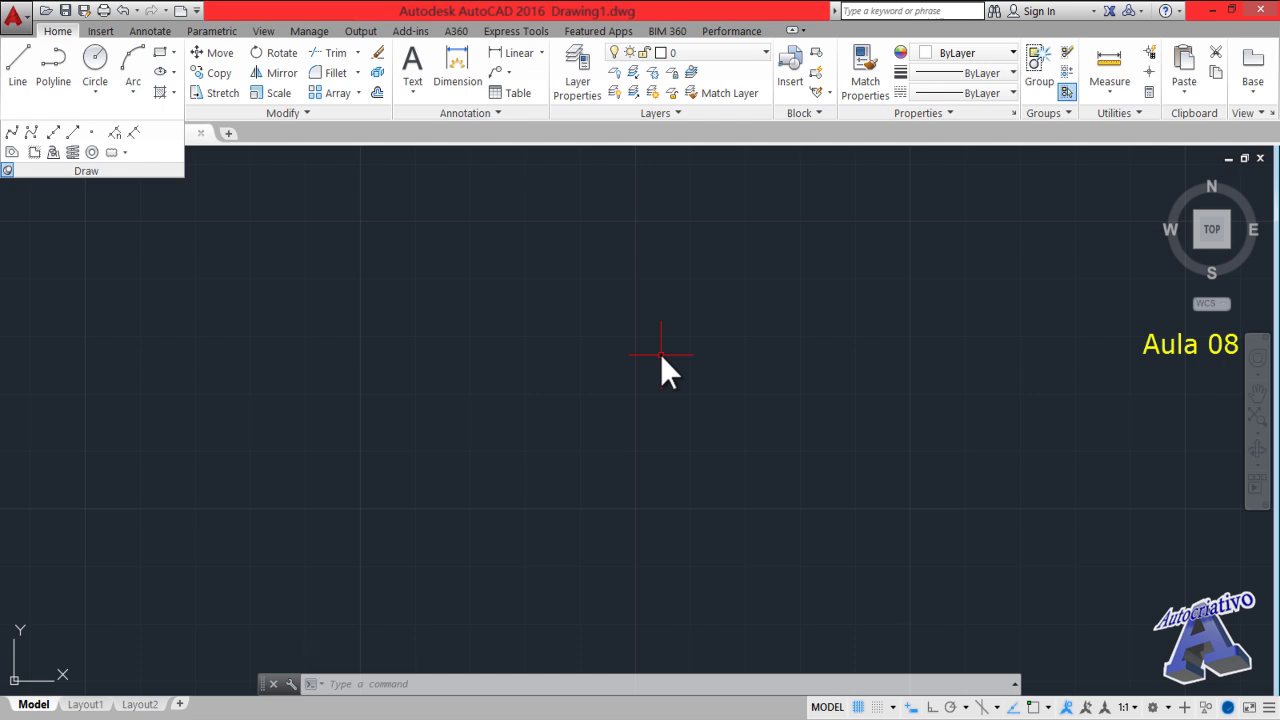
Draw a closed, irregular seven-sided outline with the Line command, ending at its starting point
type("l")
key("Return")
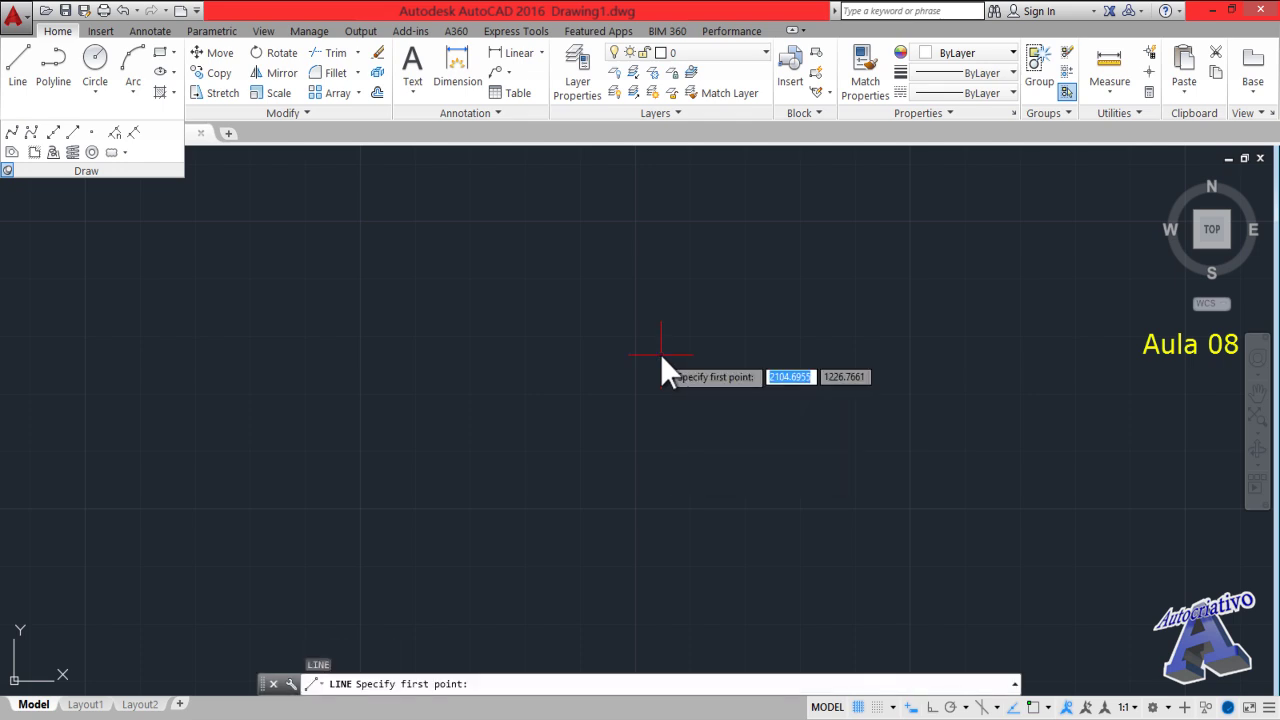
left_click(552, 421)
left_click(684, 303)
left_click(880, 423)
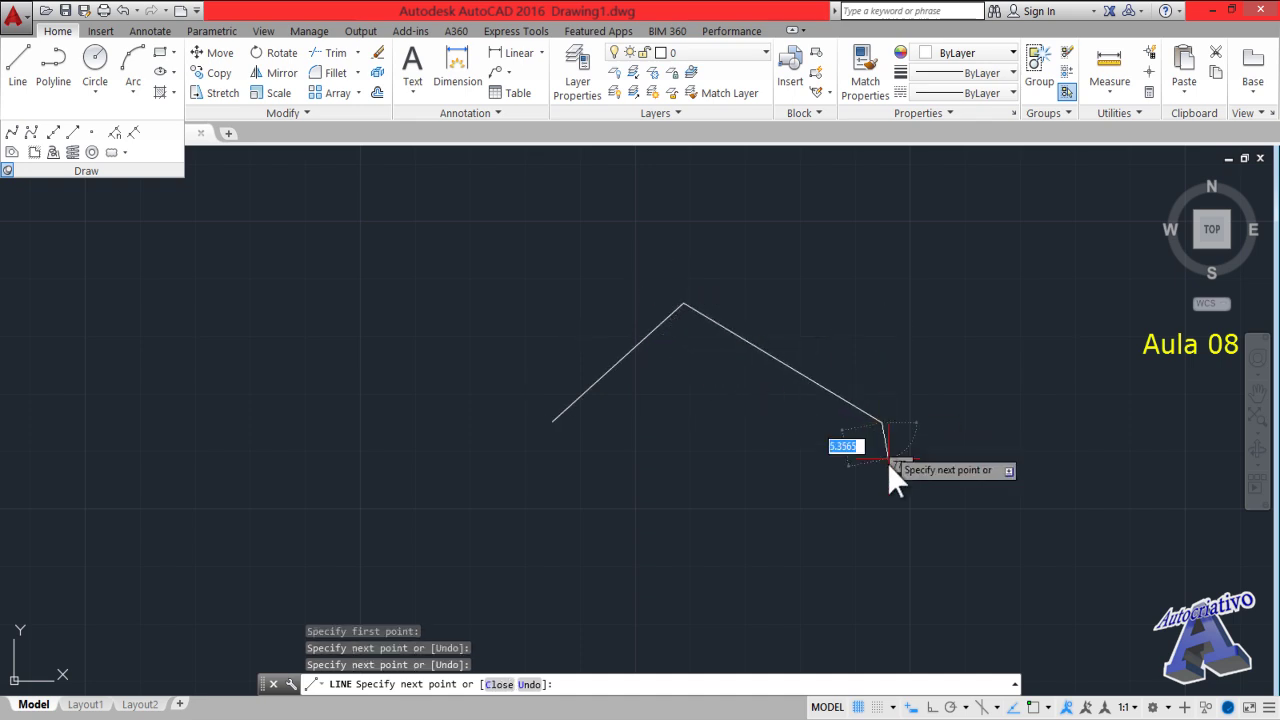
left_click(875, 519)
left_click(767, 577)
left_click(614, 572)
left_click(542, 476)
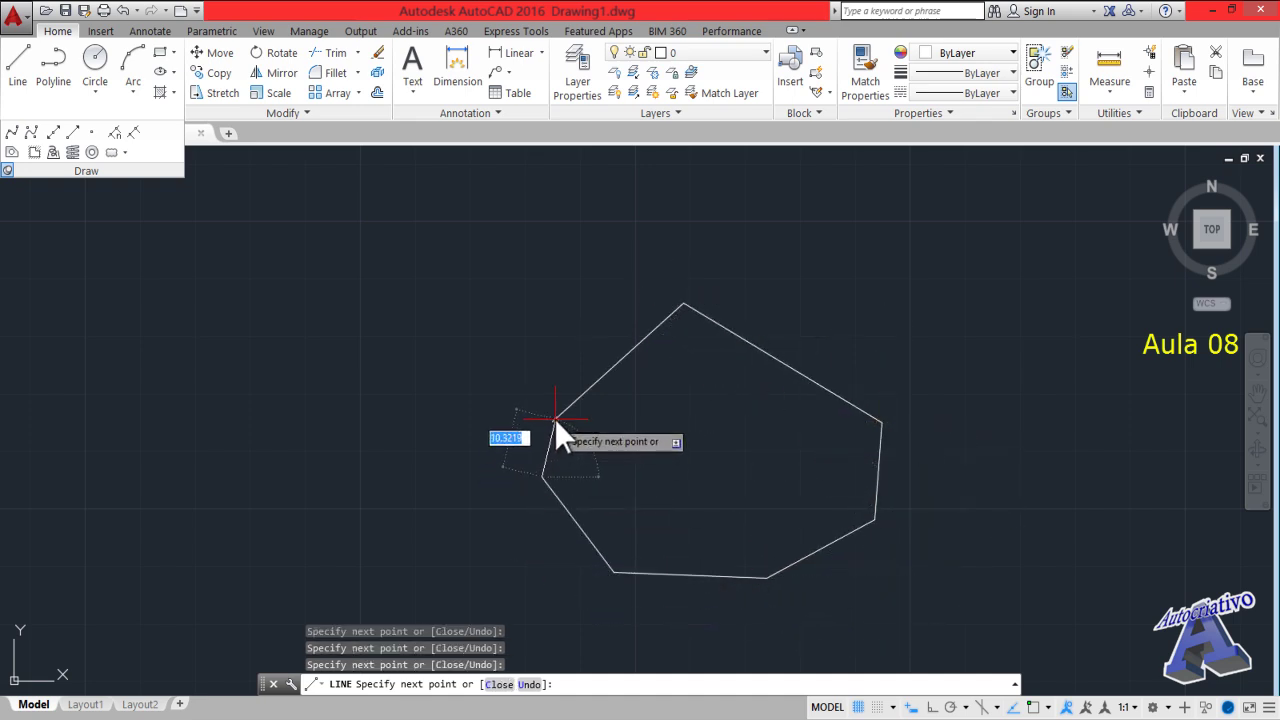
left_click(552, 421)
key("Escape")
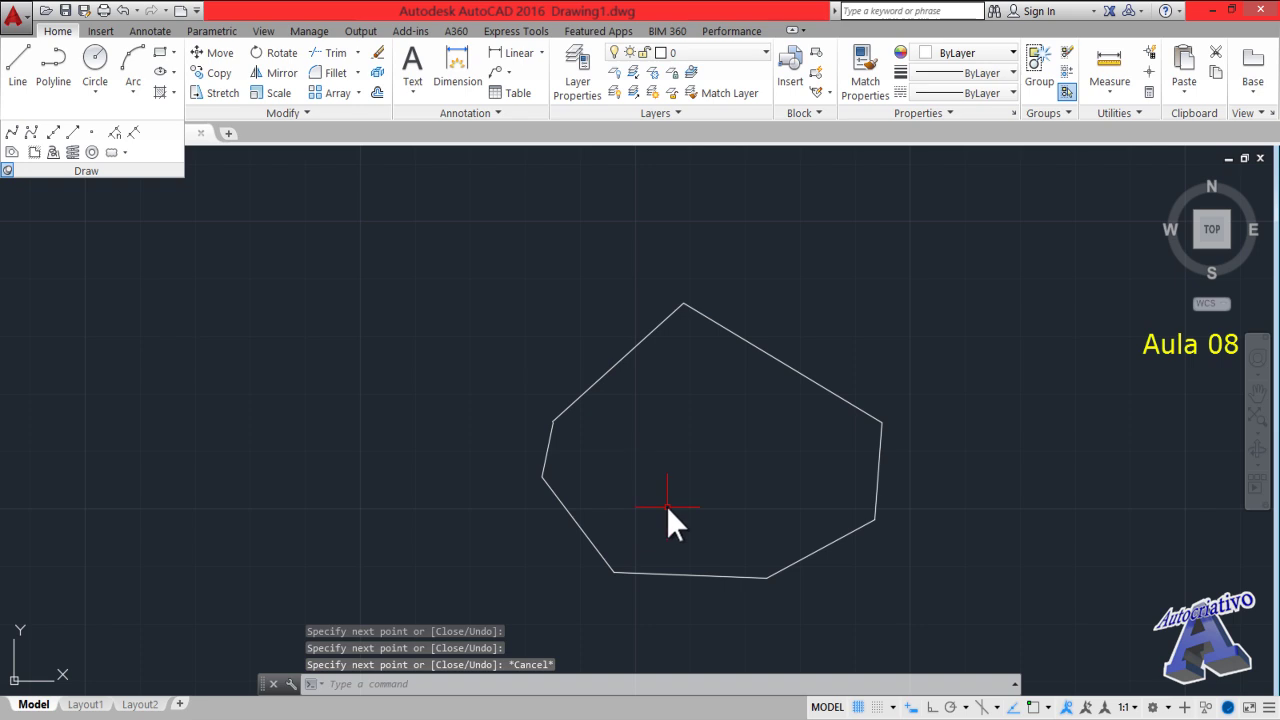
Erase the whole seven-sided outline using a crossing selection
left_click(990, 613)
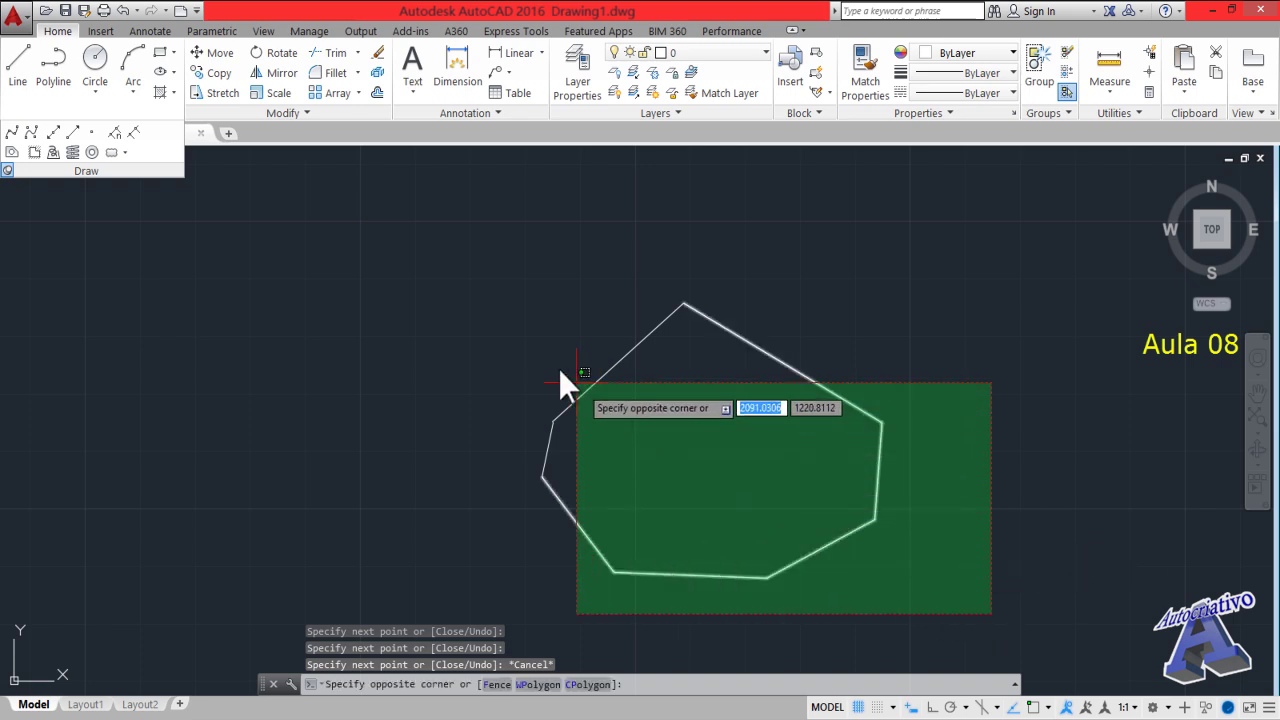
left_click(514, 318)
key("Delete")
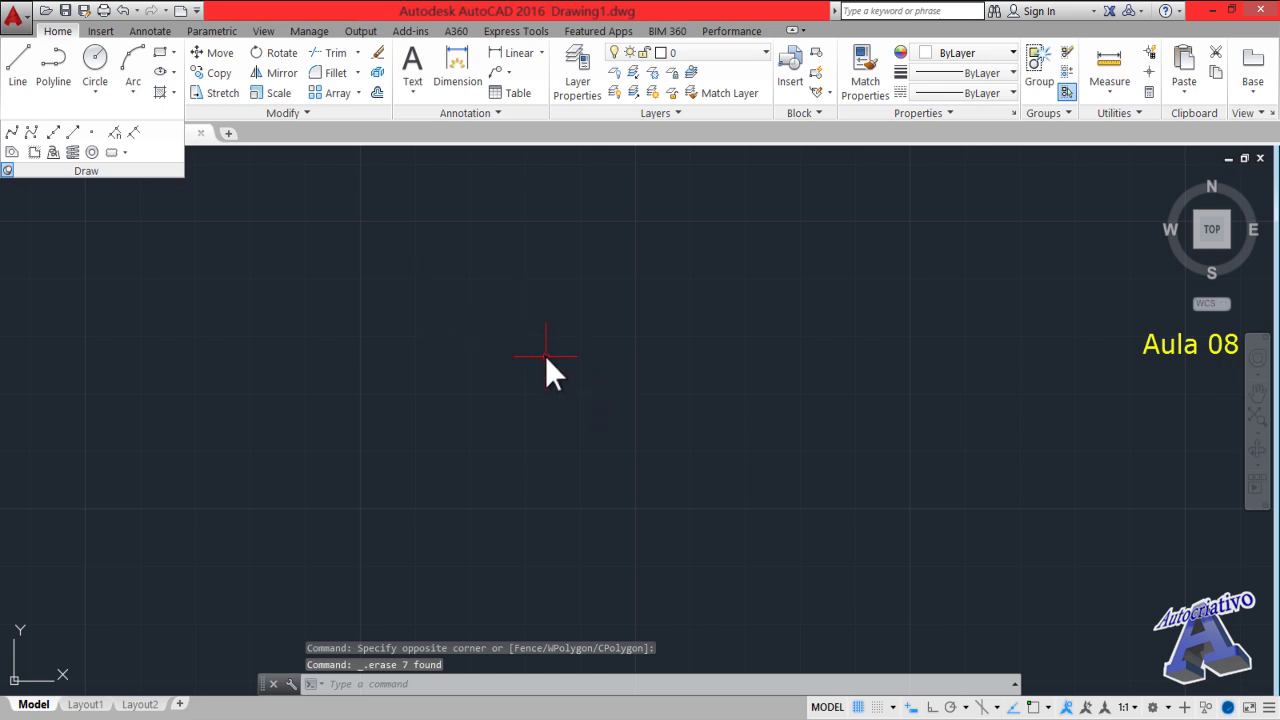
Draw an open, irregular zigzag chain of nine connected segments with the Line command
type("l")
key("Escape")
type("l")
key("Return")
left_click(425, 378)
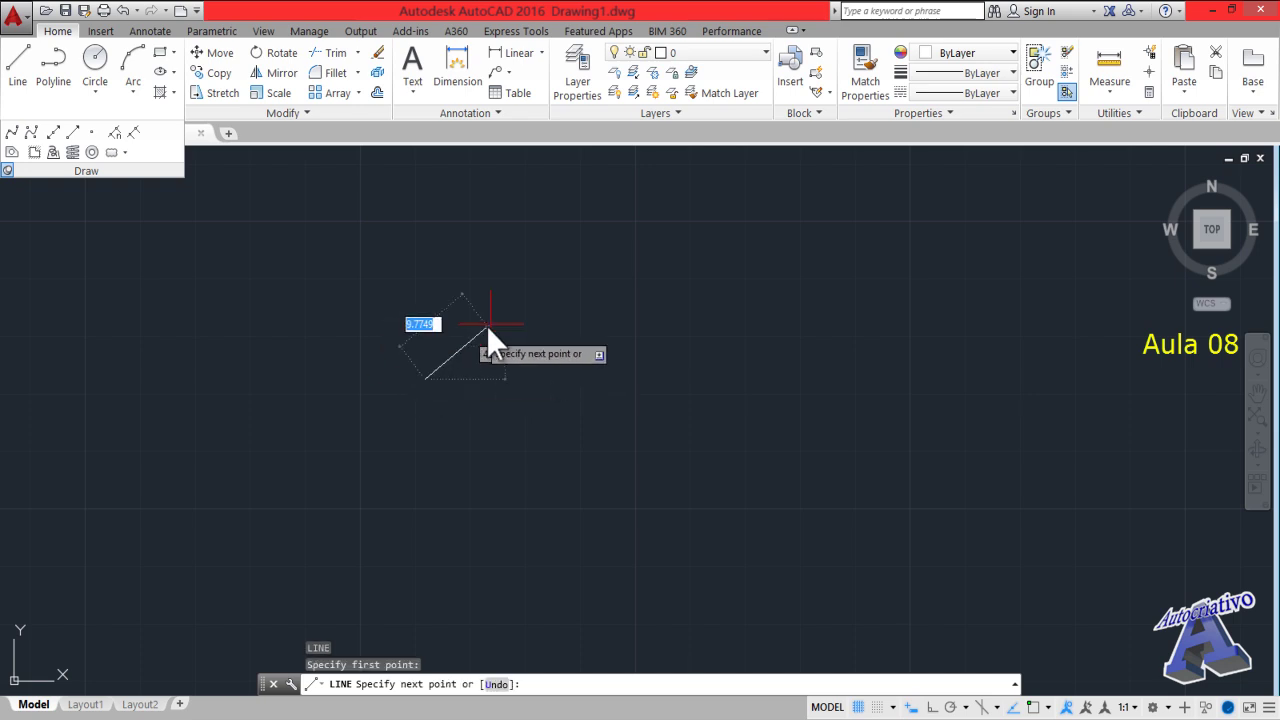
left_click(670, 249)
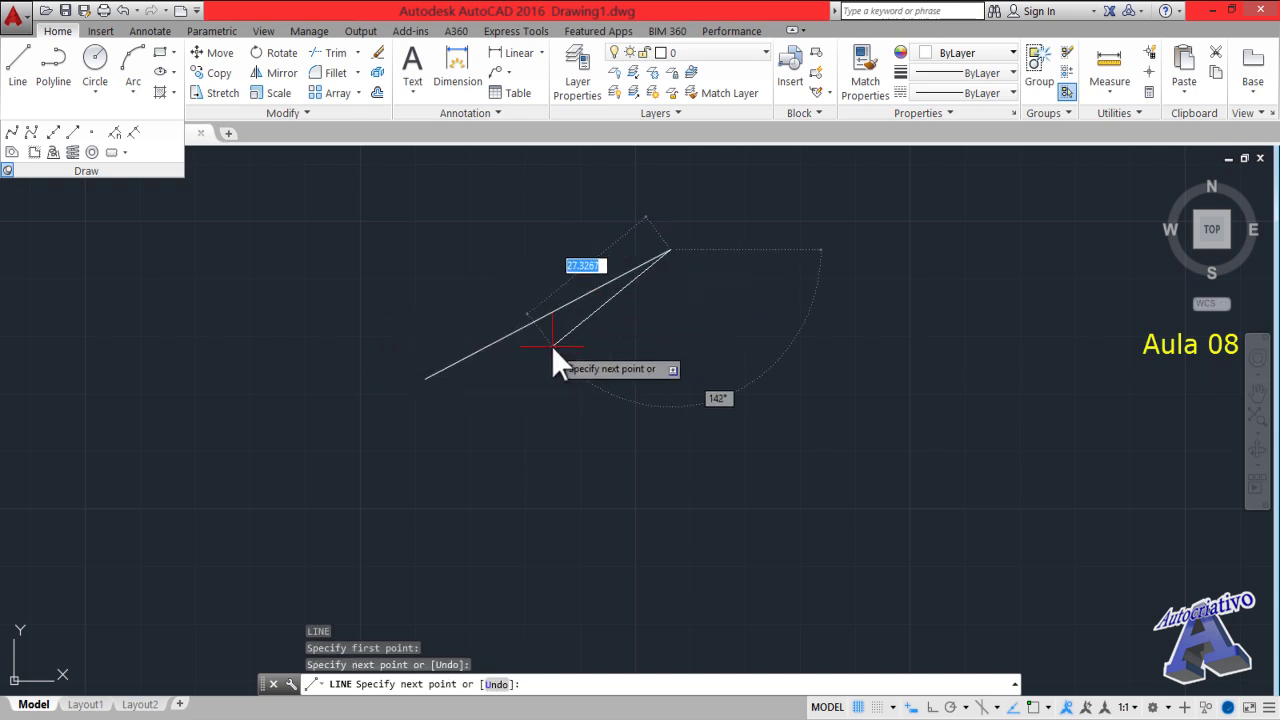
left_click(734, 288)
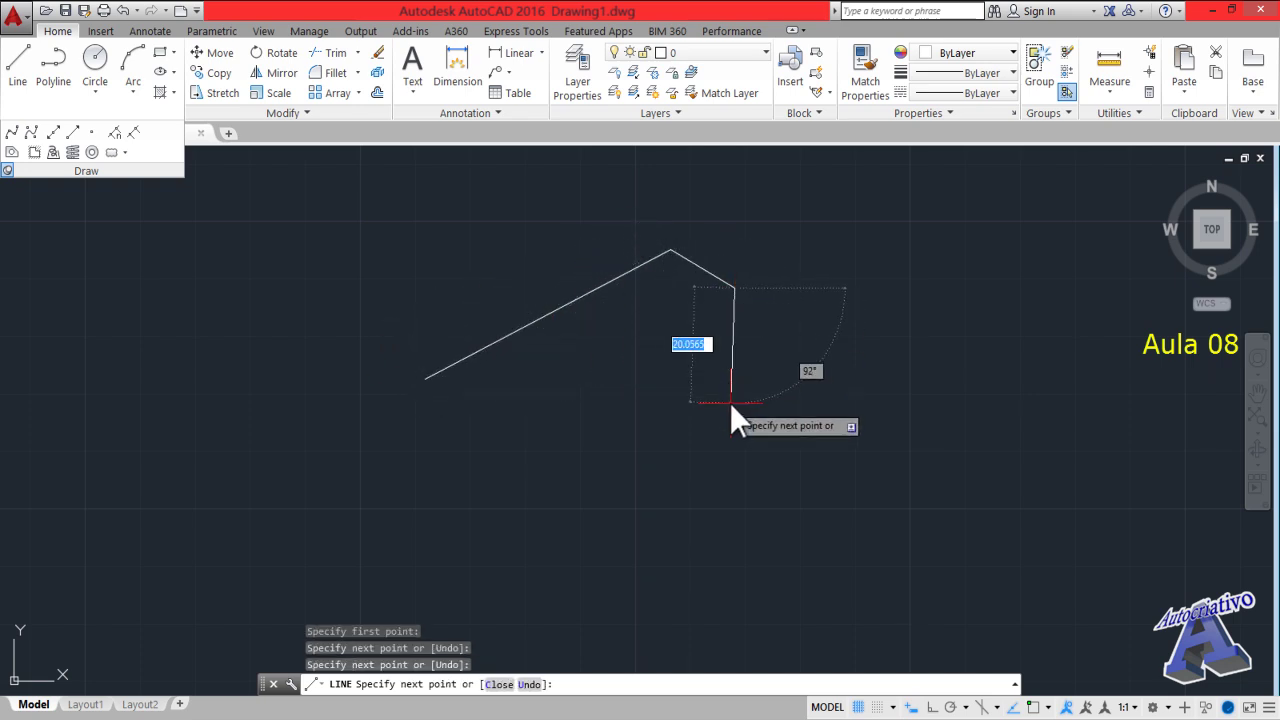
left_click(730, 403)
left_click(878, 375)
left_click(852, 284)
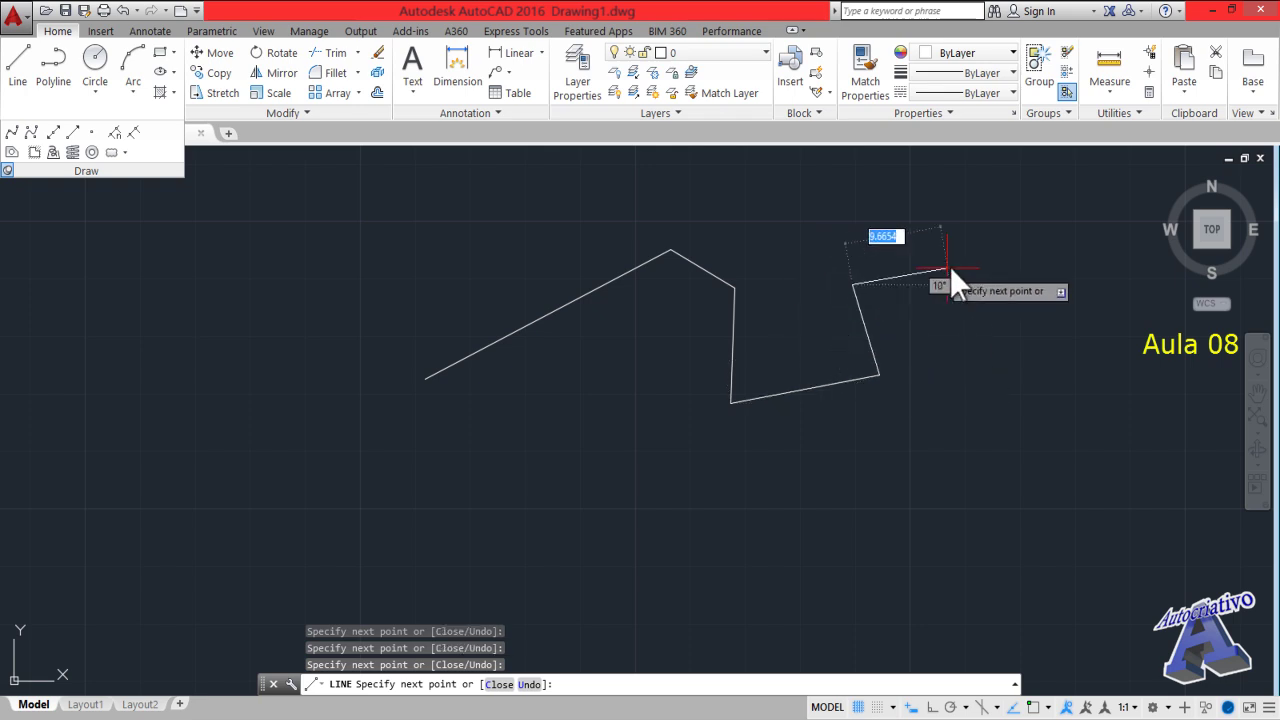
left_click(951, 267)
left_click(1020, 396)
left_click(912, 482)
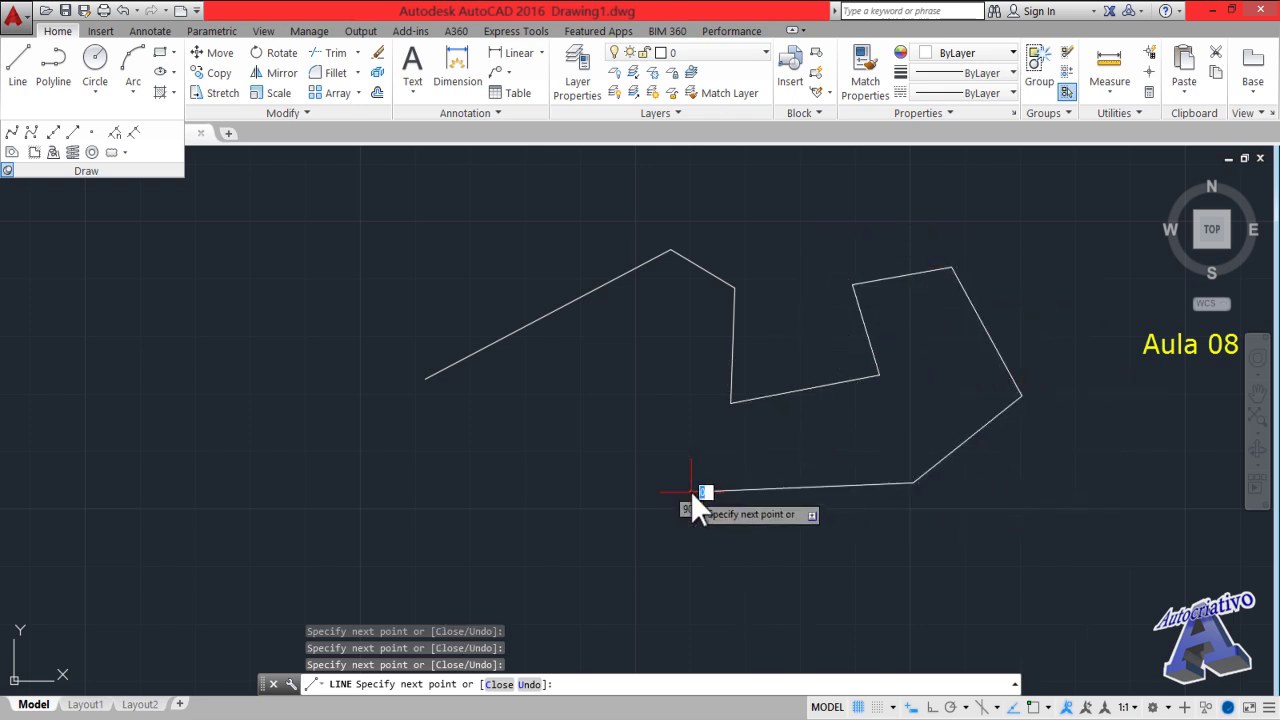
left_click(690, 491)
key("Escape")
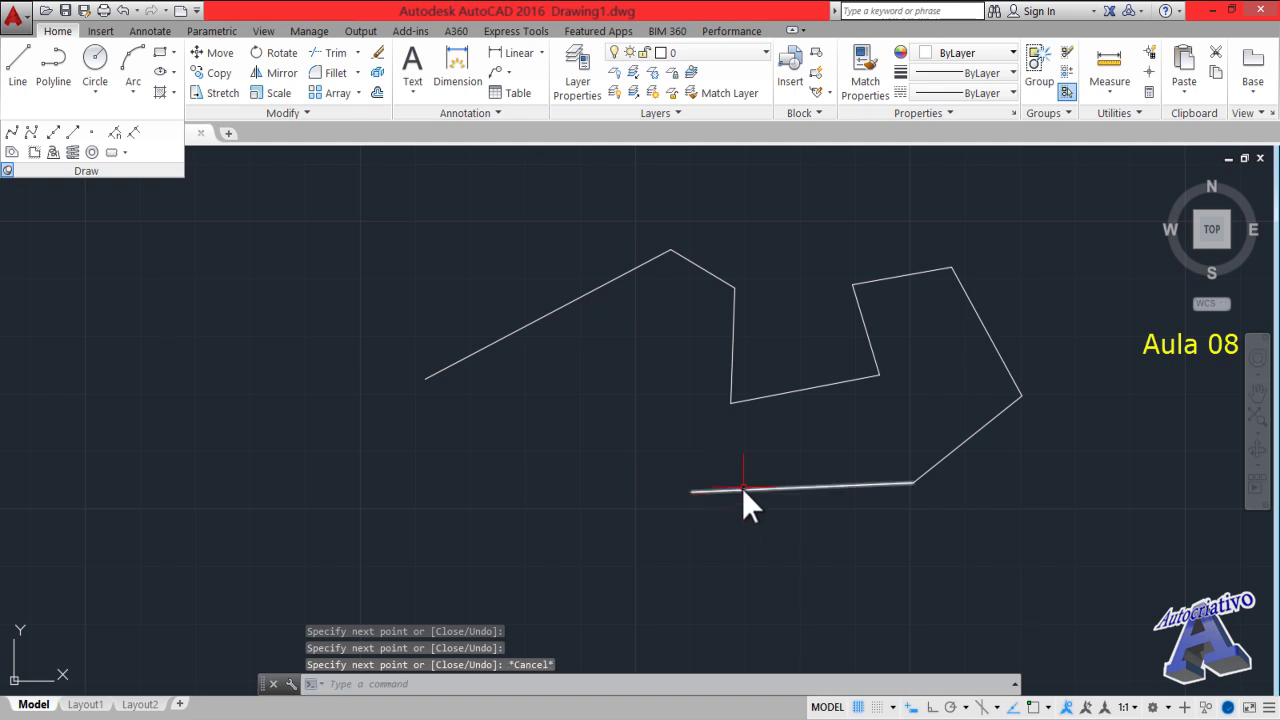
Select the chain's segments one by one to examine them as separate objects, and clear the selection
left_click(746, 489)
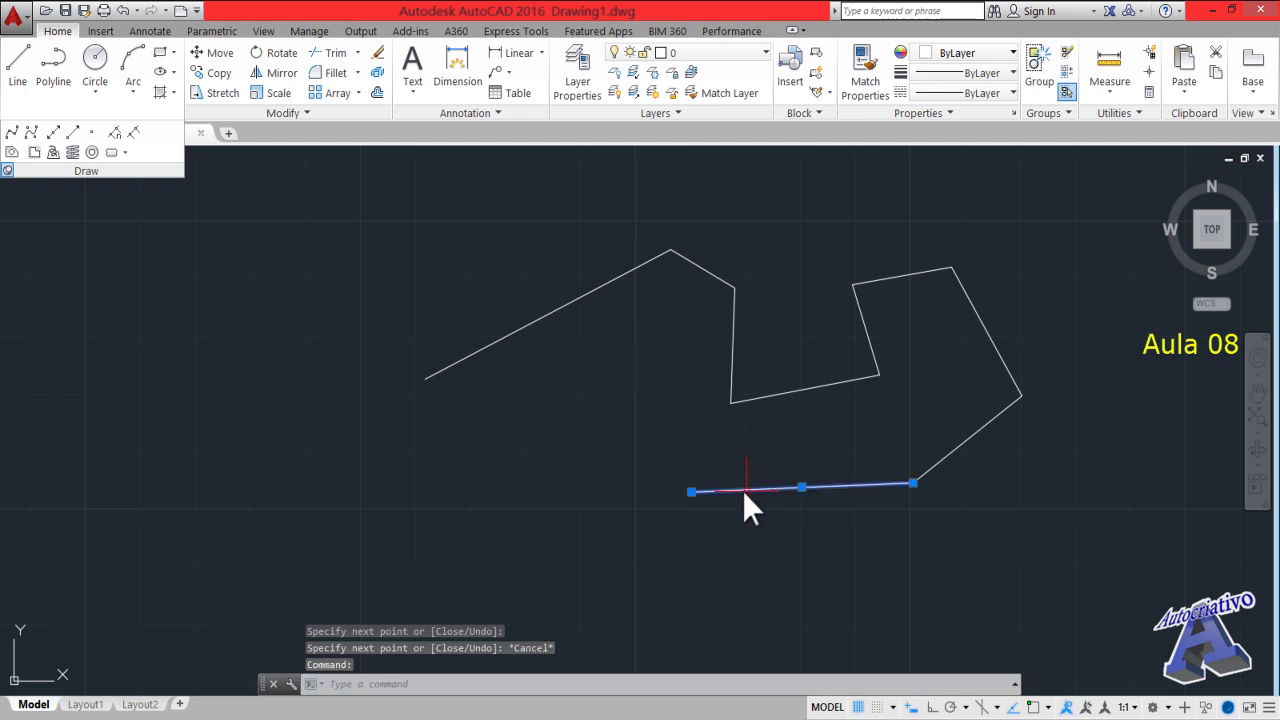
mouse_move(691, 491)
left_click(900, 522)
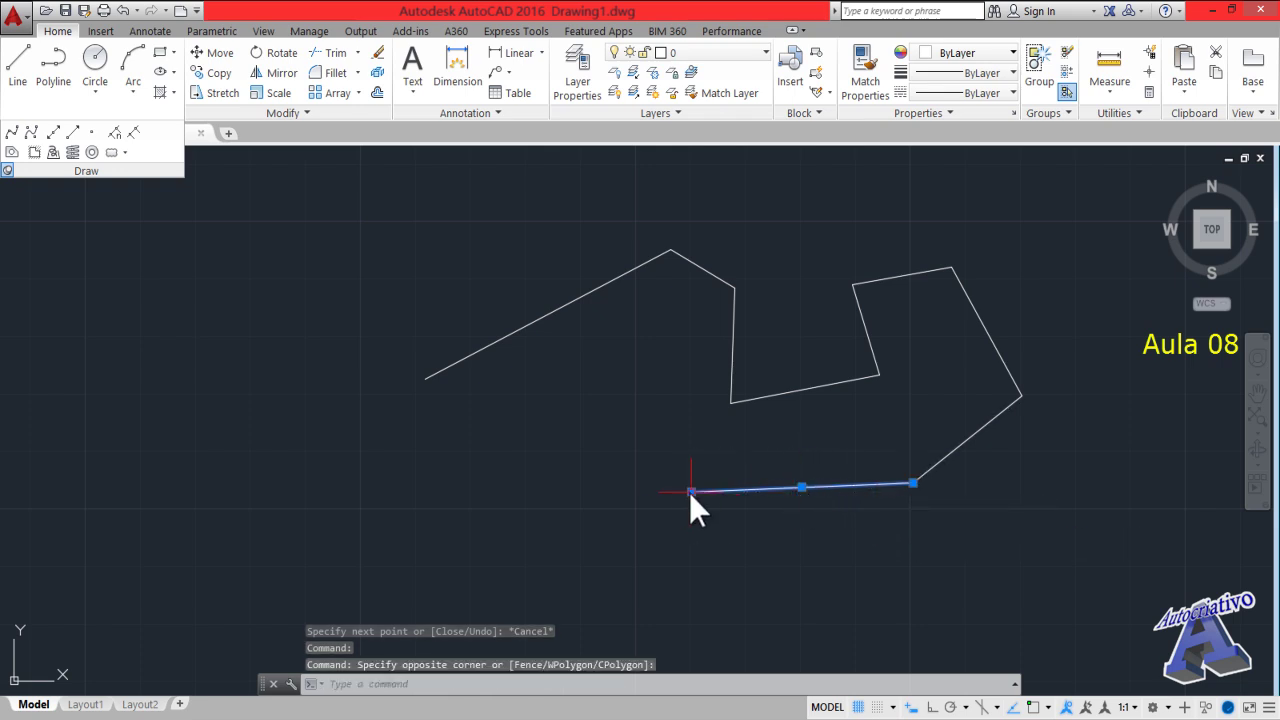
mouse_move(691, 491)
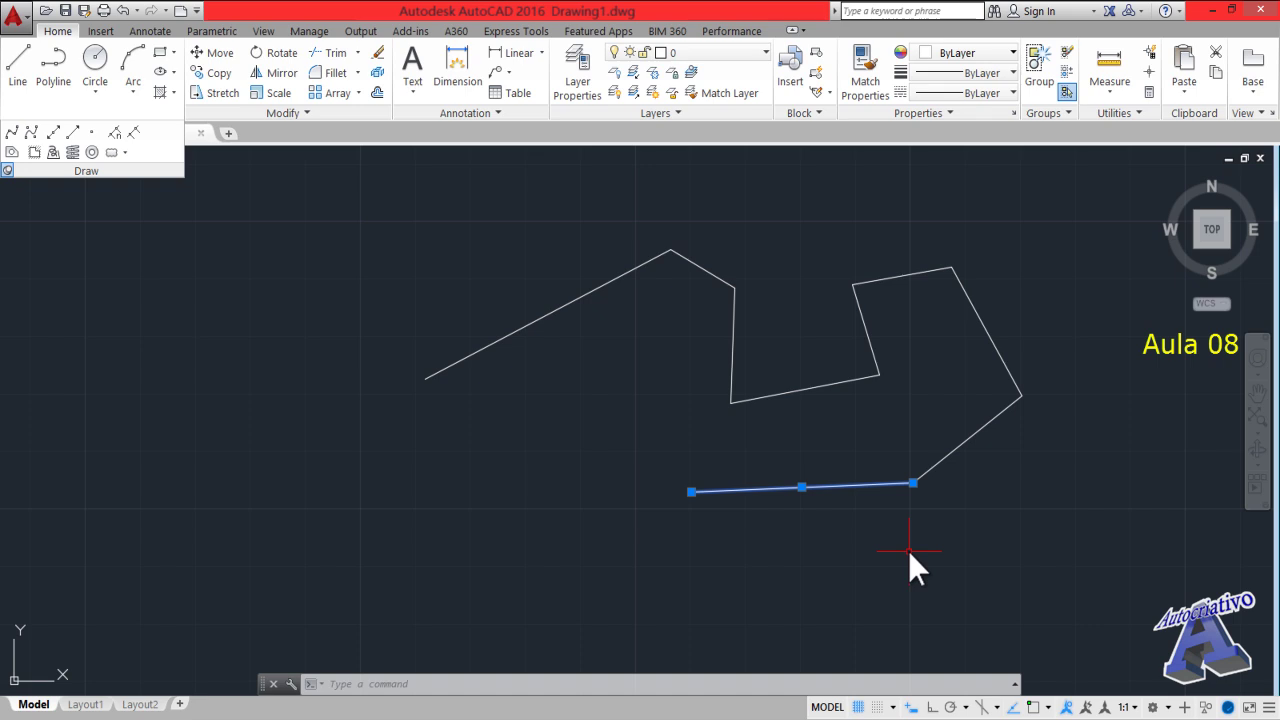
left_click(946, 456)
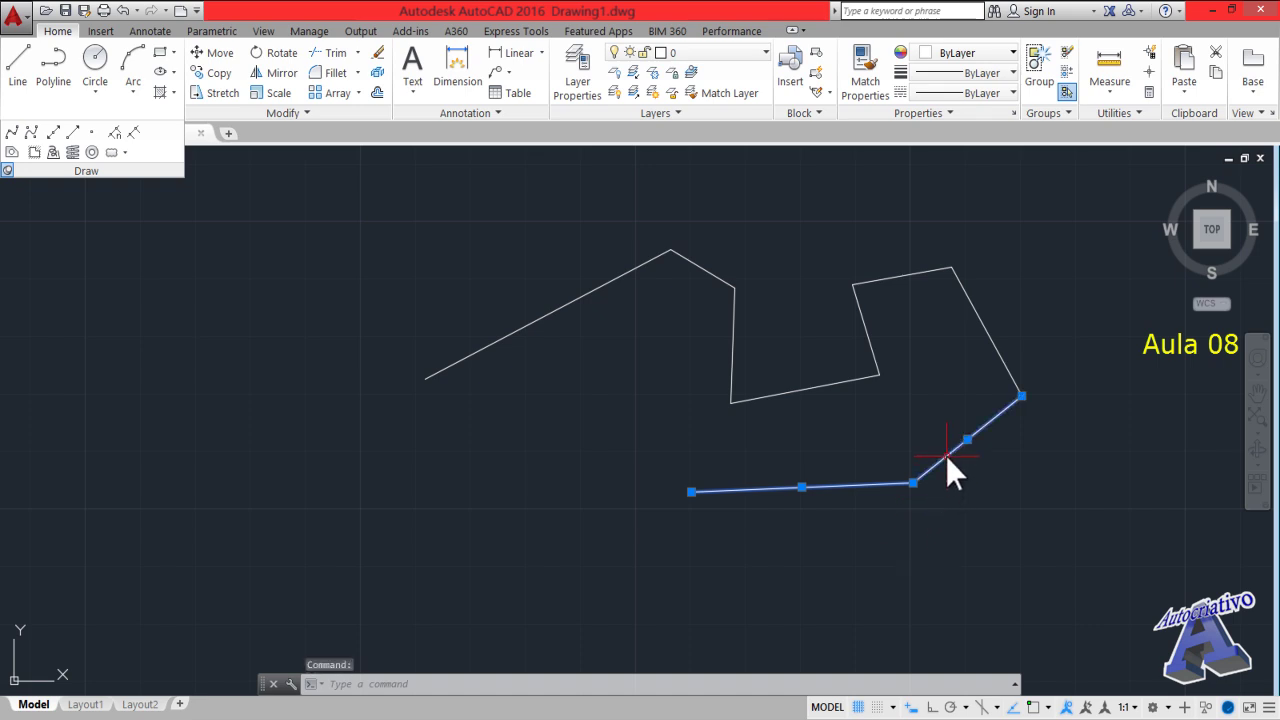
left_click(997, 353)
left_click(909, 274)
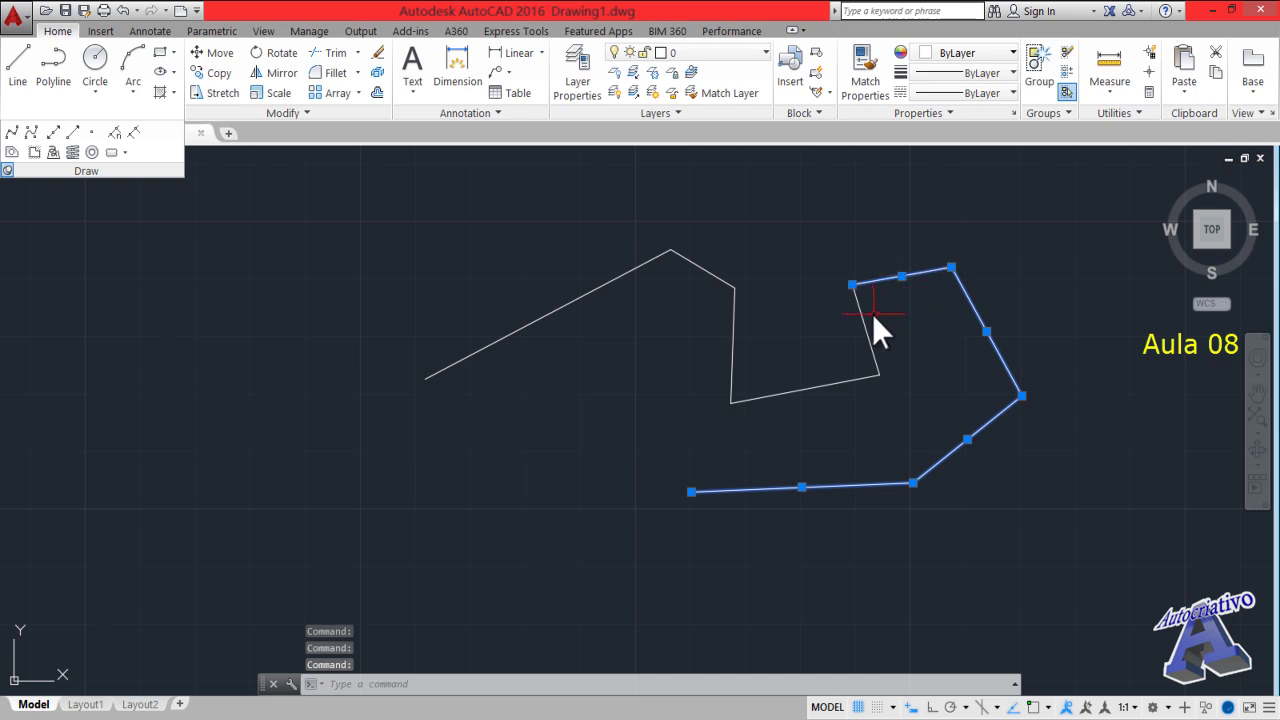
left_click(866, 334)
left_click(846, 382)
left_click(731, 346)
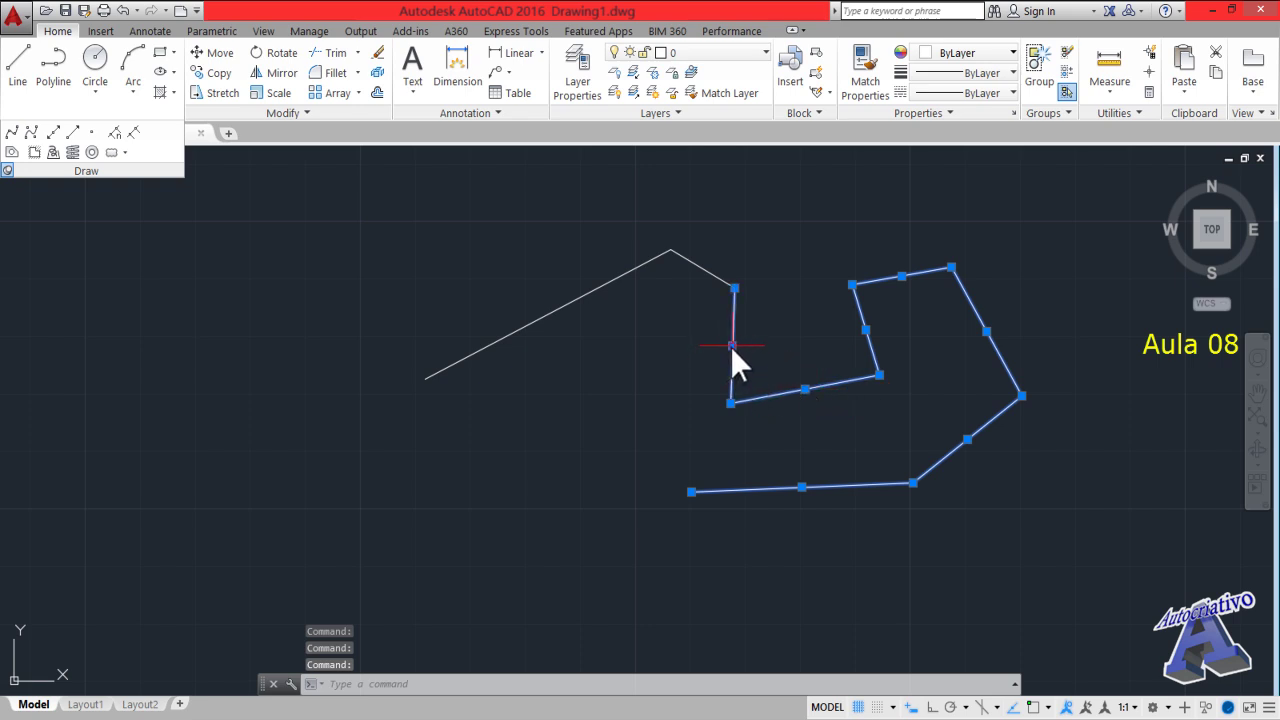
left_click(632, 276)
key("Escape")
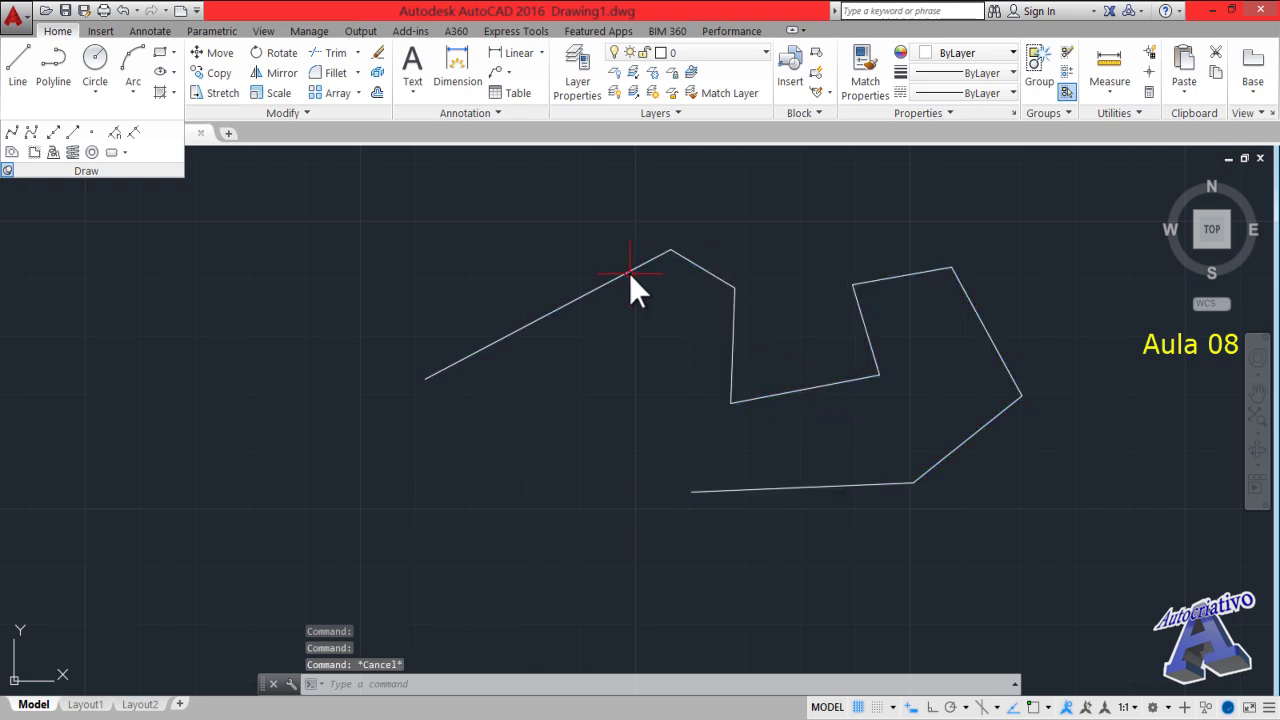
Stretch the right endpoint of the chain's middle segment downward, away from its neighbour, and deselect the segment
left_click(830, 393)
left_click(825, 366)
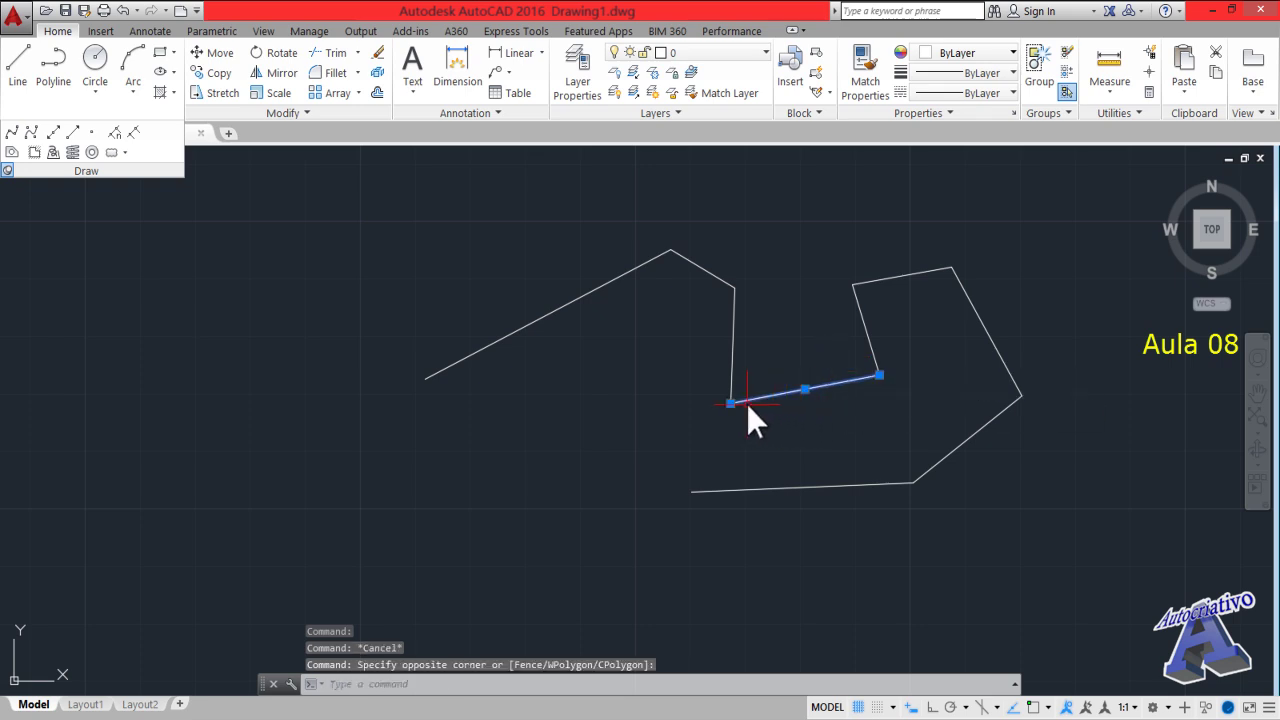
left_click(878, 375)
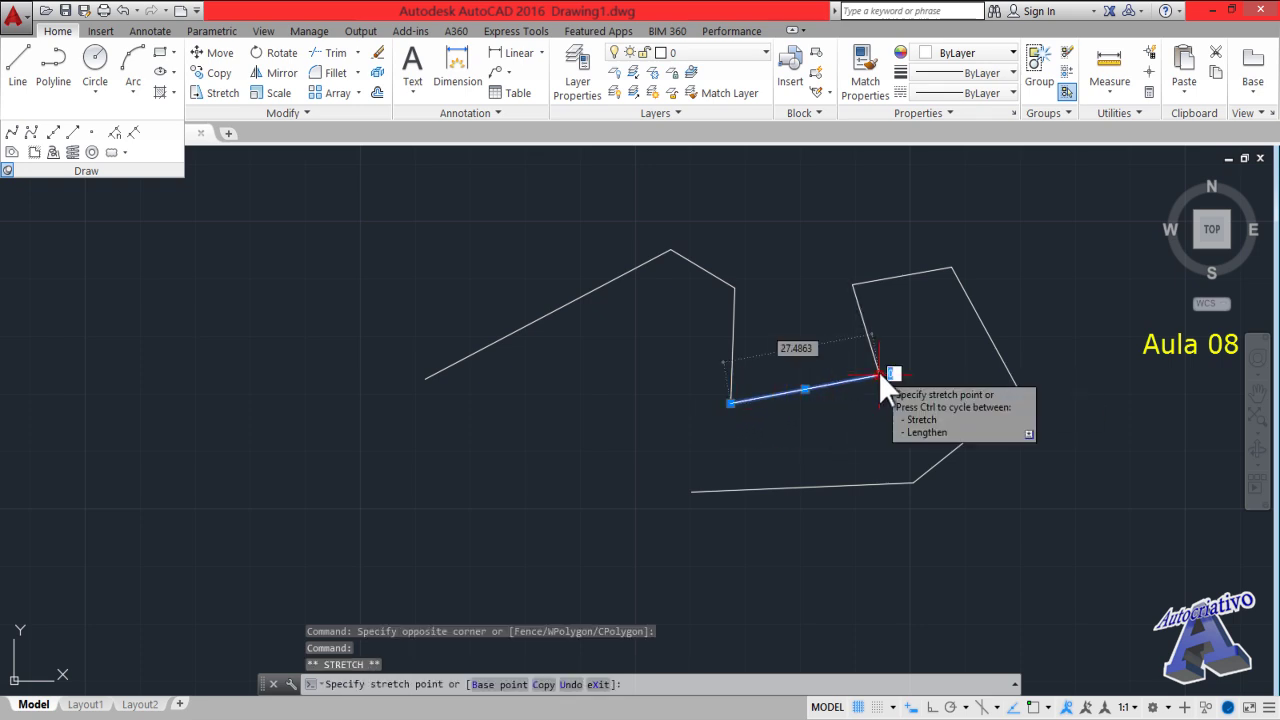
left_click(881, 427)
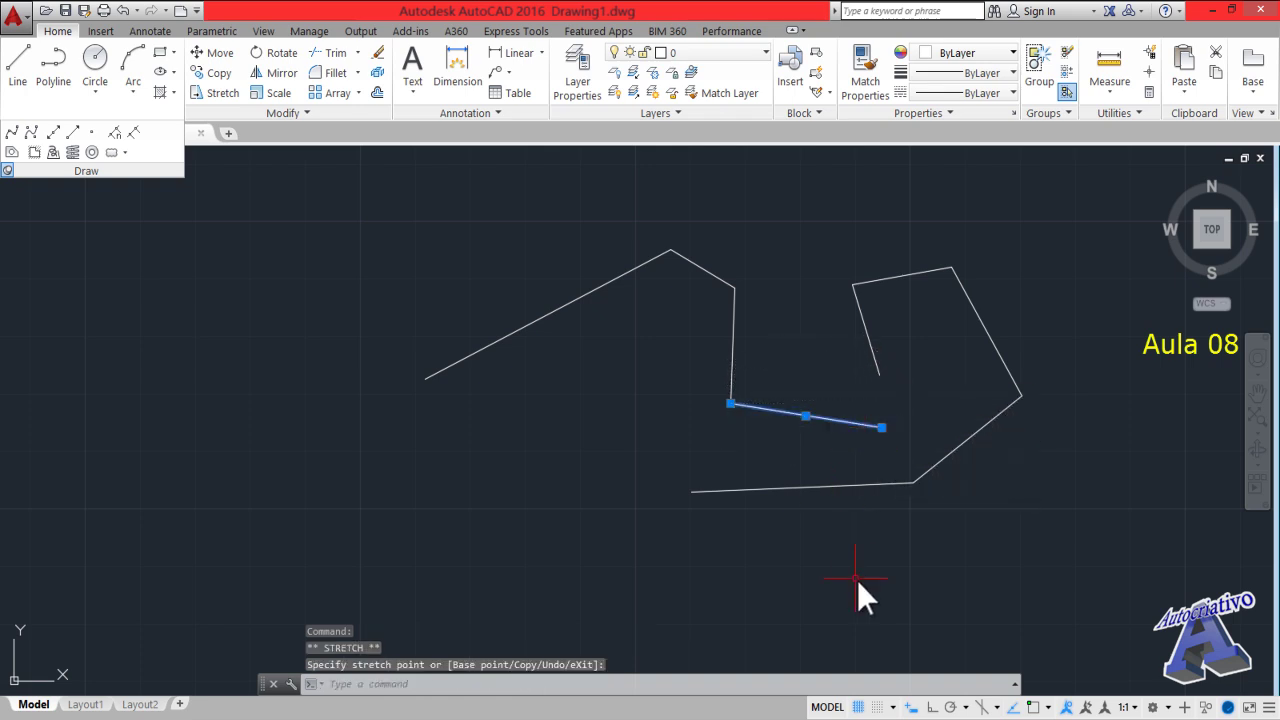
key("Escape")
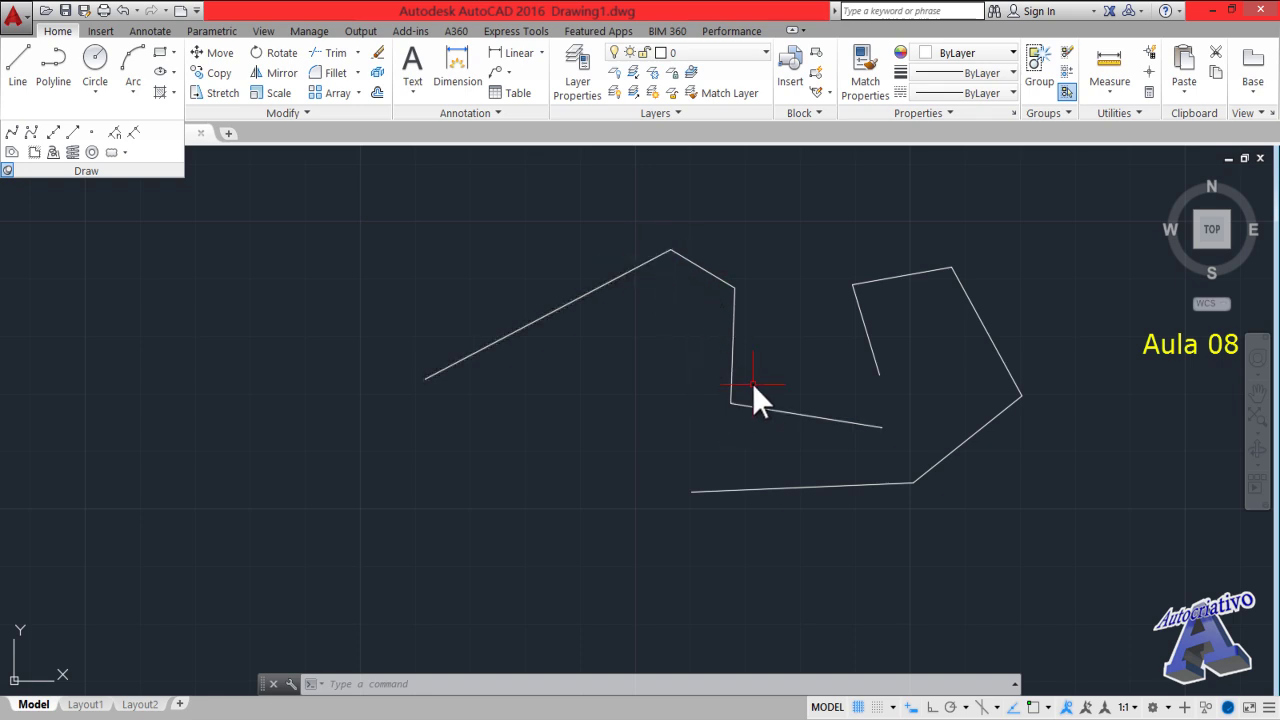
Erase all nine line segments using a crossing selection
left_click(1061, 526)
left_click(572, 246)
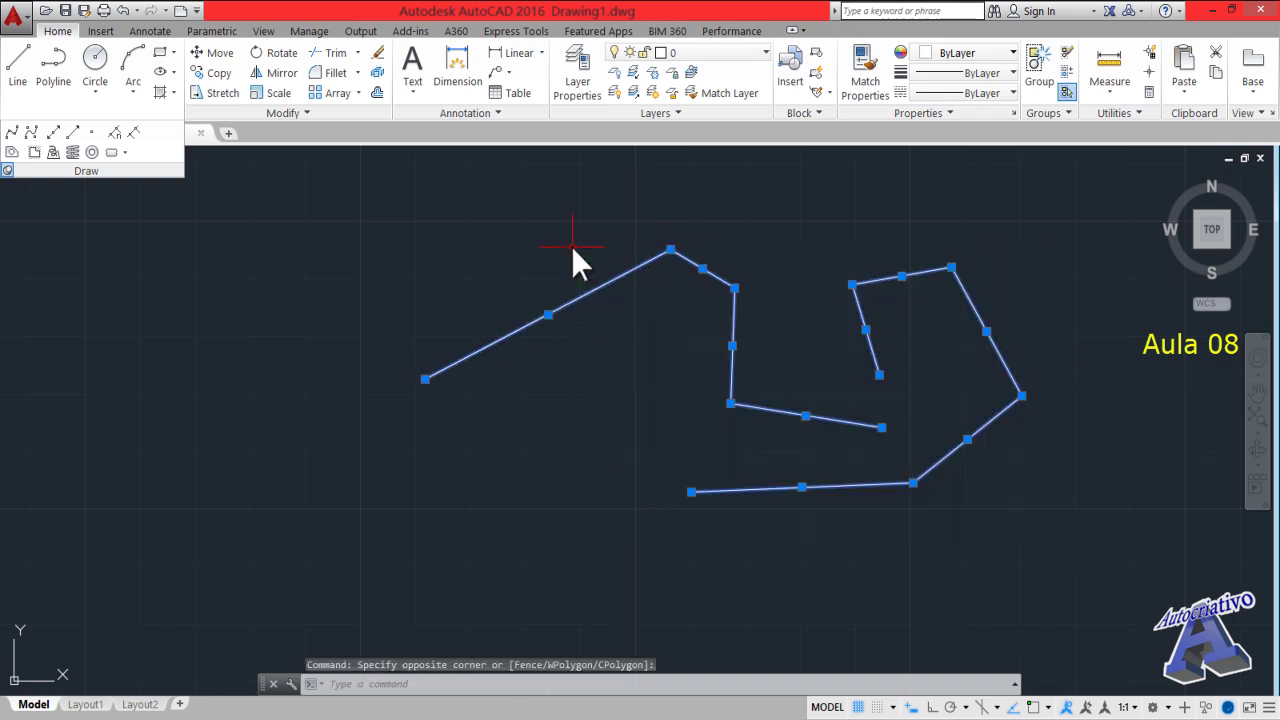
key("Delete")
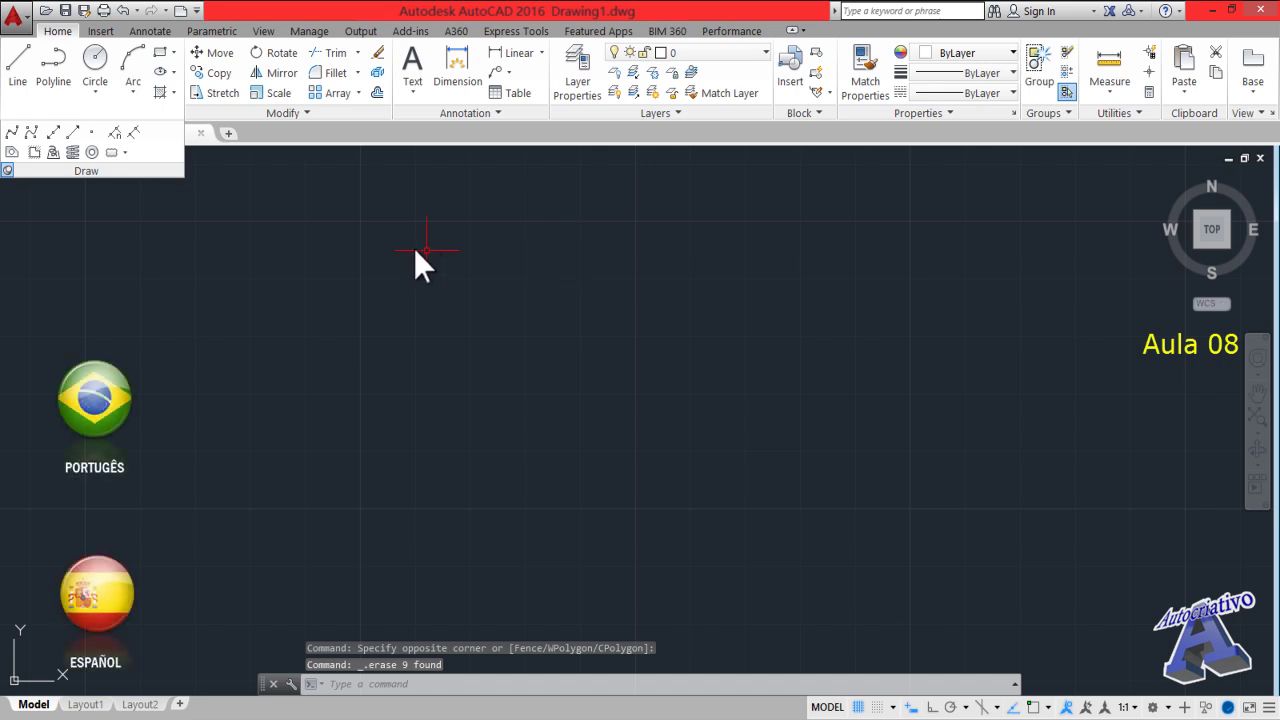
Draw an open, irregular polyline of seven straight segments that curls back inside itself
left_click(57, 80)
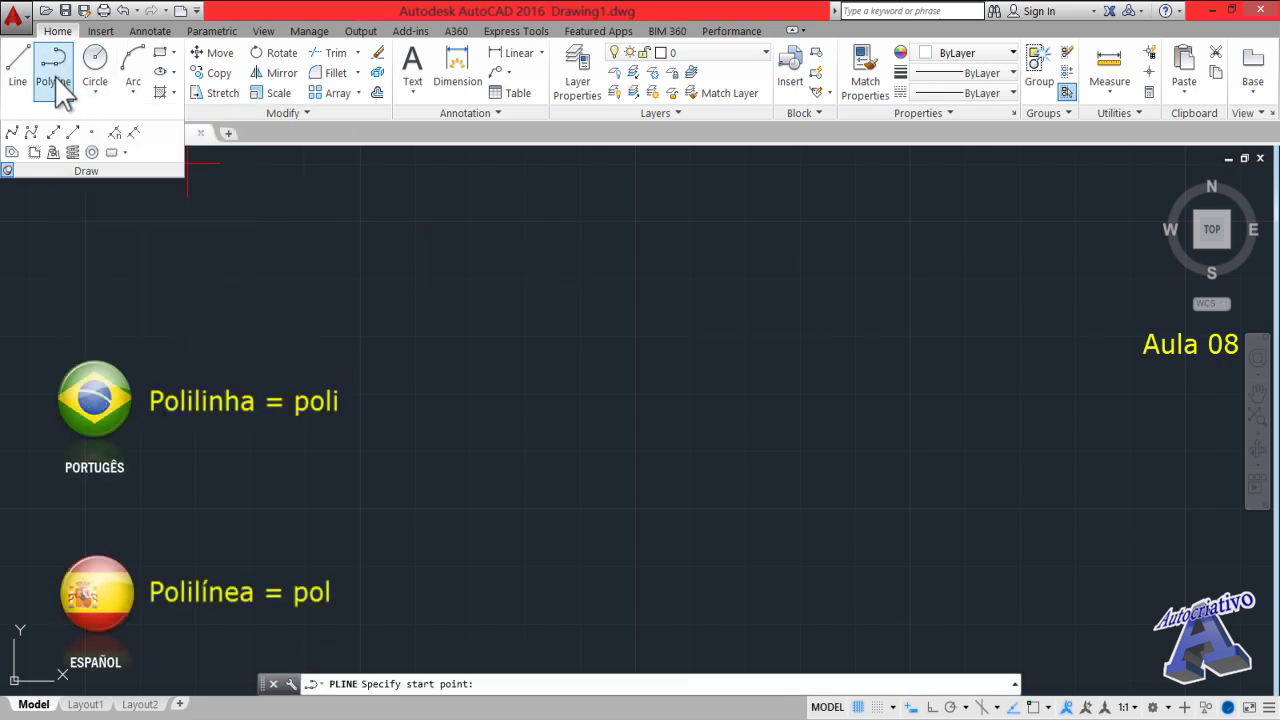
left_click(403, 386)
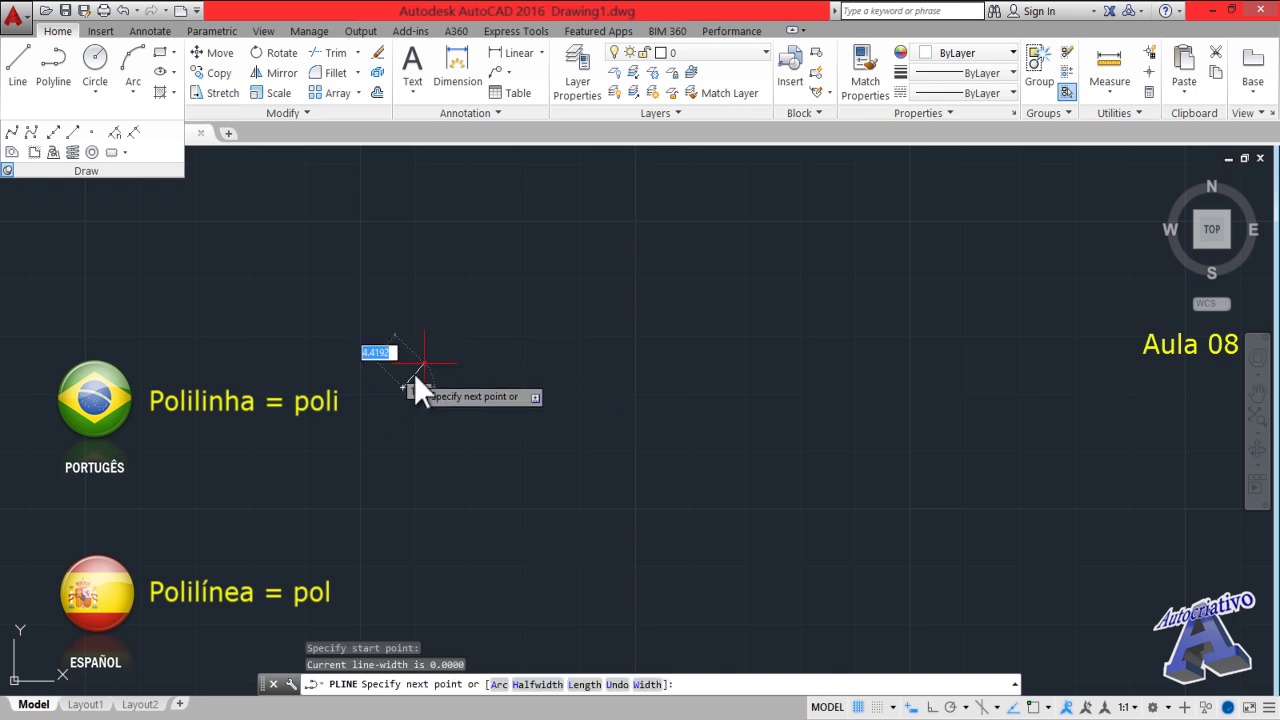
left_click(566, 283)
left_click(776, 242)
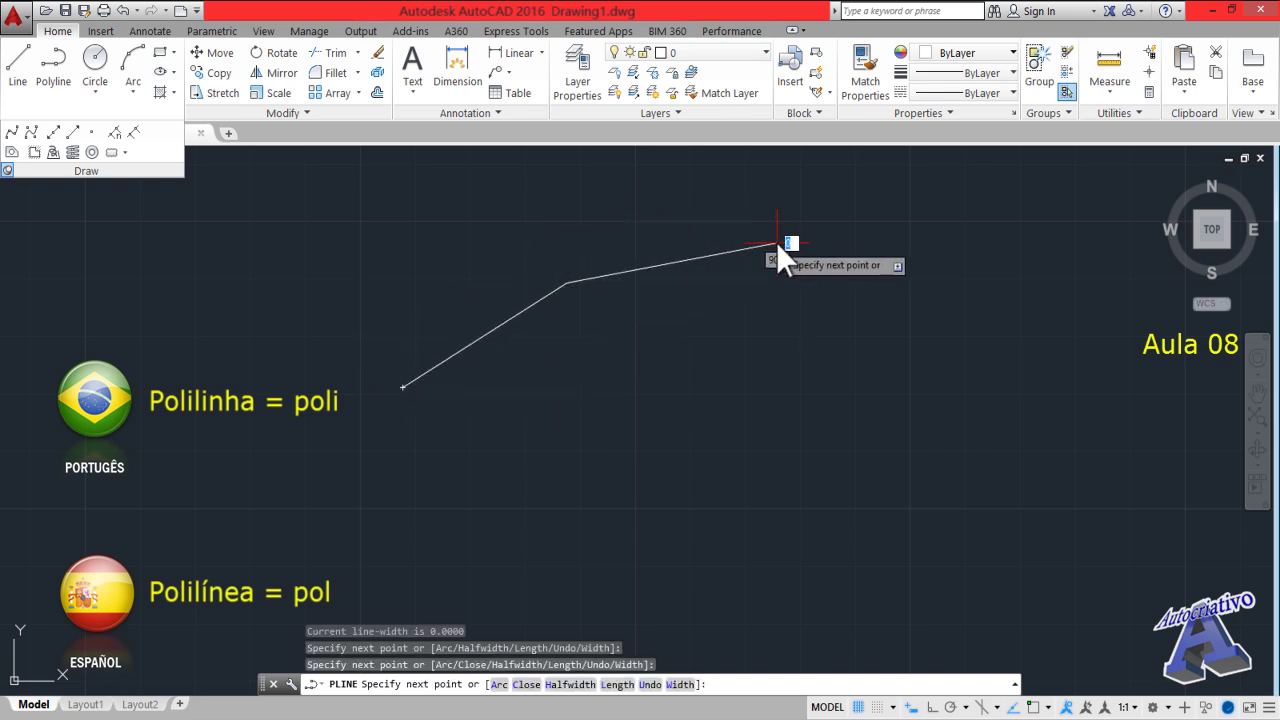
left_click(963, 390)
left_click(920, 514)
left_click(770, 552)
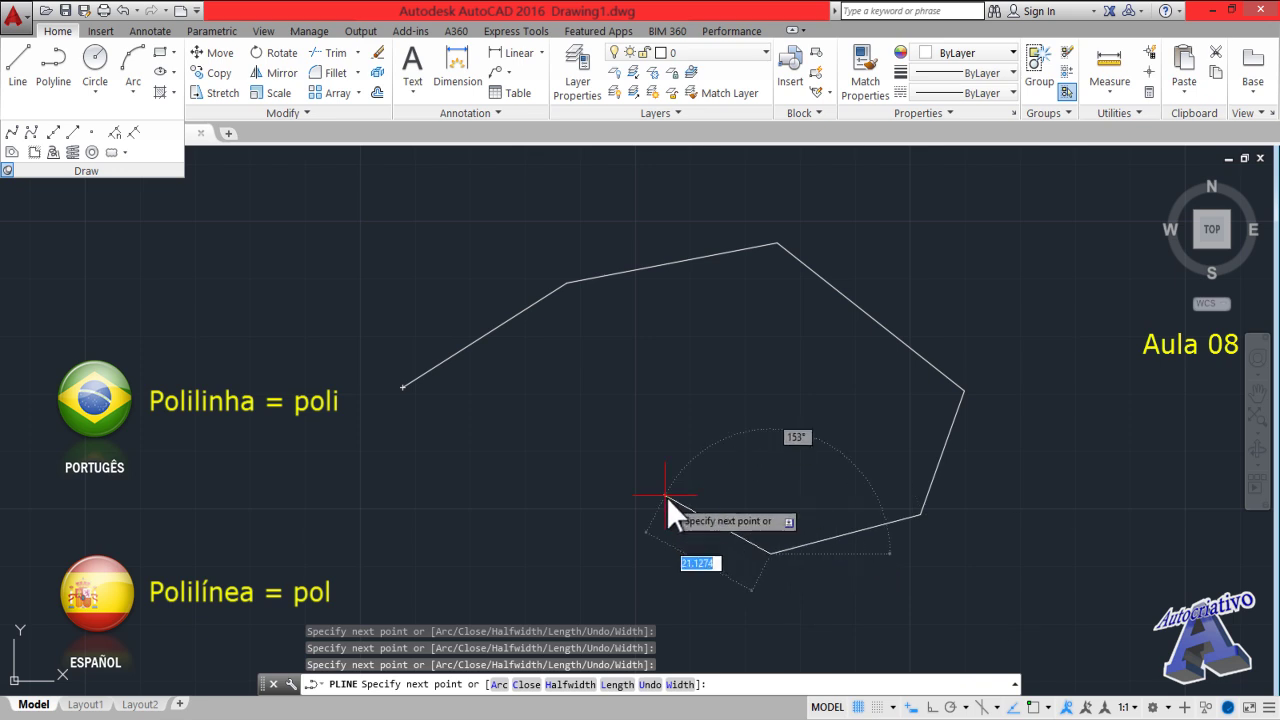
left_click(738, 405)
left_click(537, 392)
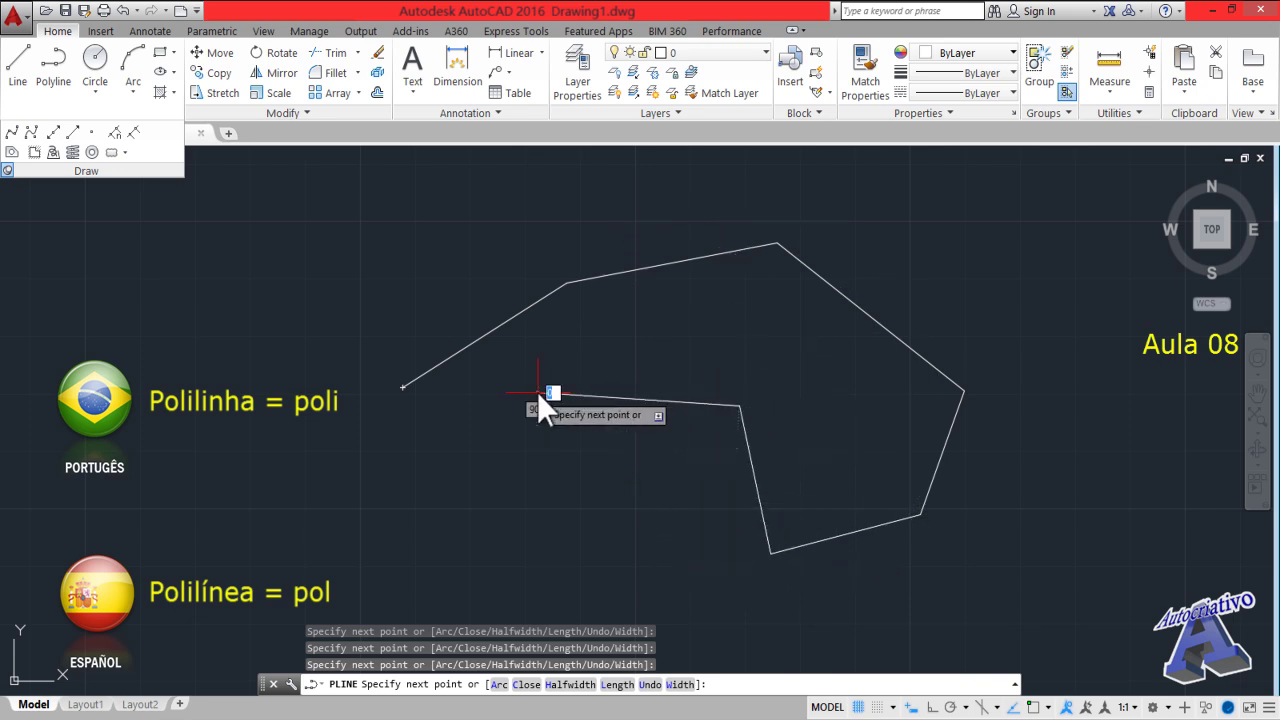
key("Escape")
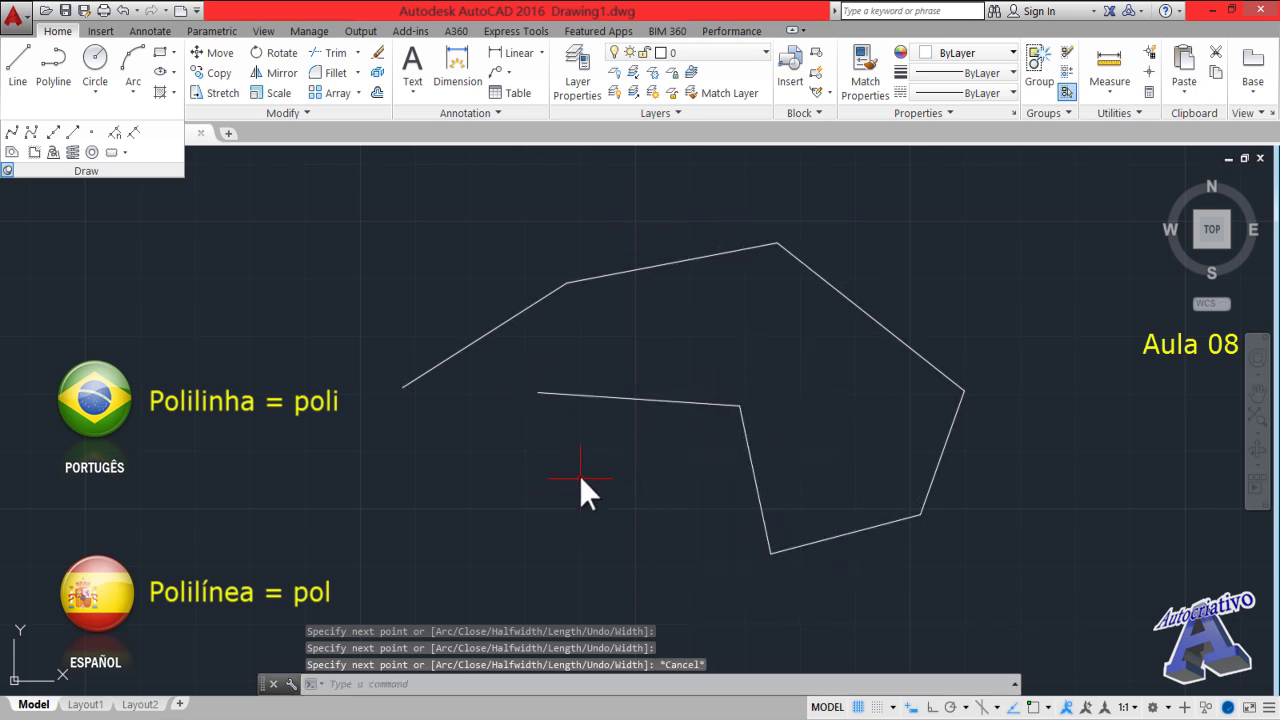
Select the polyline from different segments to examine whether it behaves as a single object
left_click(573, 396)
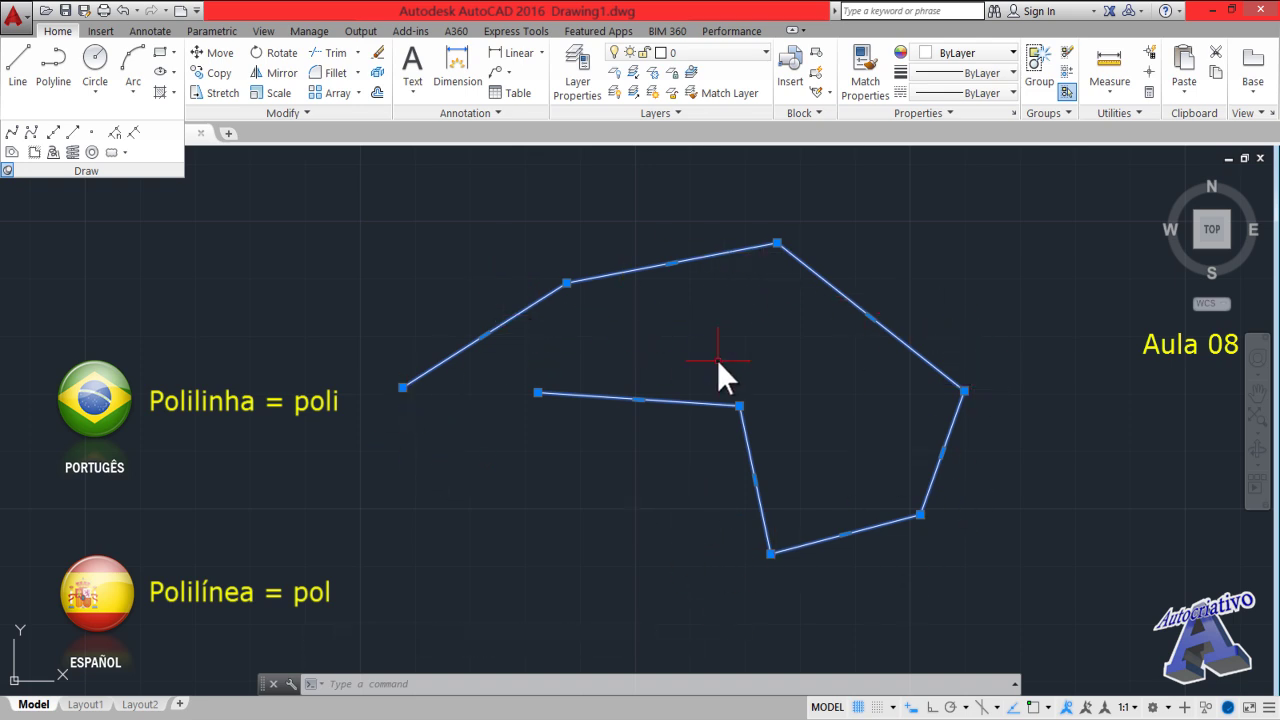
key("Escape")
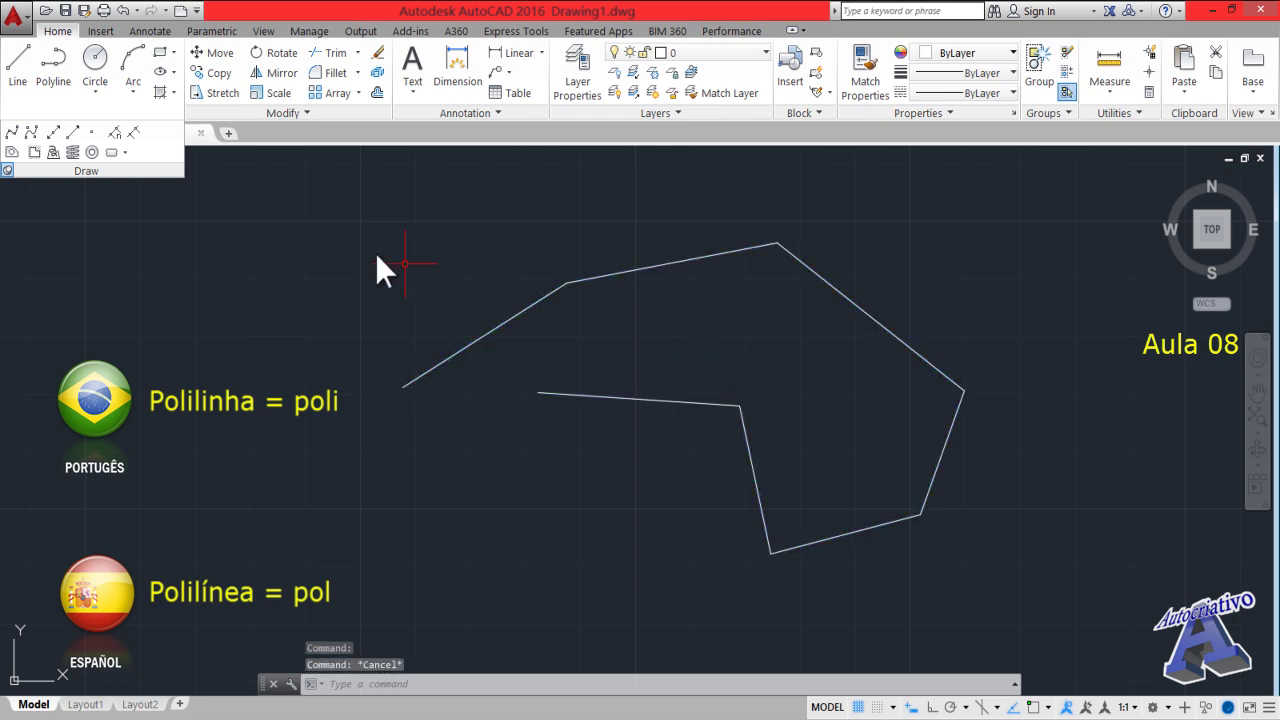
left_click(543, 296)
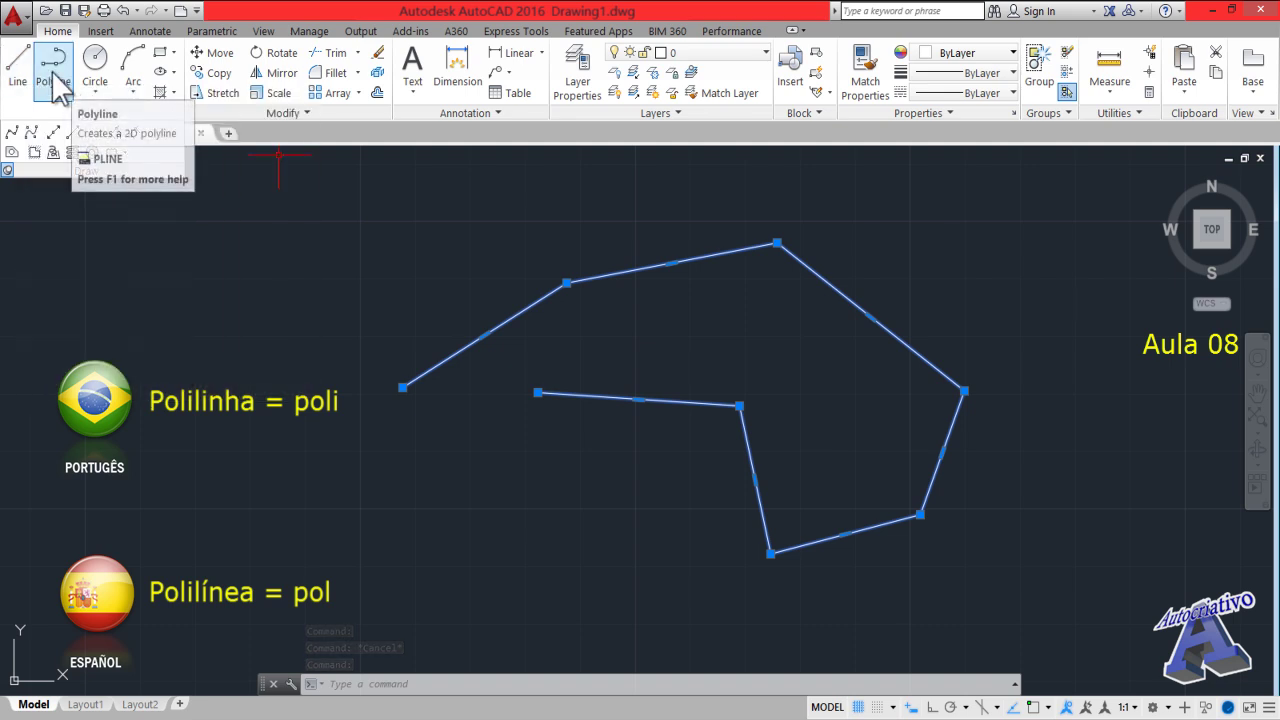
left_click(636, 321)
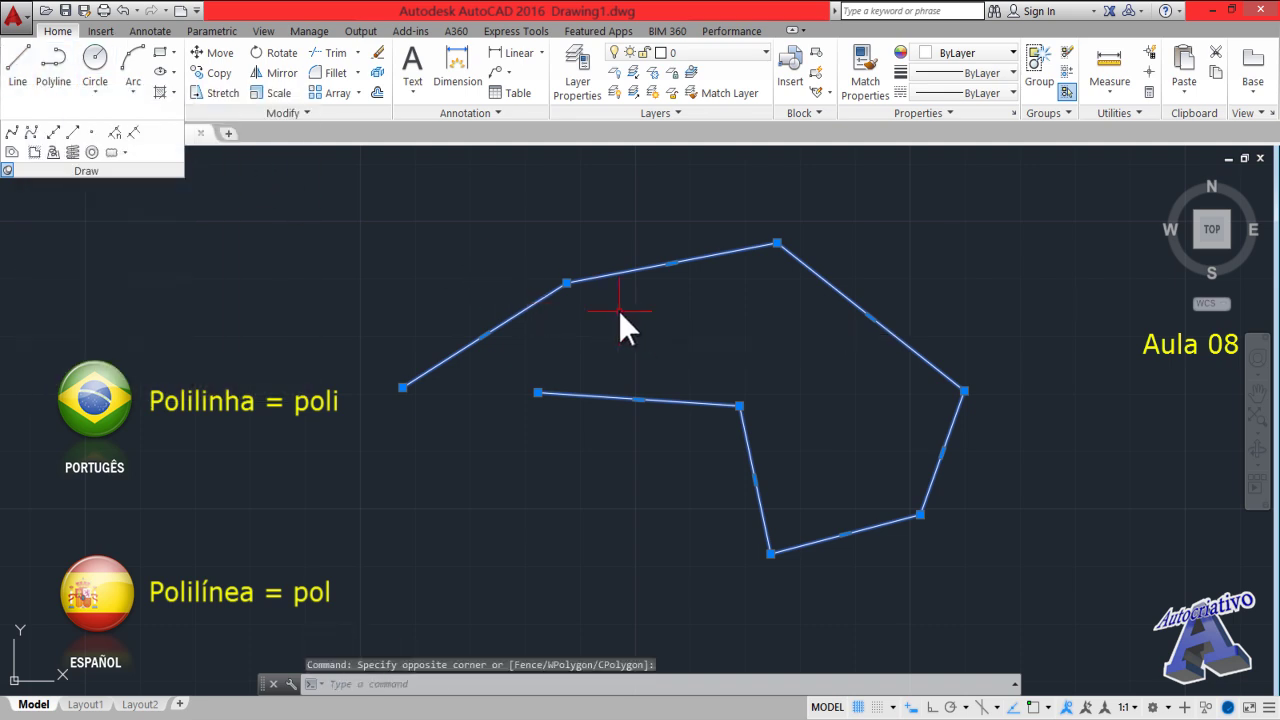
Deselect the polyline, select it again near its second vertex, and clear the selection
key("Escape")
left_click(576, 281)
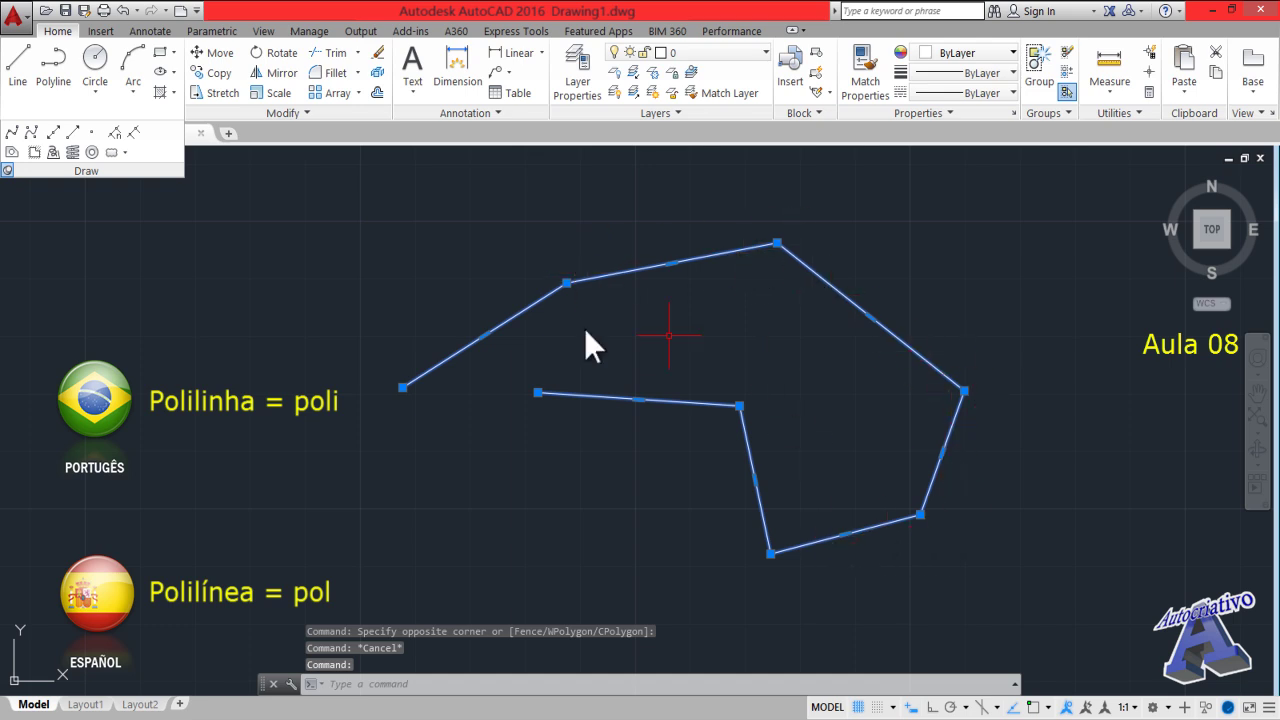
key("Escape")
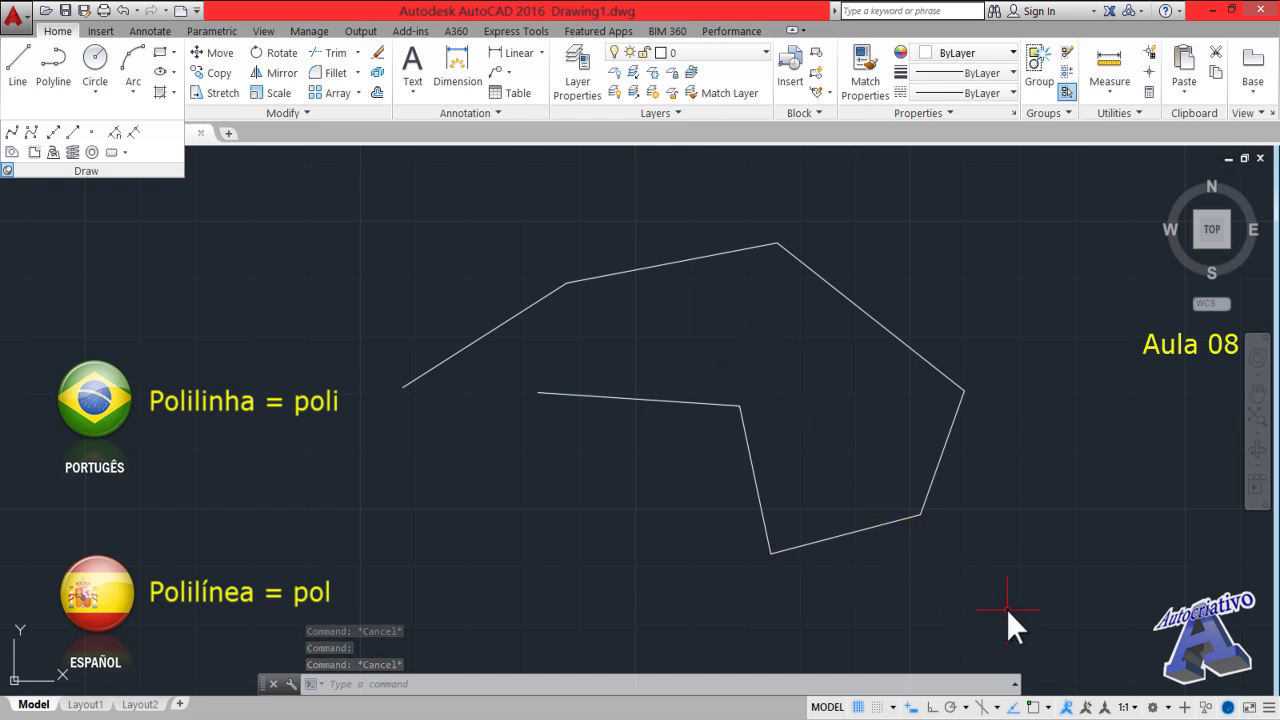
Erase the seven-segment polyline using a small crossing selection over its lower right corner, and undo the erasure
middle_click_drag(990, 570, 914, 572)
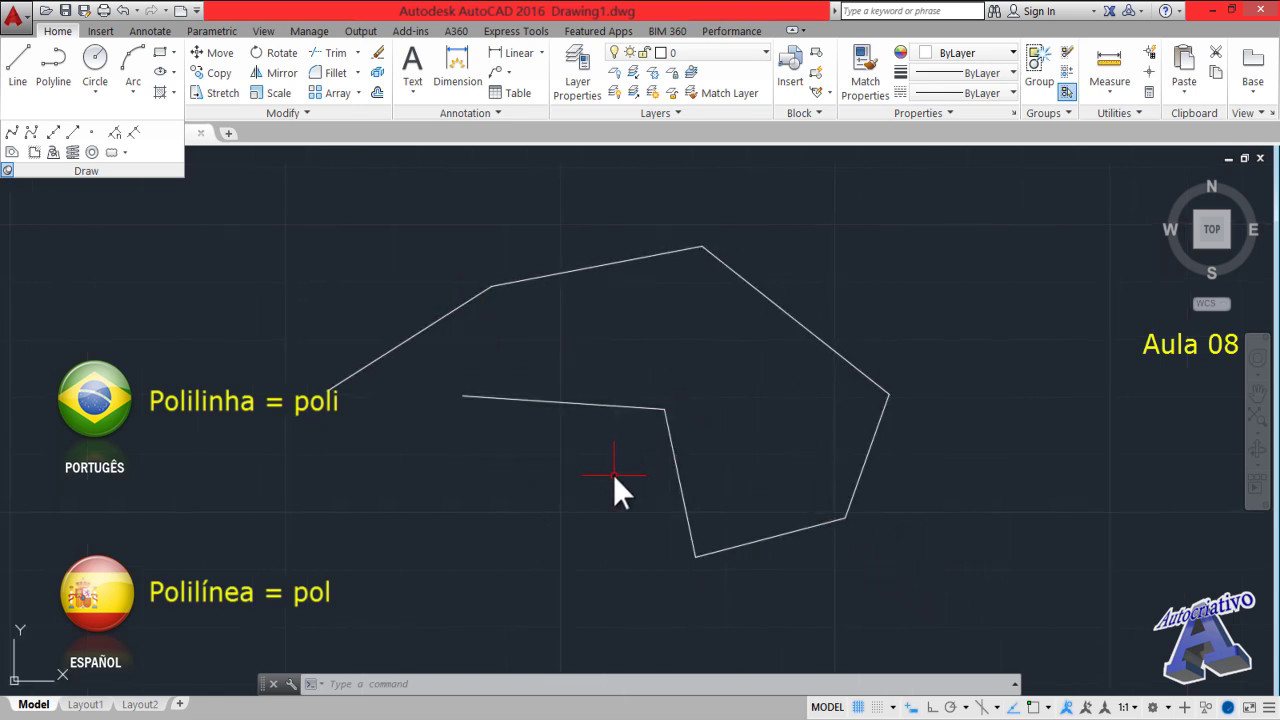
left_click(942, 584)
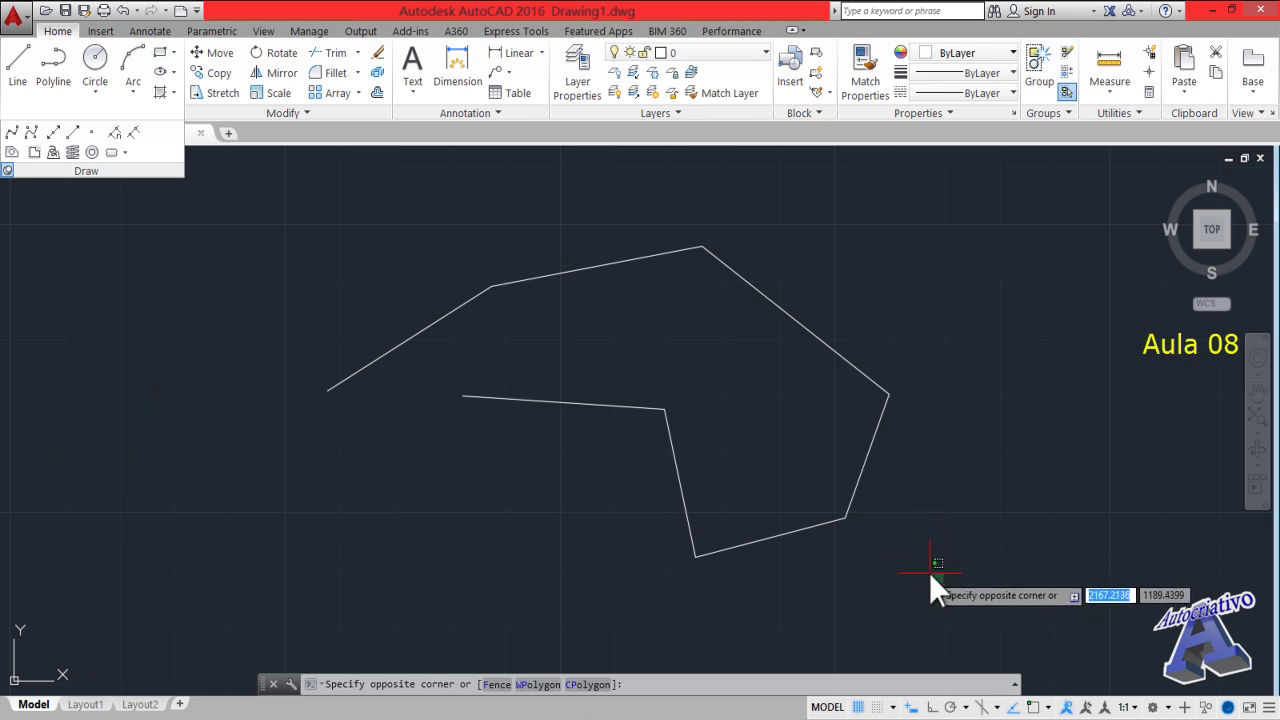
left_click(850, 494)
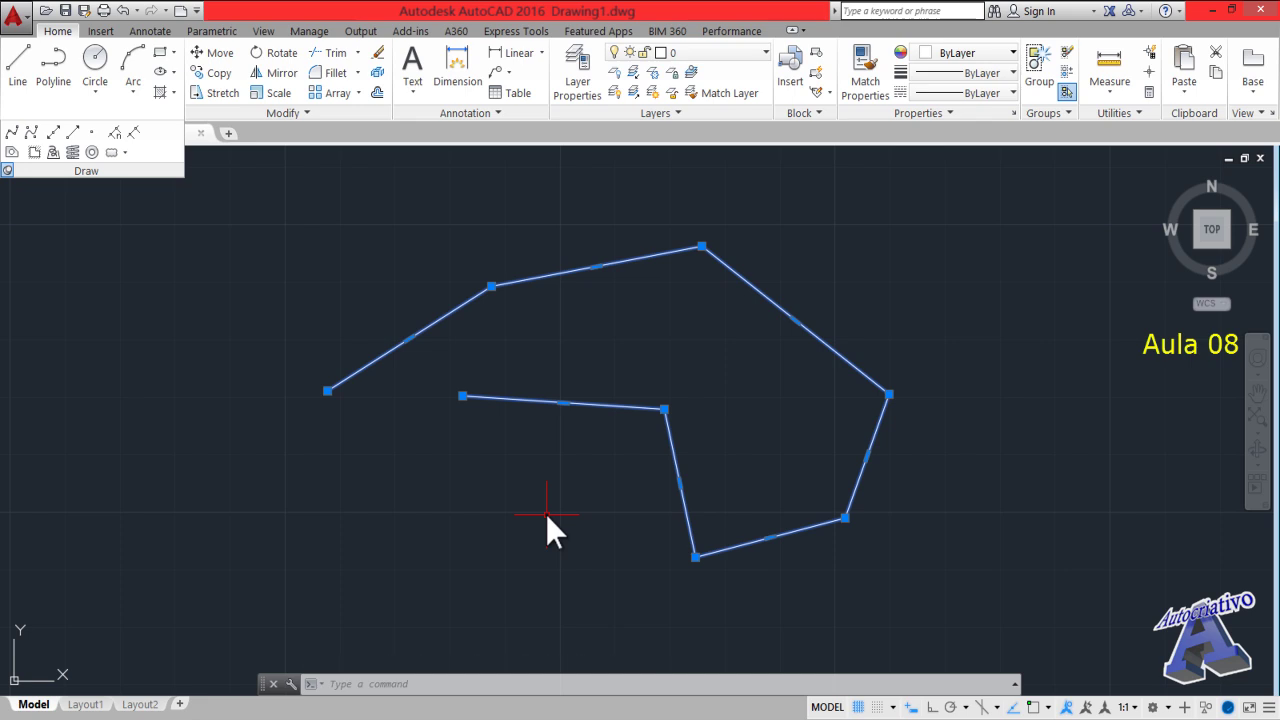
key("Delete")
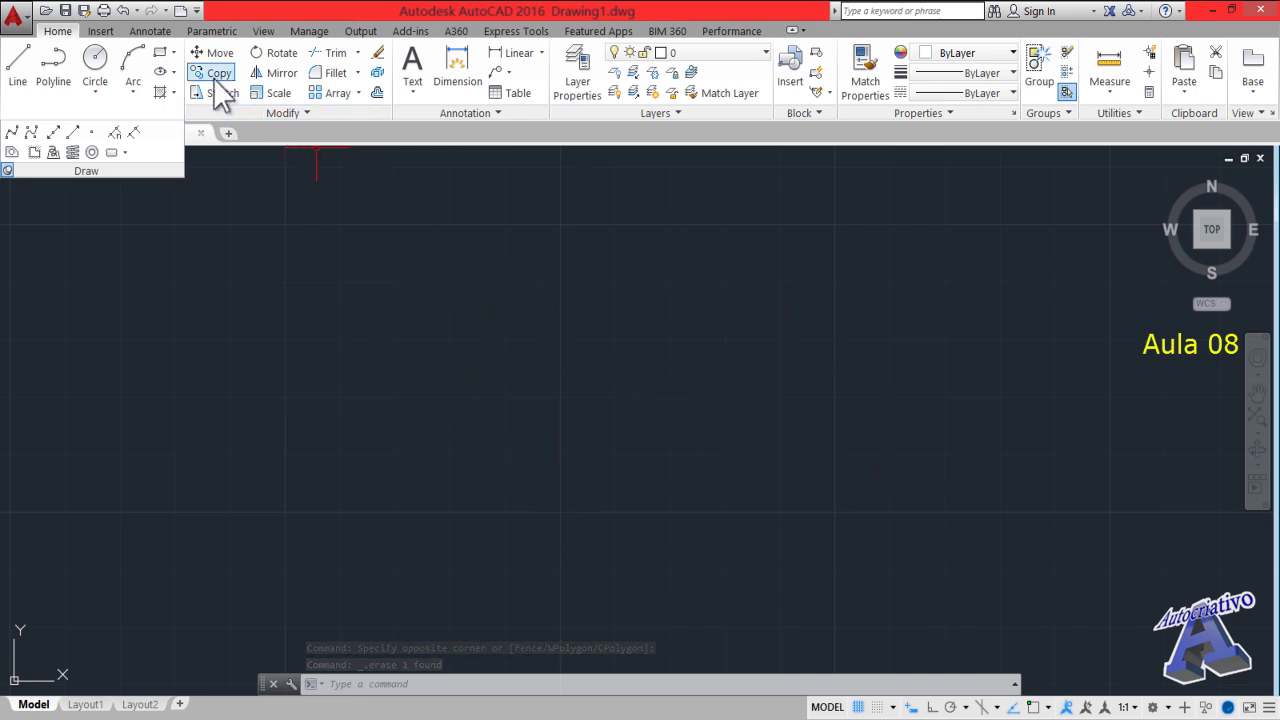
left_click(122, 11)
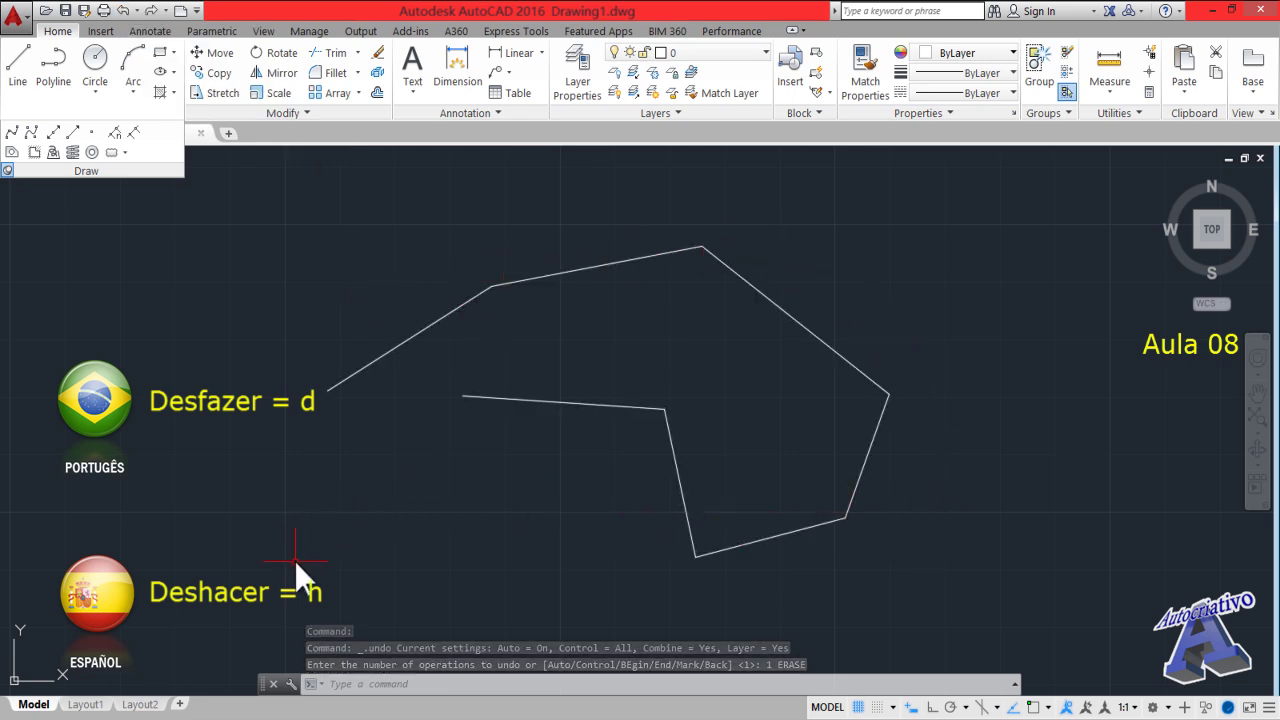
Erase the seven-segment polyline using a window selection that encloses it completely
left_click(229, 596)
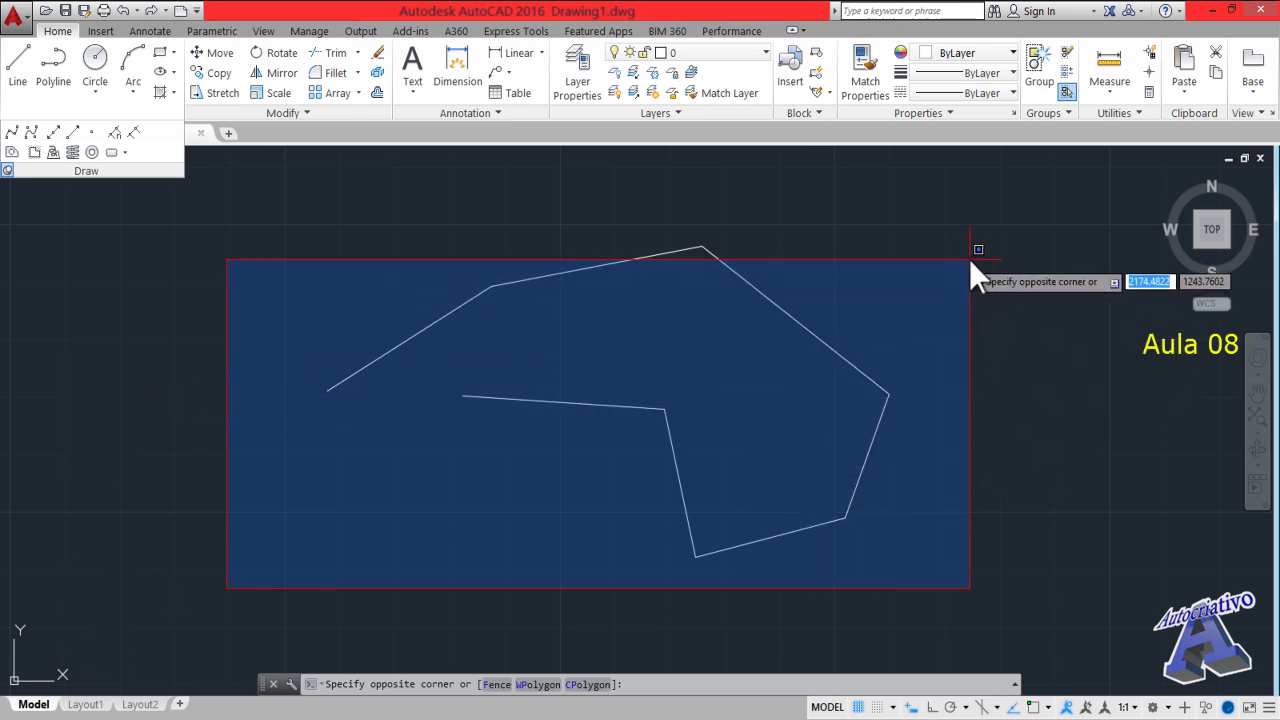
left_click(996, 223)
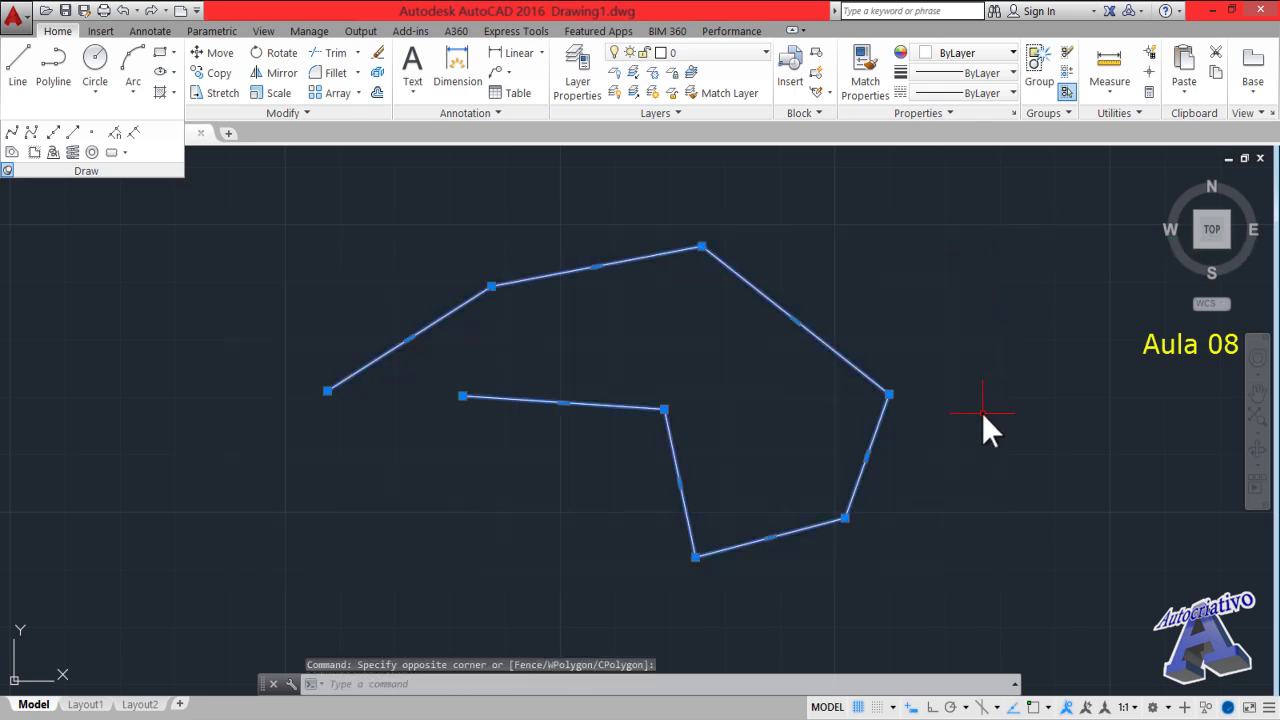
key("Delete")
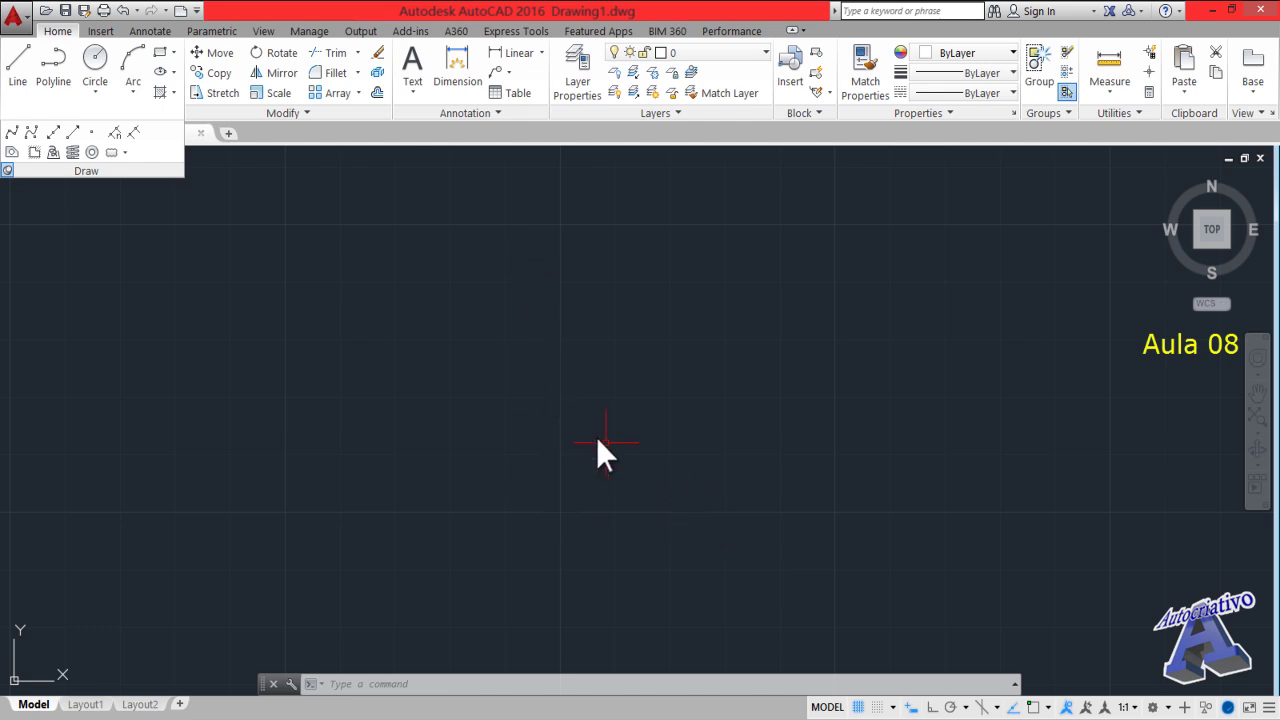
Compare the window and crossing selection boxes by making one of each in the empty drawing area
left_click(462, 466)
left_click(764, 266)
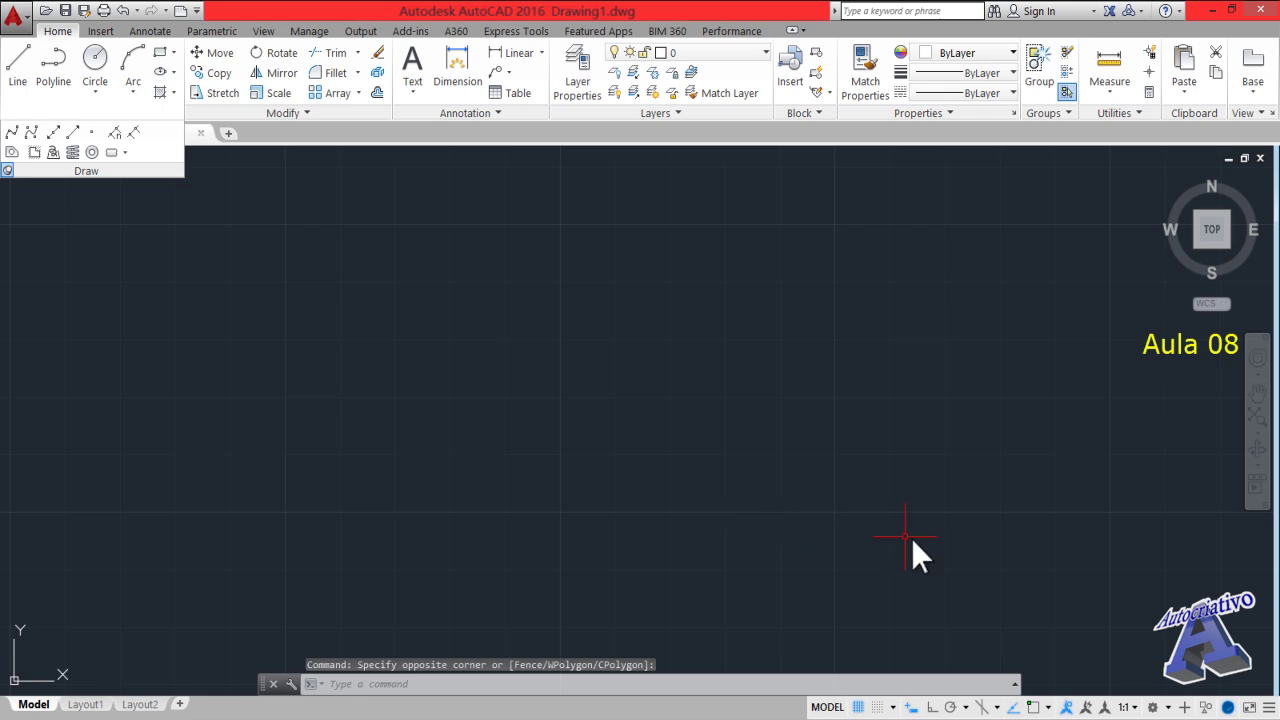
left_click(925, 494)
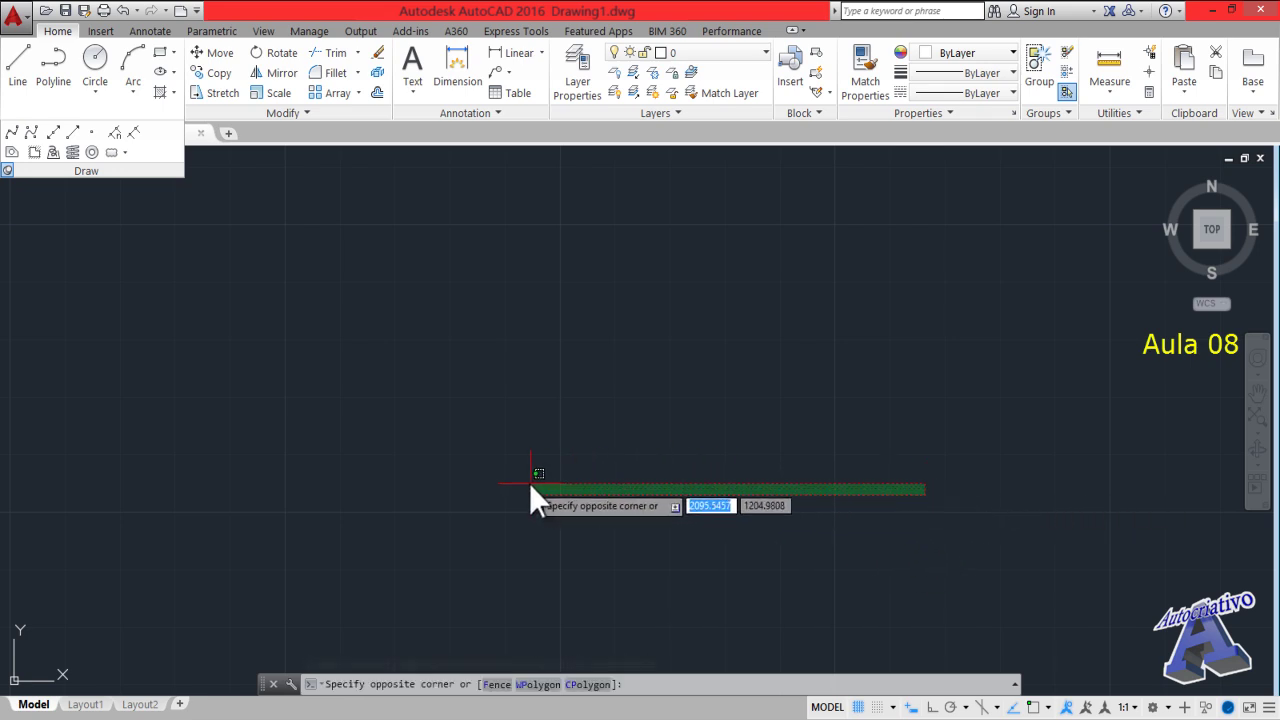
left_click(502, 475)
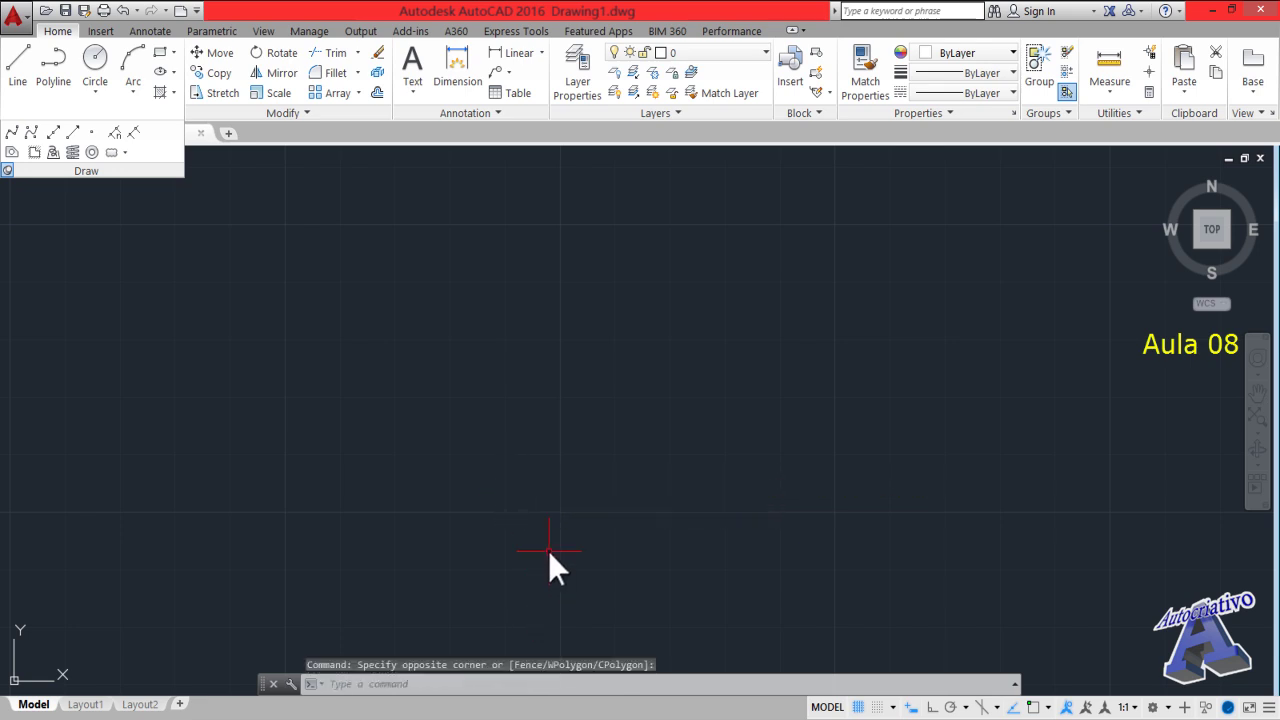
Draw an open zigzag polyline of five straight segments across the middle of the drawing area
left_click(53, 62)
left_click(465, 365)
left_click(598, 246)
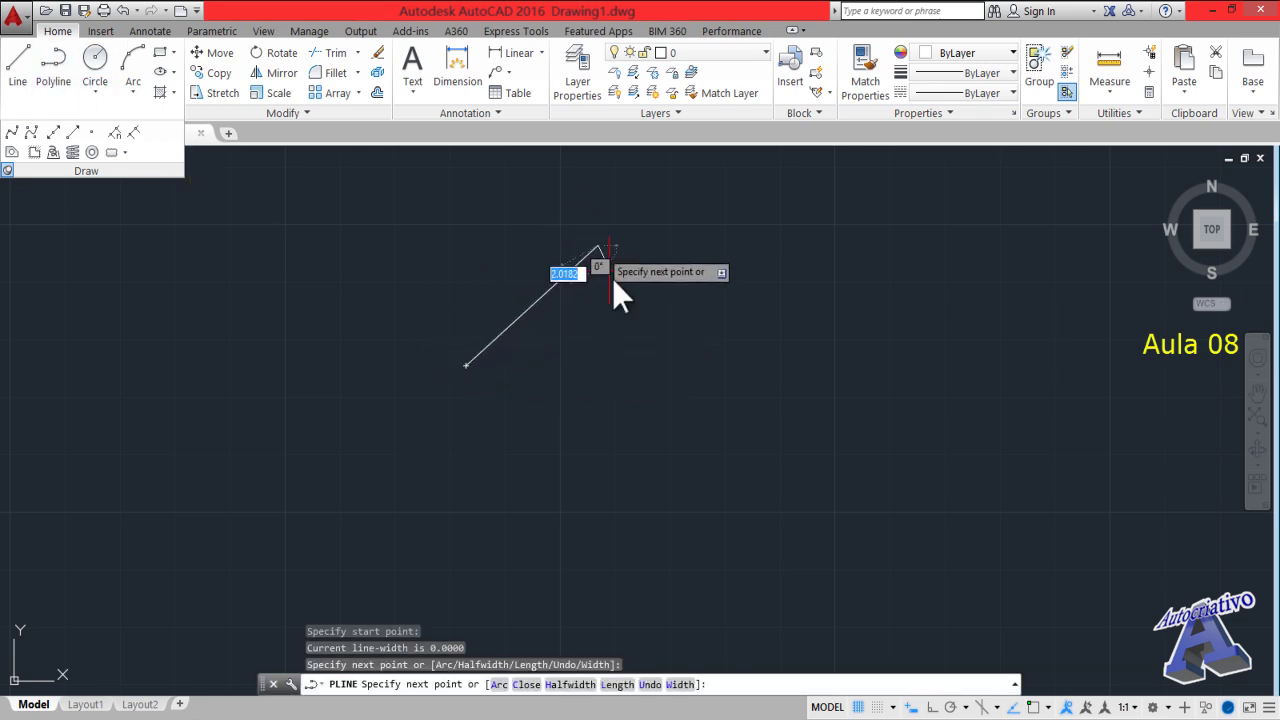
left_click(623, 549)
left_click(725, 272)
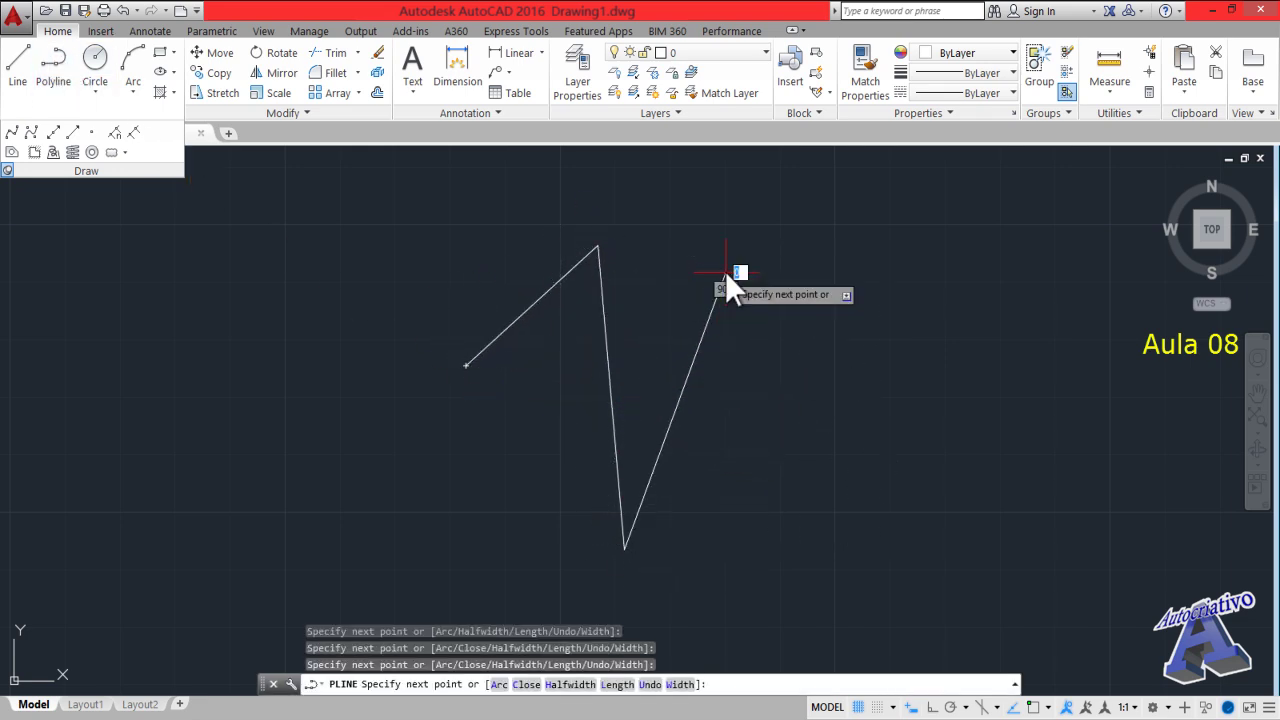
left_click(809, 540)
left_click(902, 268)
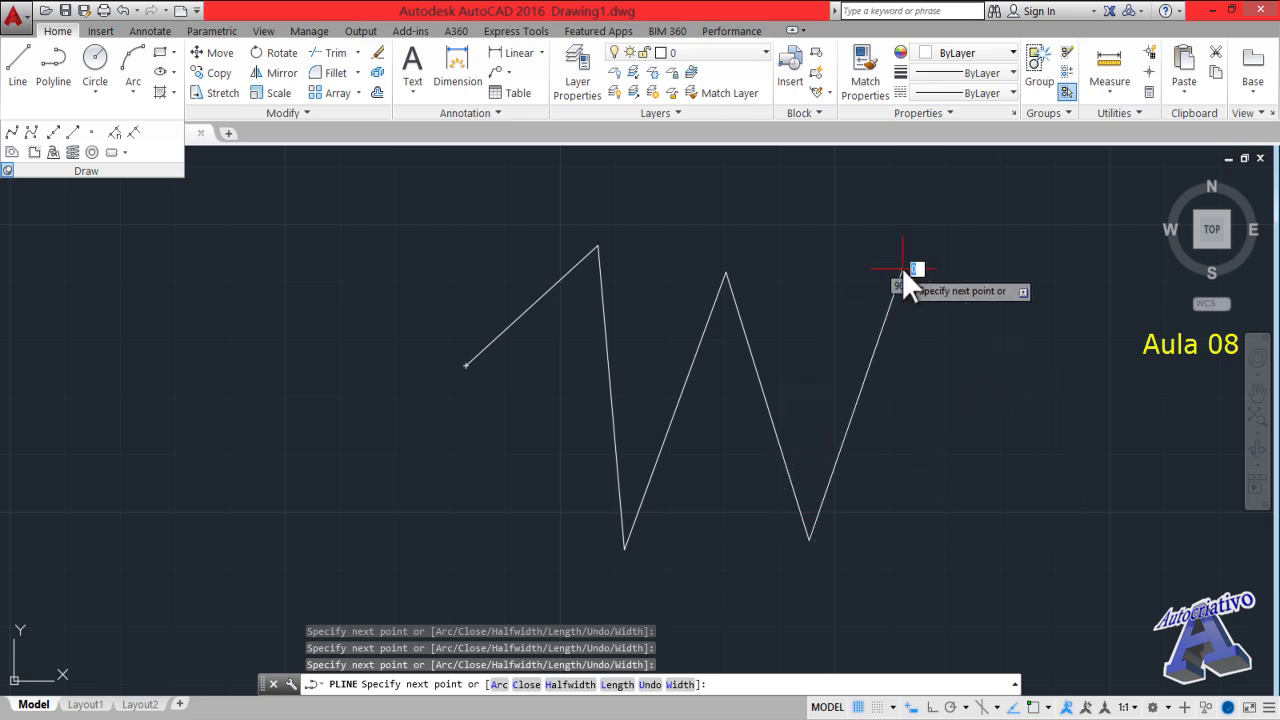
key("Escape")
Select the zigzag polyline with a partial crossing box and with a fully enclosing window box, clearing the selection each time
left_click(960, 458)
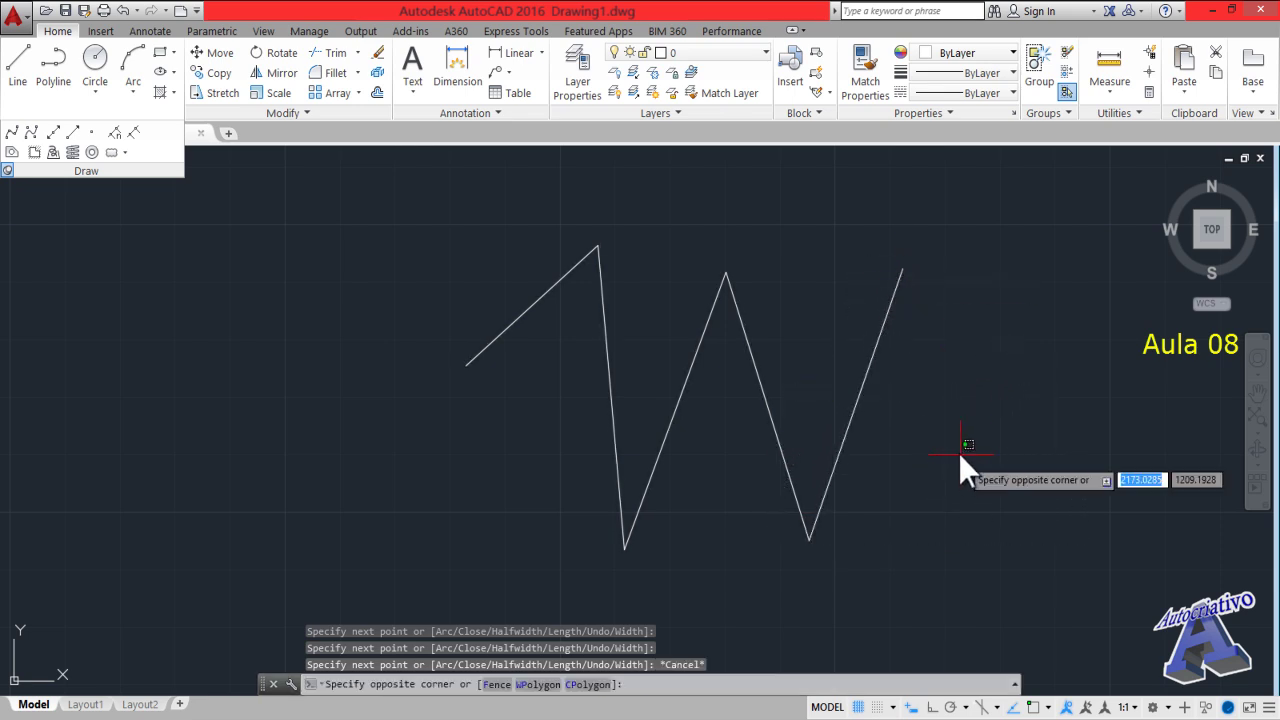
left_click(858, 354)
key("Escape")
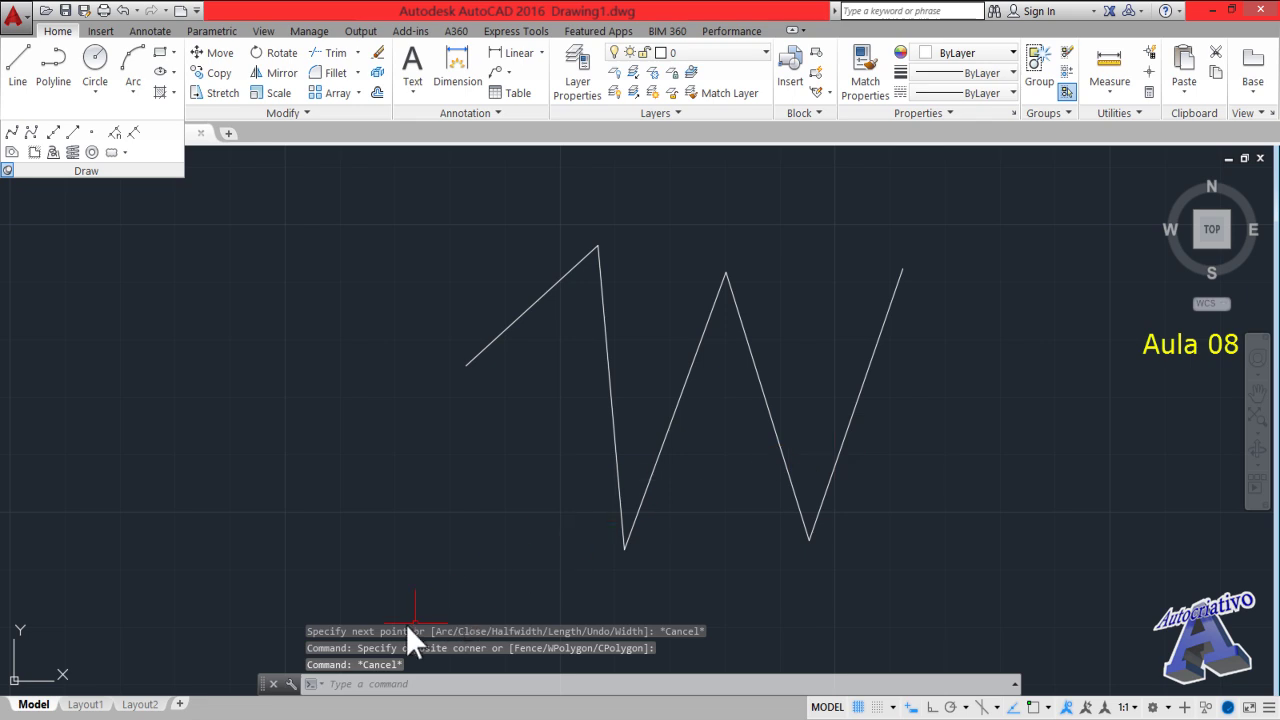
left_click(361, 600)
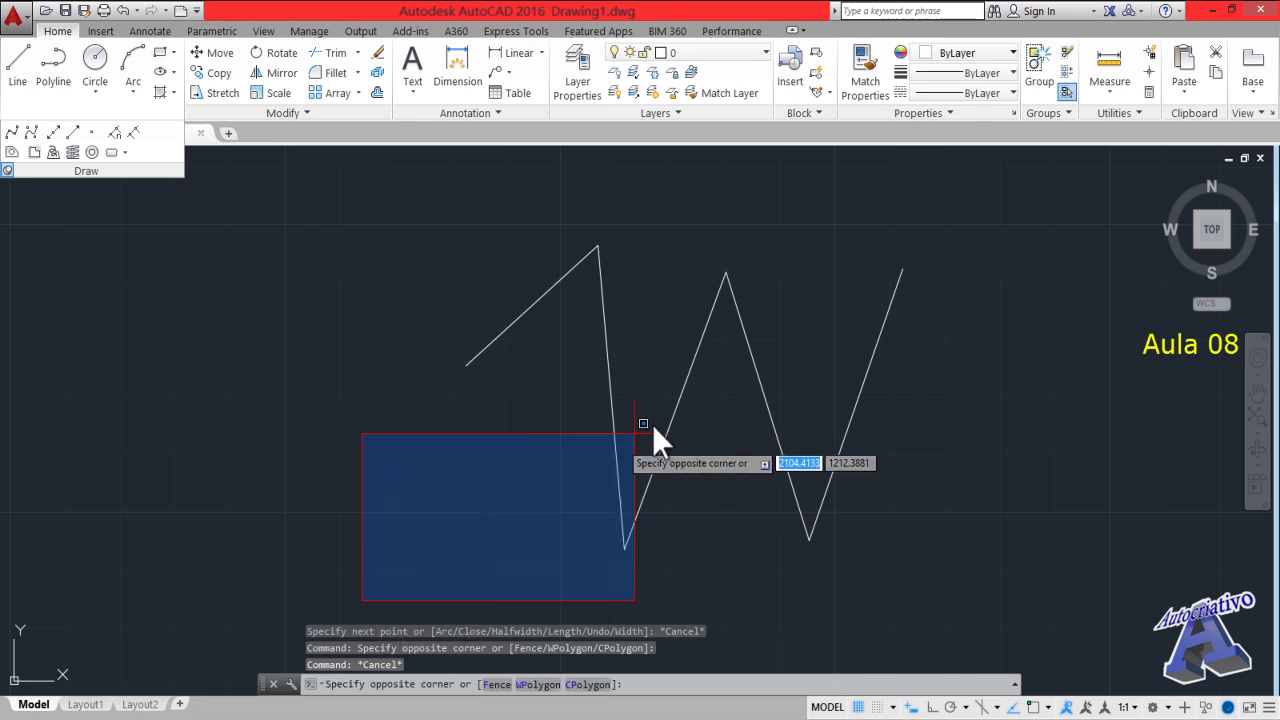
left_click(970, 221)
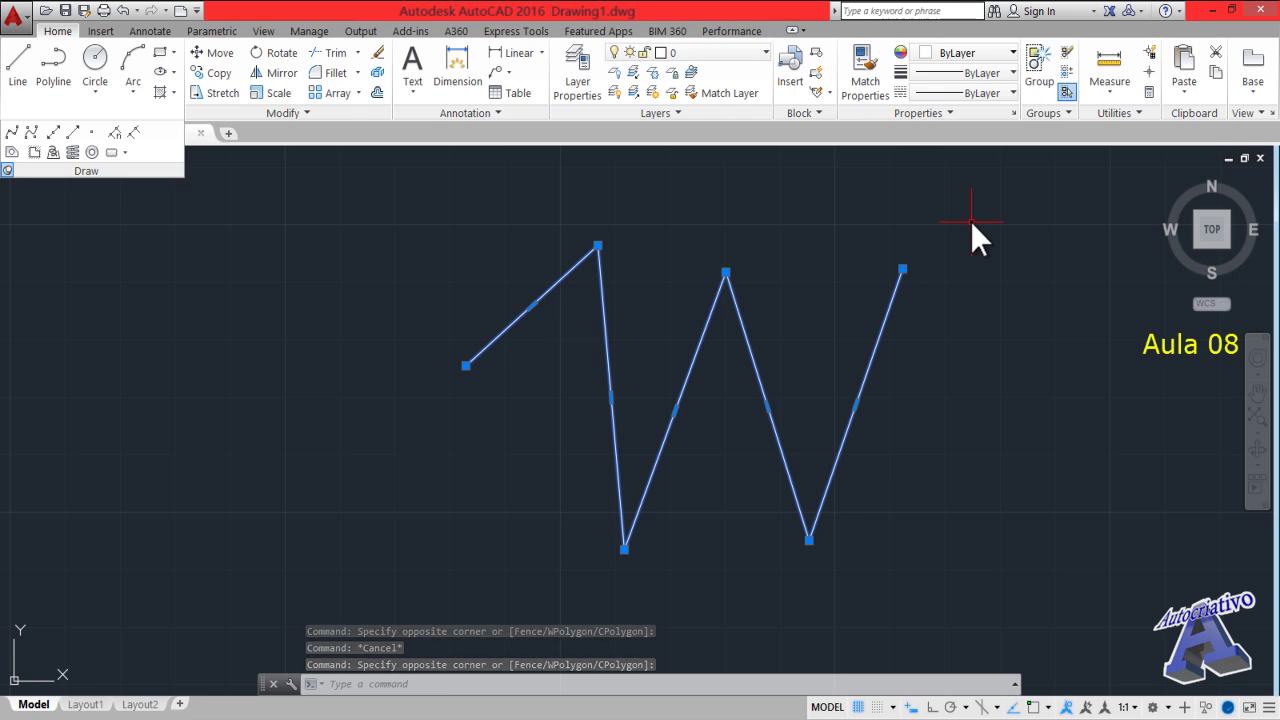
key("Escape")
Draw a short, nearly vertical line inside the zigzag's last V-shaped valley
type("l")
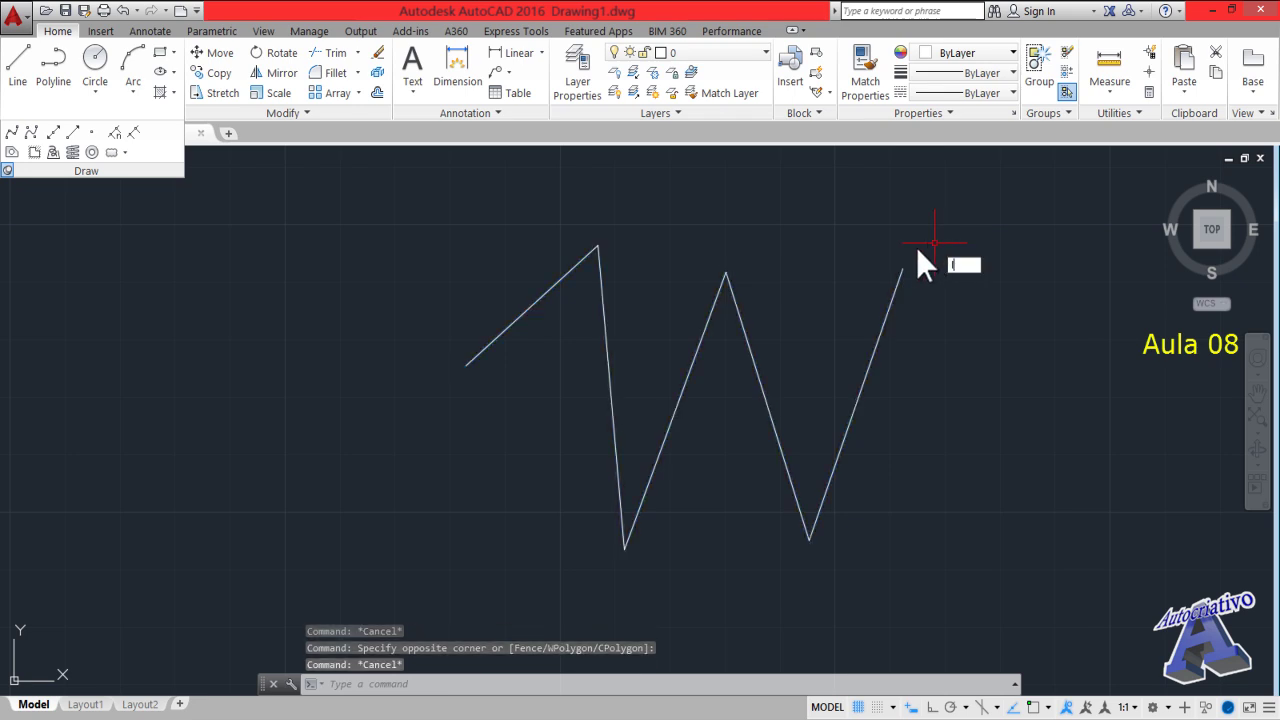
key("Return")
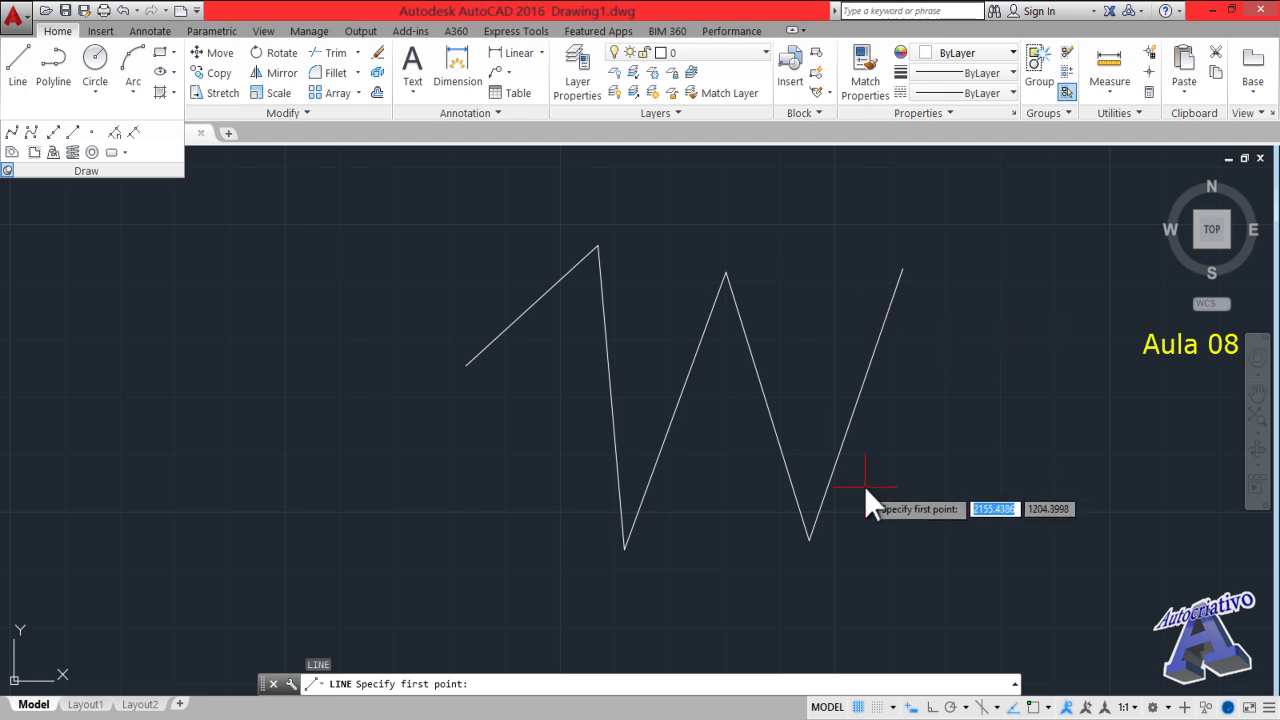
left_click(811, 489)
left_click(812, 397)
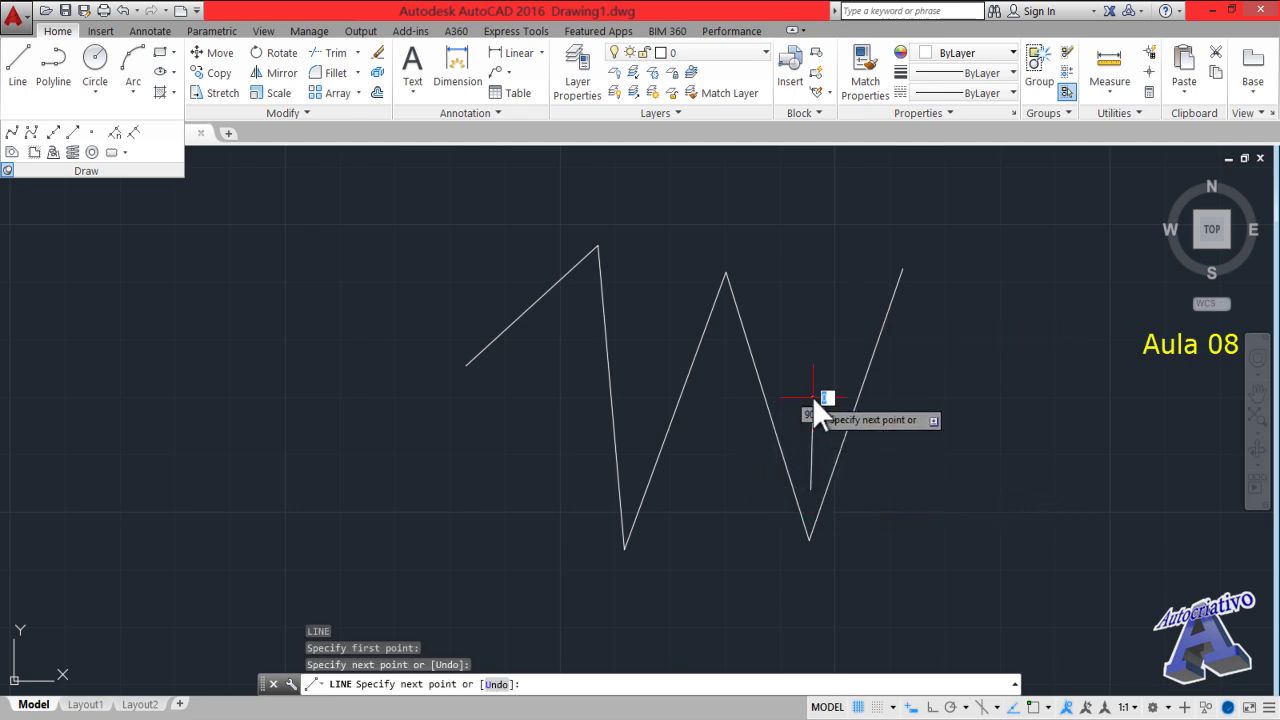
key("Escape")
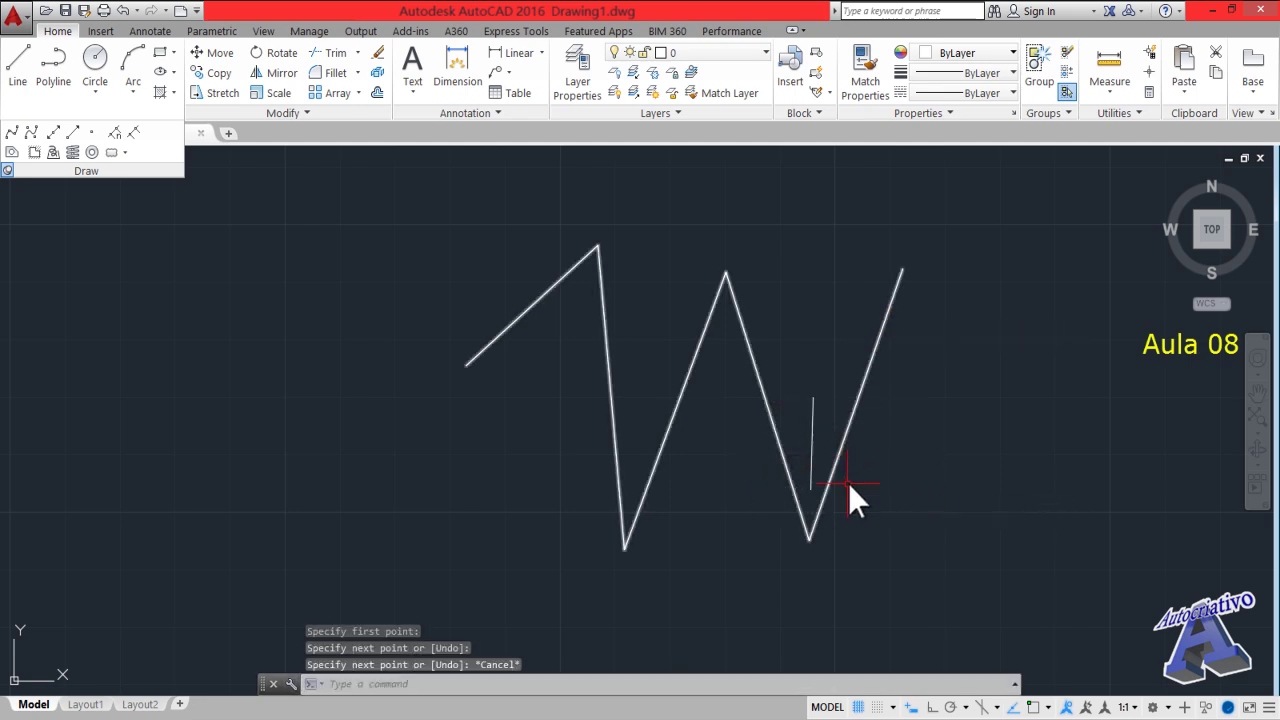
Select only the short line inside the zigzag using a window selection, and clear the selection
left_click(870, 483)
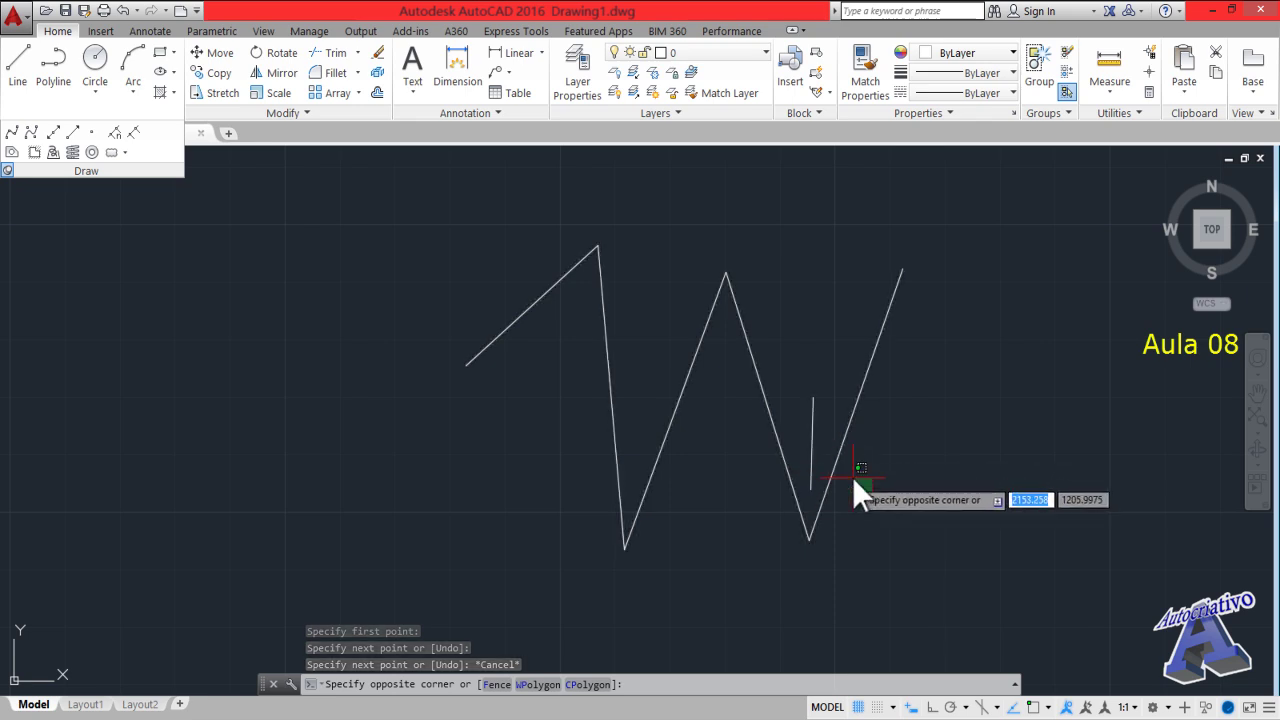
key("Escape")
left_click(779, 349)
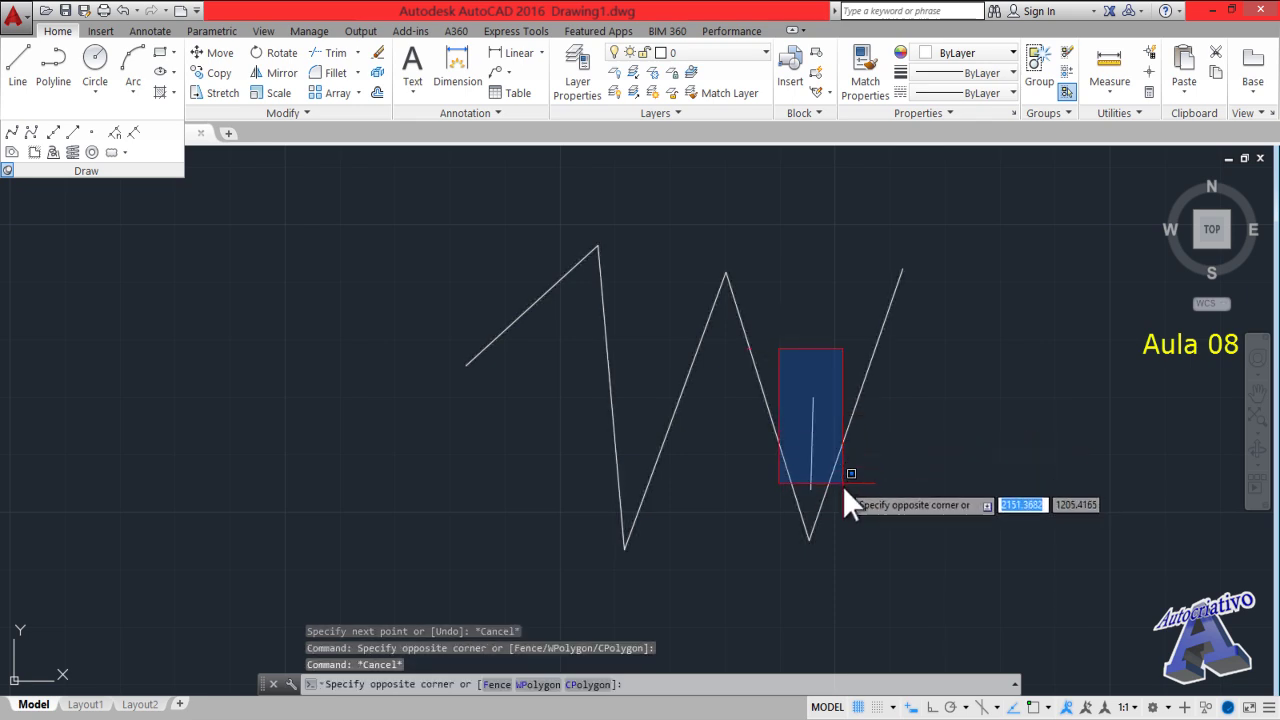
left_click(839, 525)
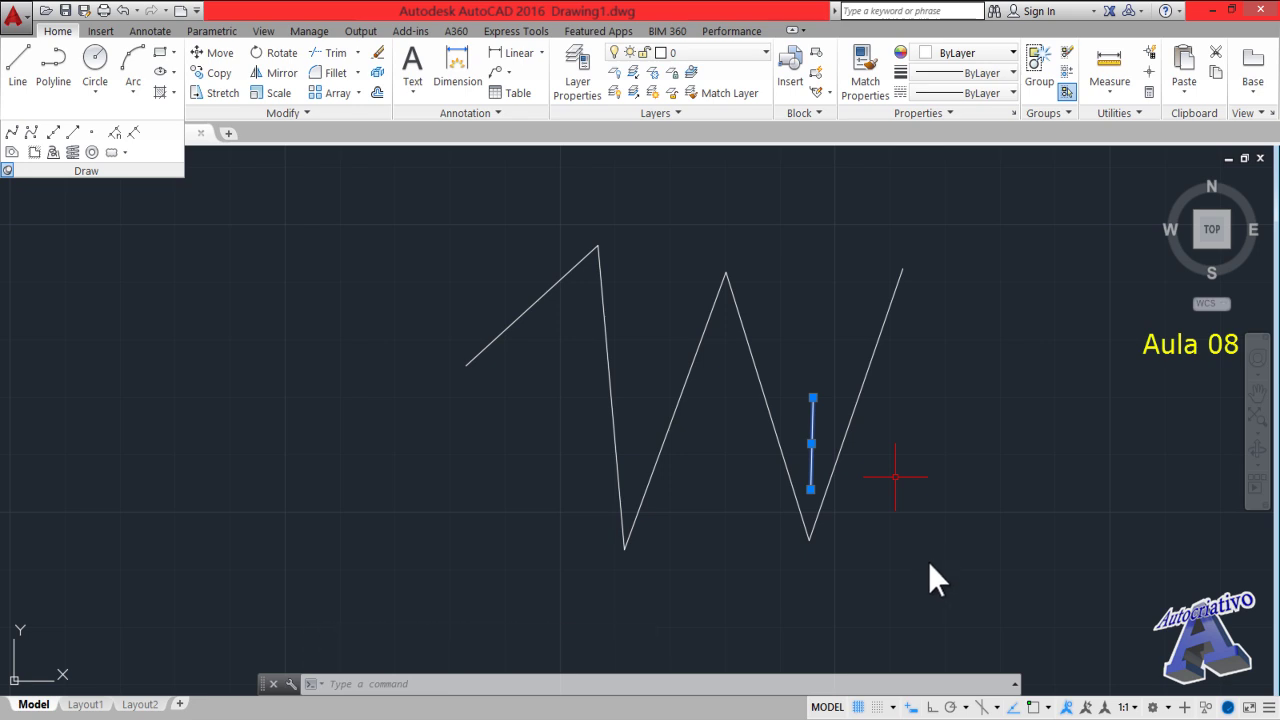
key("Escape")
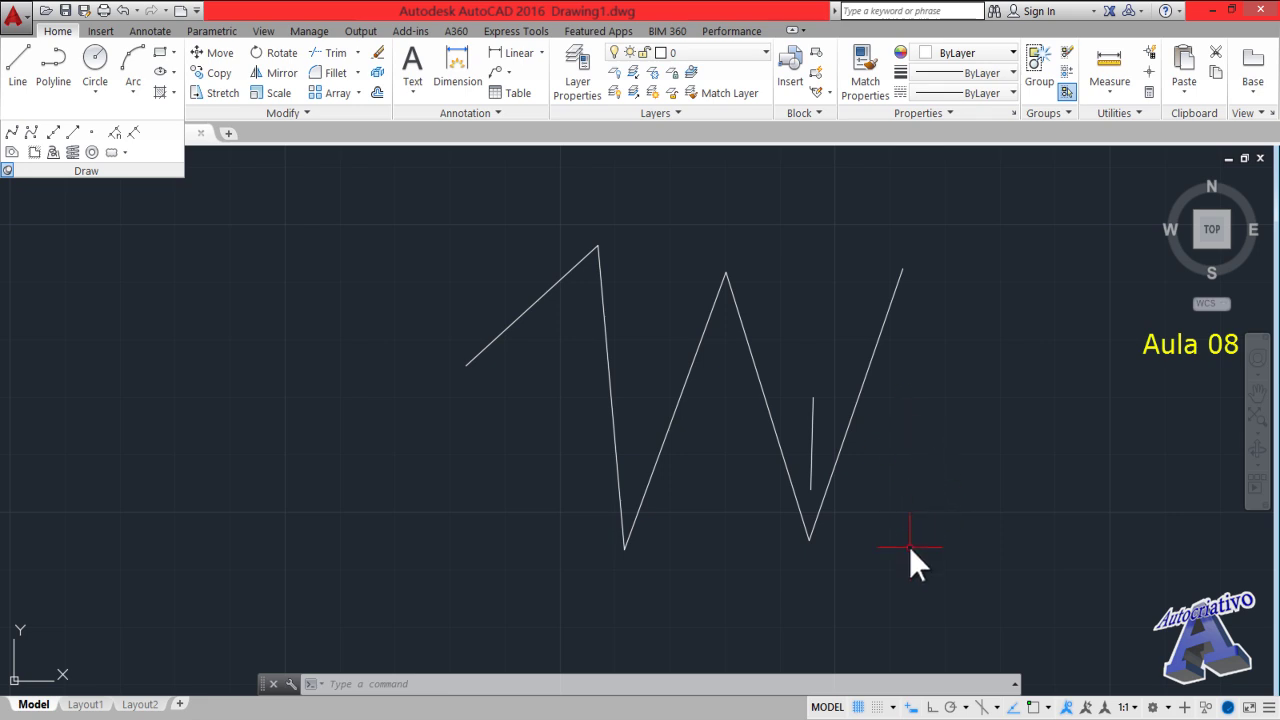
Try a freeform crossing lasso in the empty area beside the zigzag polyline
left_click(956, 573)
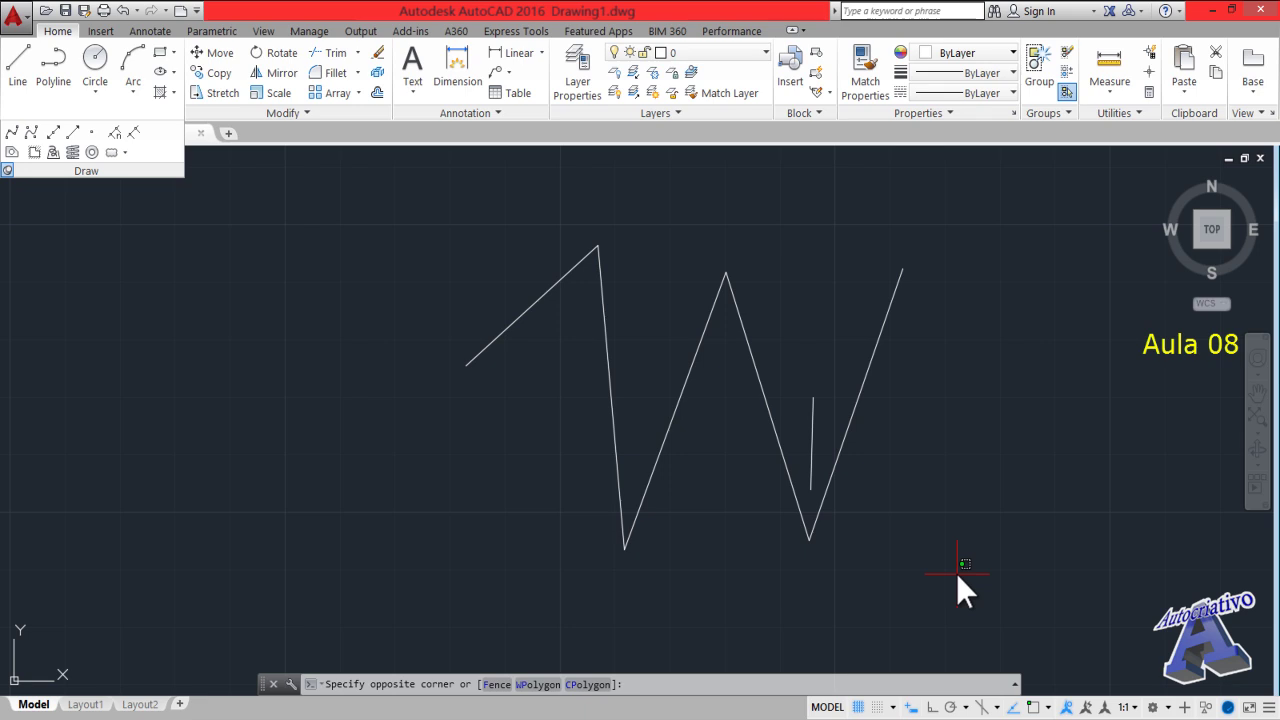
mouse_move(954, 573)
left_mouse_down()
mouse_move(874, 563)
mouse_move(859, 517)
mouse_move(884, 425)
mouse_move(906, 401)
mouse_move(966, 468)
mouse_move(1020, 498)
mouse_move(959, 517)
left_mouse_up()
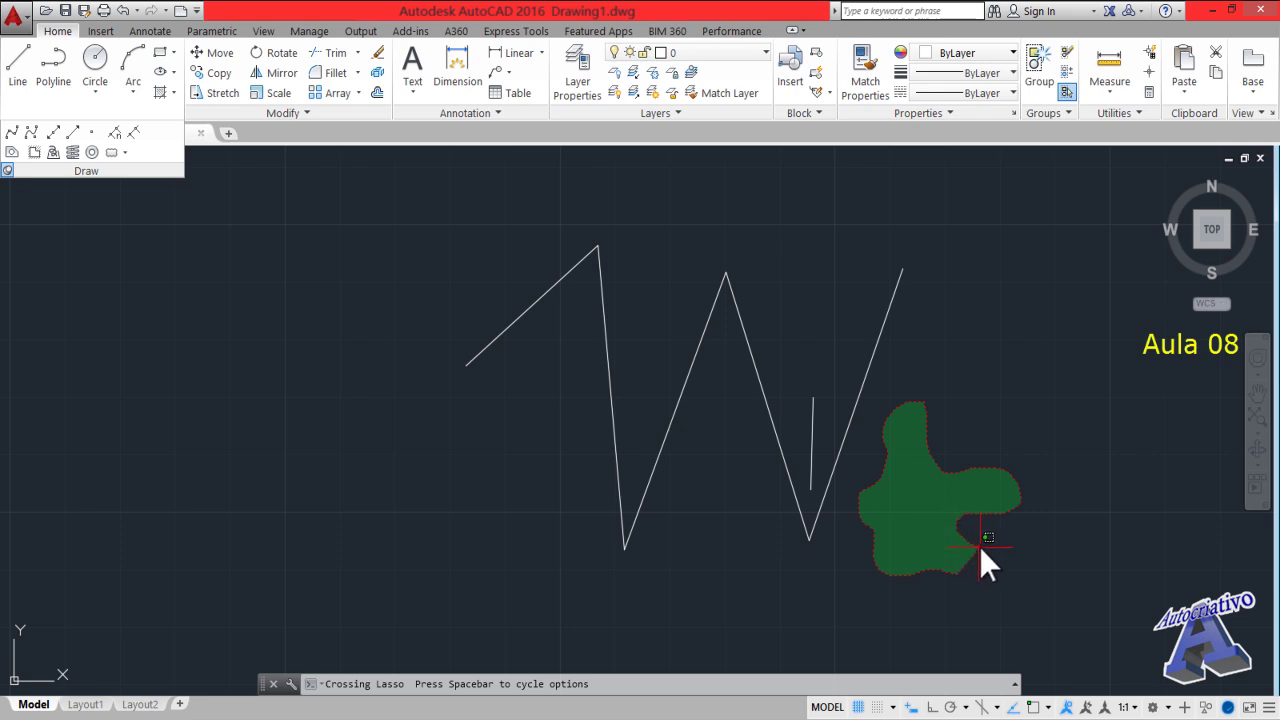
left_click_drag(986, 571, 973, 573)
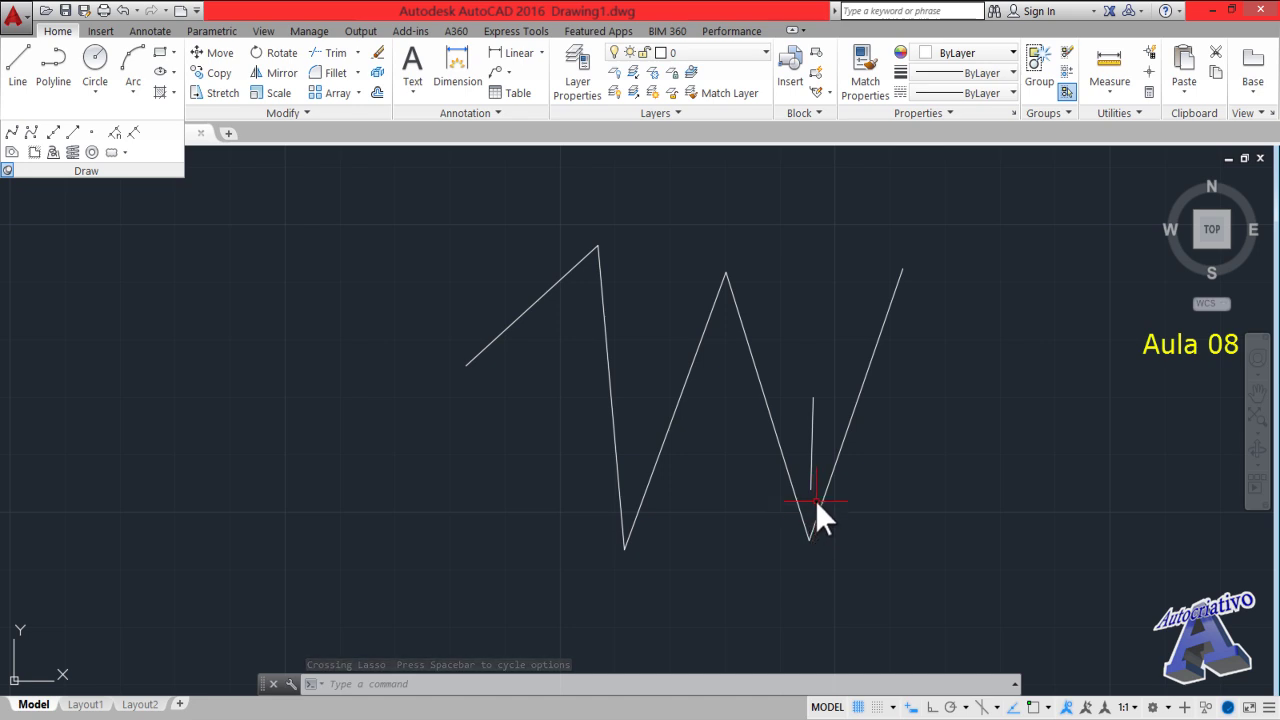
Erase the short line inside the zigzag using a lasso selection, and undo the erasure
mouse_move(809, 497)
left_mouse_down()
mouse_move(797, 393)
mouse_move(815, 368)
mouse_move(823, 400)
left_mouse_up()
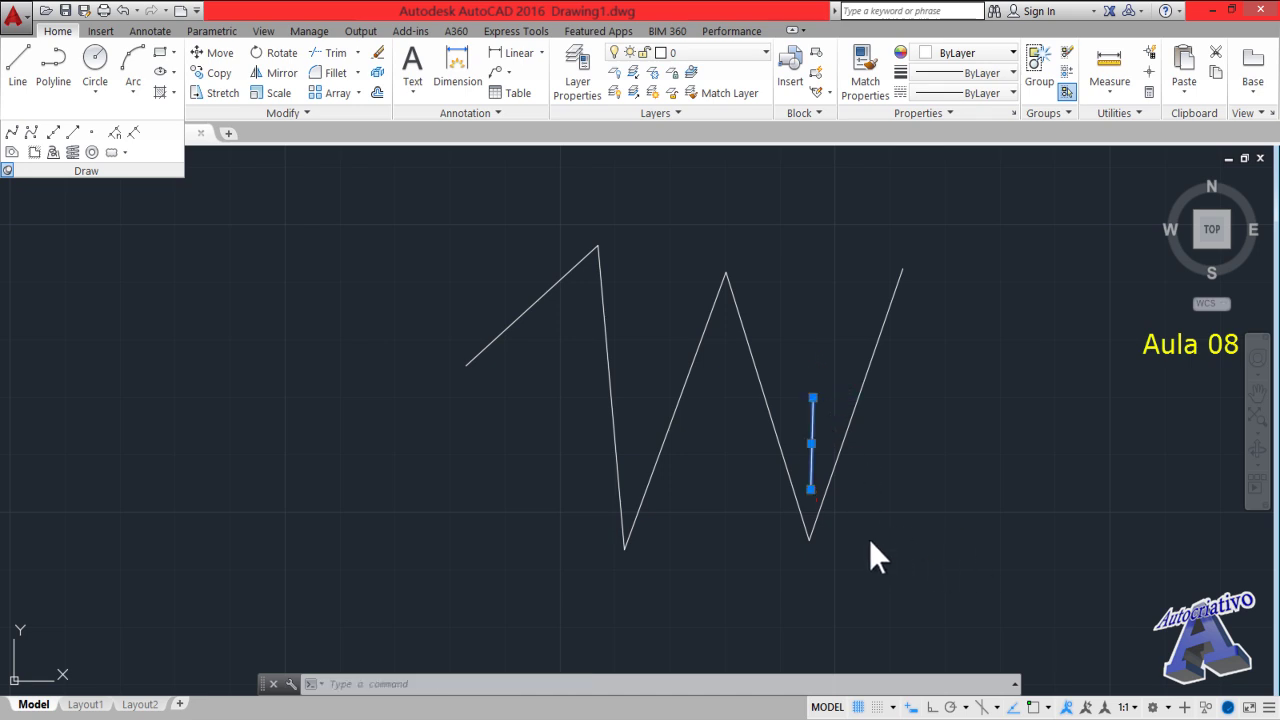
key("Delete")
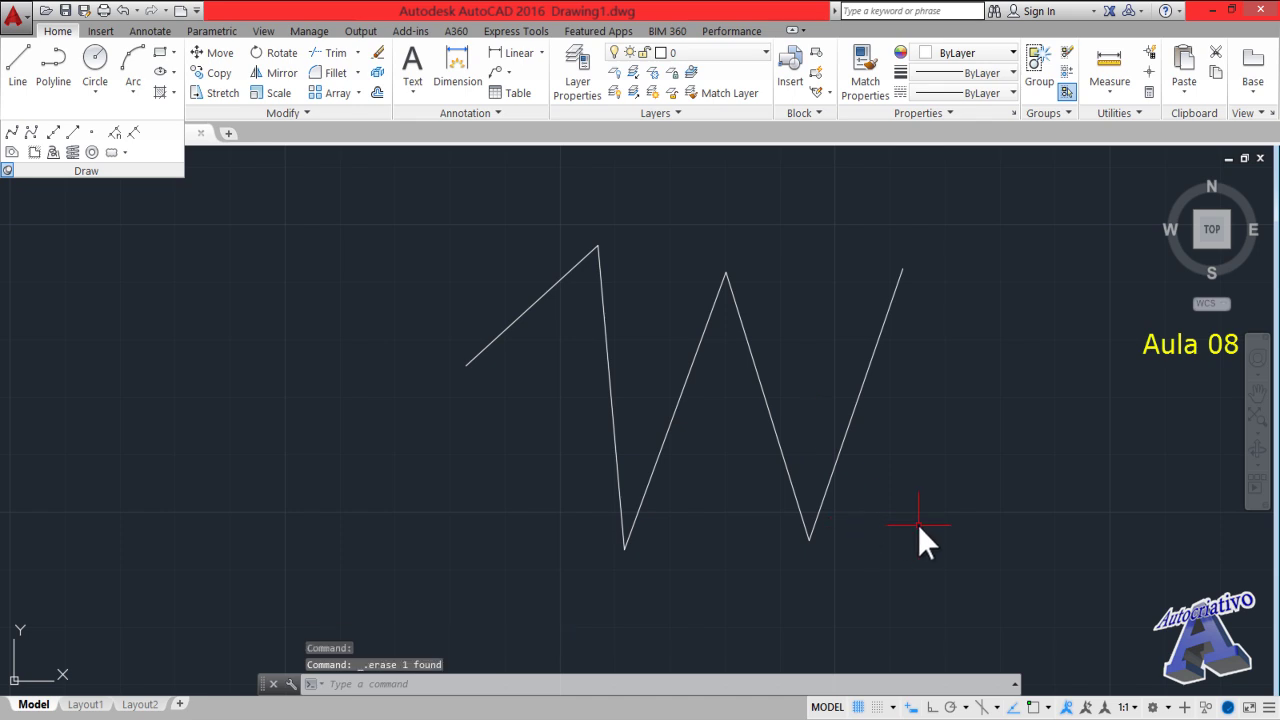
type("u")
key("Return")
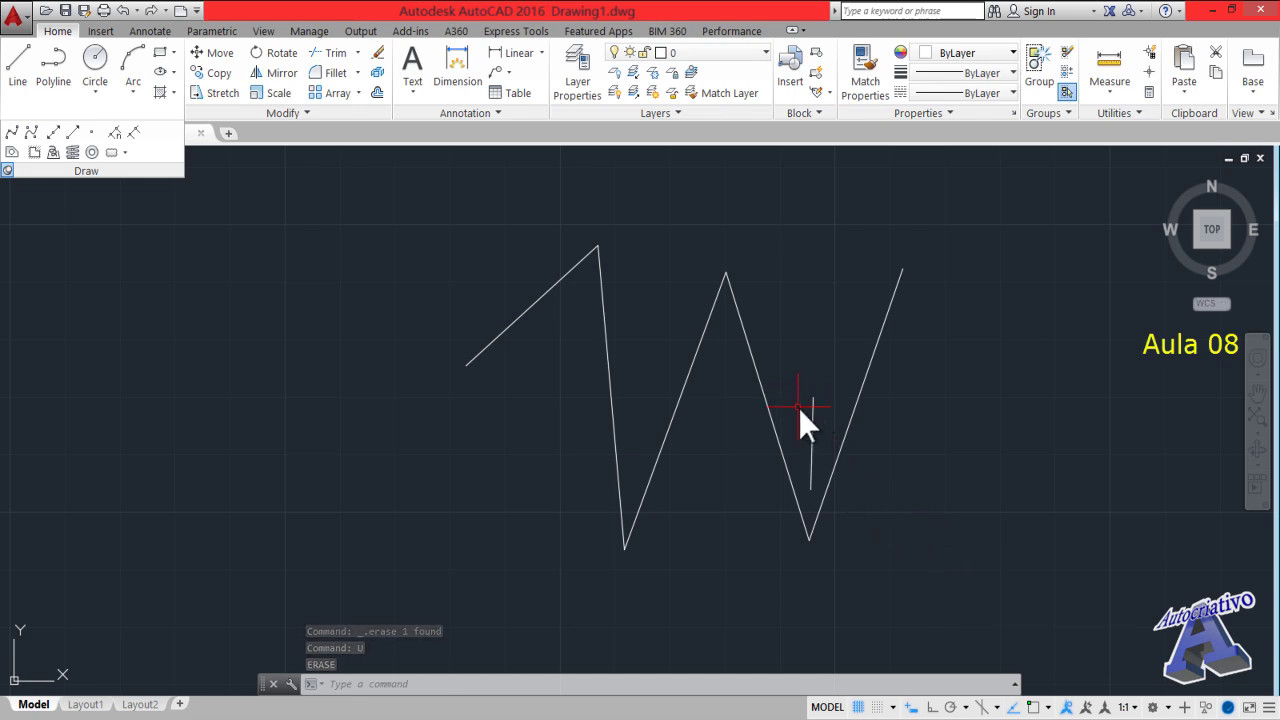
Erase the short line inside the zigzag by enclosing it with a freeform window lasso
left_click(717, 359)
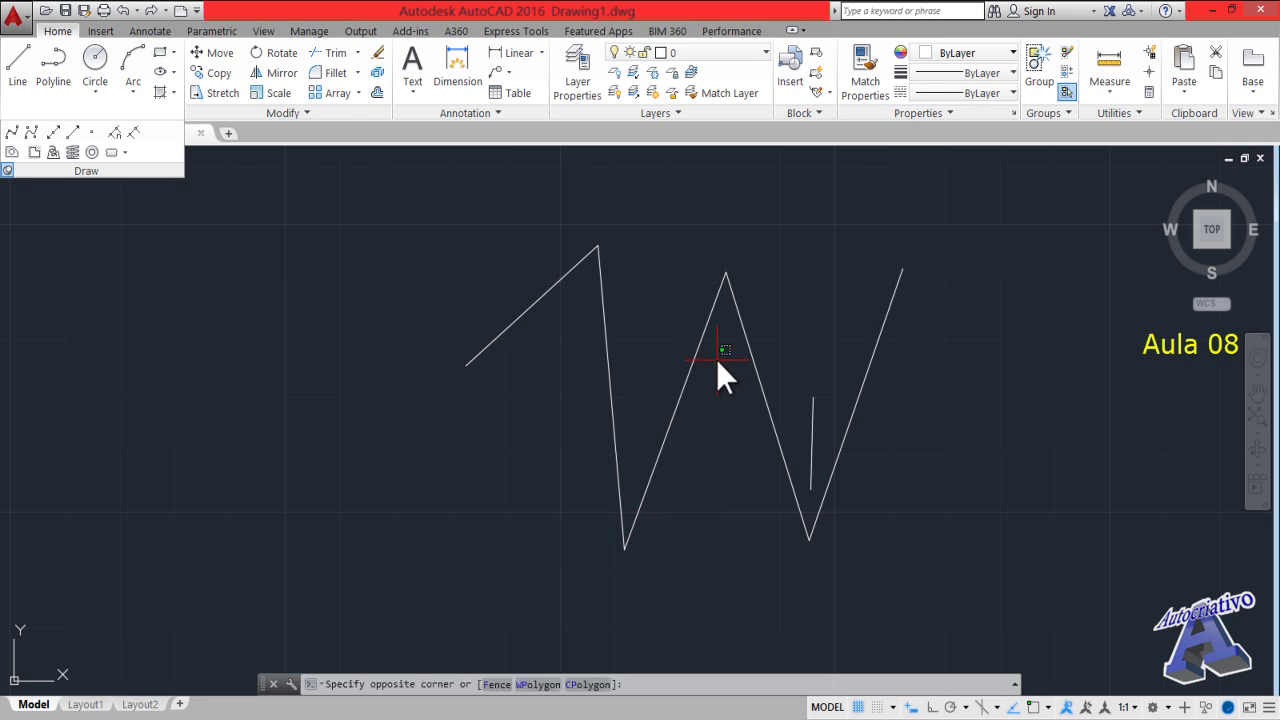
left_click_drag(718, 362, 757, 368)
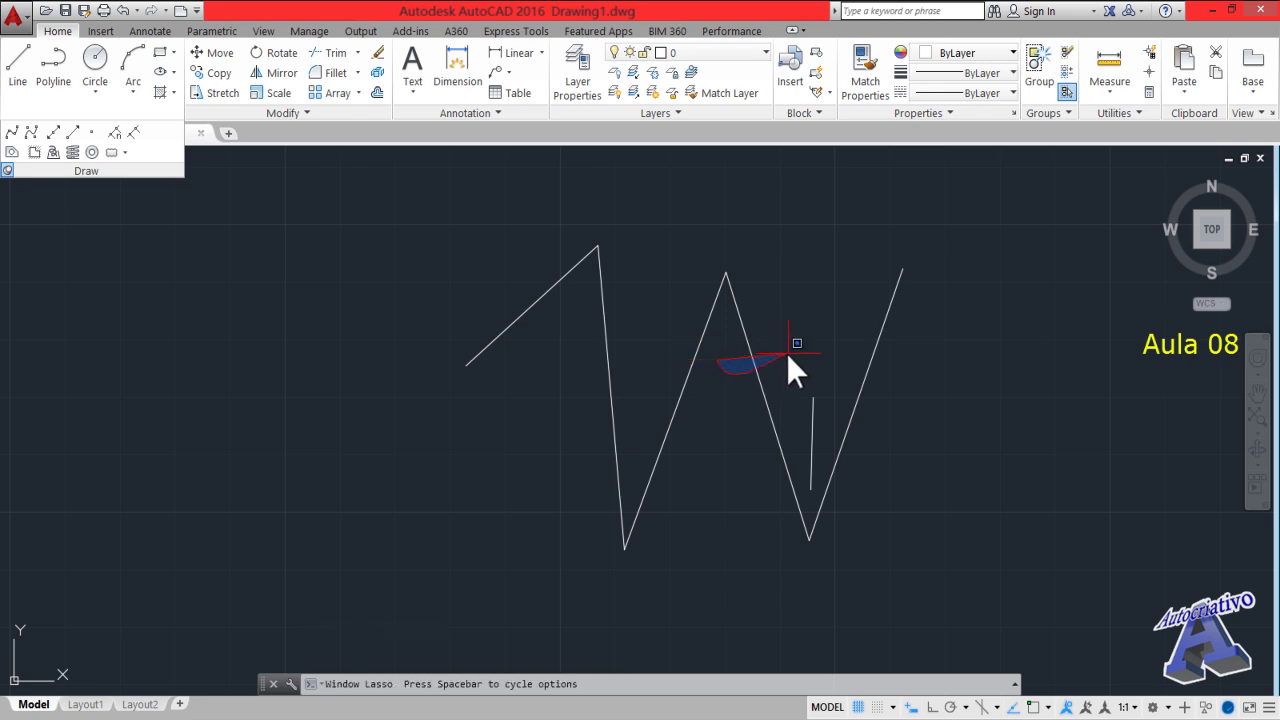
left_click_drag(826, 347, 849, 368)
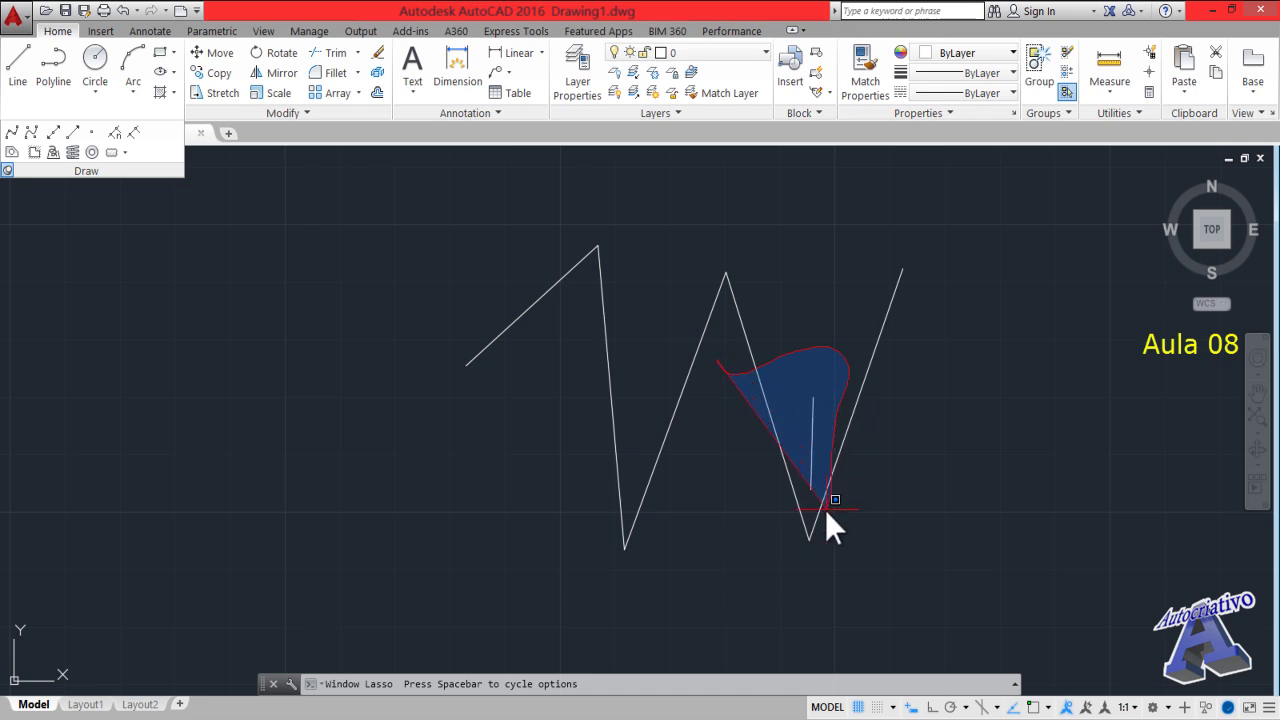
left_click_drag(826, 513, 805, 509)
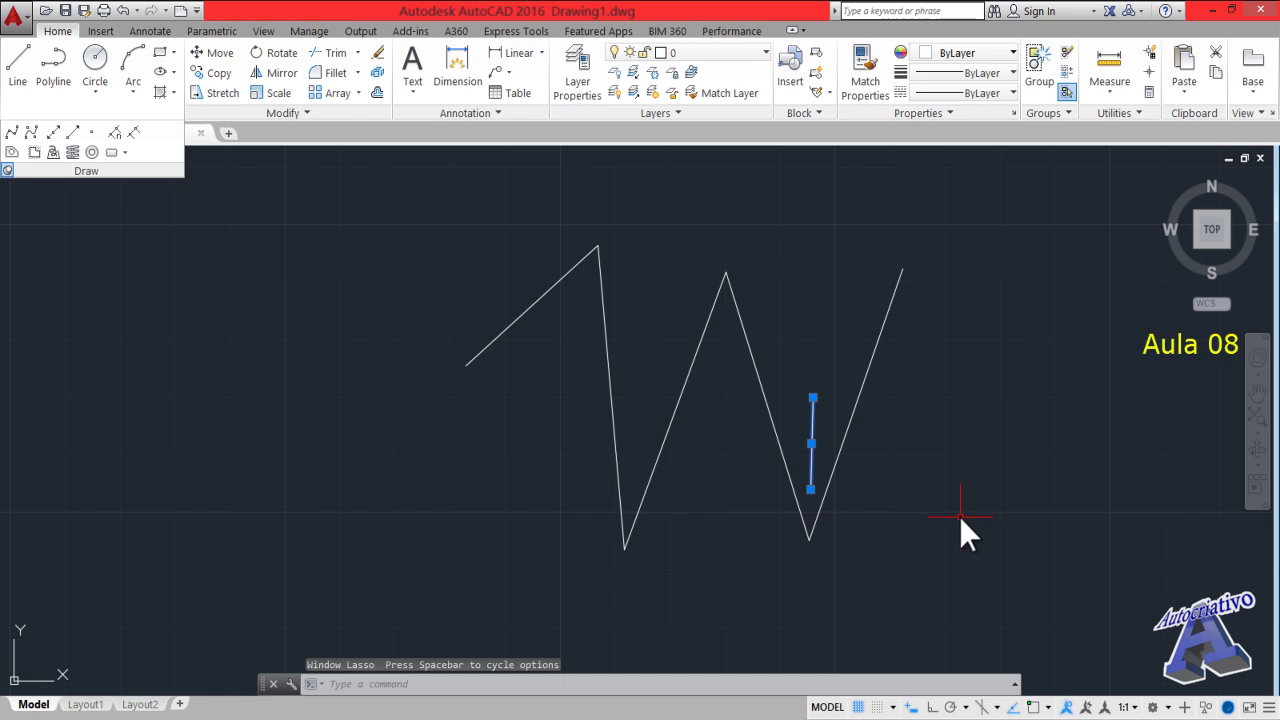
key("Delete")
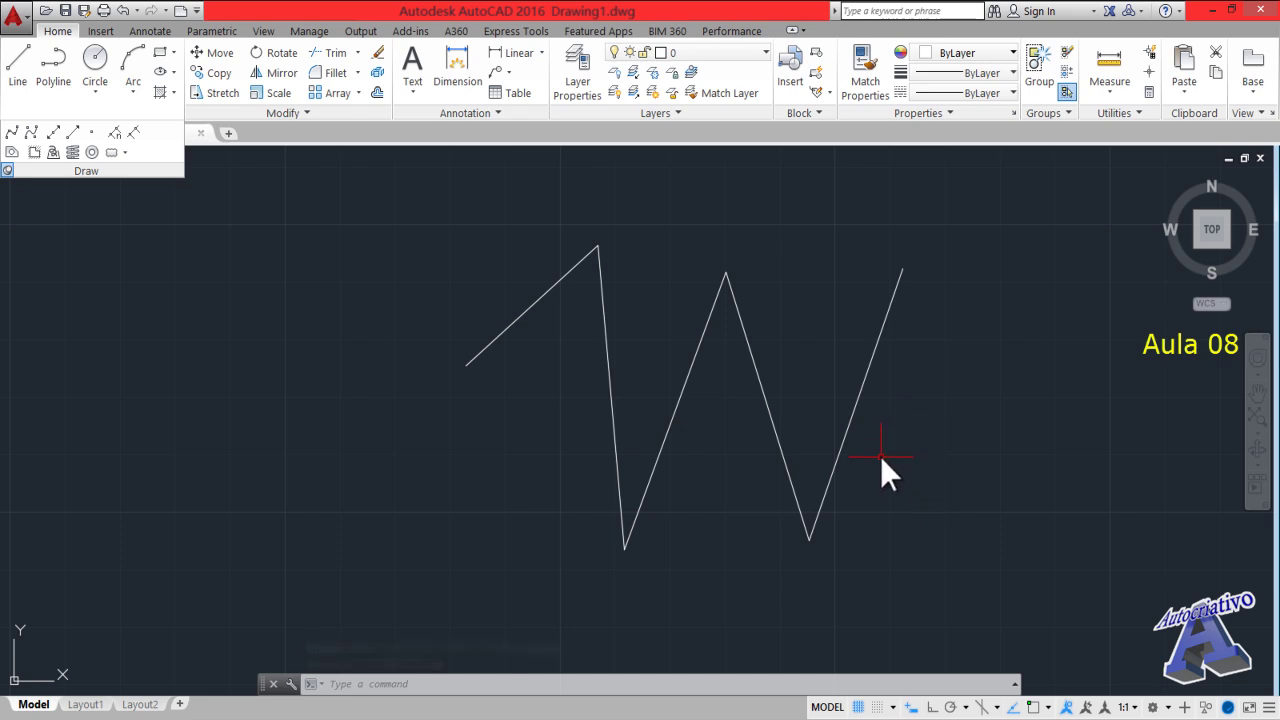
Try a rectangular crossing selection and a freeform crossing lasso in the empty area beside the zigzag polyline
left_click(1060, 556)
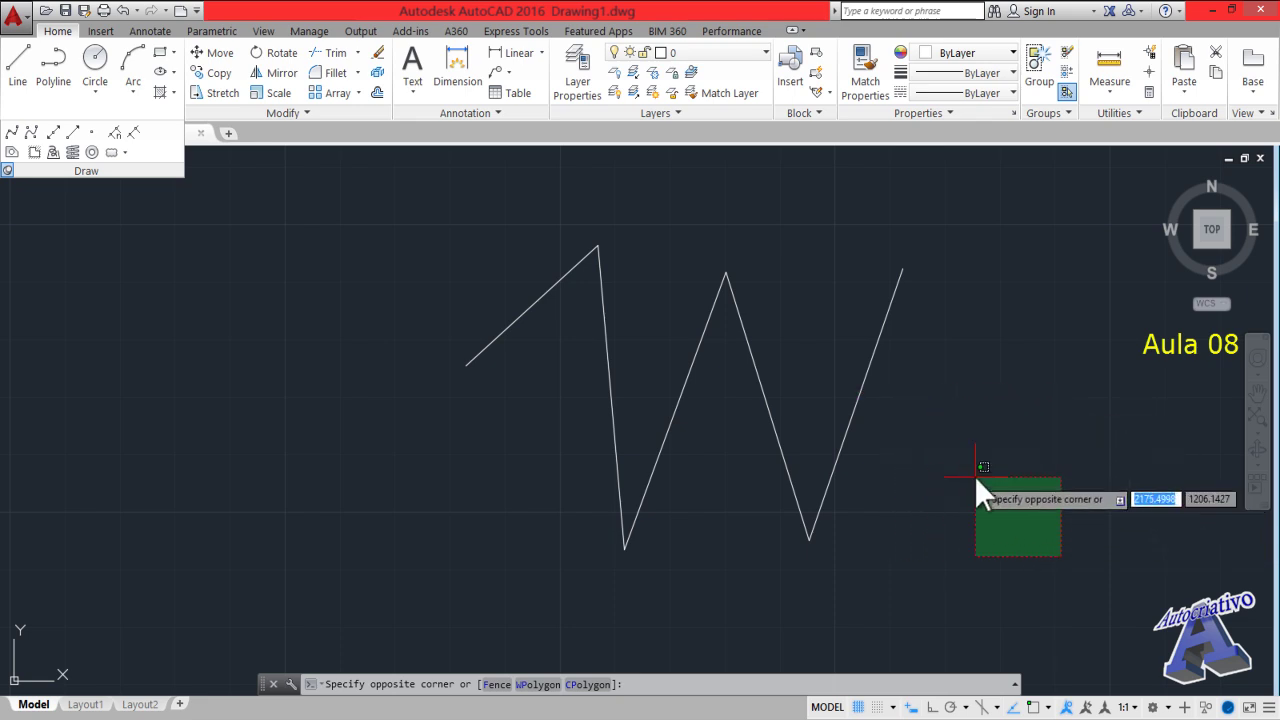
key("Escape")
mouse_move(1070, 564)
left_mouse_down()
mouse_move(1035, 532)
mouse_move(1051, 440)
mouse_move(1008, 368)
mouse_move(905, 362)
mouse_move(861, 491)
mouse_move(926, 619)
mouse_move(1050, 636)
left_mouse_up()
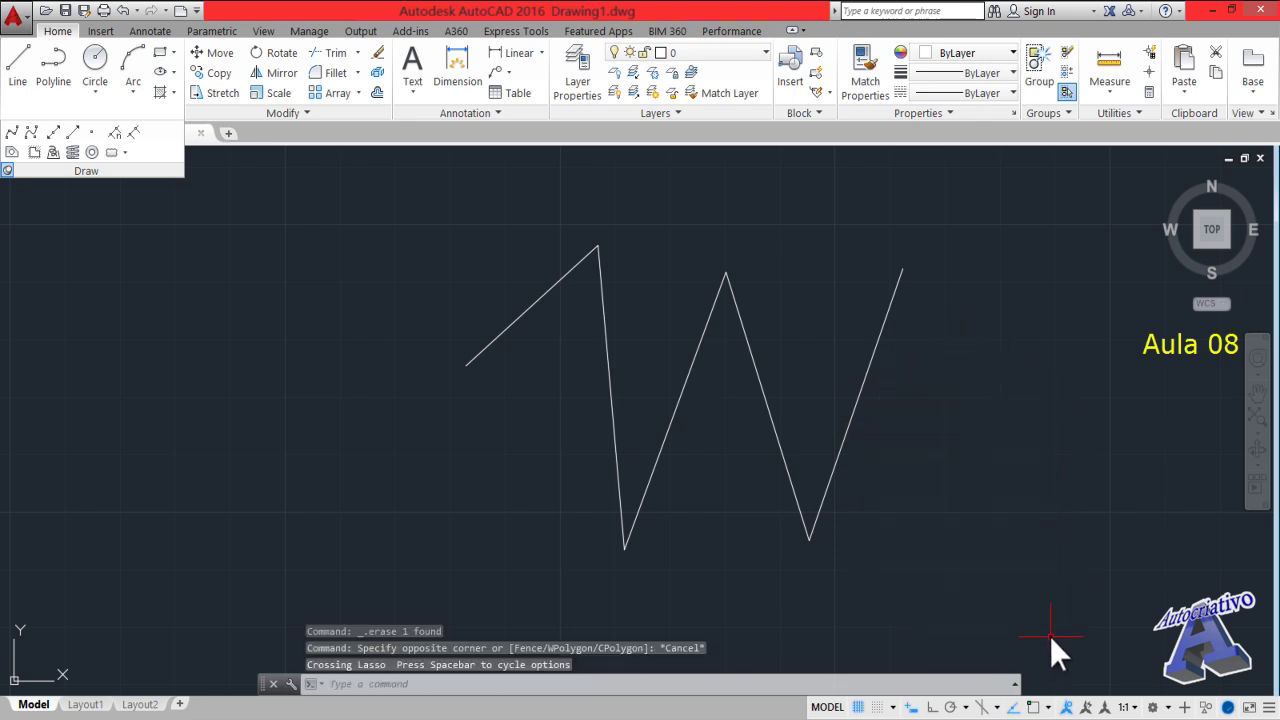
Erase the zigzag polyline using a rectangular crossing selection that touches its last segments
left_click(966, 516)
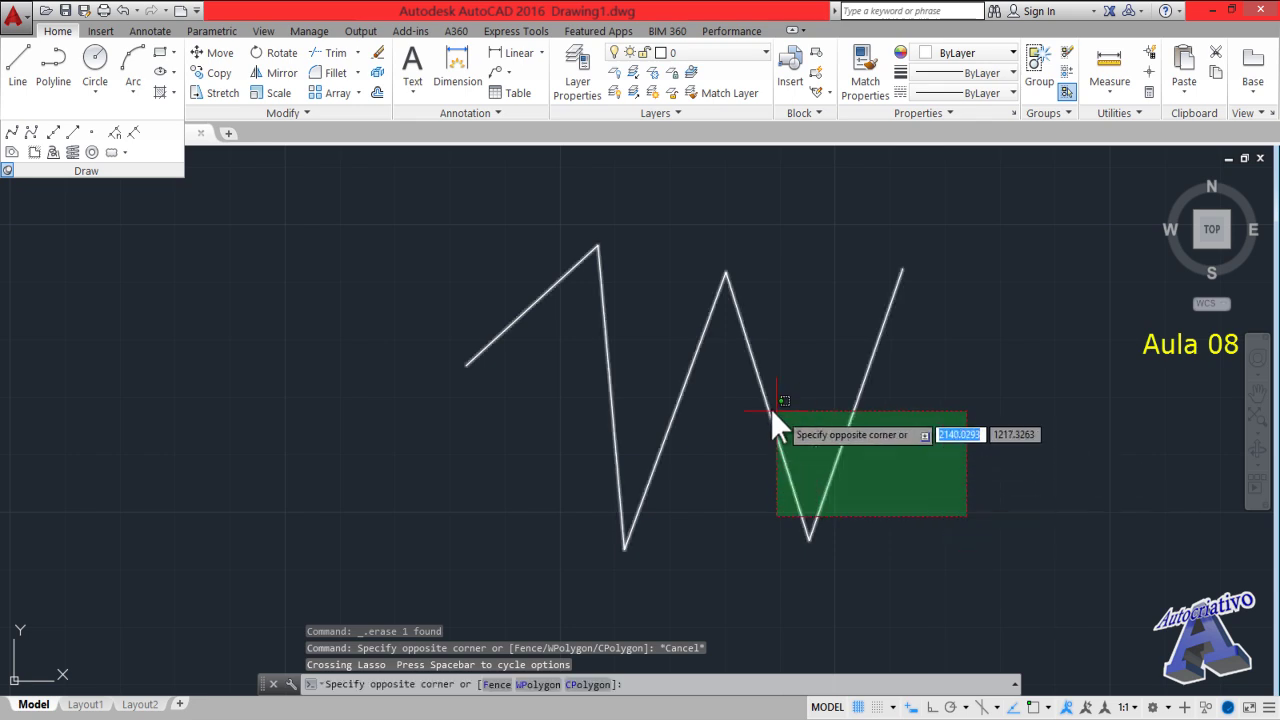
left_click(672, 374)
key("Delete")
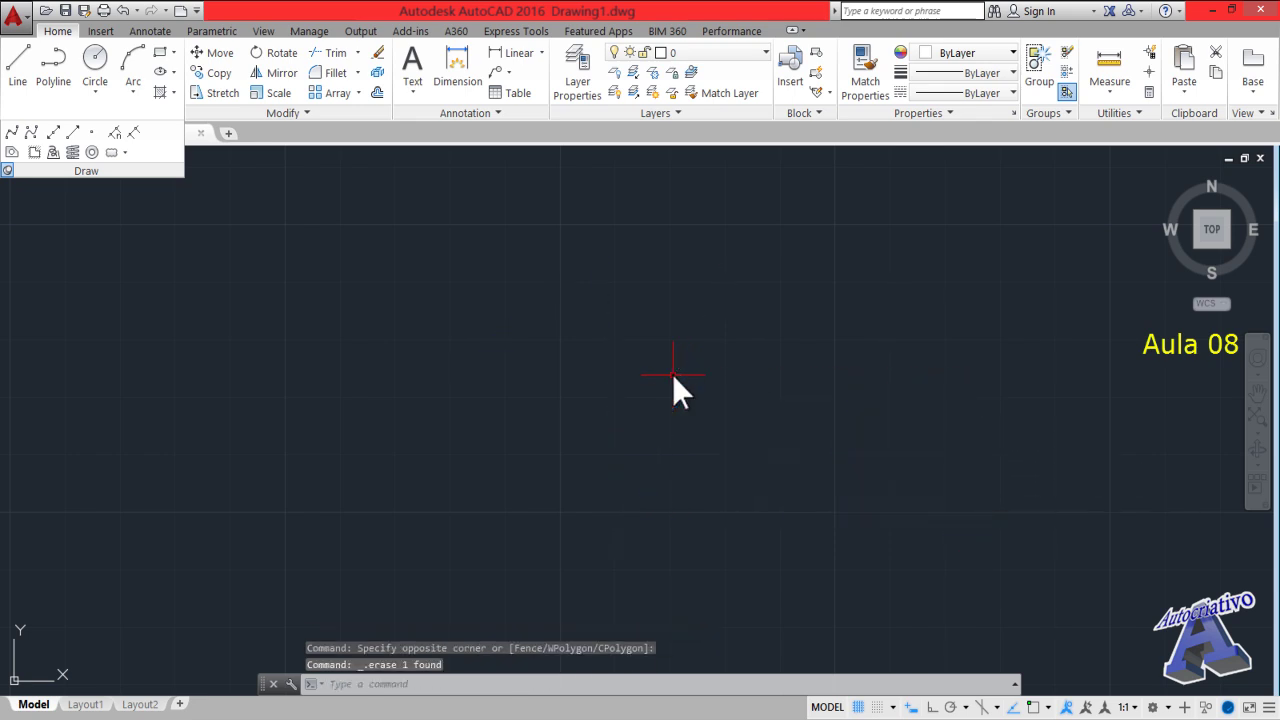
Draw a circle with a radius of 30 in the empty drawing area using the Center, Radius method
scroll(640, 361, "down", 6)
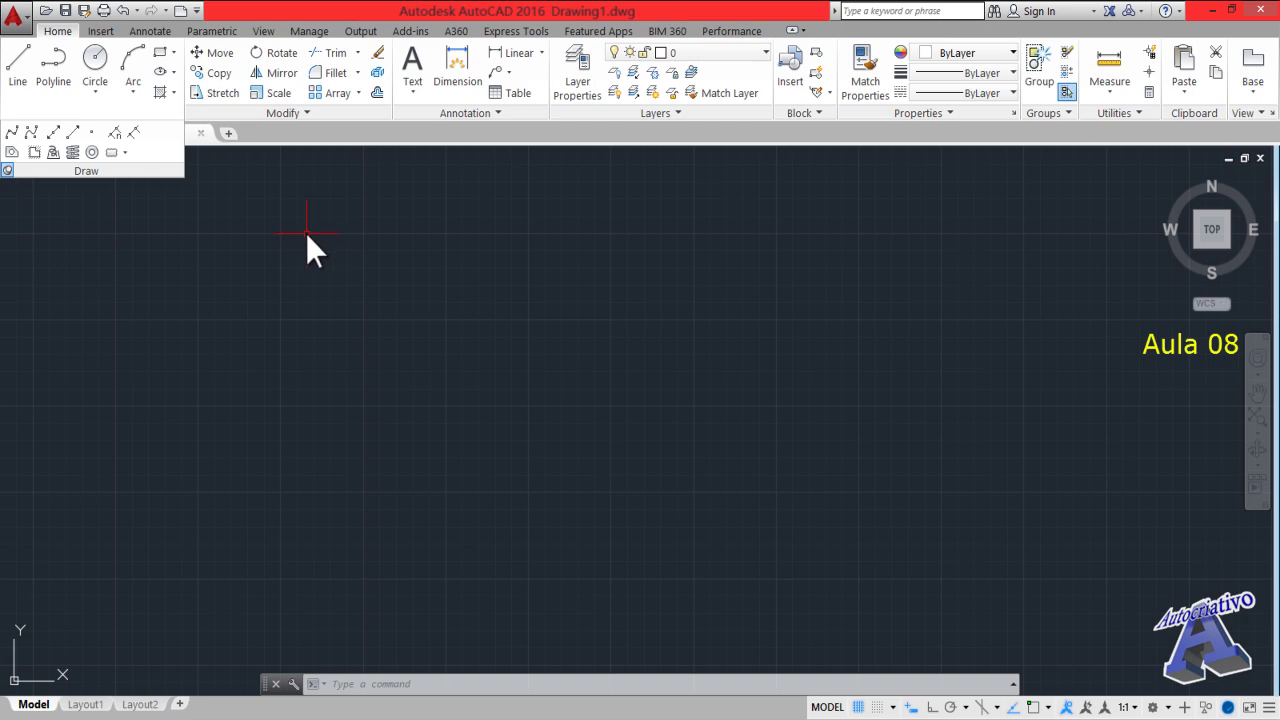
left_click(97, 90)
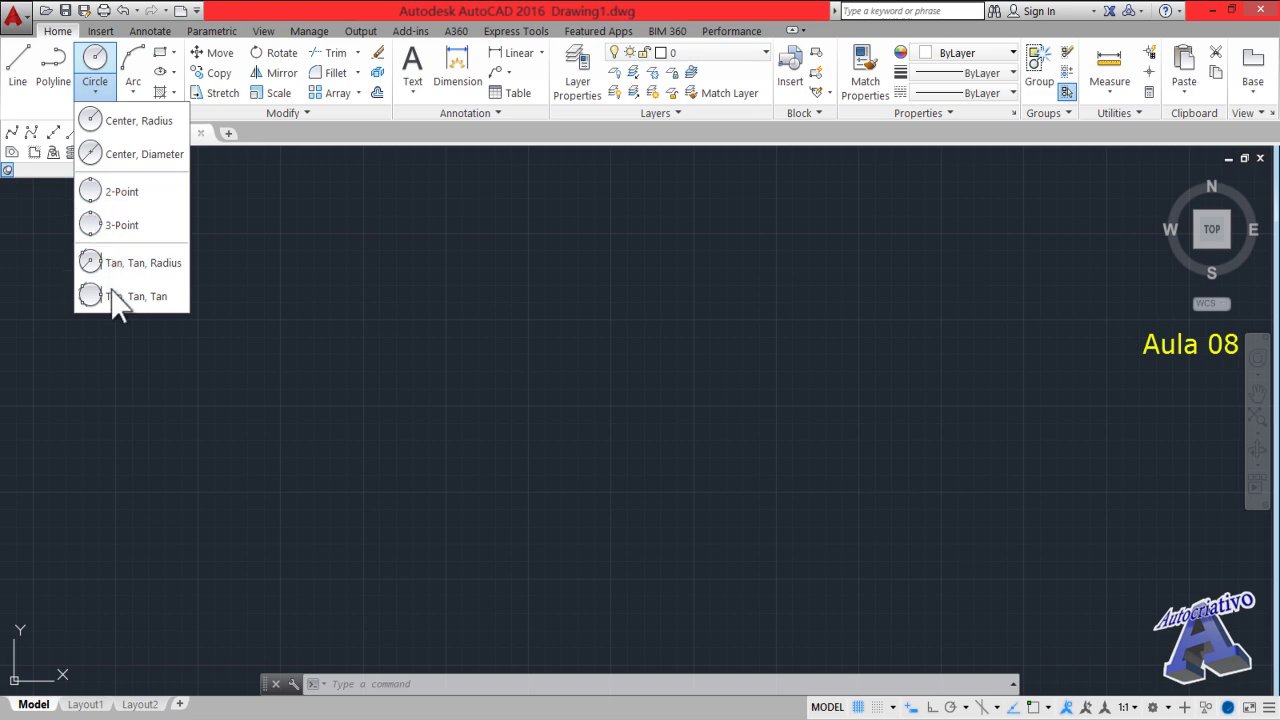
left_click(125, 123)
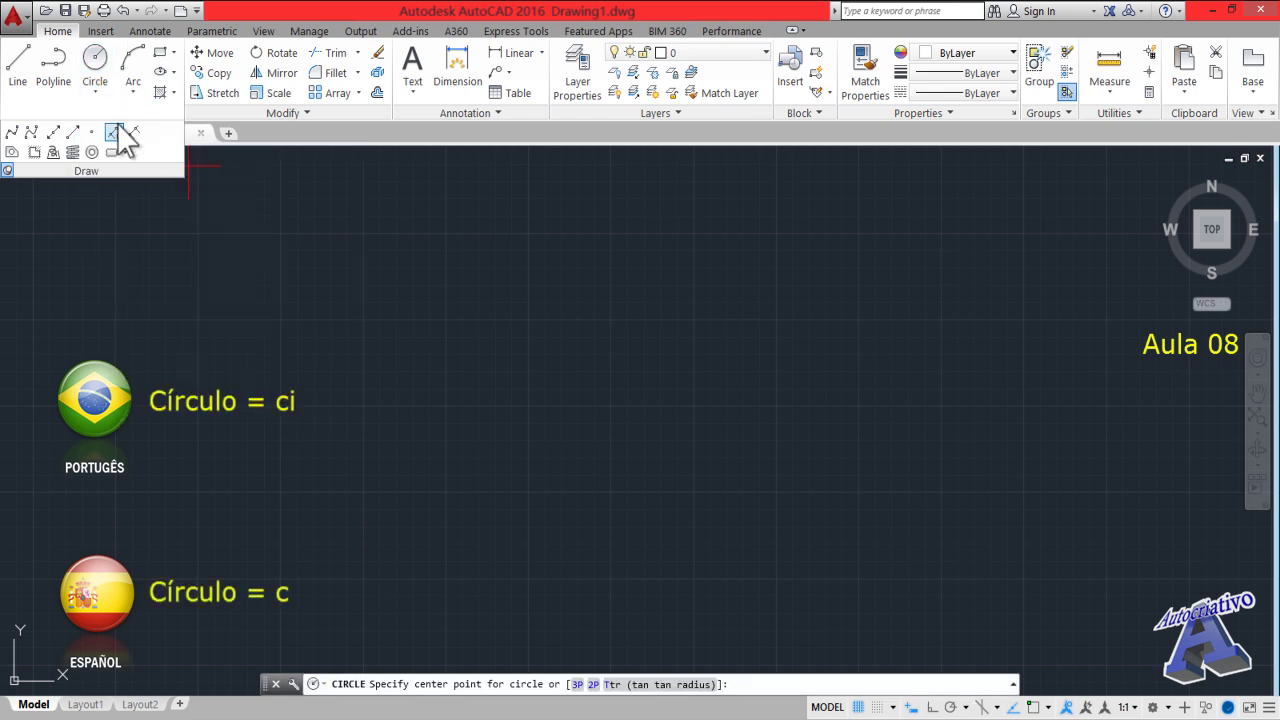
left_click(571, 371)
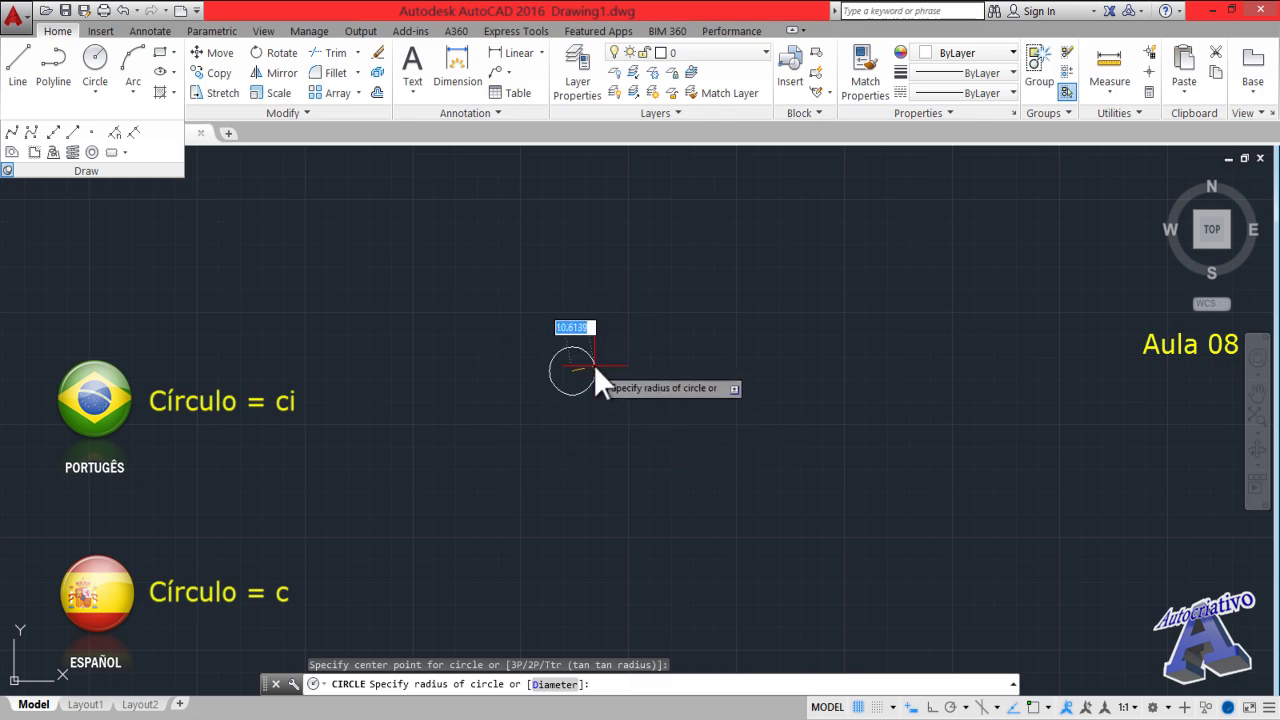
scroll(636, 365, "up", 4)
middle_click_drag(612, 367, 796, 369)
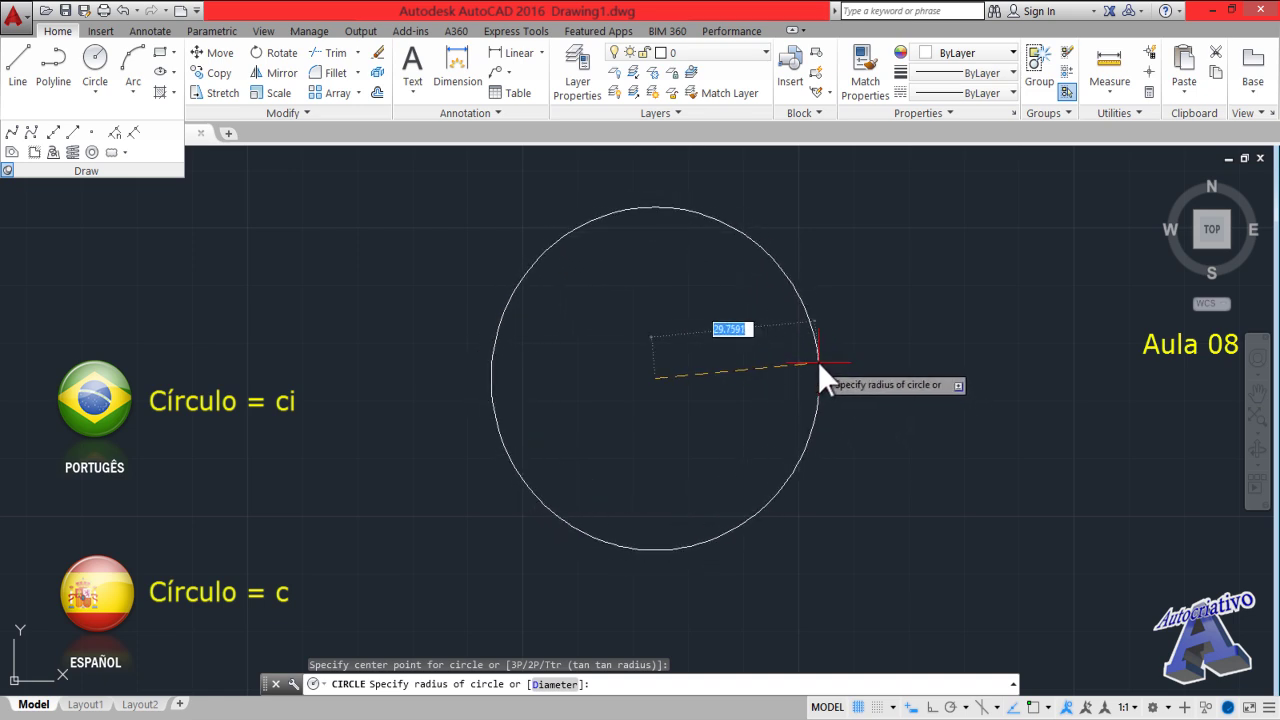
type("30")
key("Return")
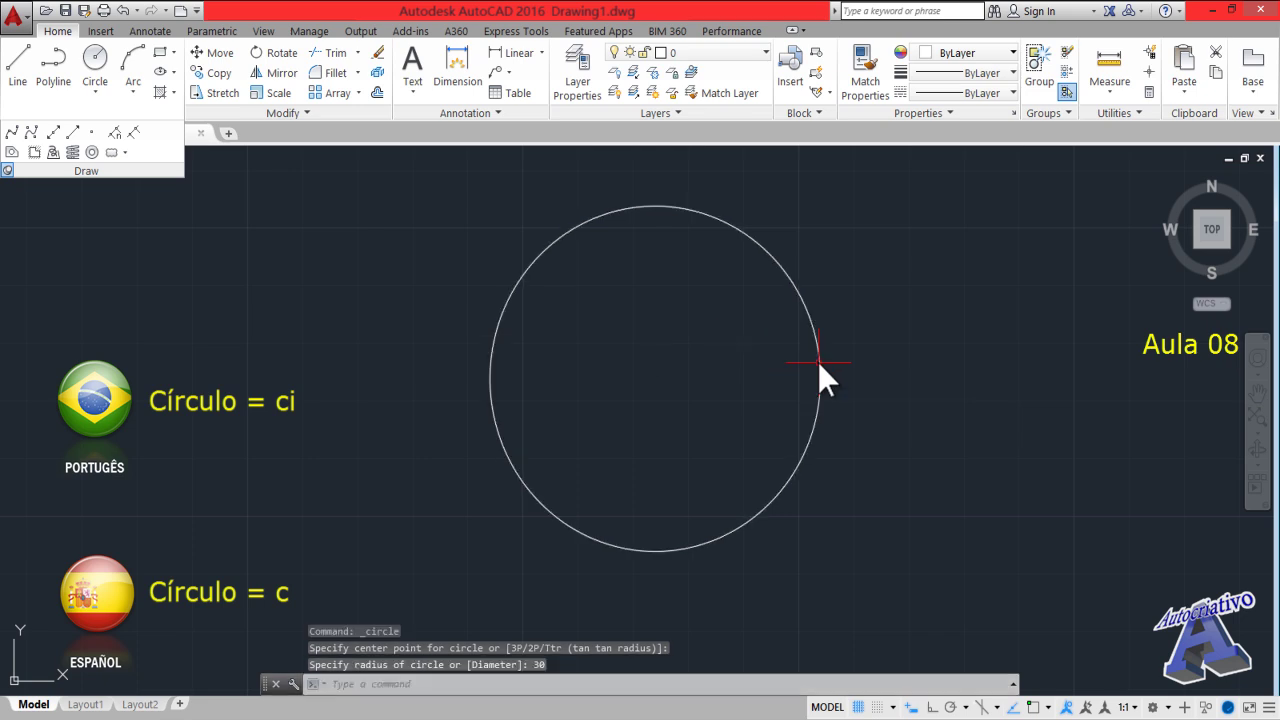
Draw a second circle to the right of the first one, using the Diameter option with a value of 15
middle_click_drag(720, 354, 429, 367)
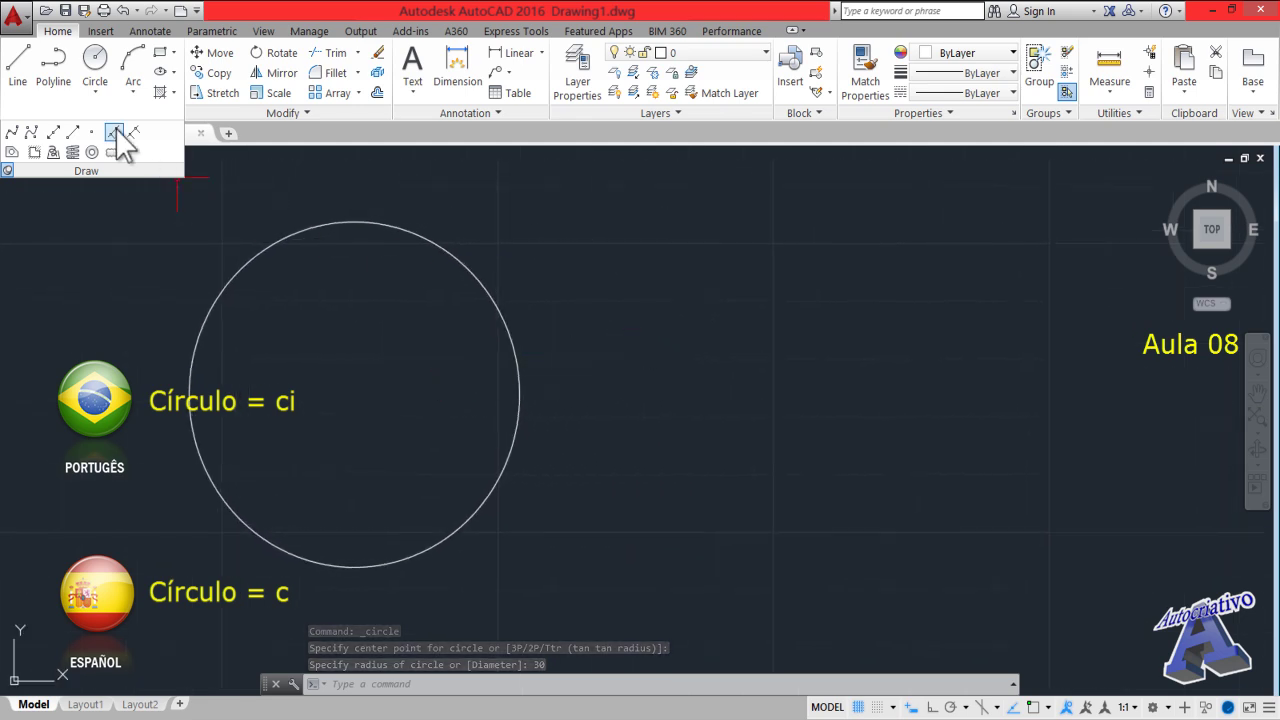
left_click(97, 88)
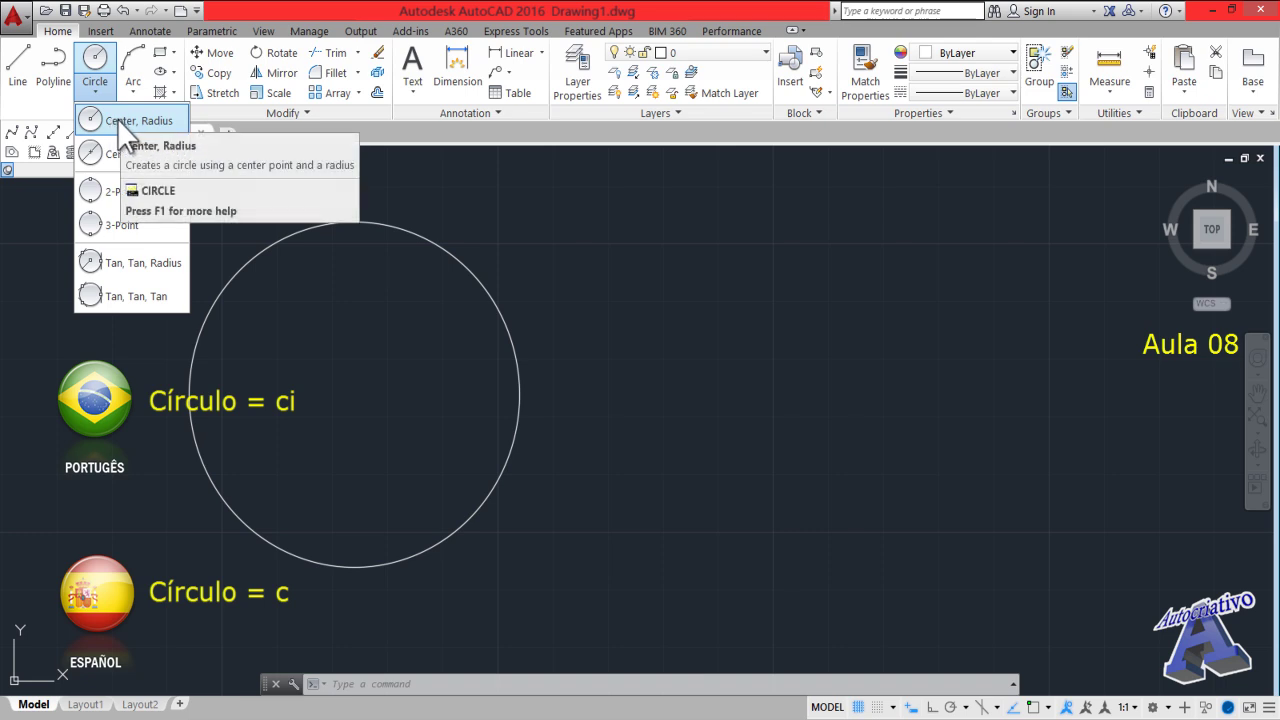
left_click(120, 122)
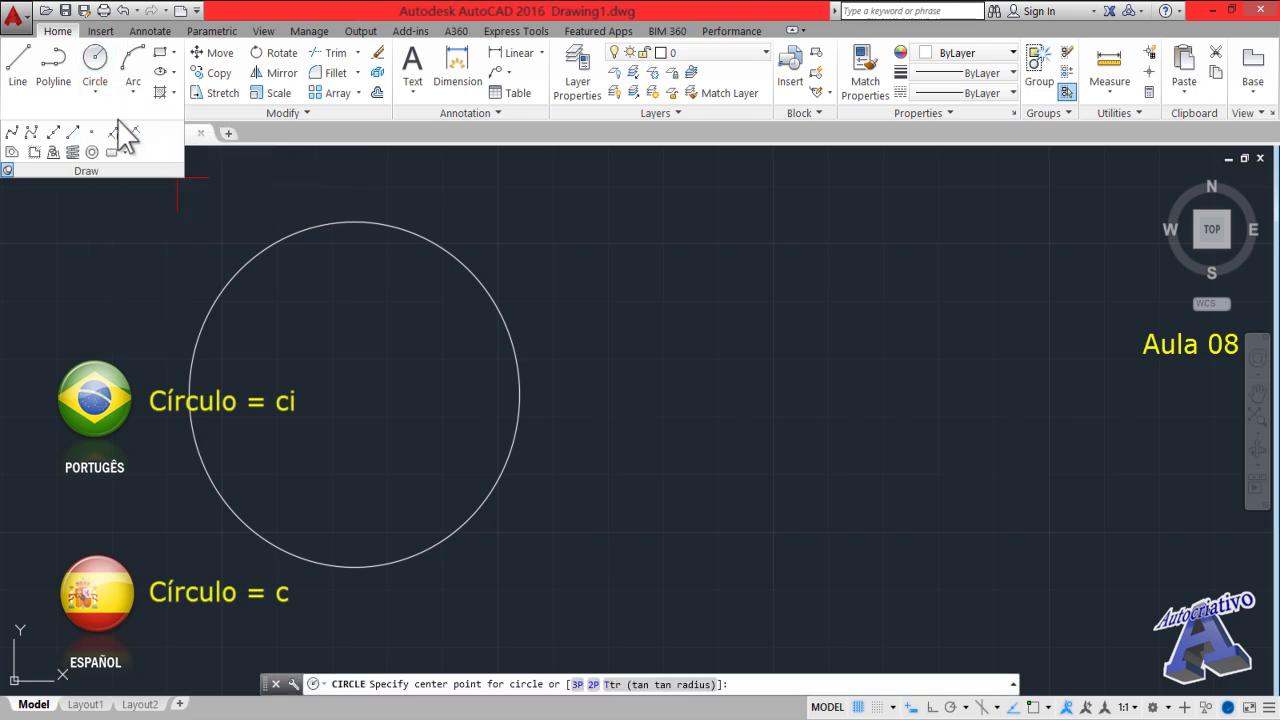
left_click(742, 381)
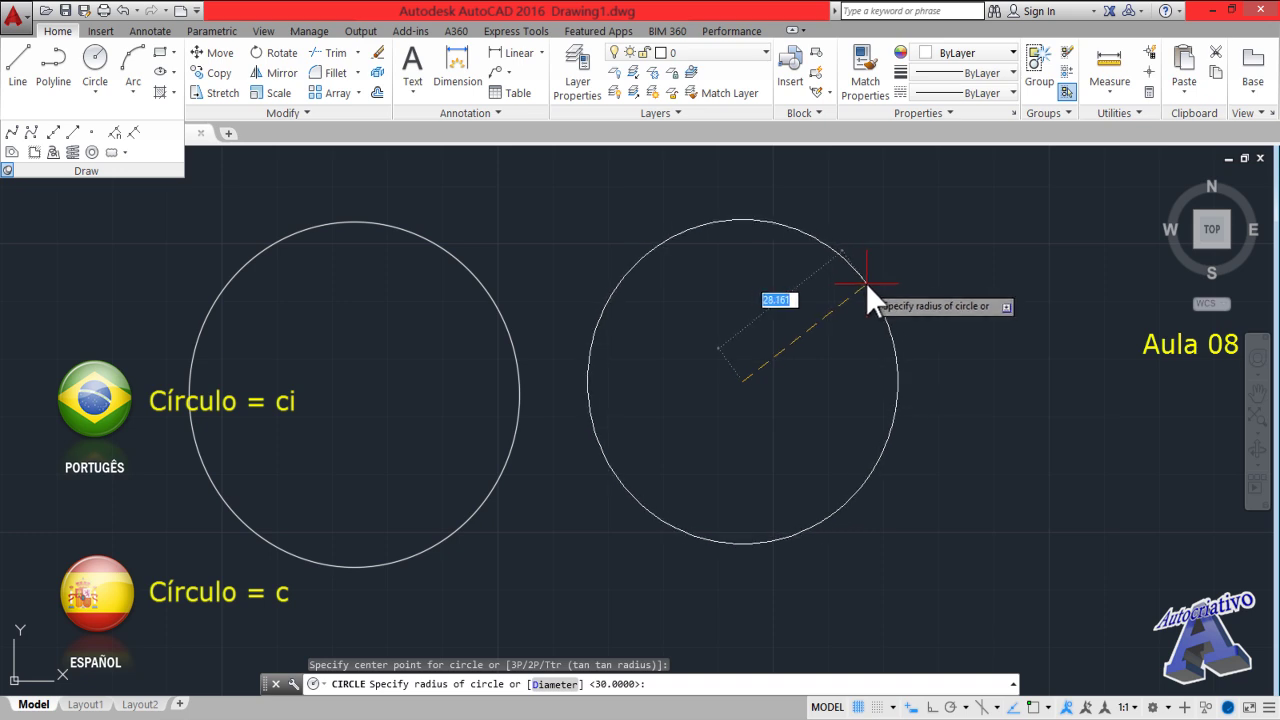
left_click(541, 686)
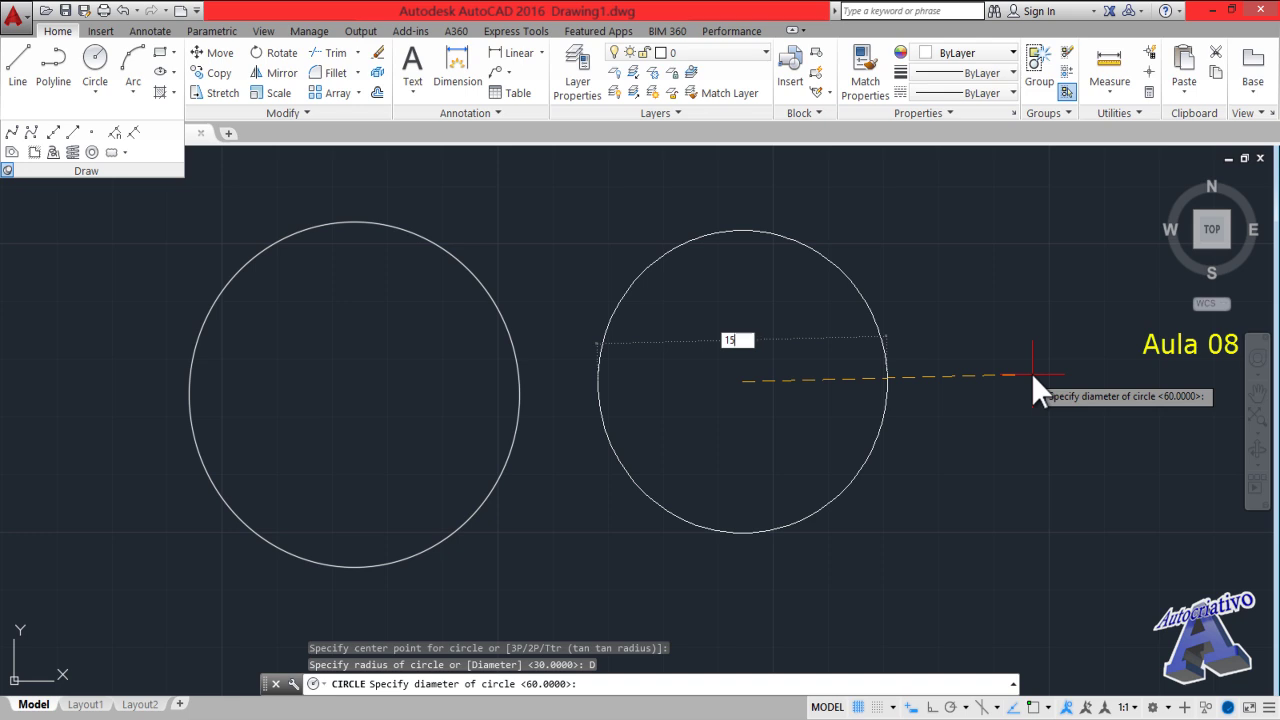
key("Return")
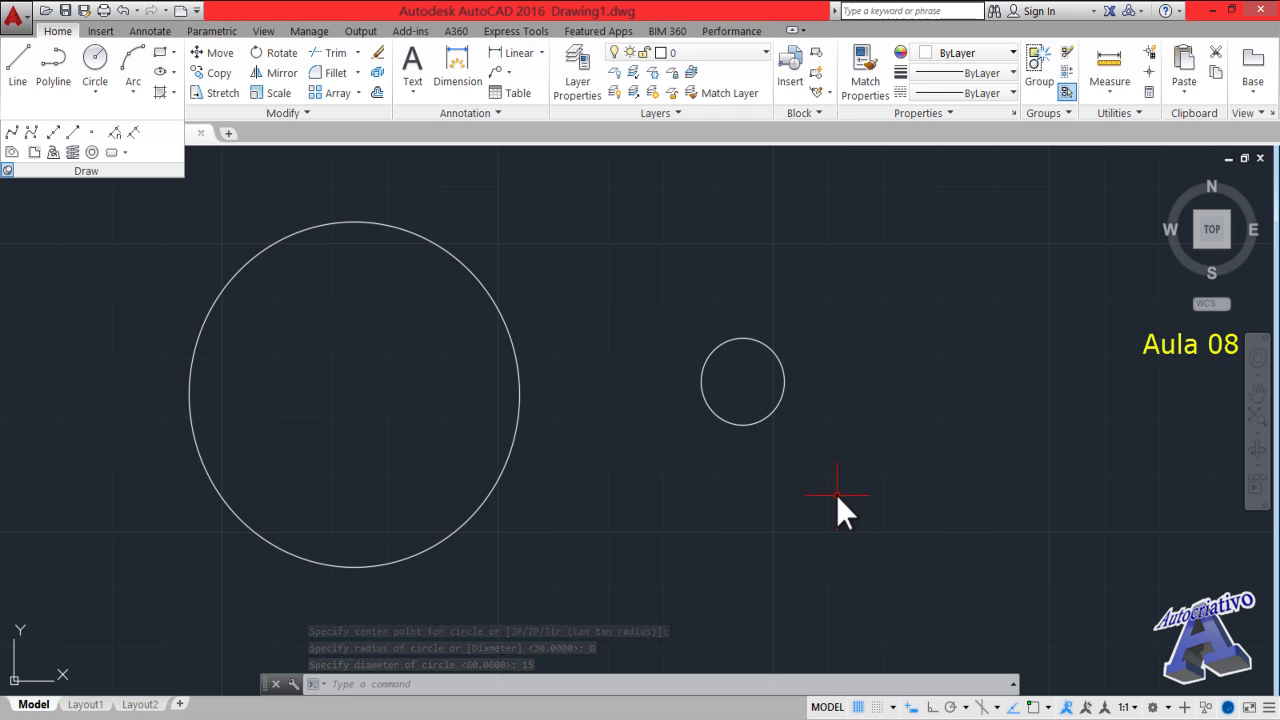
Turn on object snap and measure the small circle's diameter with the DIST command
type("di")
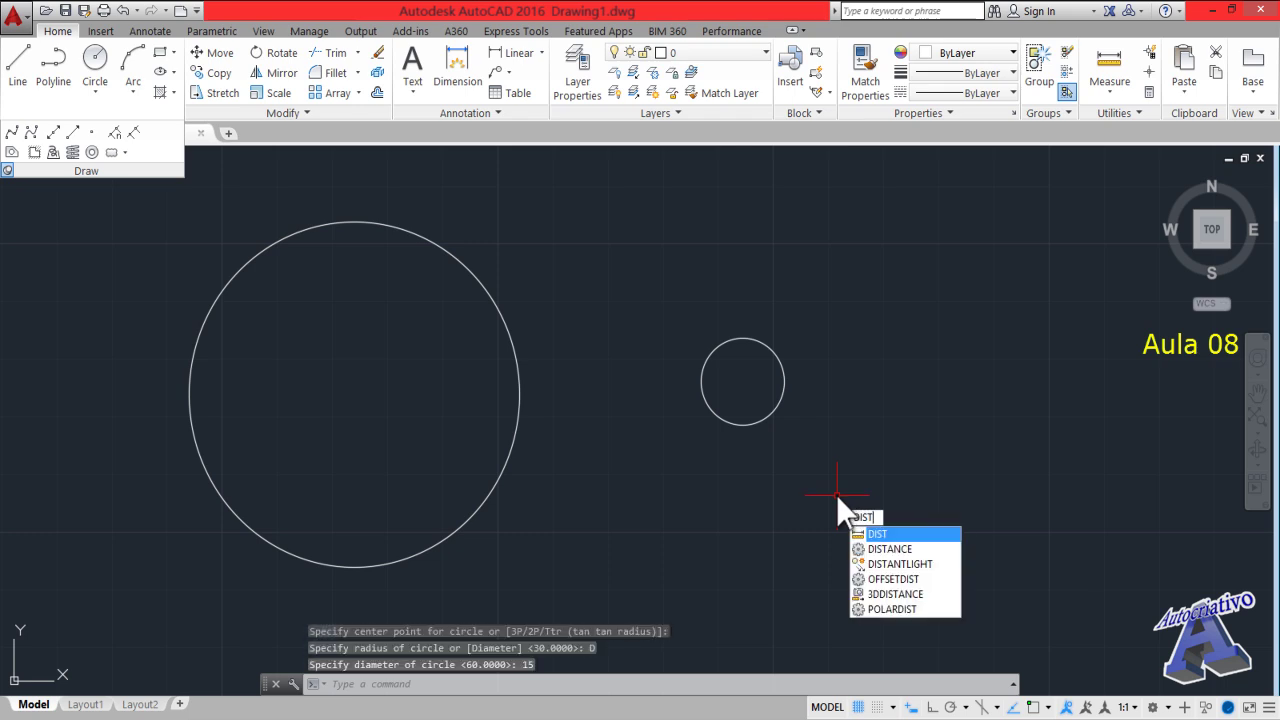
type("st")
key("Return")
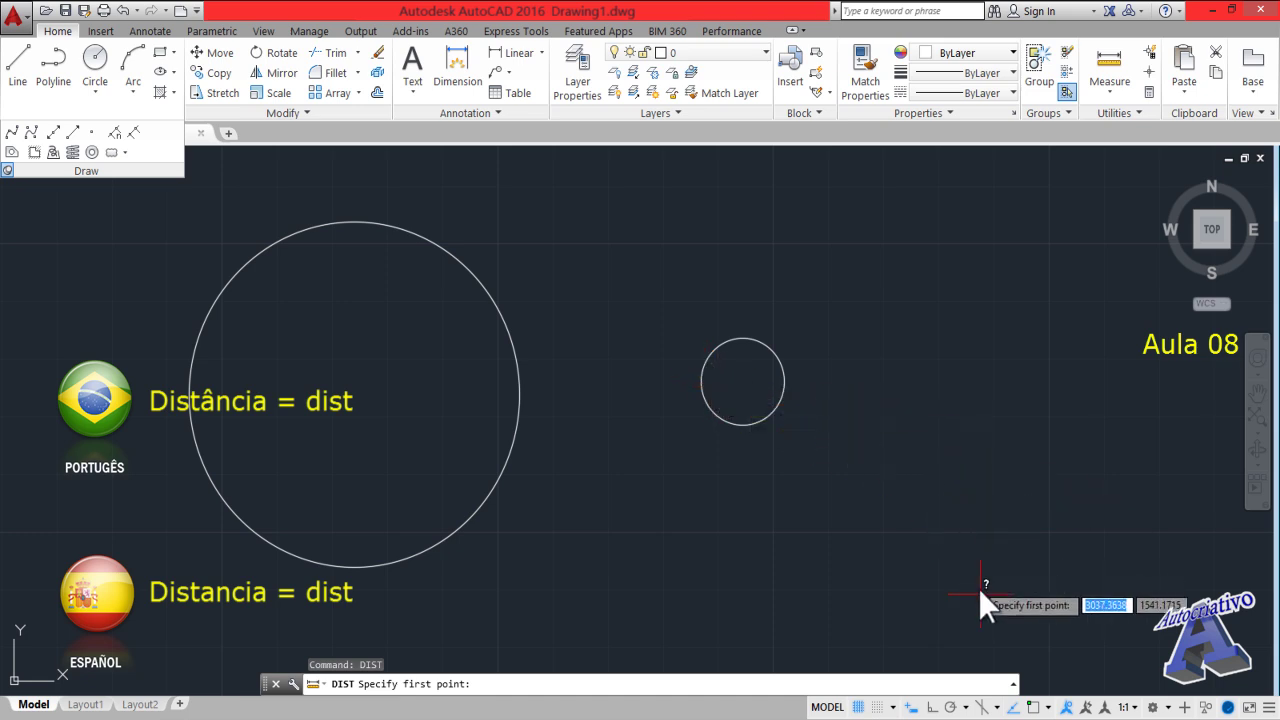
left_click(1033, 707)
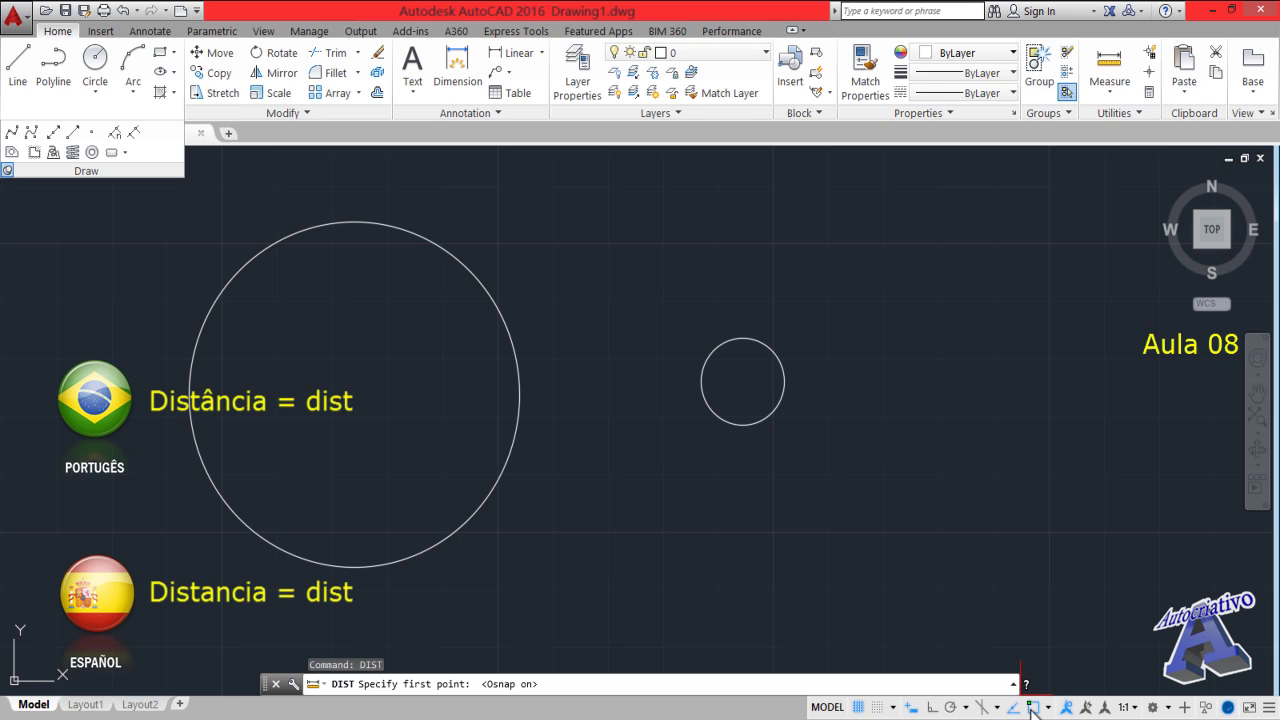
left_click(703, 381)
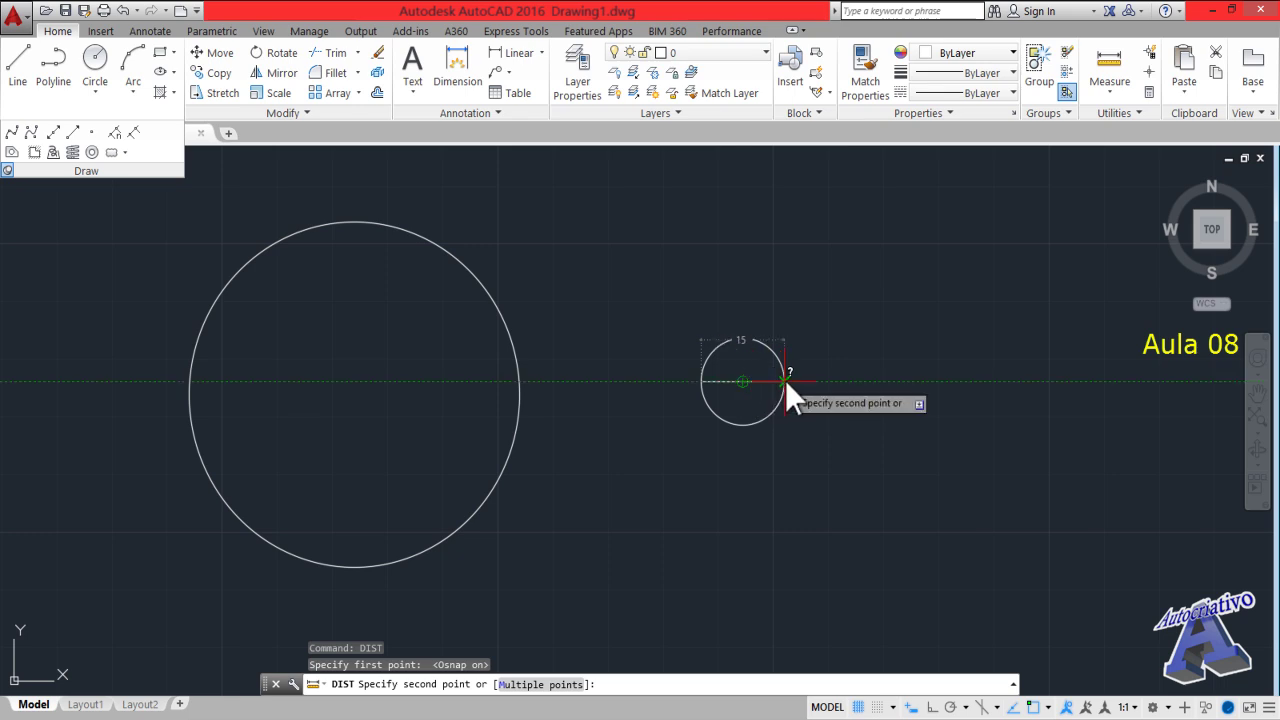
key("Escape")
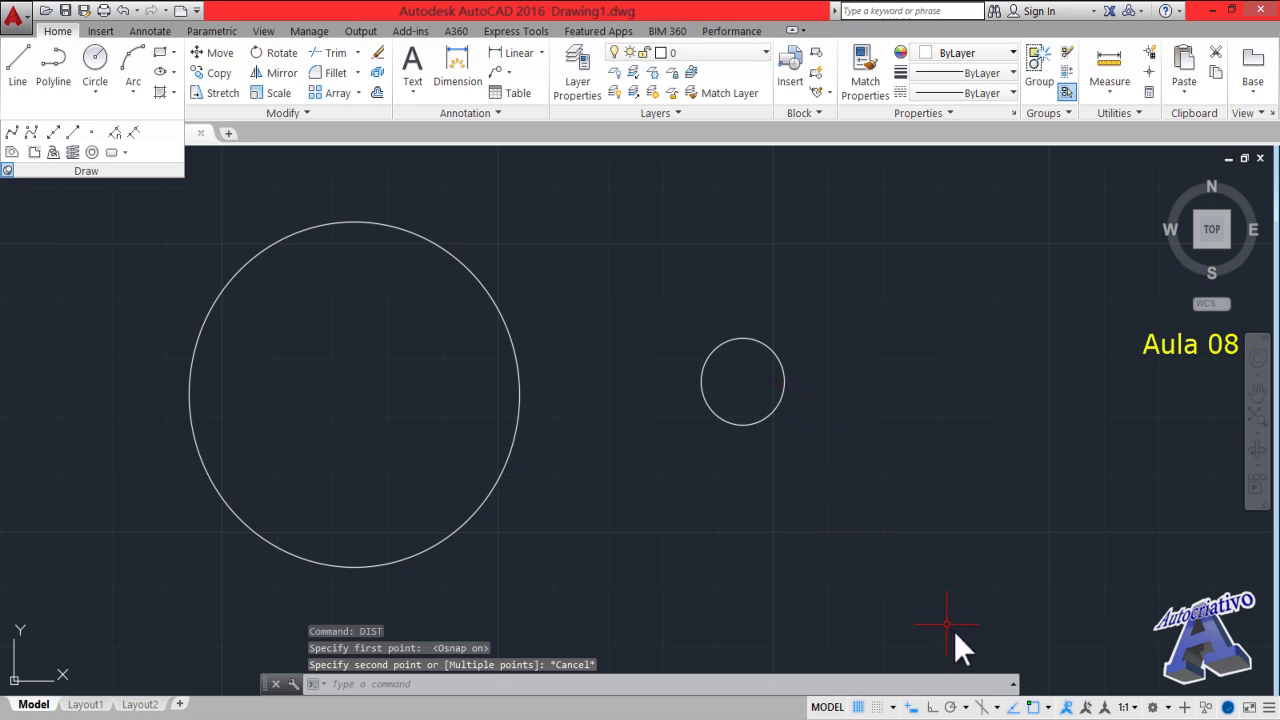
Enable the Midpoint, Quadrant and Perpendicular object snap modes, keeping Center enabled
left_click(1047, 707)
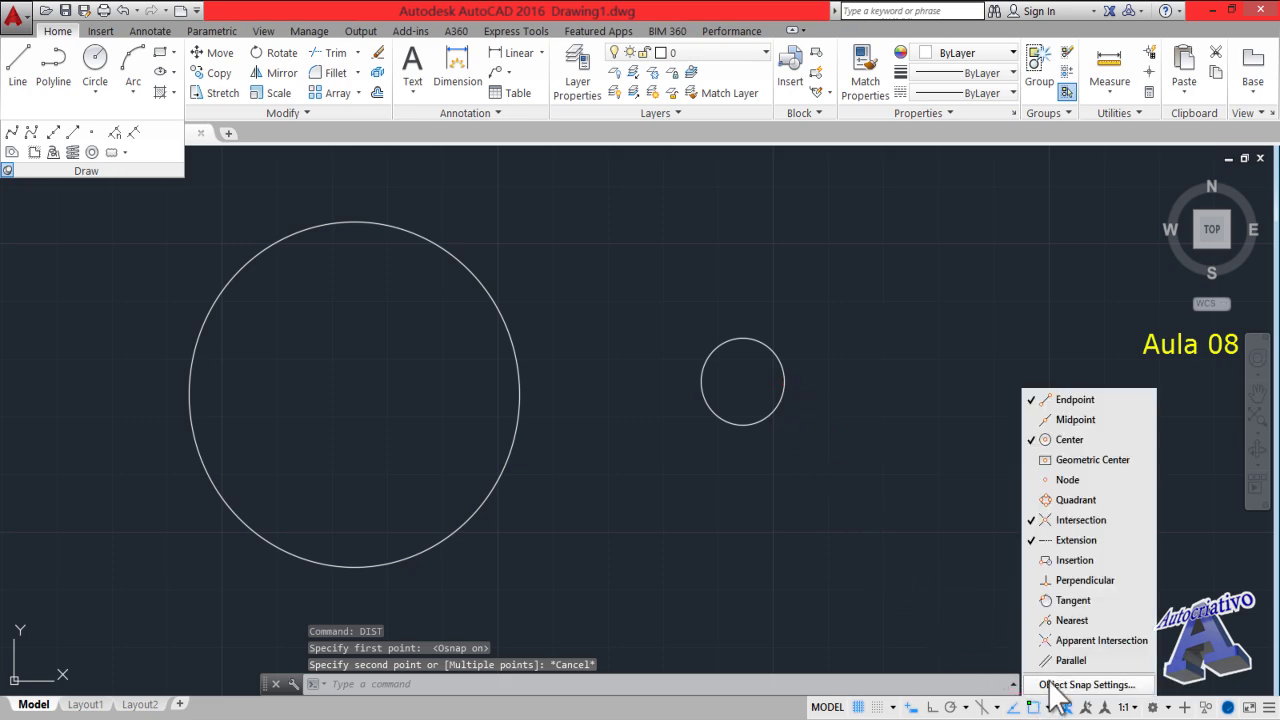
left_click(1053, 687)
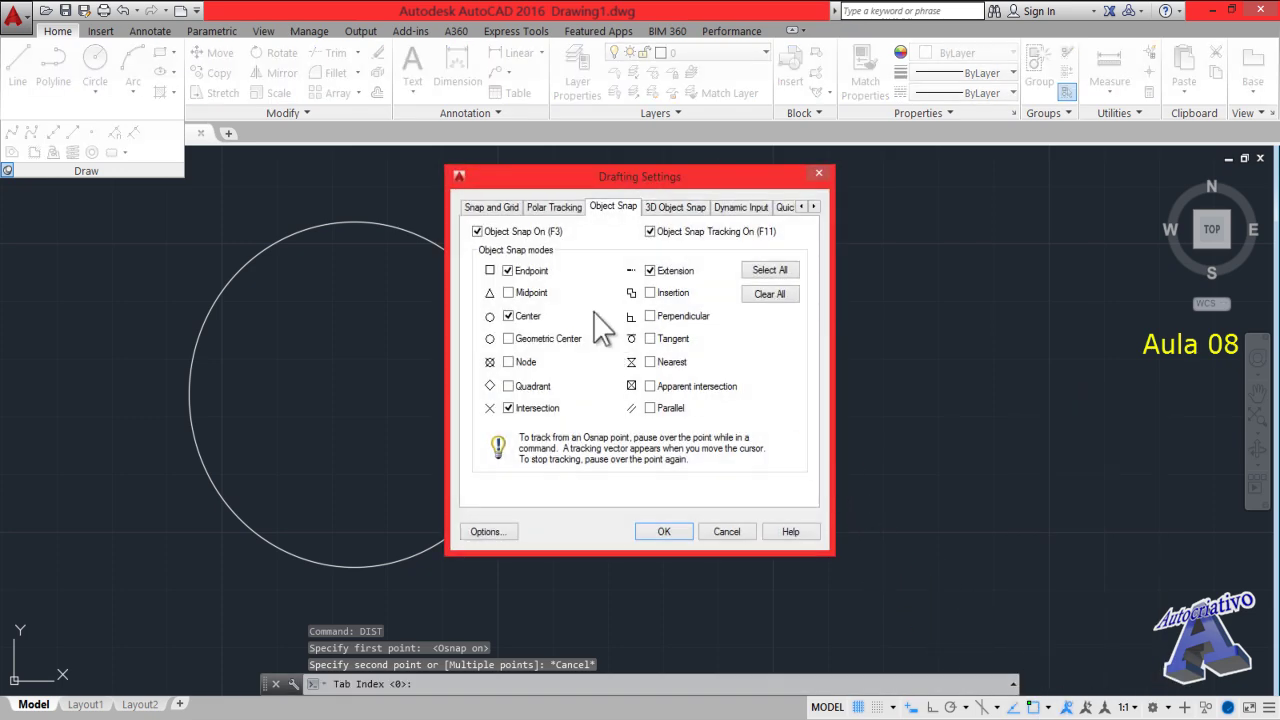
left_click(508, 293)
left_click(508, 316)
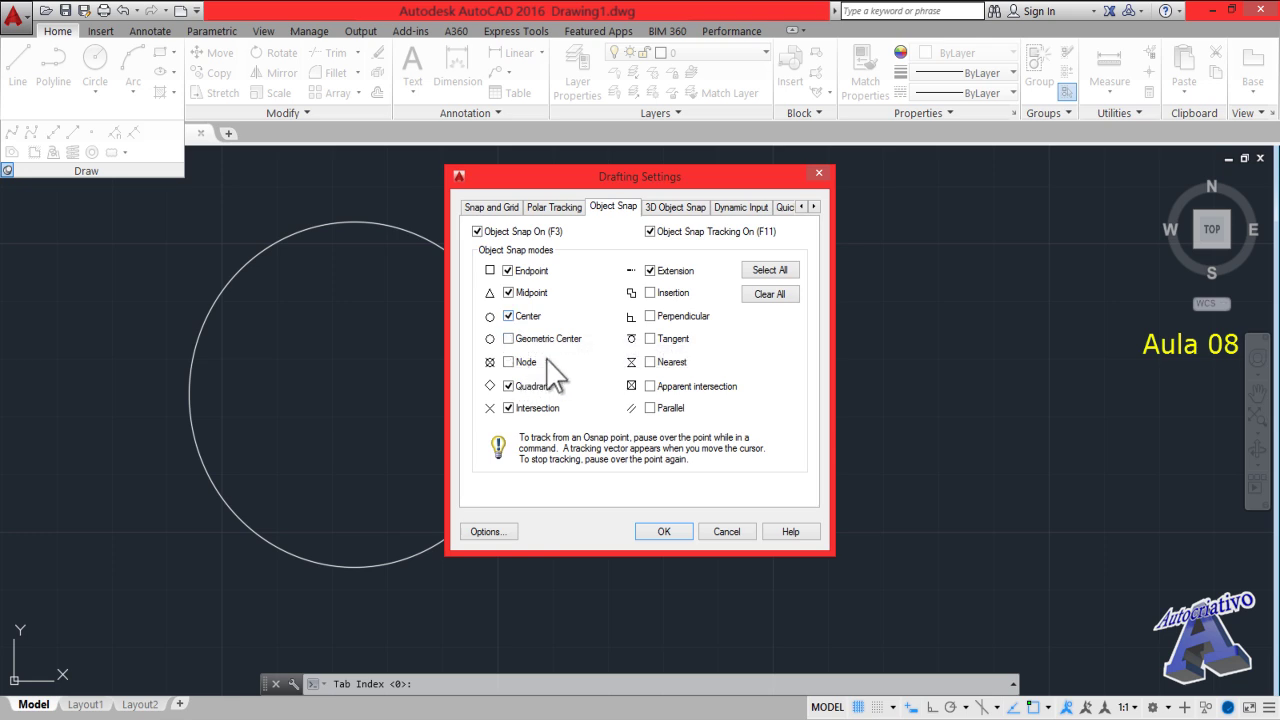
left_click(650, 316)
left_click(664, 531)
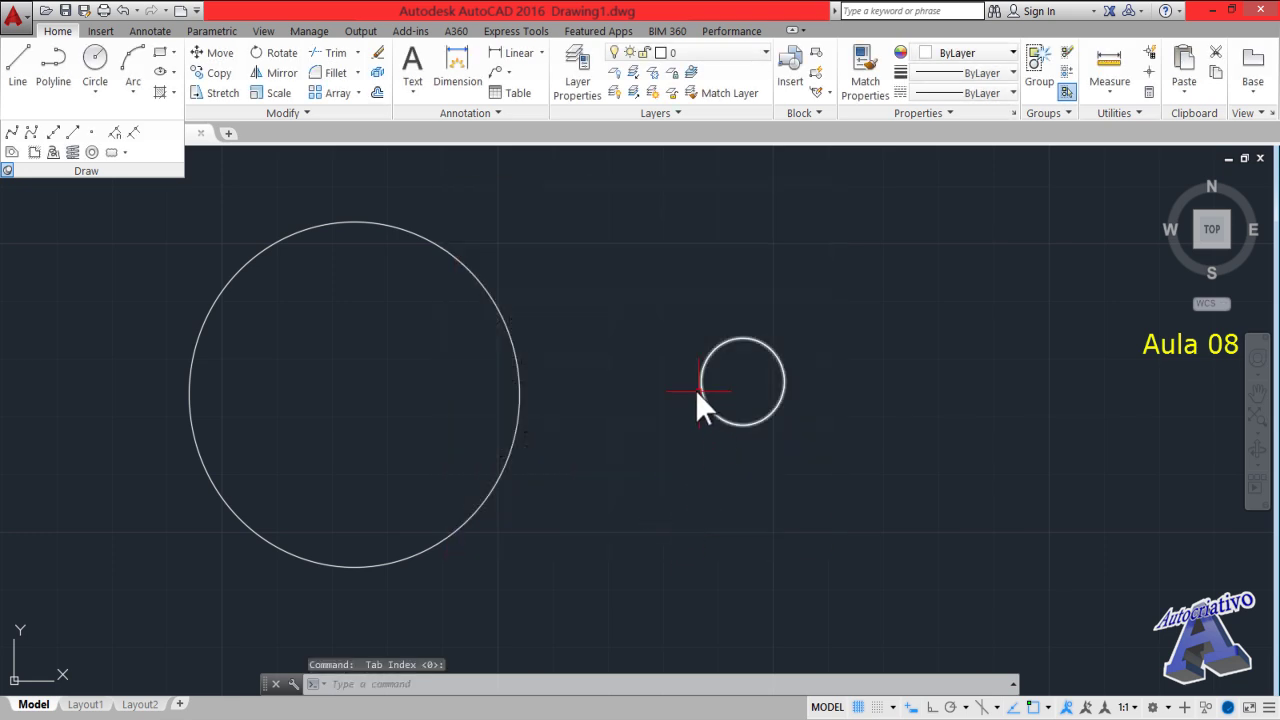
Measure the large circle's diameter between its opposite horizontal quadrants with the DIST command
mouse_move(558, 473)
middle_mouse_down()
mouse_move(629, 491)
mouse_move(681, 485)
mouse_move(685, 471)
middle_mouse_up()
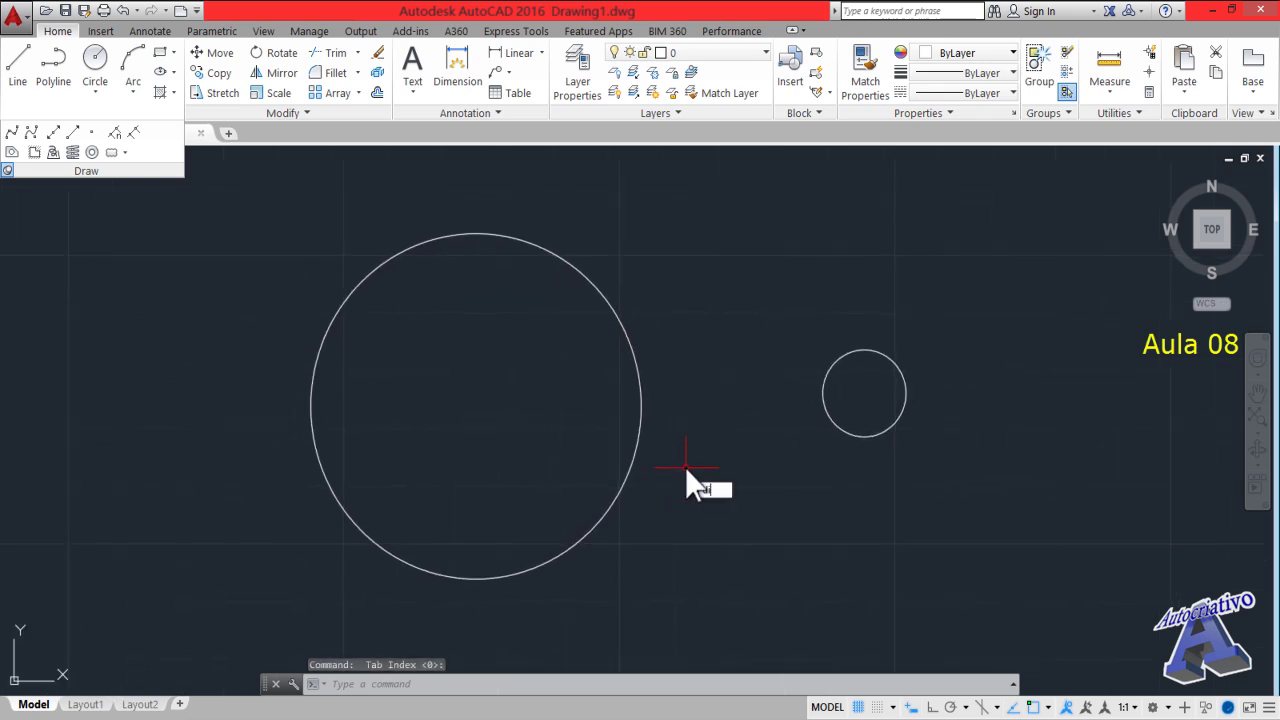
key("Return")
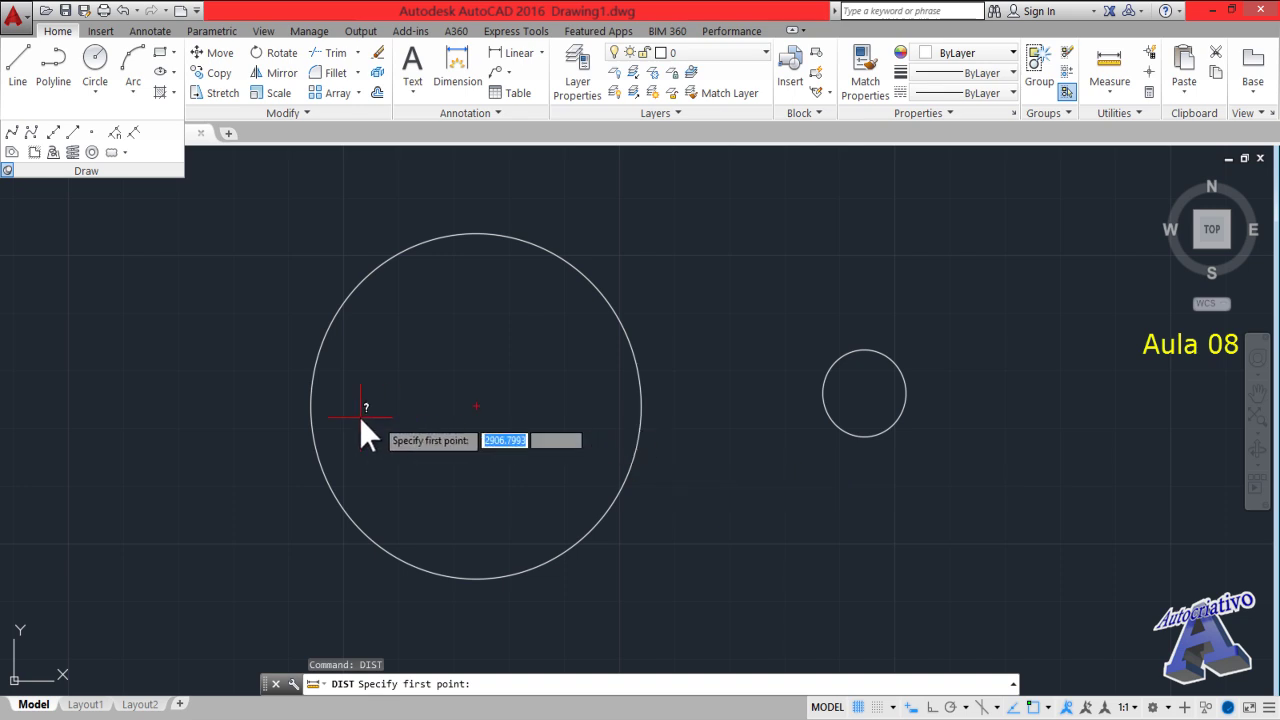
left_click(309, 406)
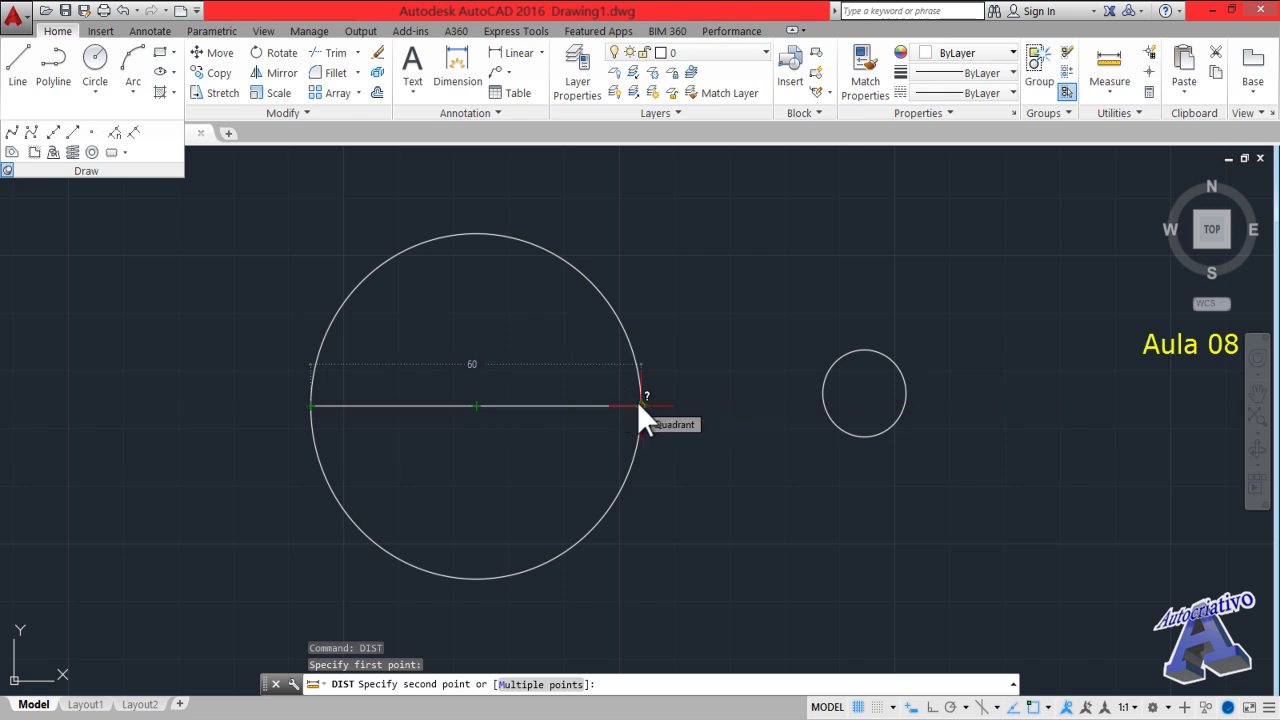
key("Escape")
Try to measure the small circle's diameter with DIST, starting from its left quadrant
type("dis")
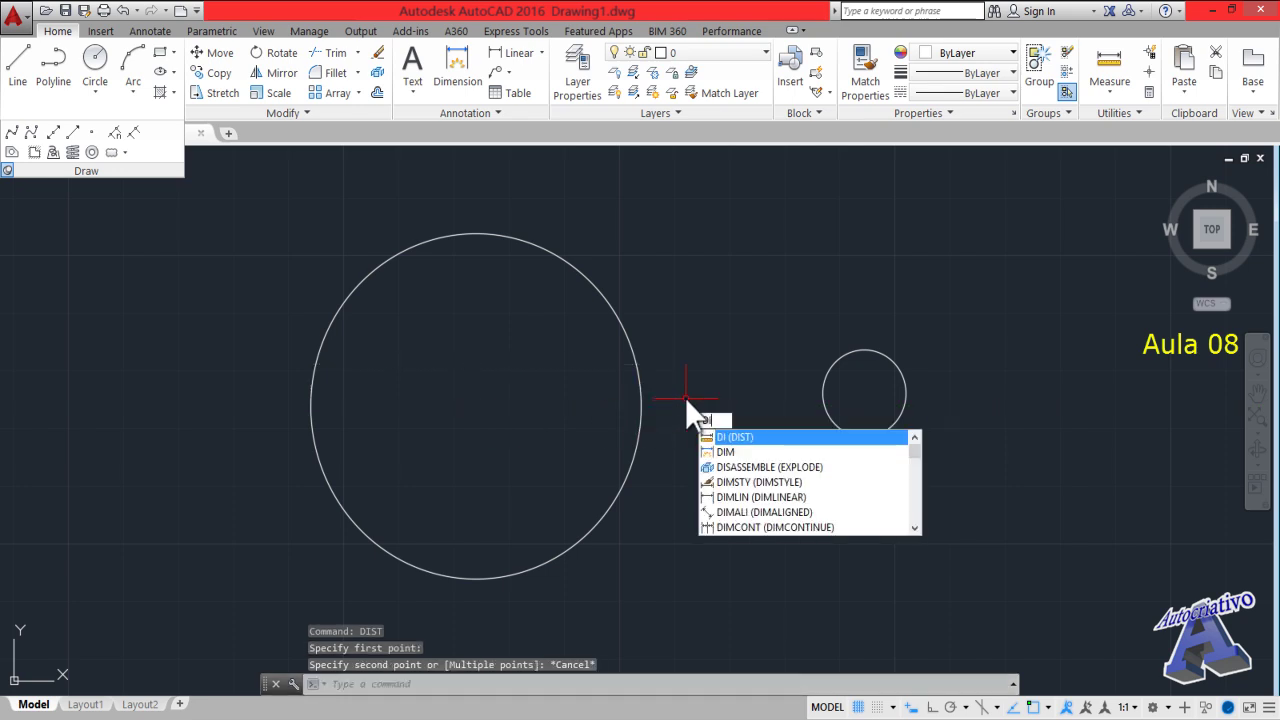
key("Return")
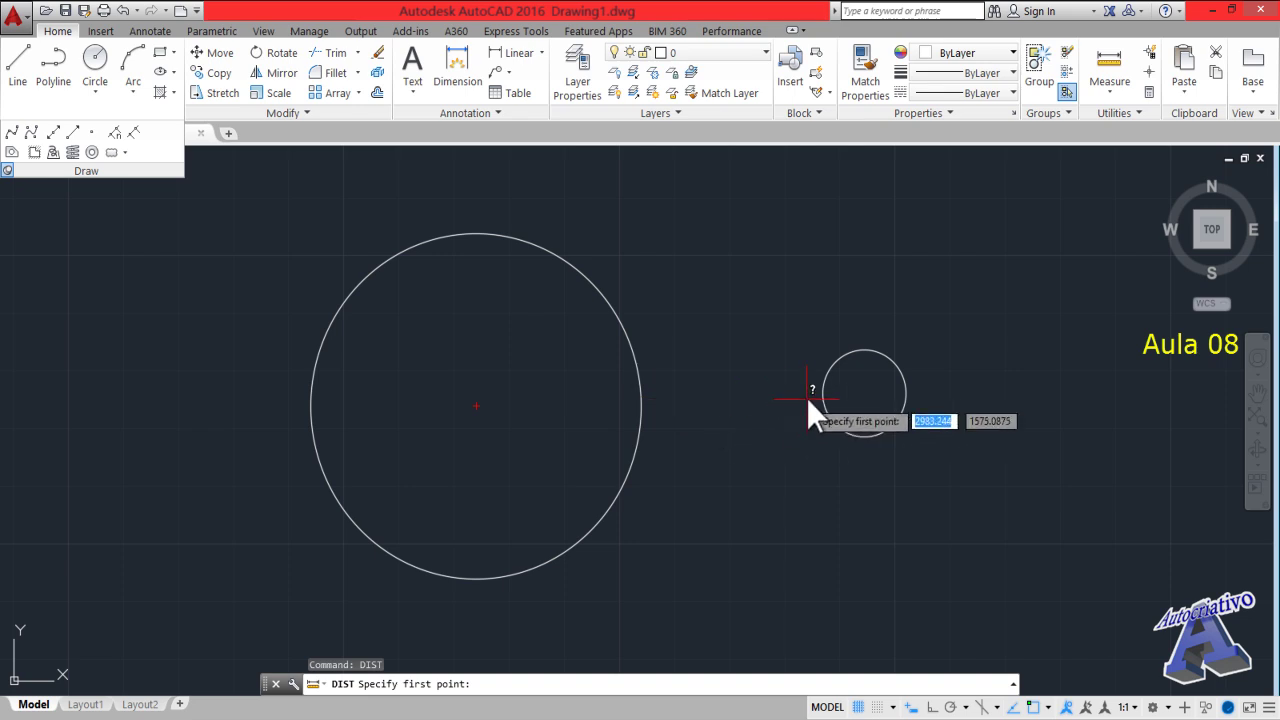
left_click(822, 394)
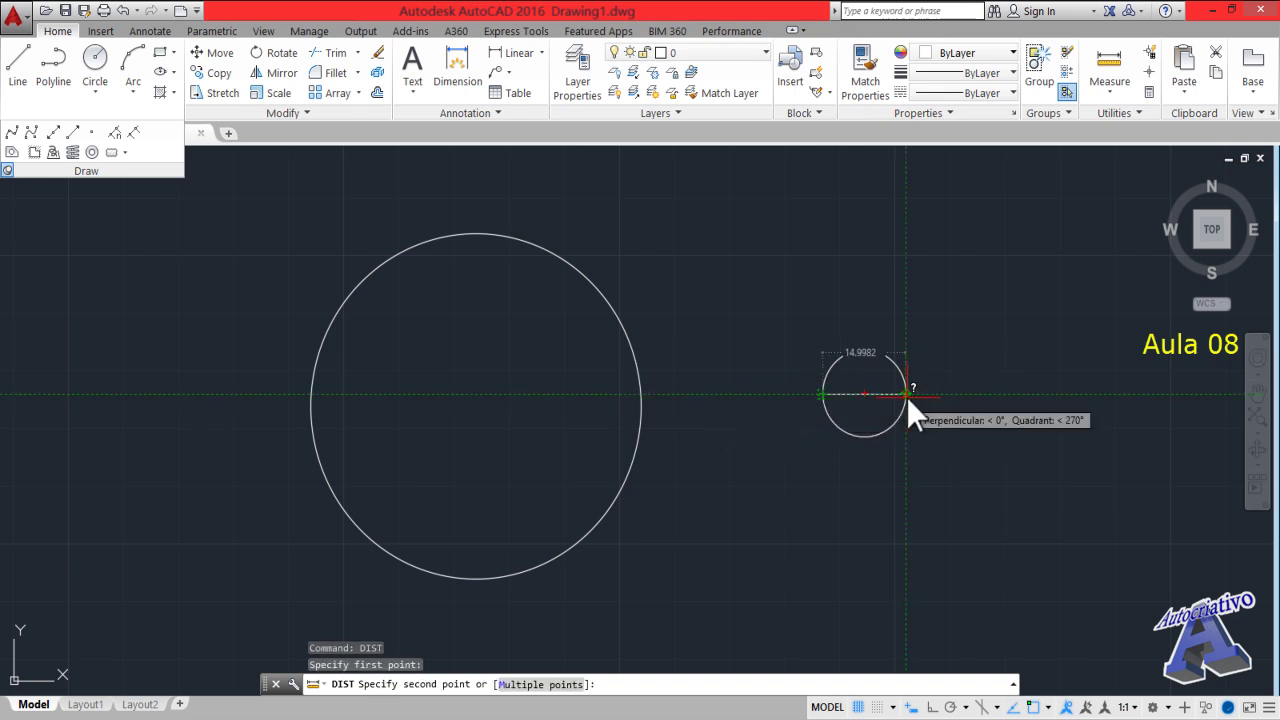
key("Escape")
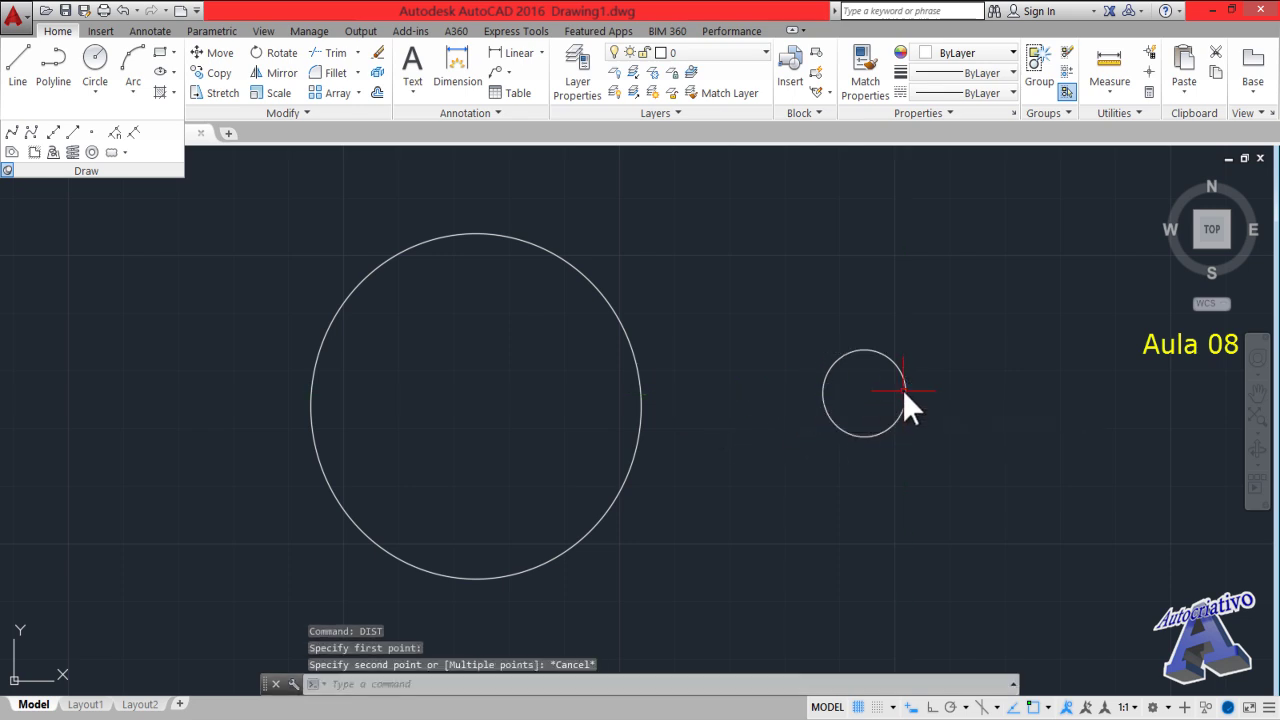
Measure the small circle's diameter with DIST precisely between its left and right quadrants
scroll(902, 389, "up", 3)
middle_click_drag(847, 398, 742, 395)
type("dist")
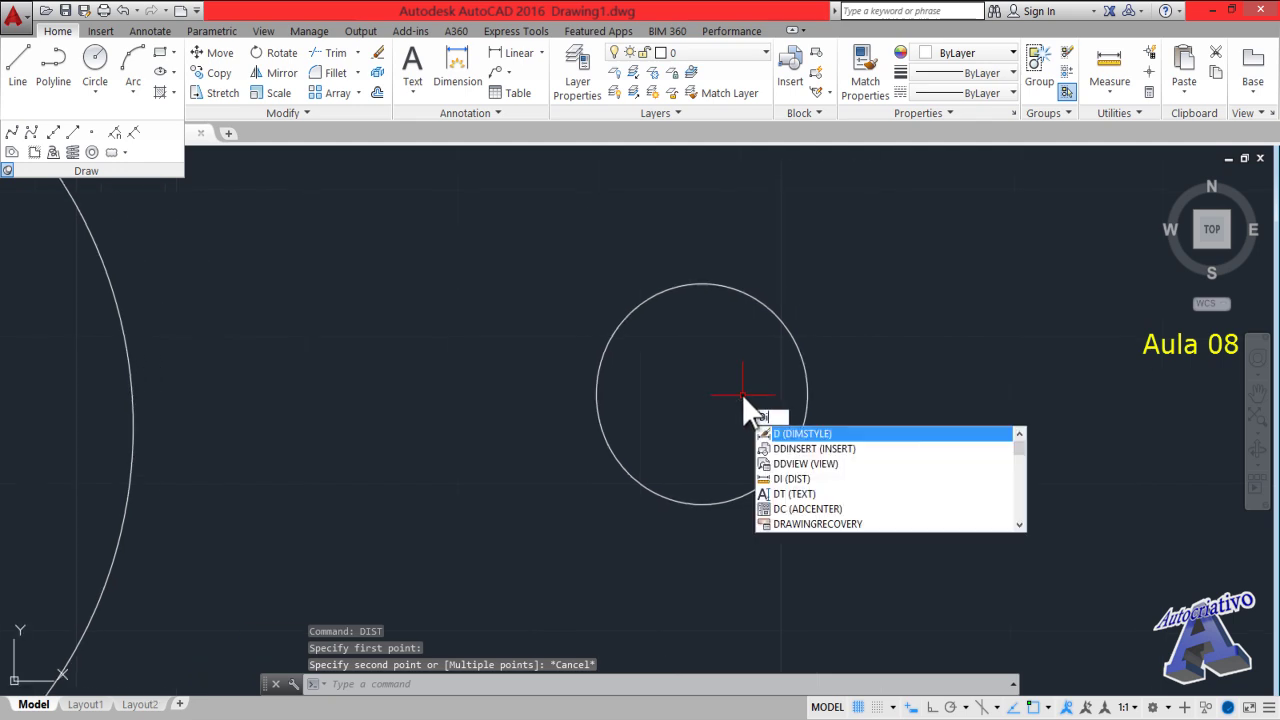
key("Return")
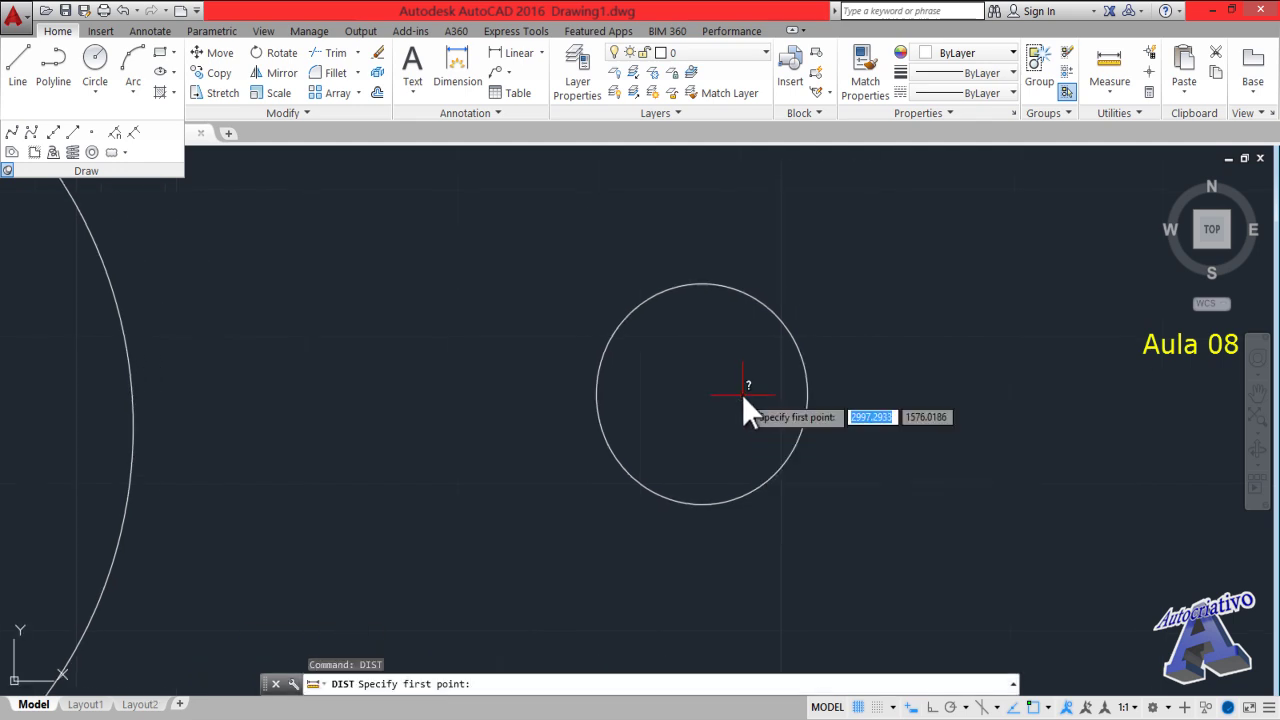
left_click(596, 390)
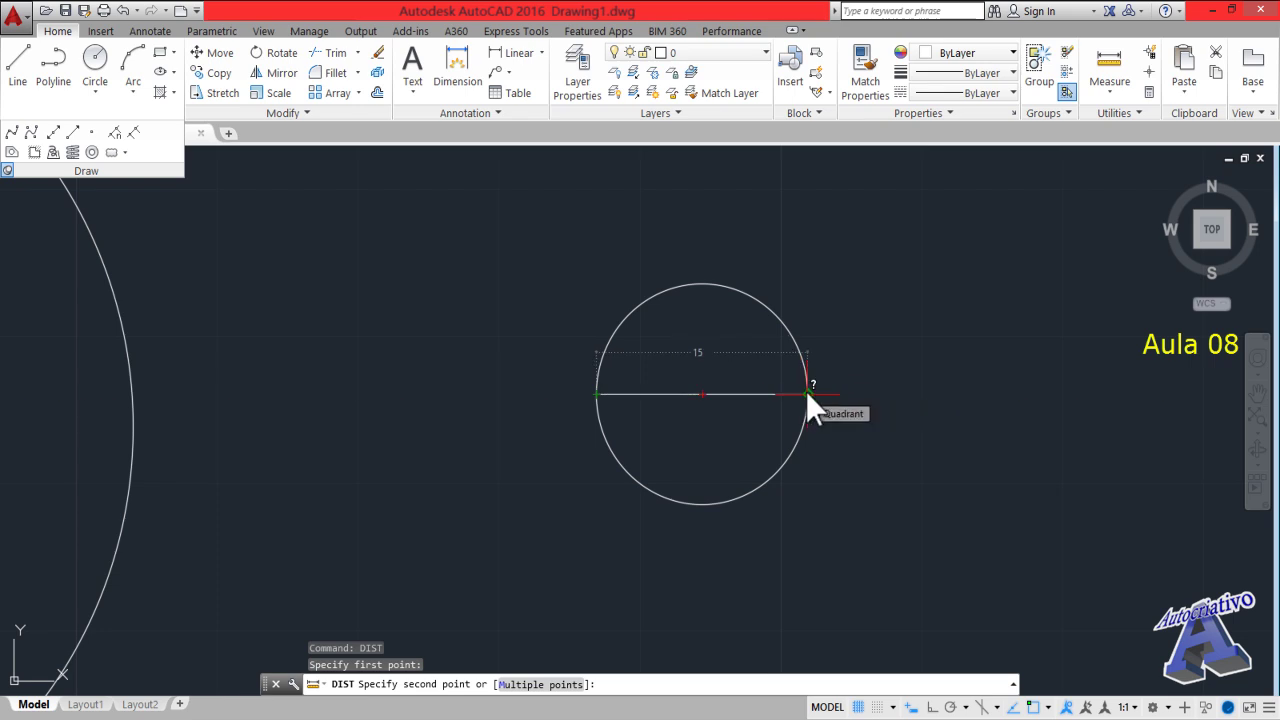
key("Escape")
Draw a 2-Point circle from the large circle's right quadrant to the small circle's left quadrant
scroll(720, 394, "down", 5)
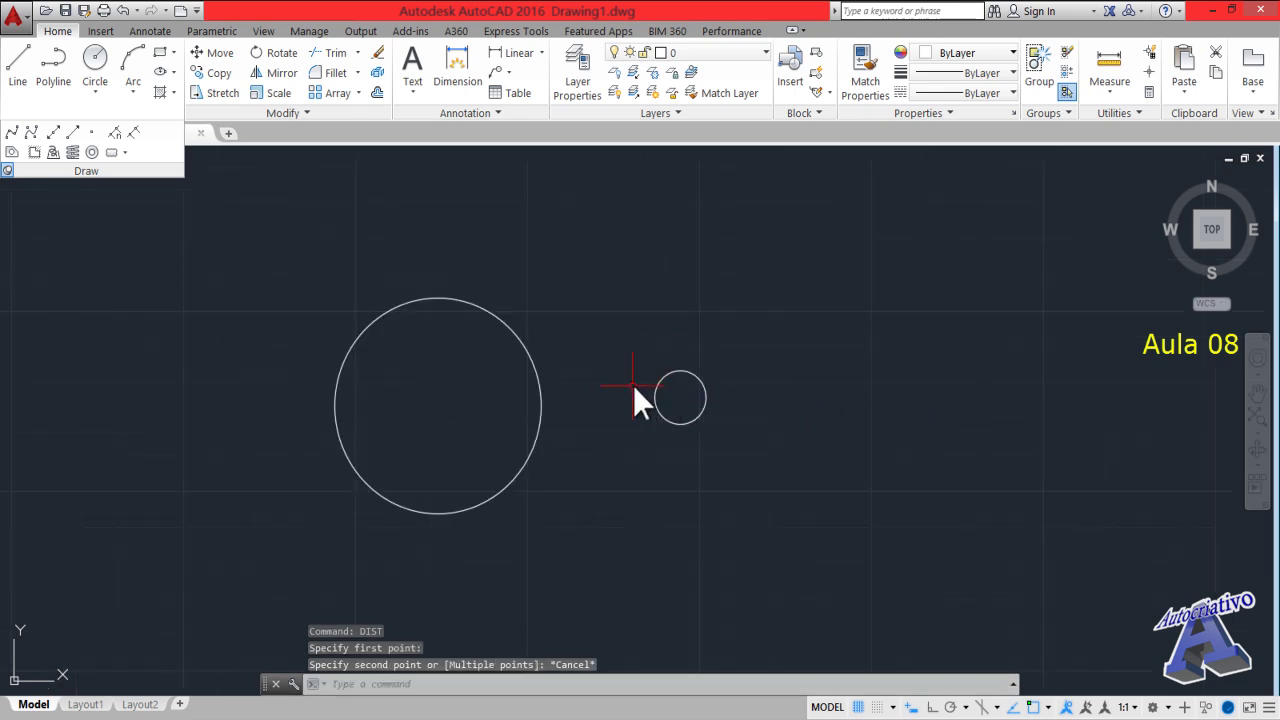
middle_click_drag(633, 385, 516, 381)
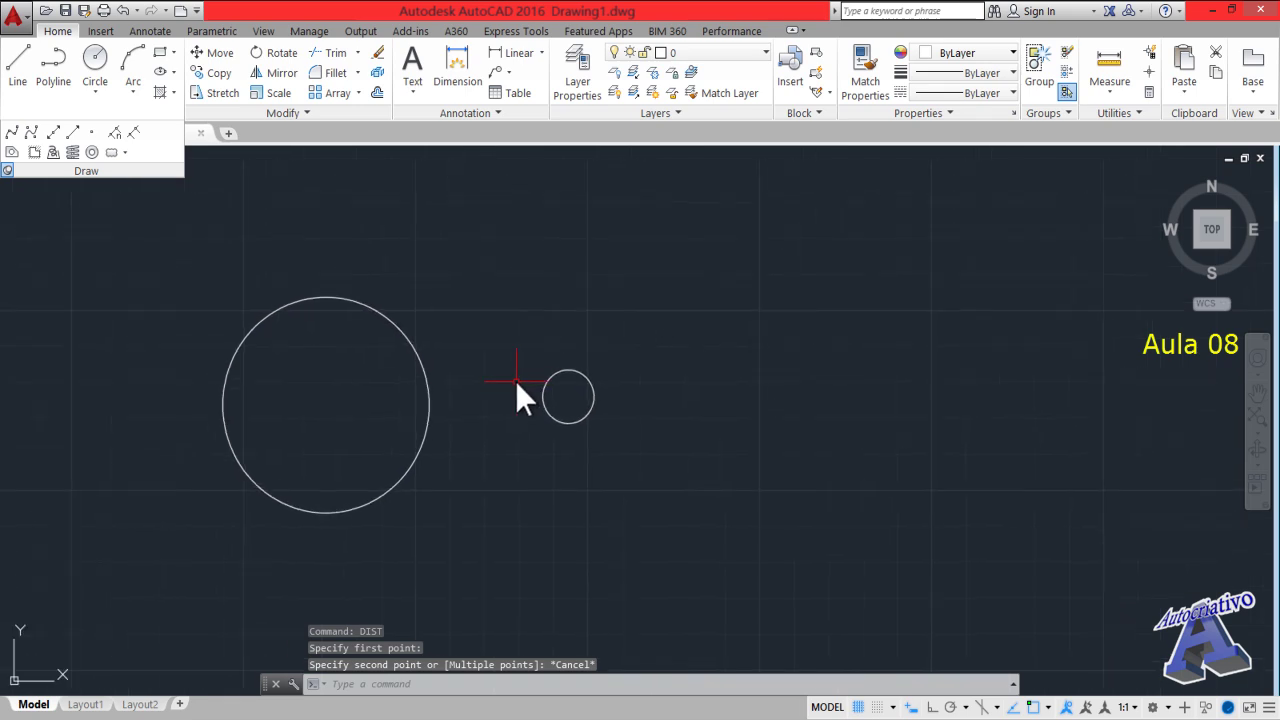
left_click(88, 91)
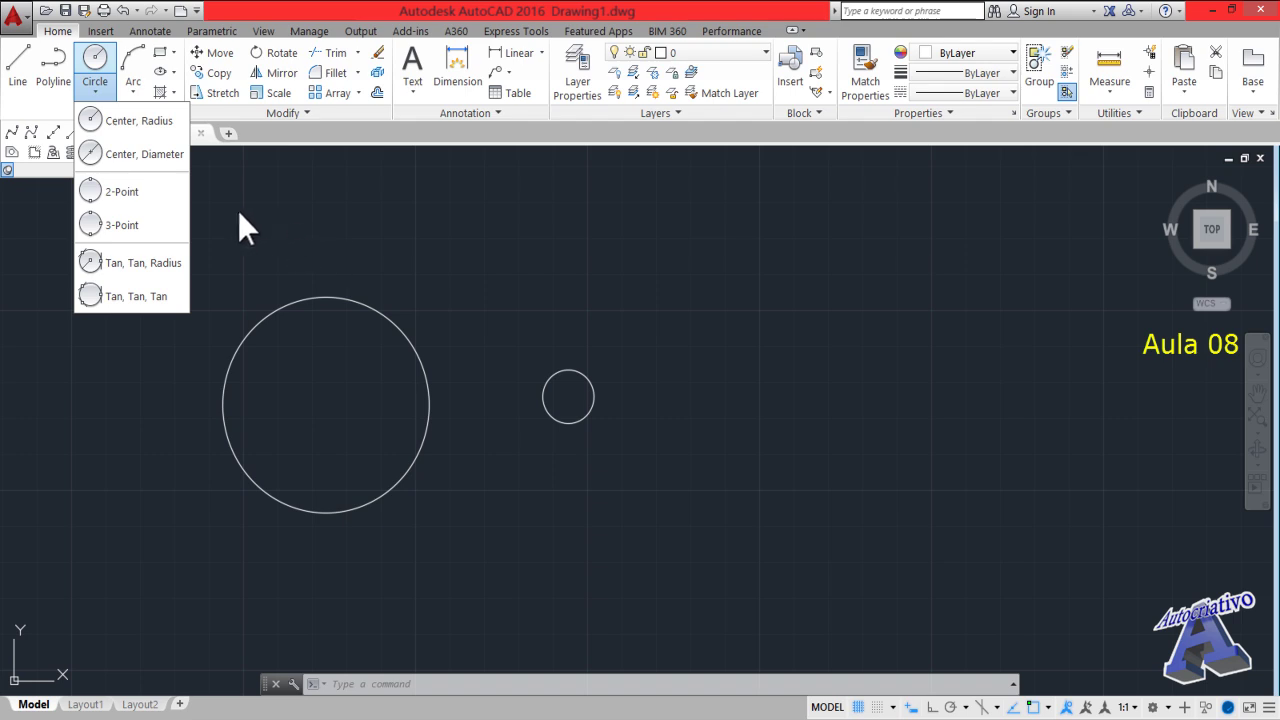
left_click(130, 193)
scroll(425, 389, "up", 4)
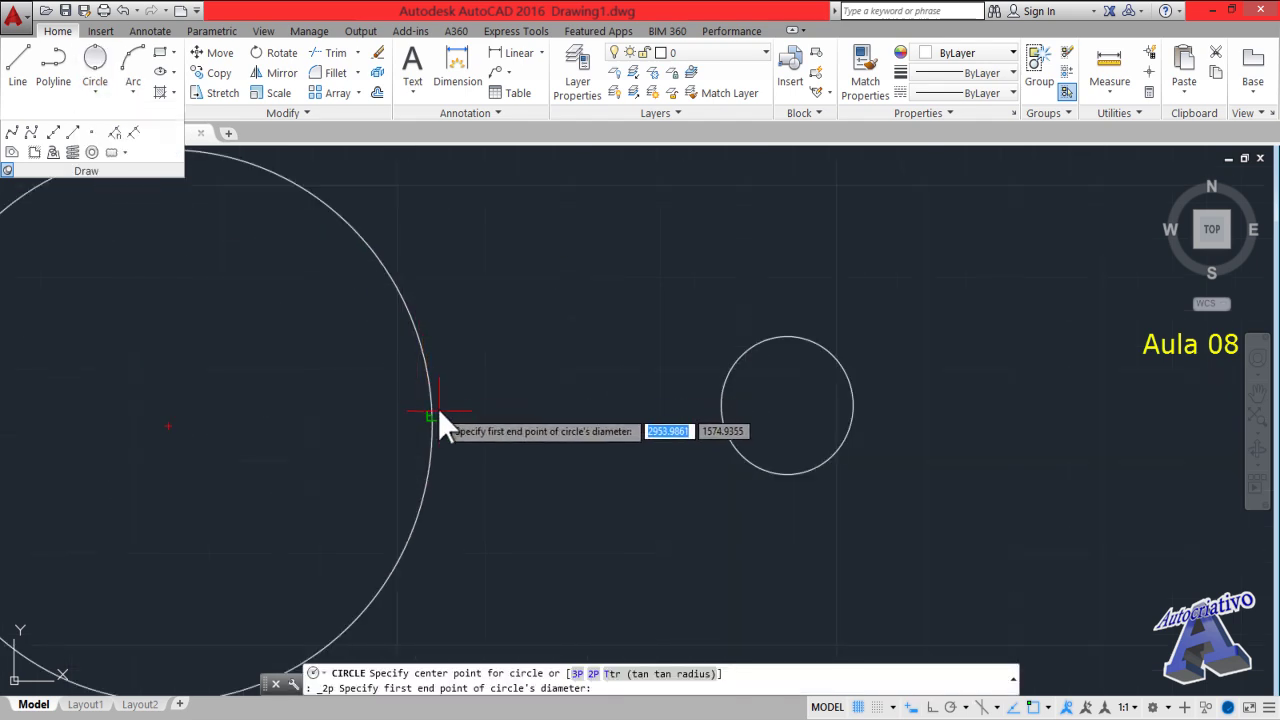
left_click(432, 413)
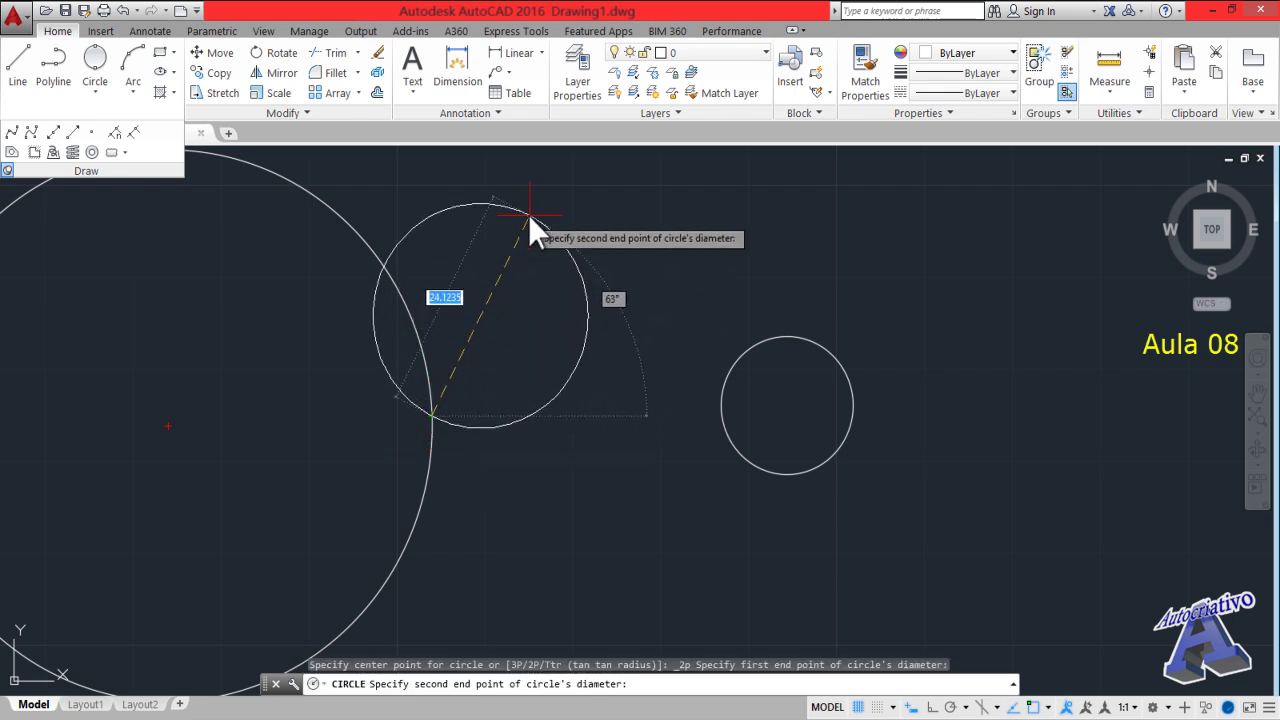
left_click(718, 408)
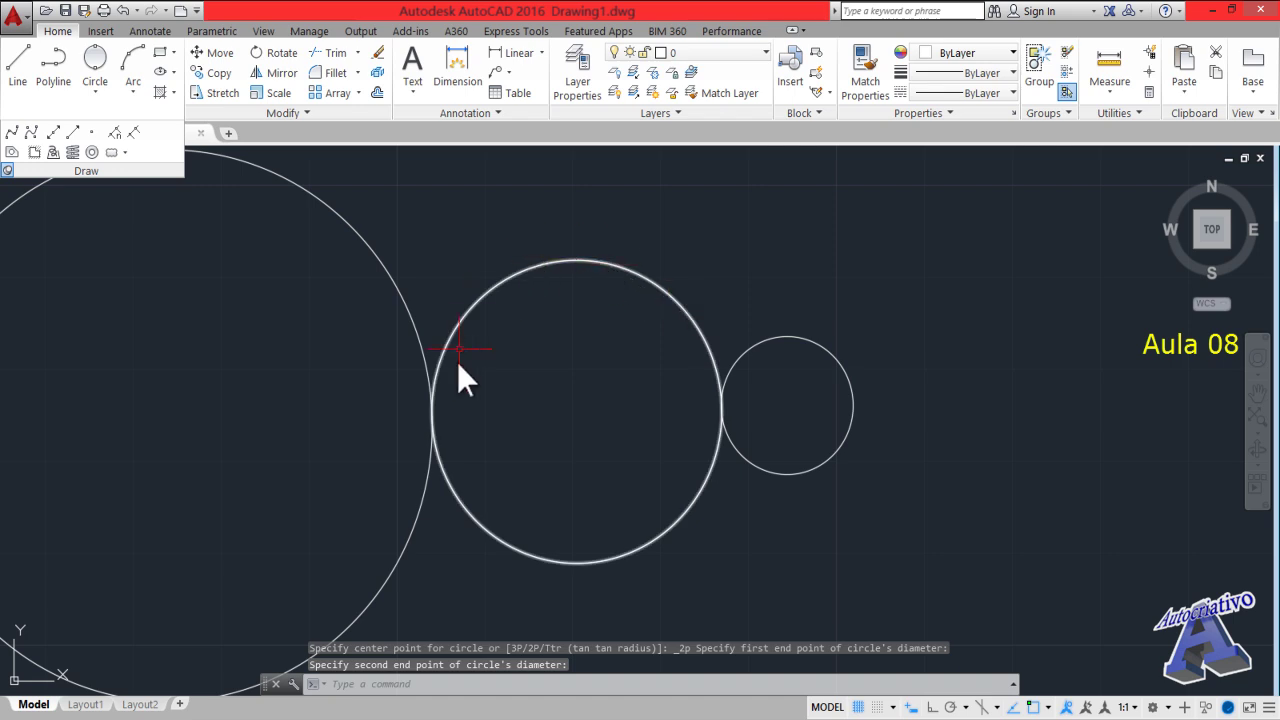
Erase the middle circle that touches the large and small circles
scroll(588, 445, "down", 3)
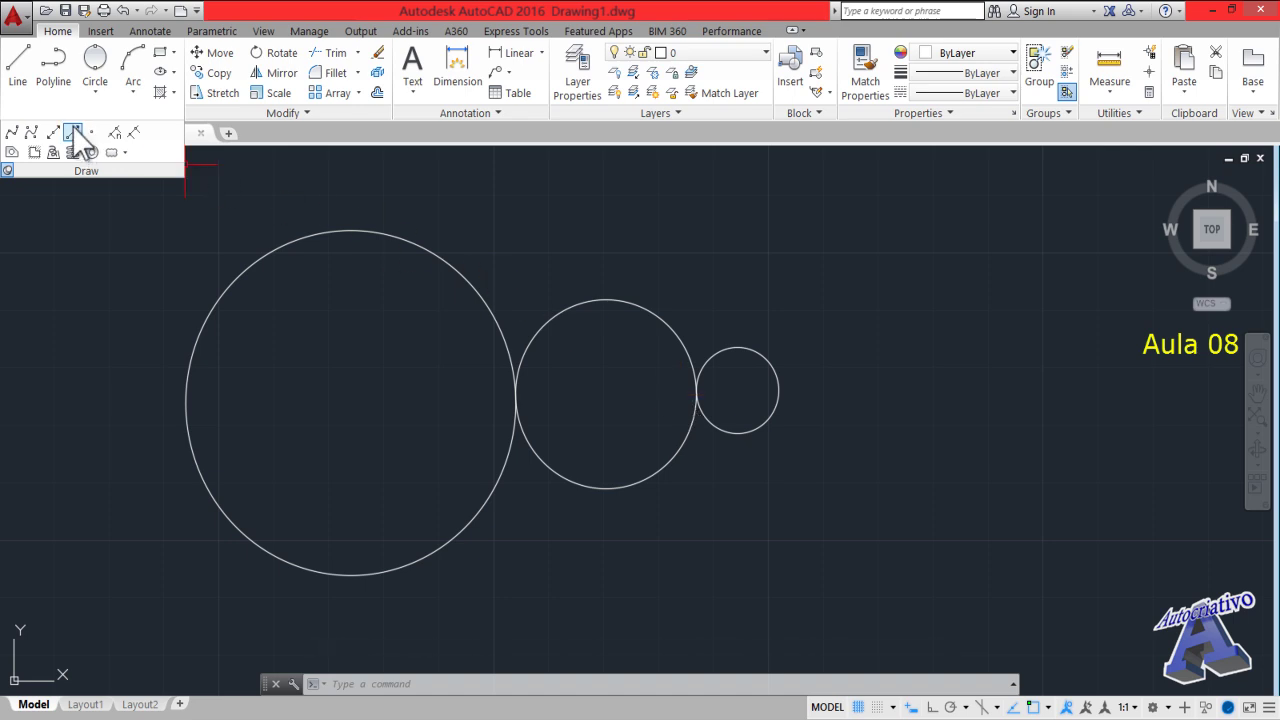
left_click(95, 88)
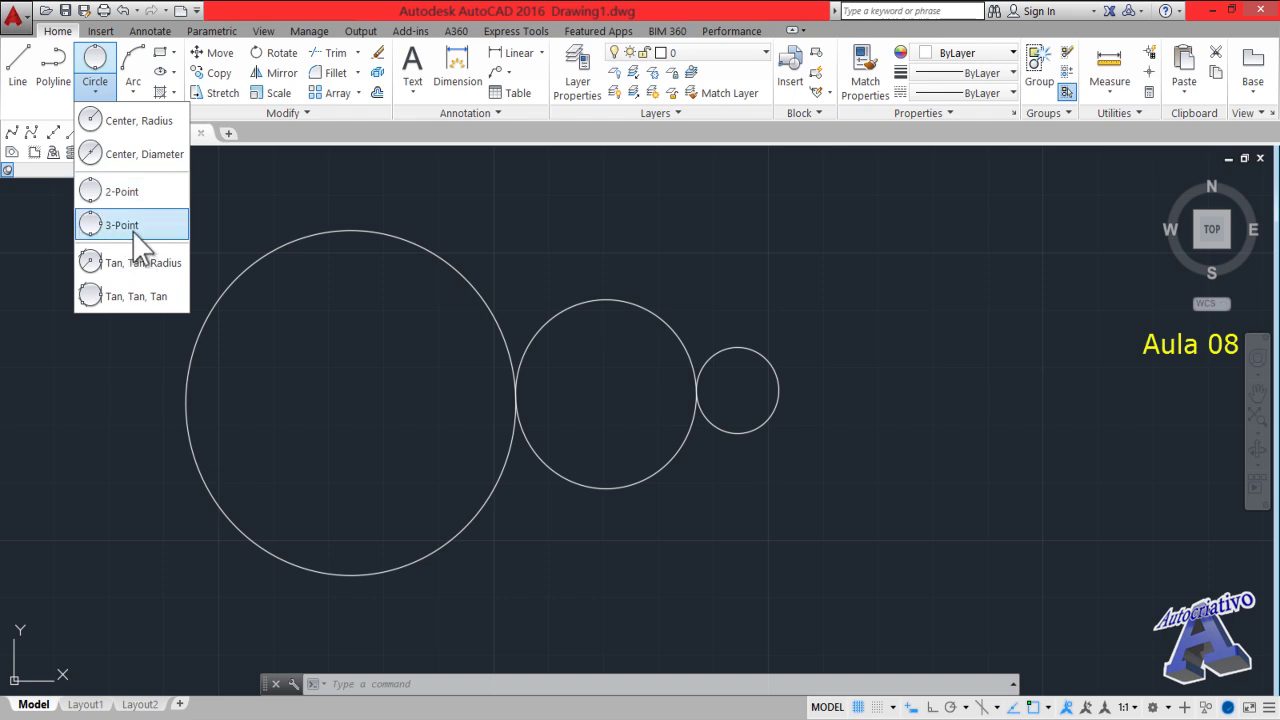
left_click(686, 471)
left_click(689, 486)
left_click(654, 454)
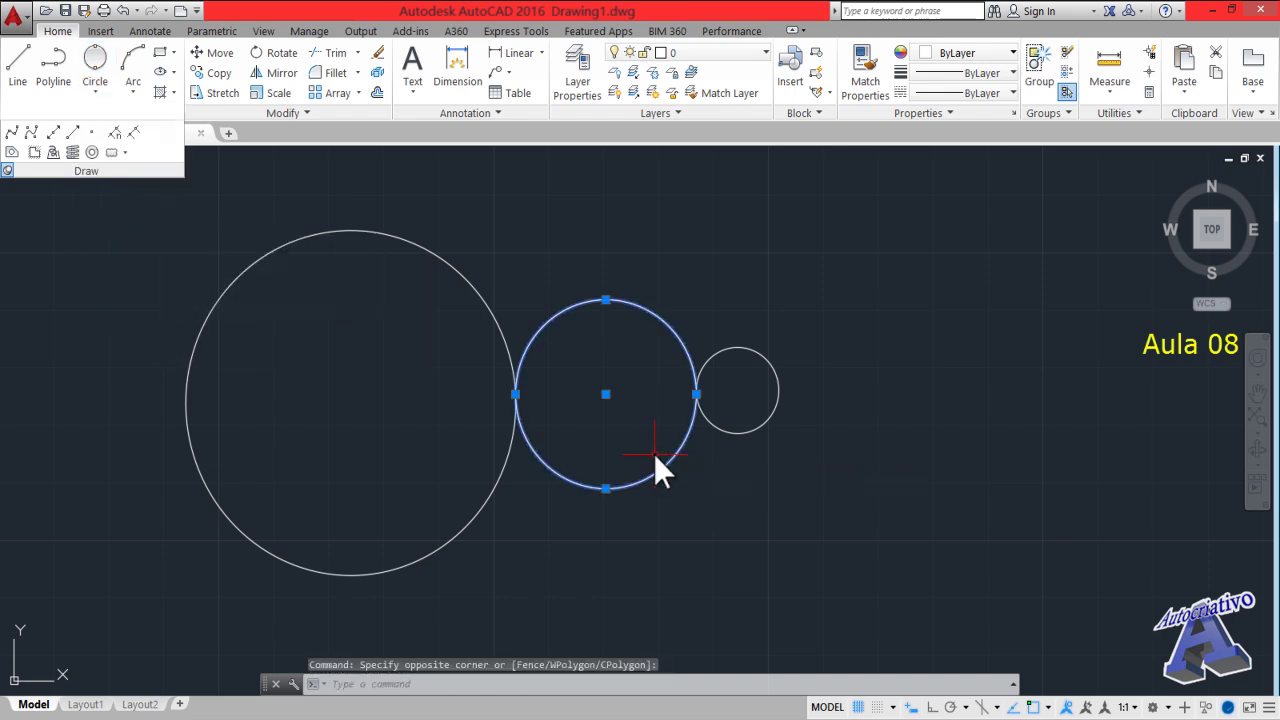
key("Delete")
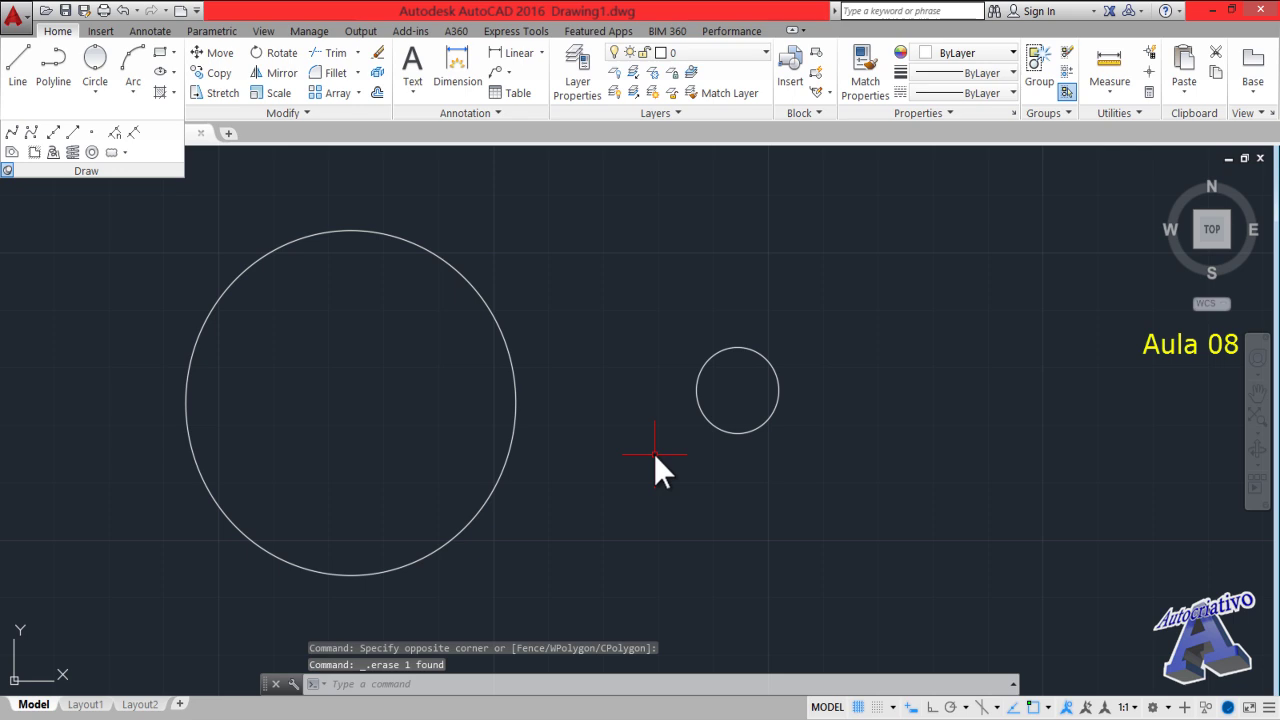
Draw a medium circle freehand by center and radius, below and between the large and small circles
type("c")
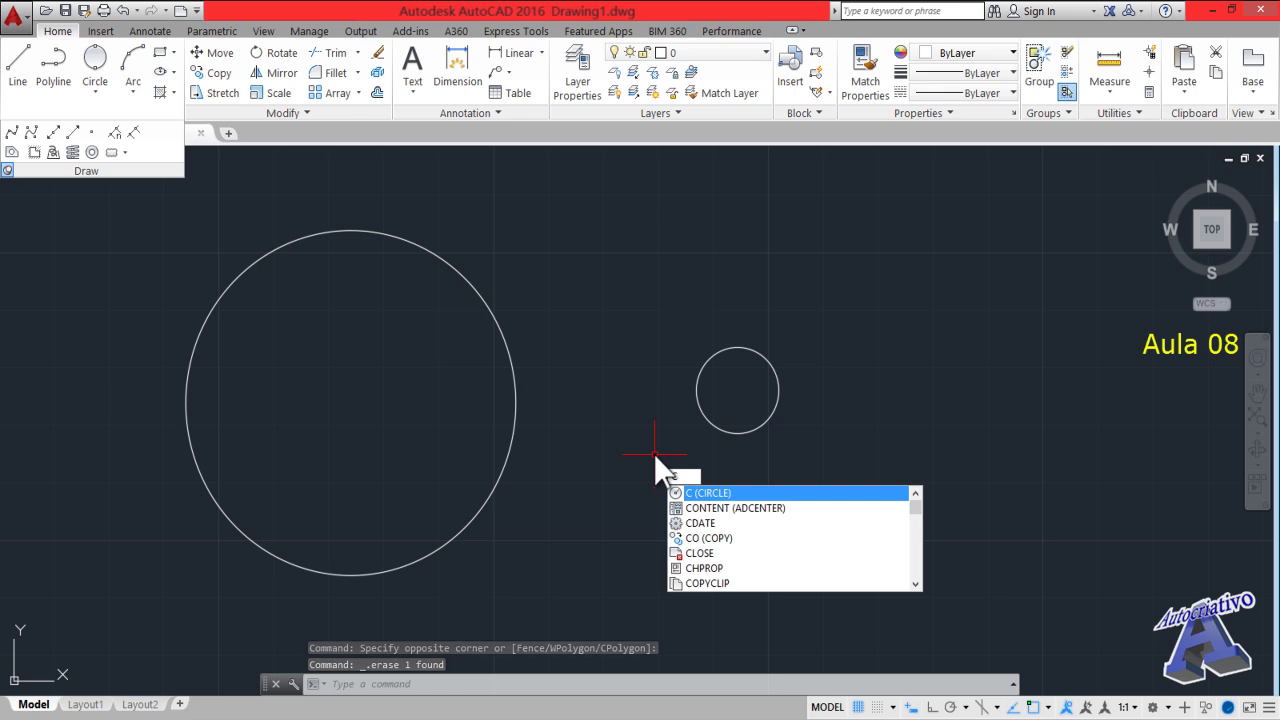
key("Return")
scroll(653, 456, "down", 2)
middle_click_drag(650, 470, 617, 380)
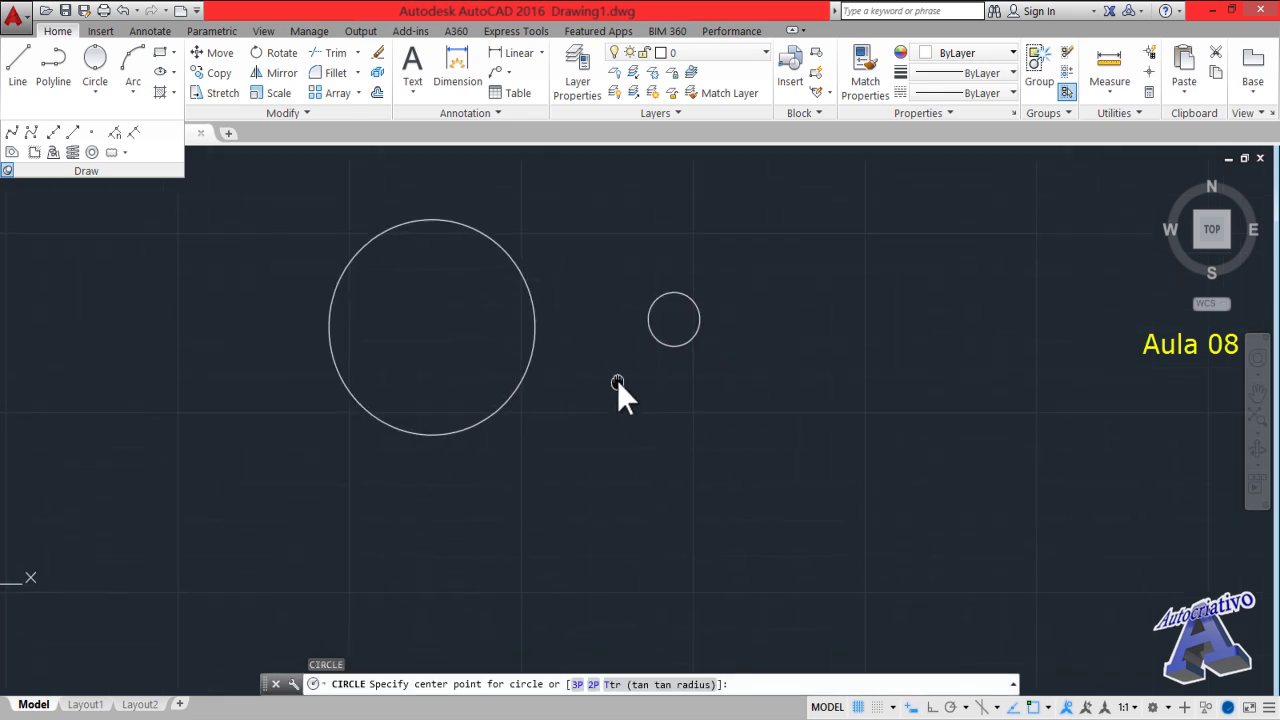
scroll(618, 416, "up", 4)
left_click(598, 563)
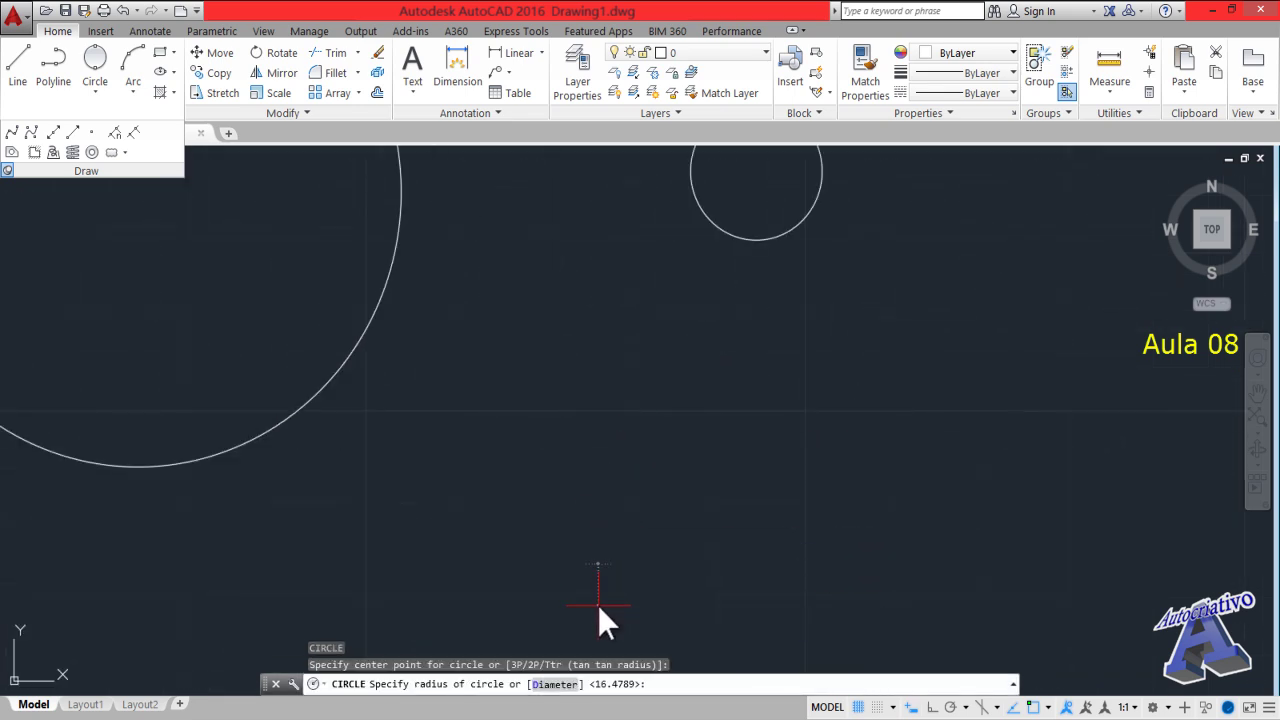
left_click(668, 494)
Draw a 3-Point circle through the large circle's right quadrant, the lower circle's top quadrant and the small circle's left quadrant
scroll(668, 490, "down", 3)
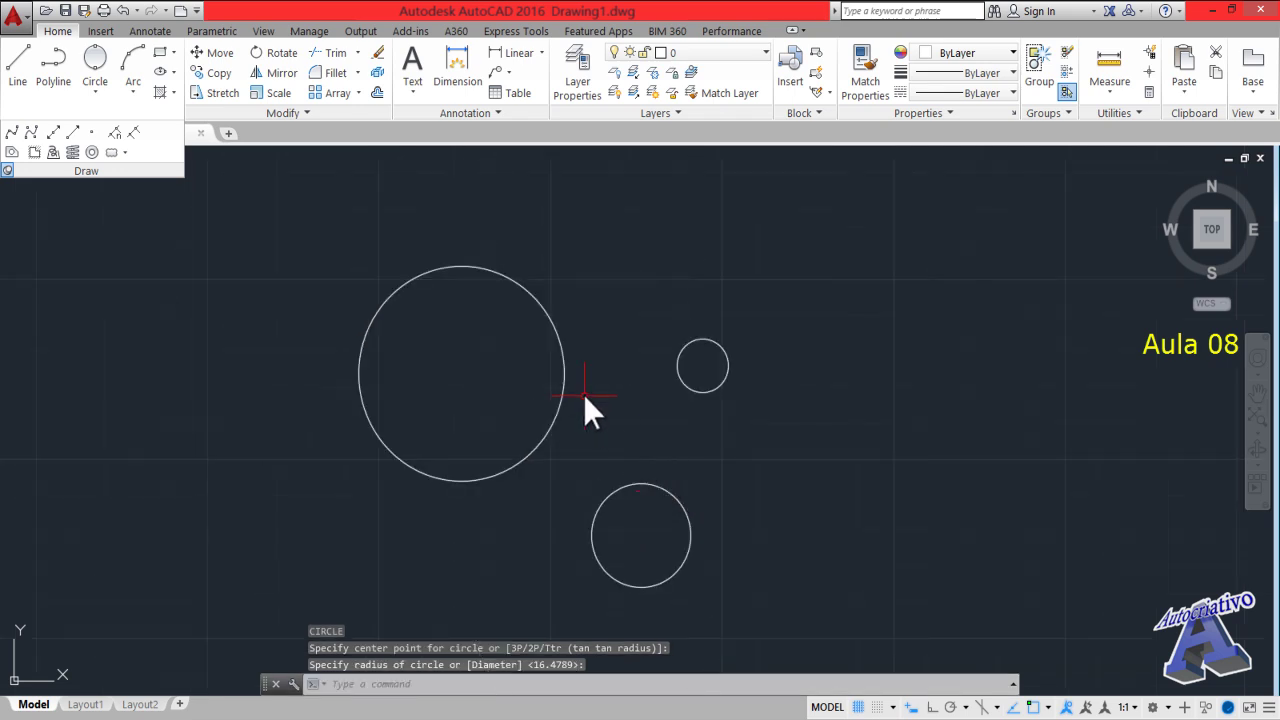
left_click(95, 86)
left_click(111, 225)
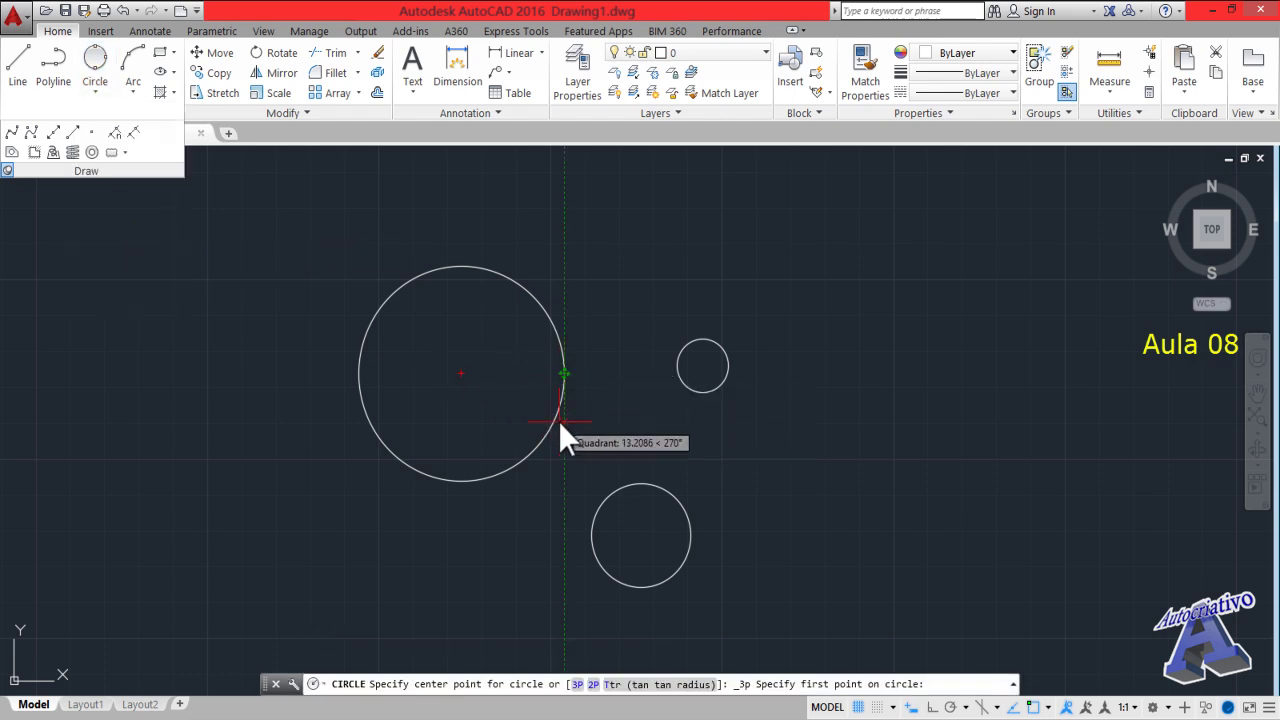
left_click(565, 373)
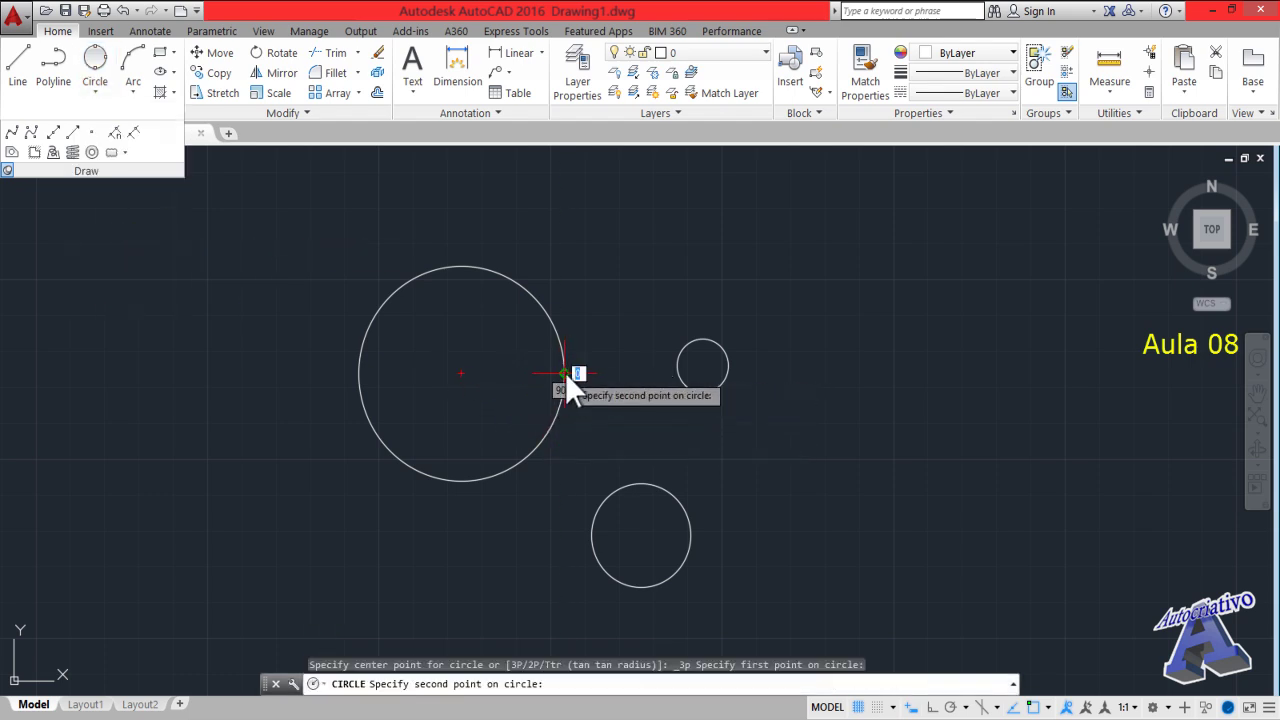
left_click(641, 485)
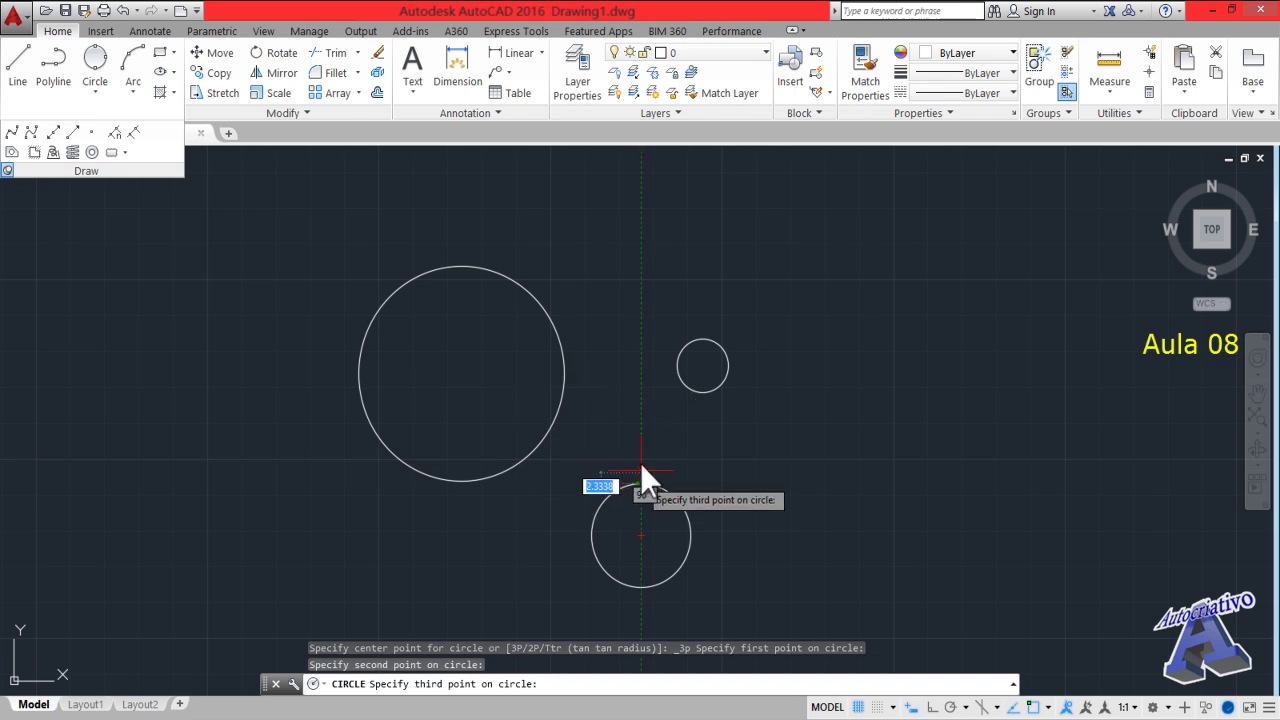
left_click(677, 369)
Erase the three-point circle lying between the other three circles
scroll(627, 453, "up", 2)
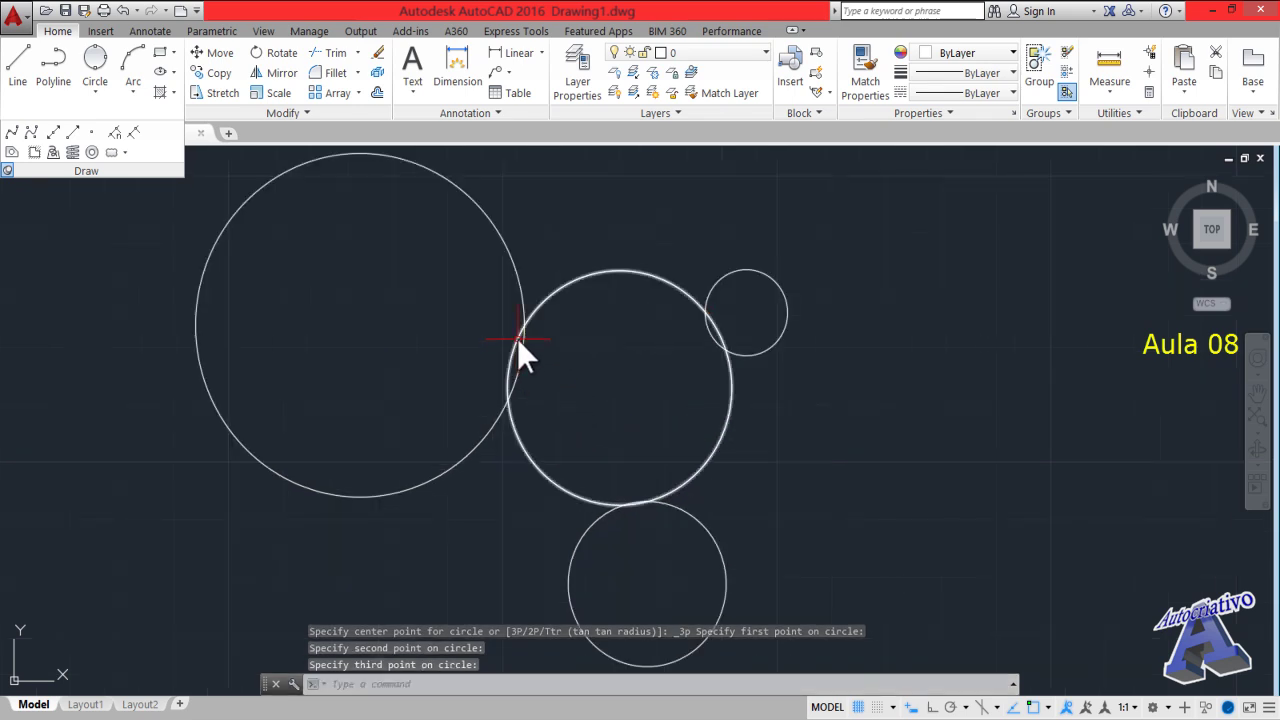
left_click(673, 303)
left_click(642, 267)
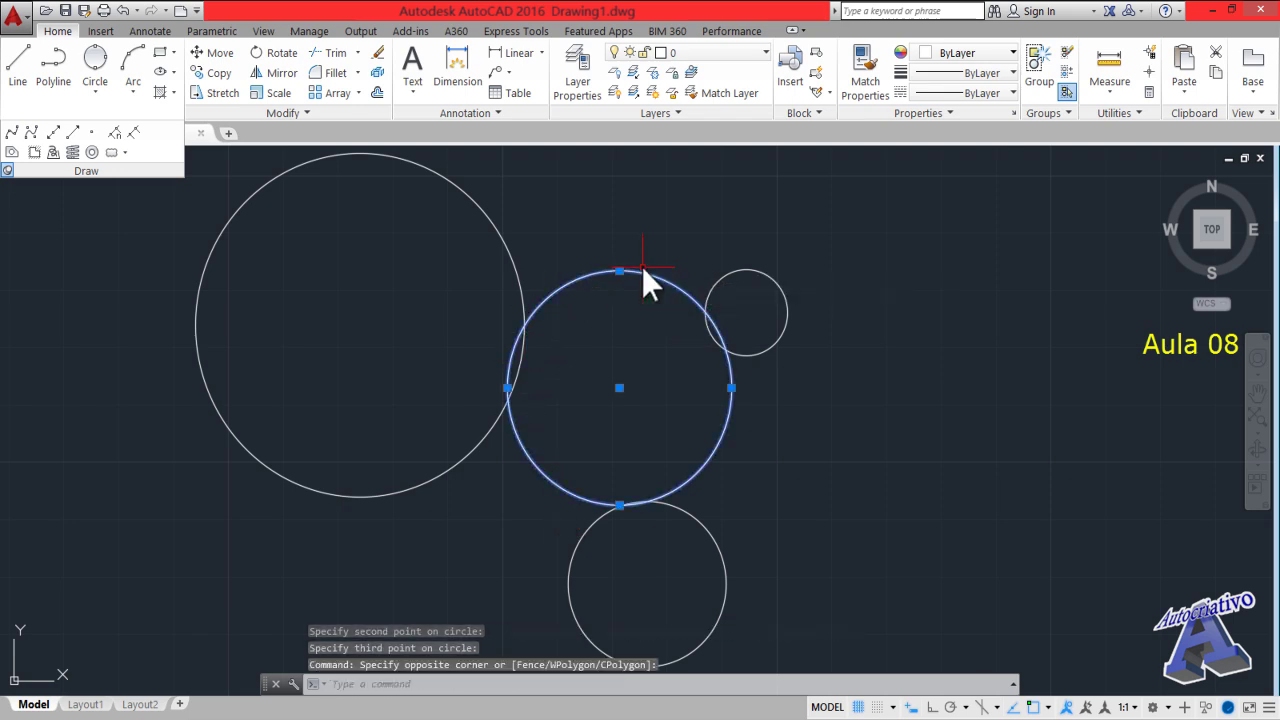
key("Delete")
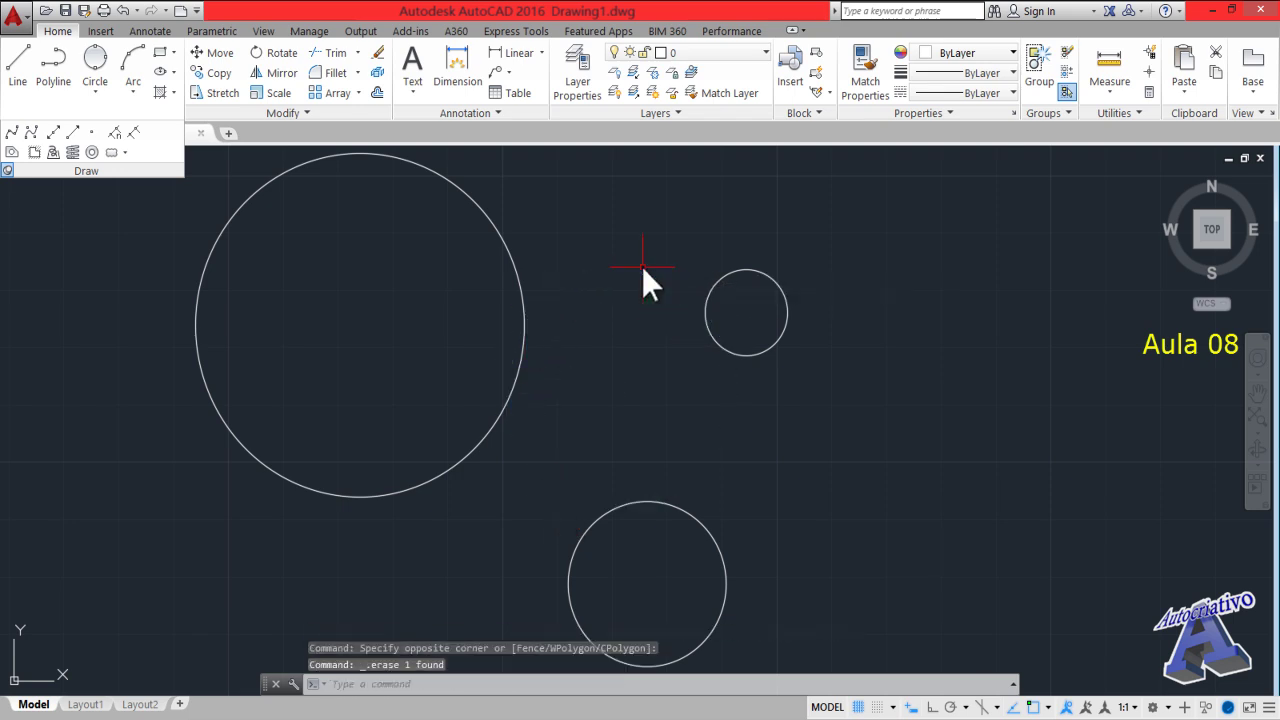
Draw a Tan, Tan, Radius circle of radius 18 tangent to the large and lower circles, reviewing the object snap settings before picking the tangents
left_click(96, 90)
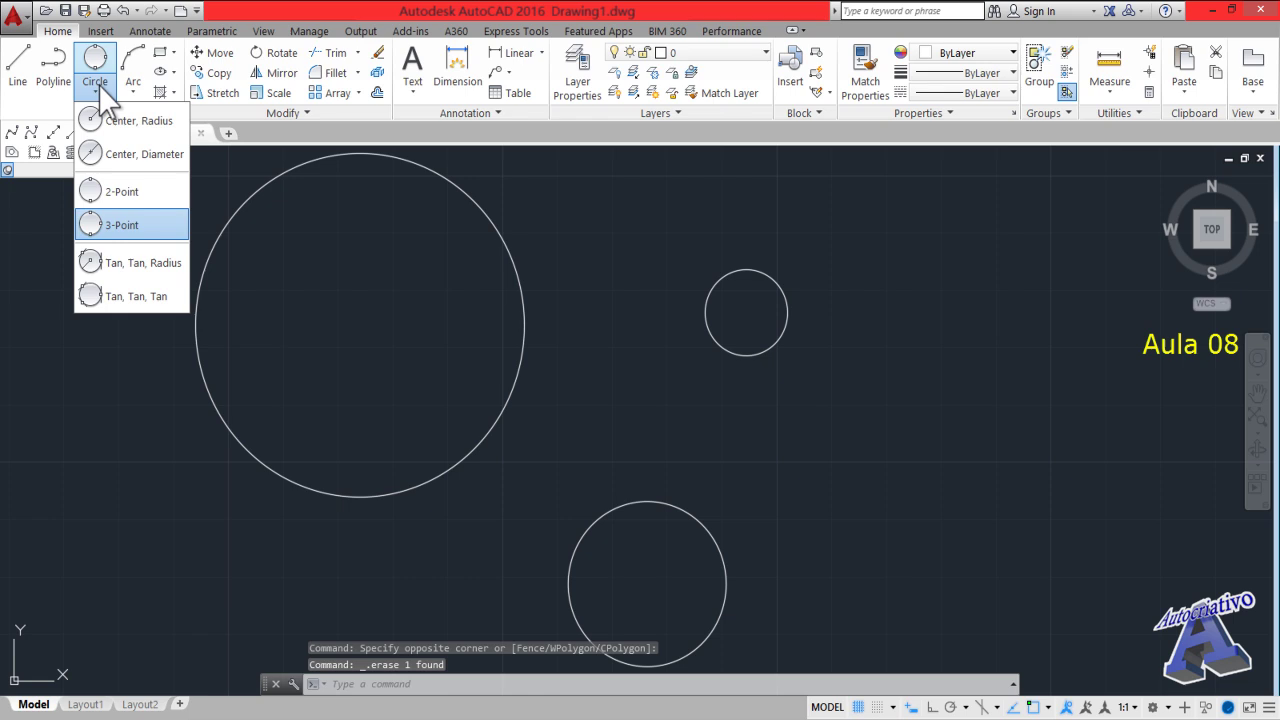
left_click(130, 263)
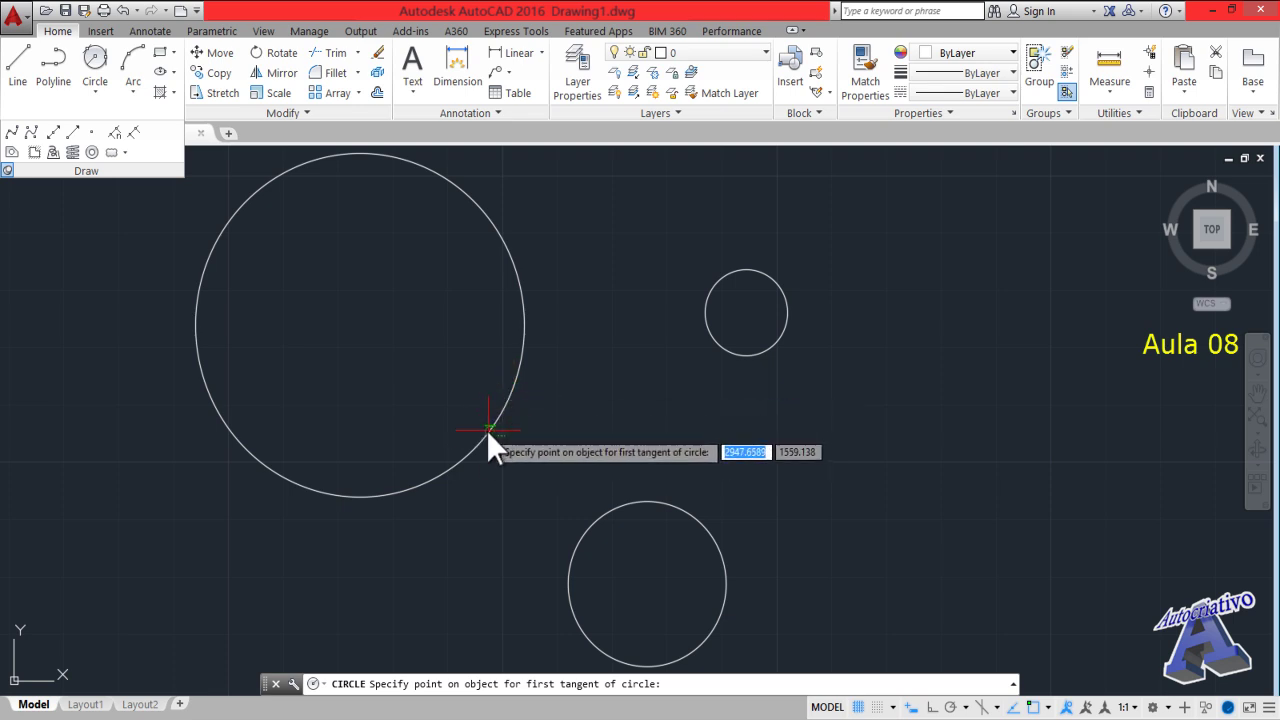
left_click(1048, 707)
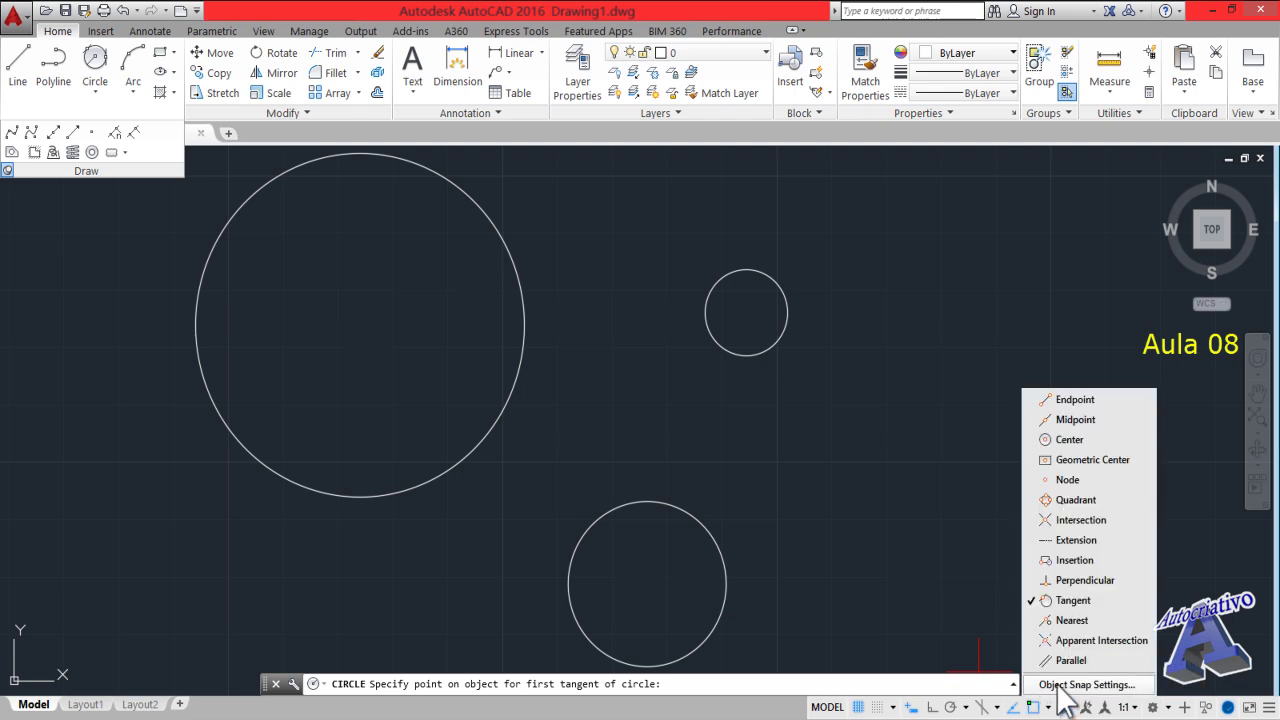
left_click(1097, 688)
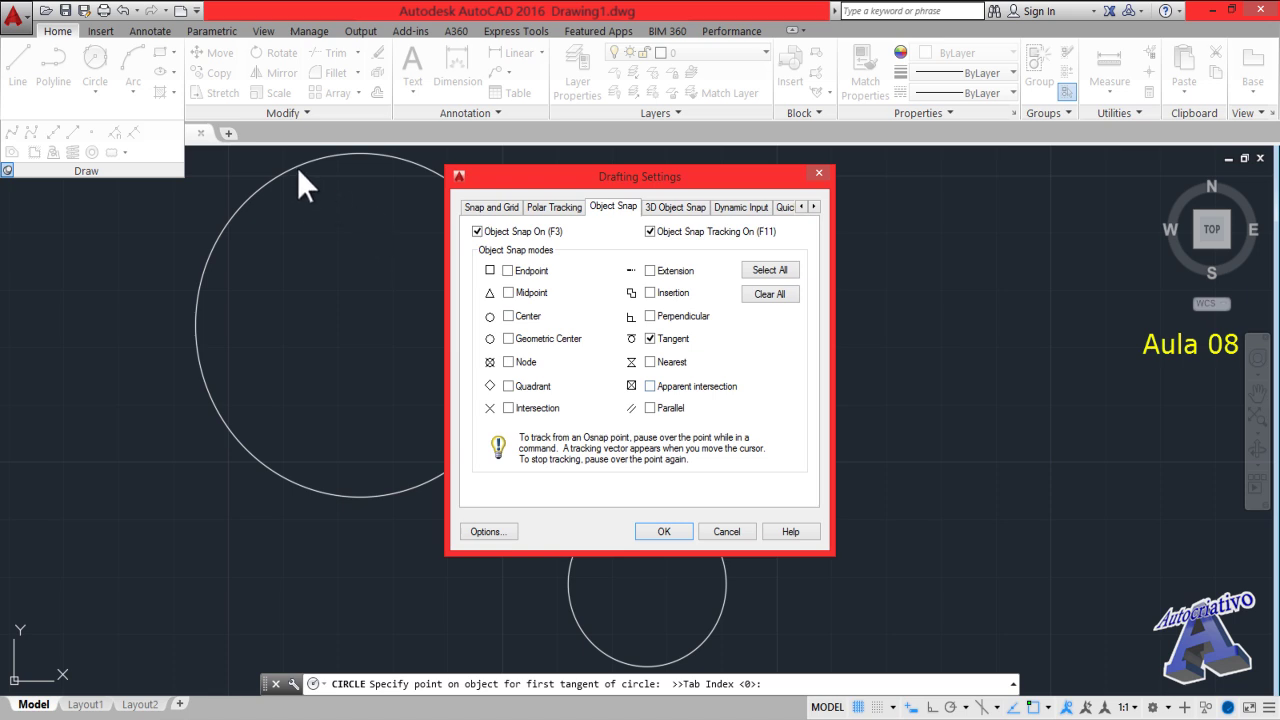
left_click(687, 534)
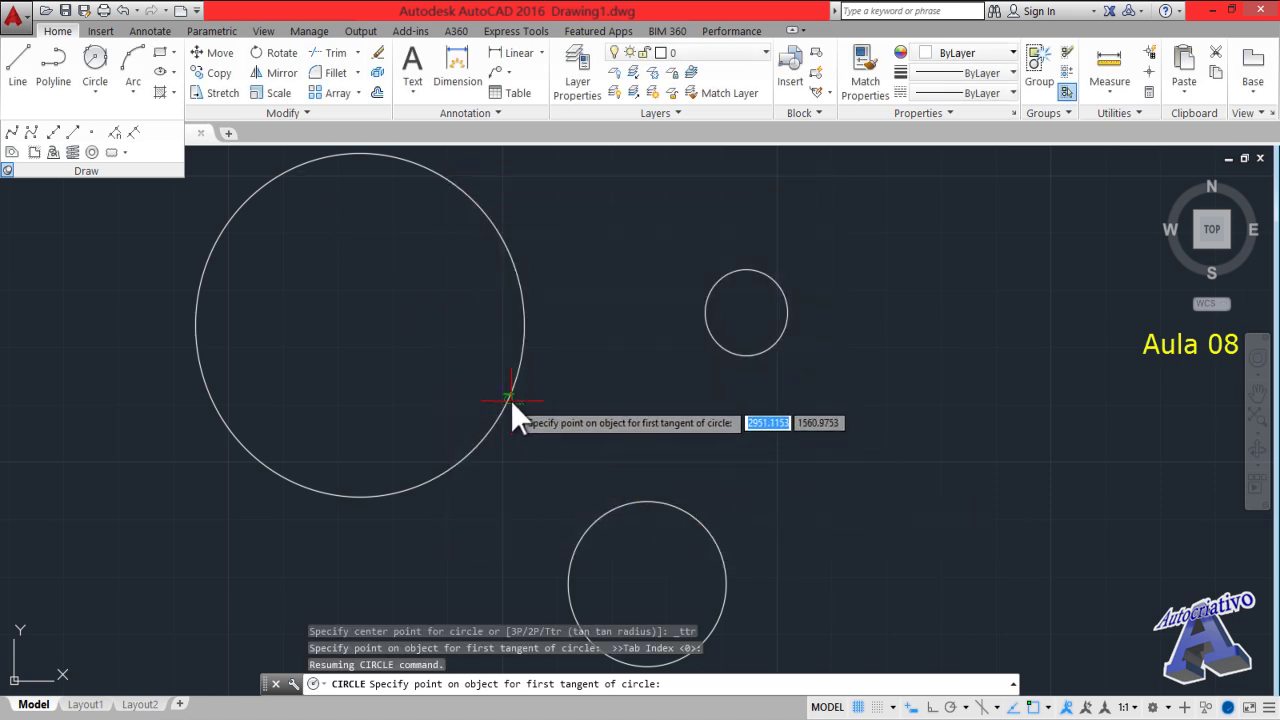
left_click(505, 410)
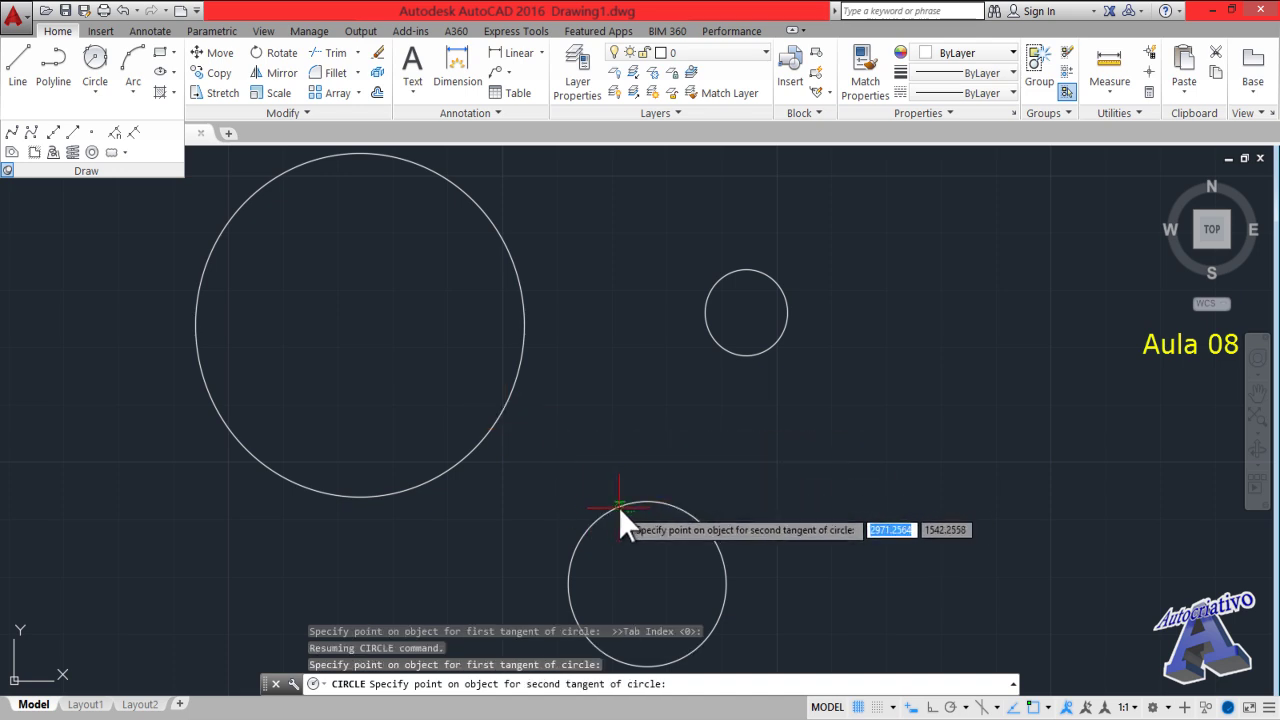
left_click(619, 508)
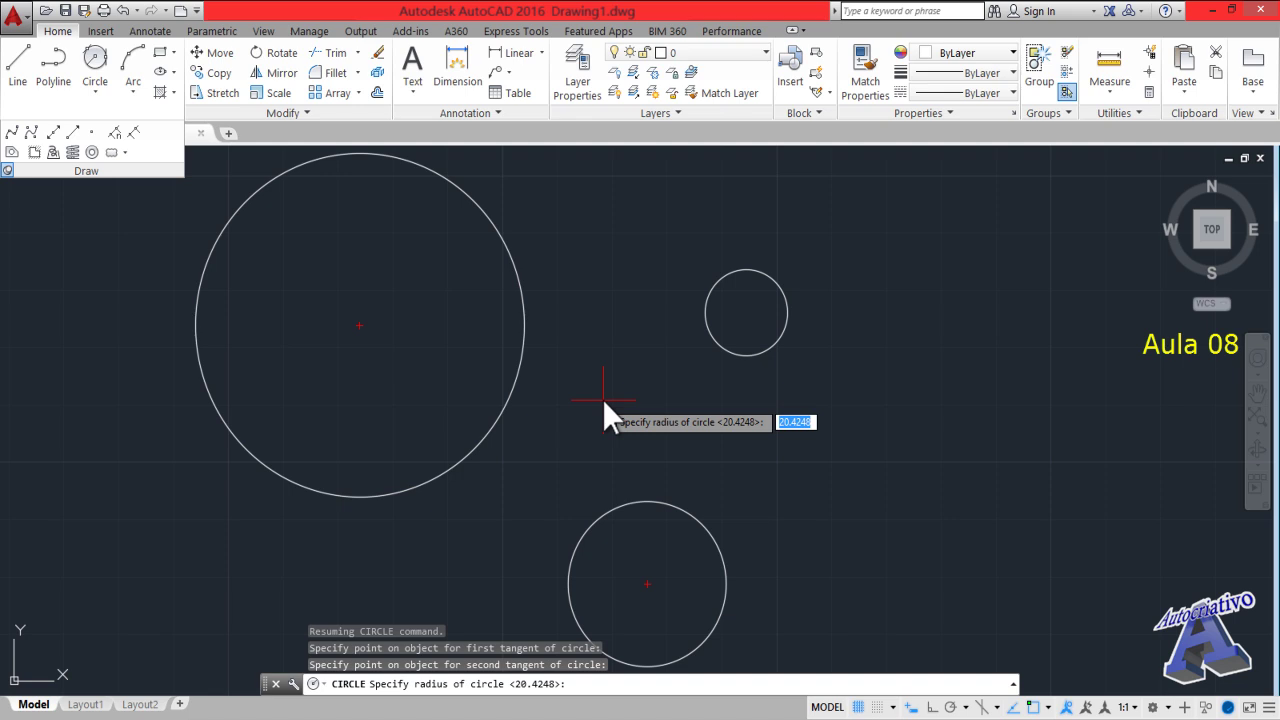
type("18")
key("Return")
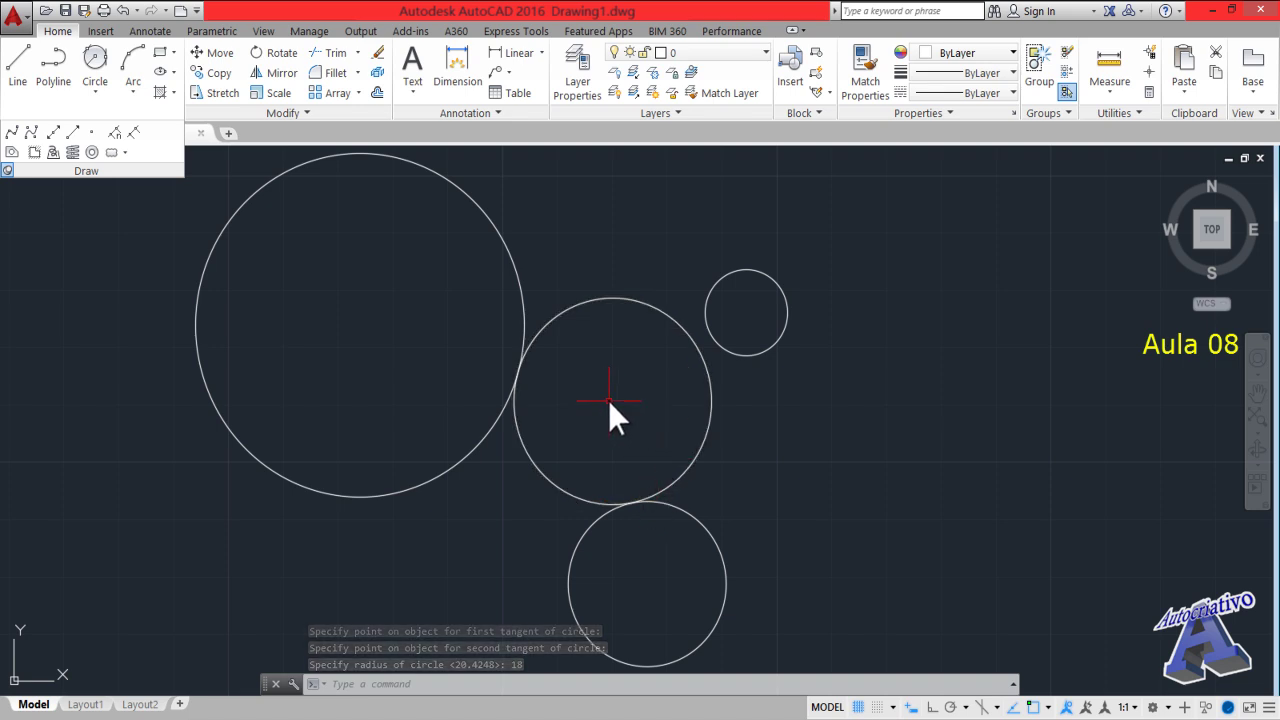
Erase the radius 18 circle tangent to the large and lower circles
left_click(729, 441)
left_click(695, 413)
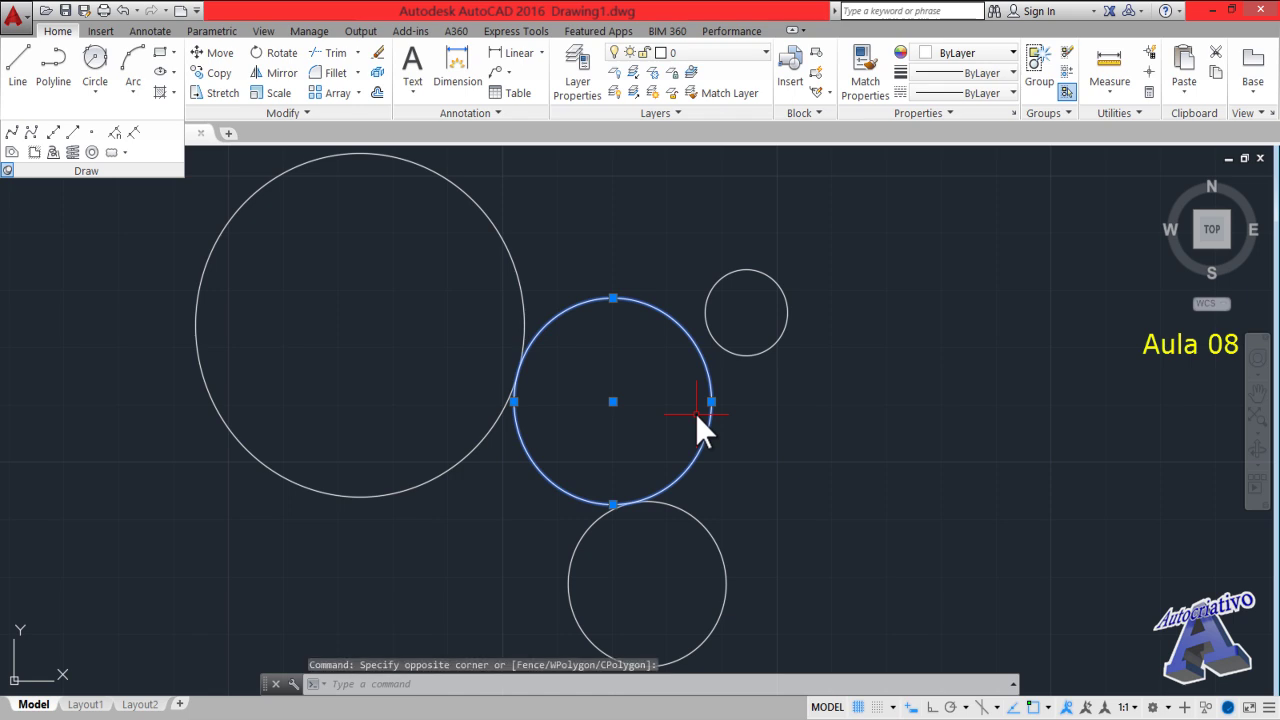
key("Delete")
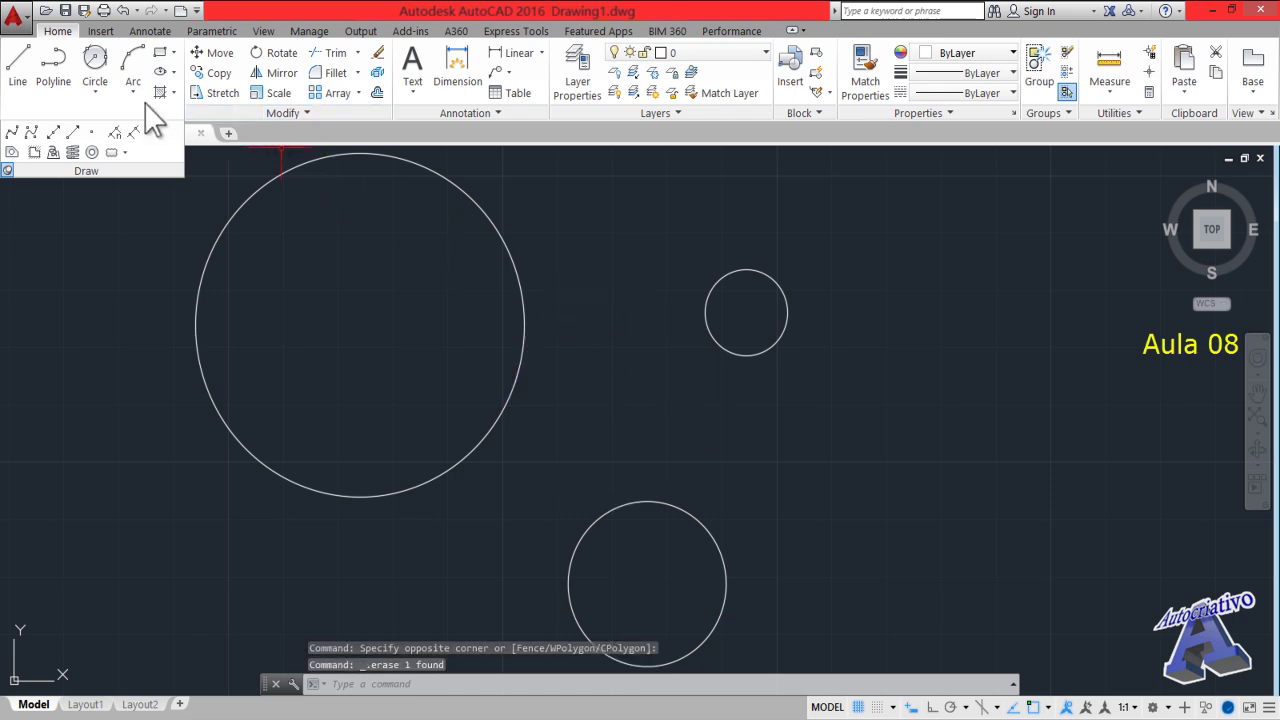
Draw a Tan, Tan, Tan circle tangent to the large circle, the lower circle and the small circle
left_click(96, 90)
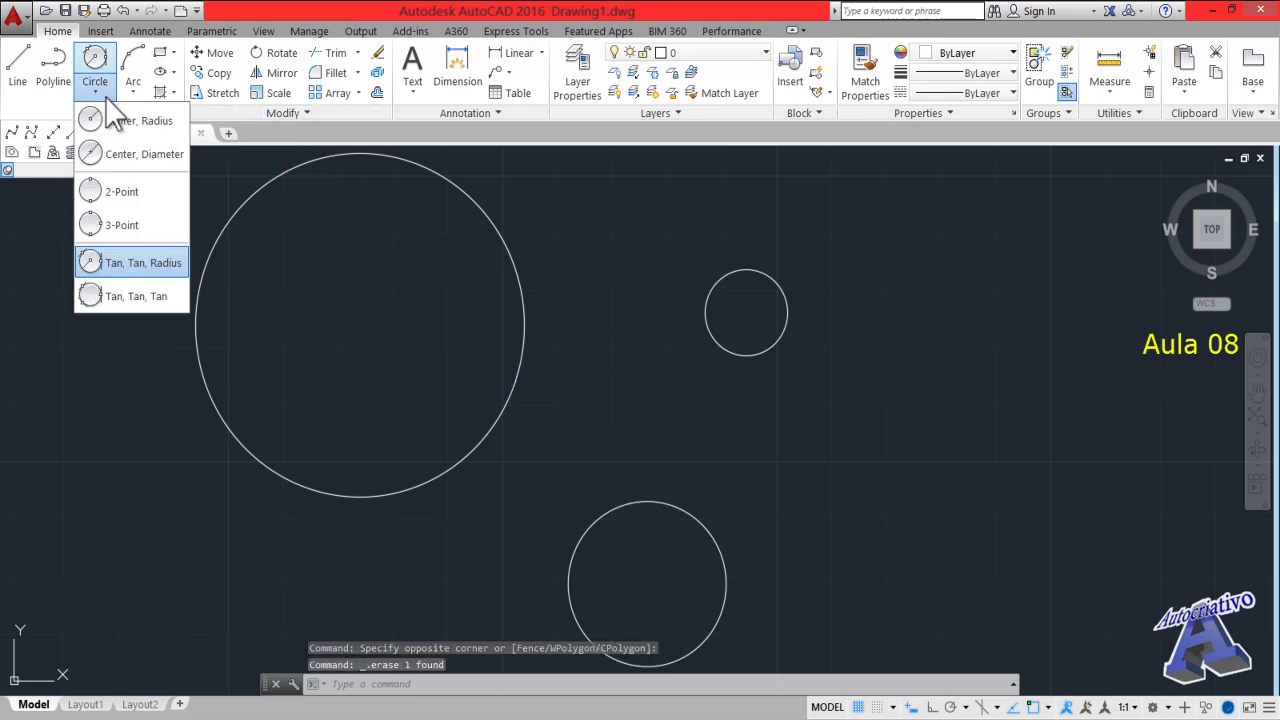
left_click(128, 297)
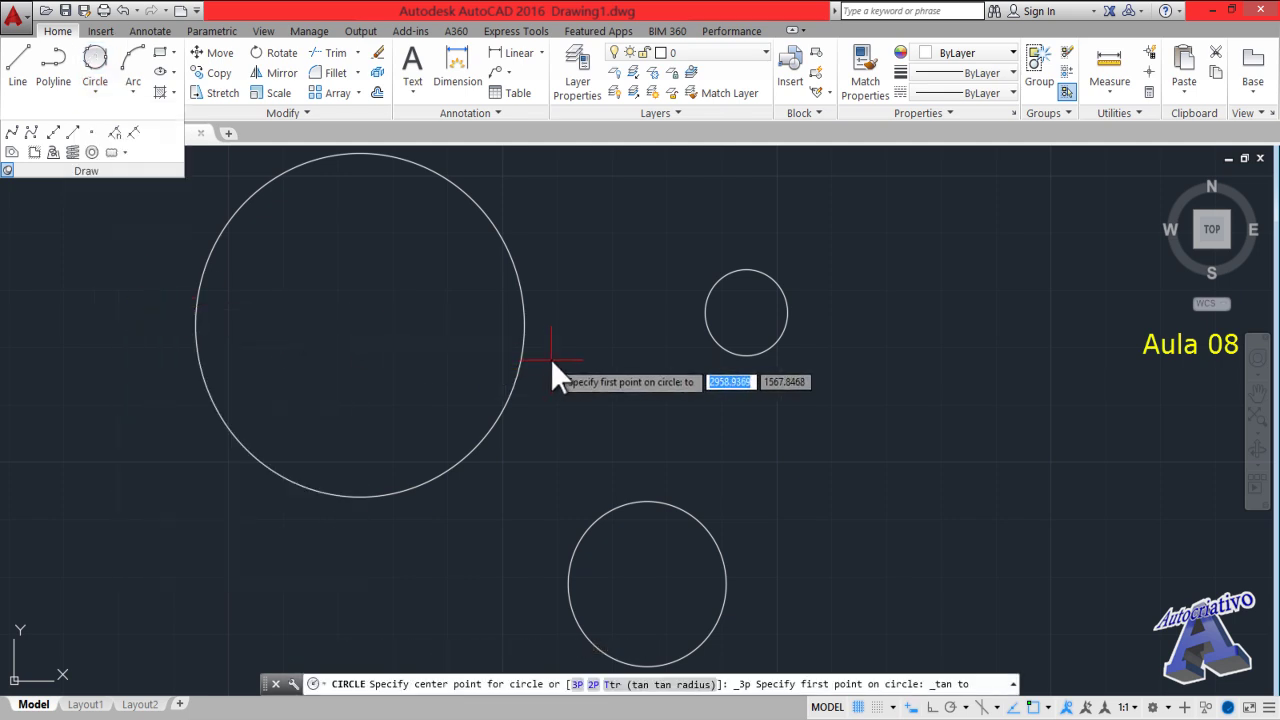
left_click(511, 393)
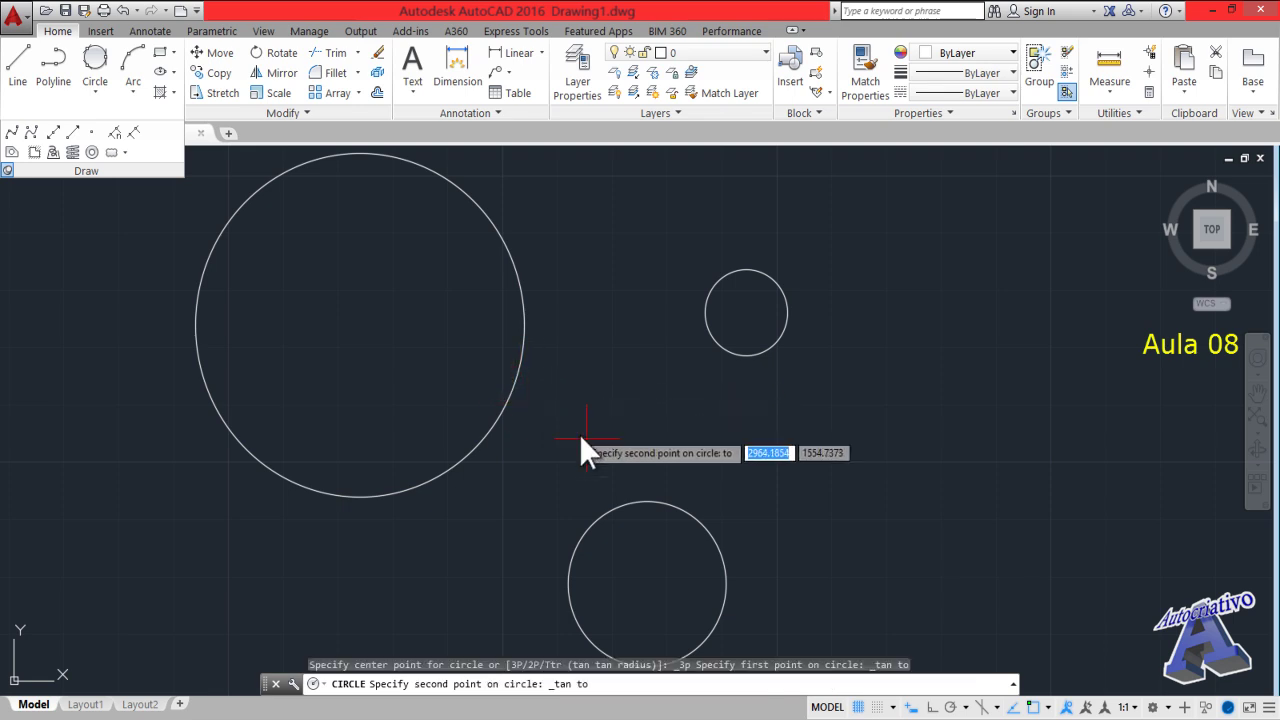
left_click(638, 502)
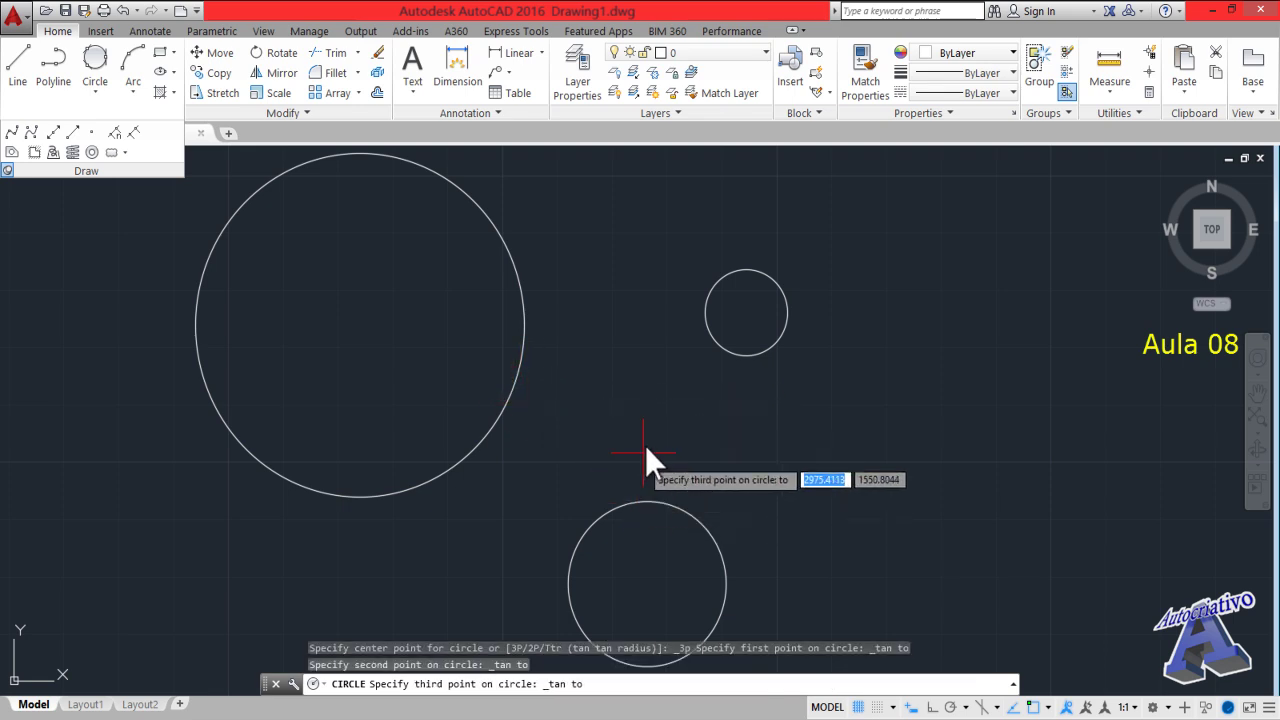
left_click(706, 328)
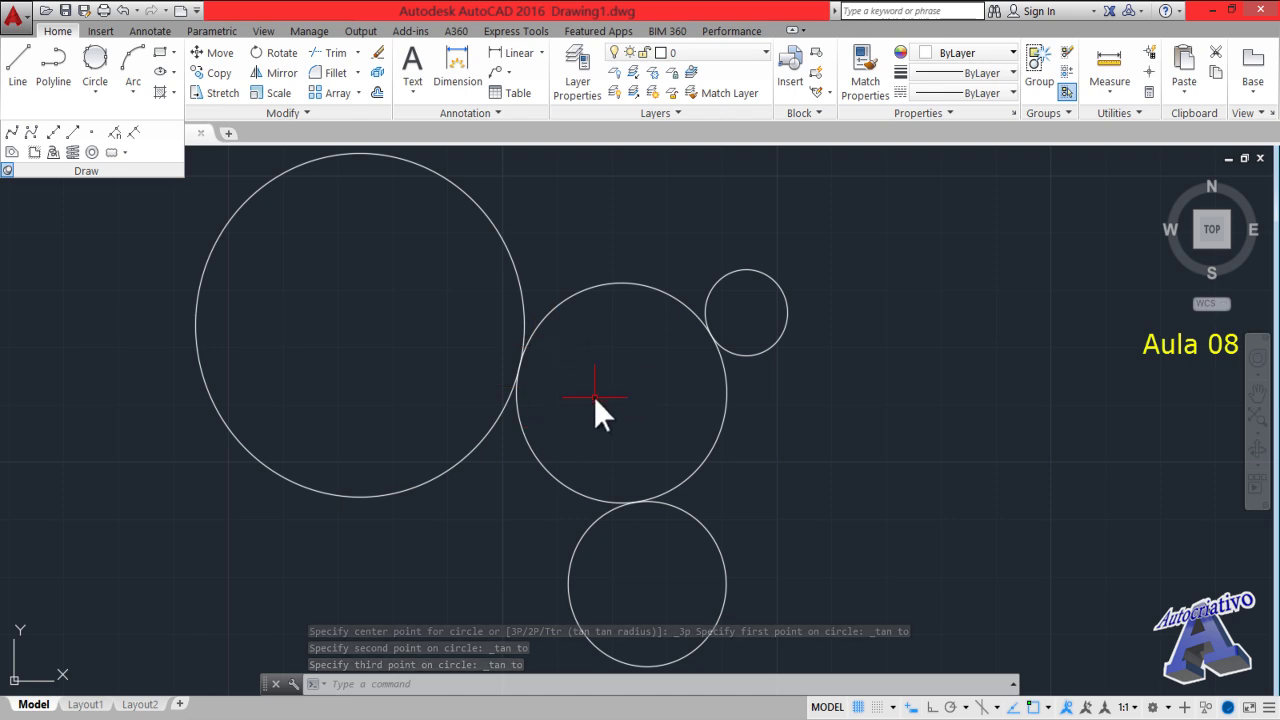
left_click(734, 472)
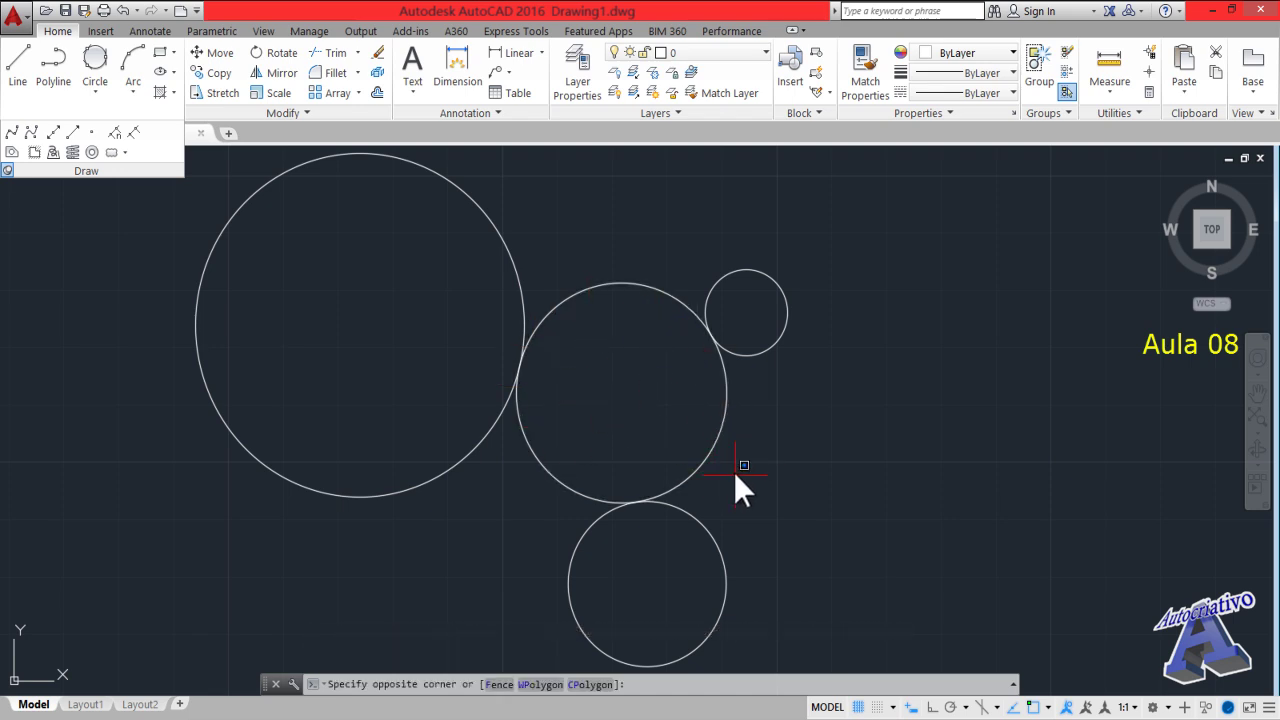
left_click(735, 453)
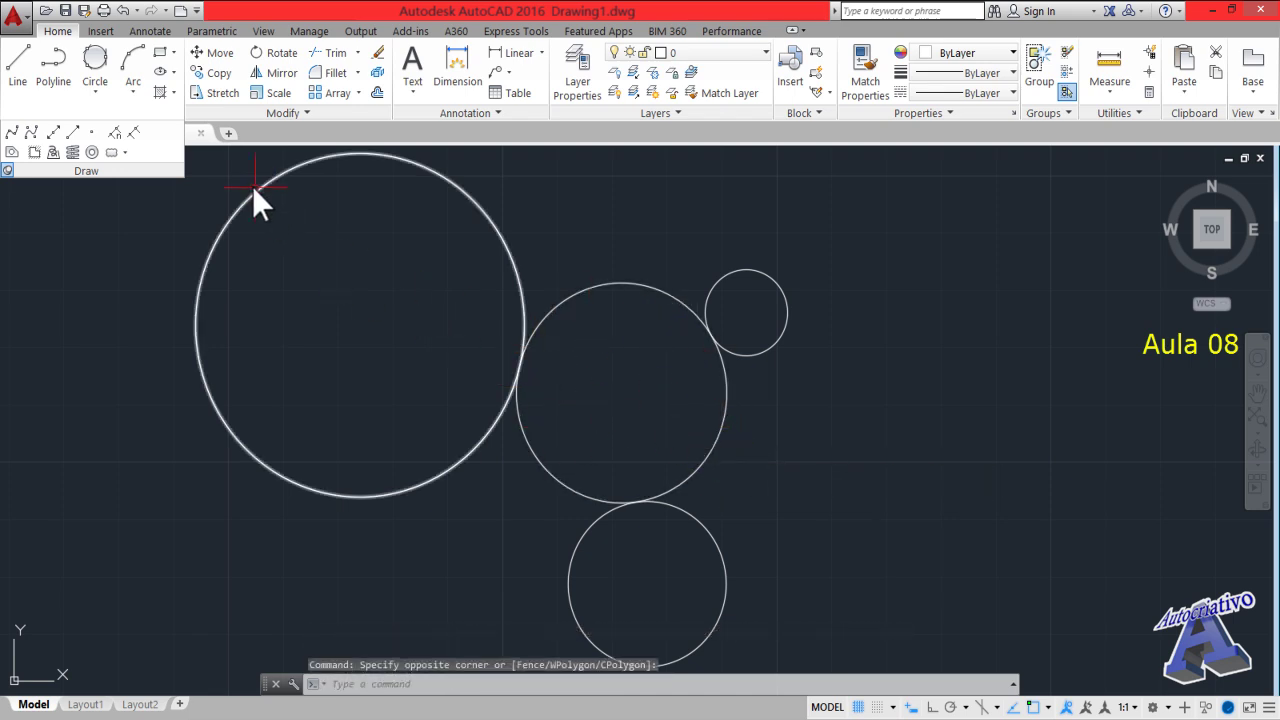
Erase the central tangent circle and the three circles surrounding it, leaving the drawing empty
left_click(92, 94)
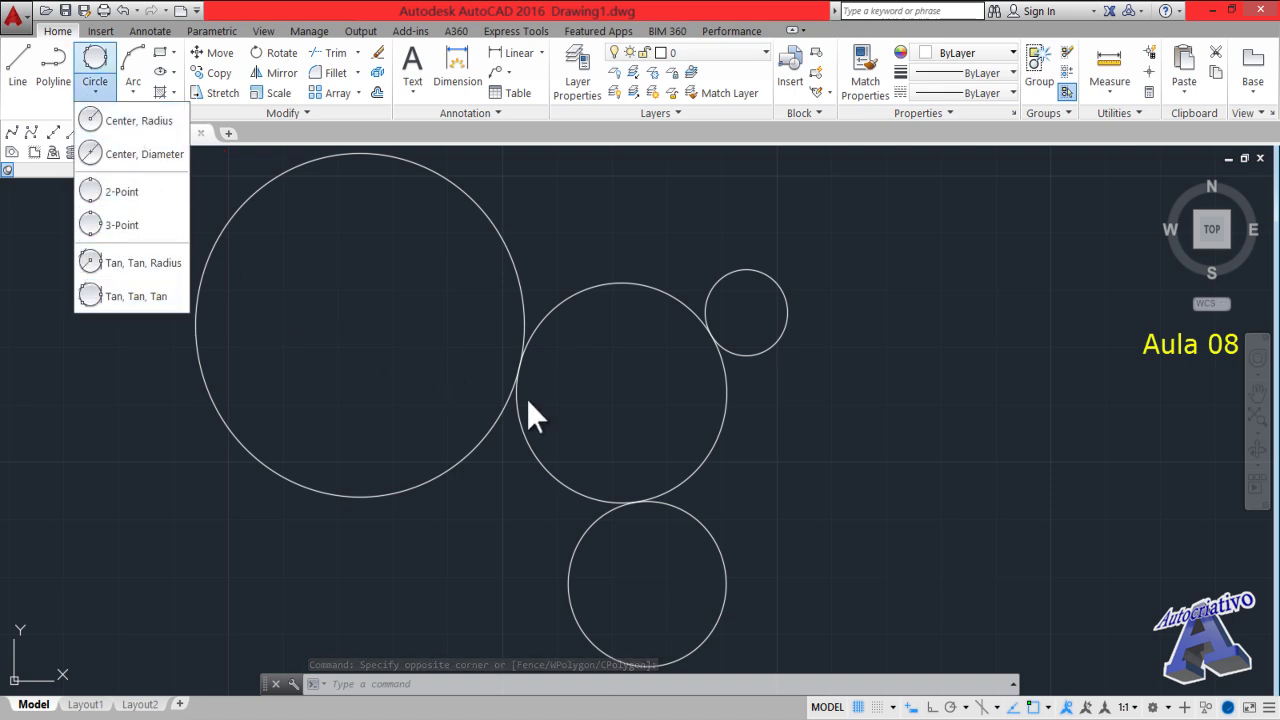
left_click(739, 462)
left_click(689, 435)
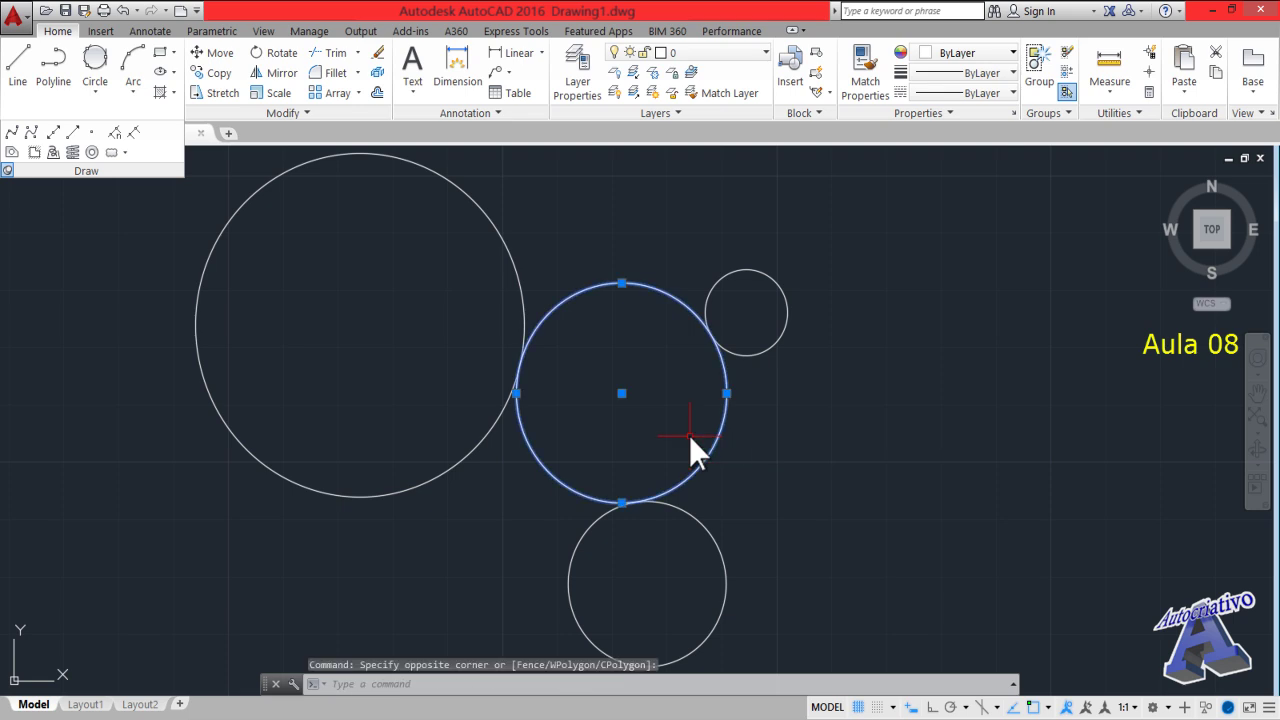
key("Delete")
scroll(689, 435, "down", 2)
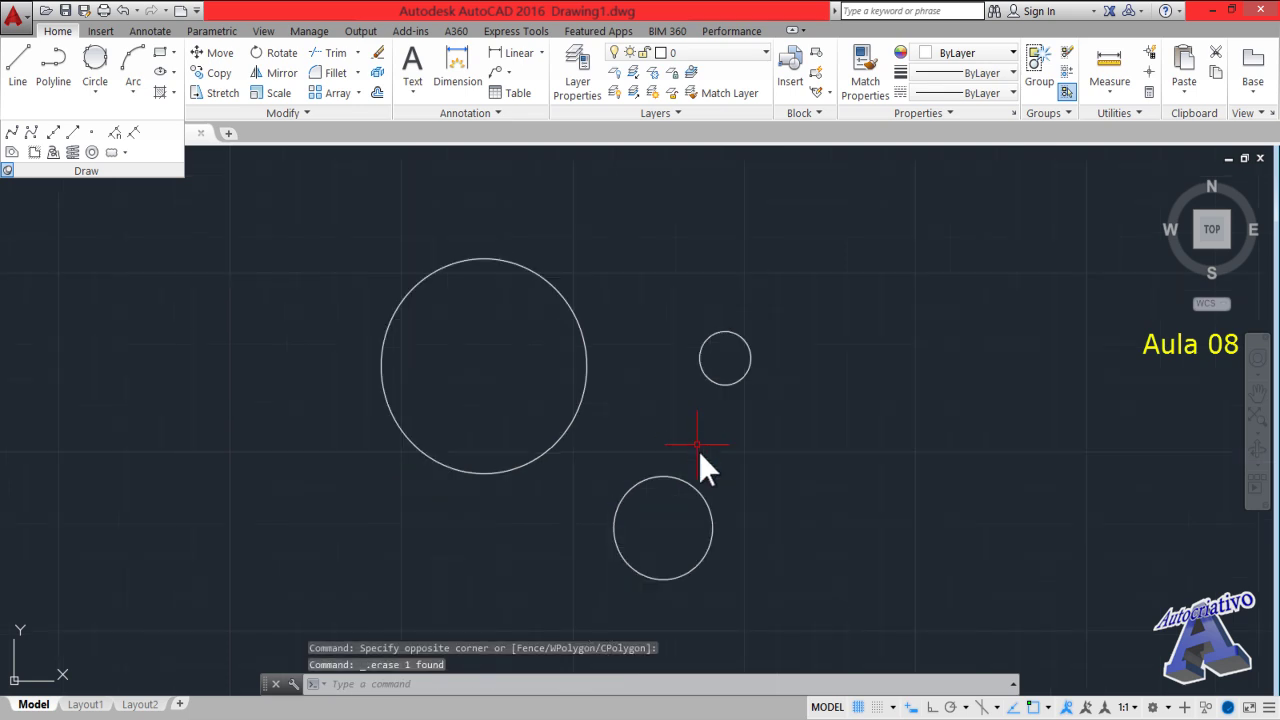
left_click(824, 543)
left_click(558, 344)
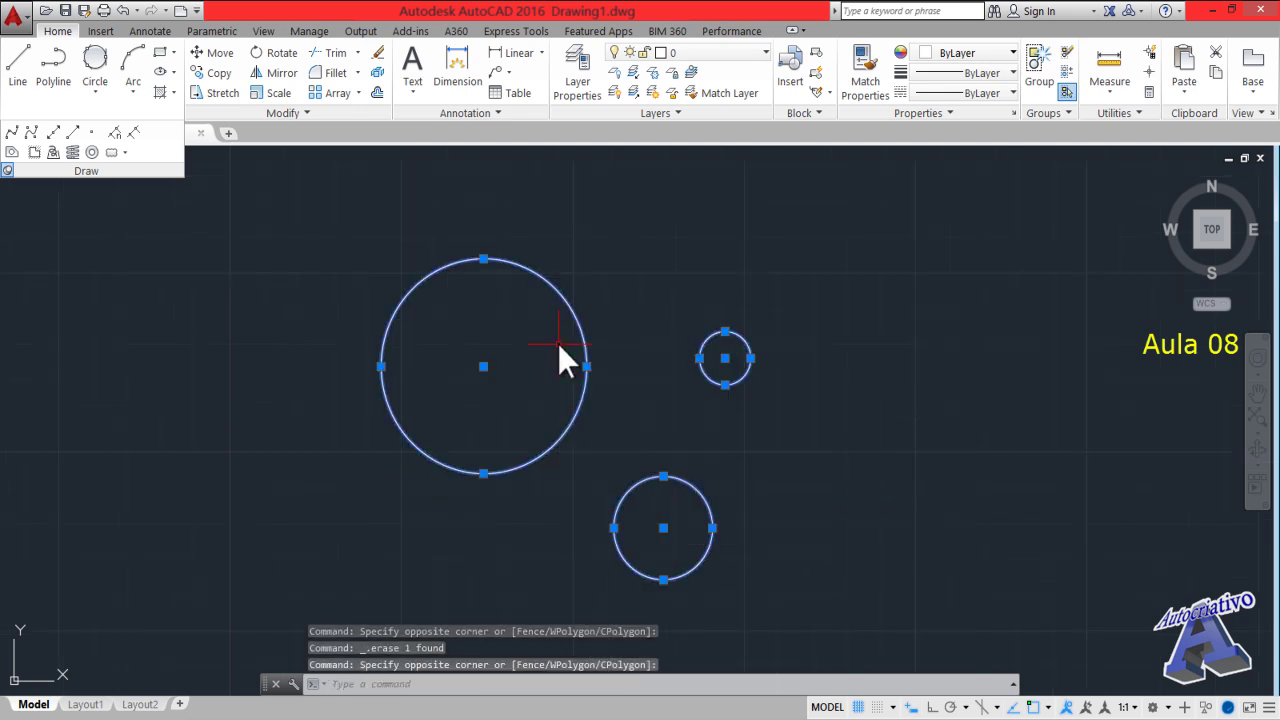
key("Delete")
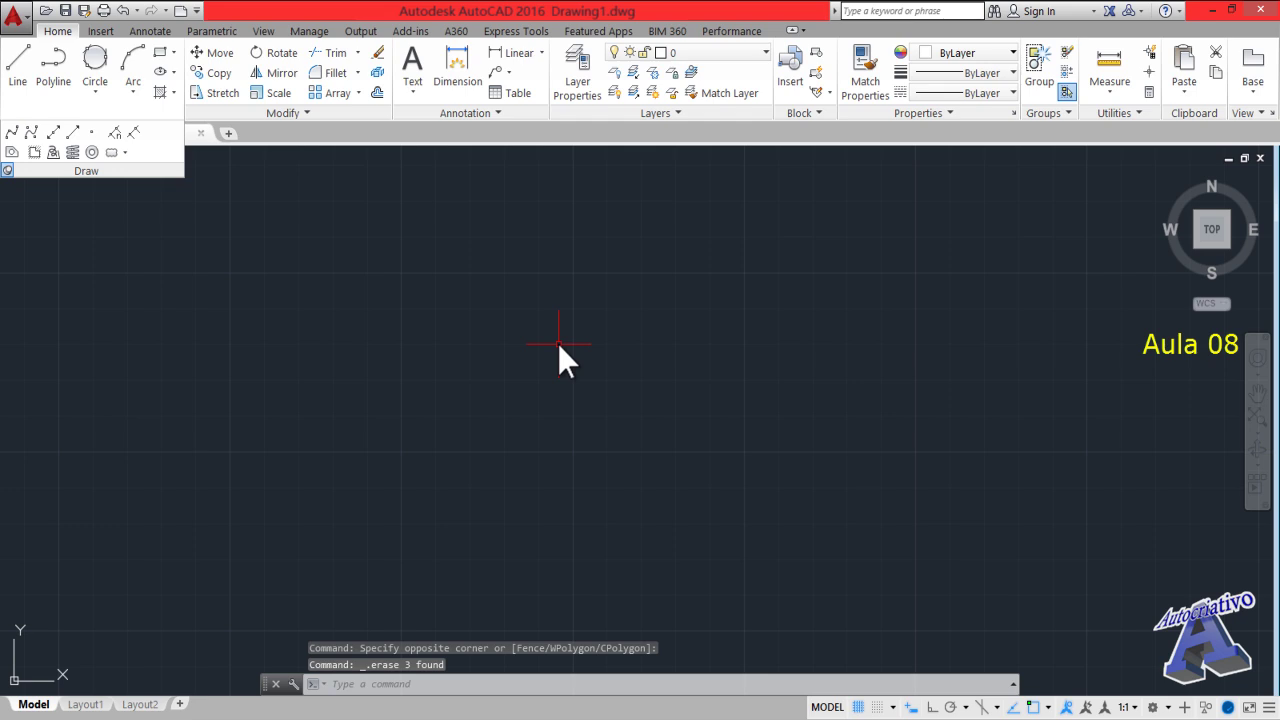
Draw a circle of radius 20 near the middle of the empty drawing area by center and radius
type("c")
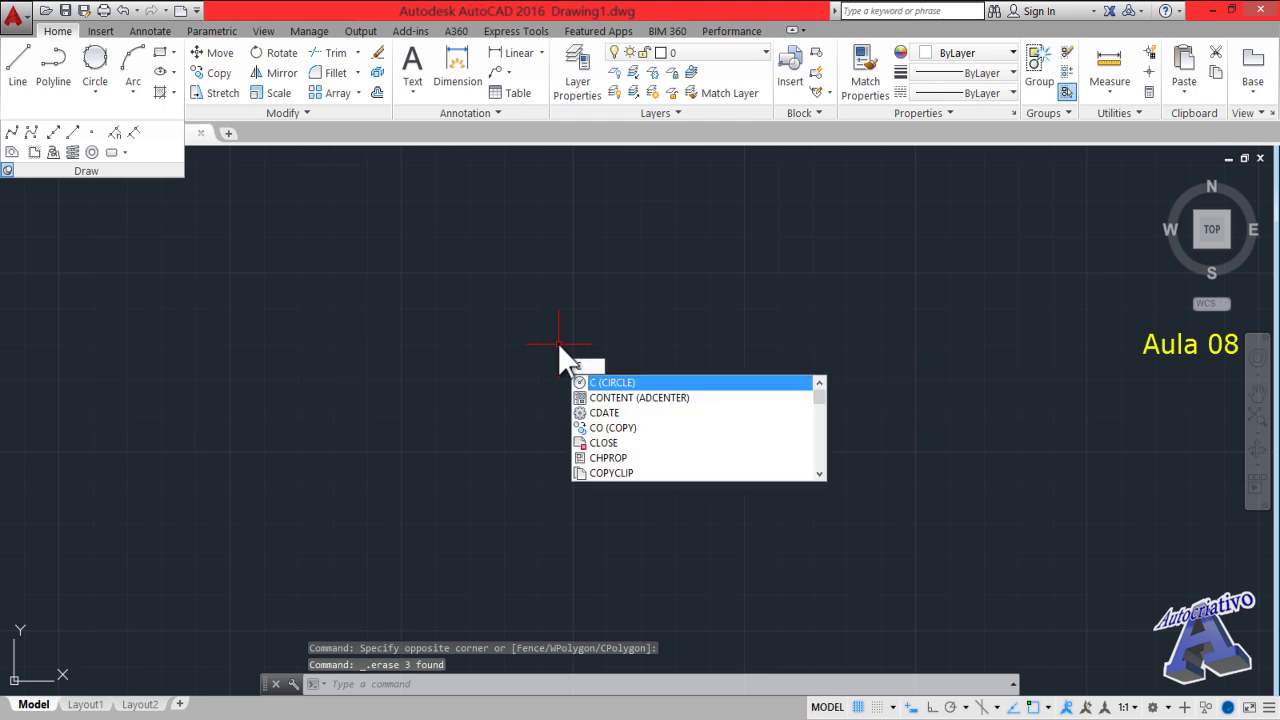
key("Return")
left_click(621, 424)
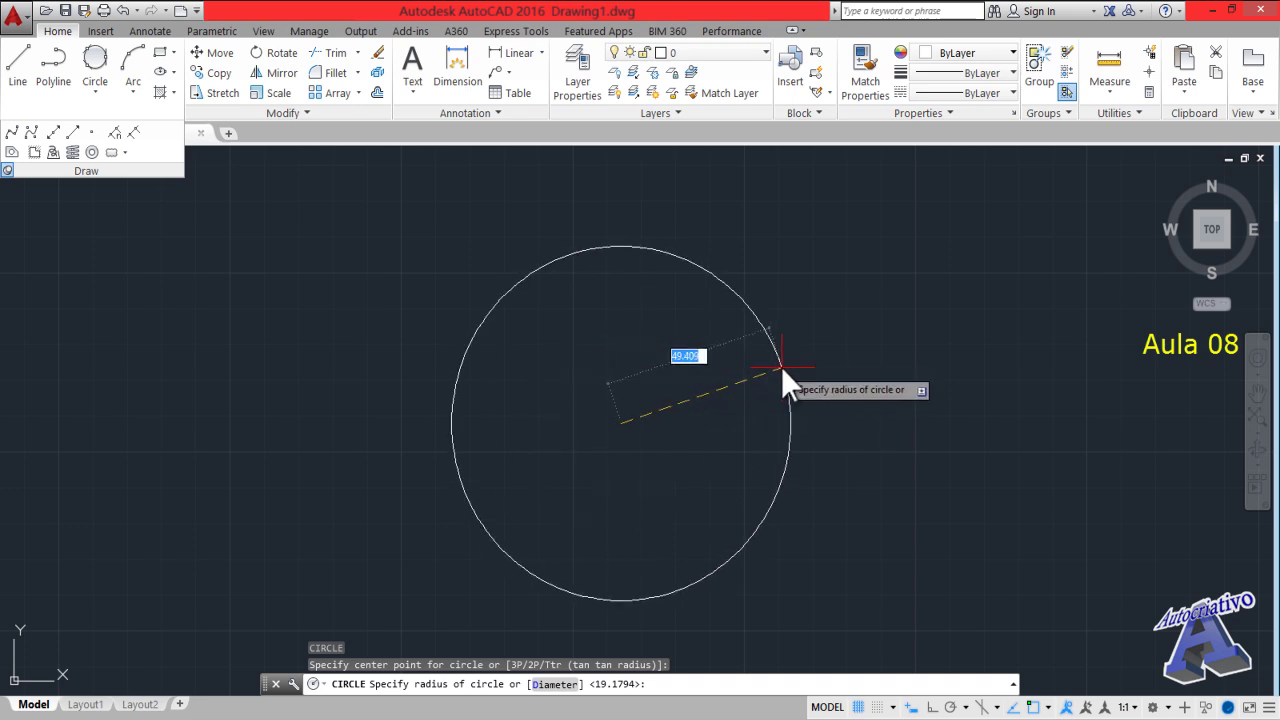
type("20")
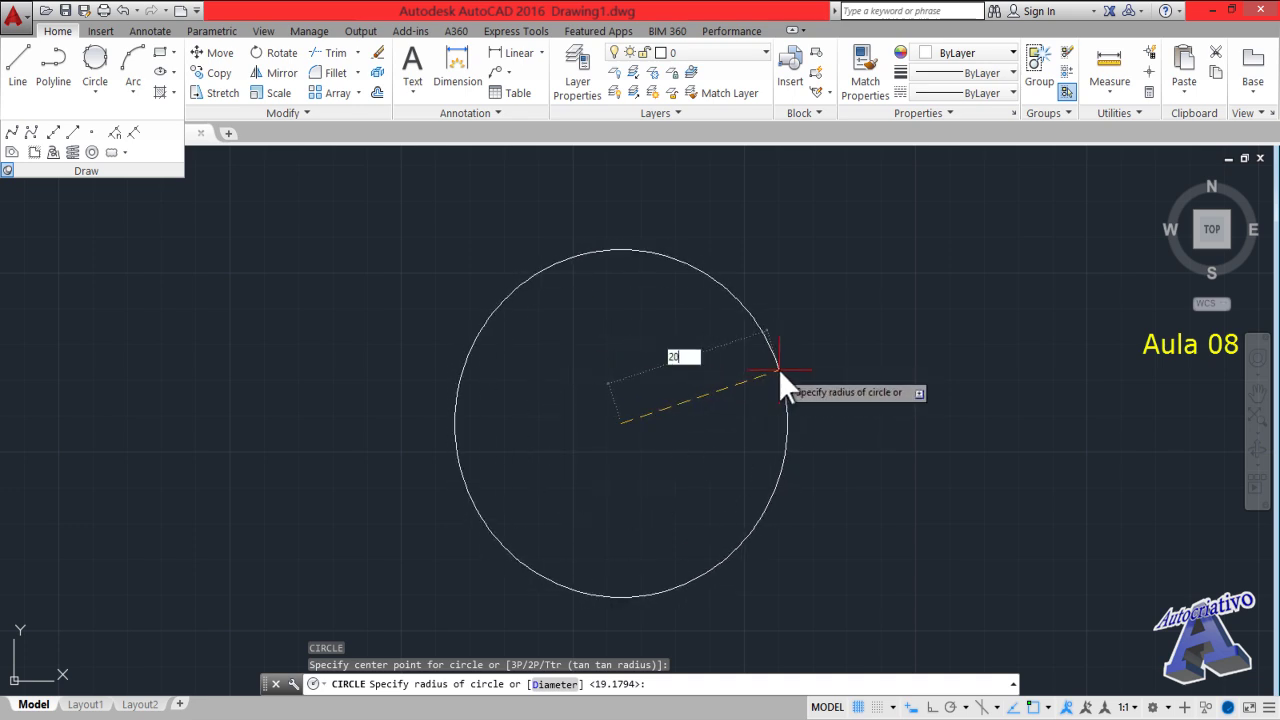
key("Return")
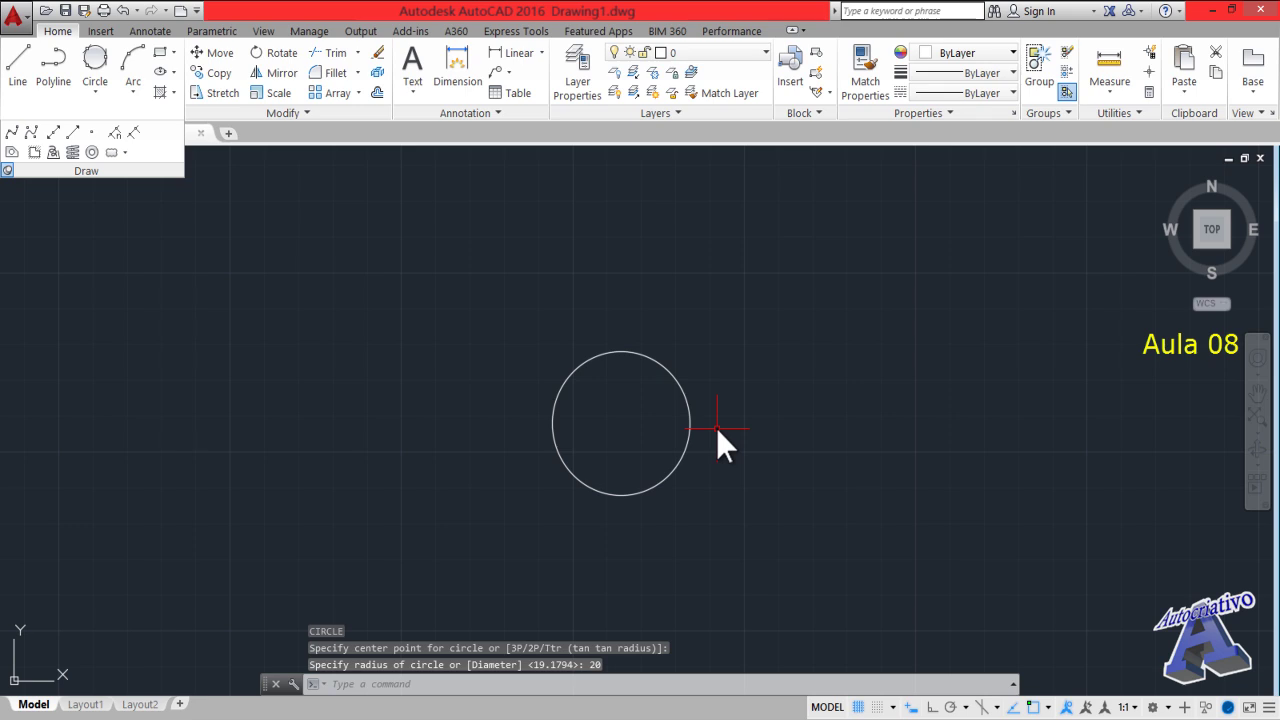
Erase the radius 20 circle
left_click(710, 483)
left_click(663, 450)
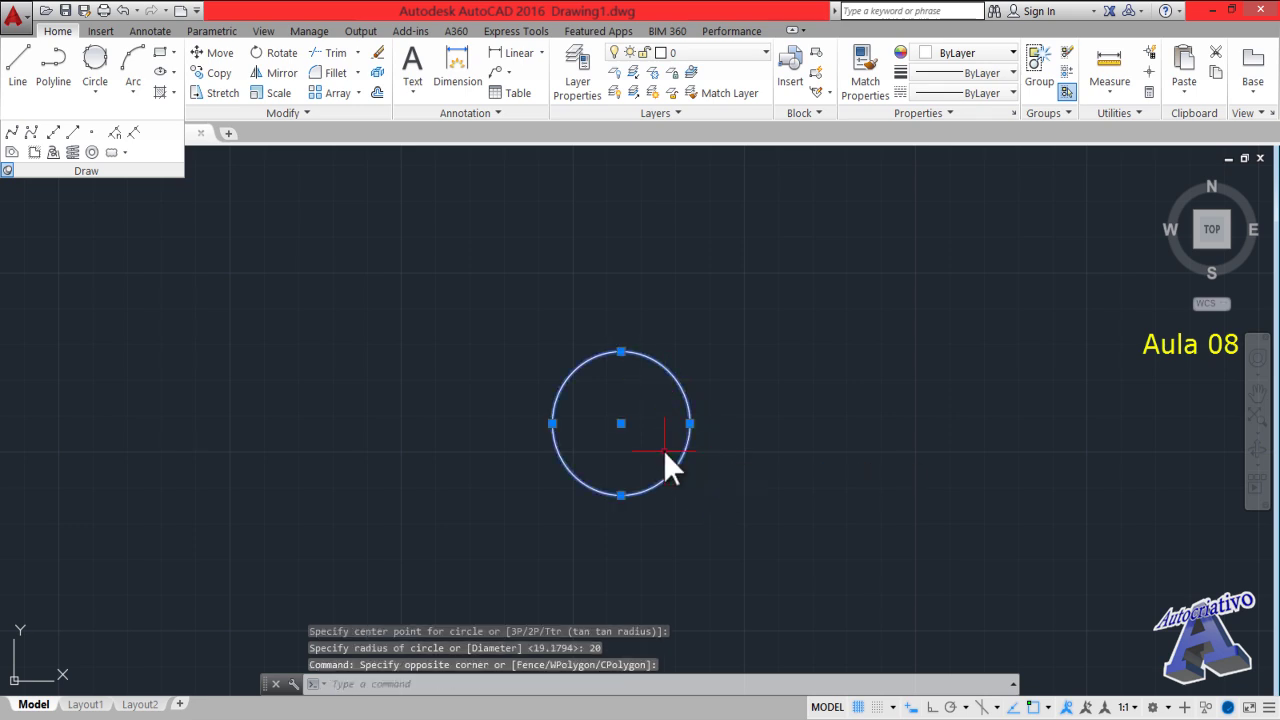
key("Delete")
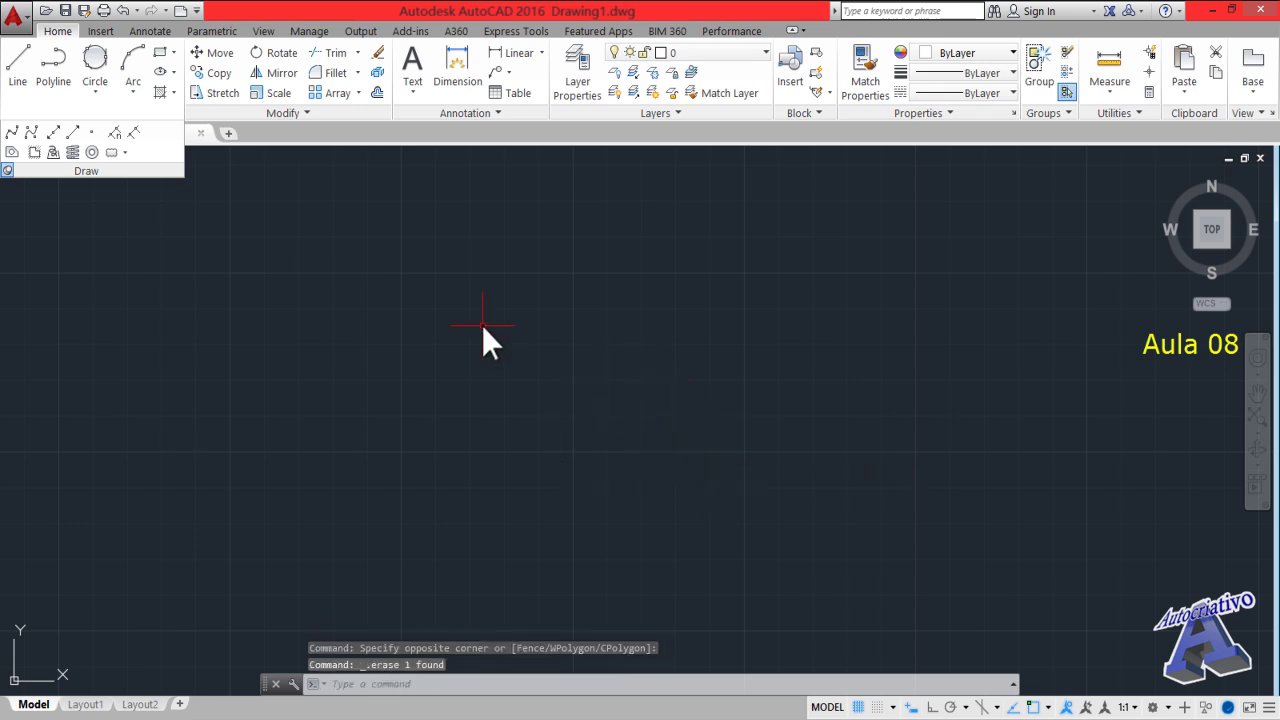
Draw a wide, upward-bulging 3-Point arc freehand from its left end through a point near its crown to its right end
left_click(134, 90)
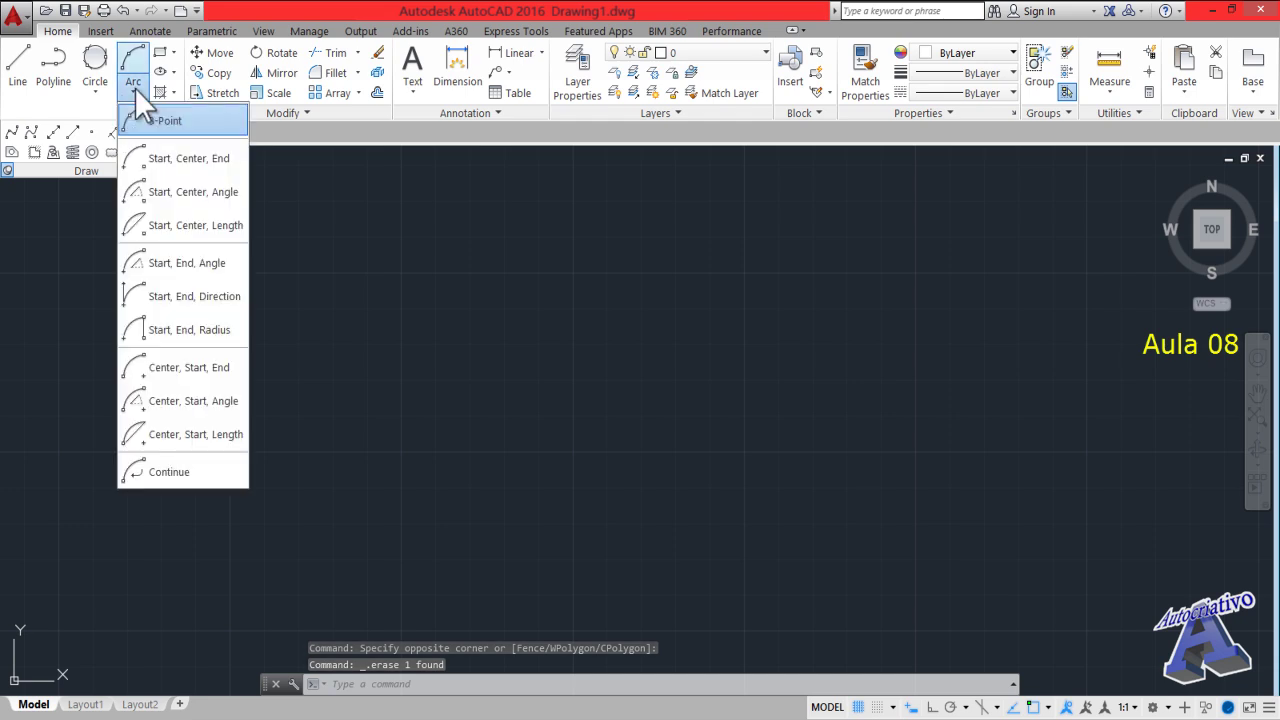
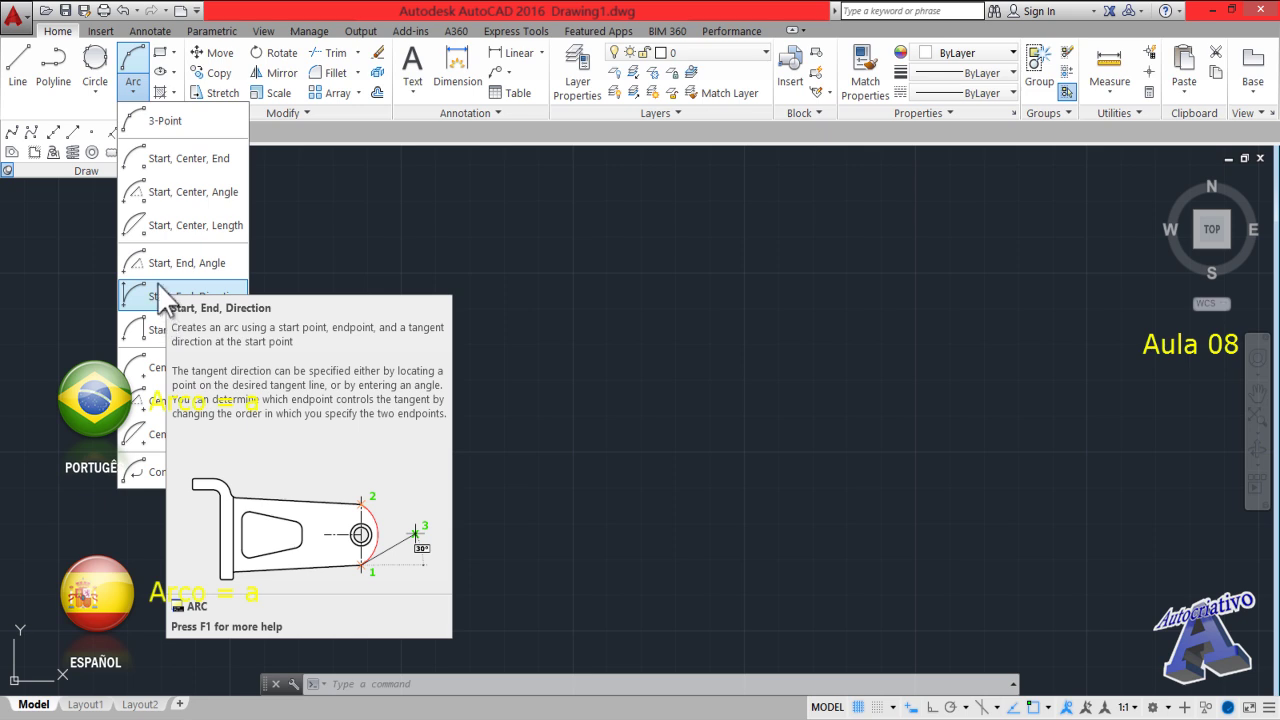
left_click(167, 121)
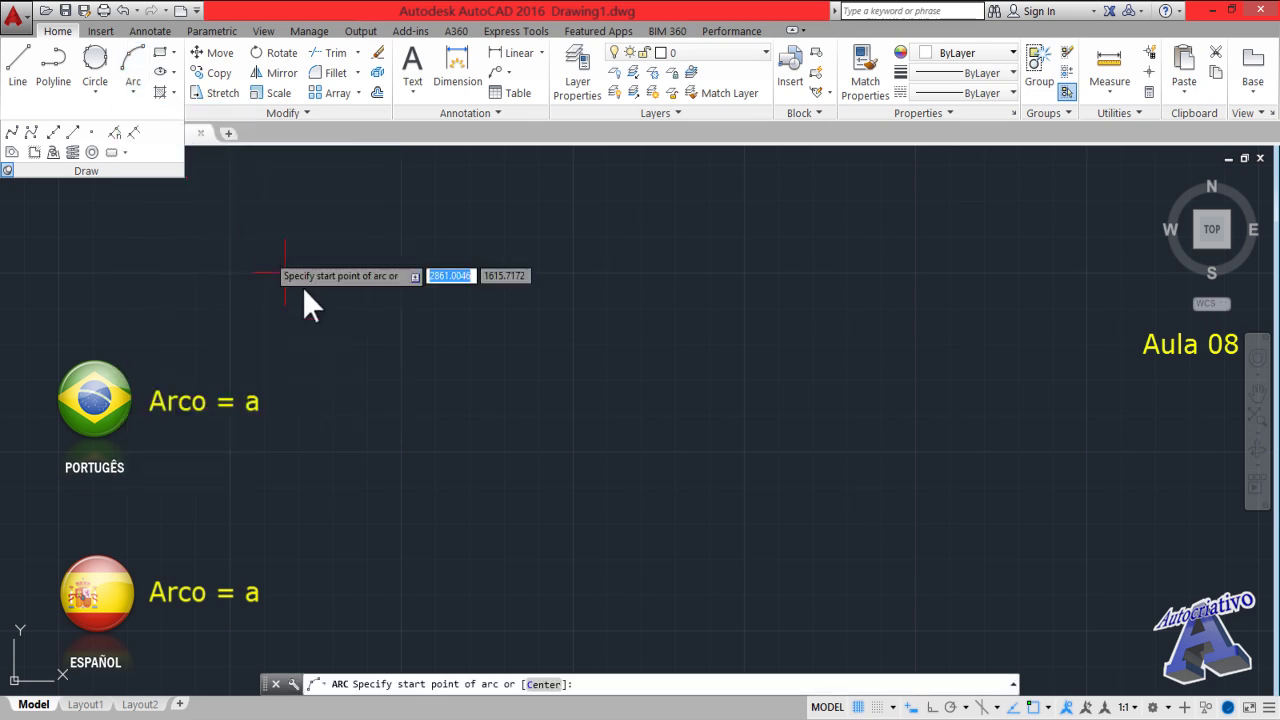
left_click(449, 418)
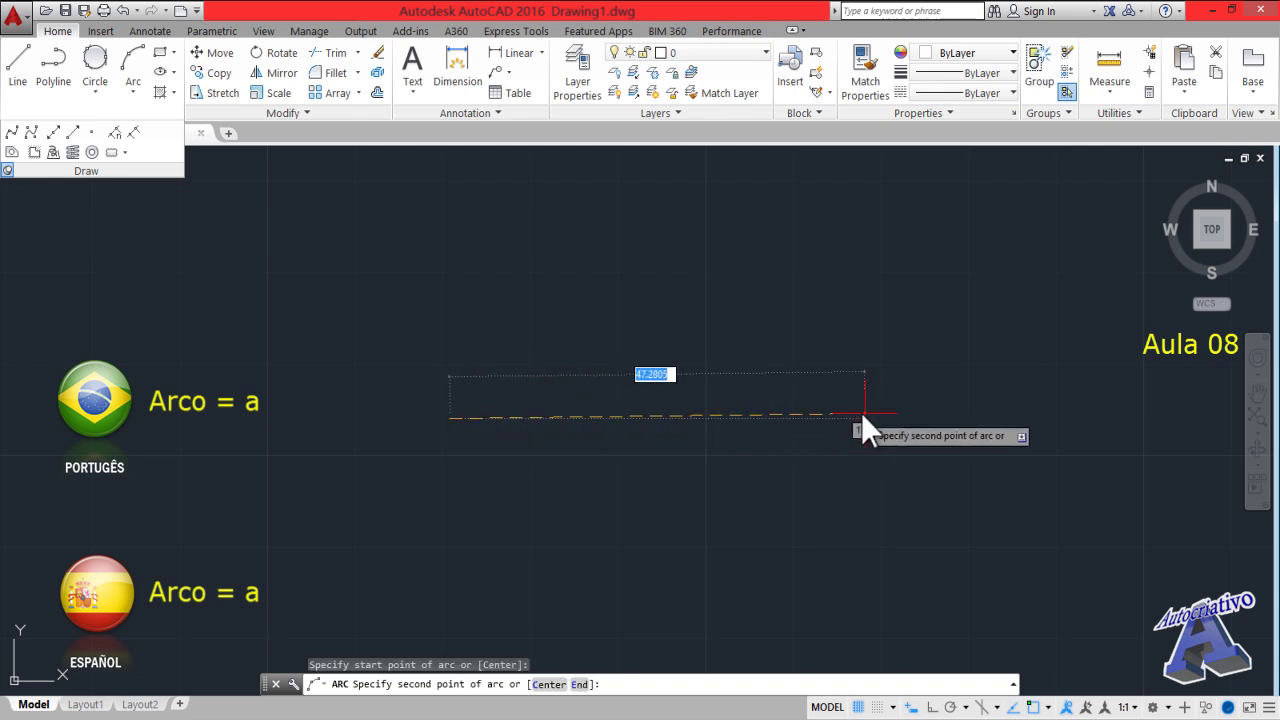
left_click(666, 220)
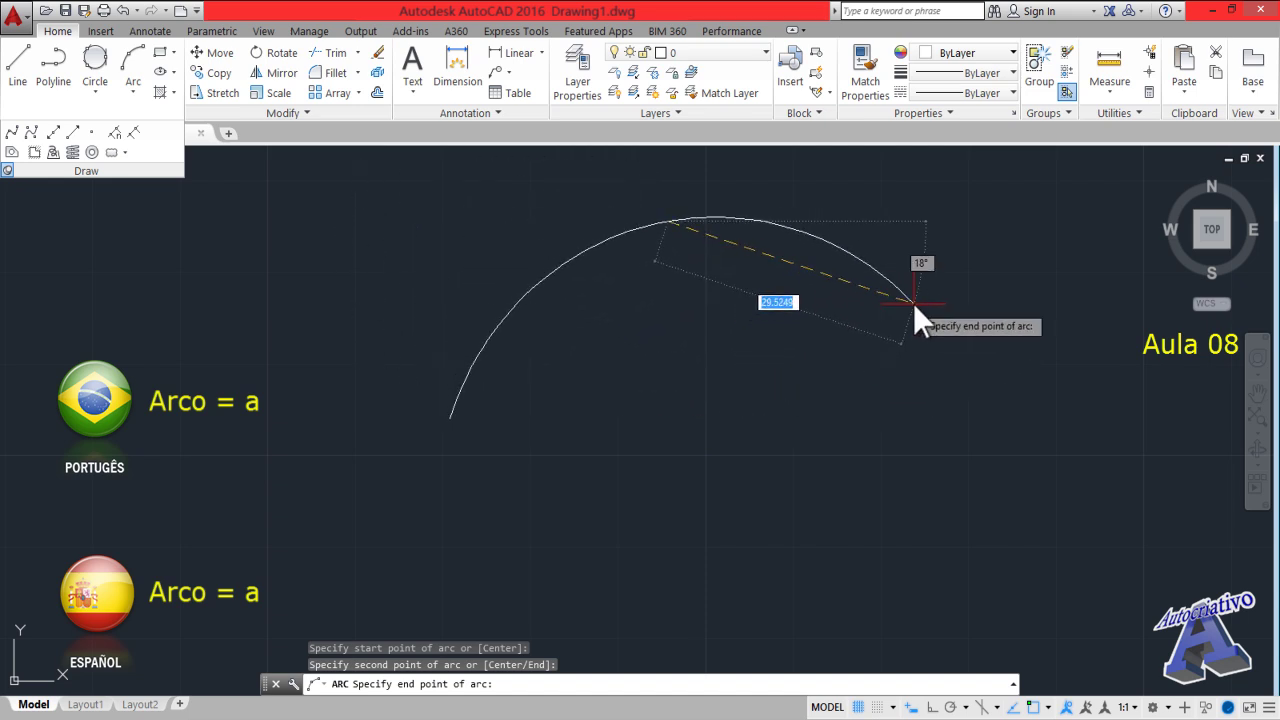
left_click(958, 425)
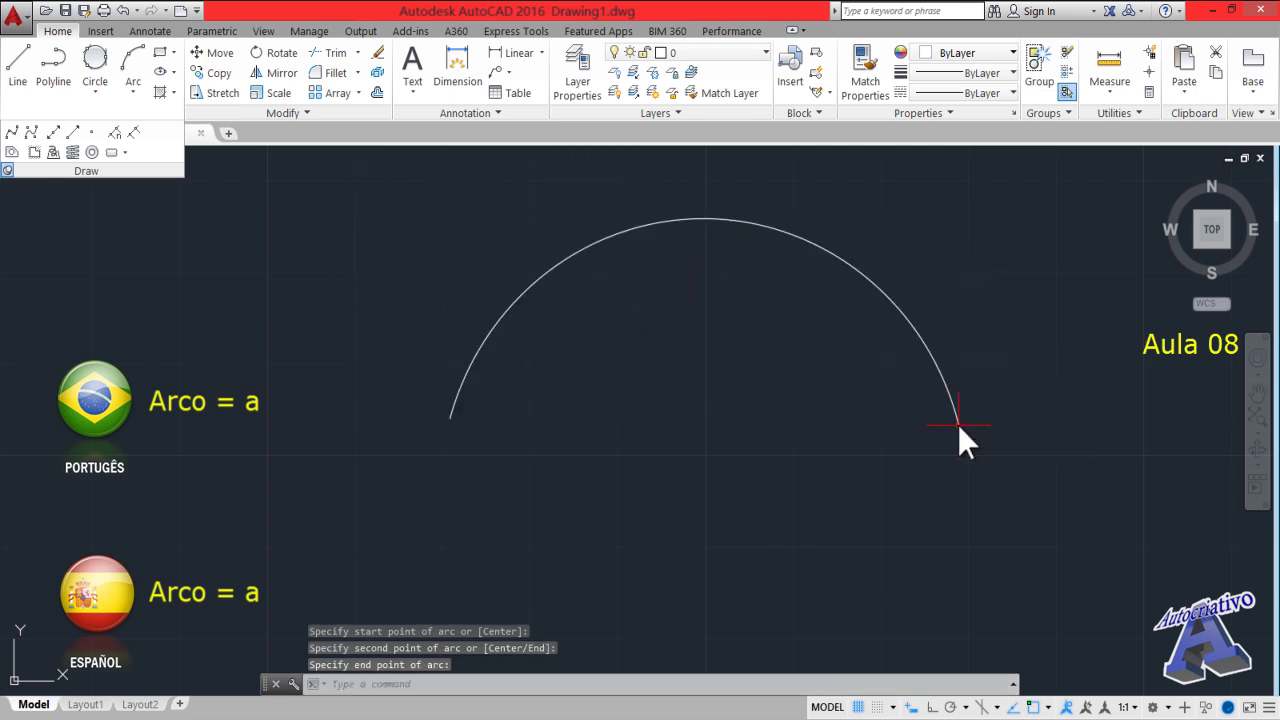
Erase the 3-Point arc
middle_click_drag(831, 433, 754, 475)
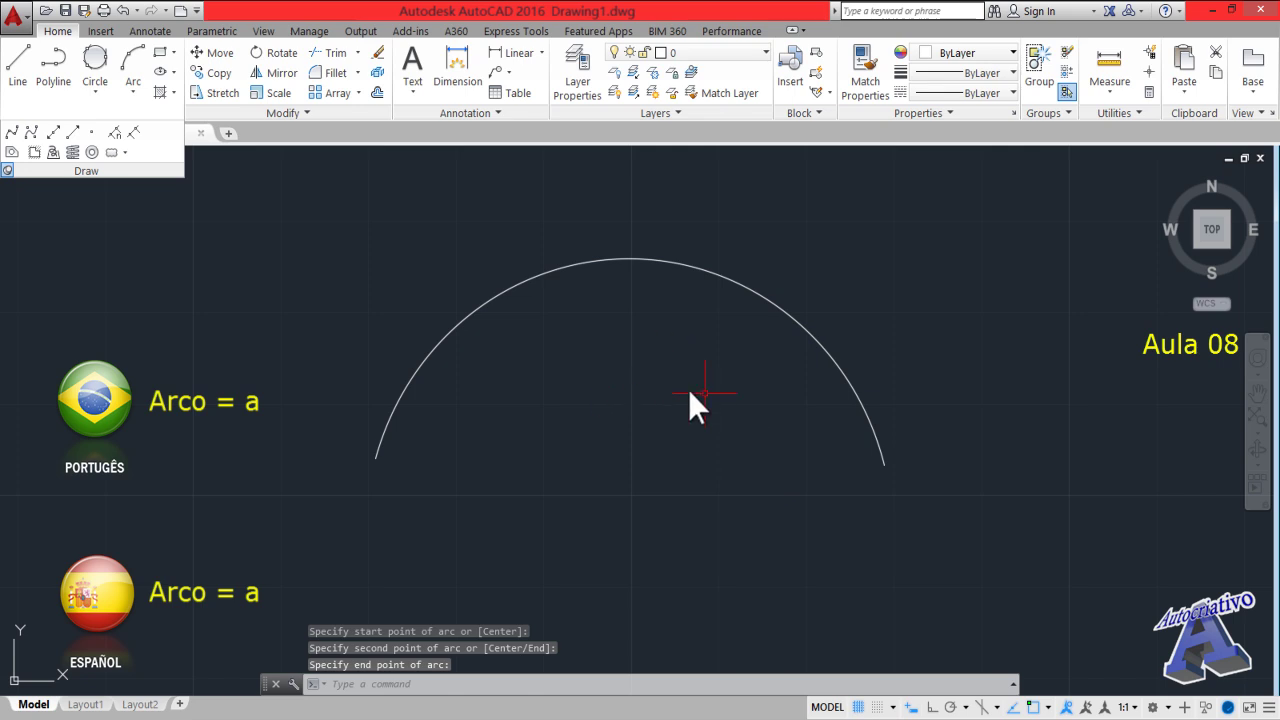
left_click(891, 384)
left_click(830, 340)
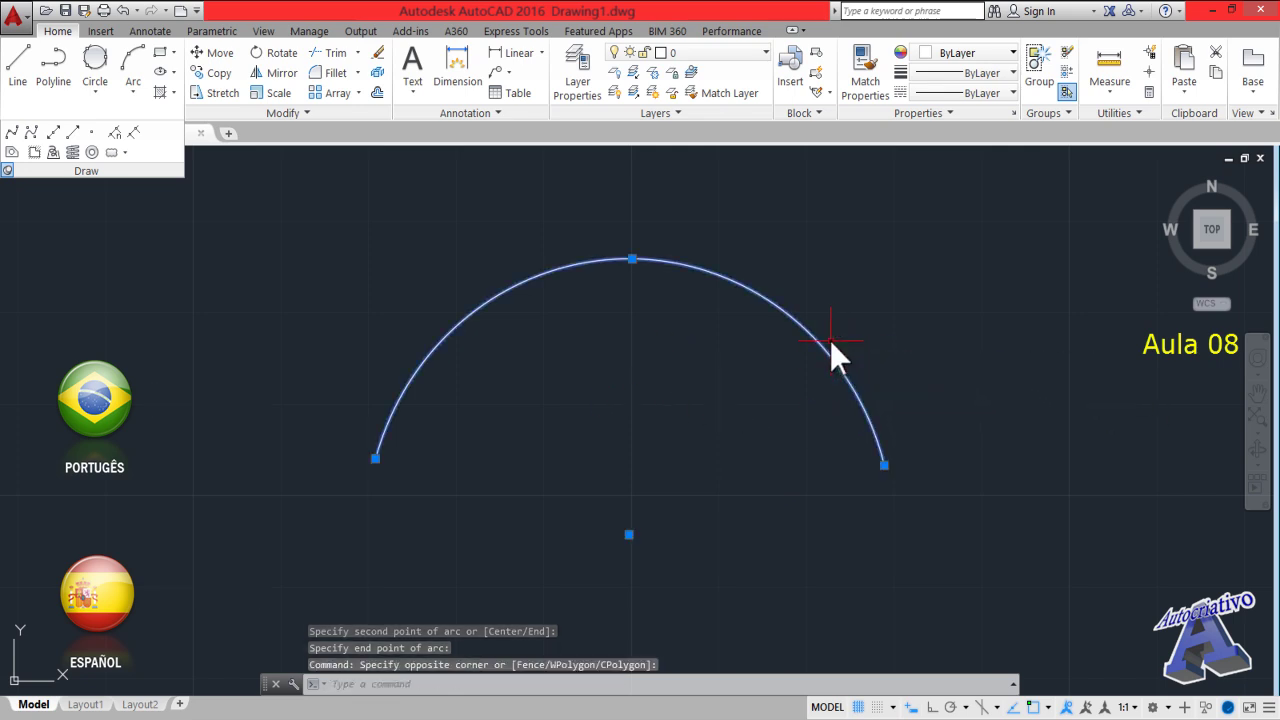
key("Delete")
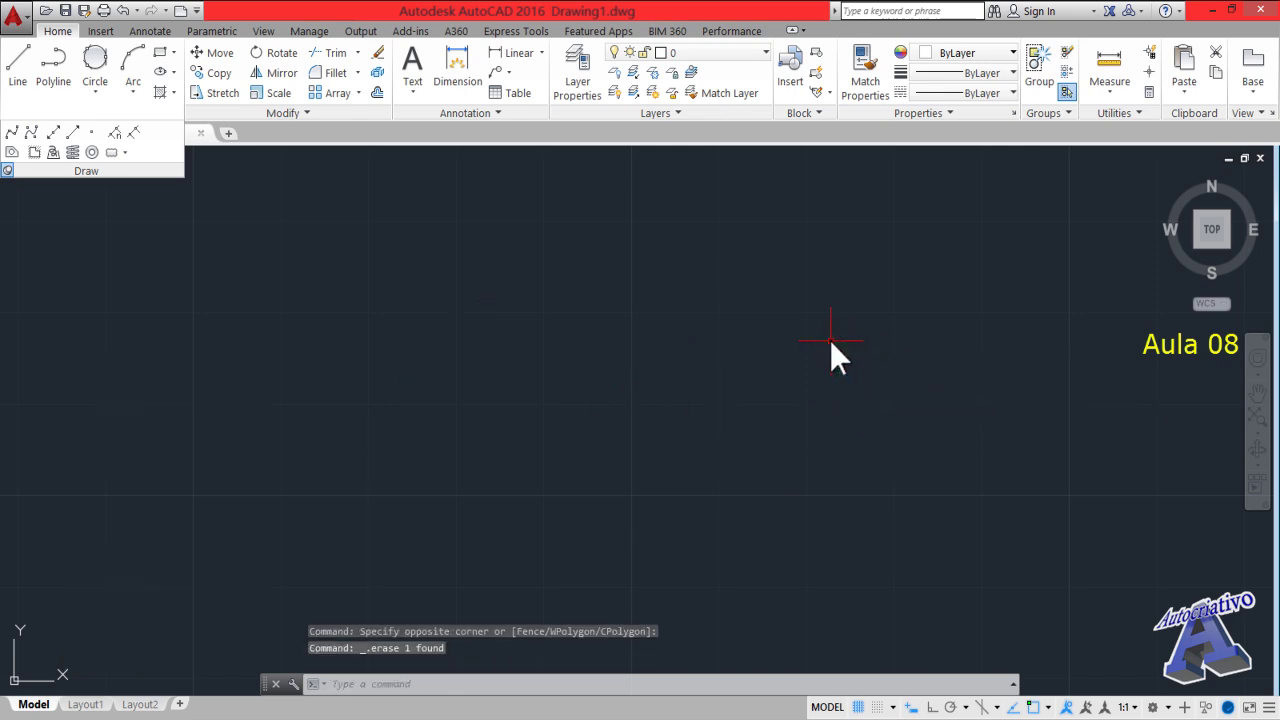
Draw a Start, Center, End arc of radius about 23, running counterclockwise from left of the center to an endpoint at its upper right
left_click(132, 90)
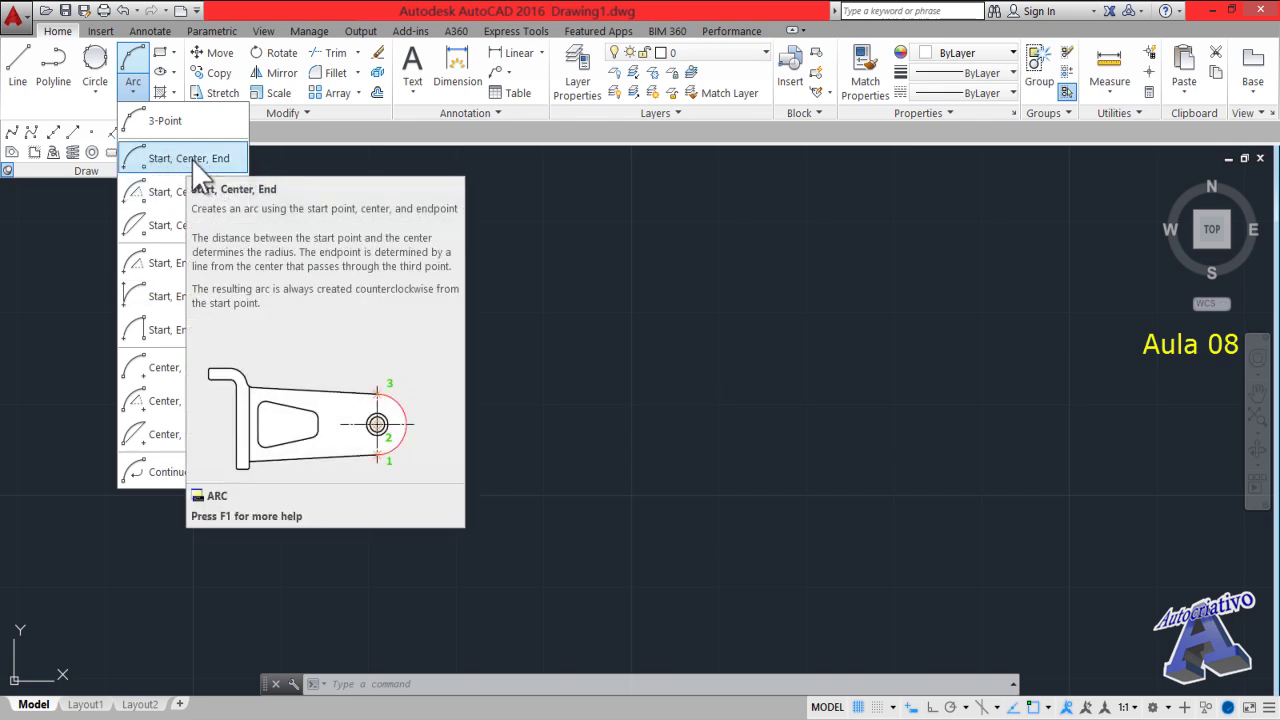
left_click(196, 163)
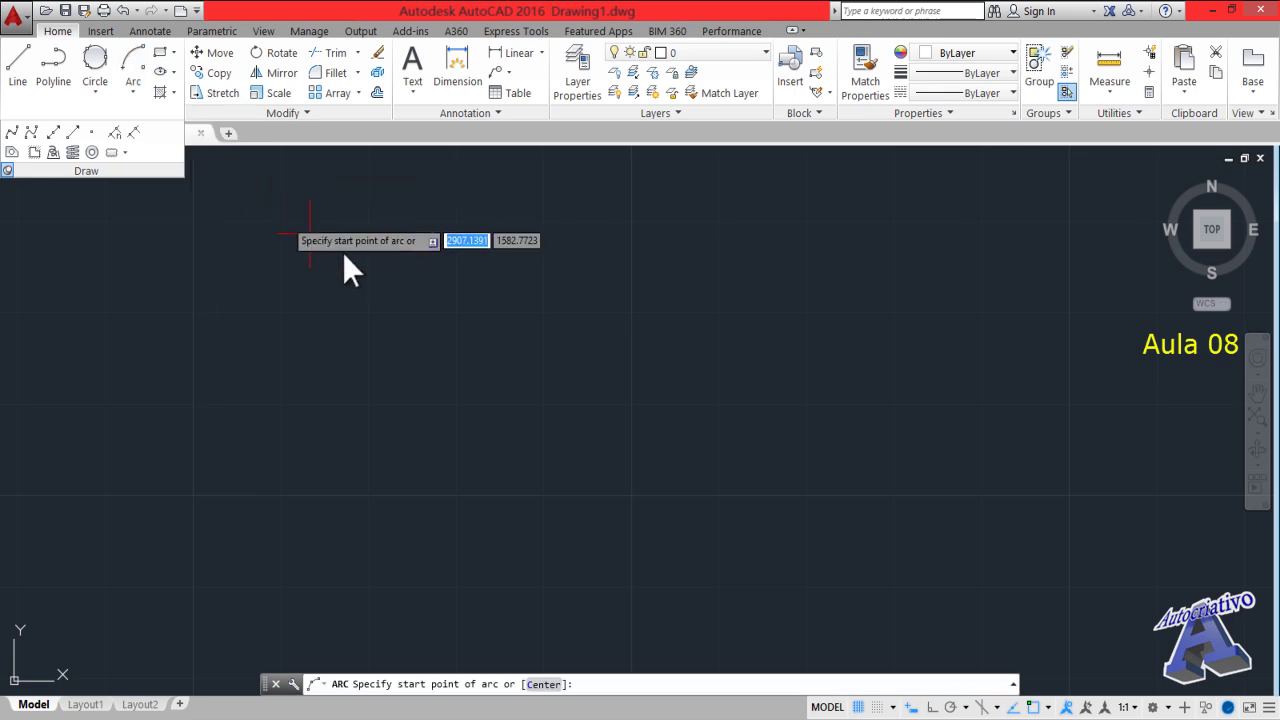
left_click(606, 427)
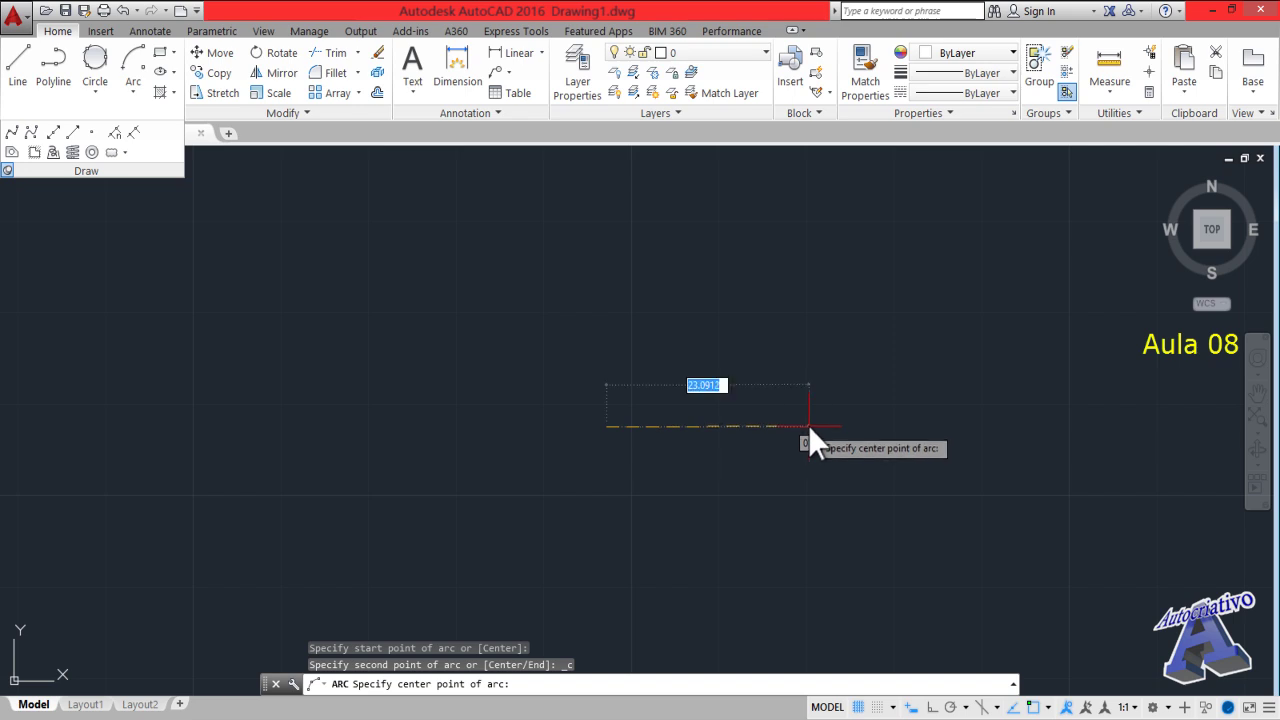
left_click(808, 425)
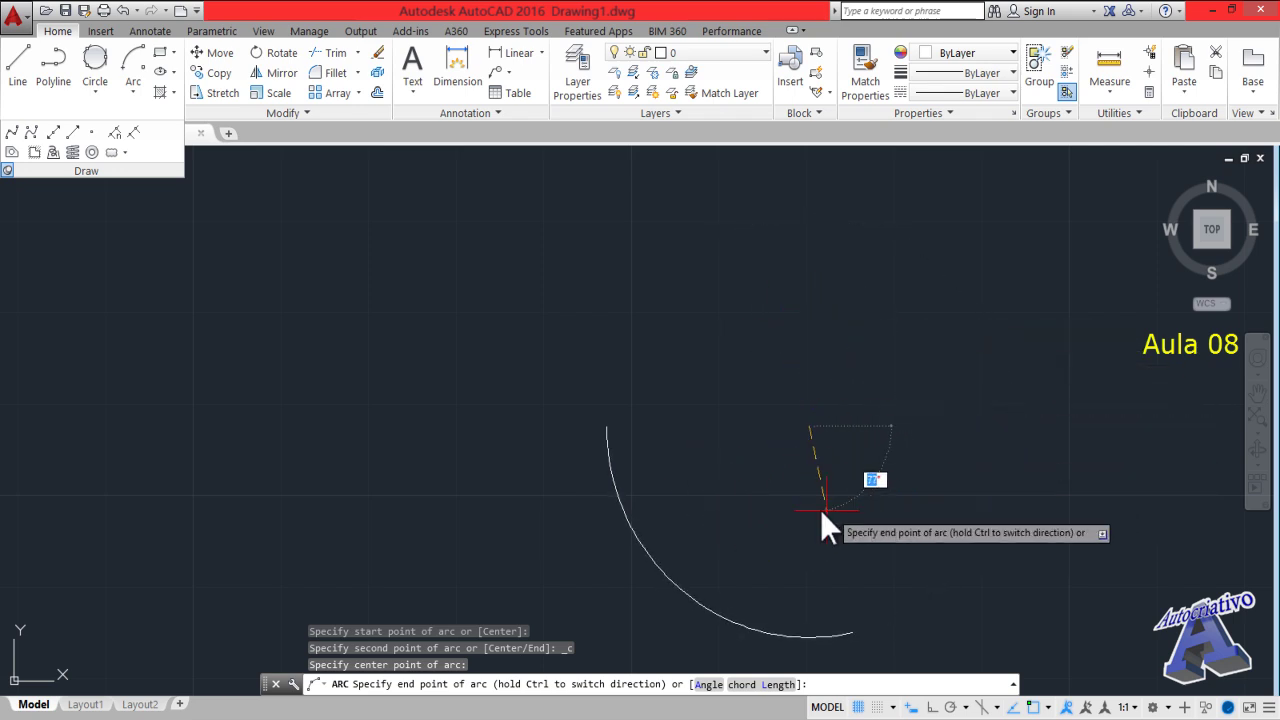
left_click(878, 342)
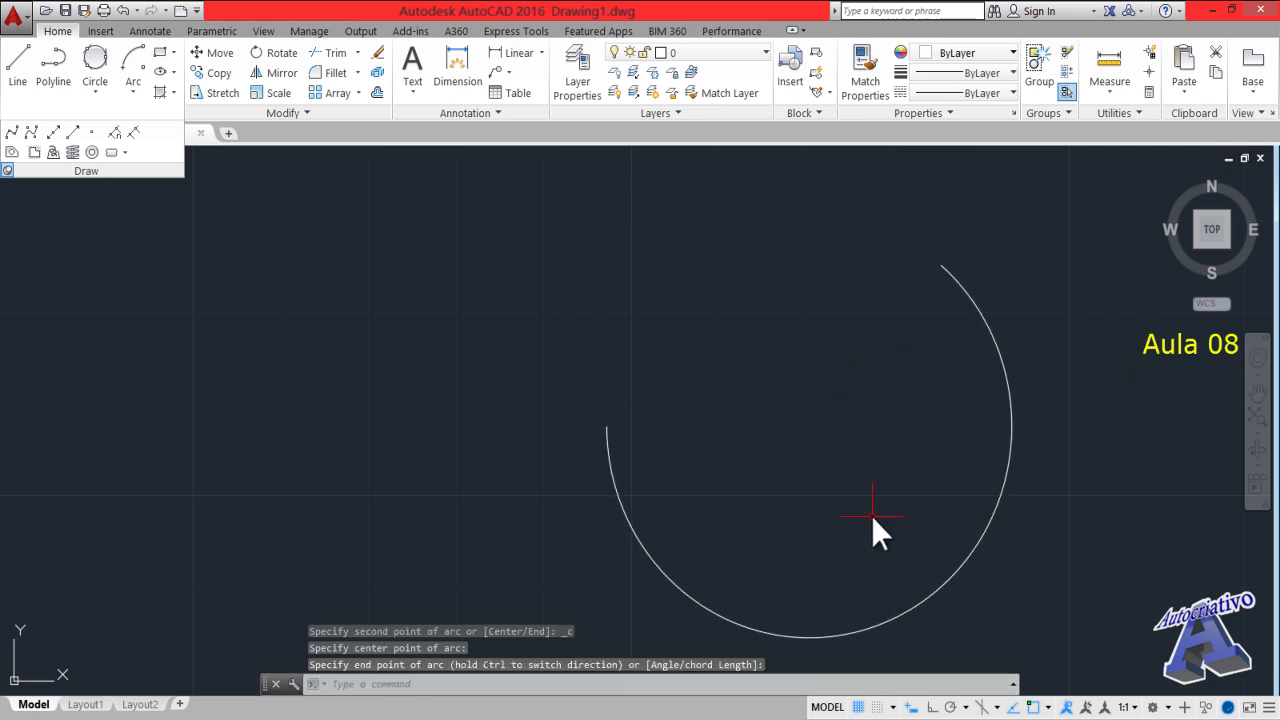
Erase the Start, Center, End arc
left_click(980, 580)
left_click(948, 541)
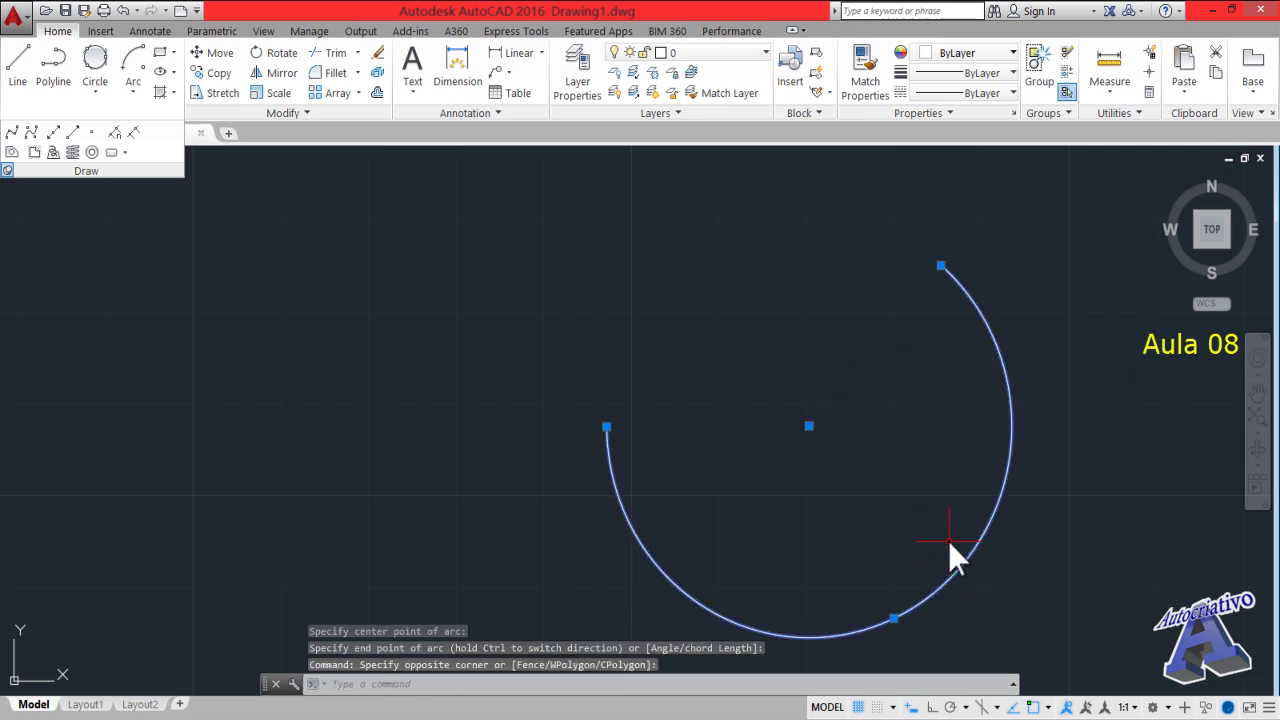
key("Delete")
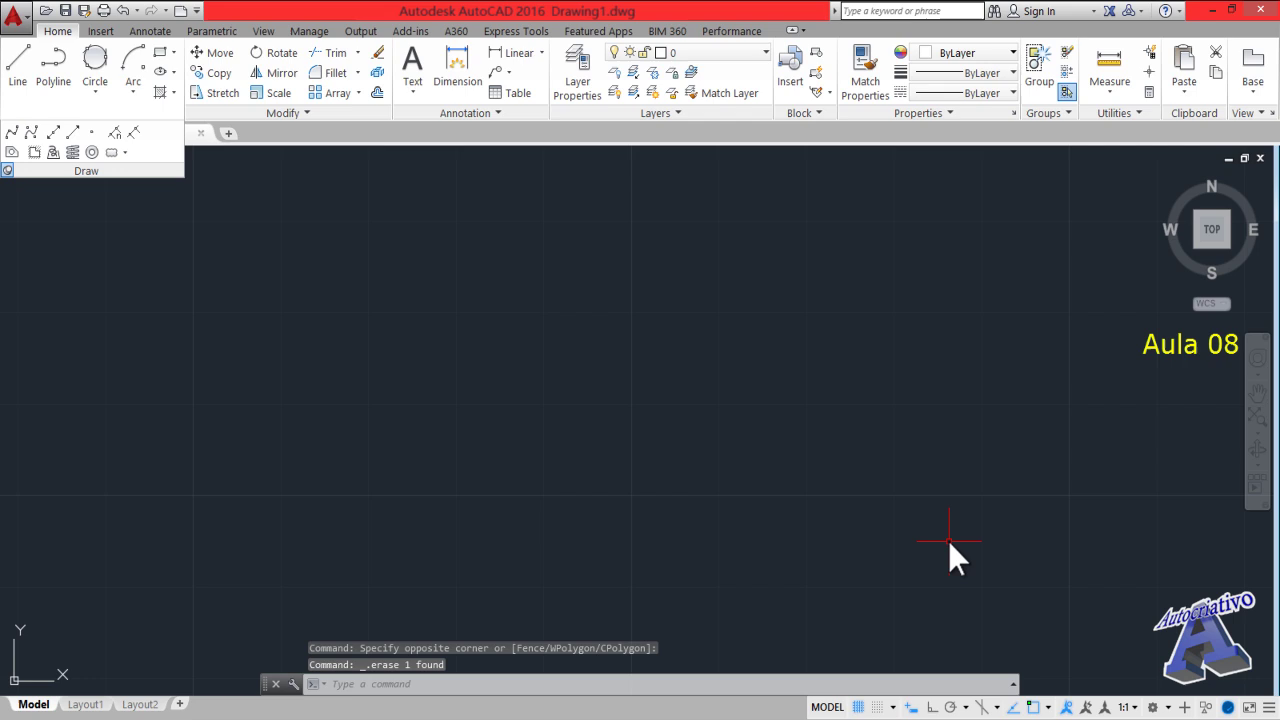
Draw another Start, Center, End arc freehand, running counterclockwise from right of the center over the top to an endpoint at its upper left
left_click(132, 86)
left_click(165, 158)
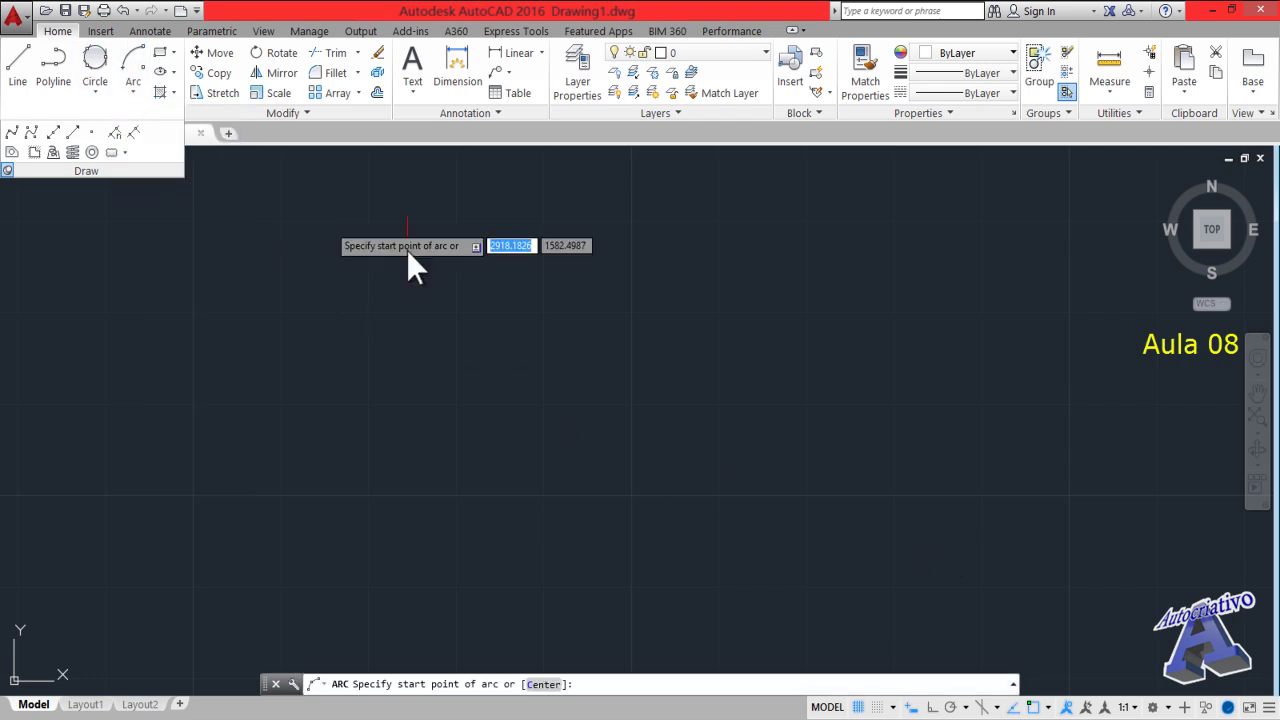
left_click(720, 362)
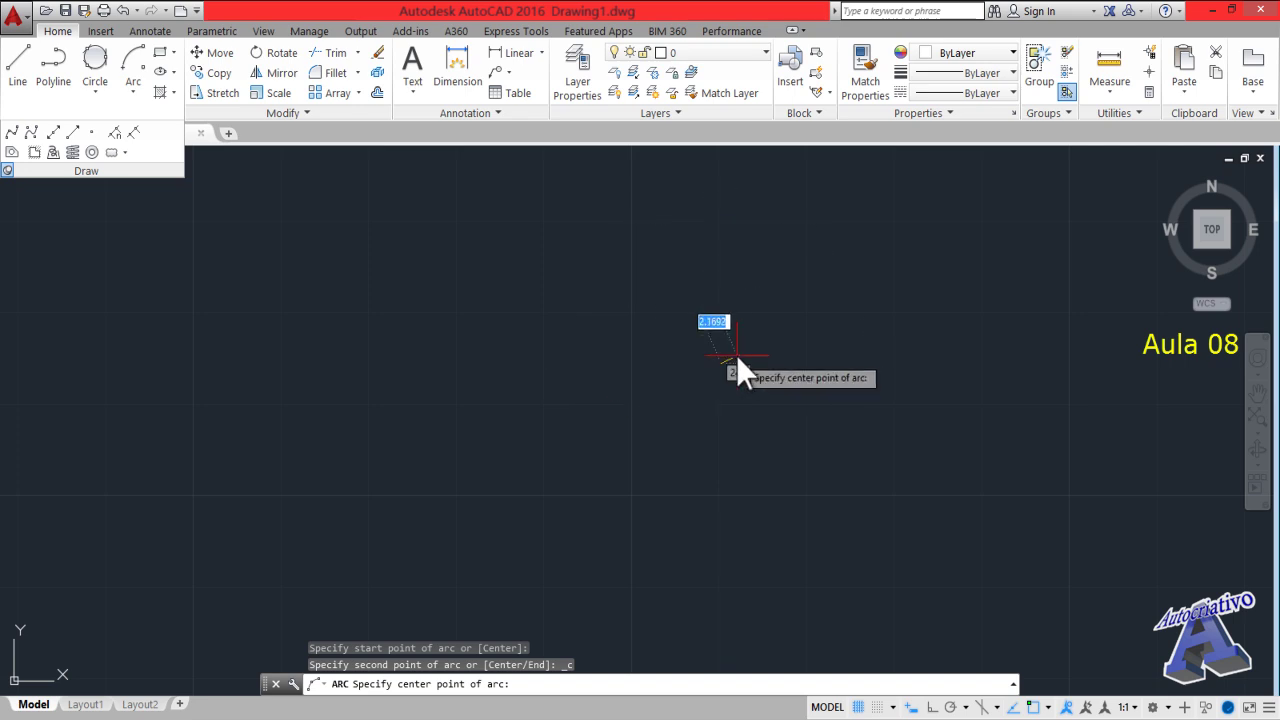
left_click(514, 359)
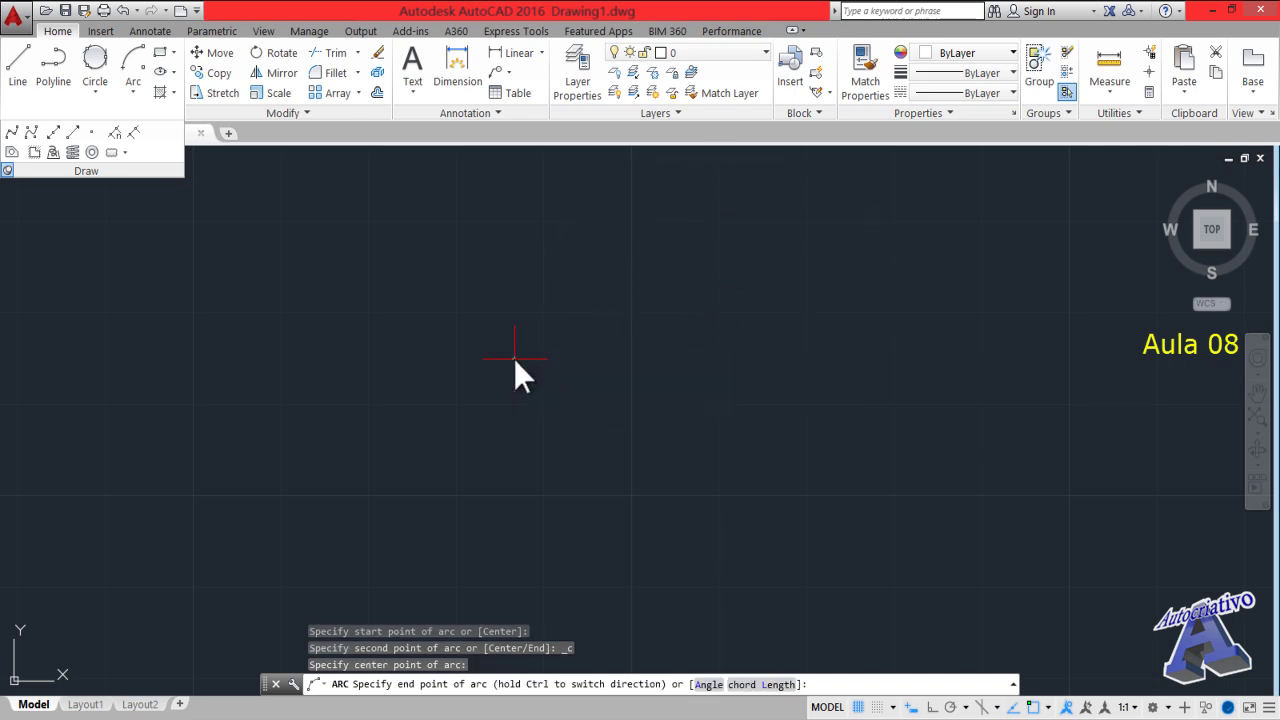
middle_click_drag(578, 274, 694, 410)
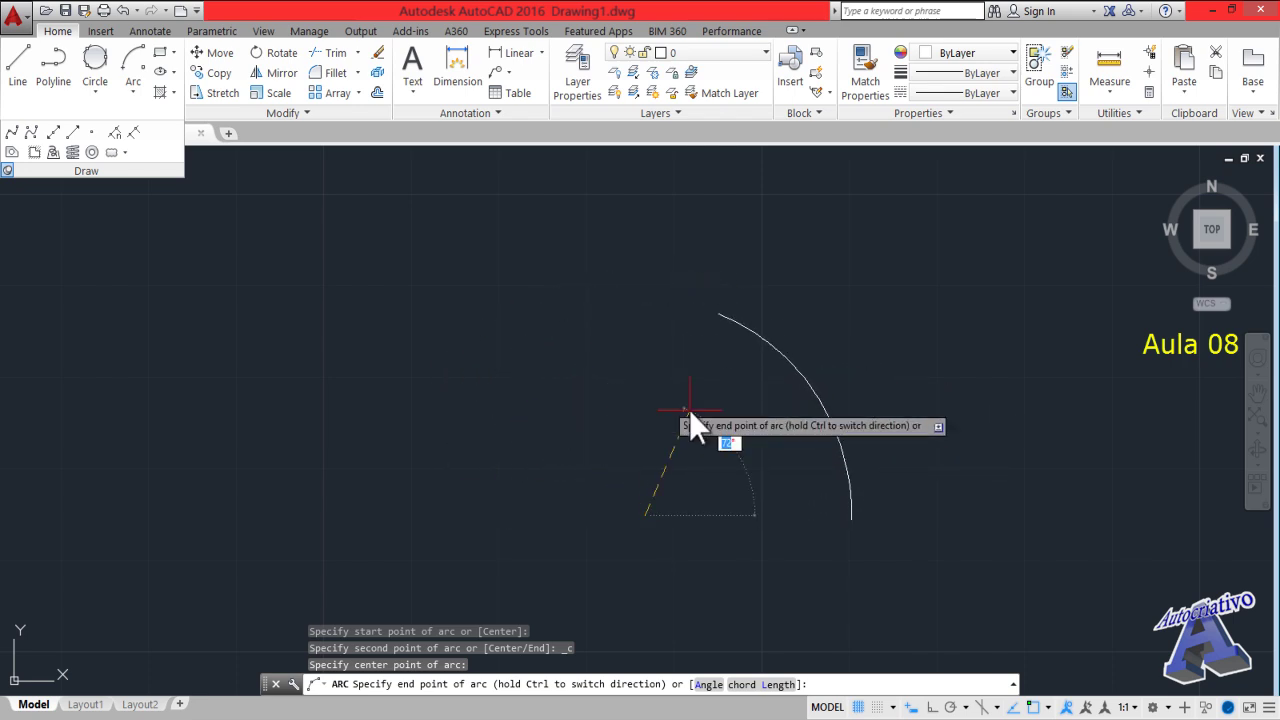
left_click(542, 422)
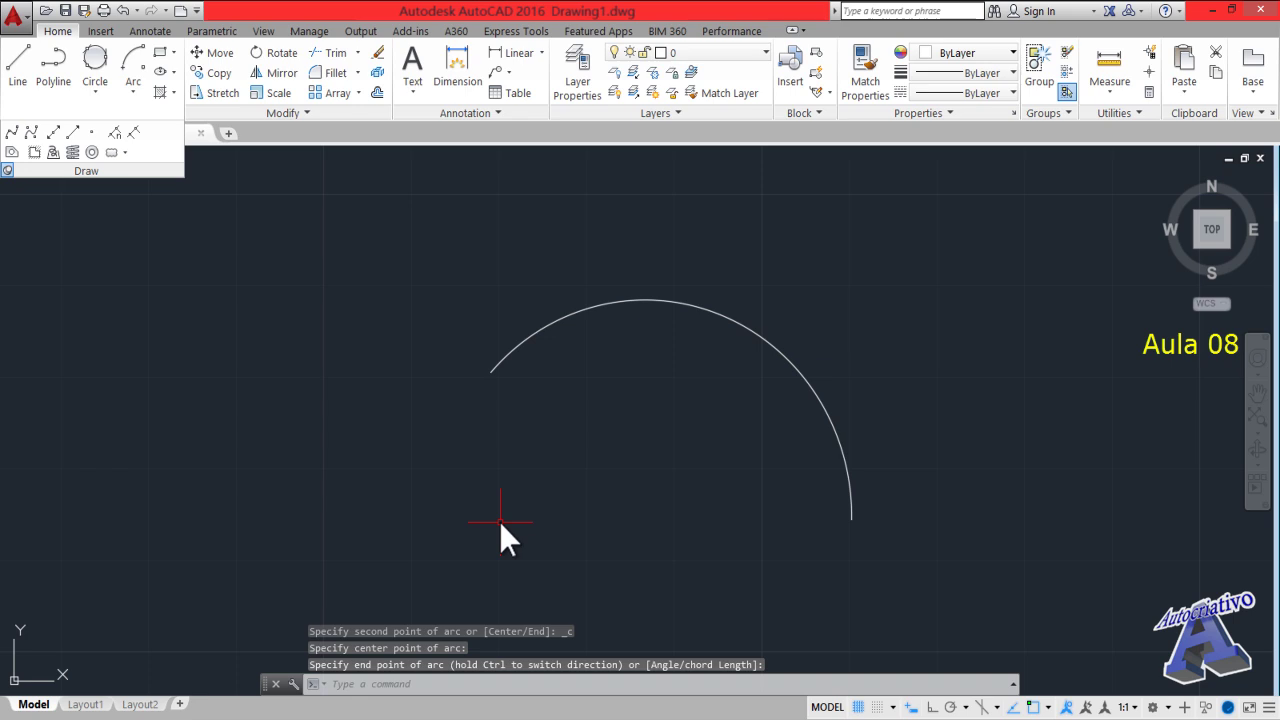
Draw a Start, Center, Angle arc right of the existing arc, starting right of its center, with an included angle of 45°
mouse_move(885, 452)
middle_mouse_down()
mouse_move(546, 468)
mouse_move(453, 459)
middle_mouse_up()
left_click(133, 90)
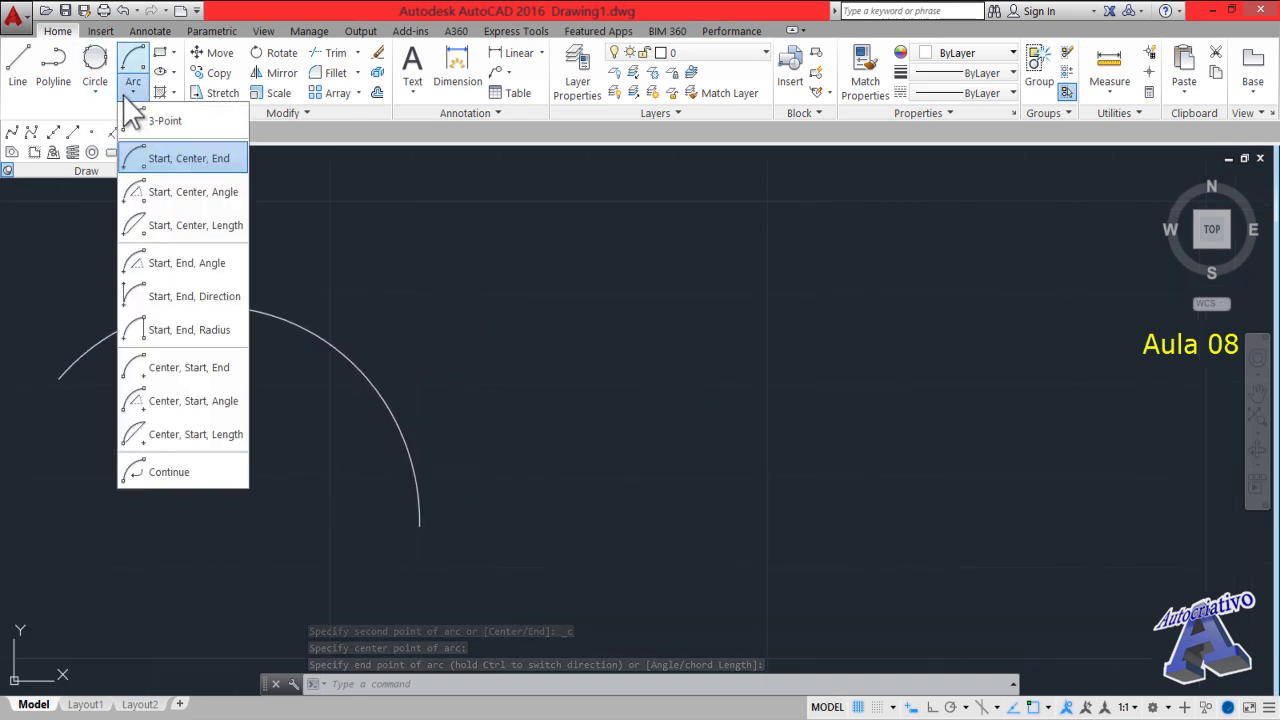
left_click(222, 200)
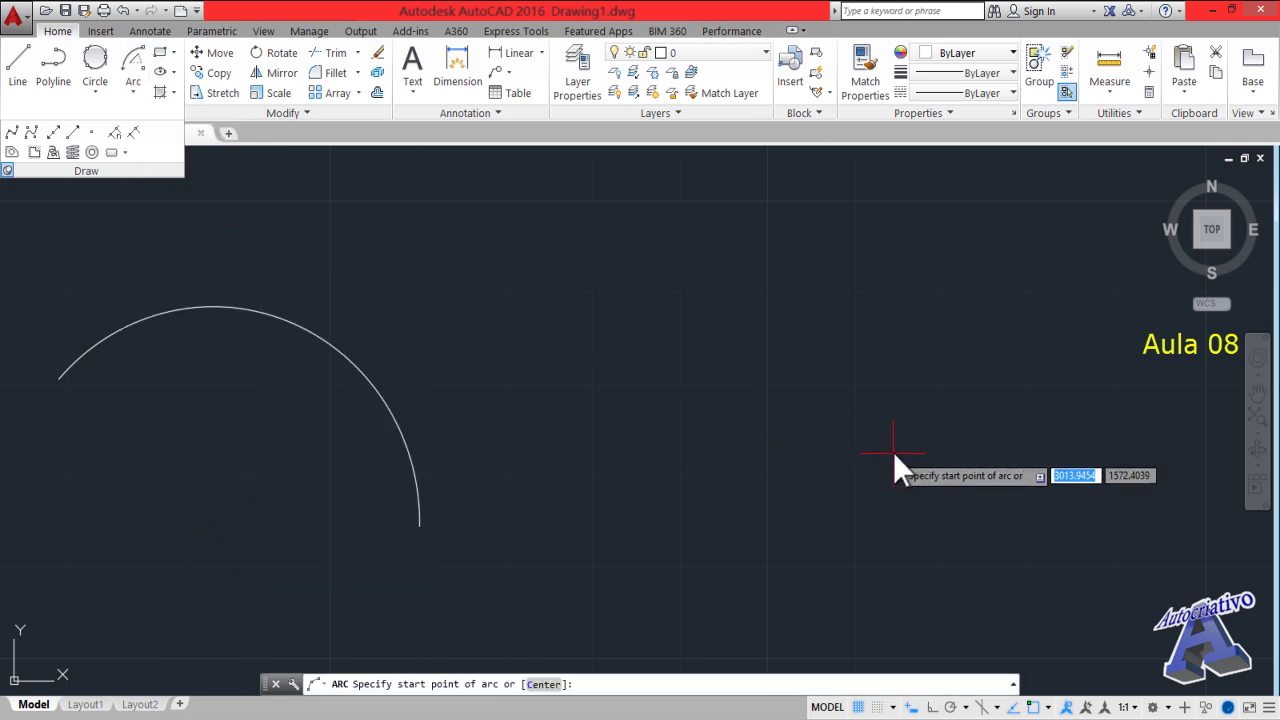
middle_click_drag(893, 452, 723, 445)
left_click(776, 435)
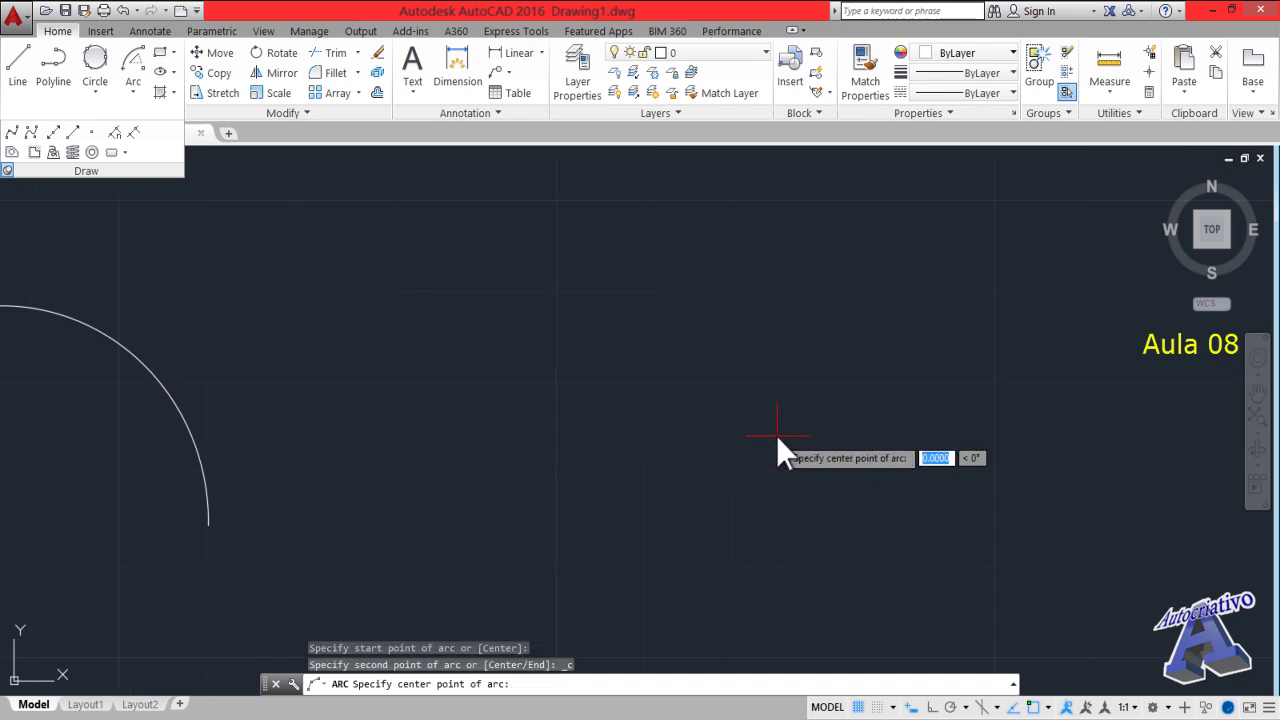
left_click(537, 433)
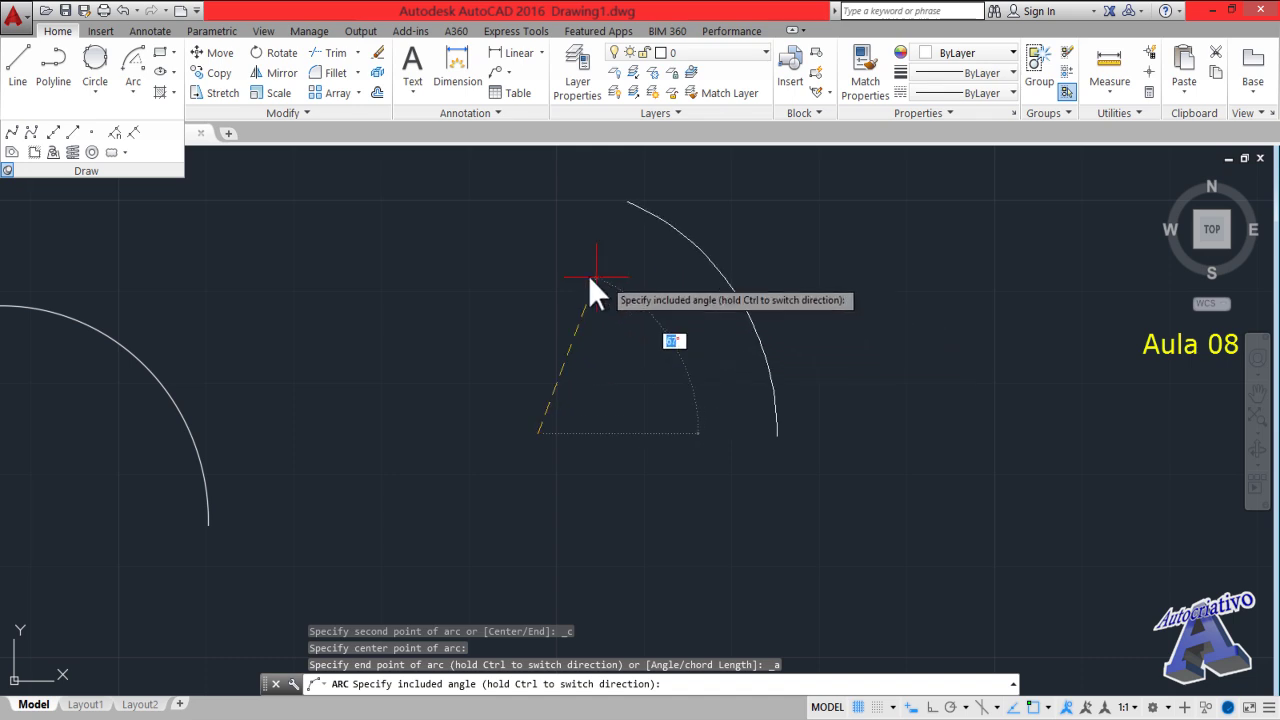
middle_click_drag(667, 348, 722, 390)
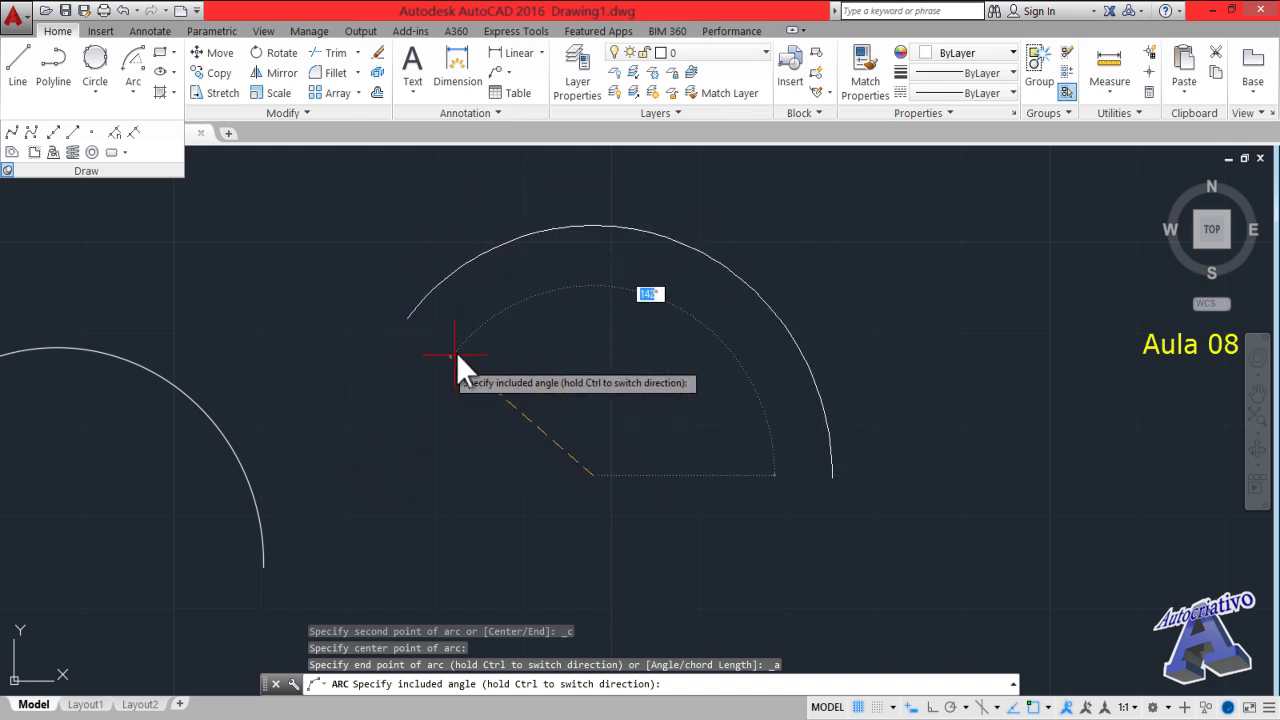
type("45")
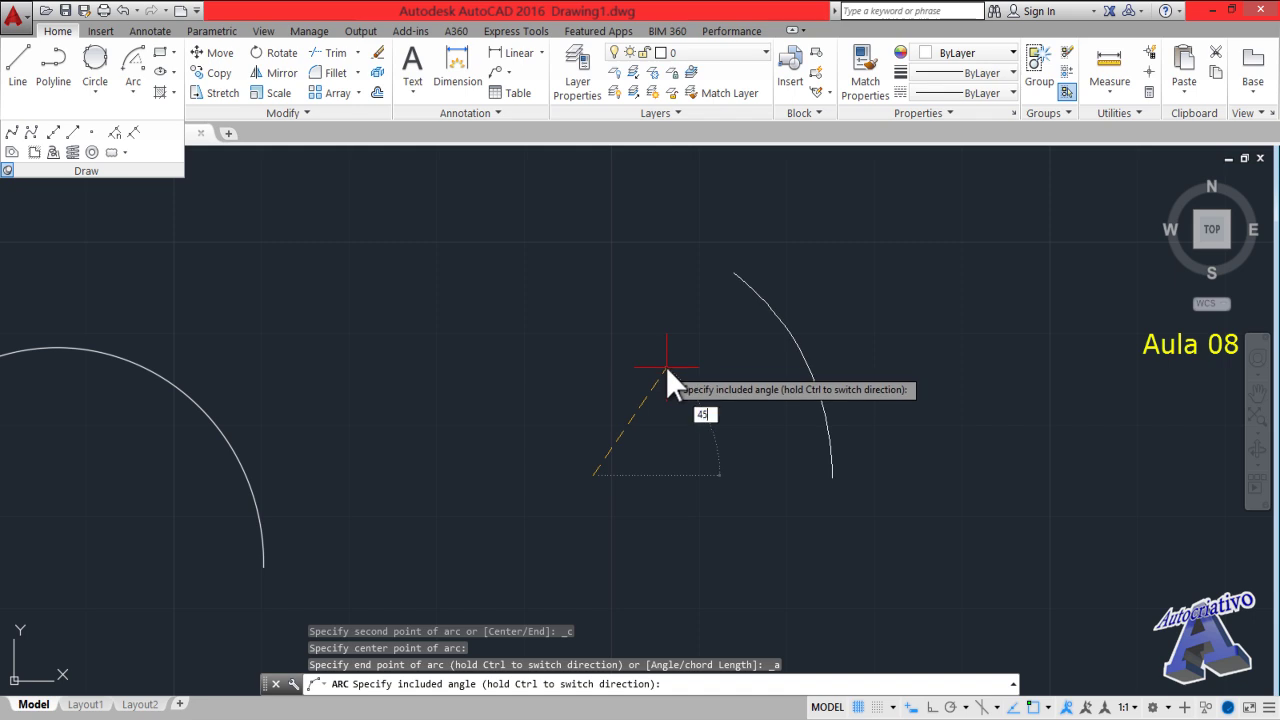
Complete the arc drawn from start point and center with an included angle of 45 degrees
key("Return")
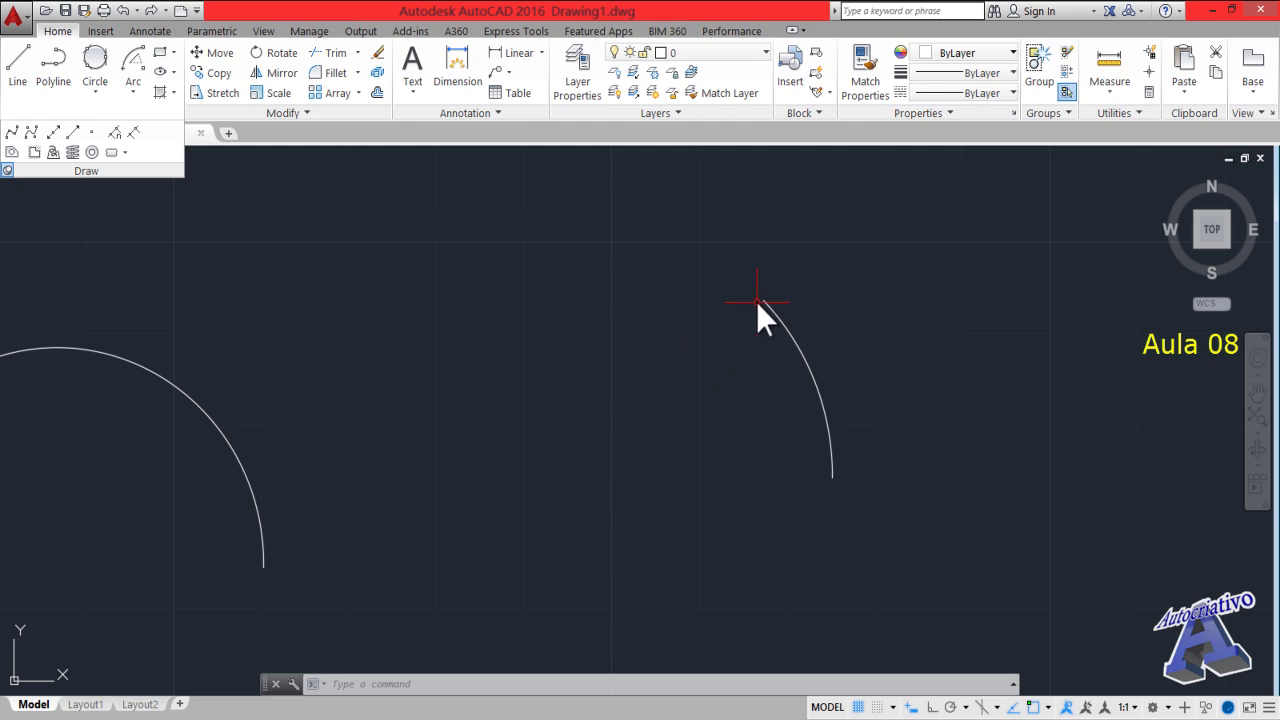
left_click(876, 419)
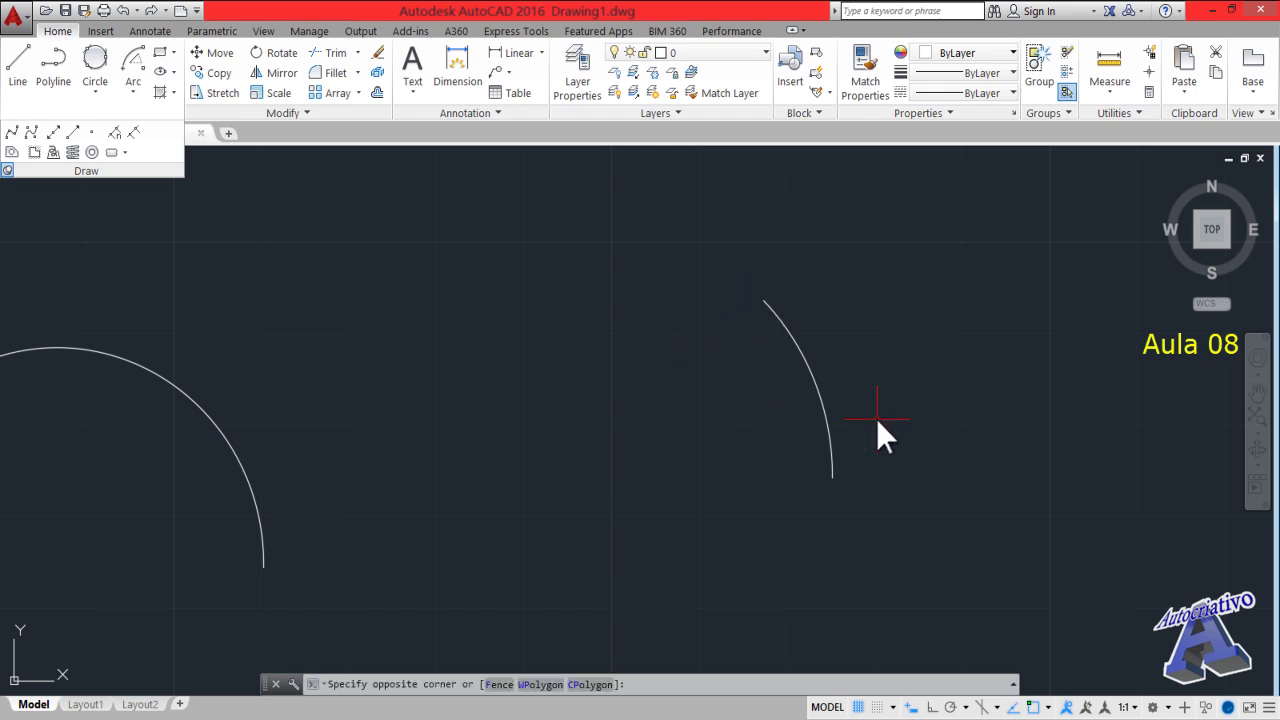
left_click(869, 381)
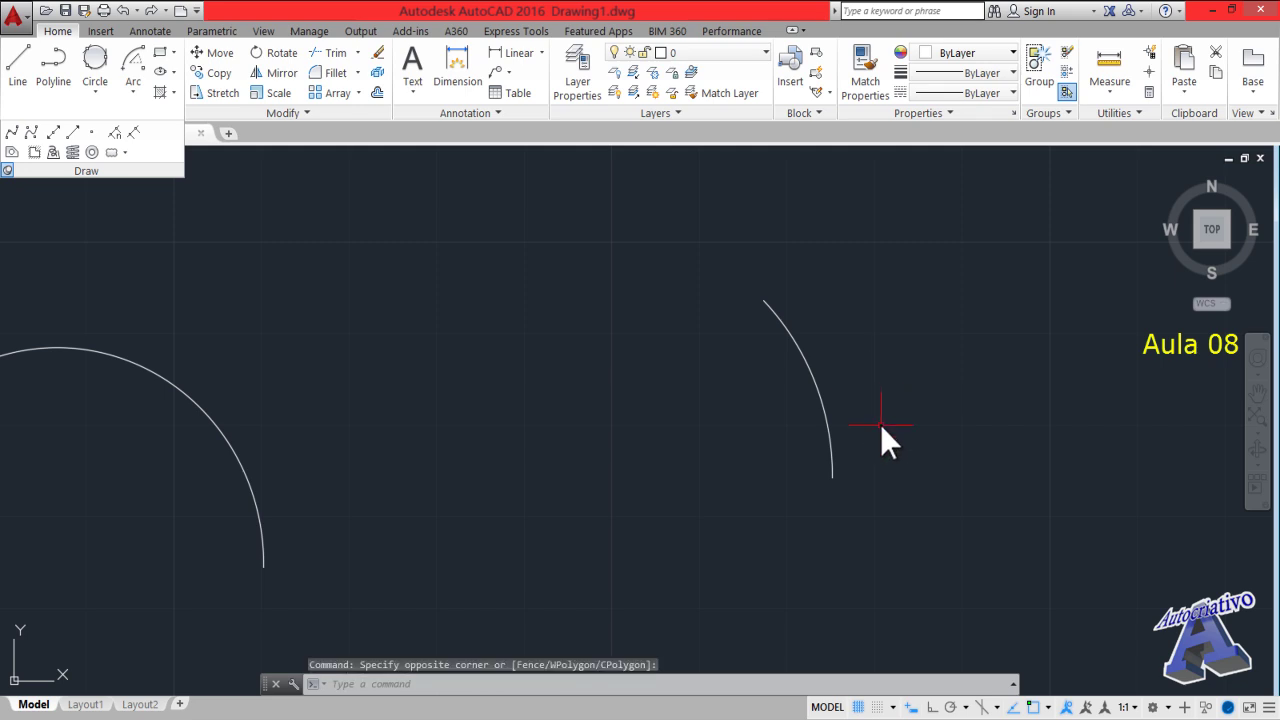
Draw a Start, Center, Length arc beside the 45-degree arc, with its center level with the start point and a chord length of 25
scroll(882, 425, "up", 2)
middle_click_drag(882, 425, 243, 494)
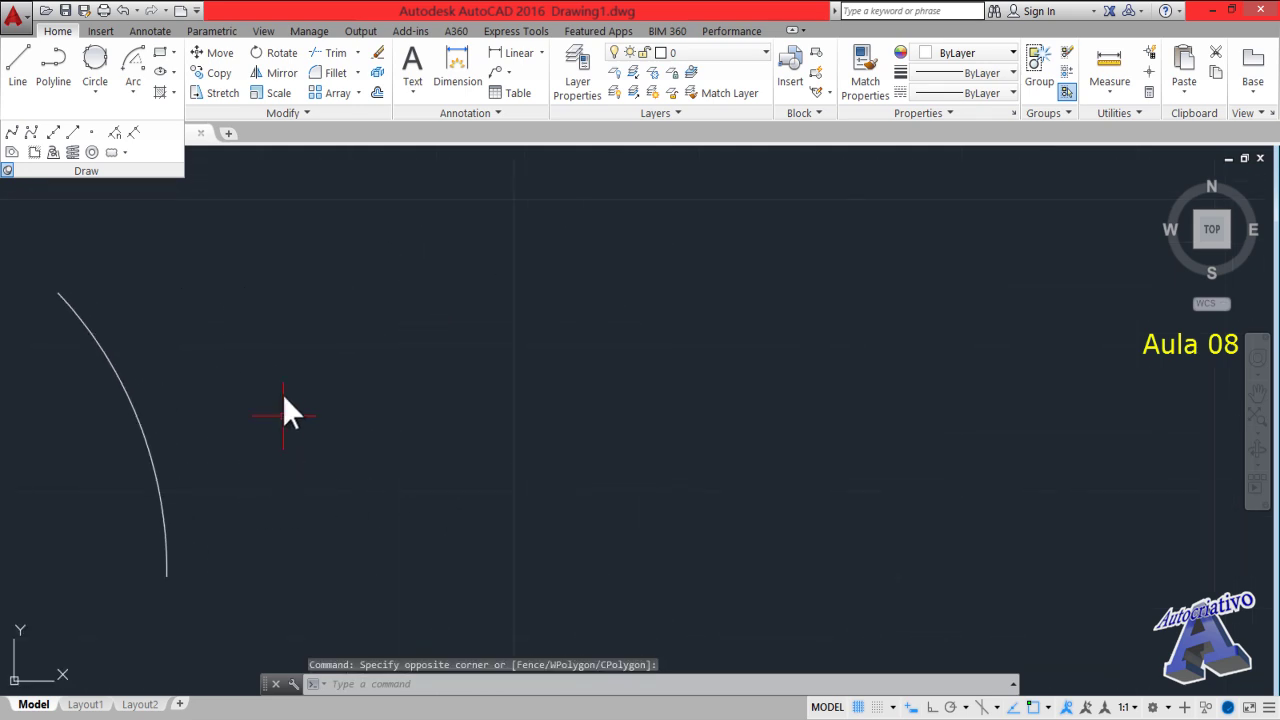
left_click(127, 87)
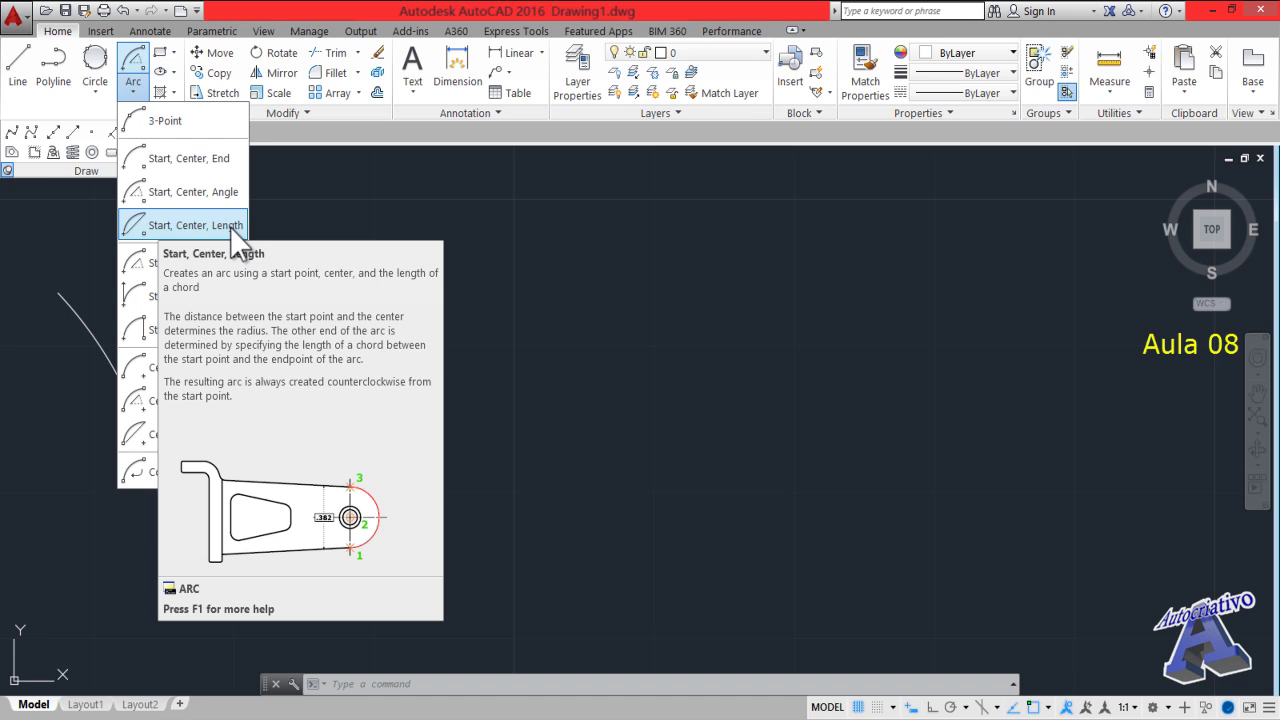
left_click(182, 226)
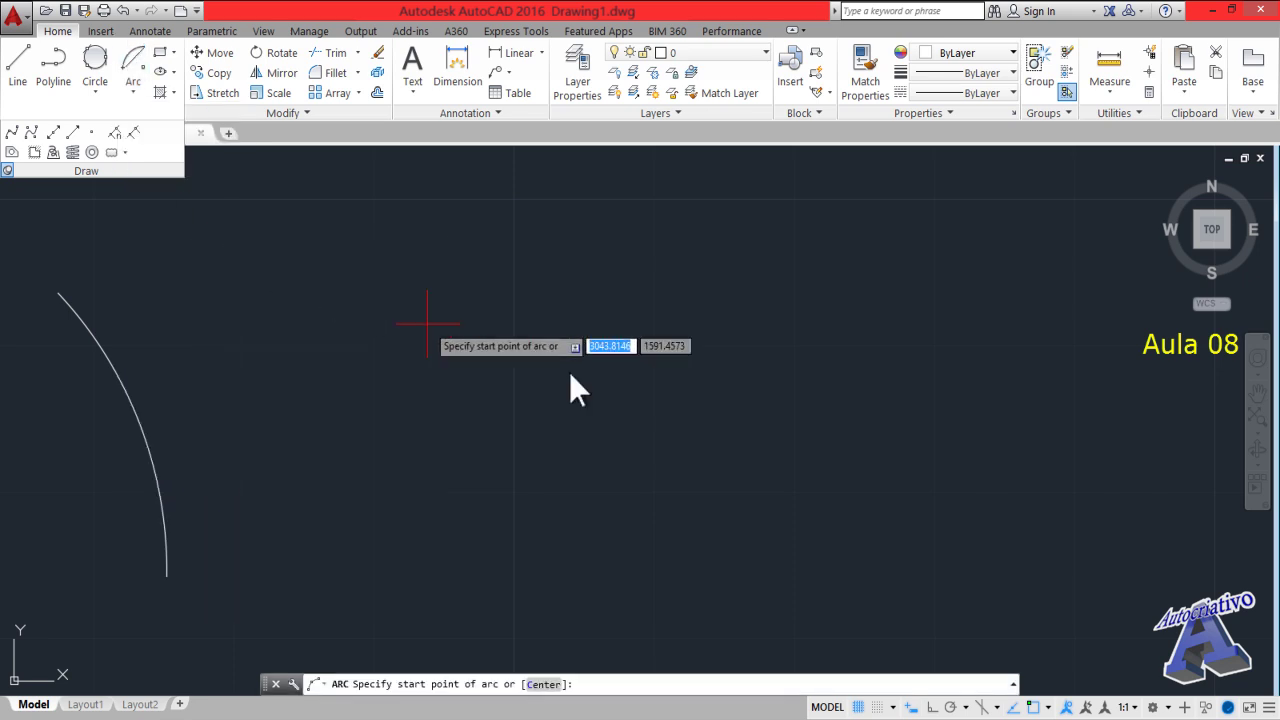
left_click(750, 452)
left_click(524, 451)
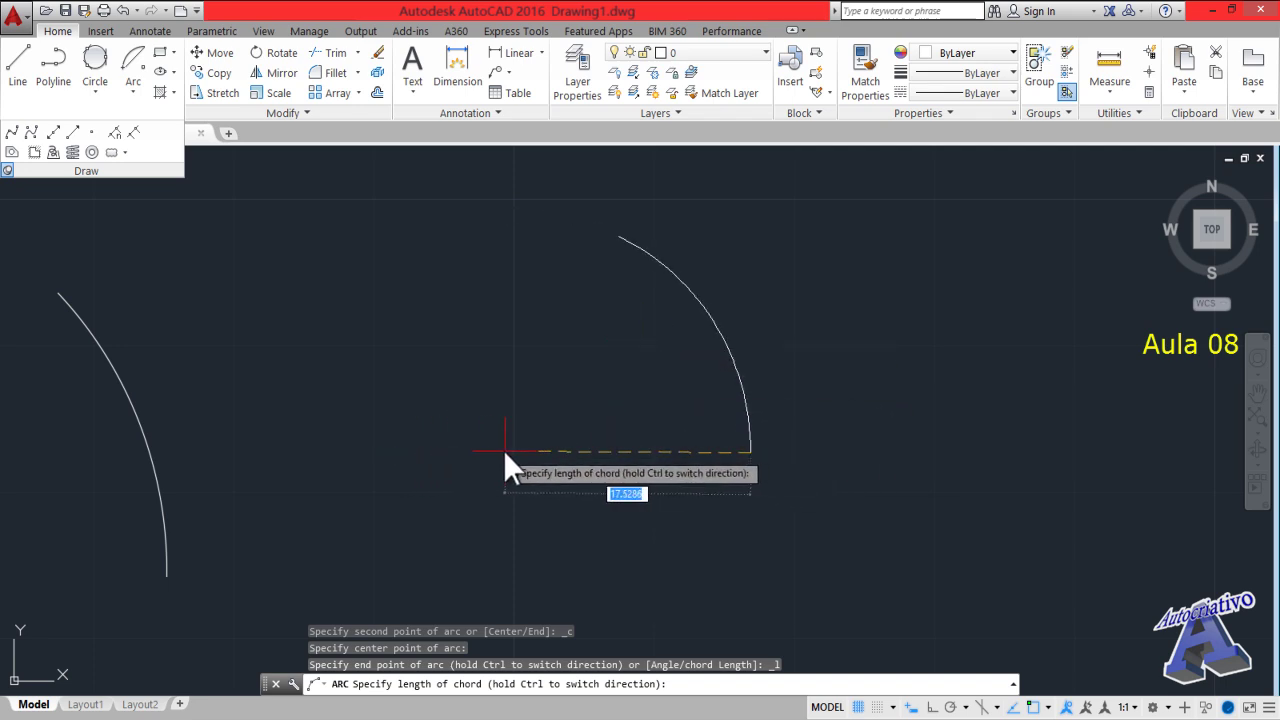
type("25")
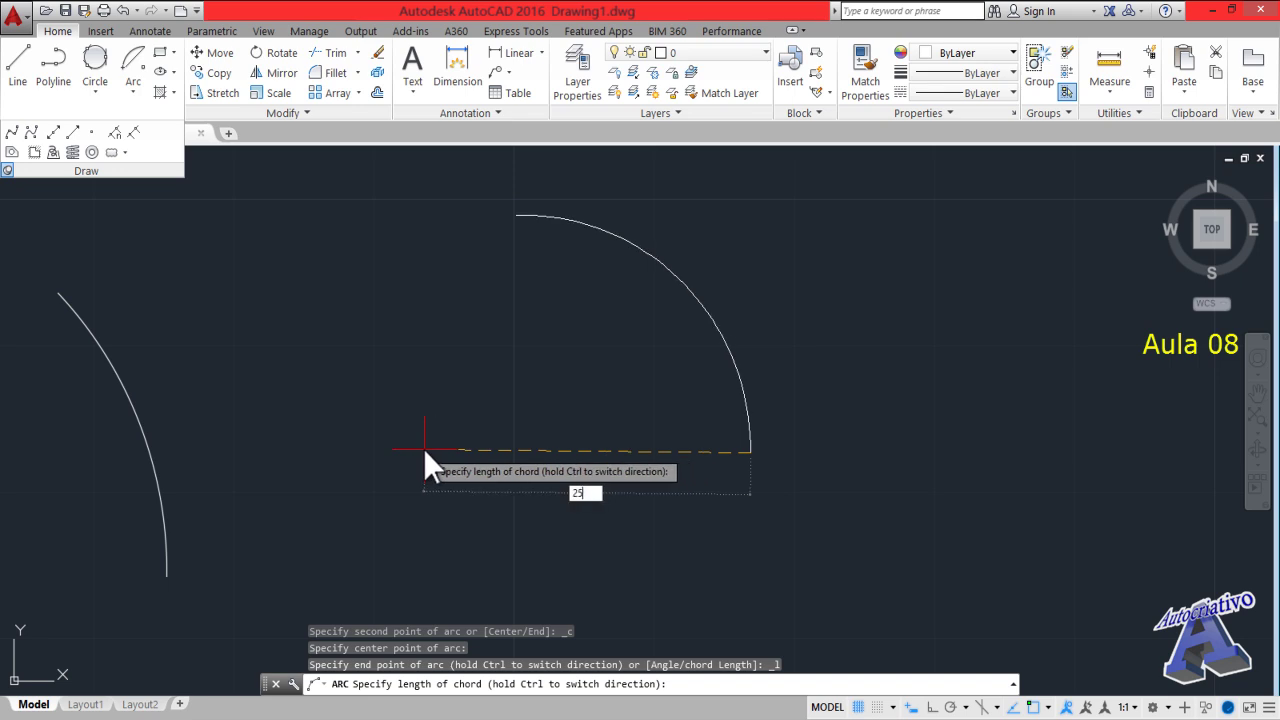
key("Return")
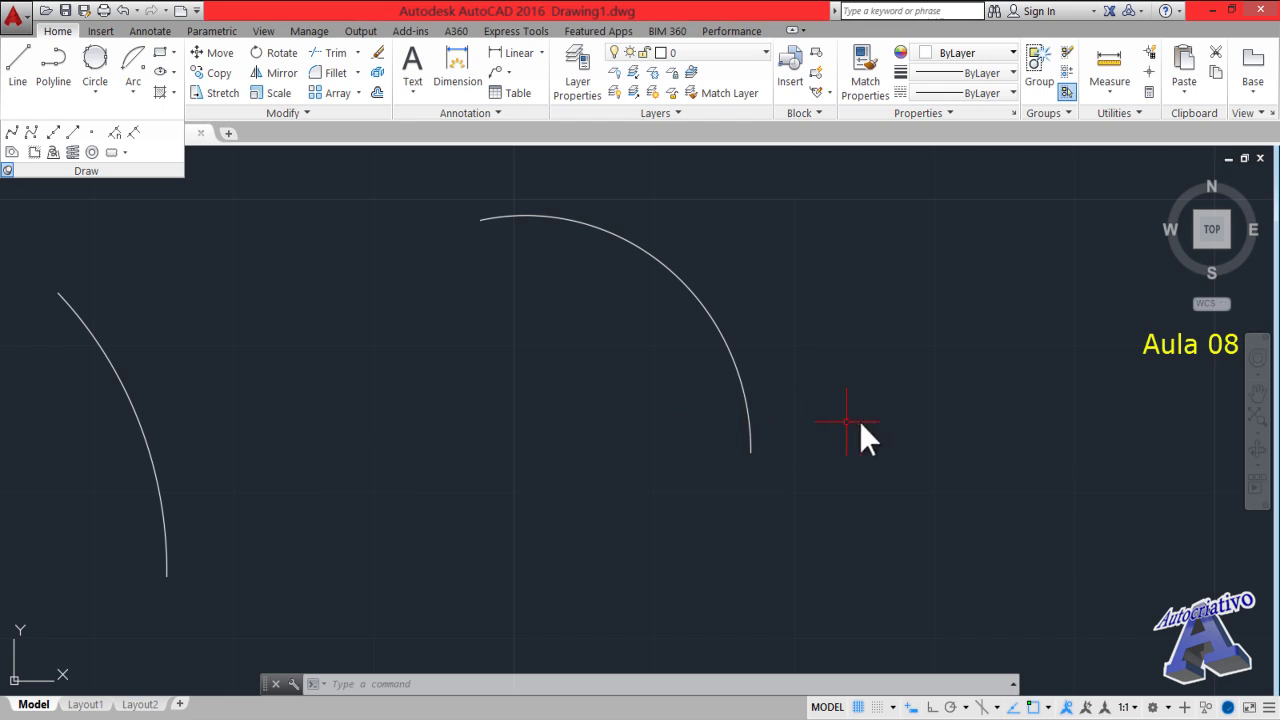
Draw a Start, End, Angle arc beside the previous one, with roughly level endpoints and an included angle of 30 degrees
mouse_move(817, 412)
middle_mouse_down()
mouse_move(436, 481)
mouse_move(326, 527)
mouse_move(364, 527)
middle_mouse_up()
left_click(134, 100)
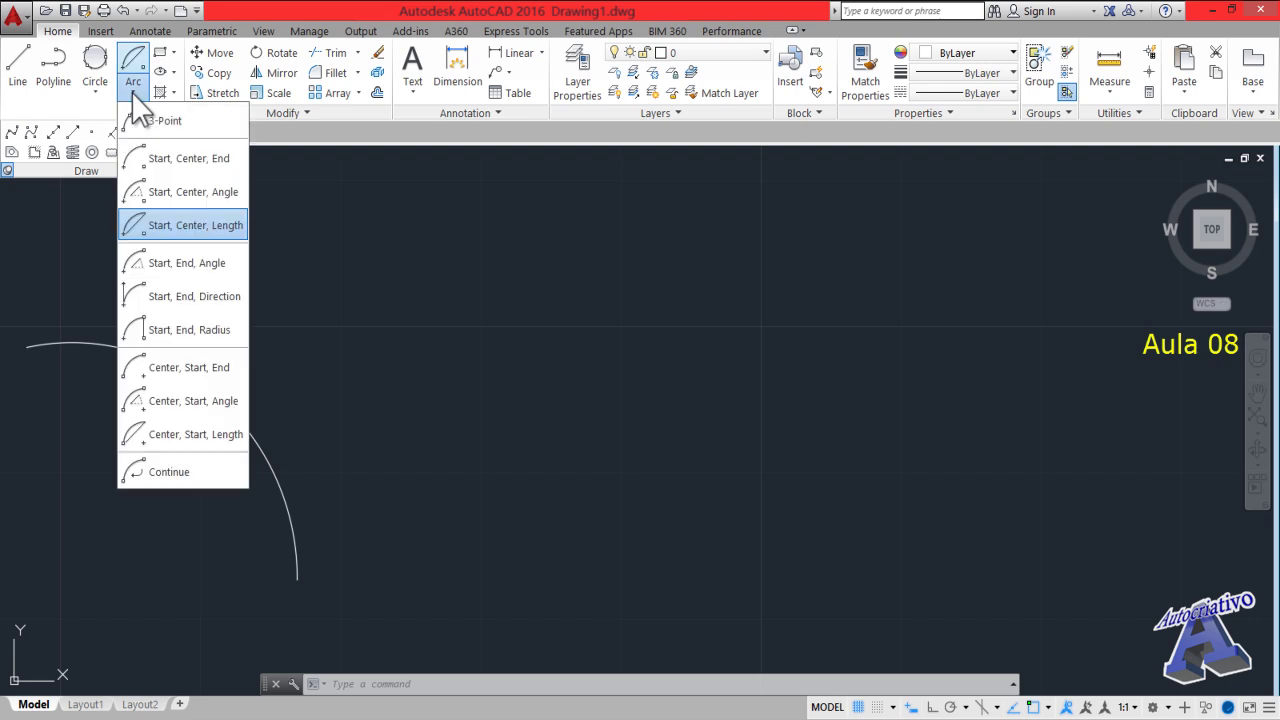
left_click(215, 266)
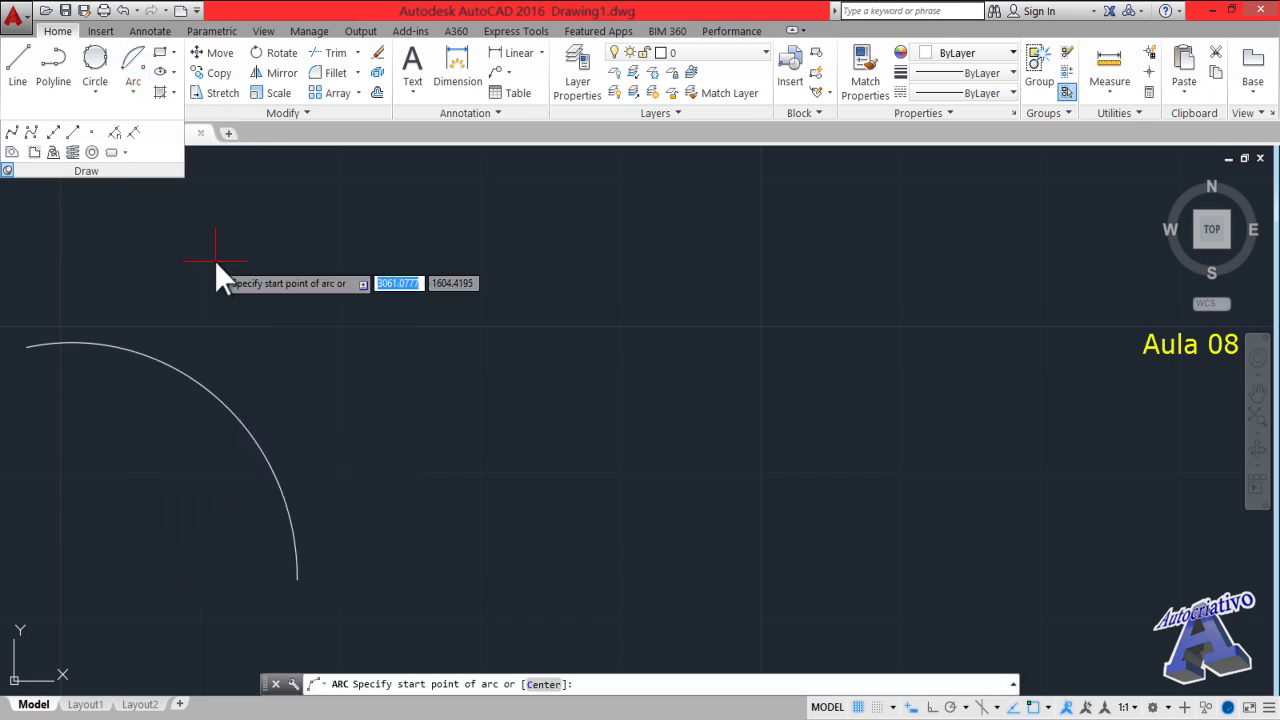
left_click(882, 469)
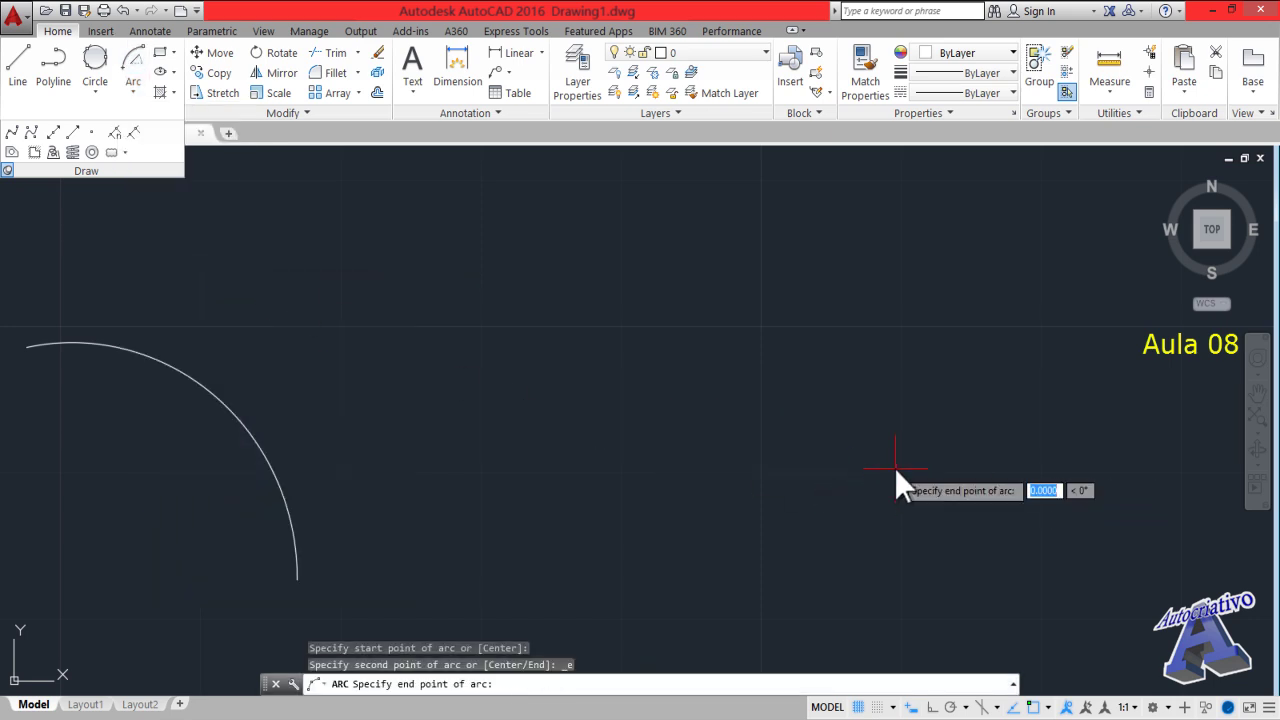
left_click(512, 466)
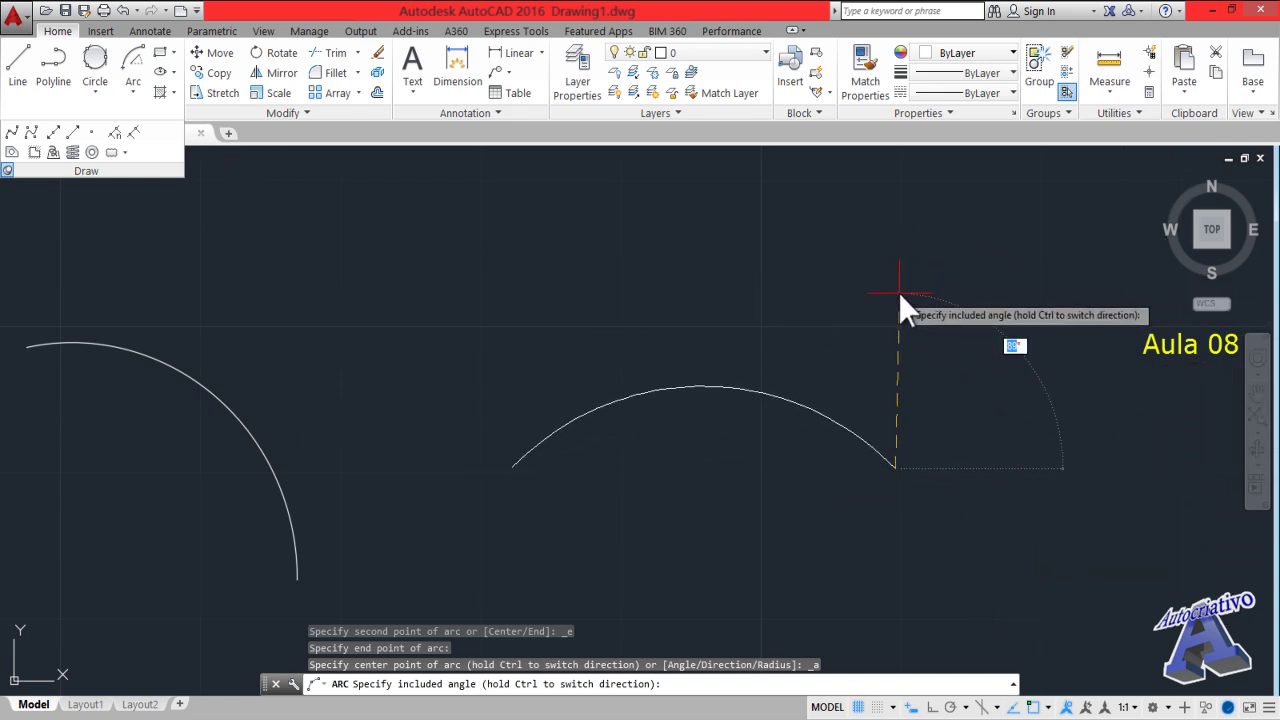
middle_click_drag(903, 300, 790, 330)
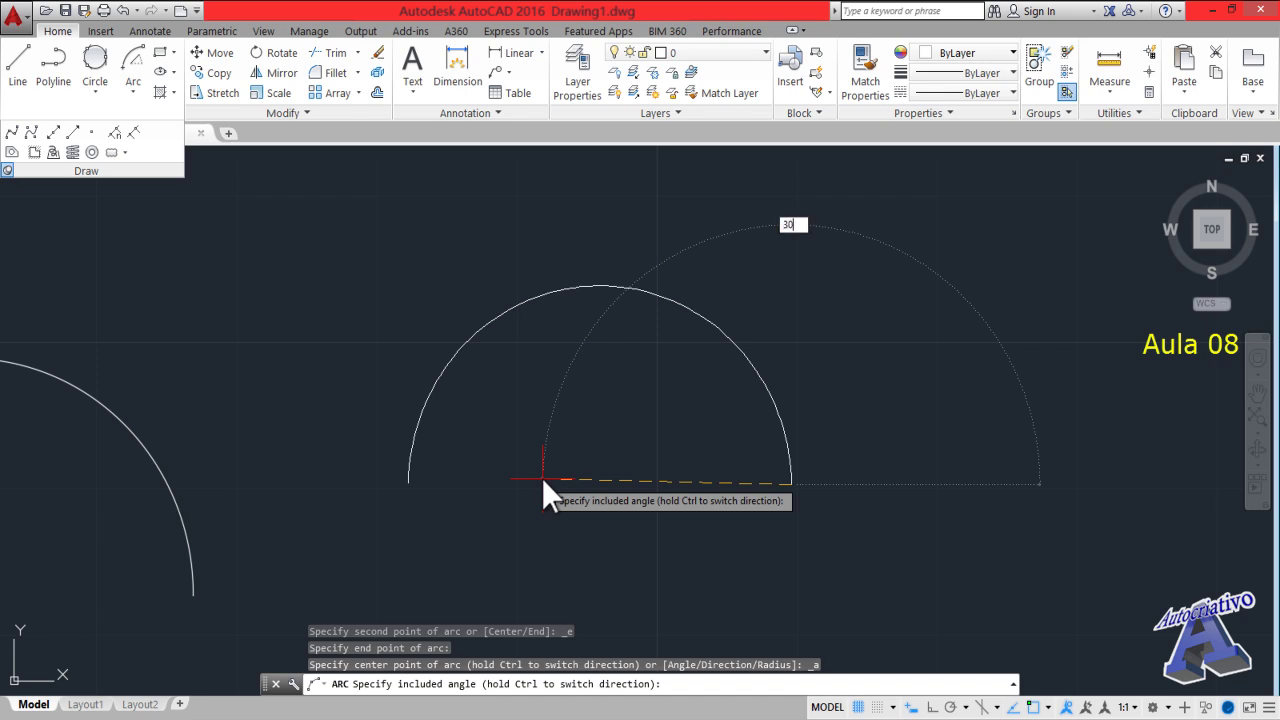
key("Return")
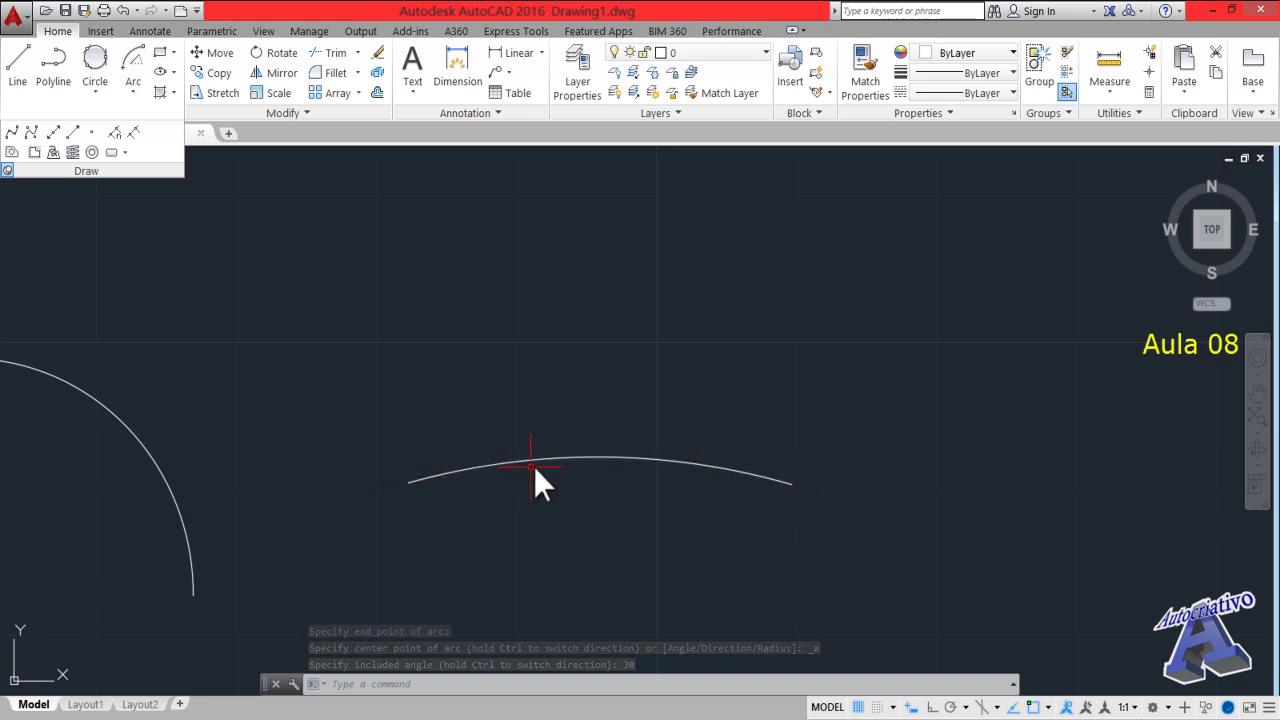
Draw two lines from the ends of the 30-degree arc meeting at a point below it, each about 30 units long
middle_click_drag(609, 565, 642, 392)
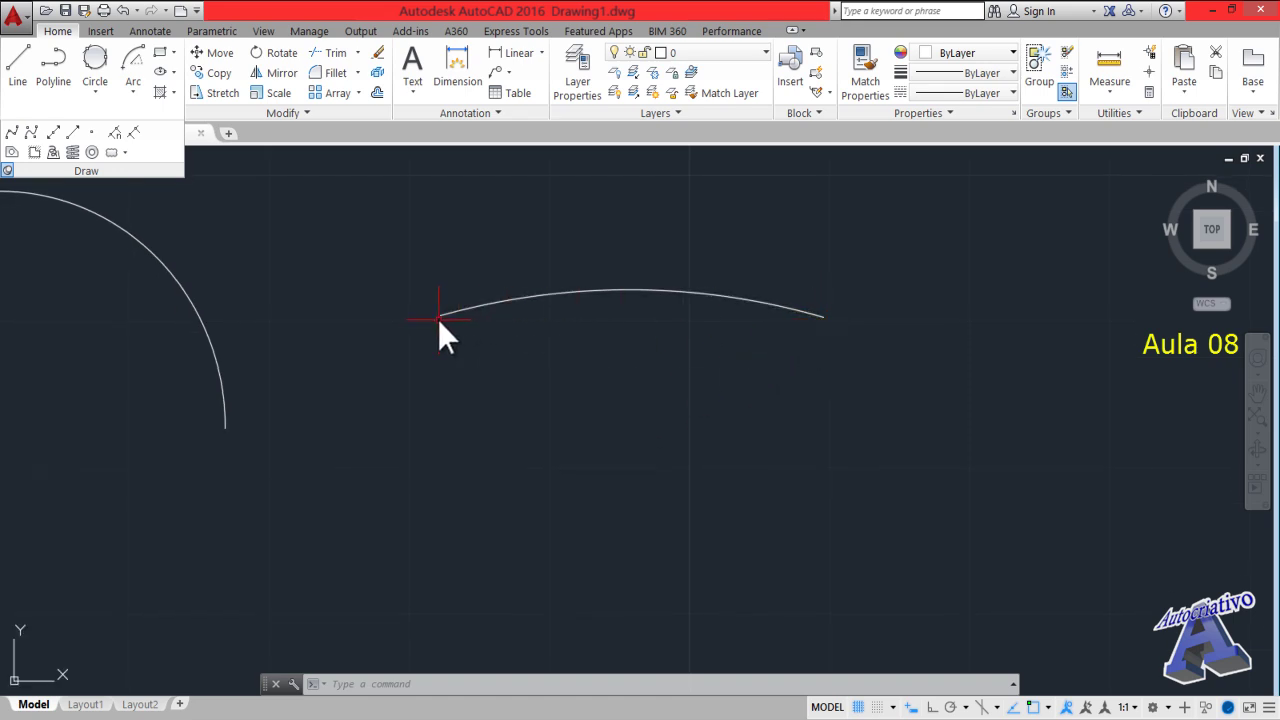
type("l")
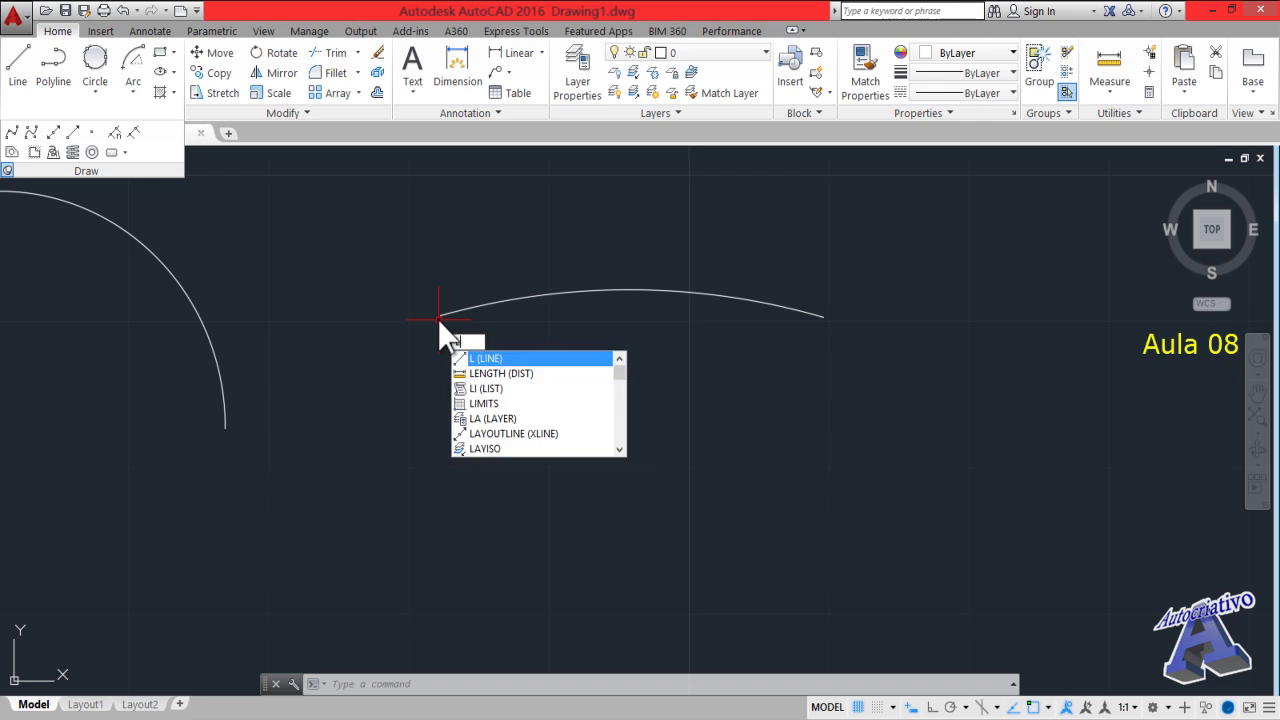
key("Return")
left_click(438, 318)
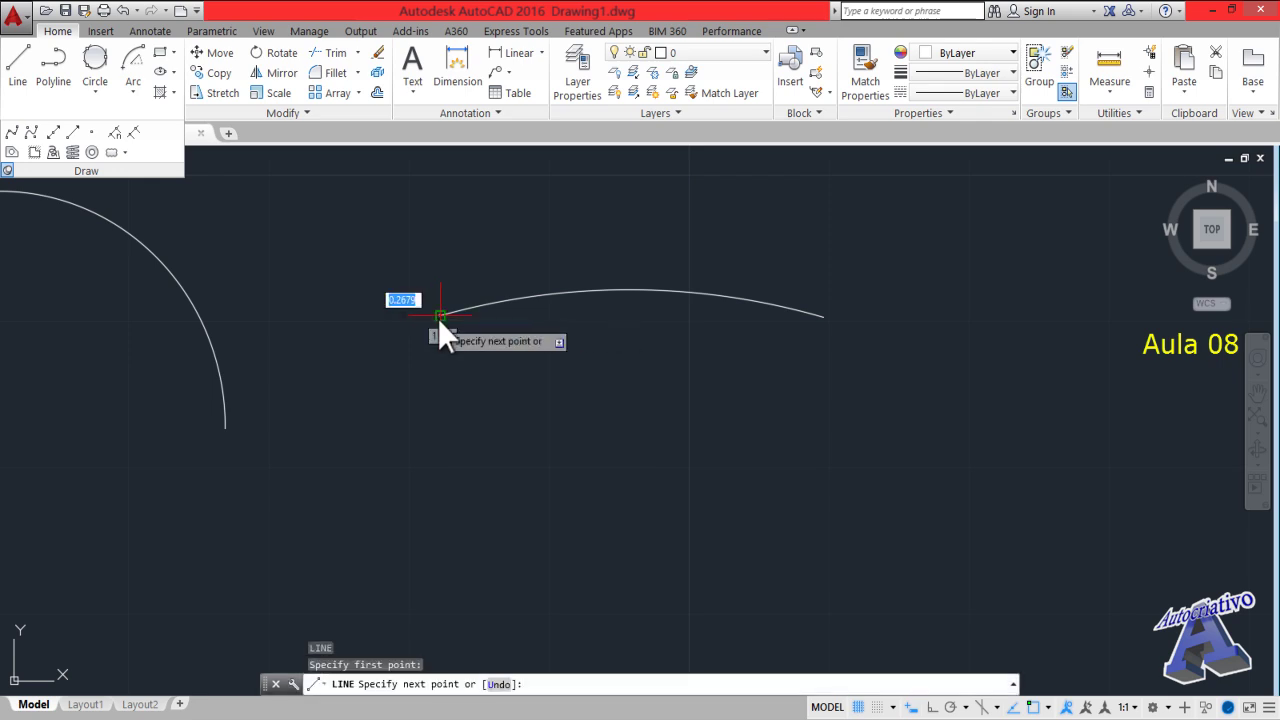
mouse_move(641, 650)
middle_mouse_down()
mouse_move(609, 544)
mouse_move(588, 554)
middle_mouse_up()
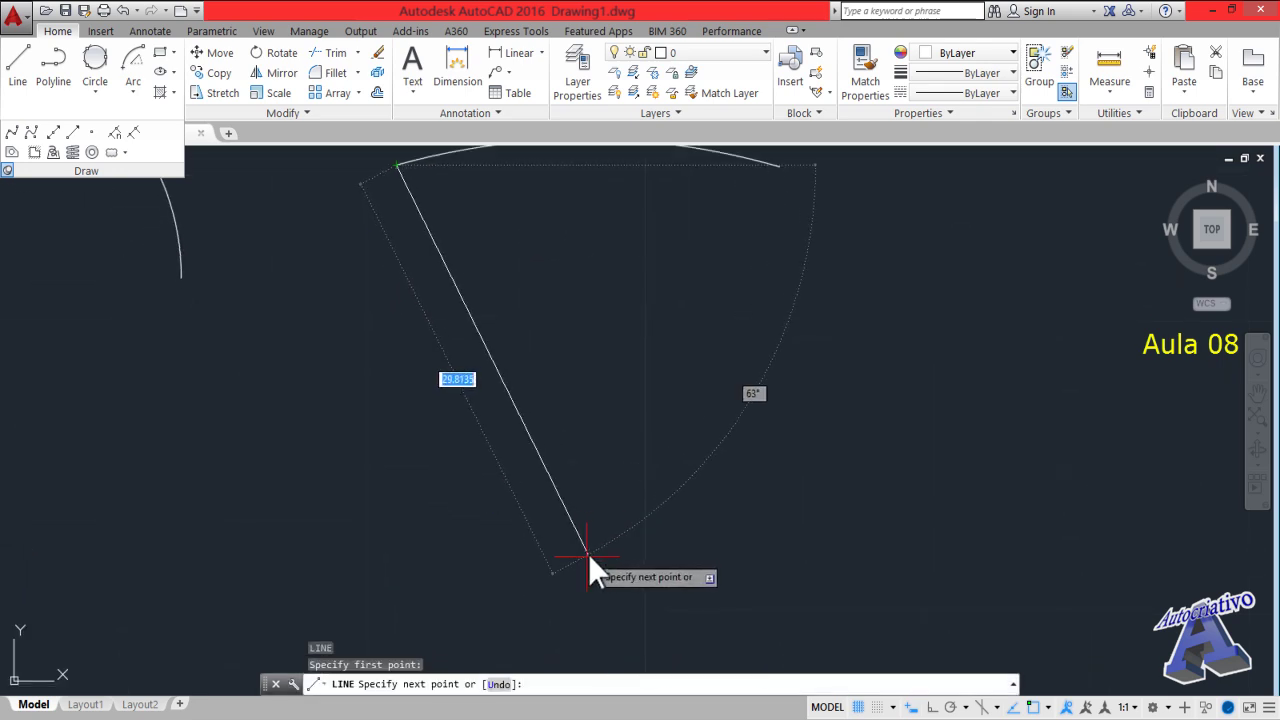
left_click(588, 557)
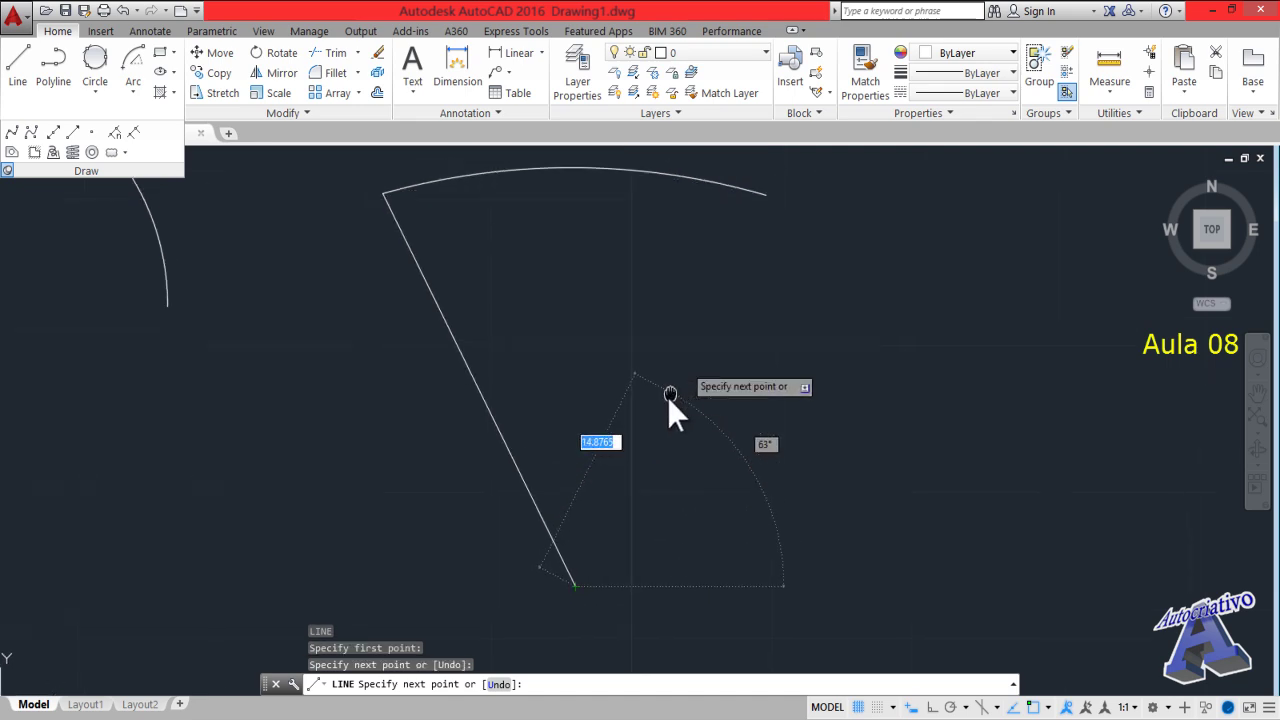
left_click(757, 217)
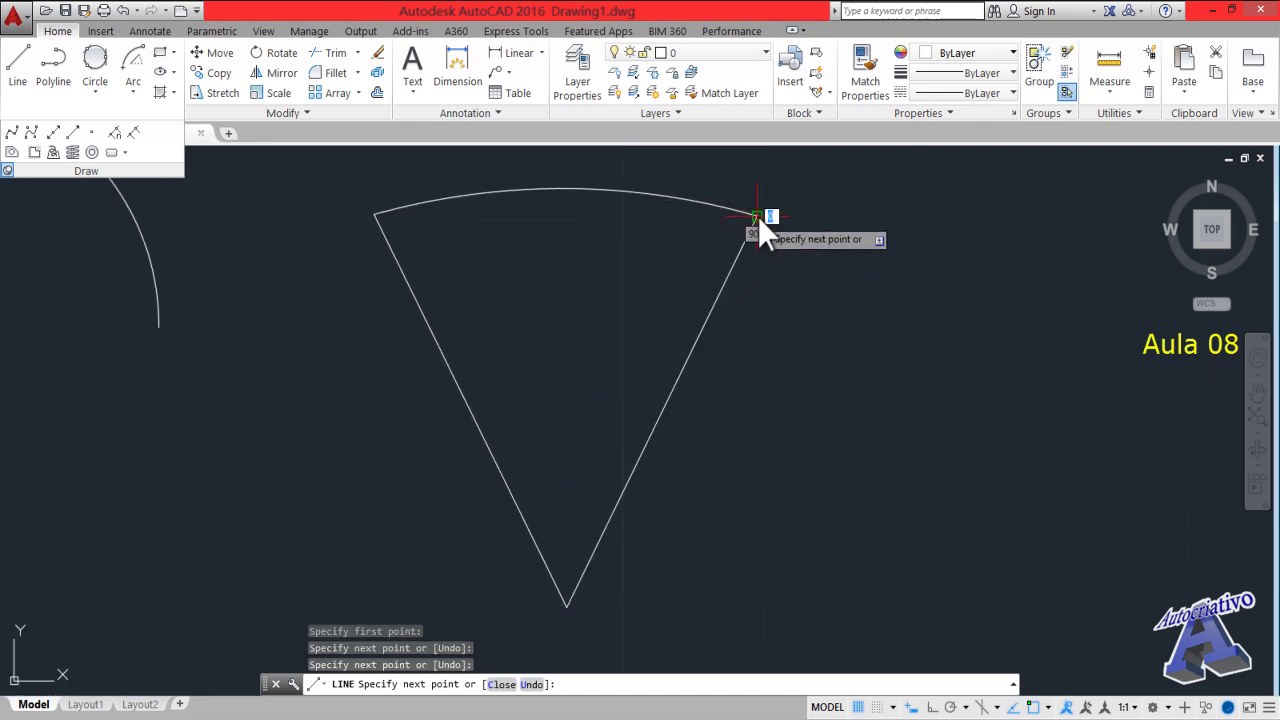
key("Escape")
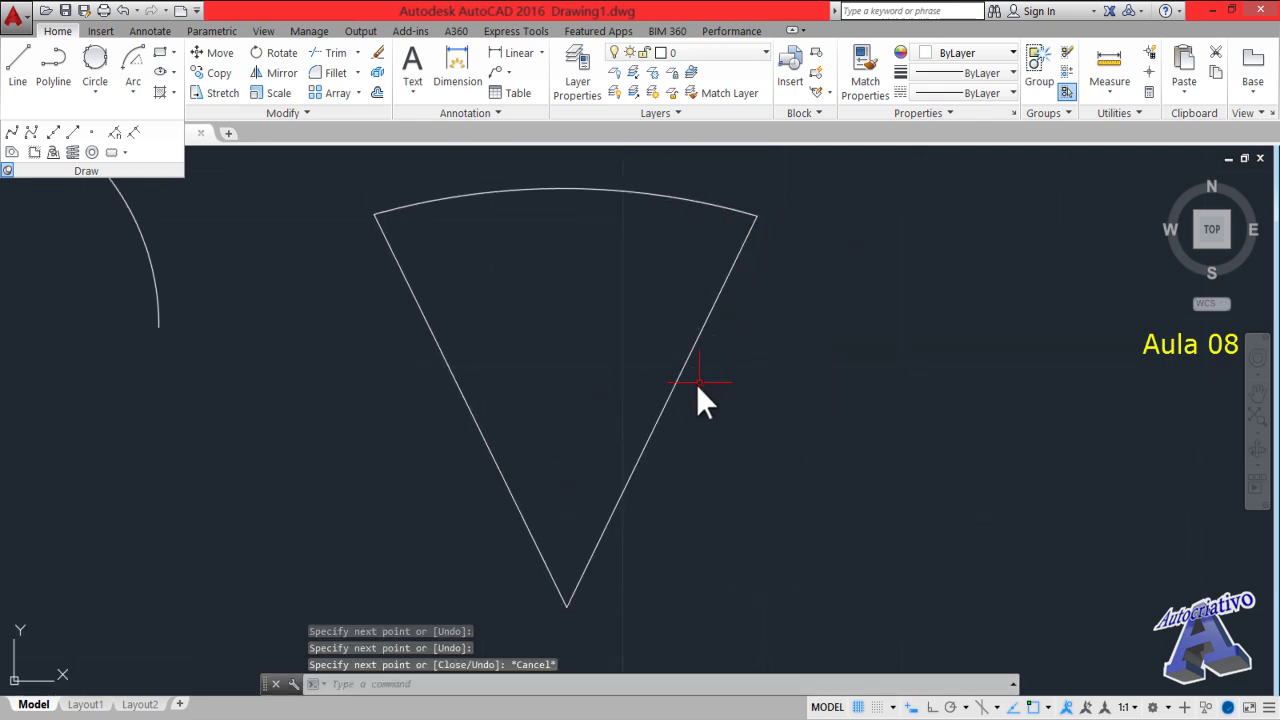
Delete the two lines that join the ends of the 30-degree arc below it
left_click(707, 447)
left_click(459, 414)
key("Delete")
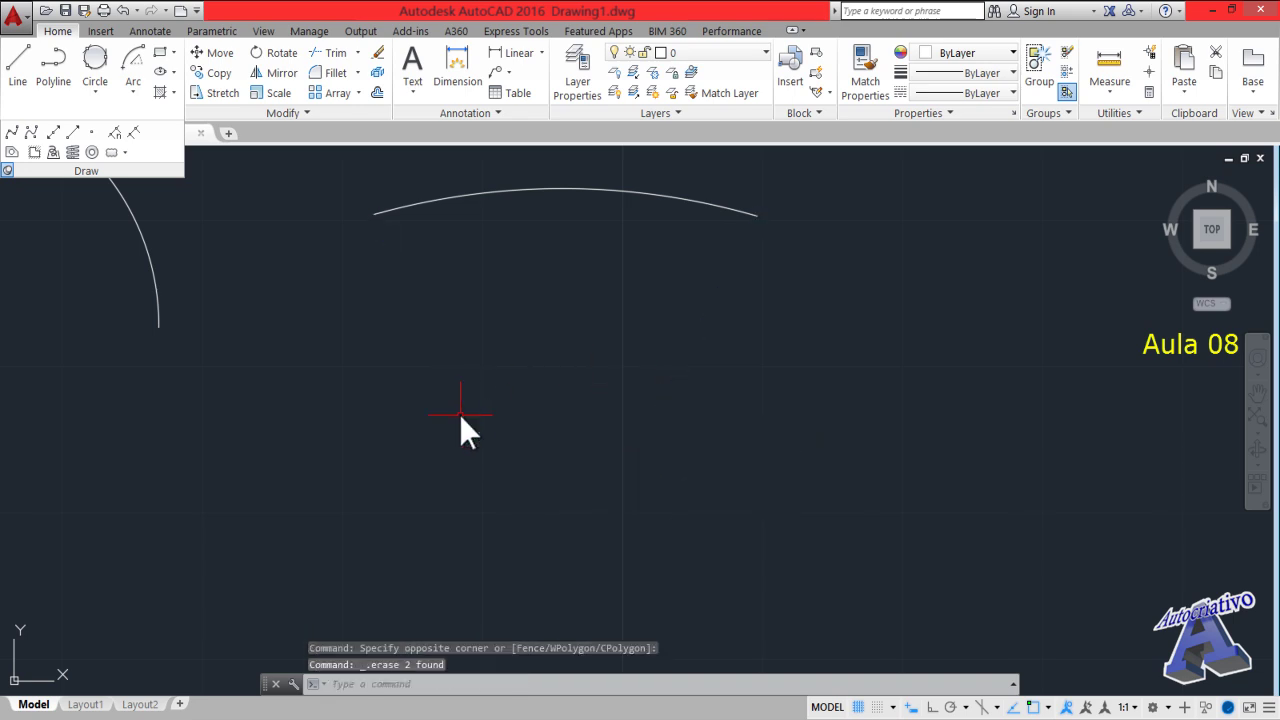
Select the 30-degree arc to examine where its center and endpoint grips lie, then clear the selection
middle_click_drag(642, 372, 668, 384)
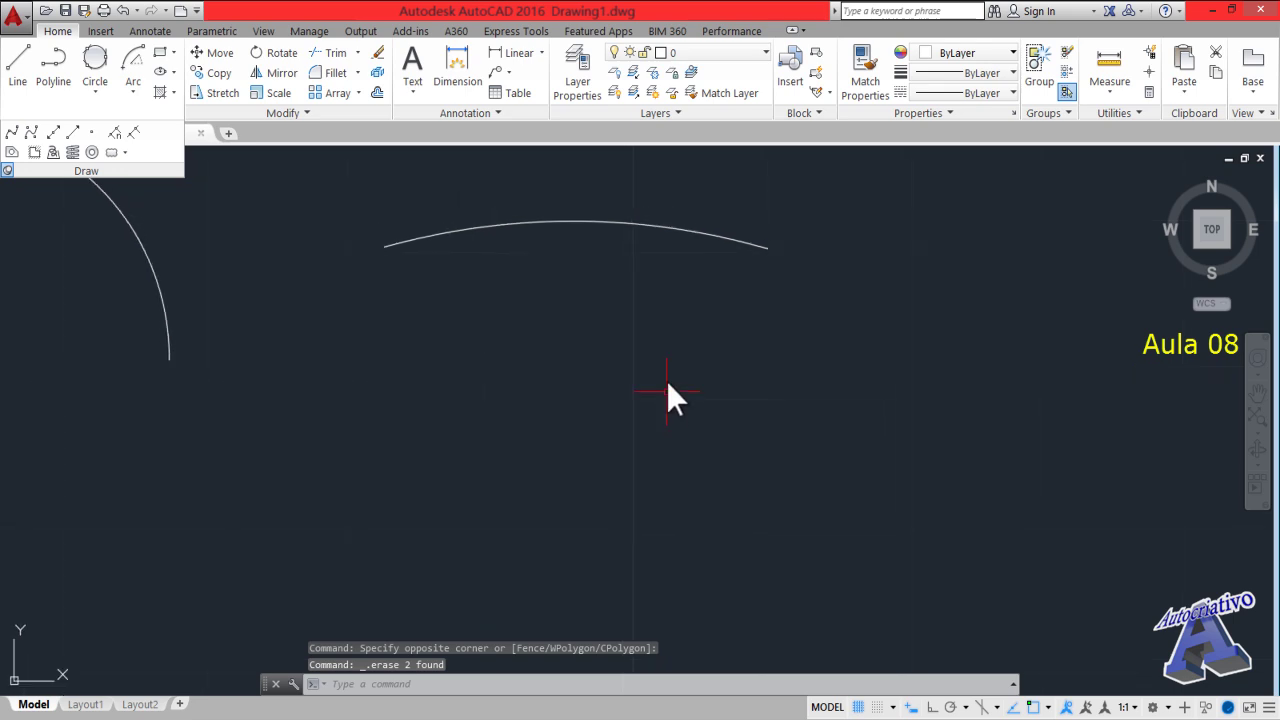
left_click(623, 220)
scroll(622, 300, "down", 2)
scroll(606, 484, "up", 2)
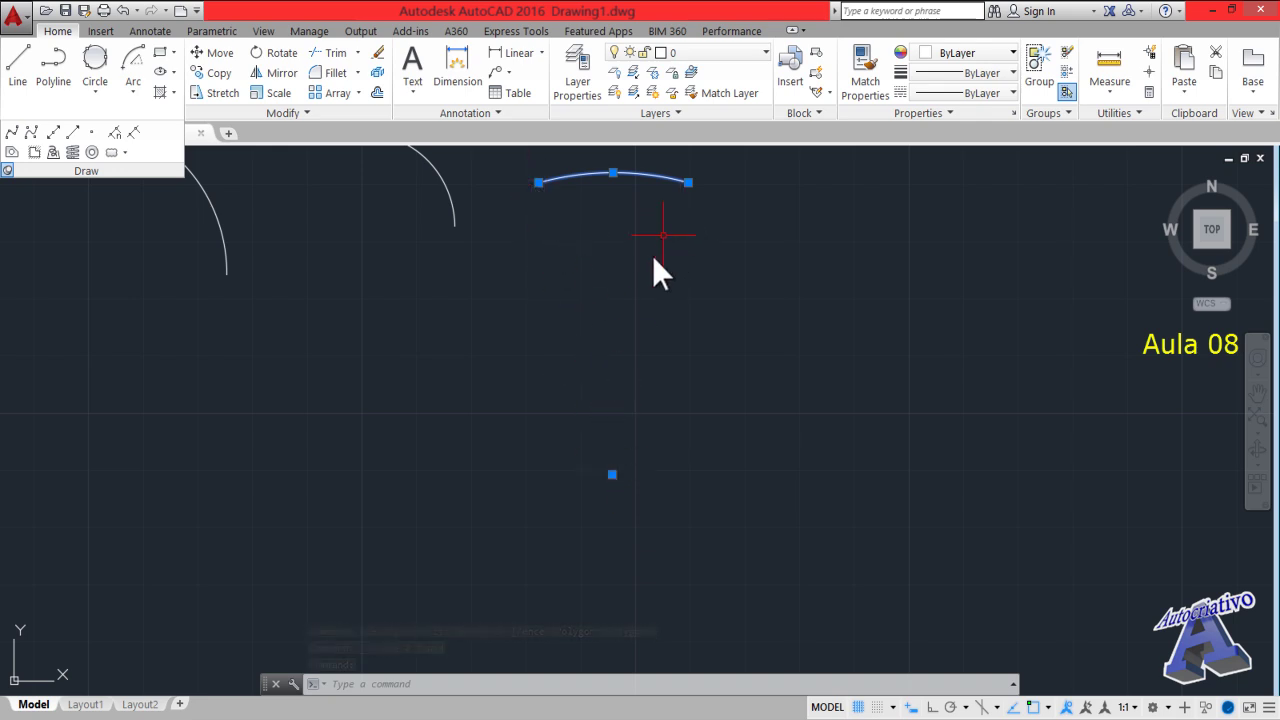
scroll(648, 270, "up", 2)
mouse_move(637, 313)
middle_mouse_down()
mouse_move(600, 428)
mouse_move(660, 449)
middle_mouse_up()
scroll(684, 418, "down", 2)
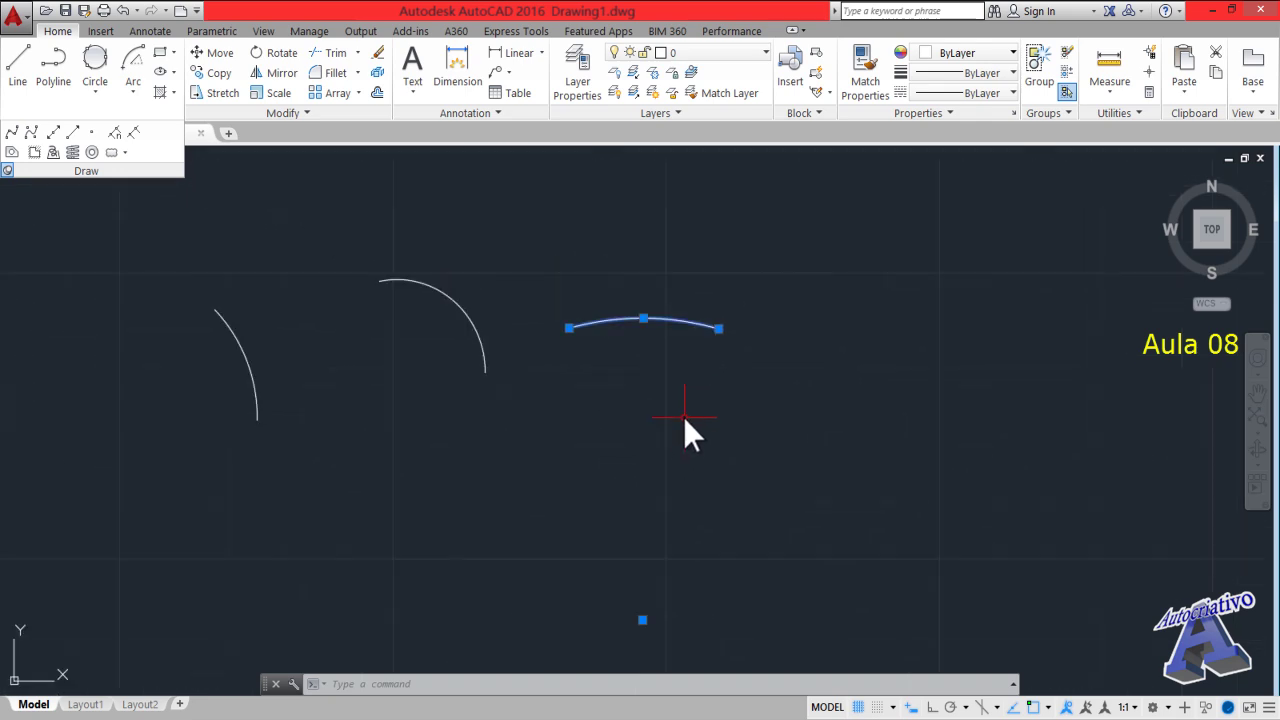
key("Escape")
Draw a Start, End, Direction arc beside the 30-degree arc, with roughly level endpoints and a vertical tangent at its start point
middle_click_drag(703, 408, 290, 480)
left_click(134, 93)
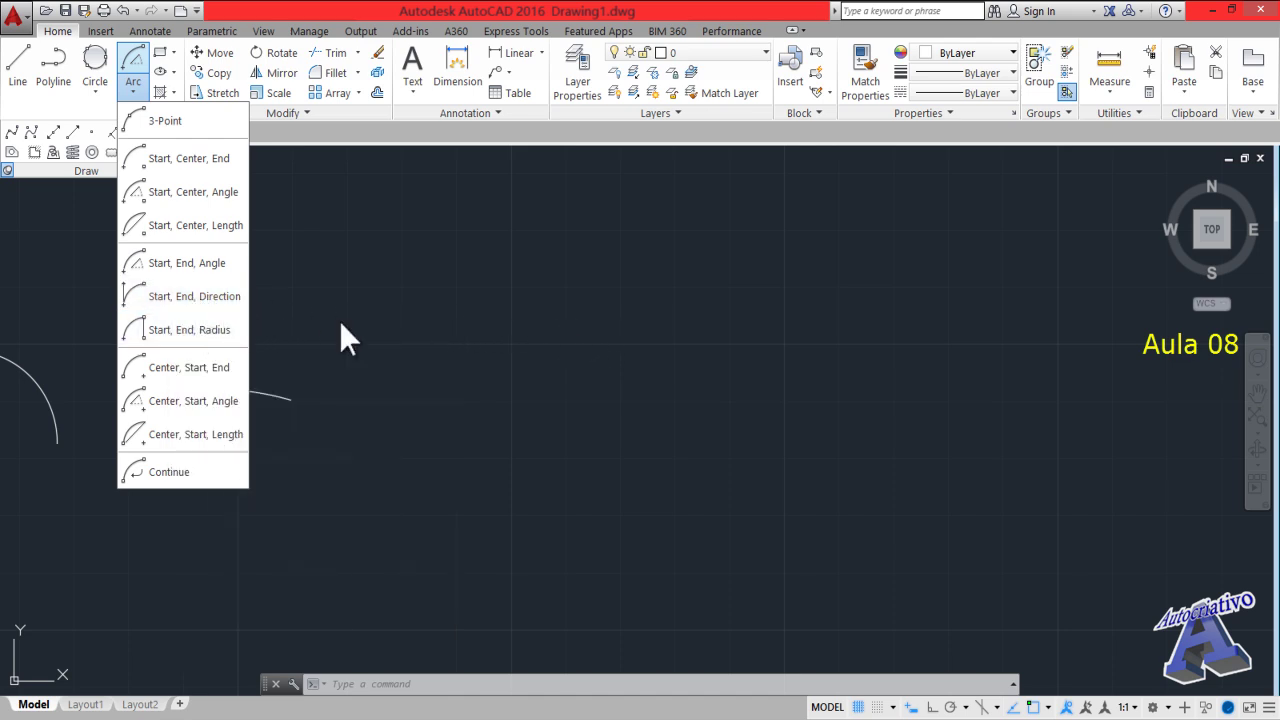
left_click(205, 297)
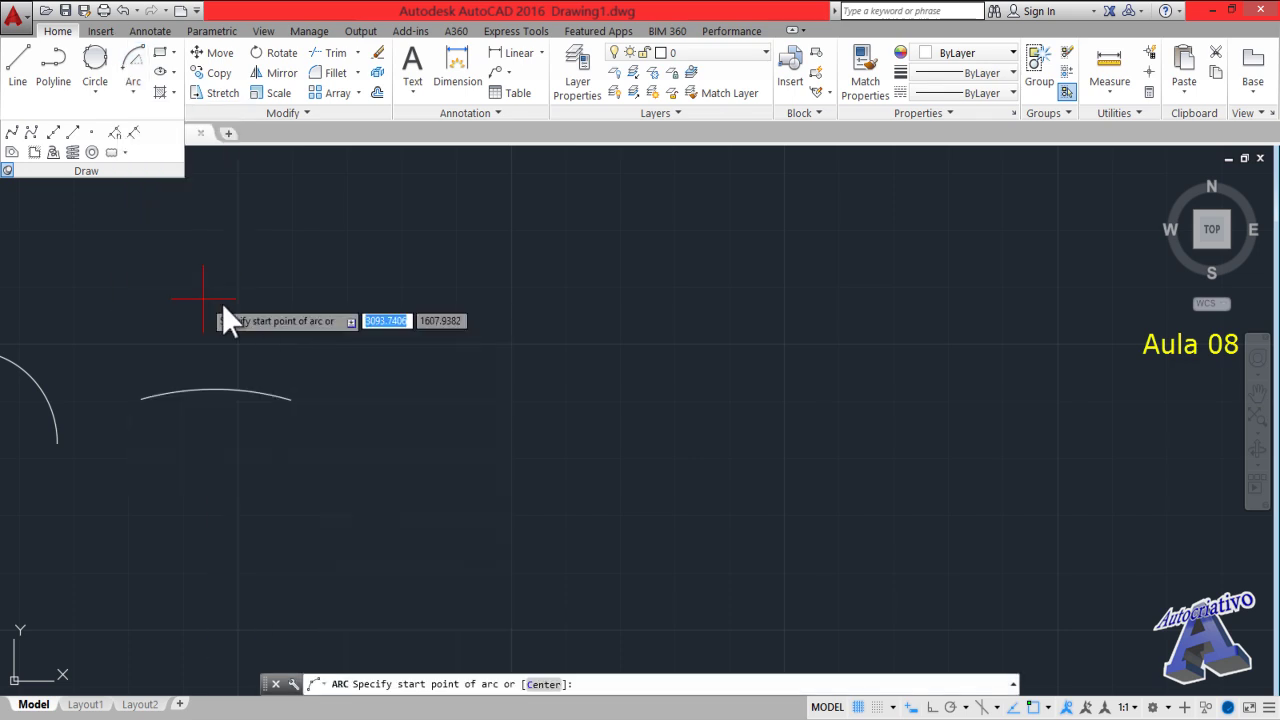
left_click(790, 384)
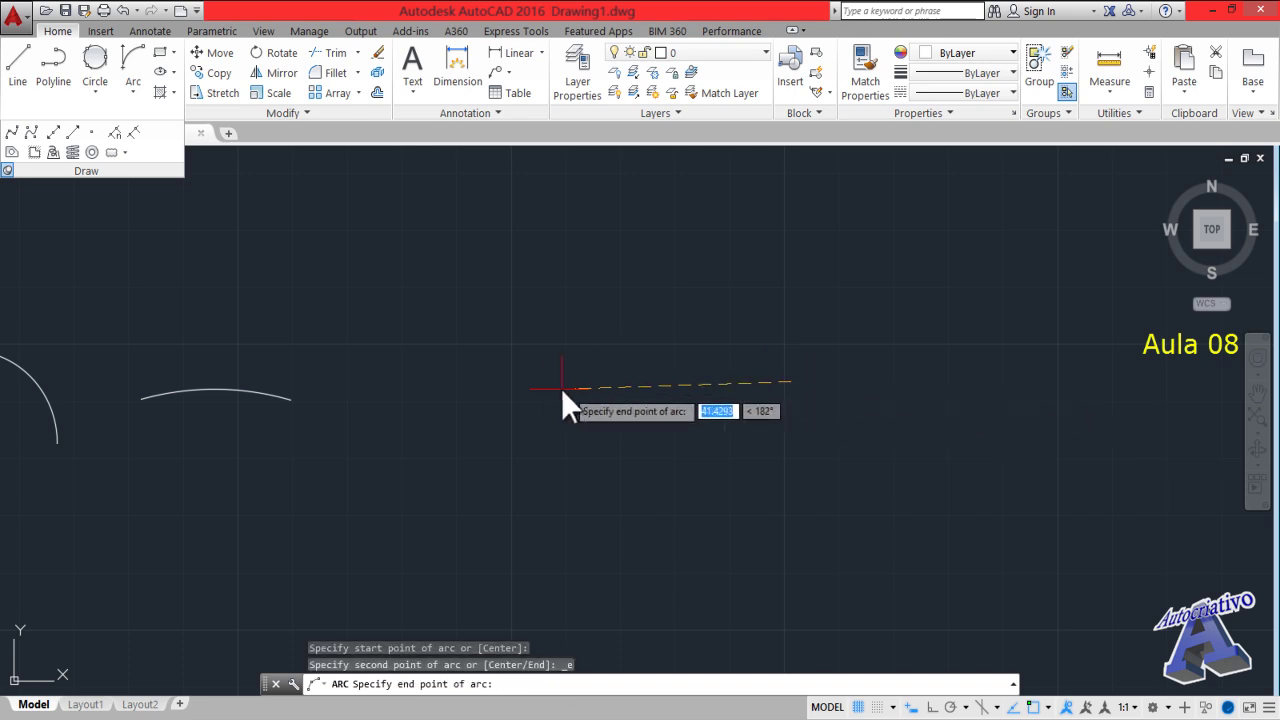
left_click(537, 379)
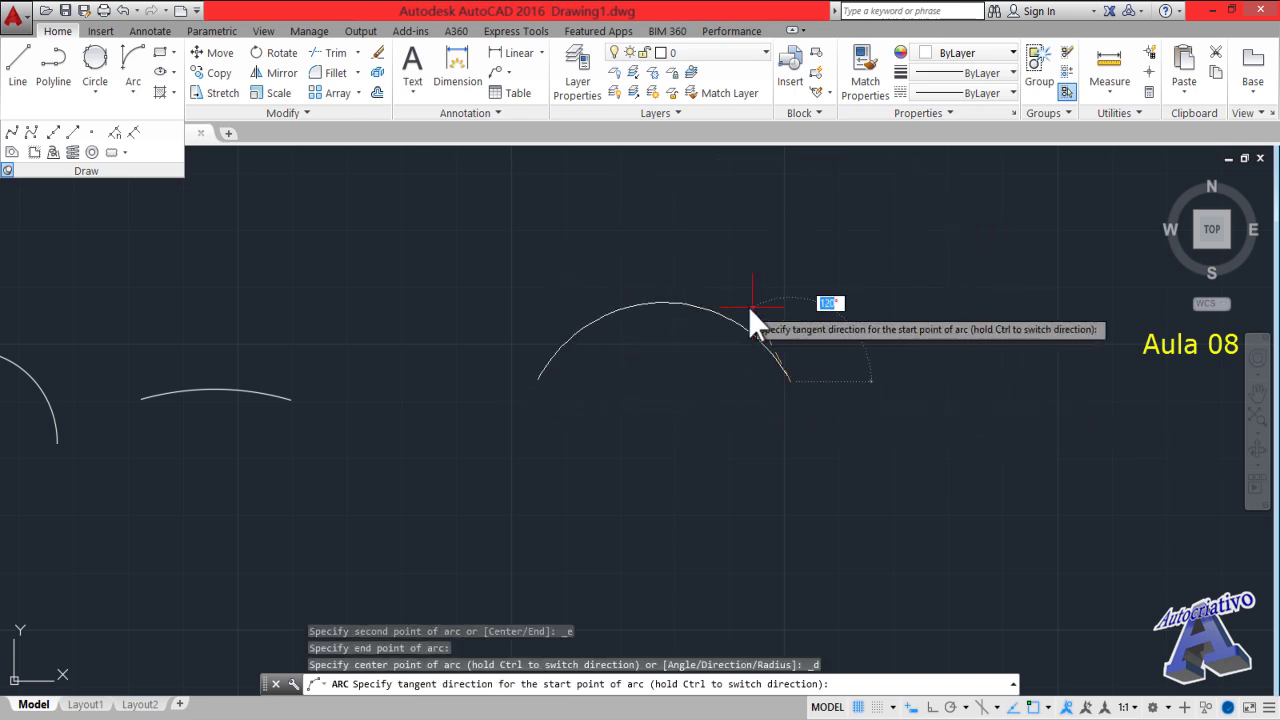
middle_click_drag(778, 267, 780, 337)
scroll(780, 342, "up", 2)
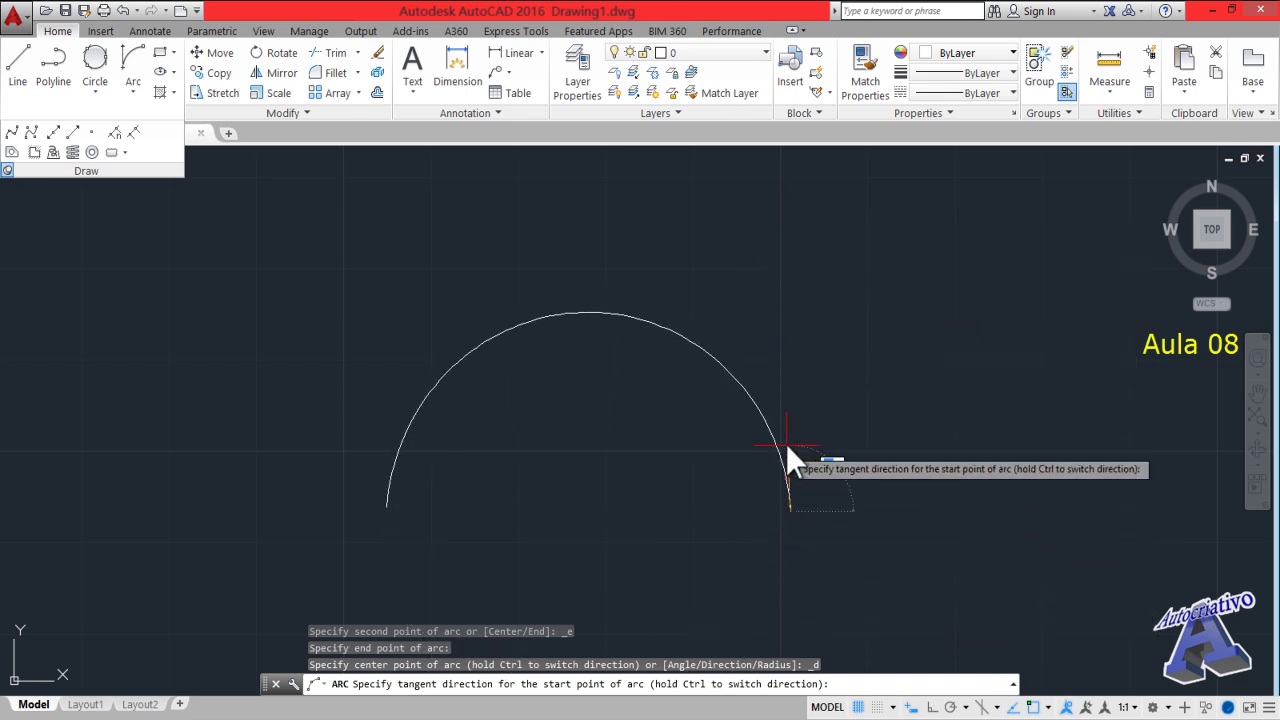
left_click(790, 381)
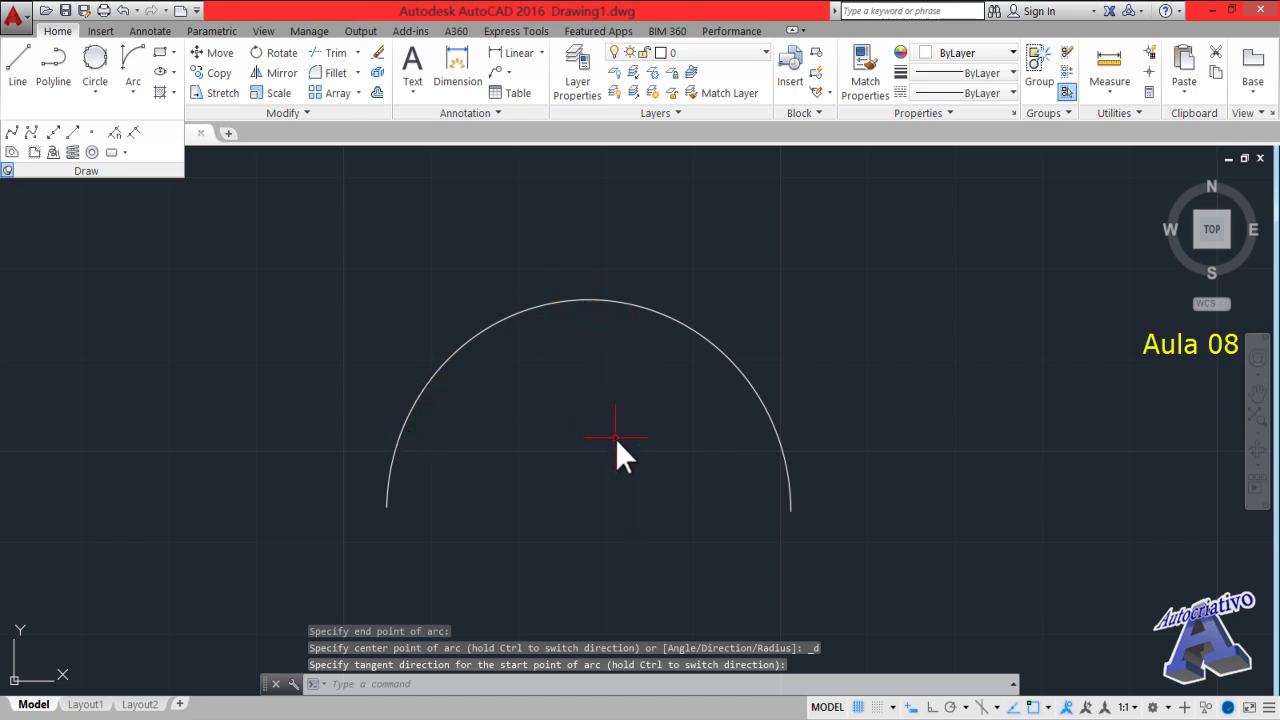
Draw a short vertical line with ortho turned on, above and beyond the end of the Start, End, Direction arc
scroll(622, 449, "down", 3)
middle_click_drag(687, 450, 571, 432)
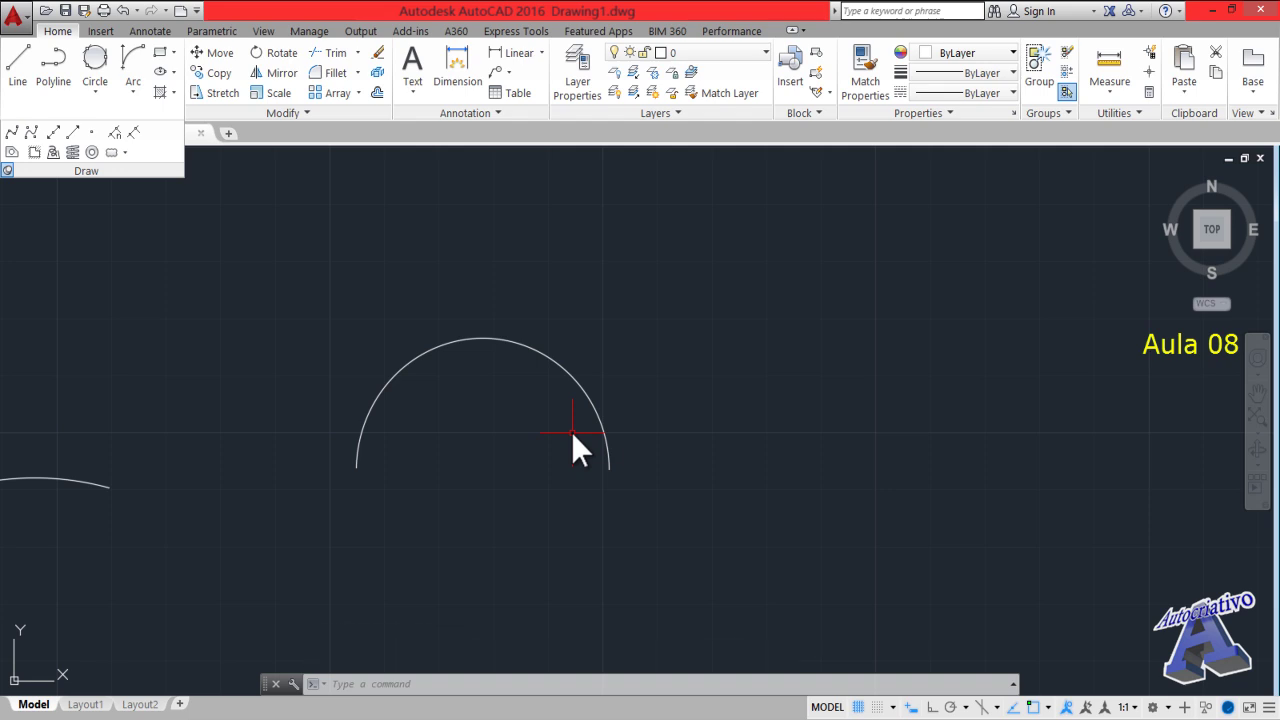
type("c")
key("Escape")
type("l")
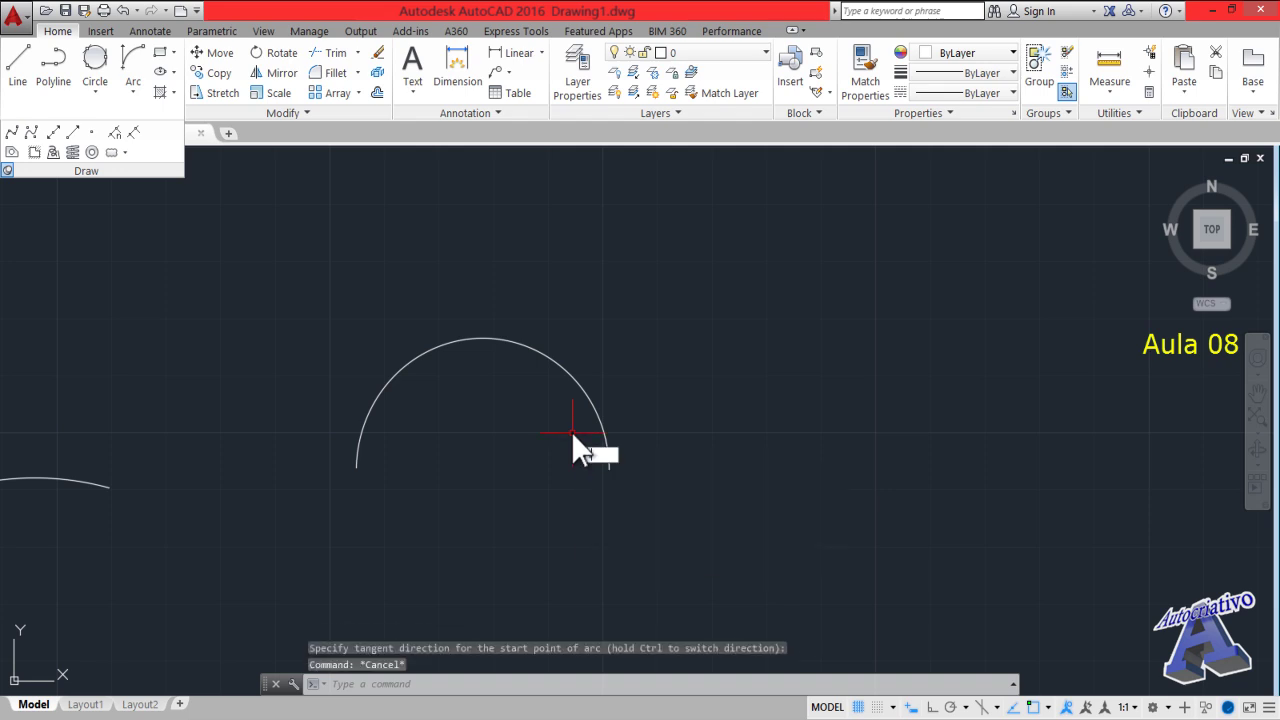
key("Return")
scroll(610, 346, "up", 5)
left_click(634, 357)
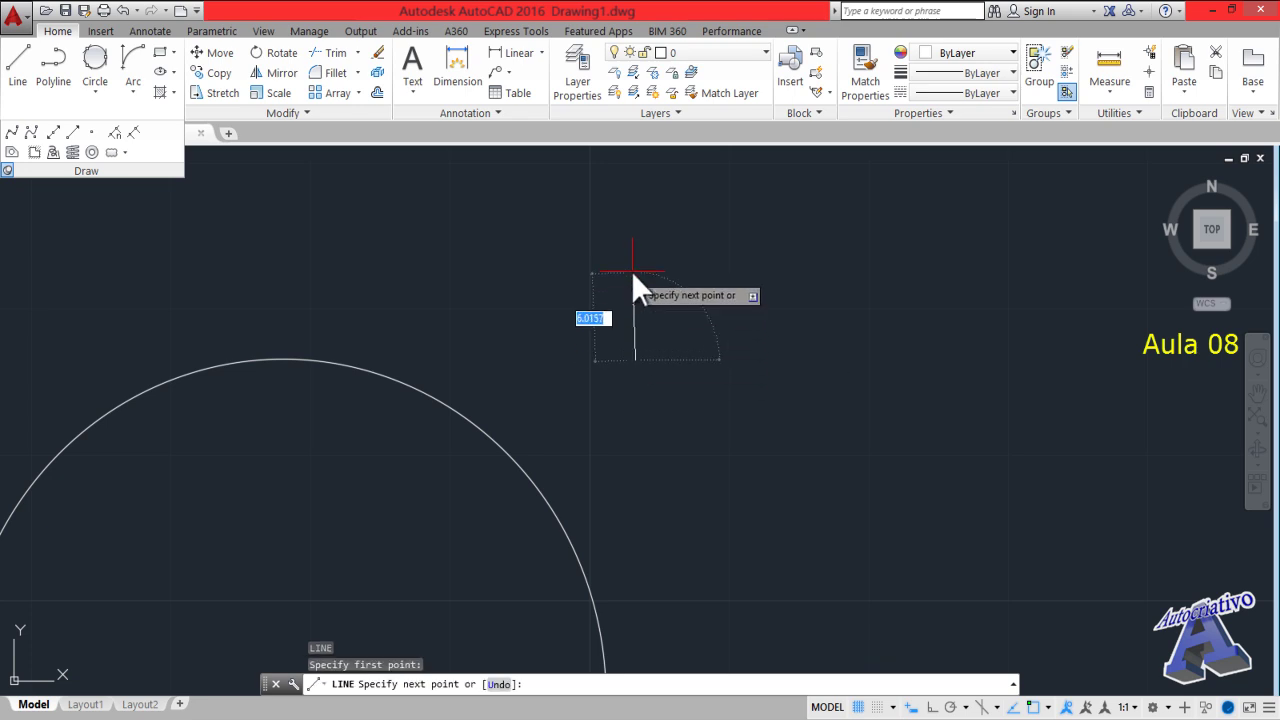
key("F8")
left_click(634, 224)
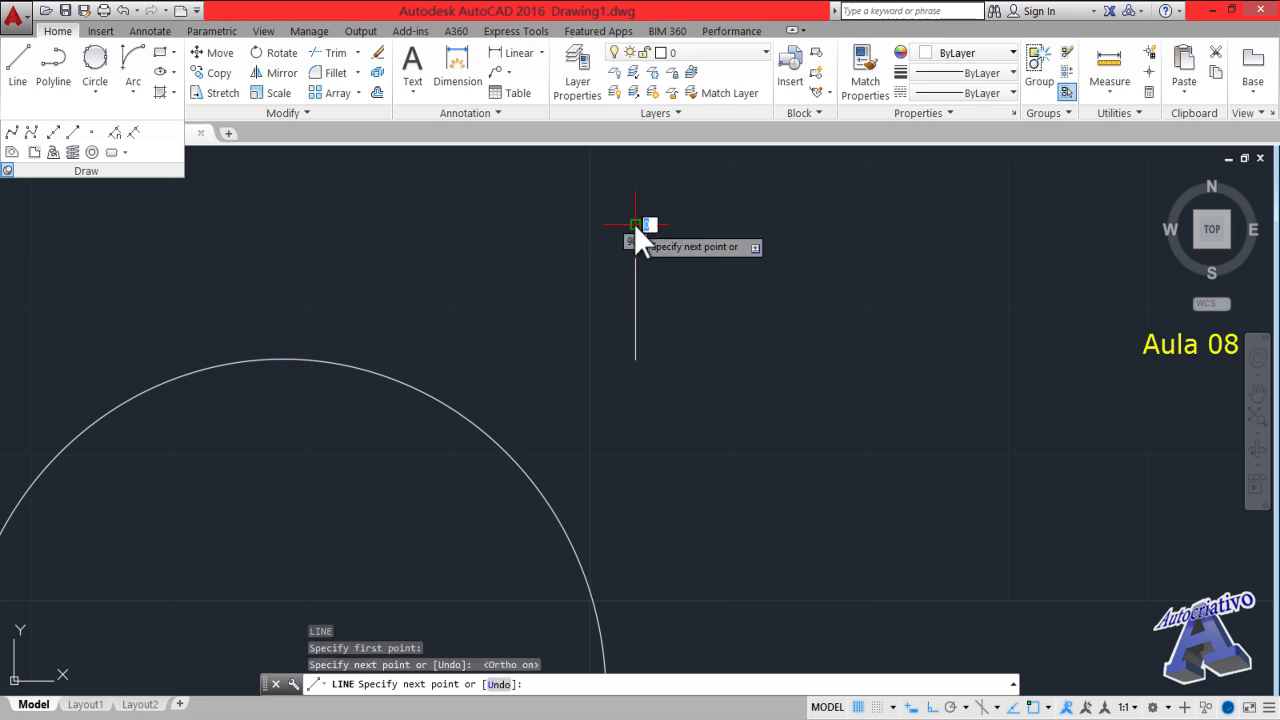
key("Escape")
Copy the short vertical line sideways by about 5.7 units to make a parallel pair
left_click(679, 301)
left_click(606, 261)
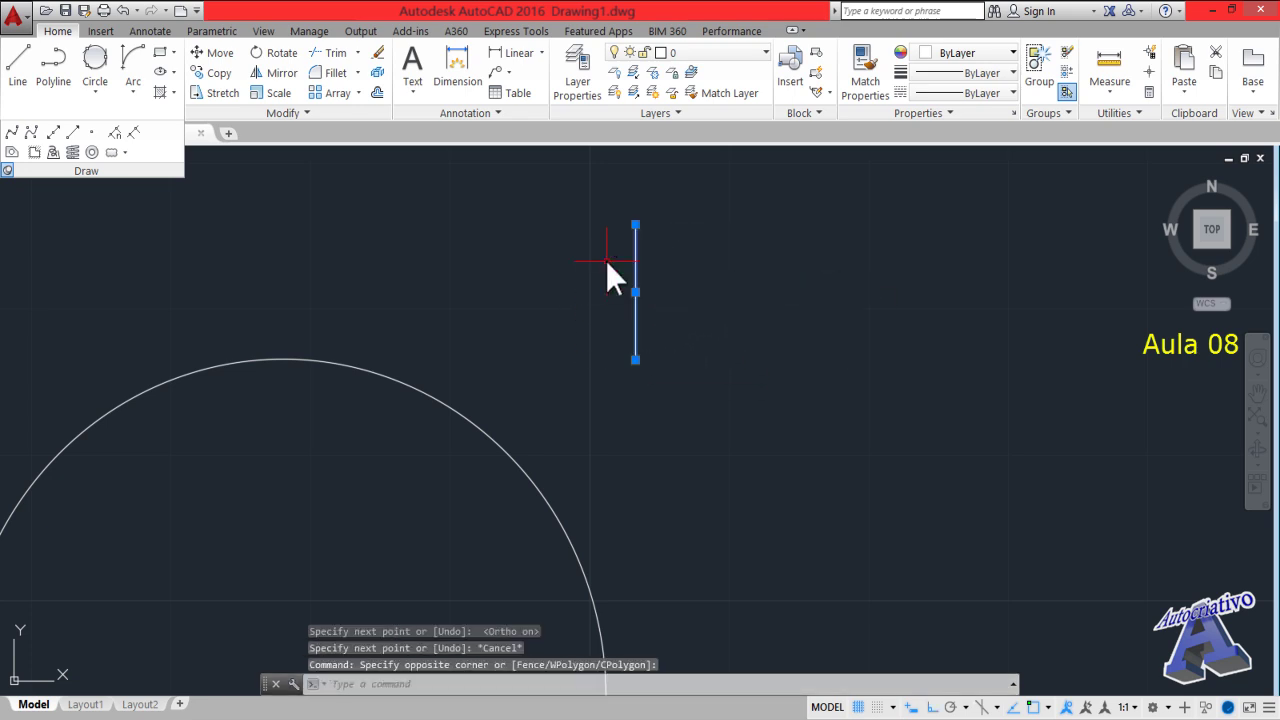
type("cp")
key("Return")
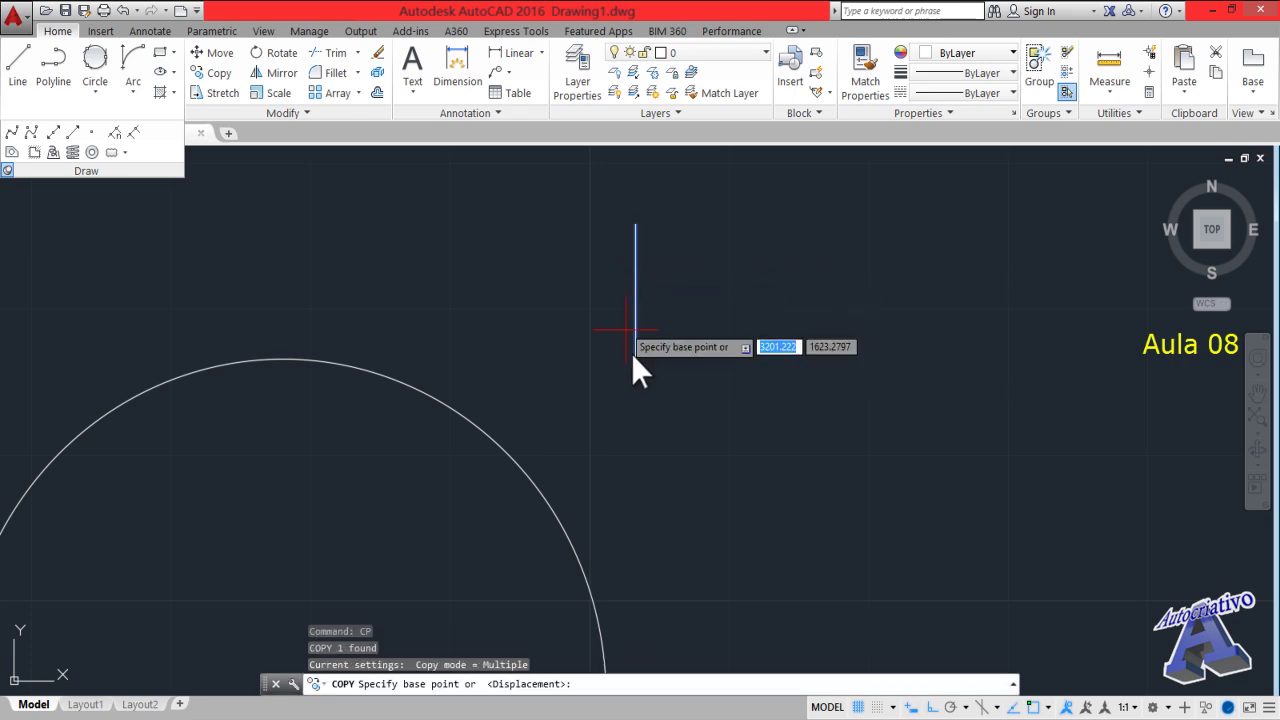
left_click(636, 360)
left_click(716, 356)
key("Escape")
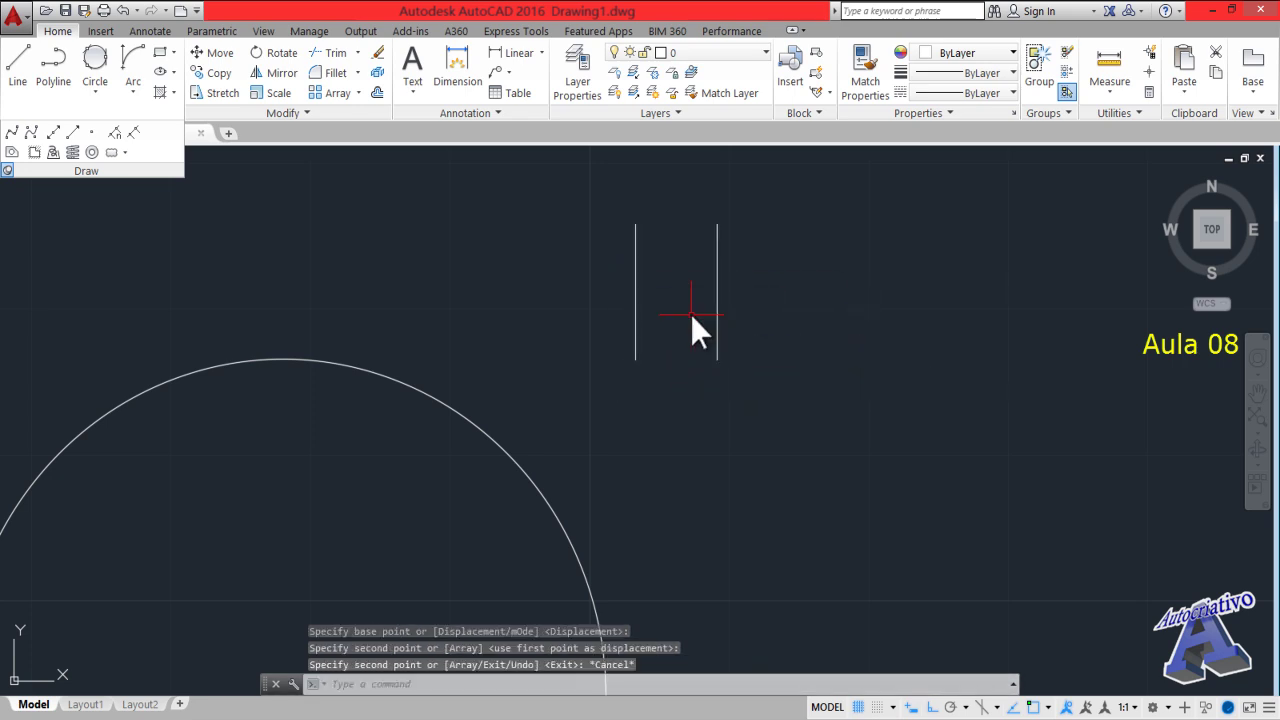
middle_click_drag(690, 313, 614, 440)
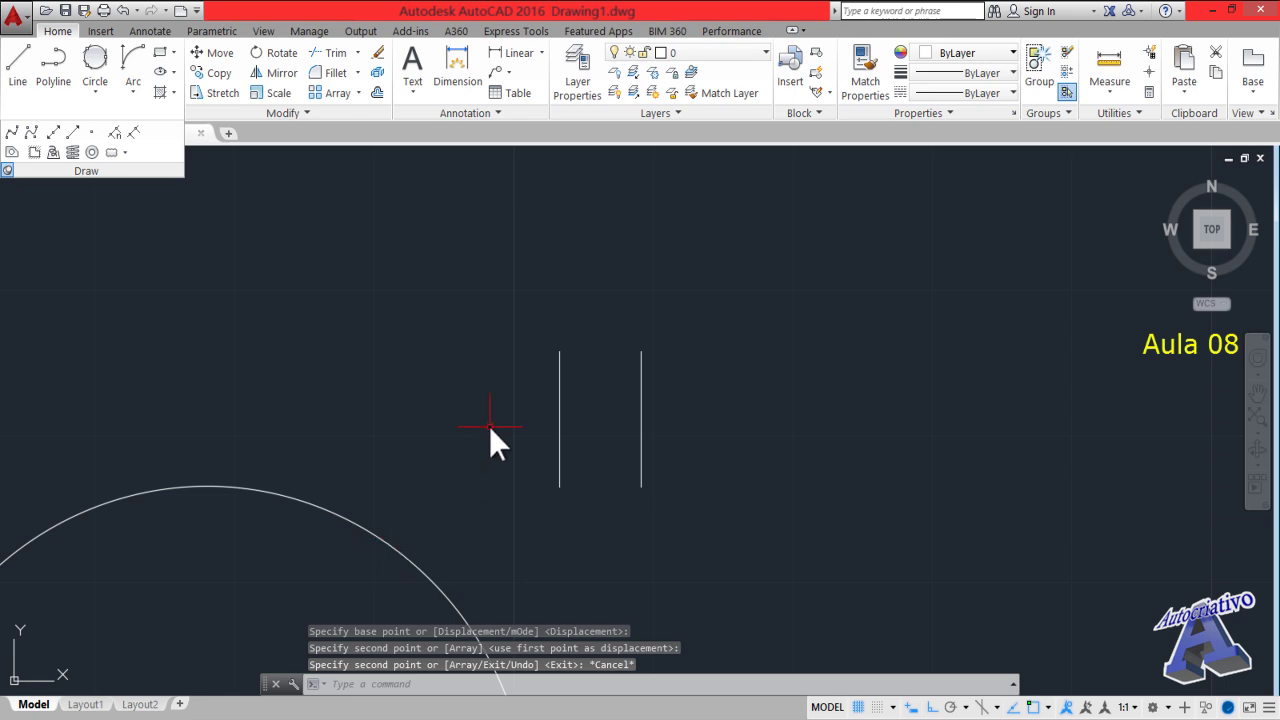
Join the upper ends of the two parallel lines with a Start, End, Direction arc whose start tangent points straight up
left_click(134, 92)
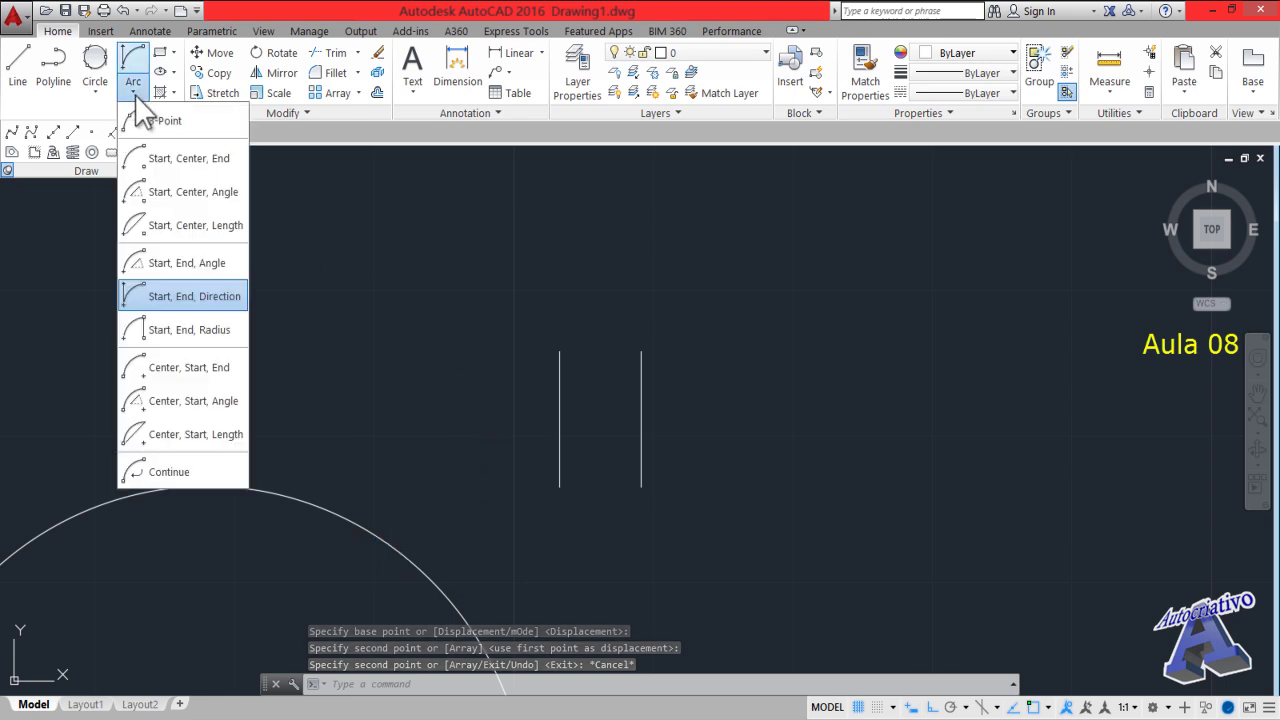
left_click(183, 312)
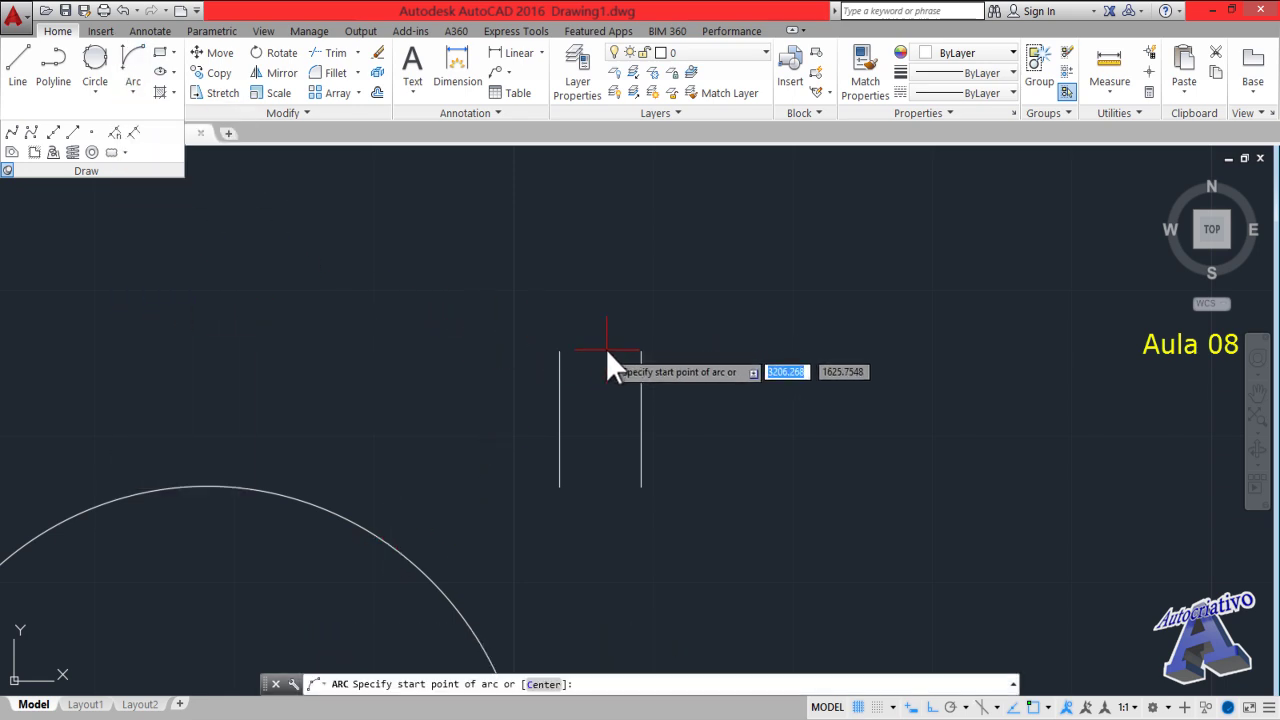
left_click(640, 349)
left_click(560, 349)
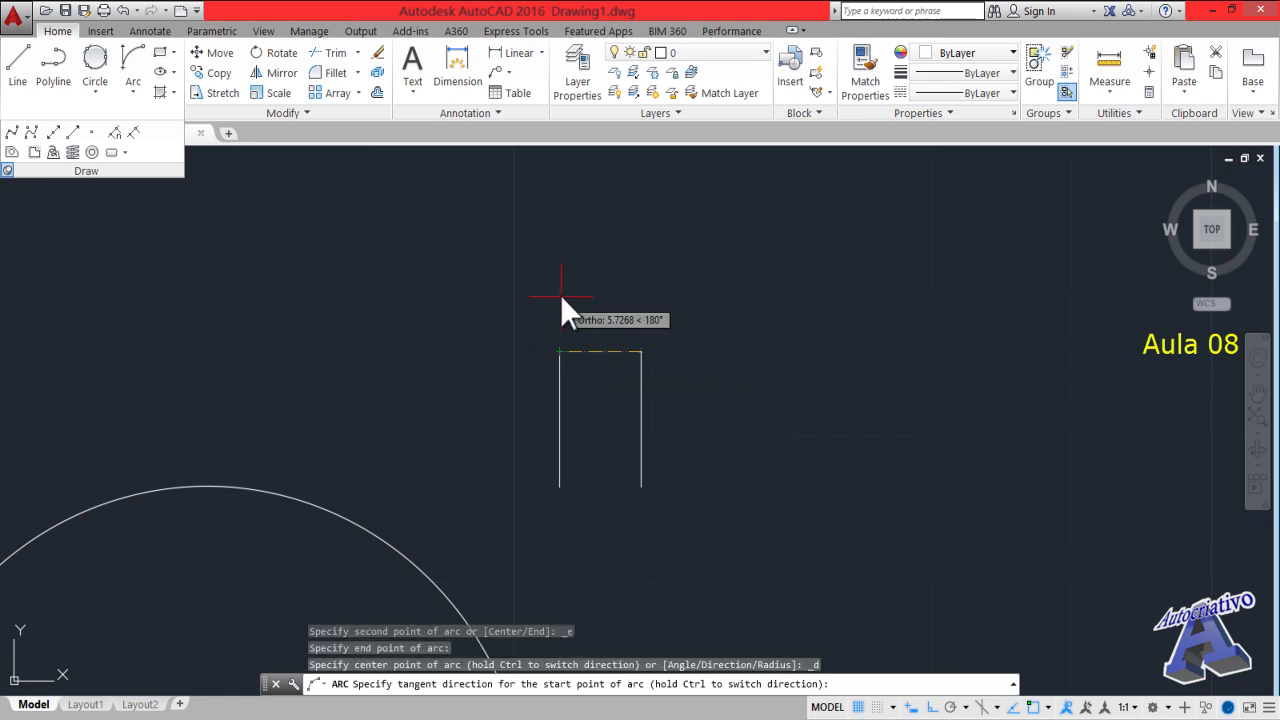
left_click(657, 251)
scroll(626, 360, "up", 4)
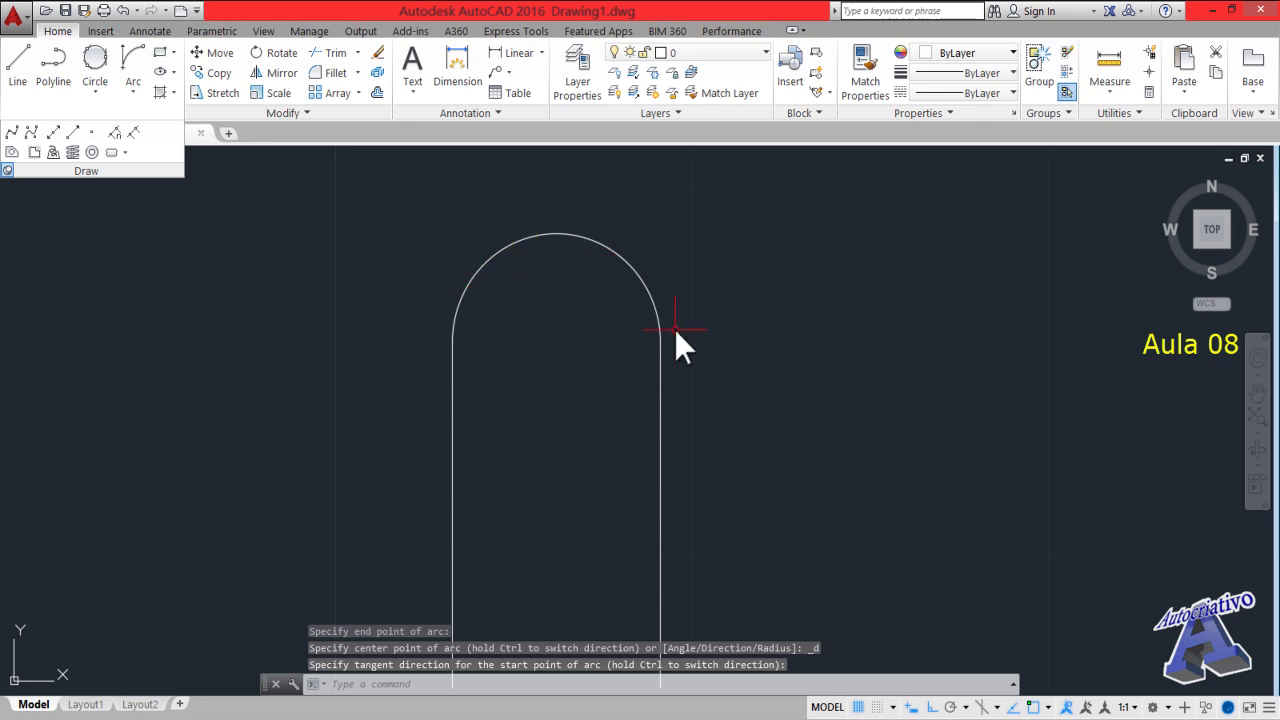
Delete the small connecting arc and the two parallel vertical lines
left_click(674, 293)
left_click(630, 271)
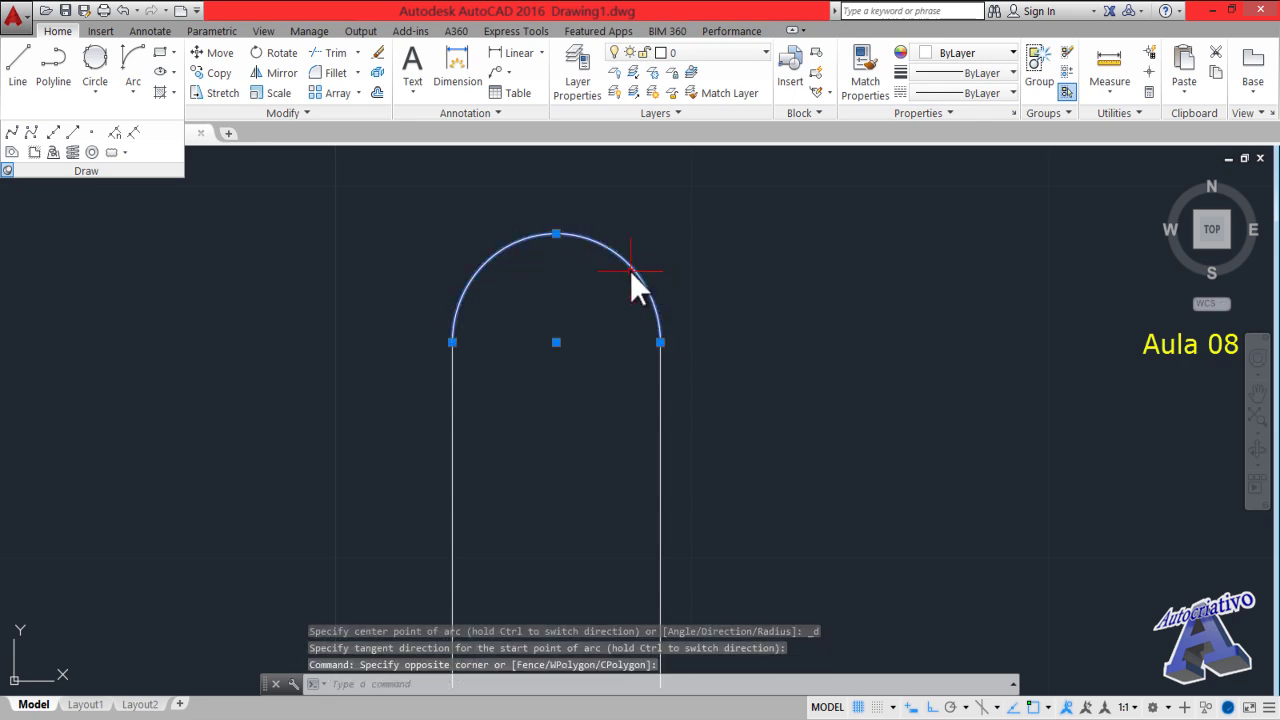
key("Delete")
scroll(630, 271, "down", 4)
left_click(706, 391)
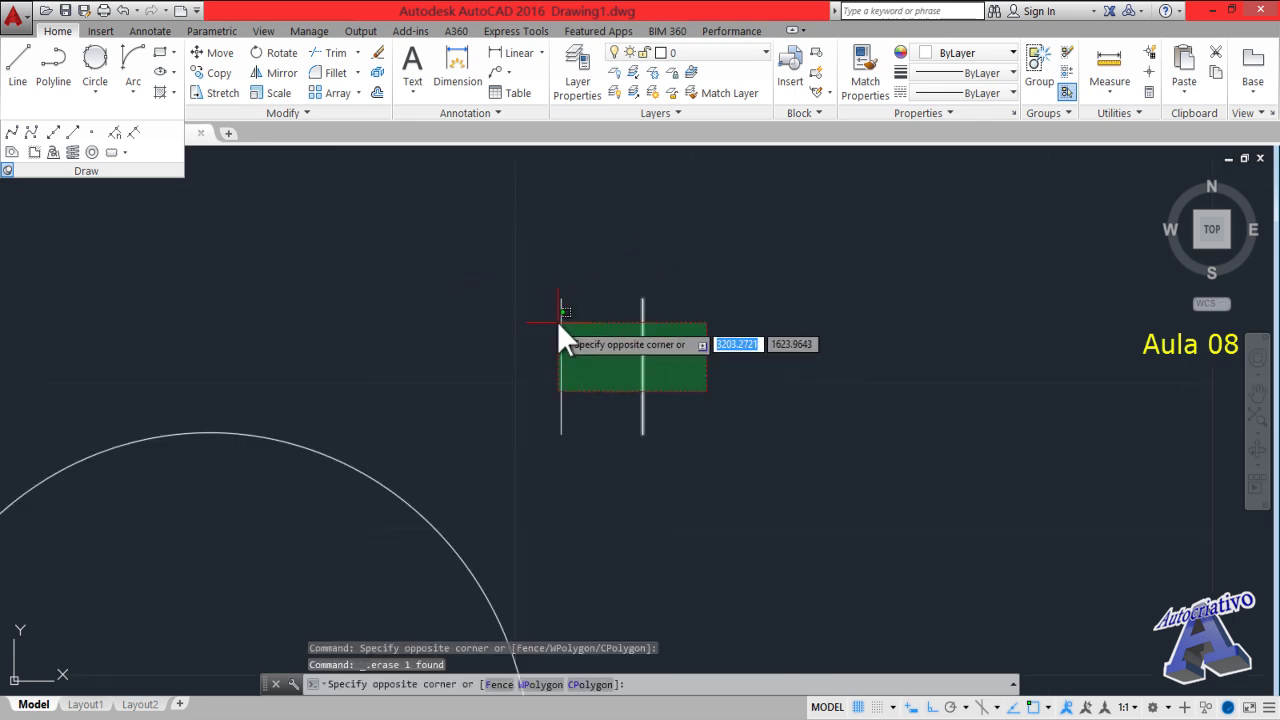
left_click(550, 318)
key("Delete")
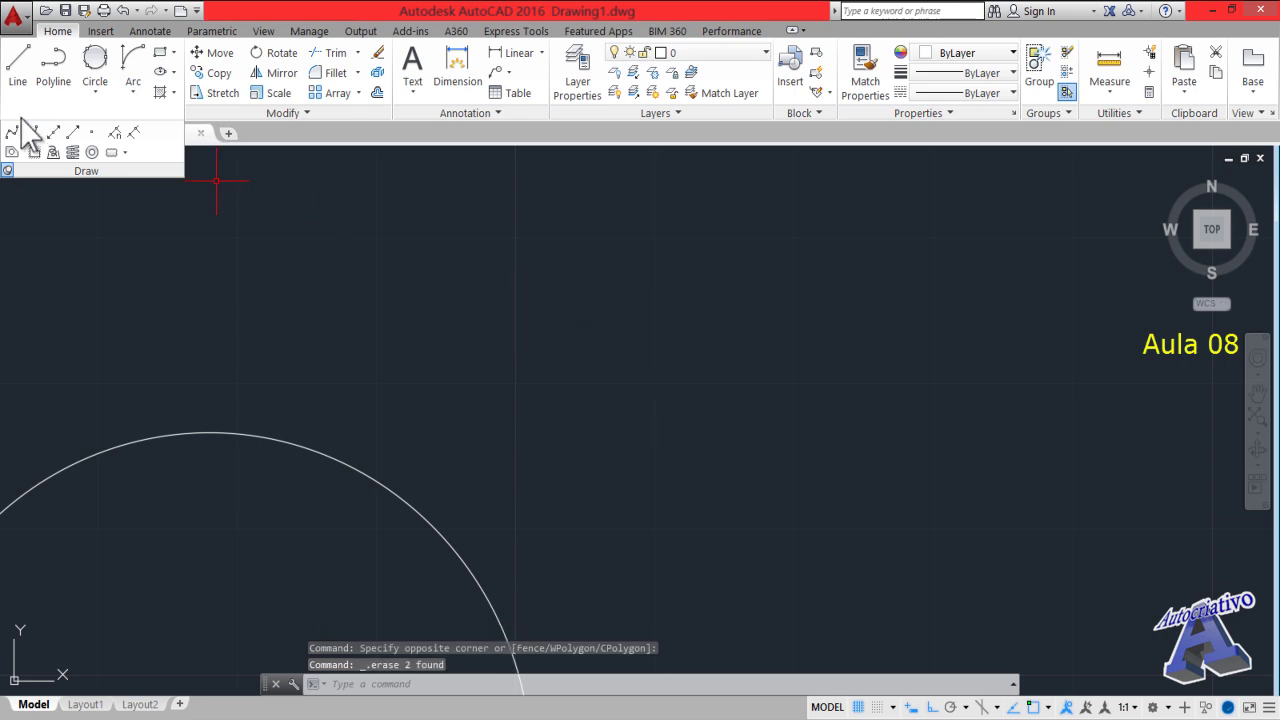
Draw a Start, End, Radius arc beside the large arc, with roughly level endpoints and a radius of 30
left_click(133, 88)
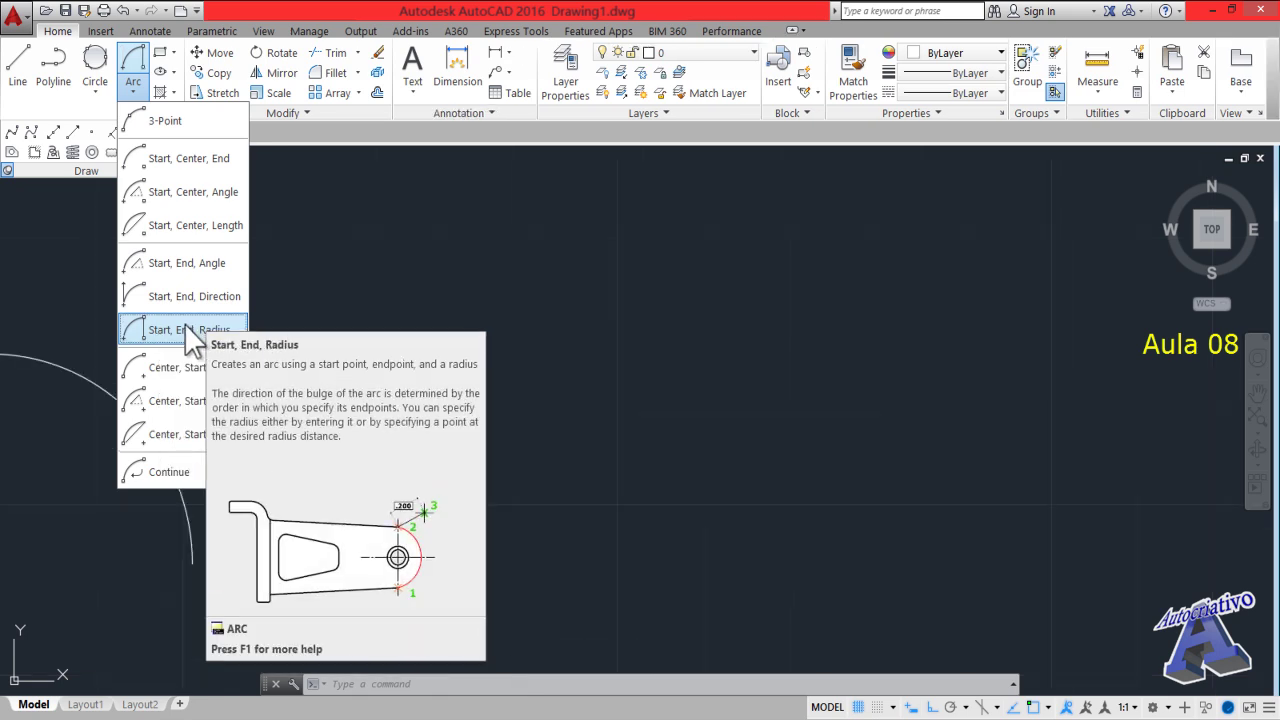
left_click(185, 330)
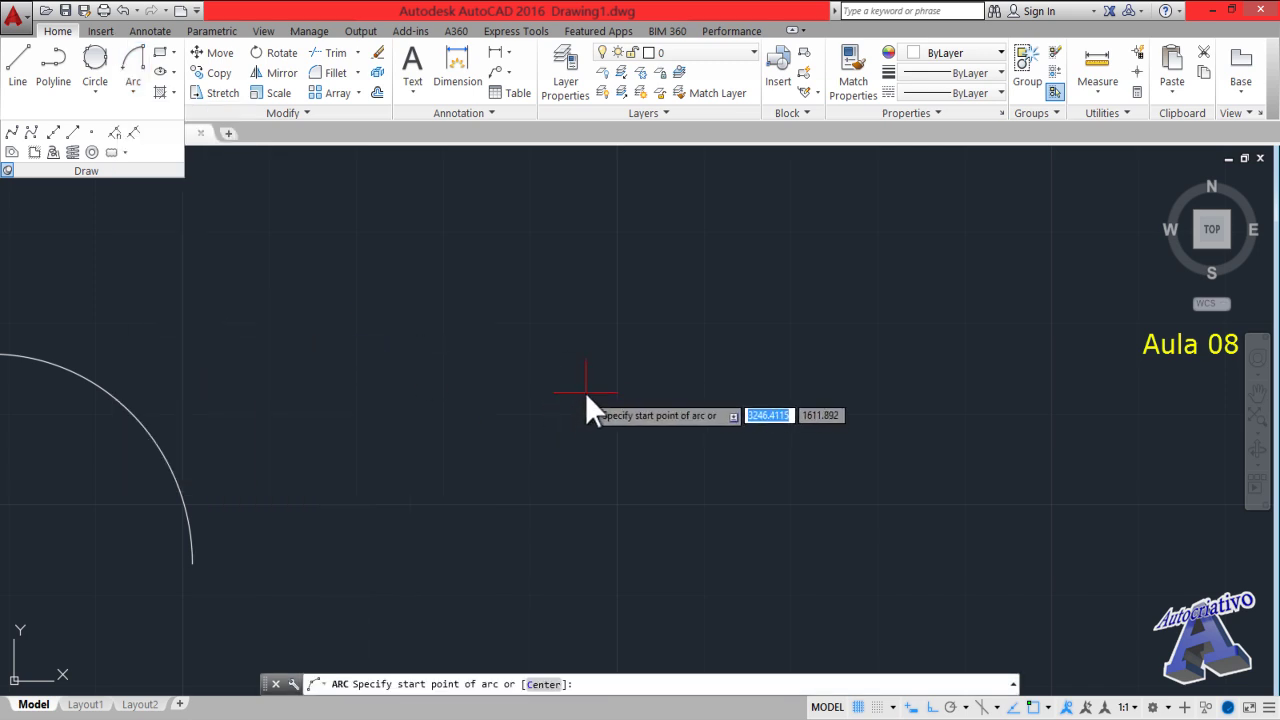
middle_click_drag(585, 393, 553, 378)
left_click(766, 383)
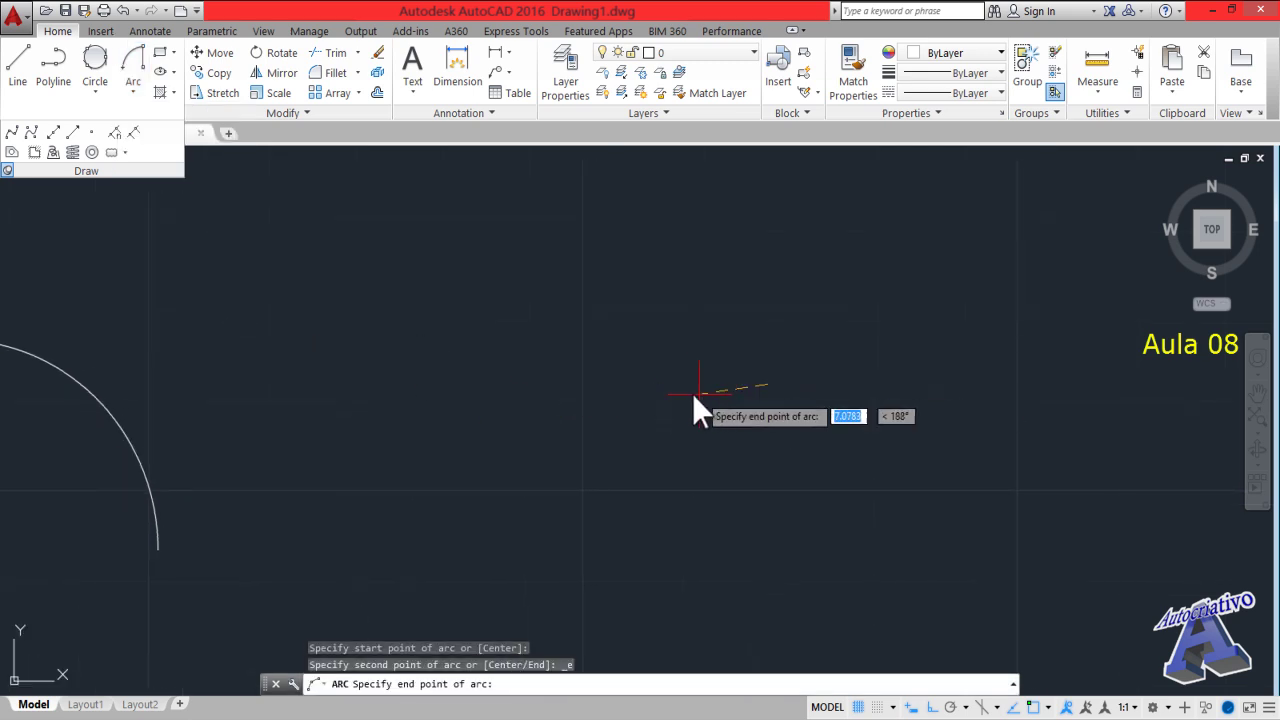
left_click(510, 381)
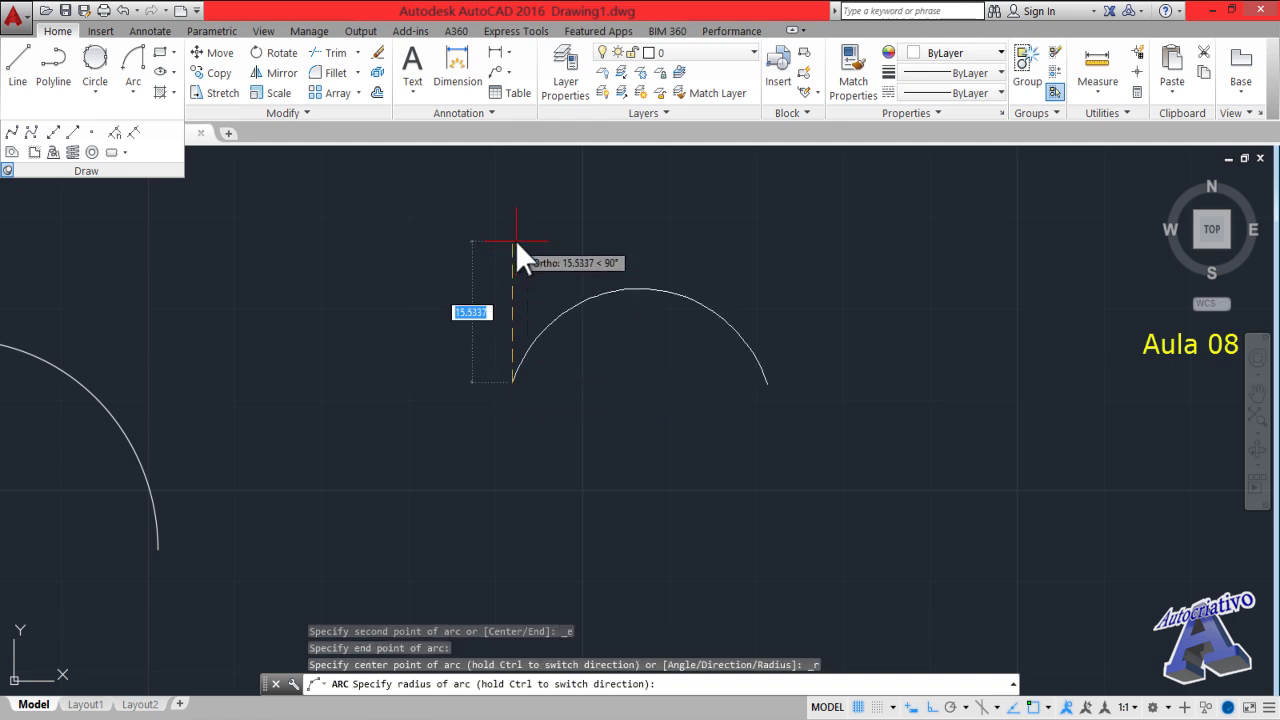
type("30")
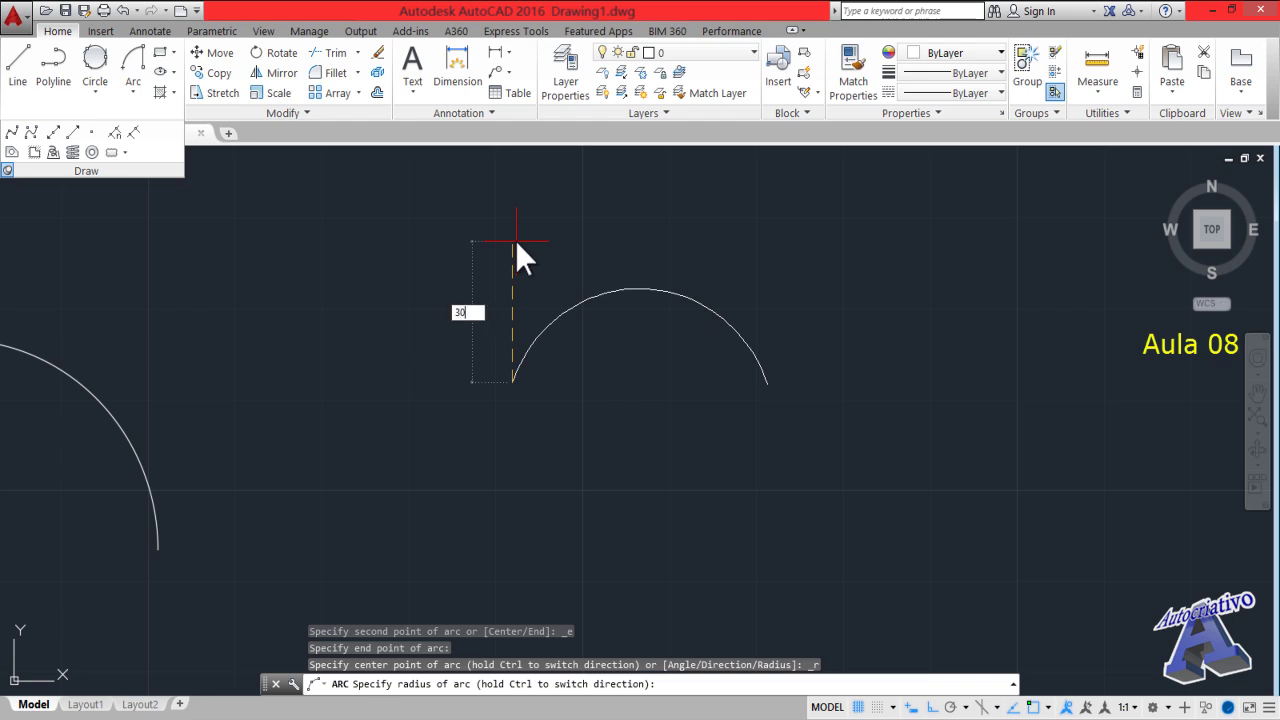
key("Return")
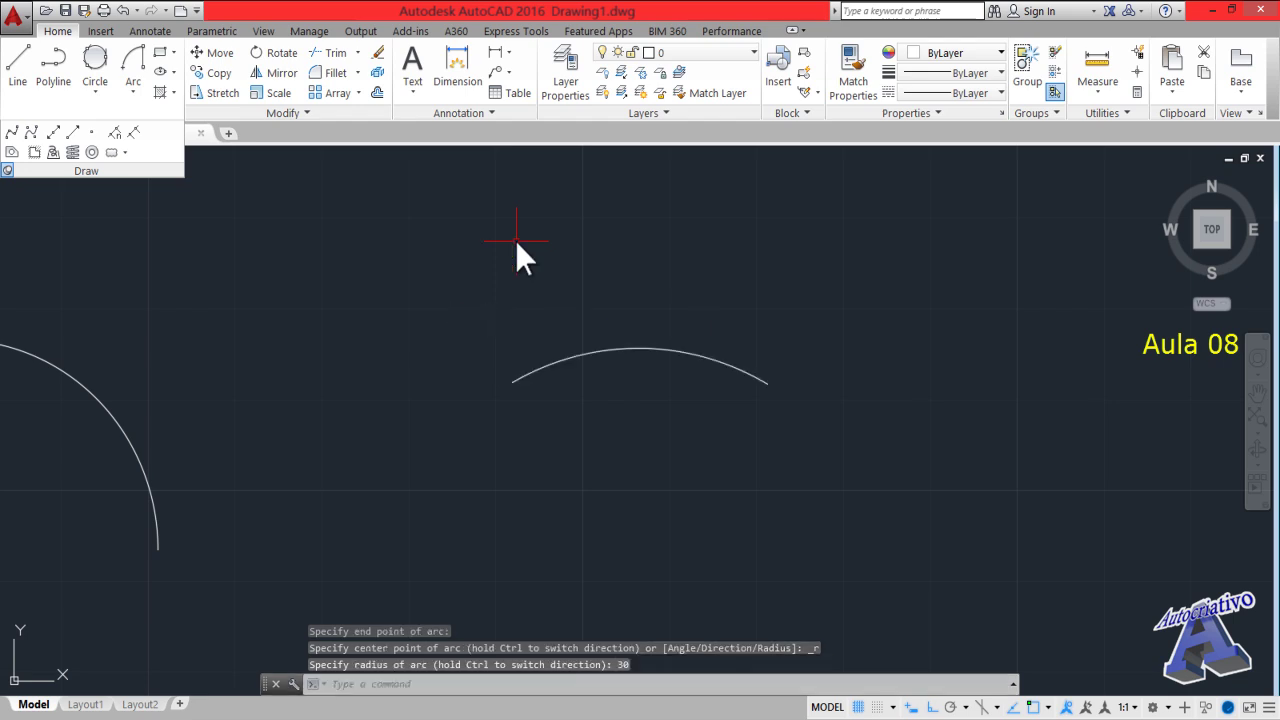
Select the new Start, End, Radius arc to examine its center grip and radius, then clear the selection
left_click(614, 349)
scroll(617, 360, "down", 2)
middle_click_drag(620, 394, 574, 302)
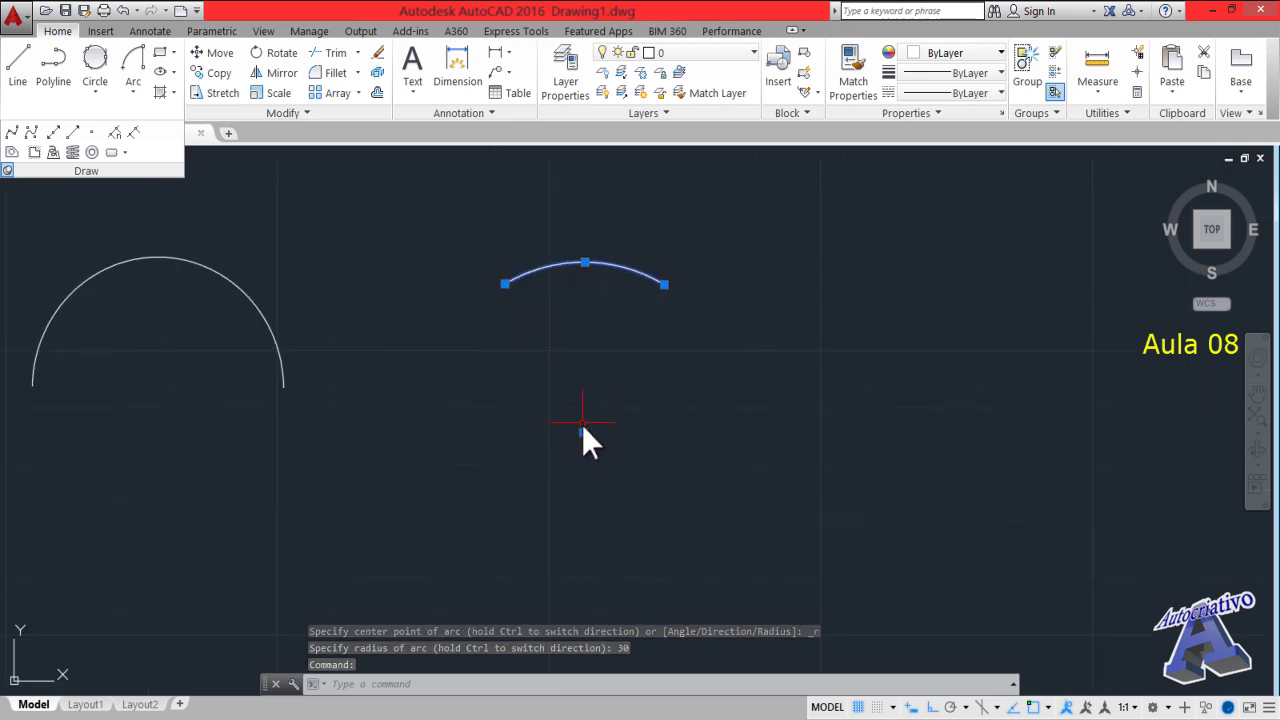
mouse_move(585, 259)
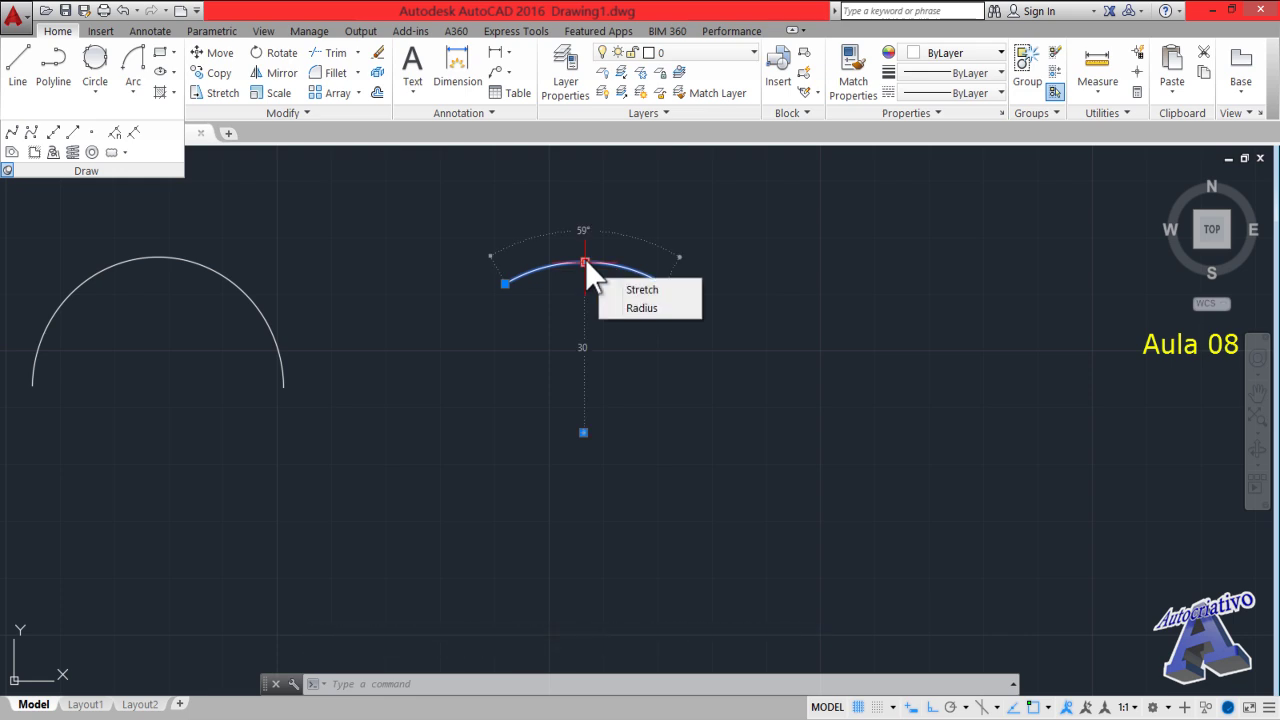
left_click(585, 262)
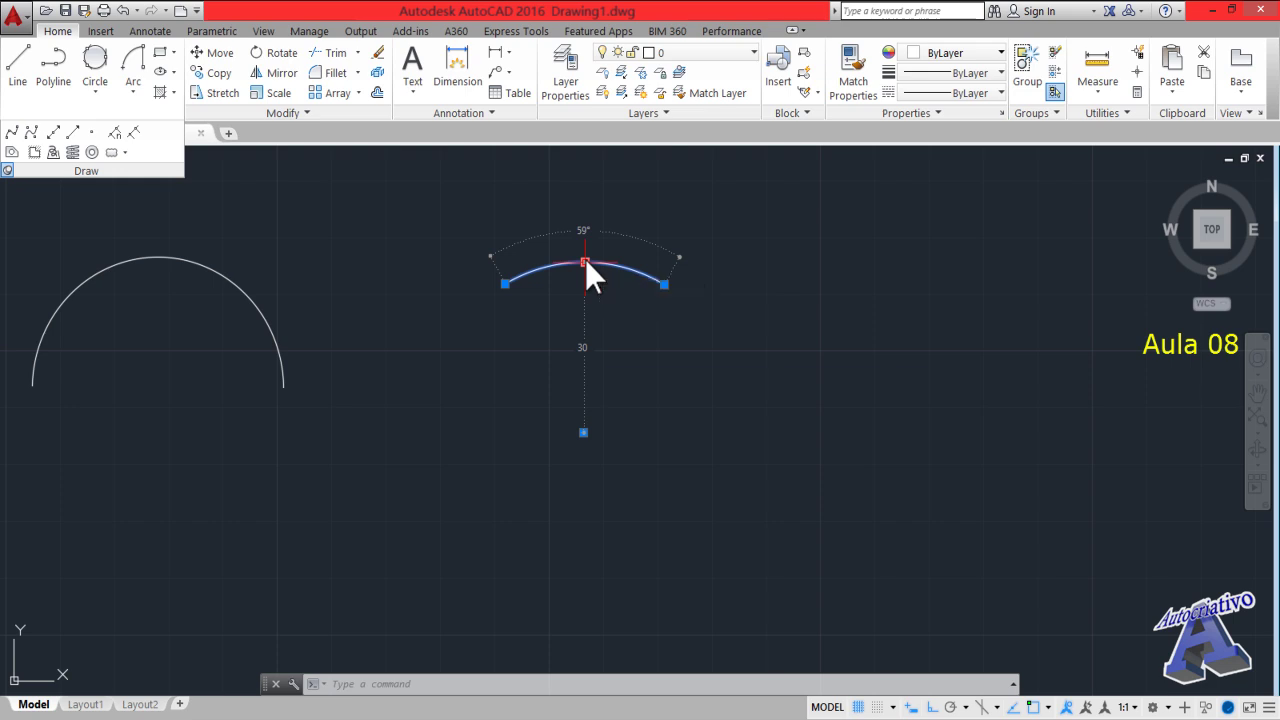
mouse_move(556, 324)
middle_mouse_down()
mouse_move(471, 423)
mouse_move(440, 397)
mouse_move(266, 421)
middle_mouse_up()
key("Escape")
scroll(480, 420, "up", 2)
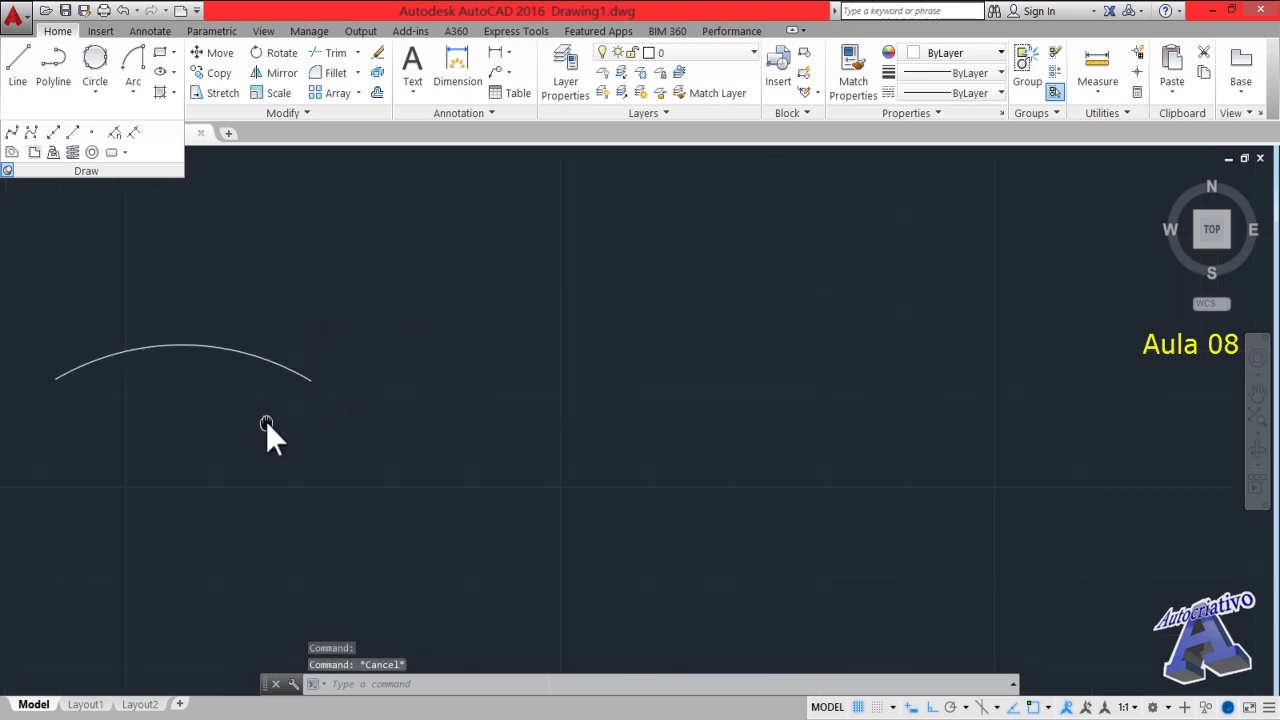
Draw a Center, Start, End arc beside the radius-30 arc, starting level with its center and sweeping roughly a quarter circle with ortho turned off
left_click(133, 91)
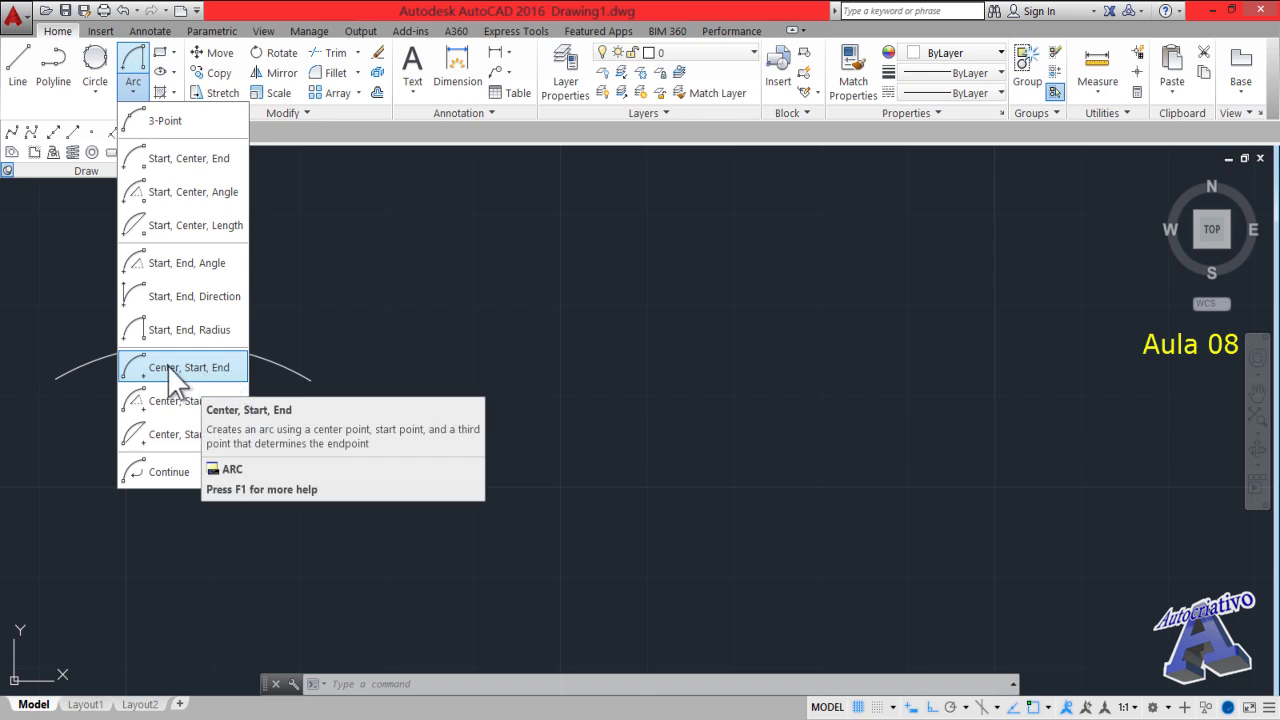
left_click(219, 370)
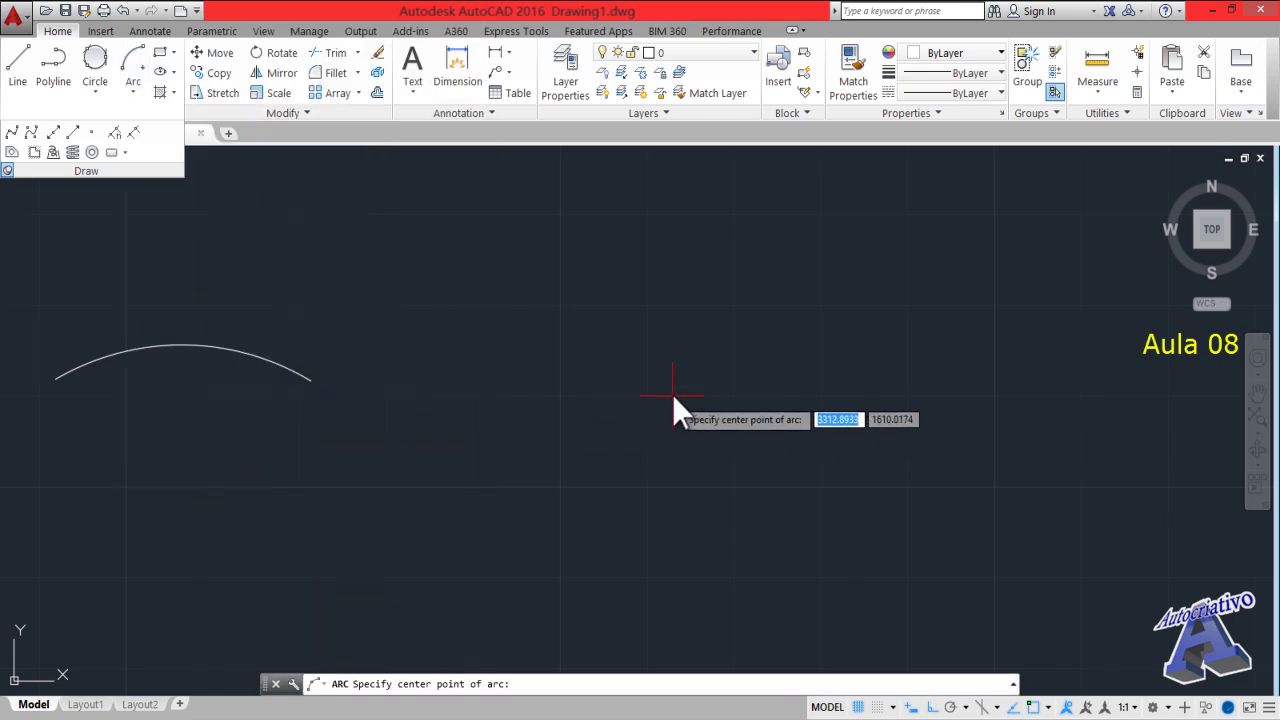
scroll(672, 394, "up", 1)
left_click(672, 394)
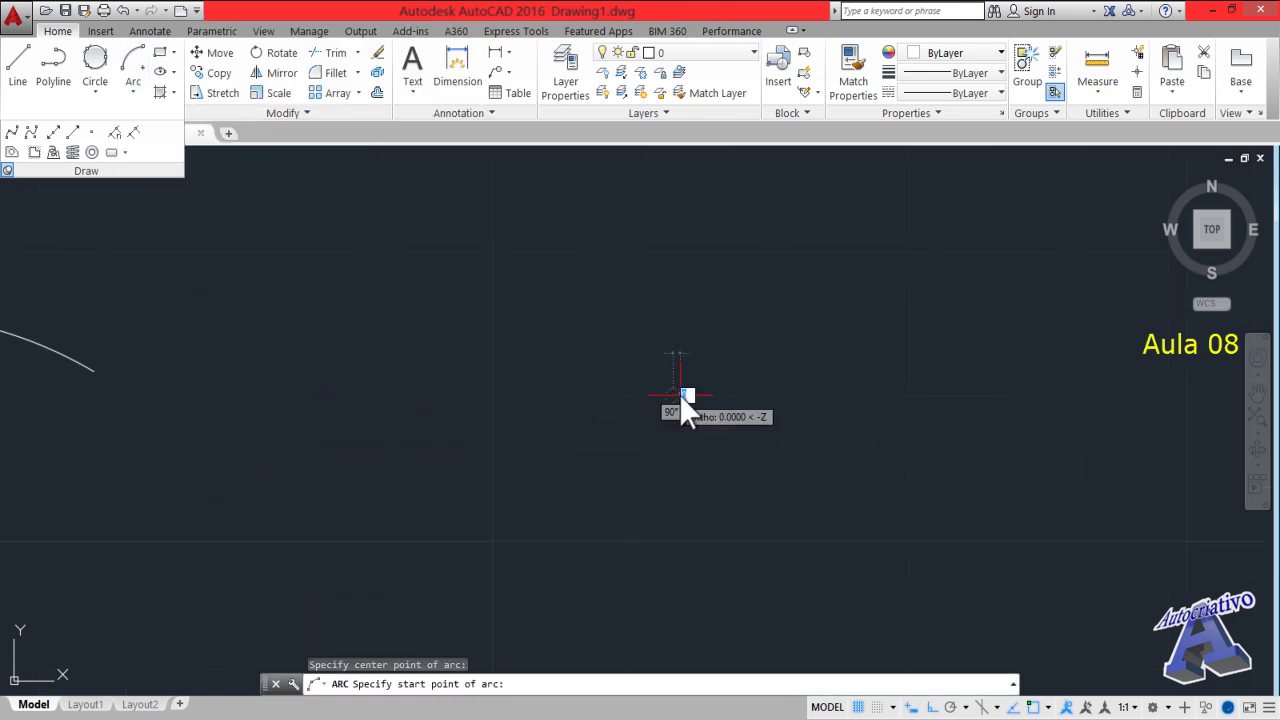
left_click(942, 396)
middle_click_drag(717, 290, 677, 391)
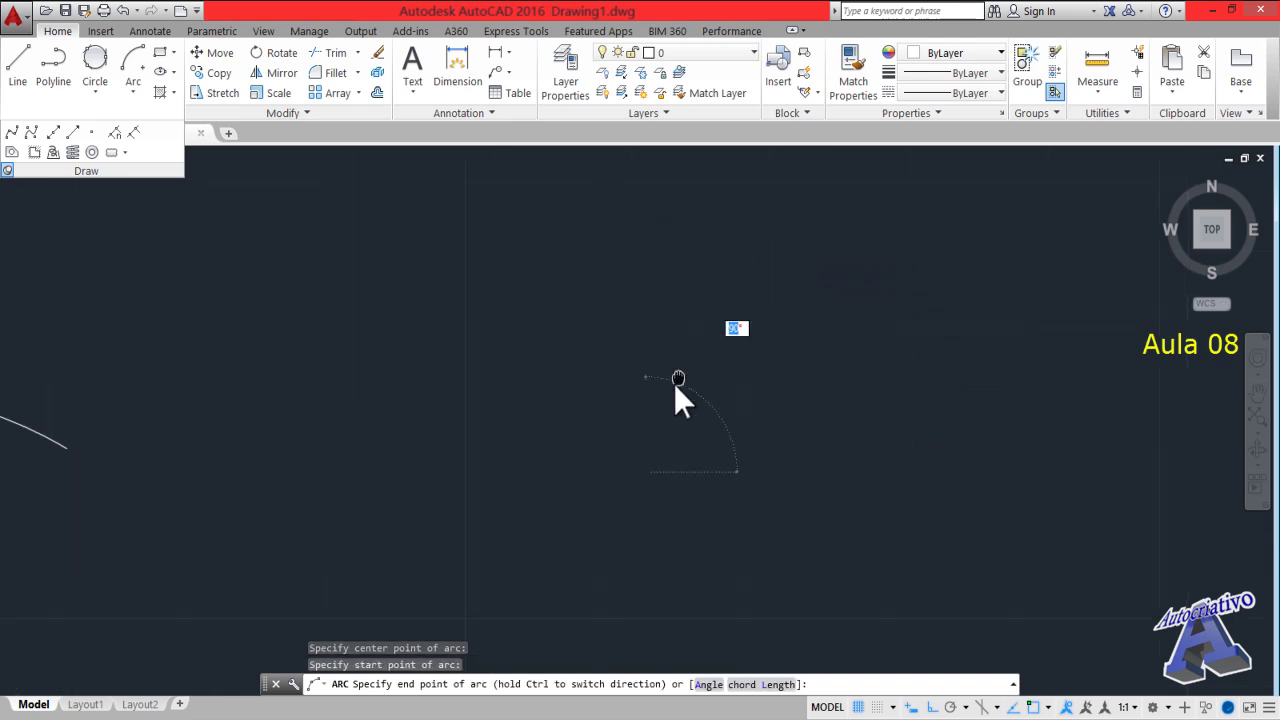
key("F8")
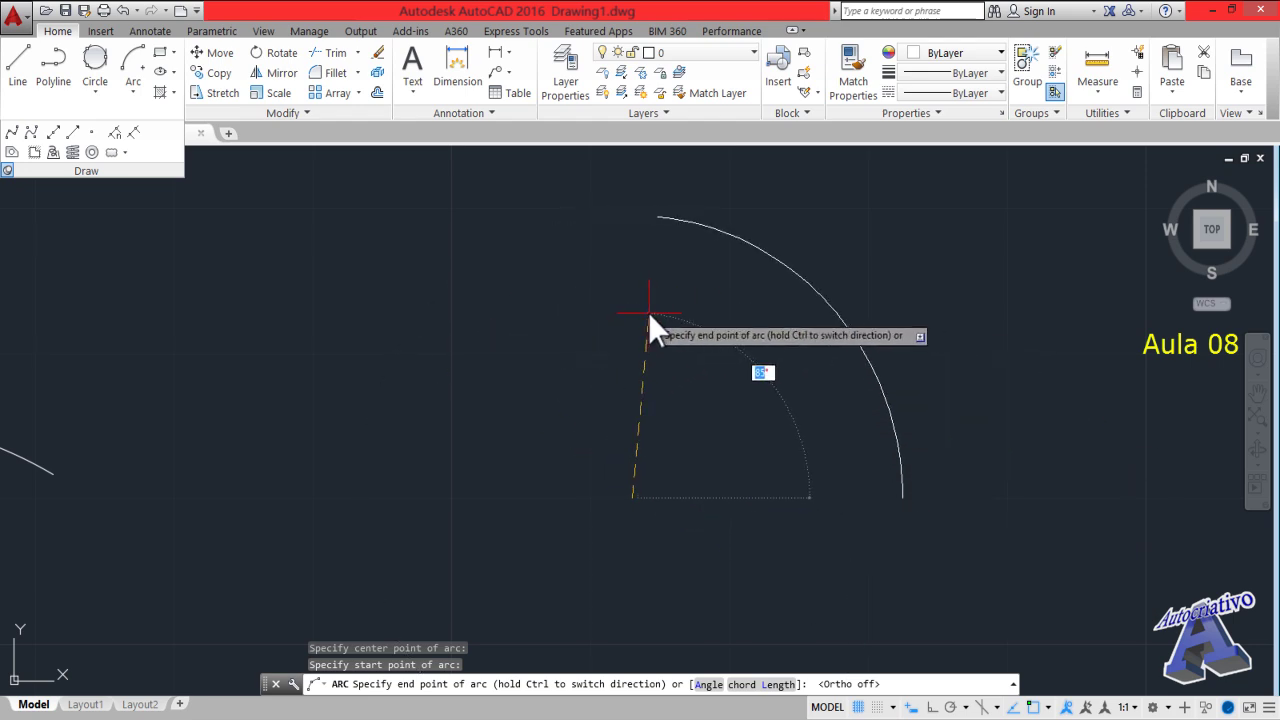
middle_click_drag(706, 386, 695, 339)
scroll(695, 341, "down", 2)
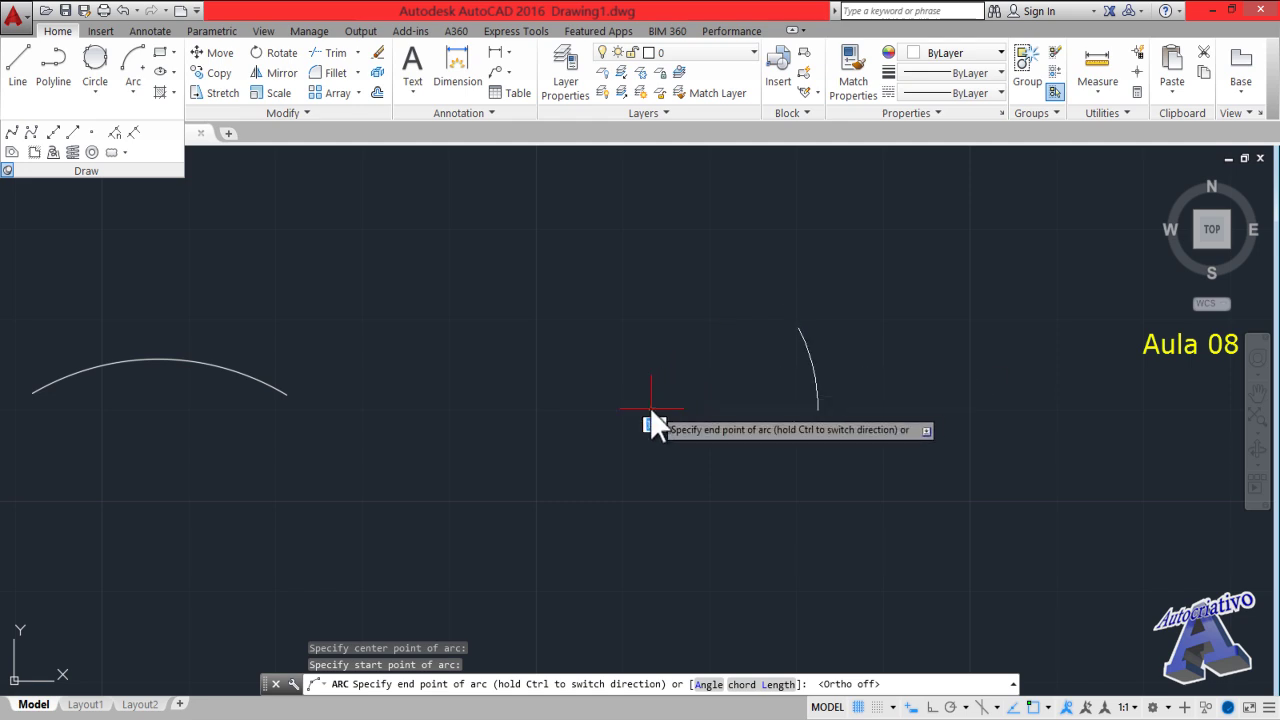
left_click(655, 278)
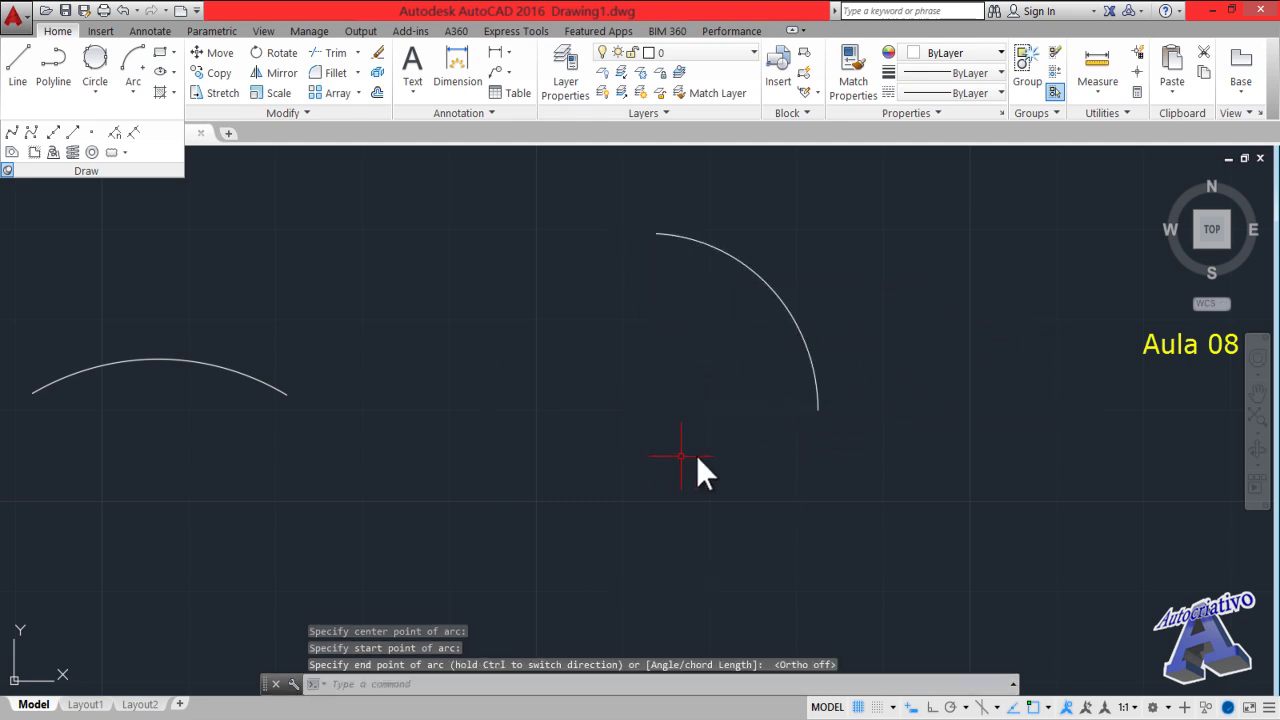
Draw a Center, Start, Angle arc beside the quarter-circle arc, with a radius of about 13.8, a level start point and a 60° included angle
scroll(780, 426, "up", 2)
mouse_move(771, 429)
middle_mouse_down()
mouse_move(594, 494)
mouse_move(504, 550)
middle_mouse_up()
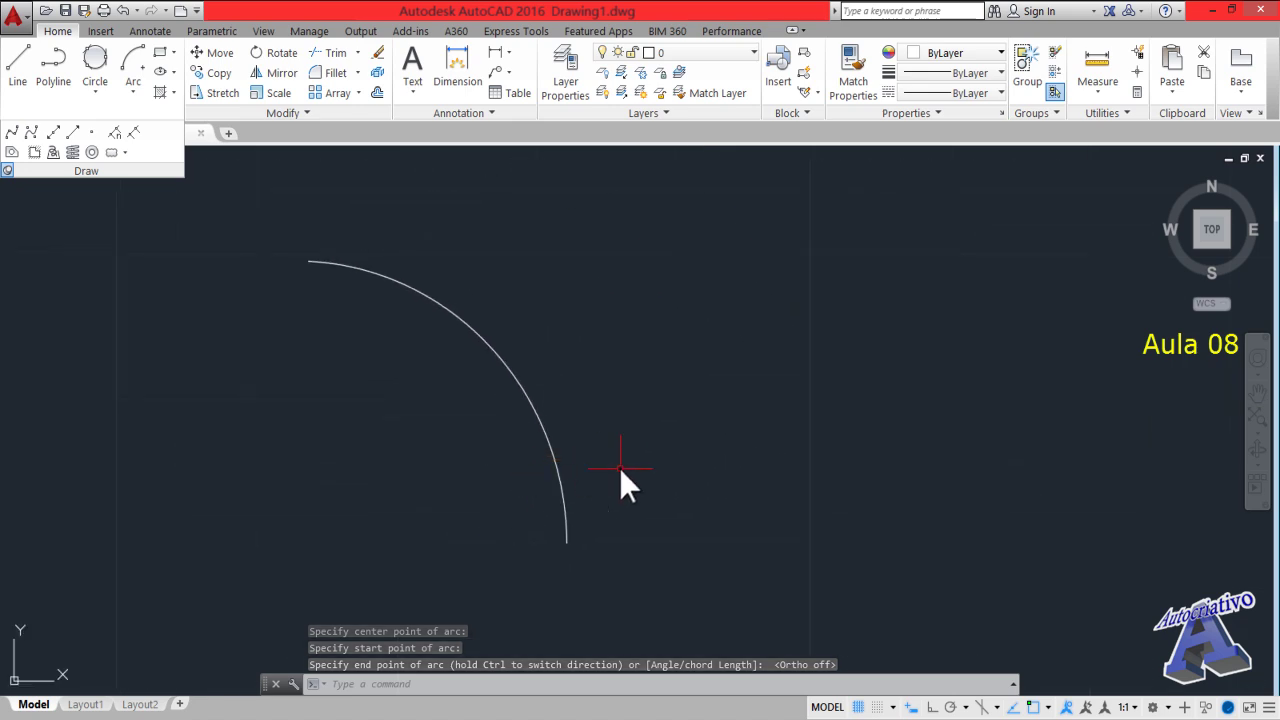
middle_click_drag(619, 468, 373, 482)
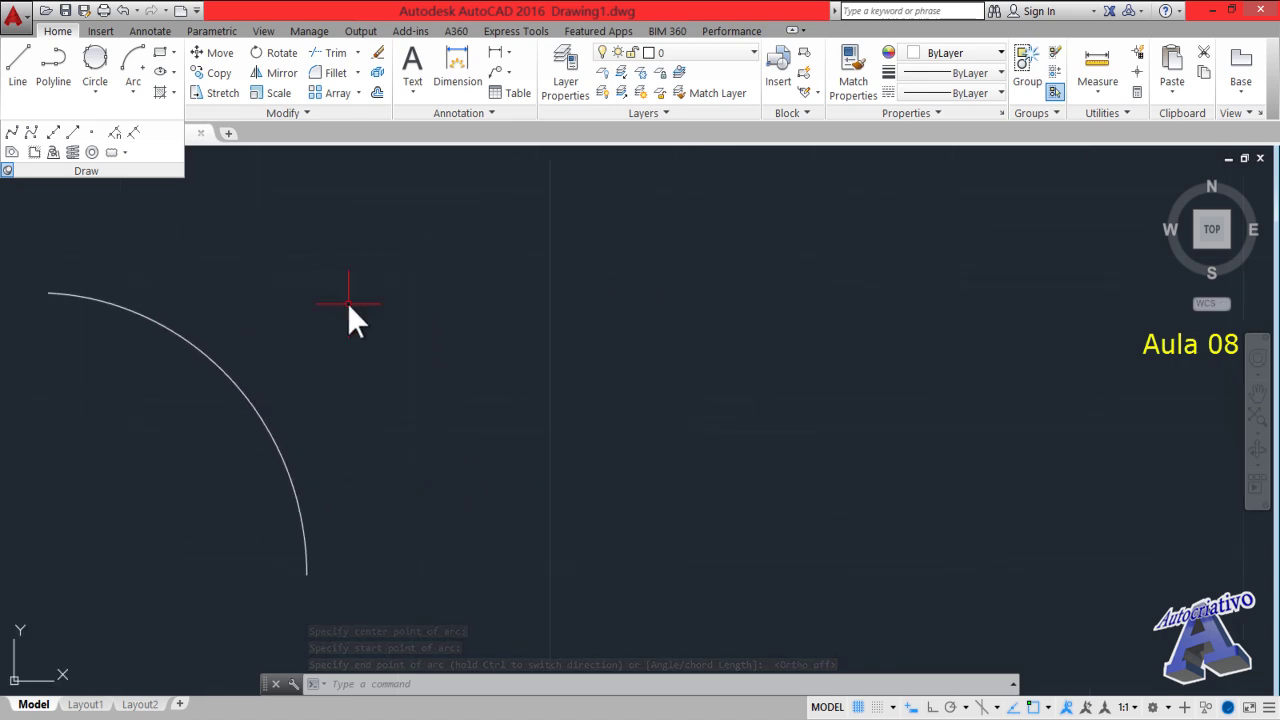
left_click(133, 92)
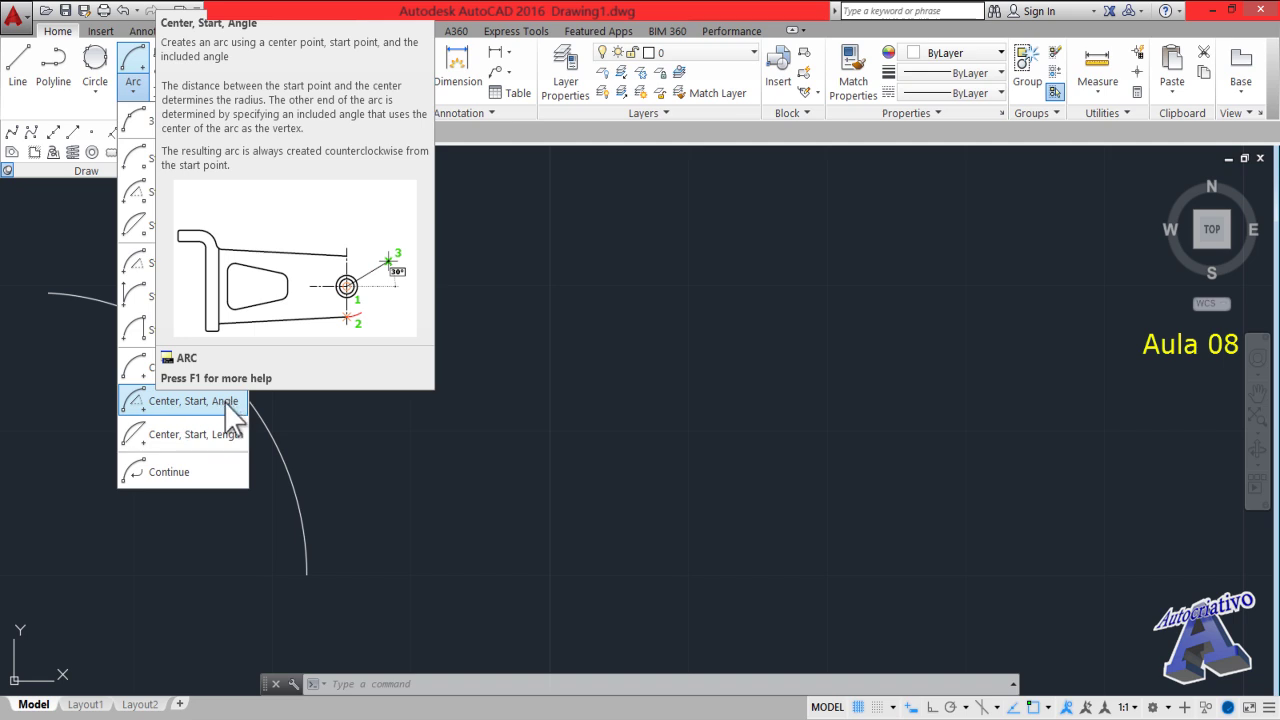
left_click(177, 399)
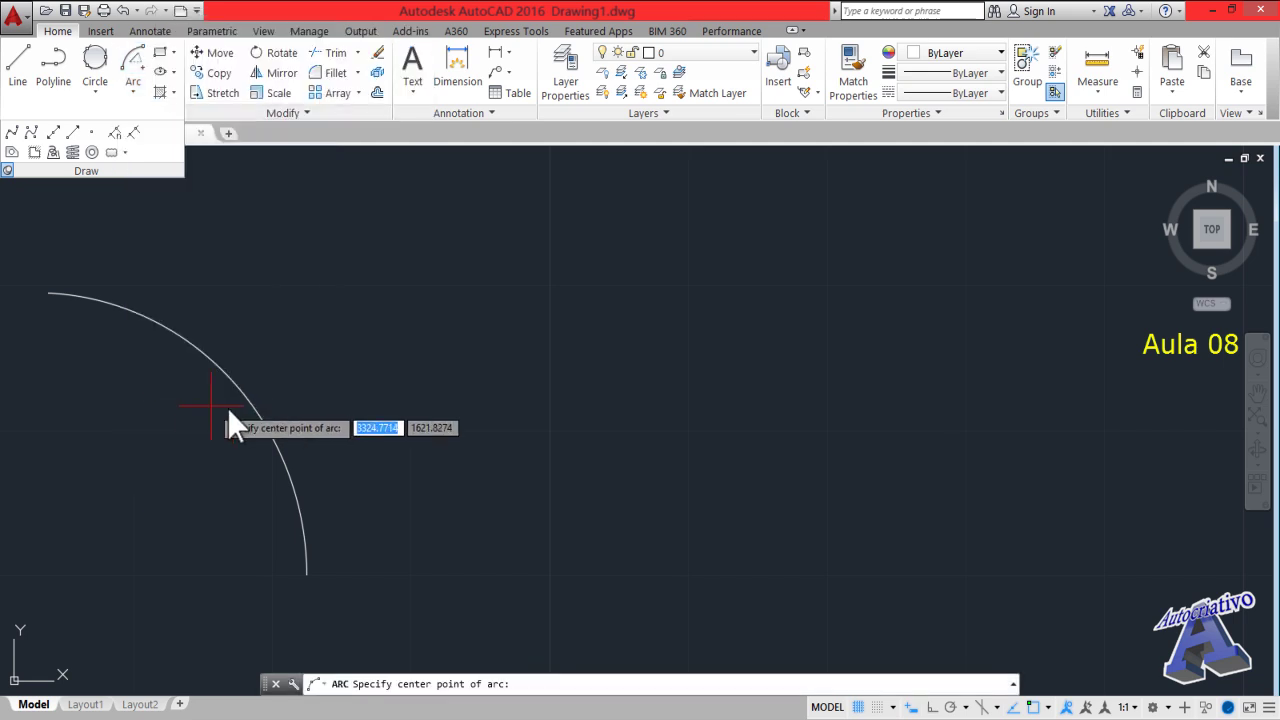
scroll(620, 430, "up", 2)
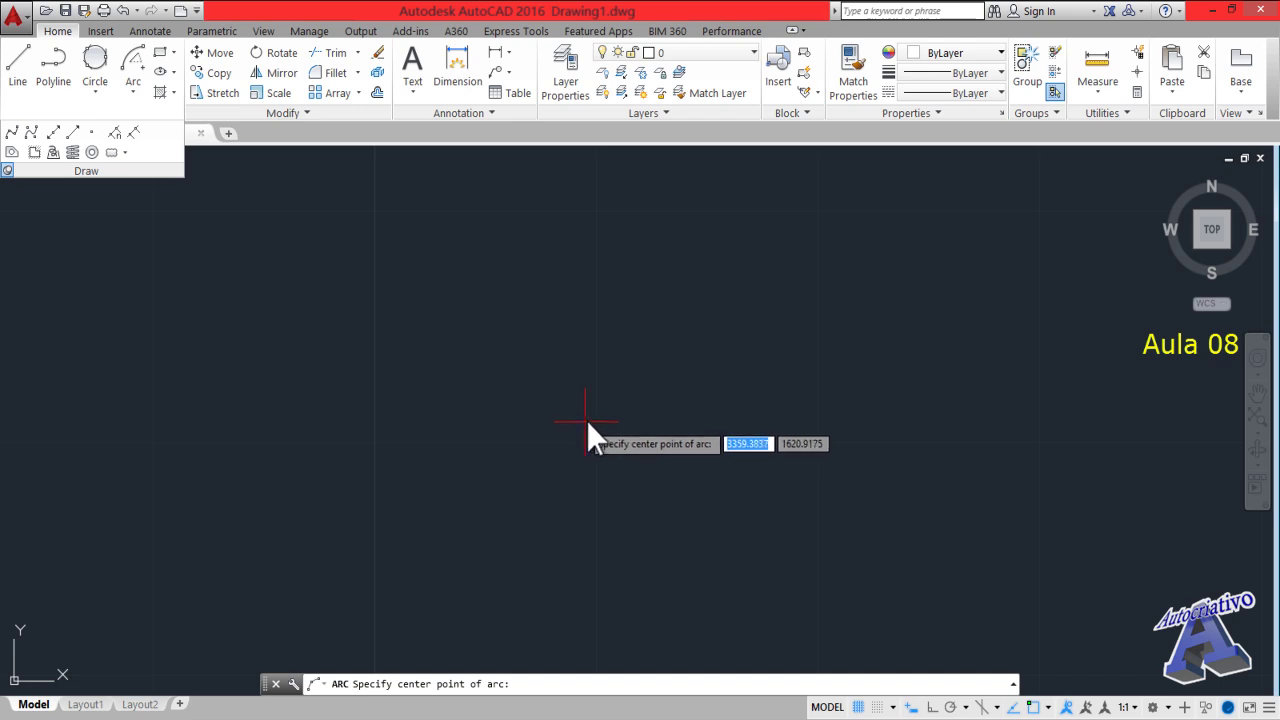
left_click(590, 421)
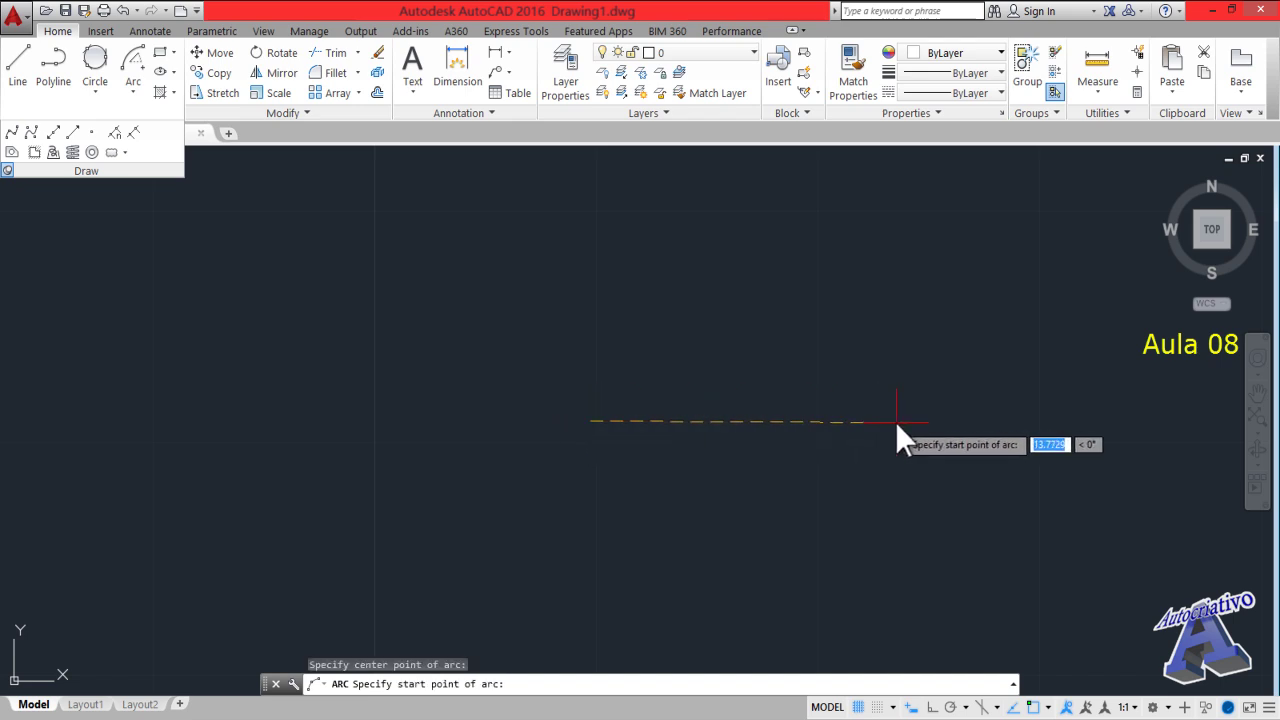
left_click(895, 421)
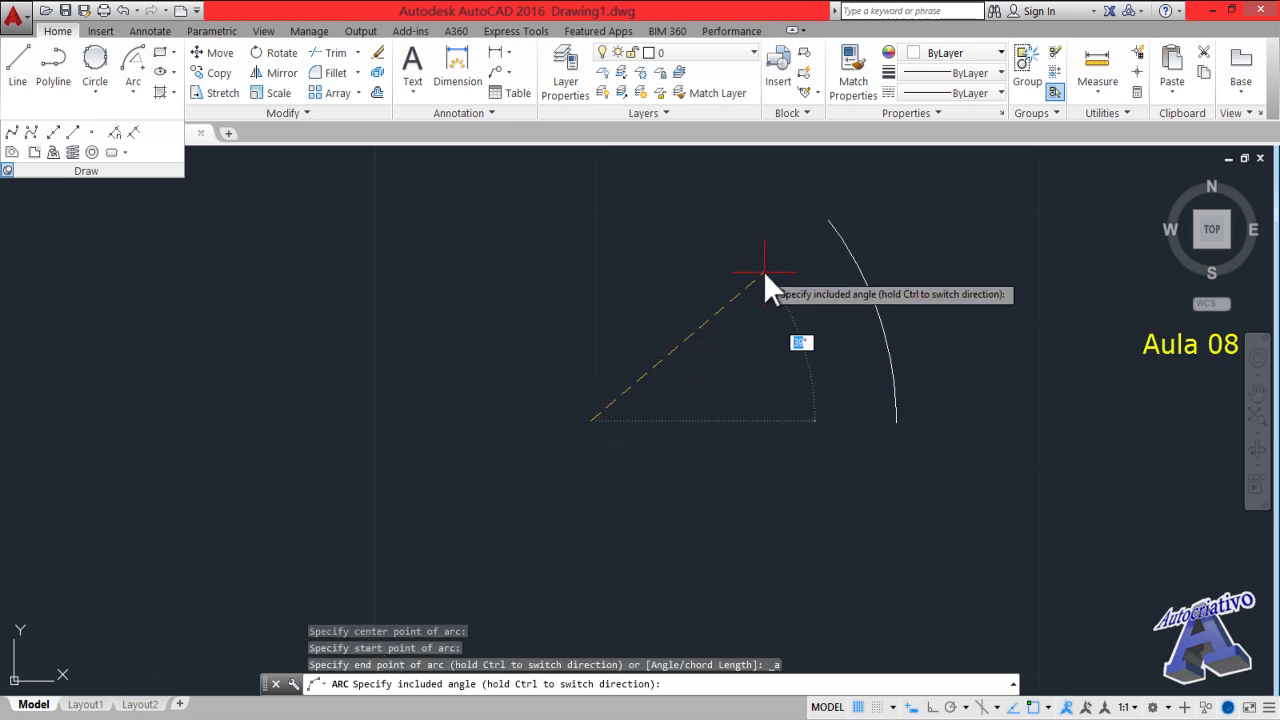
middle_click_drag(761, 272, 713, 363)
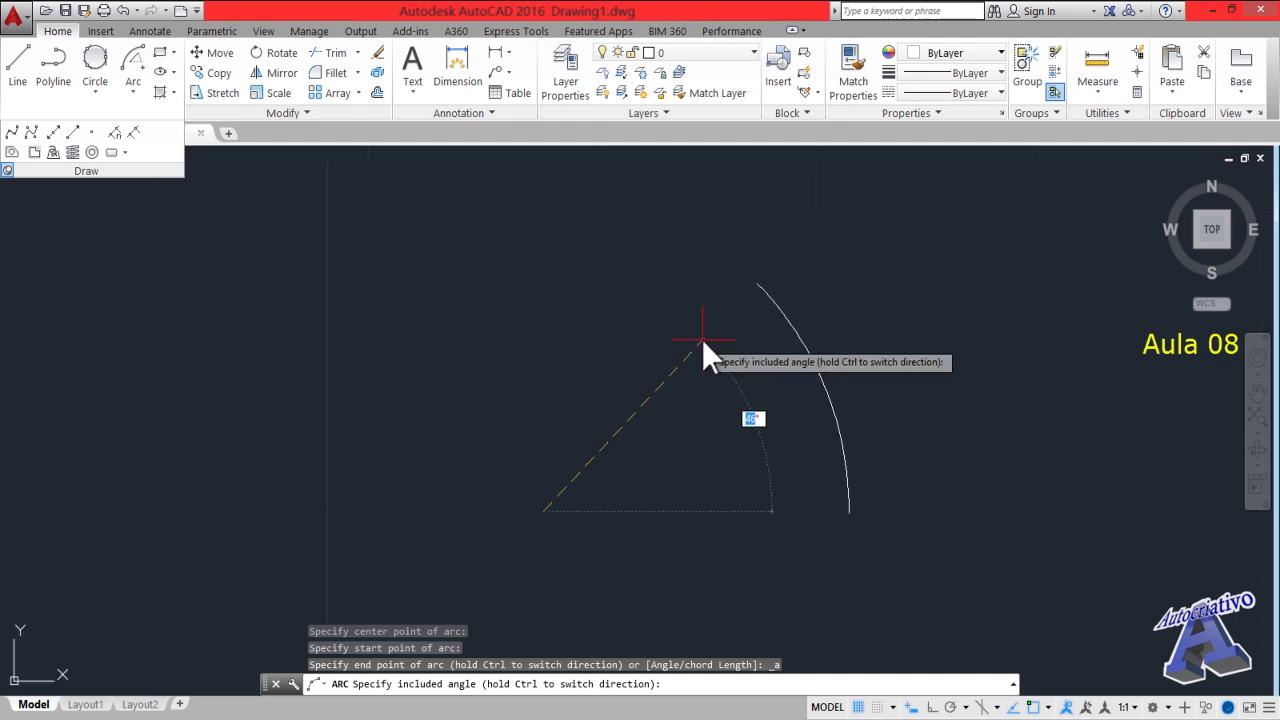
type("60")
key("Return")
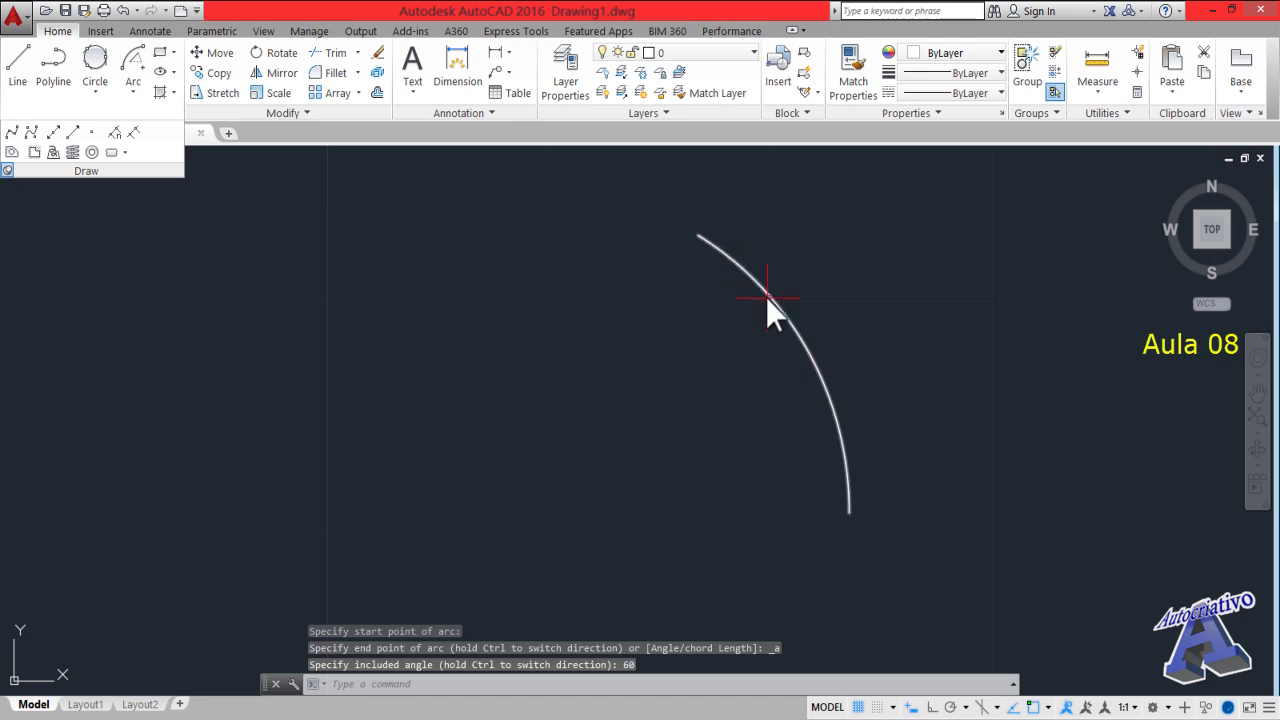
Draw two connected lines from the new arc's upper endpoint to its center and on to its start point
left_click(826, 386)
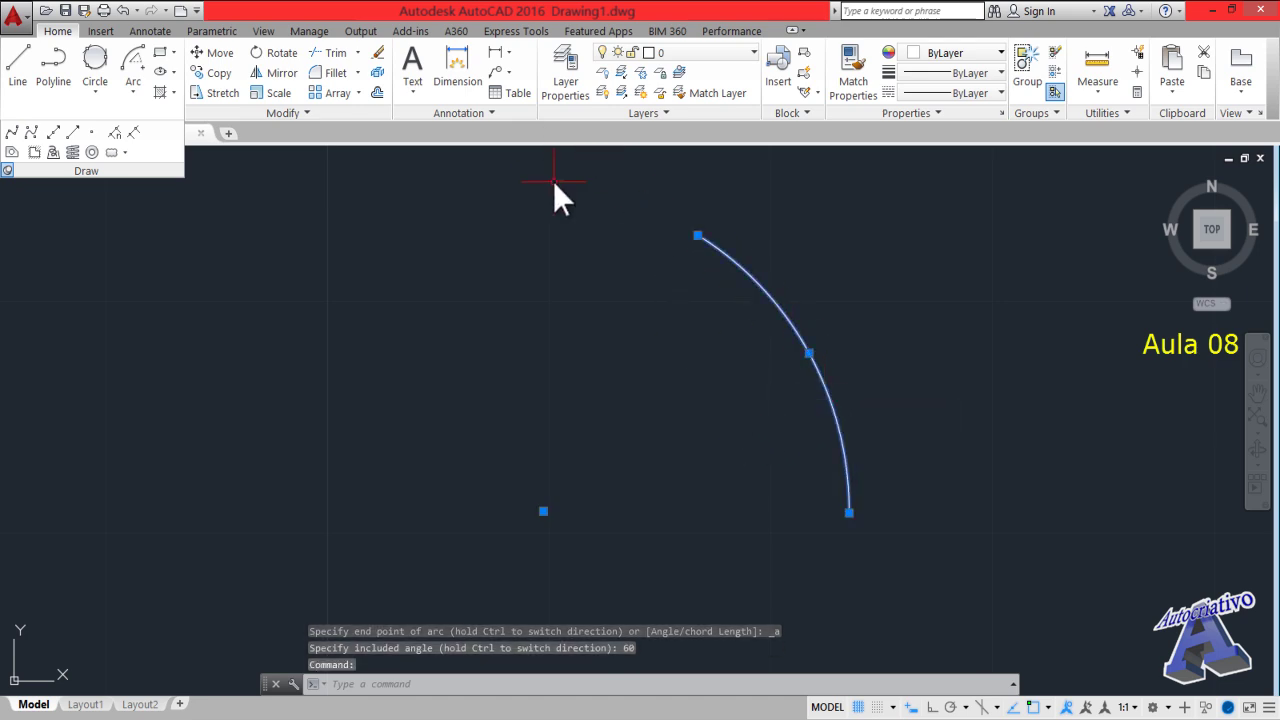
type("l")
key("Return")
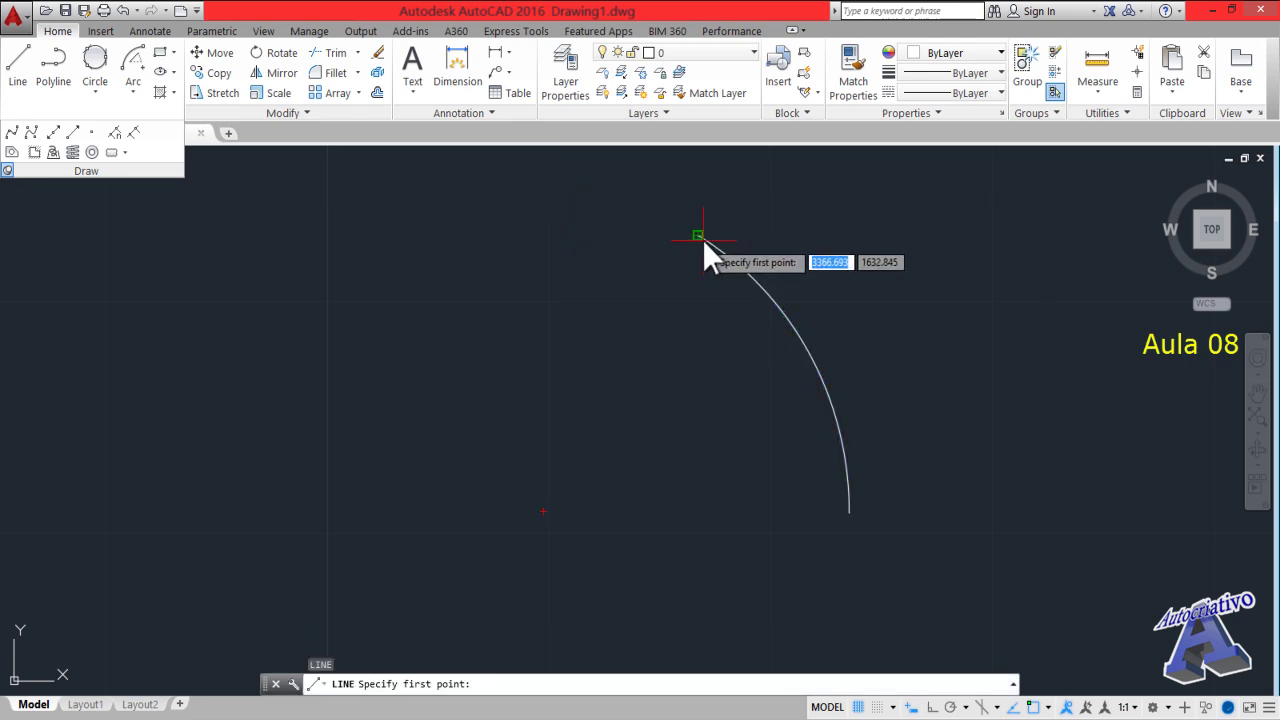
left_click(700, 238)
left_click(542, 511)
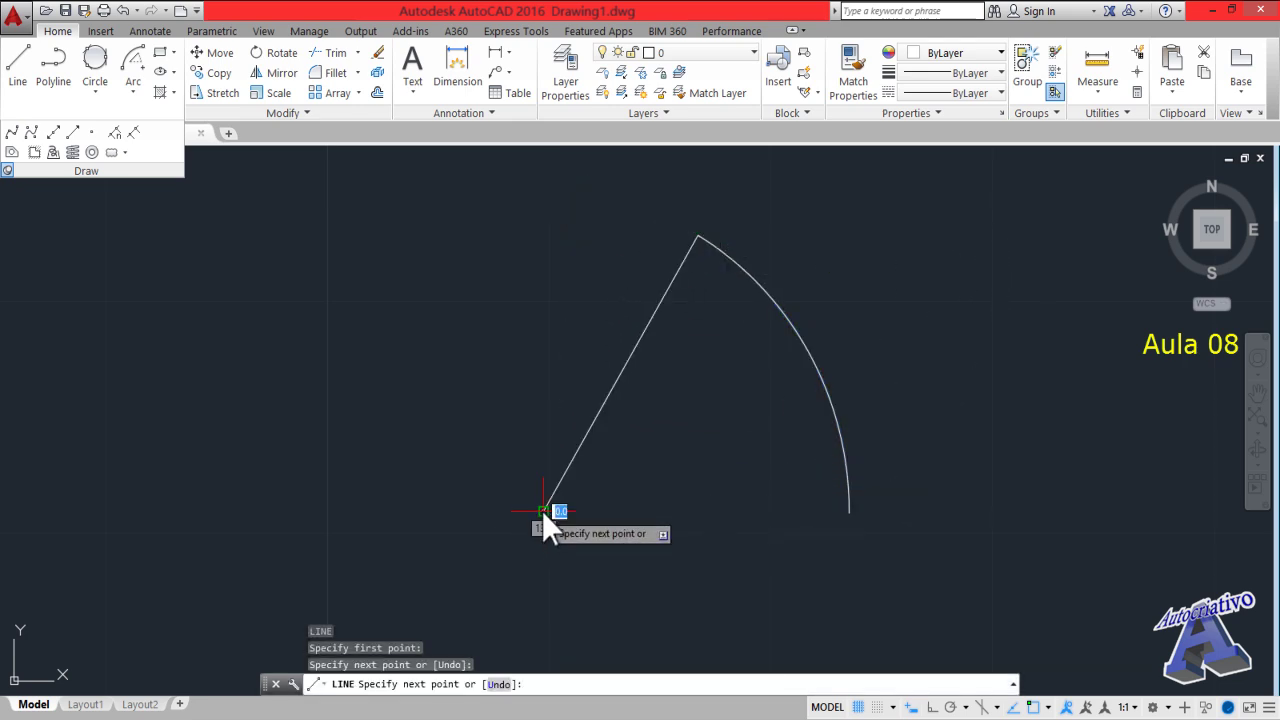
left_click(848, 511)
key("Escape")
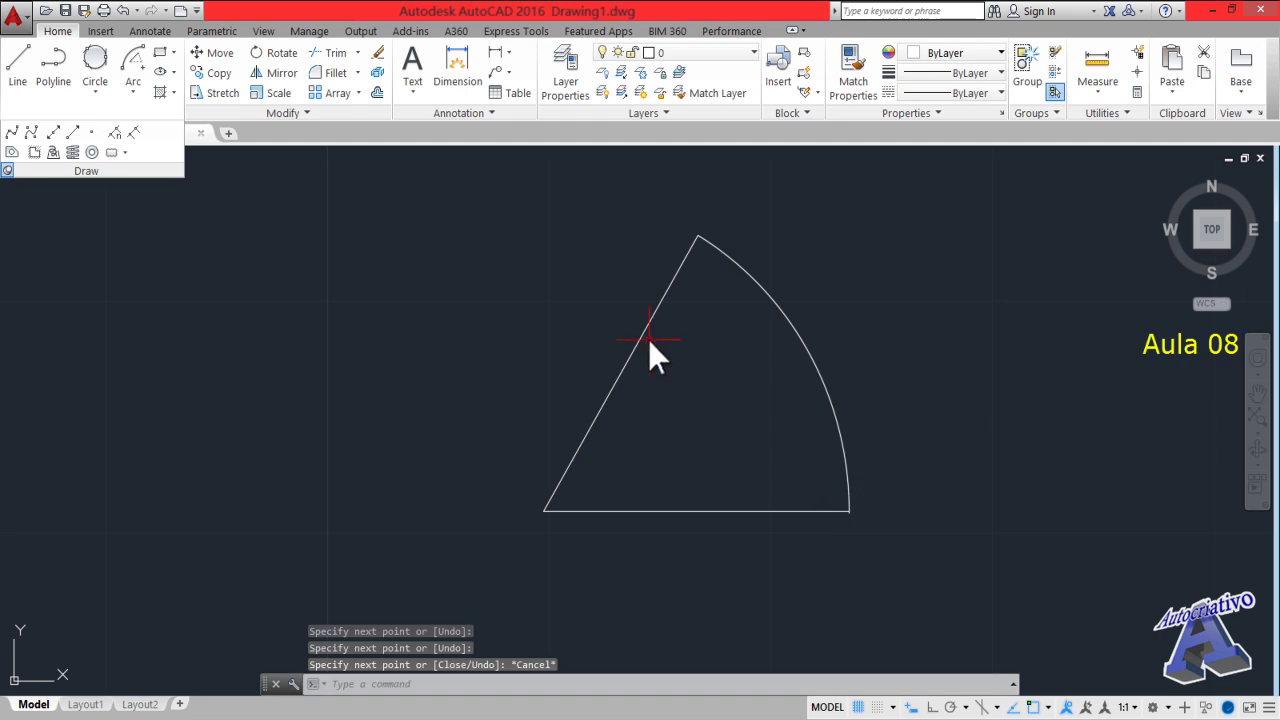
Add an angular dimension between the two radius lines, placed inside the arc
left_click(509, 52)
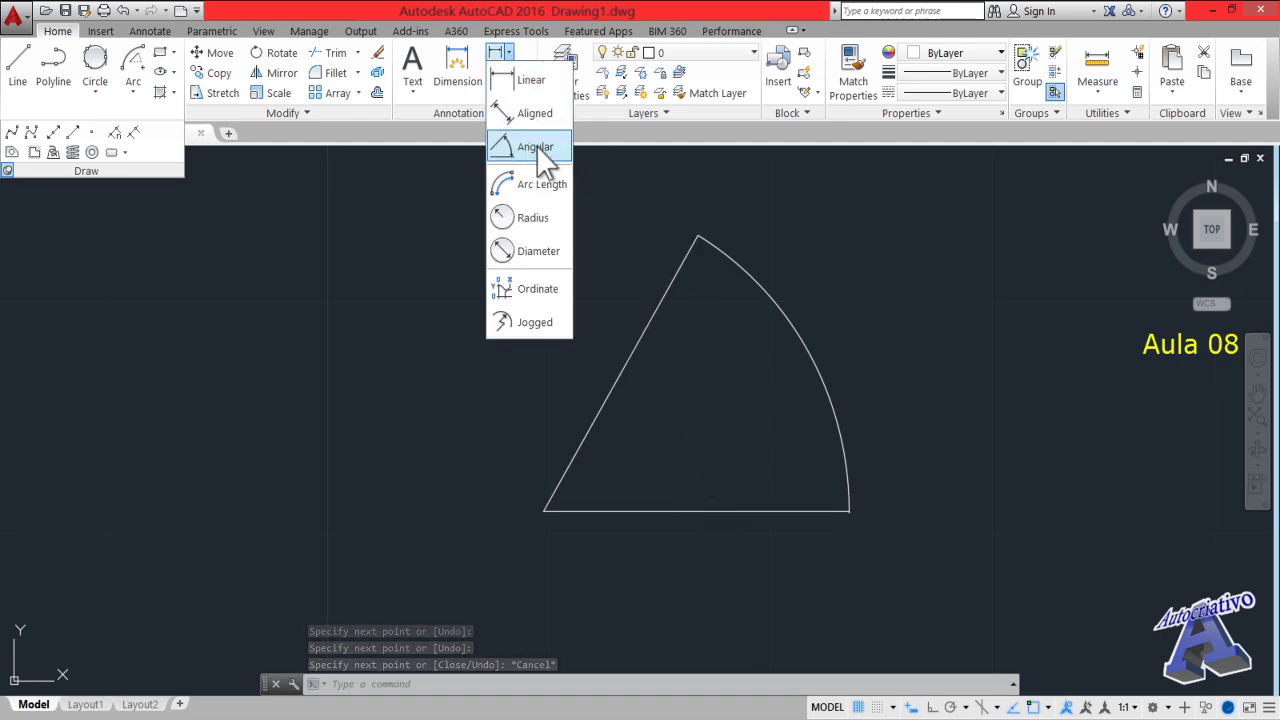
left_click(532, 146)
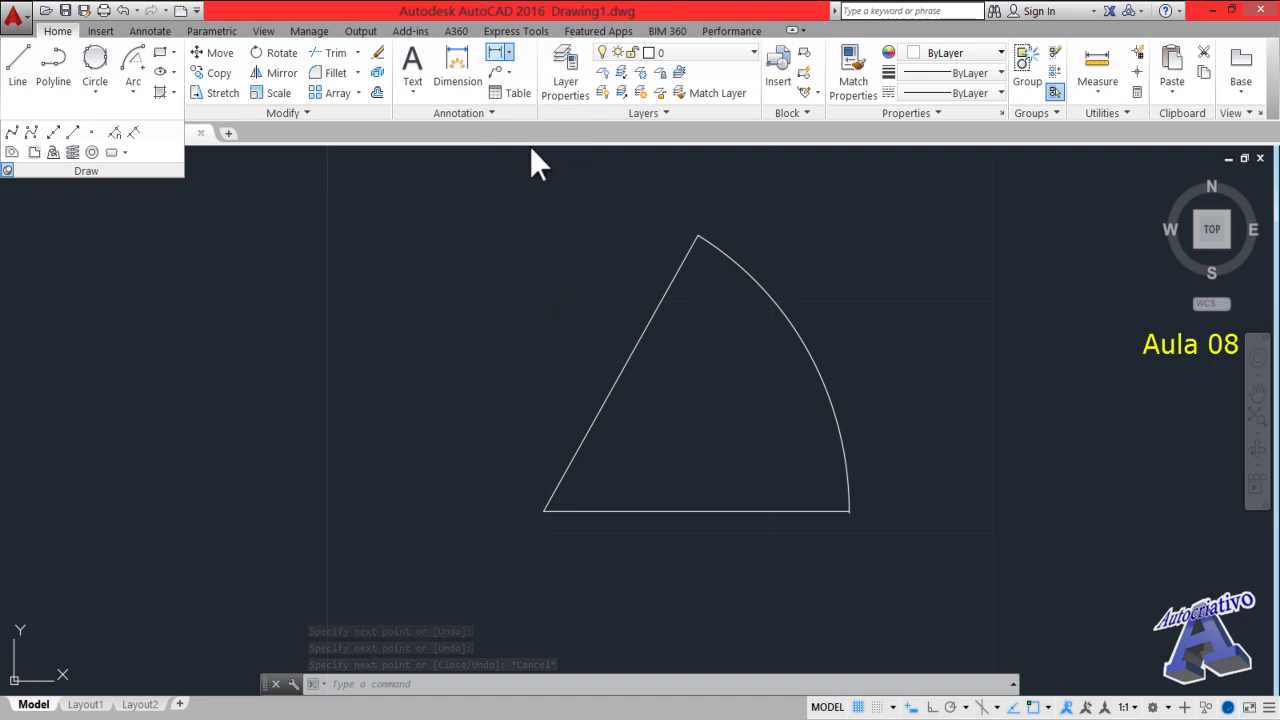
left_click(640, 340)
left_click(706, 510)
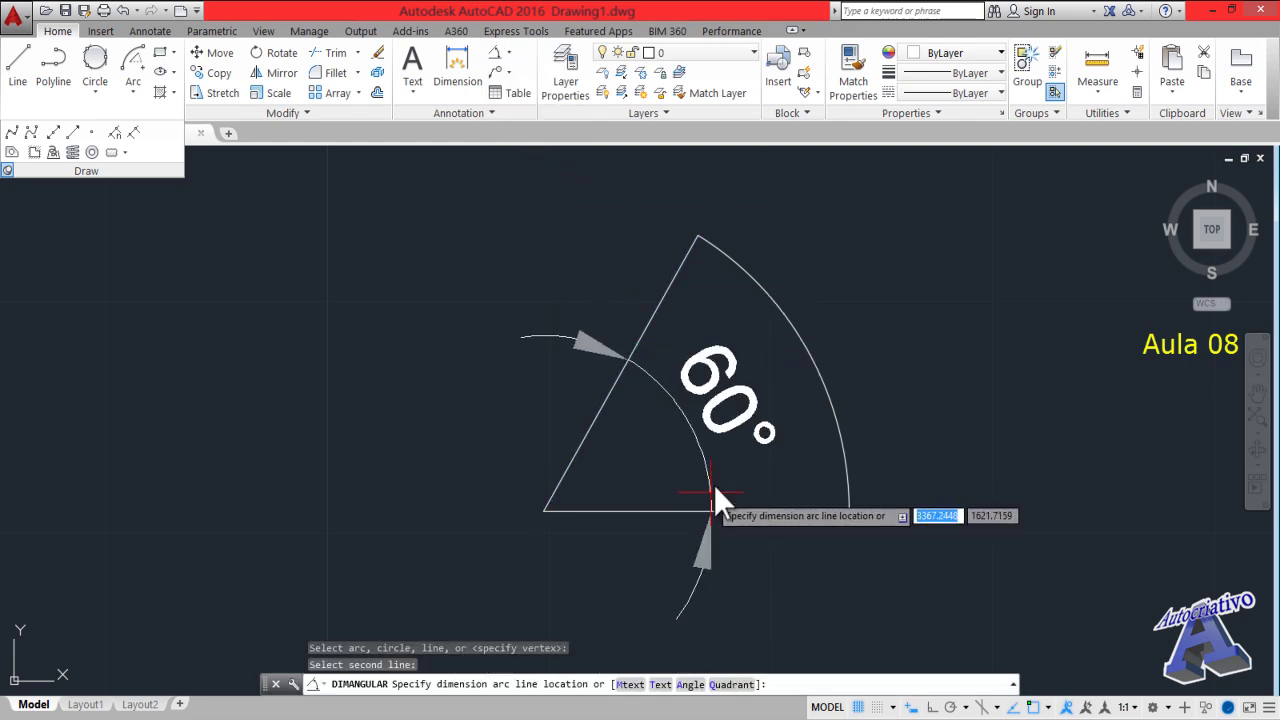
left_click(742, 433)
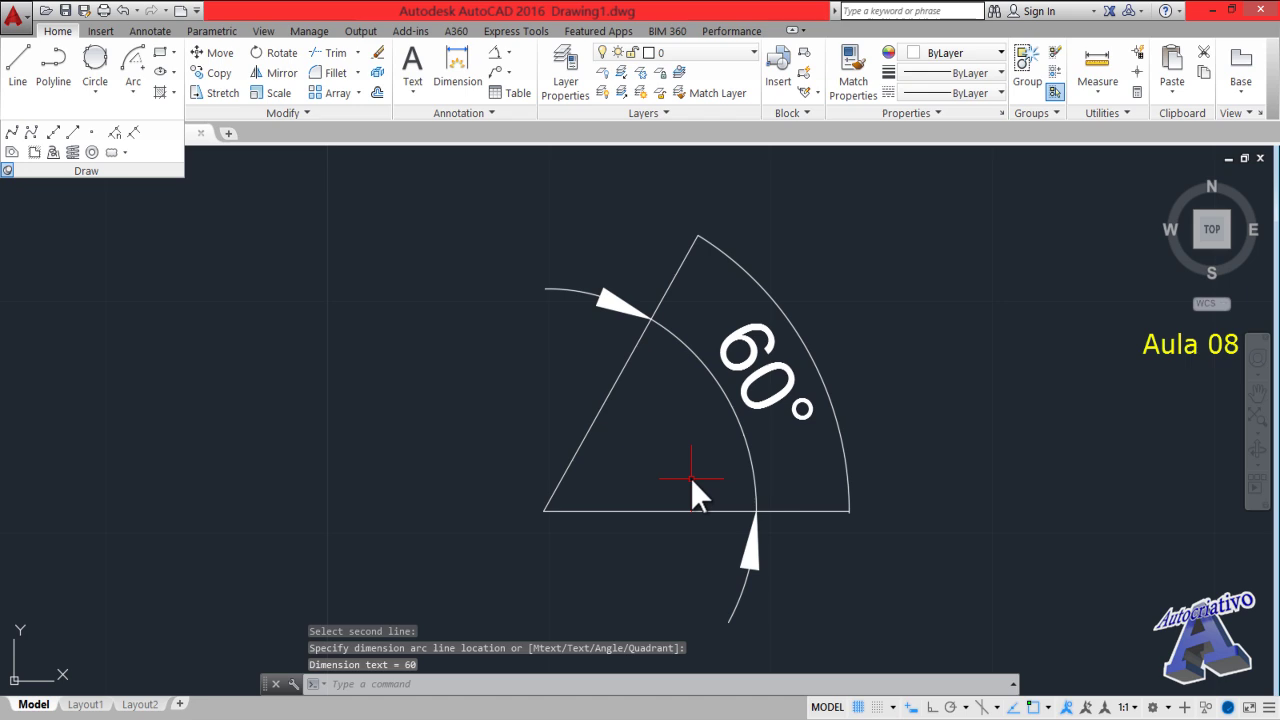
Draw a Center, Start, Length arc beside the dimensioned sector, starting level with its center and sweeping slightly more than a quarter circle
middle_click_drag(690, 477, 215, 484)
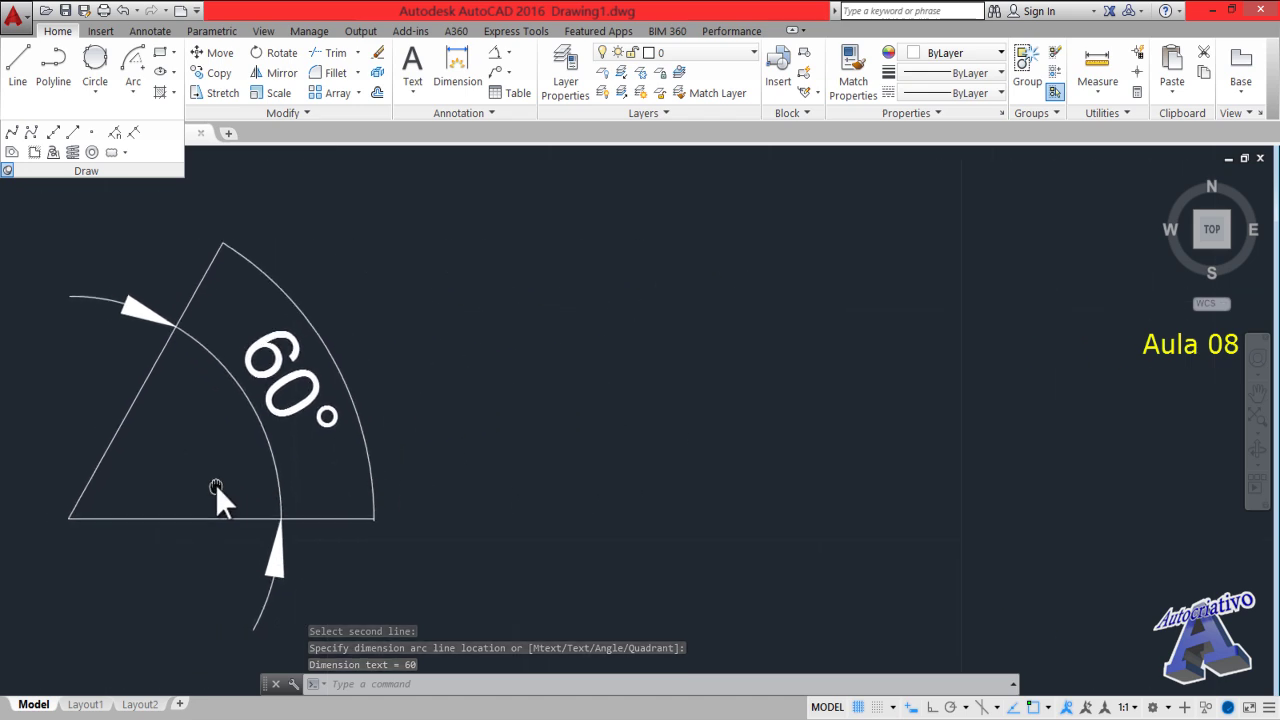
left_click(133, 87)
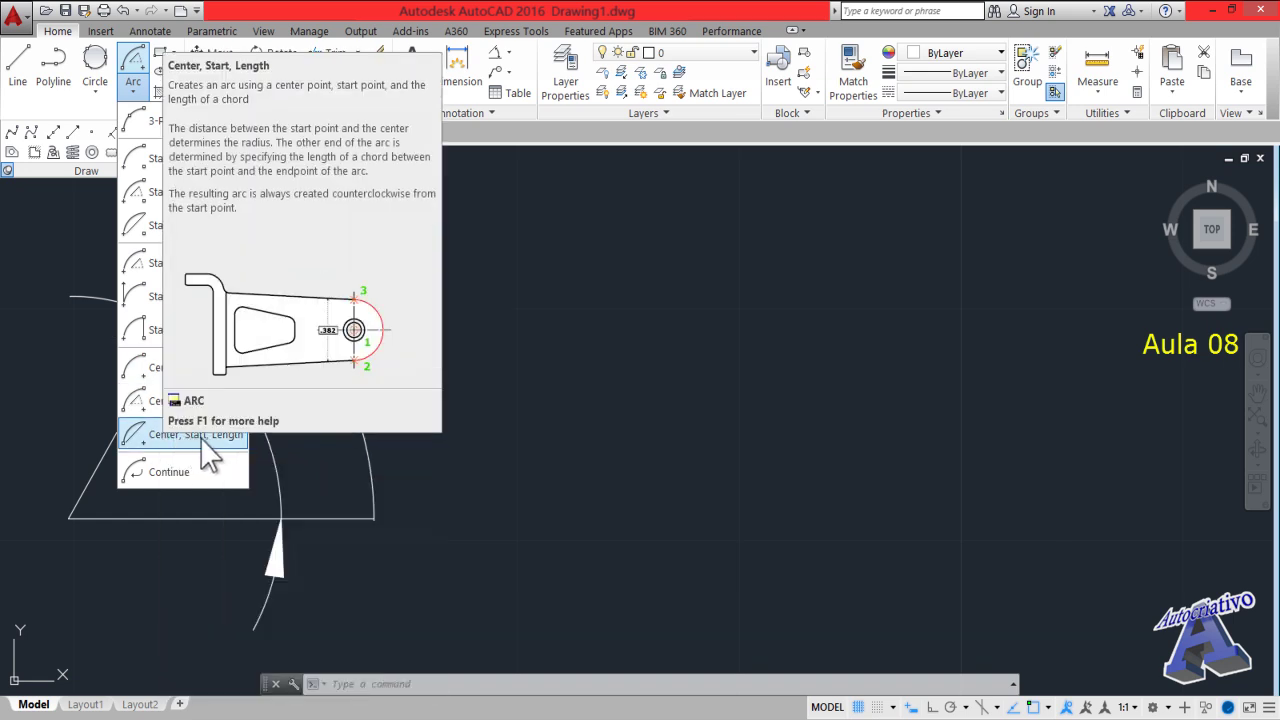
left_click(204, 440)
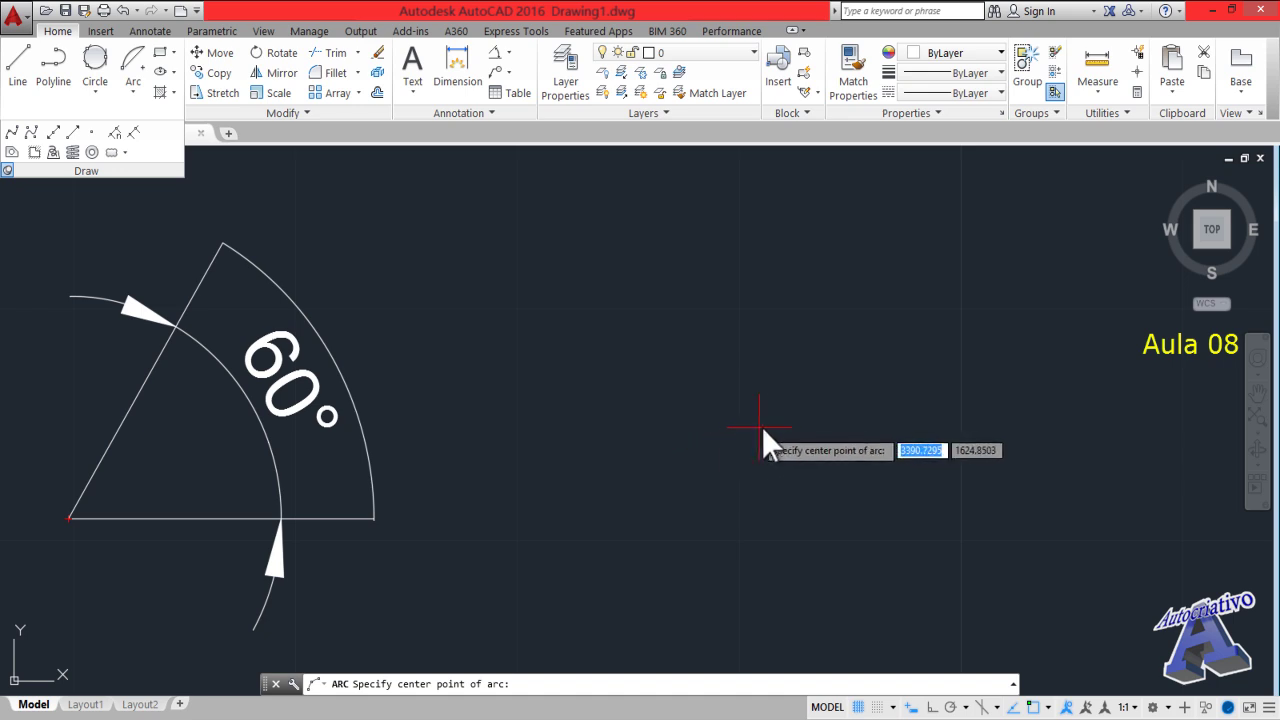
mouse_move(762, 427)
middle_mouse_down()
mouse_move(657, 449)
mouse_move(617, 437)
middle_mouse_up()
left_click(632, 427)
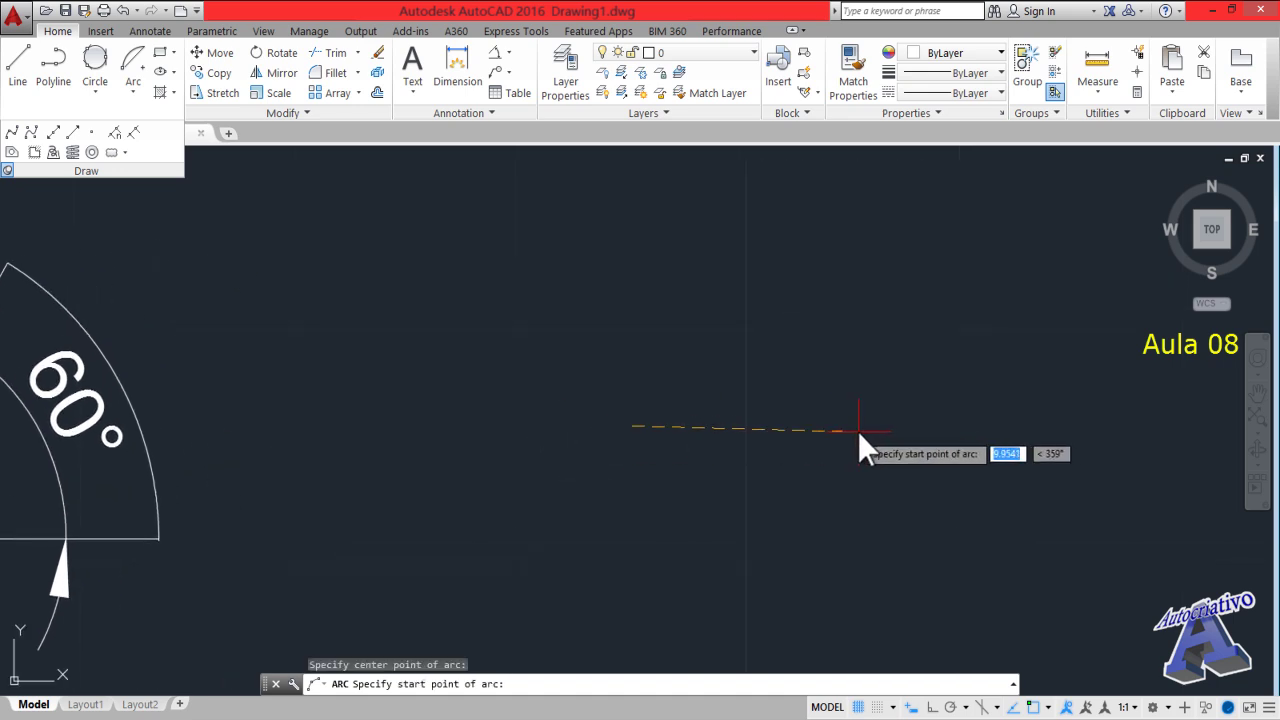
left_click(885, 425)
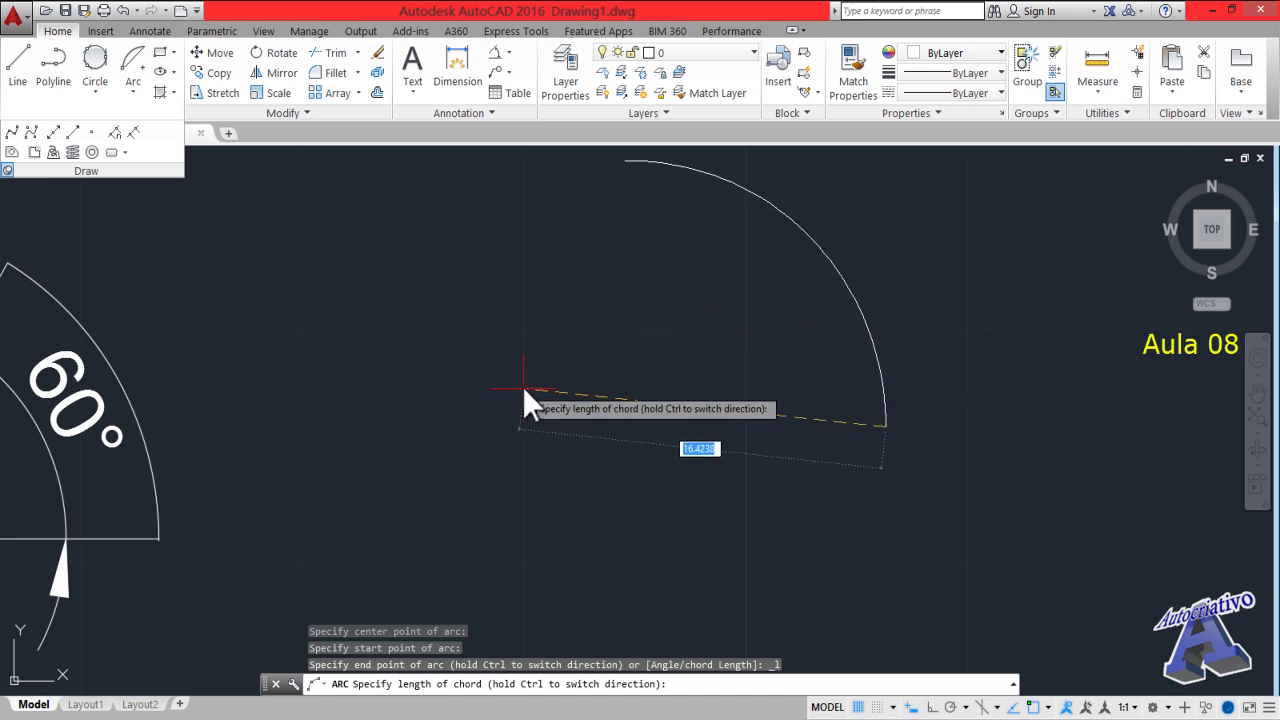
left_click(478, 424)
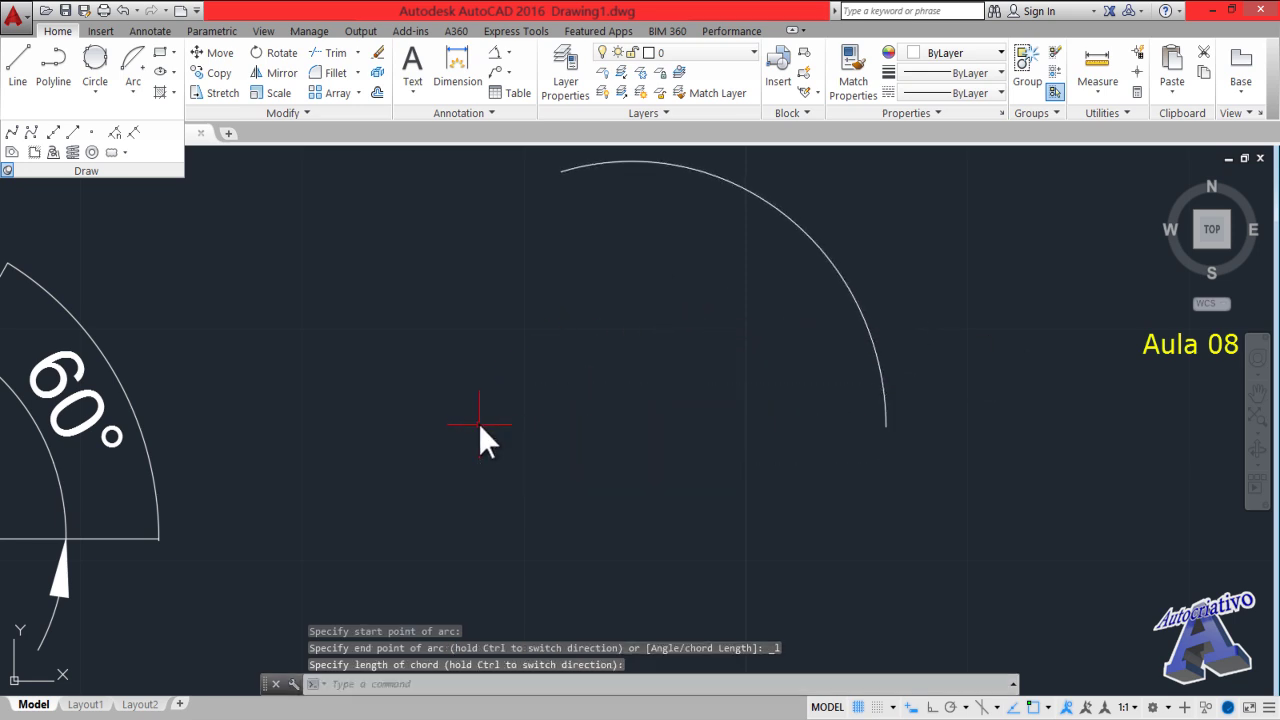
Extend the Center, Start, Length arc from its upper endpoint with a tangent Continue arc curving down to the left
mouse_move(671, 361)
middle_mouse_down()
mouse_move(380, 408)
mouse_move(222, 479)
mouse_move(143, 483)
middle_mouse_up()
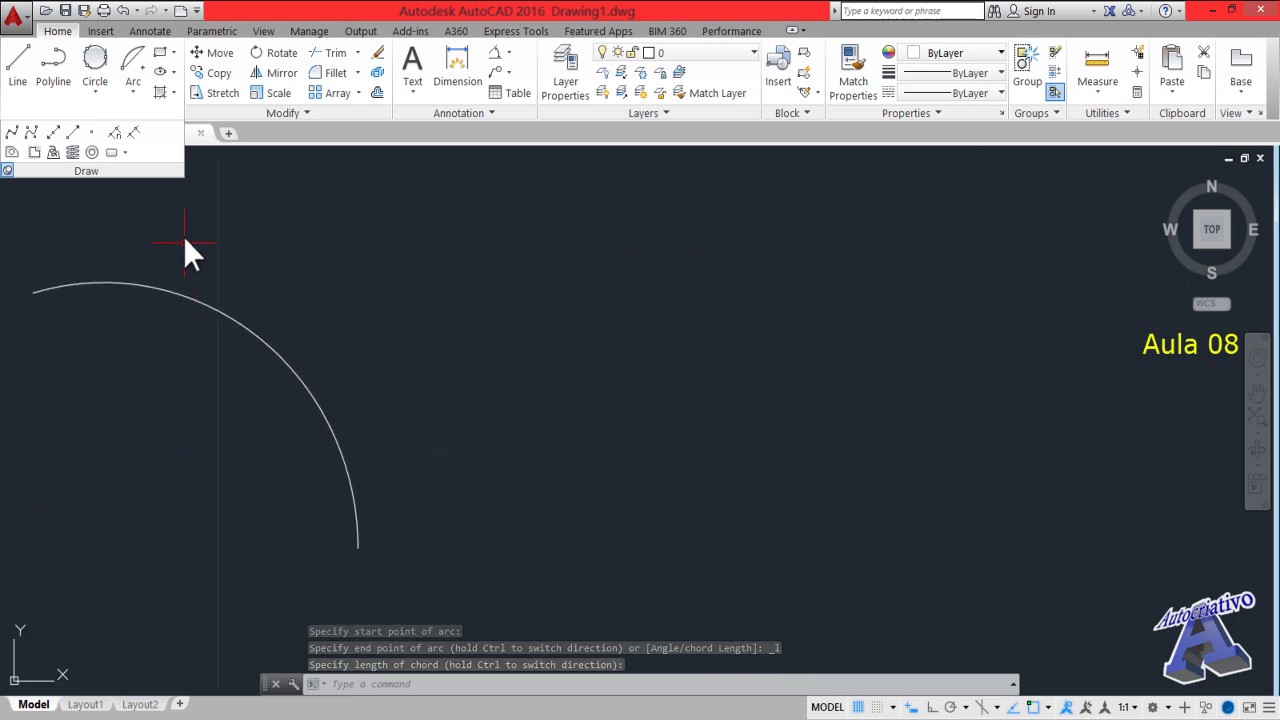
left_click(135, 95)
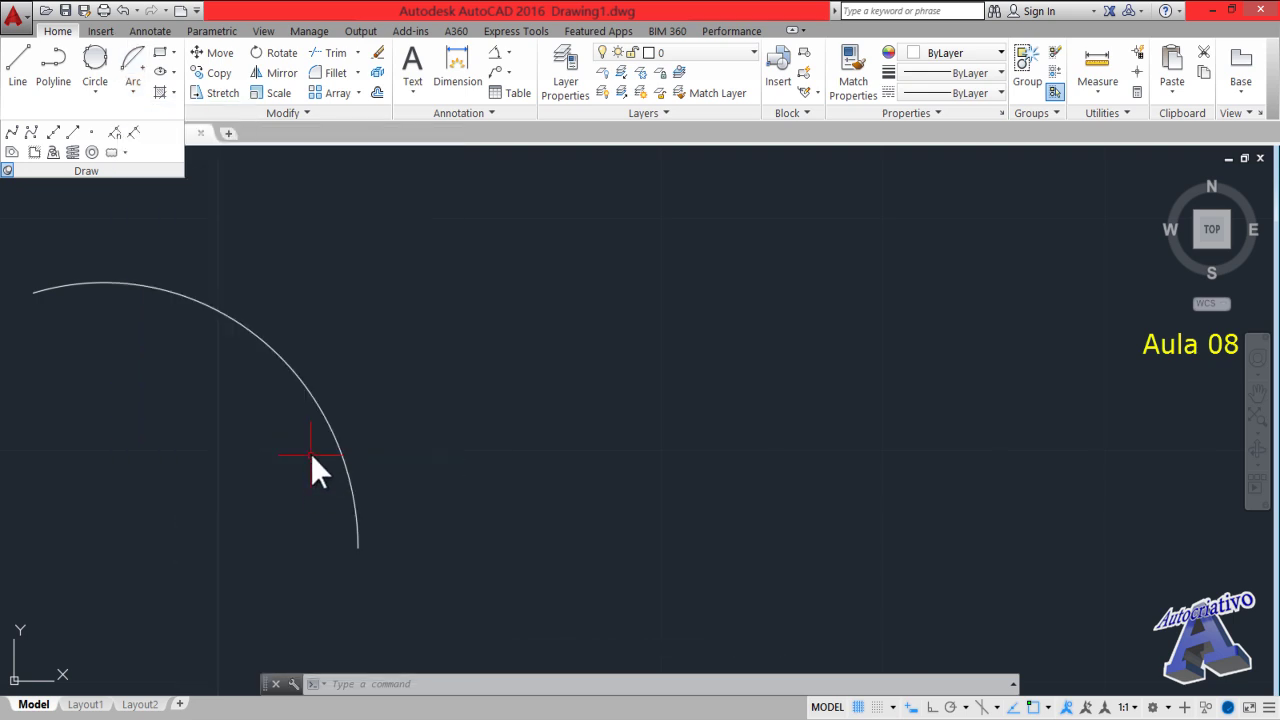
left_click(133, 95)
left_click(195, 474)
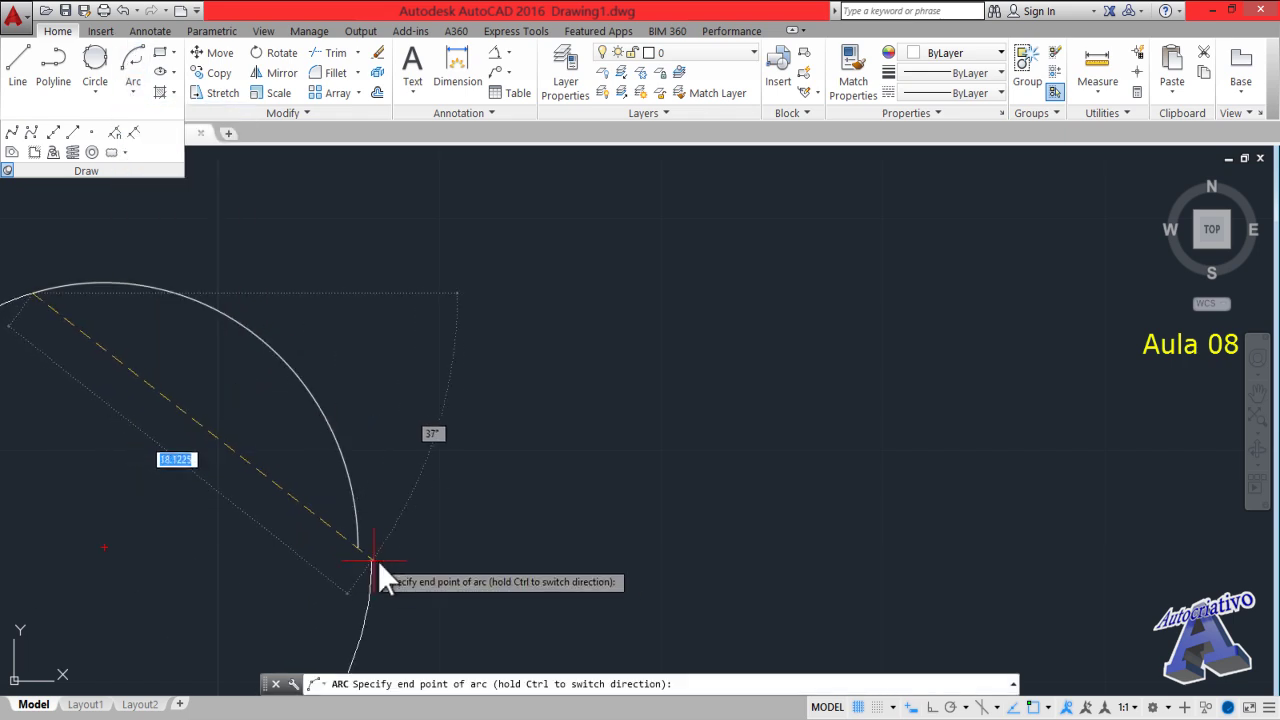
mouse_move(317, 557)
middle_mouse_down()
mouse_move(443, 500)
mouse_move(691, 457)
middle_mouse_up()
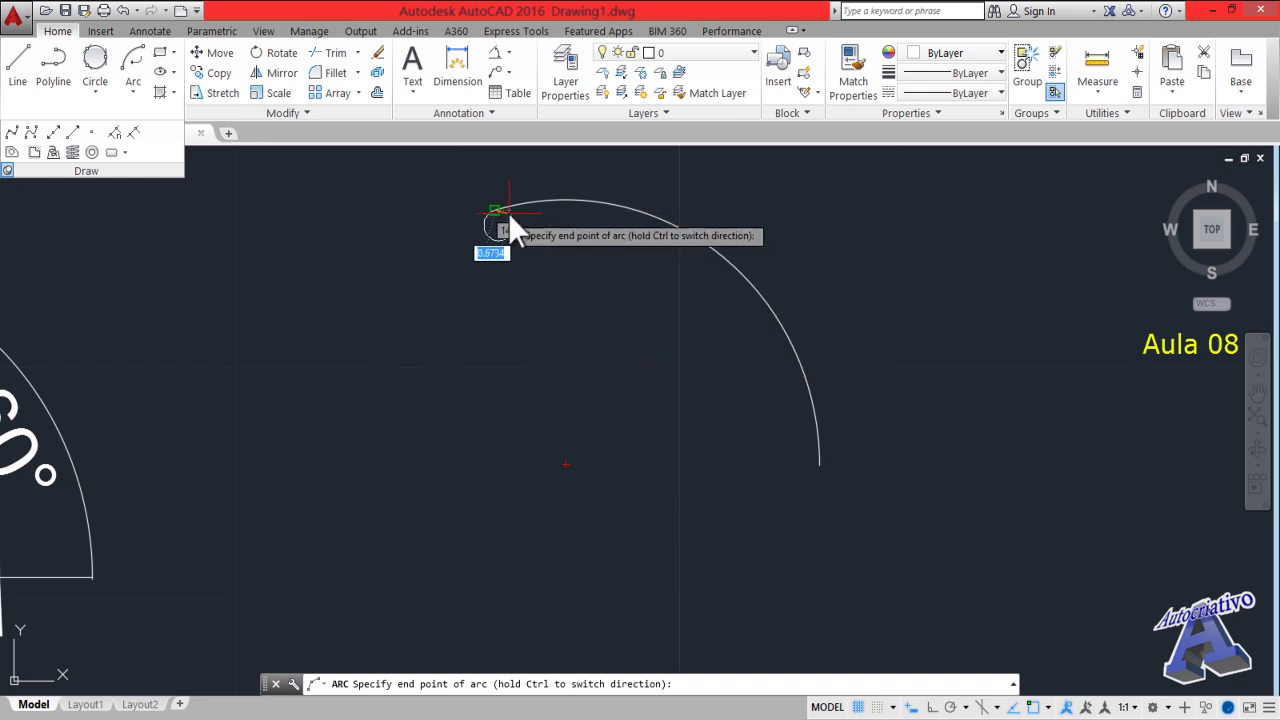
middle_click_drag(336, 244, 378, 303)
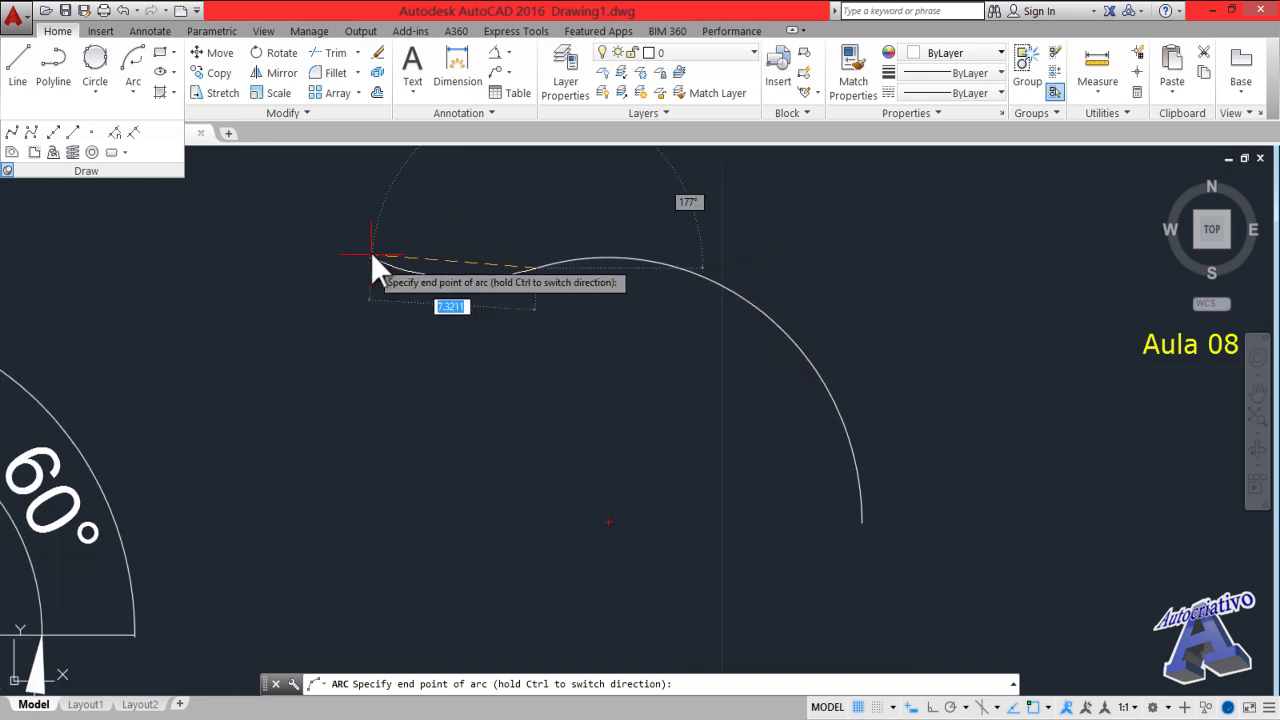
left_click(432, 383)
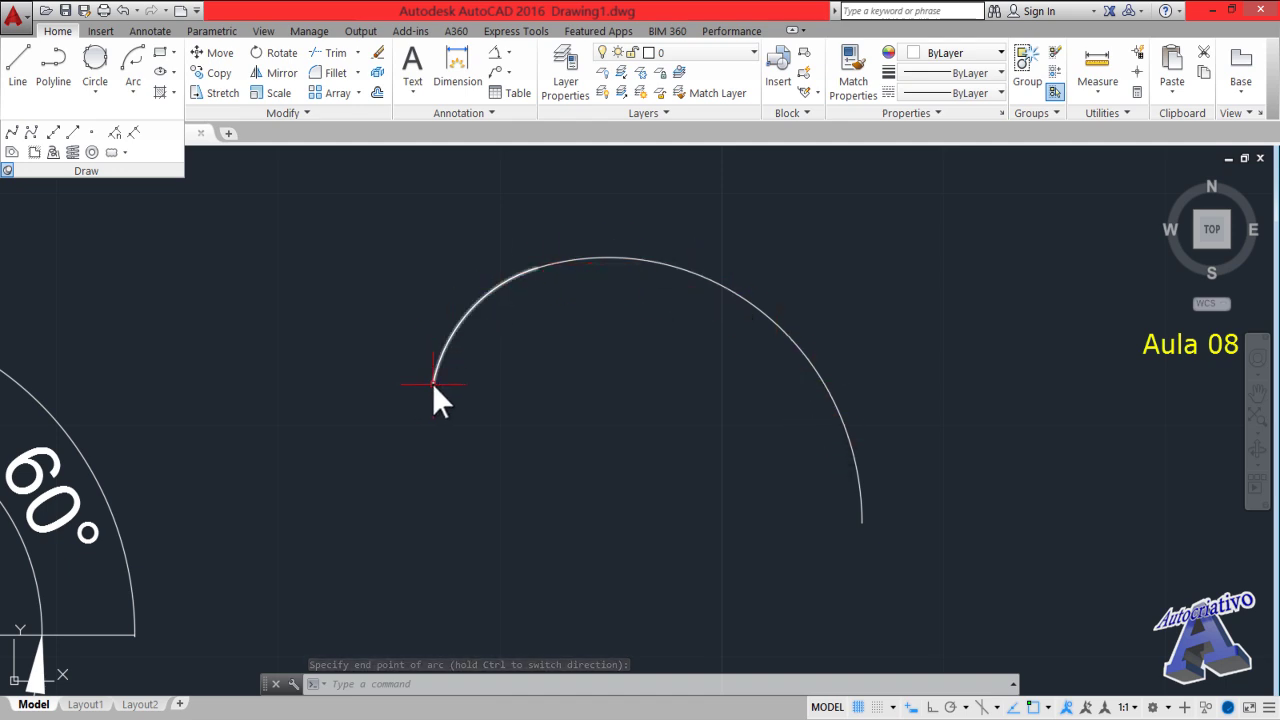
Add a second Continue arc from the chain's free end, dipping below it and ending roughly level to the left
left_click(133, 90)
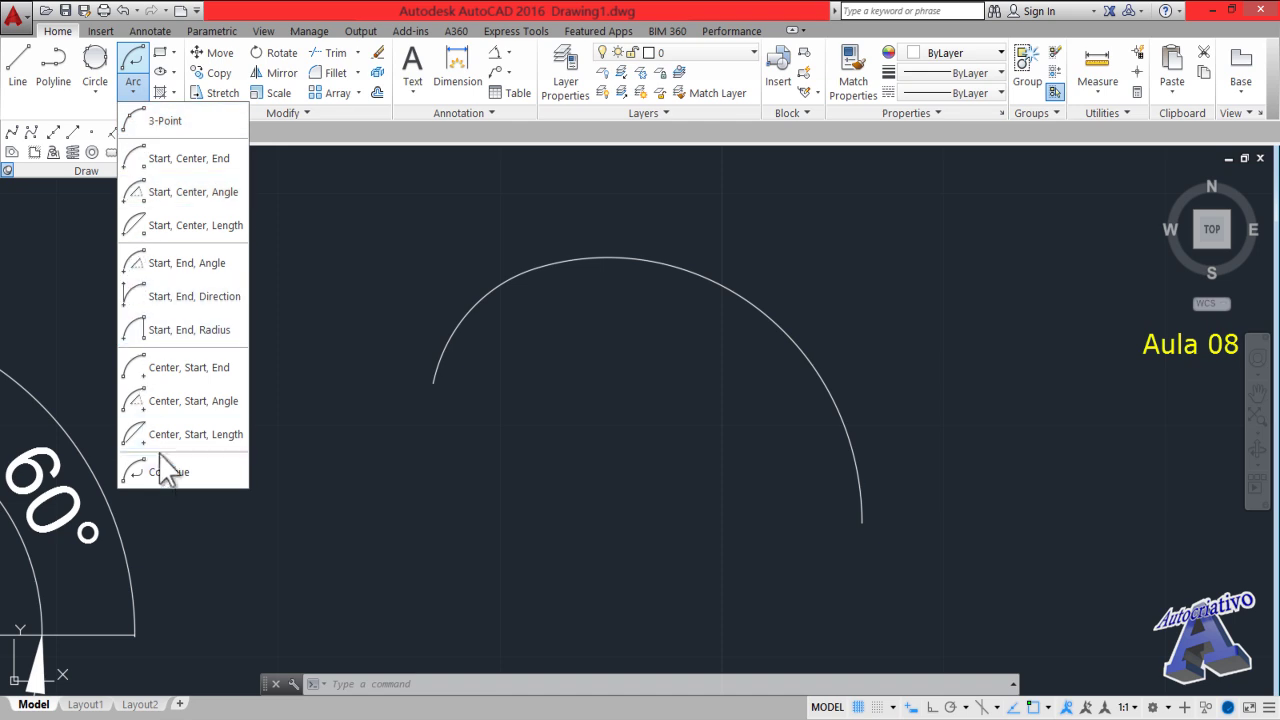
left_click(178, 477)
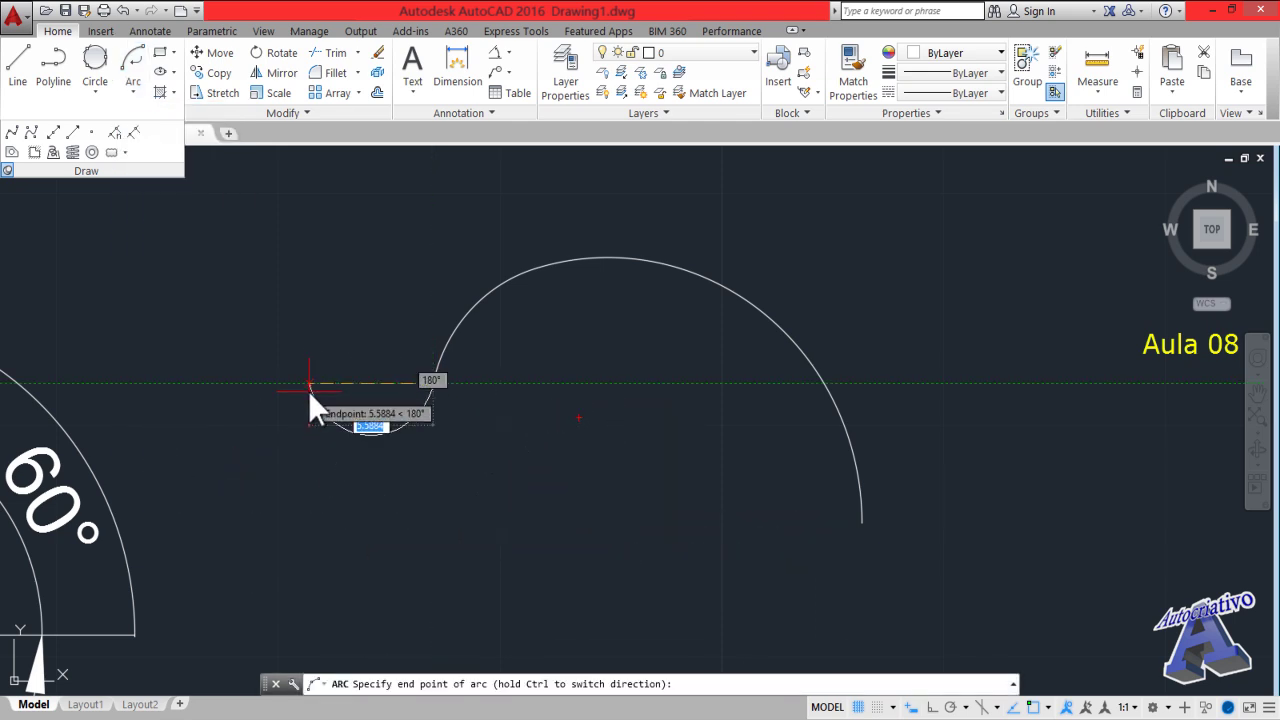
left_click(281, 388)
mouse_move(288, 484)
middle_mouse_down()
mouse_move(437, 529)
mouse_move(446, 513)
middle_mouse_up()
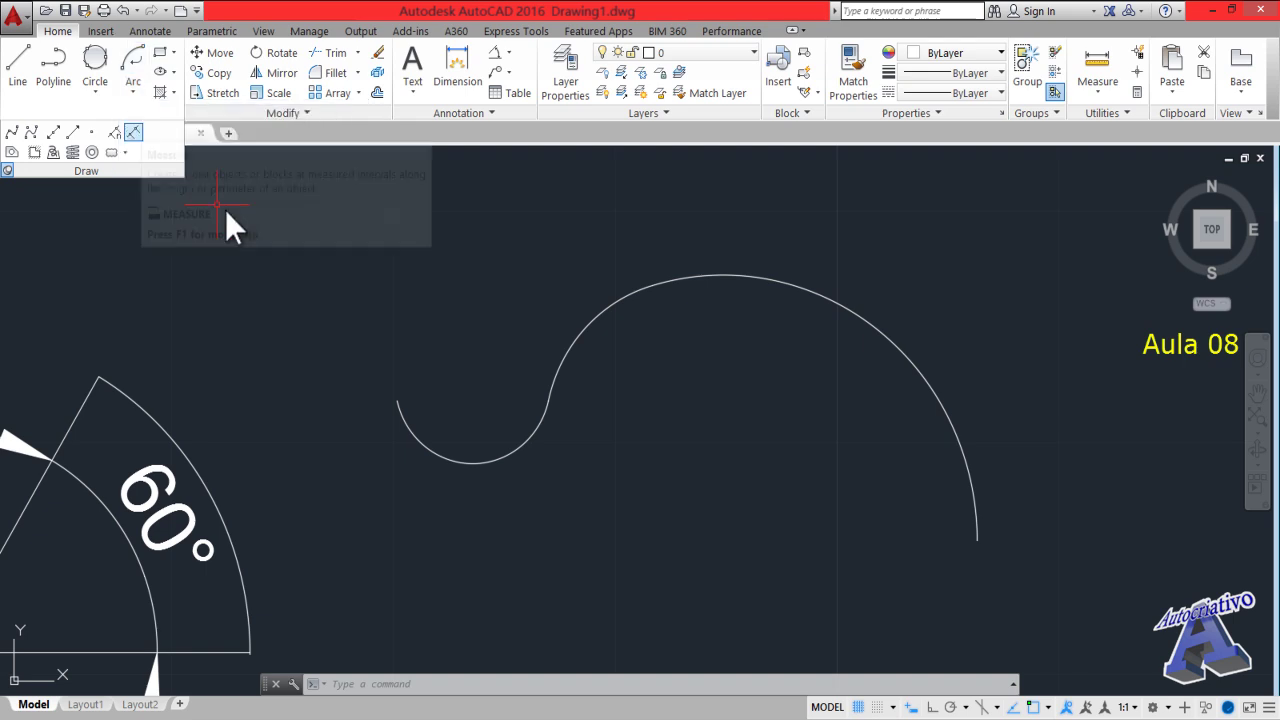
left_click(383, 306)
left_click(383, 304)
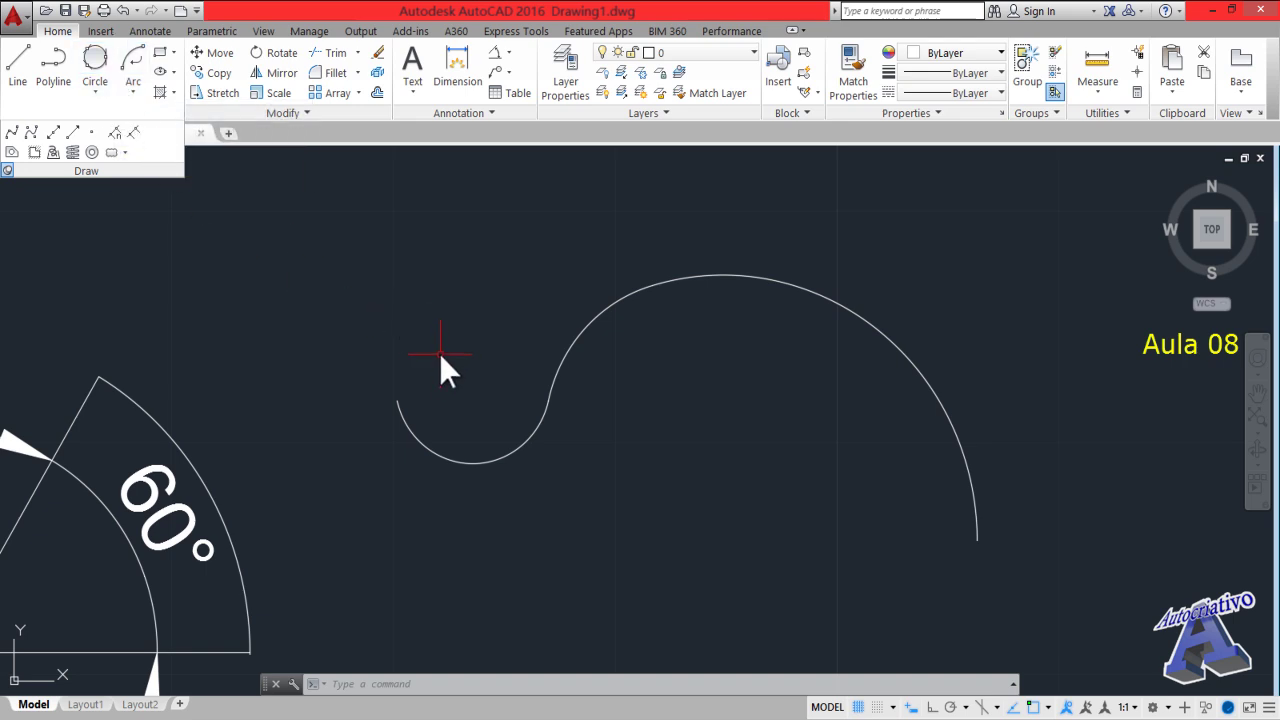
left_click(134, 92)
Erase all the finished arc examples together, including the dimensioned sector
scroll(430, 325, "down", 10)
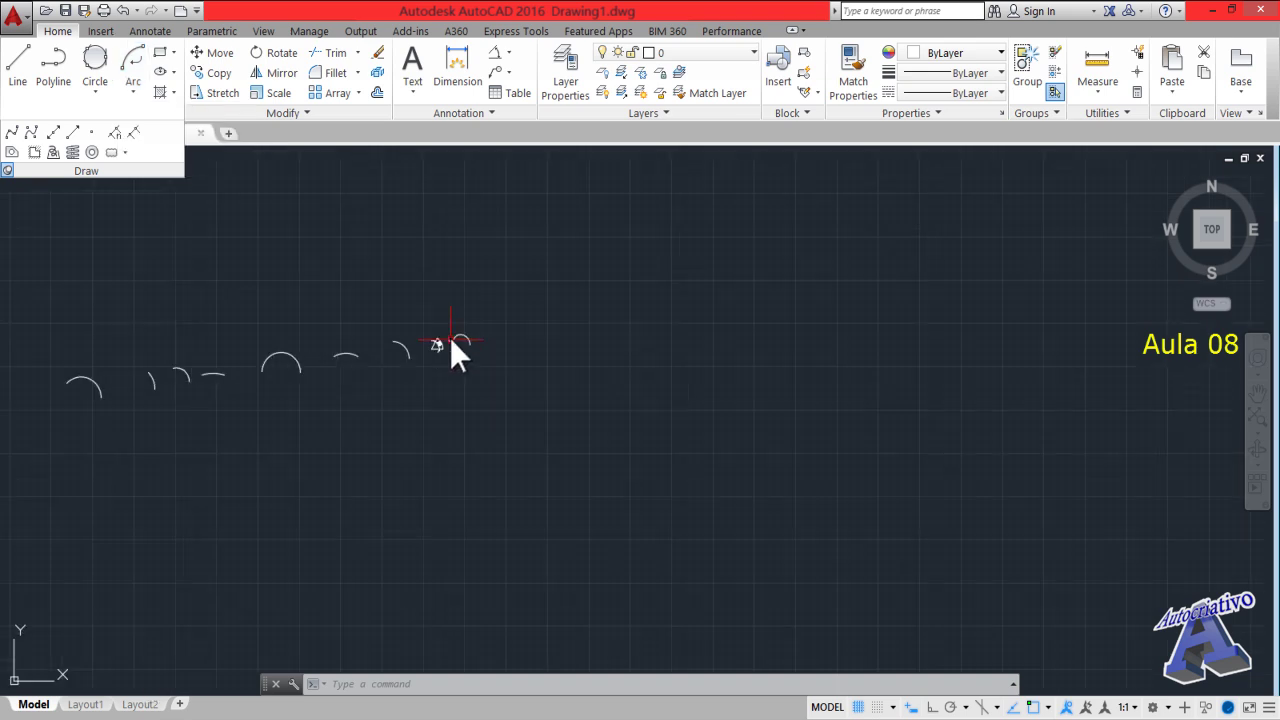
mouse_move(450, 338)
middle_mouse_down()
mouse_move(570, 420)
mouse_move(645, 445)
middle_mouse_up()
left_click(796, 465)
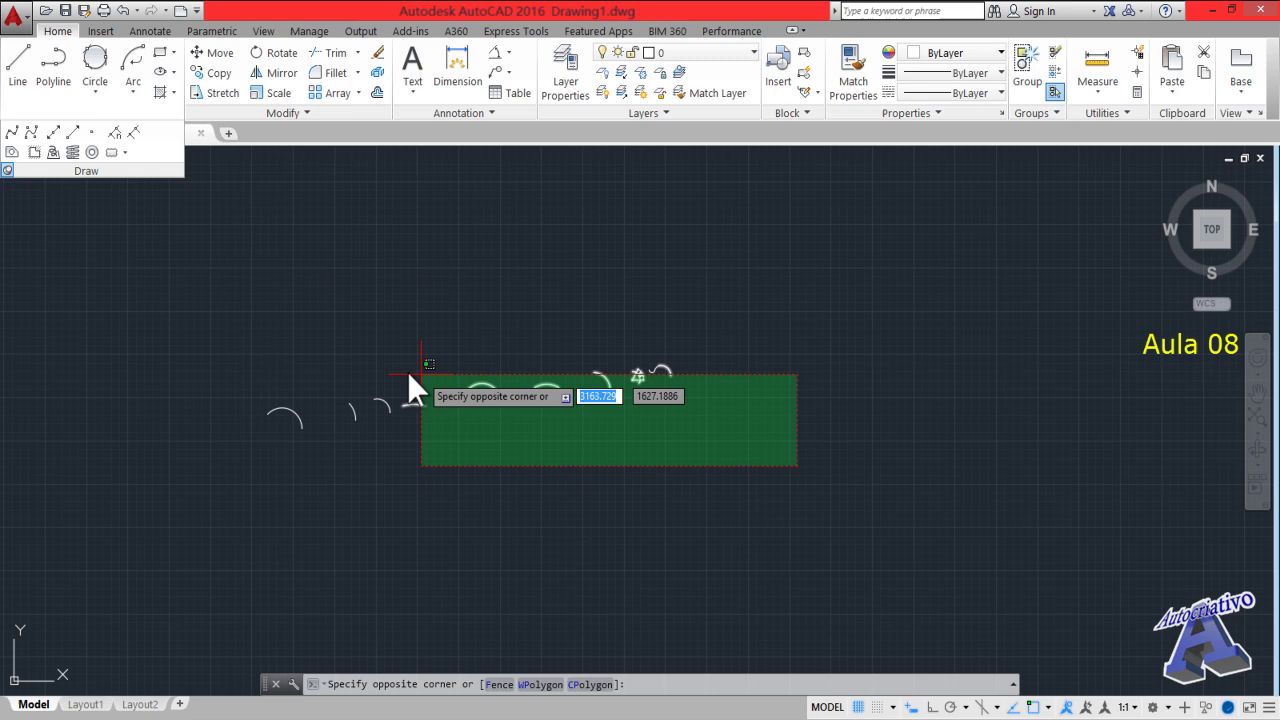
left_click(225, 301)
key("Delete")
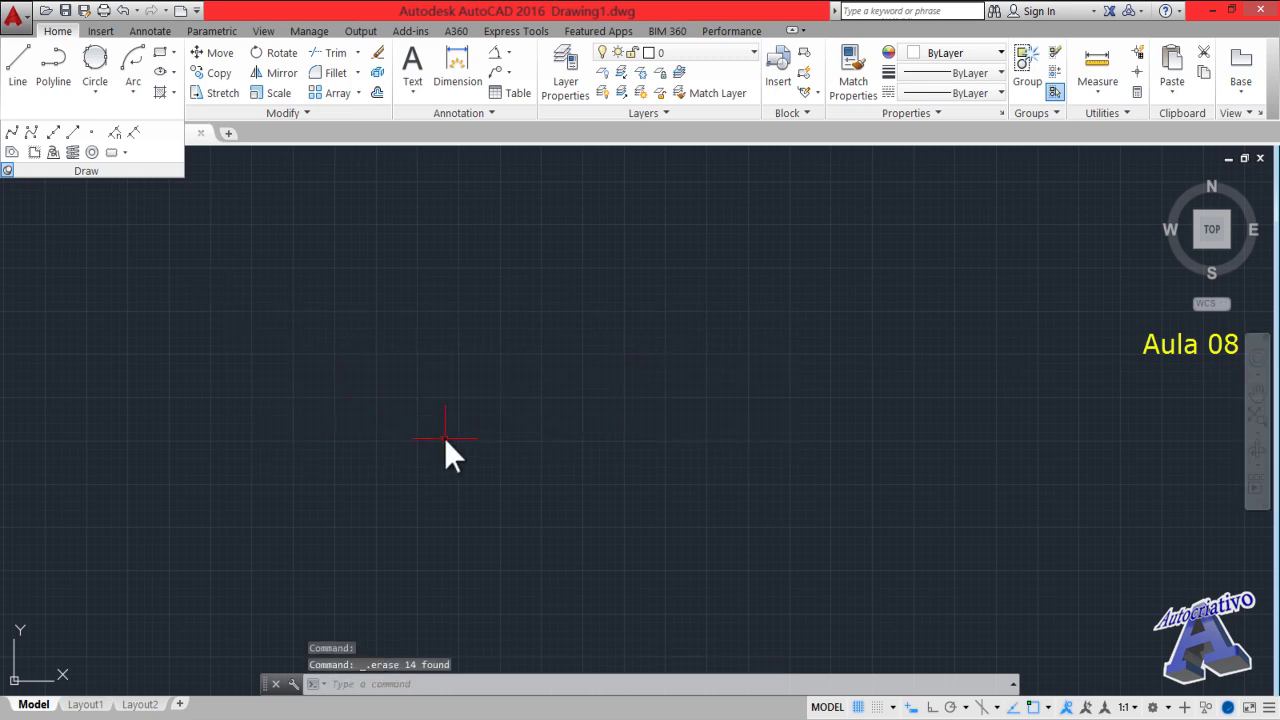
Draw a rectangle, slightly wider than tall, by specifying two opposite corners in the empty drawing area
scroll(422, 348, "up", 3)
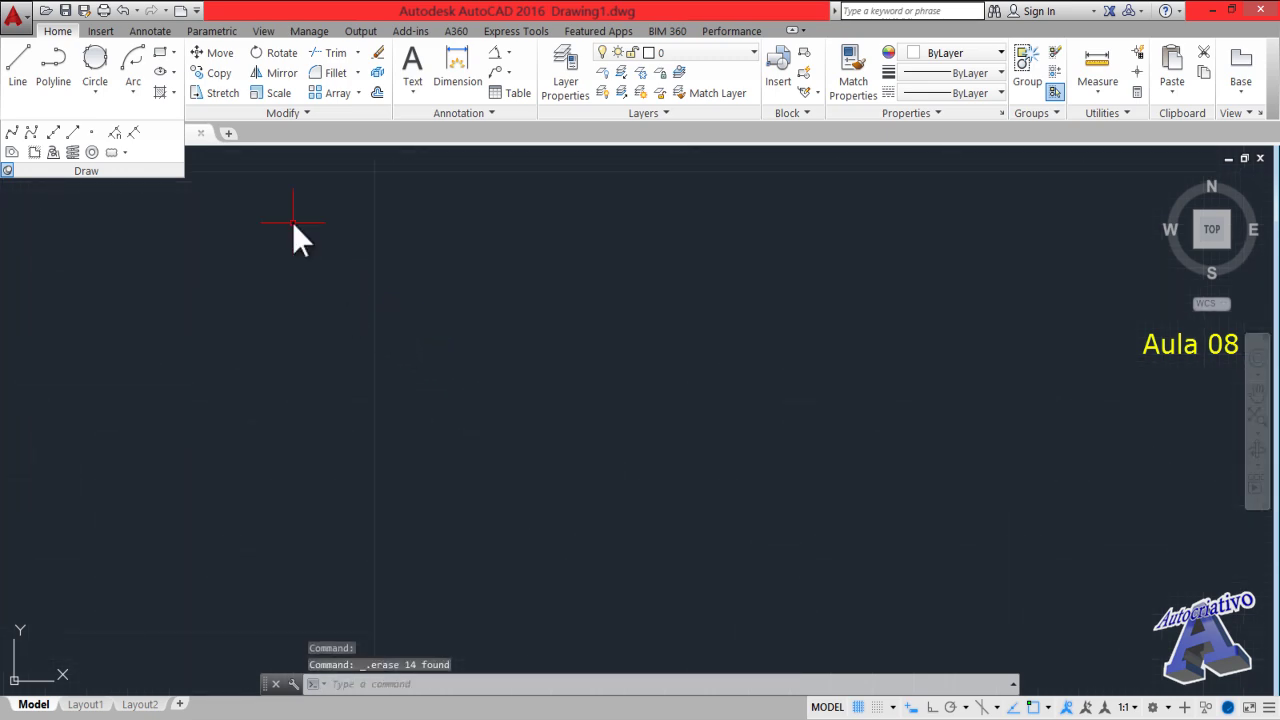
left_click(174, 53)
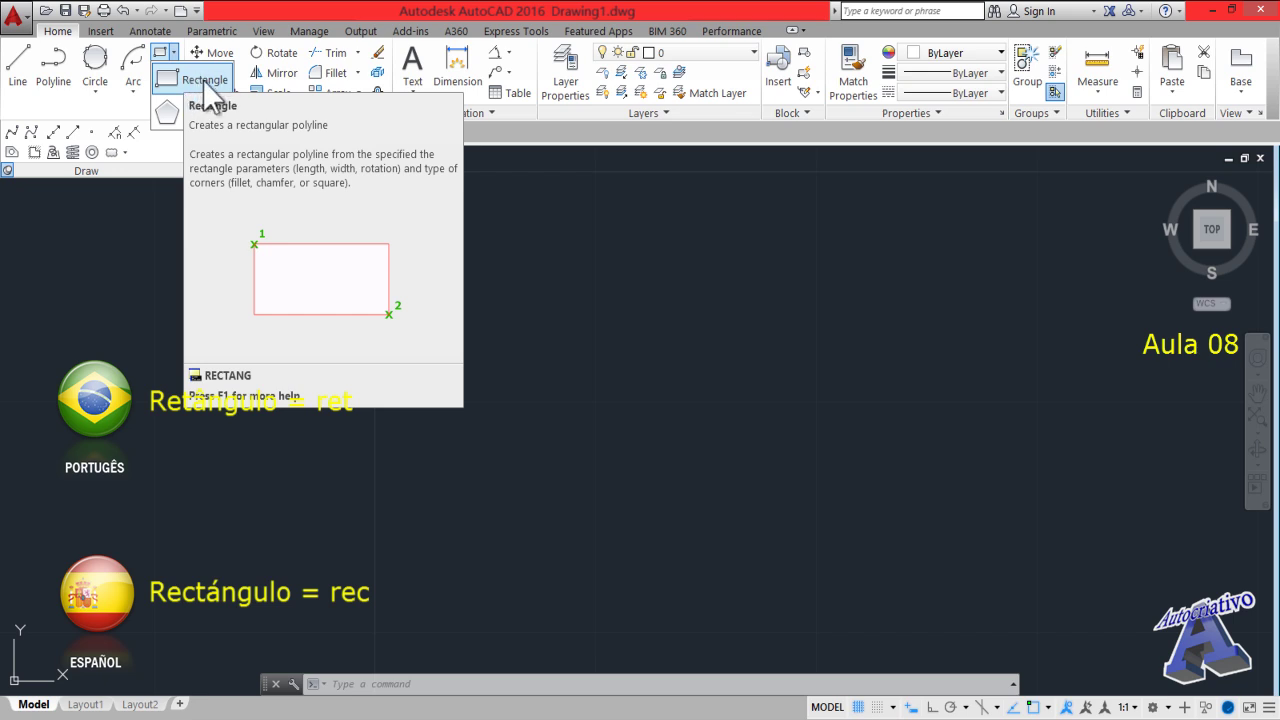
left_click(195, 80)
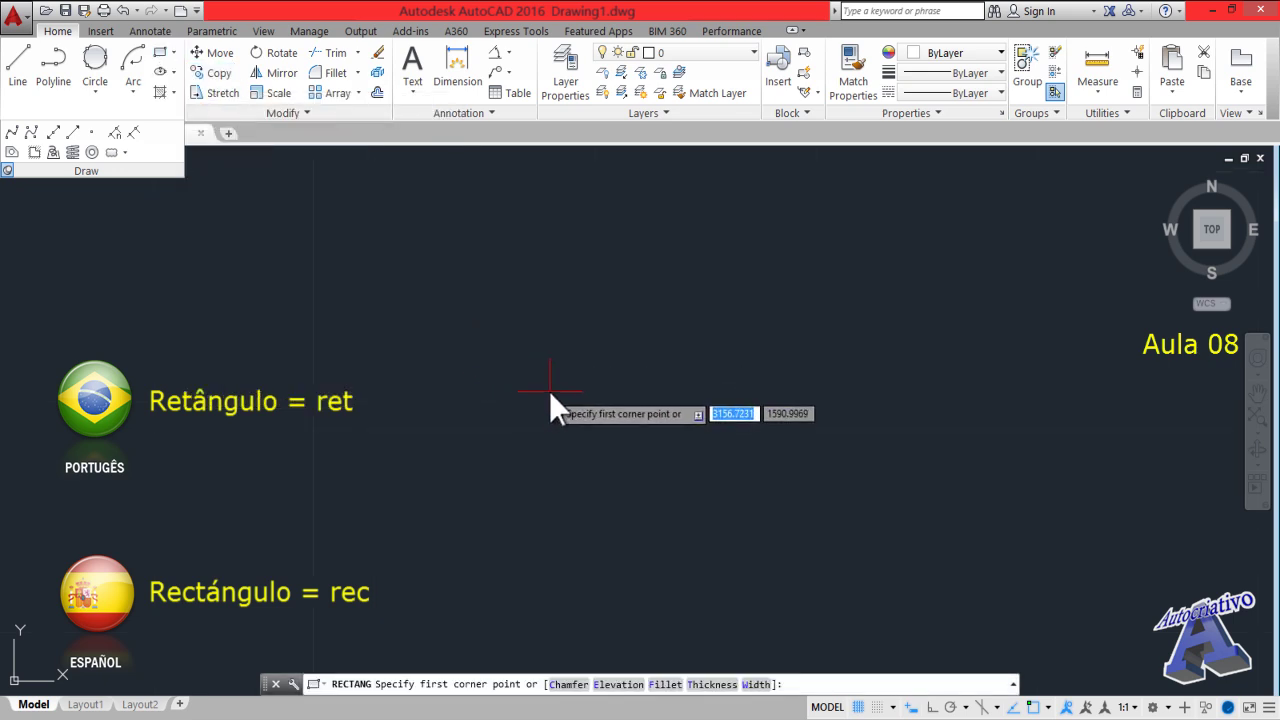
middle_click_drag(557, 390, 498, 412)
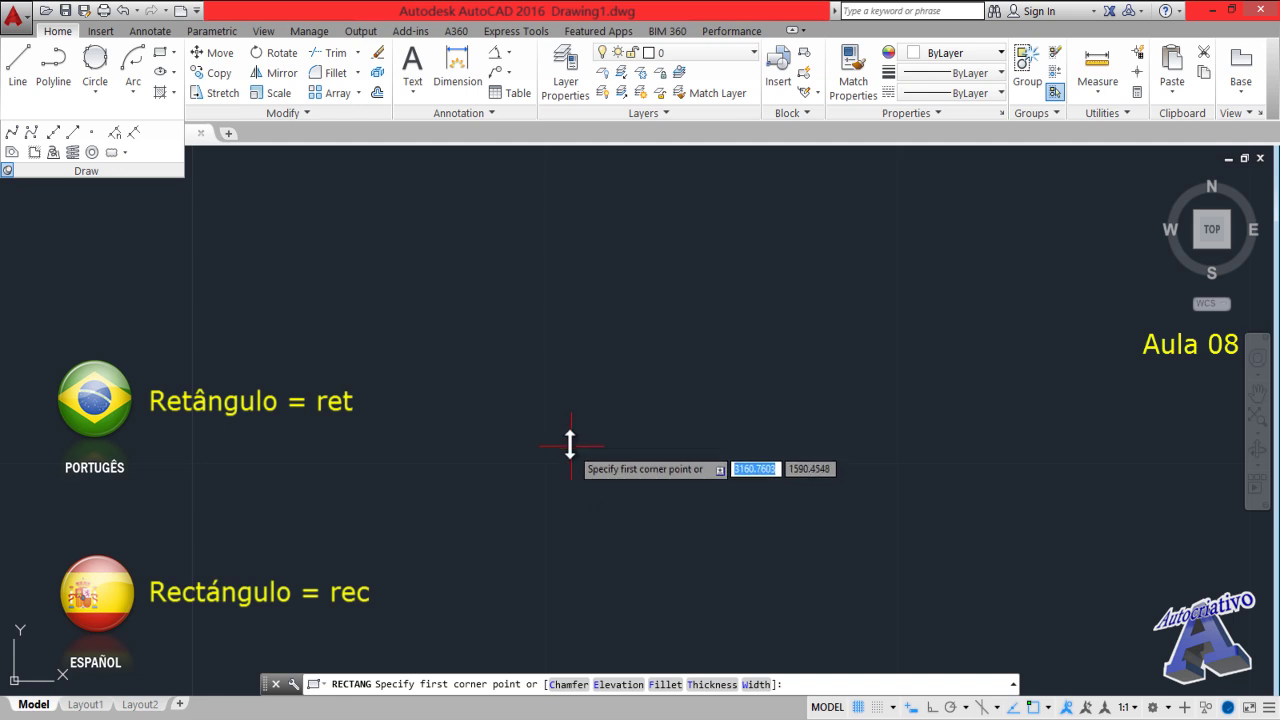
left_click(517, 481)
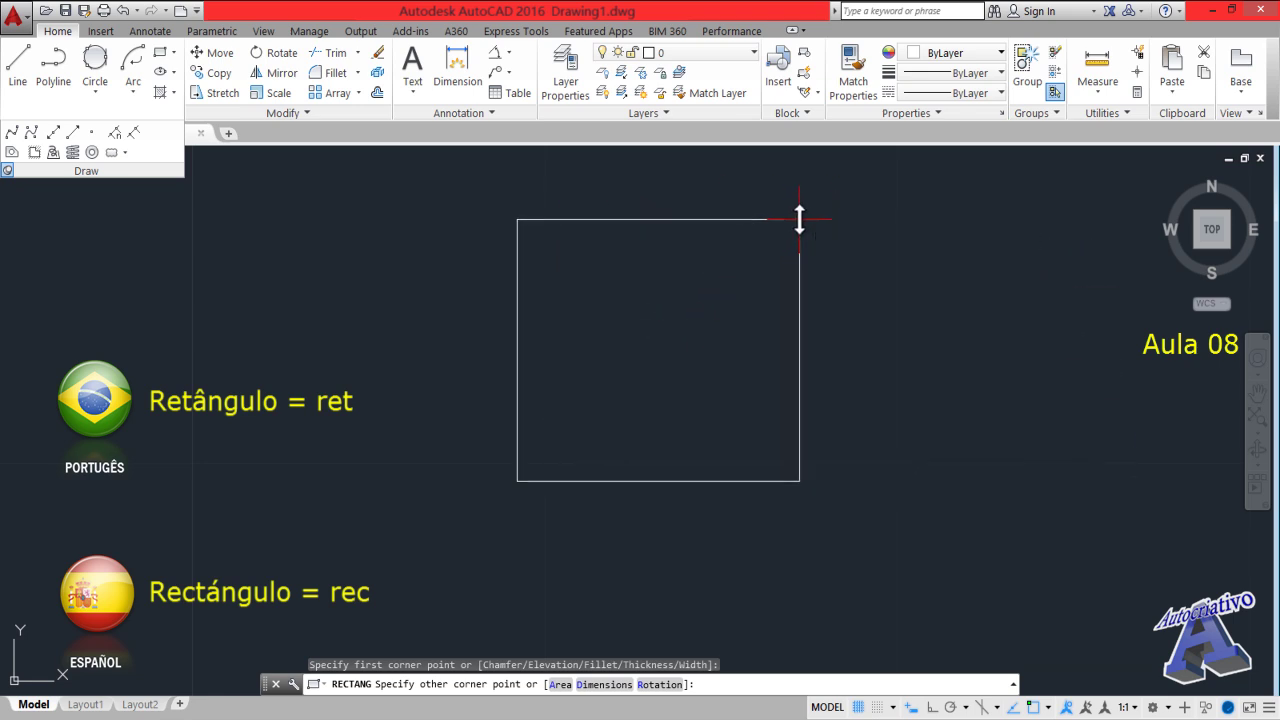
left_click(800, 218)
mouse_move(700, 334)
middle_mouse_down()
mouse_move(669, 377)
mouse_move(669, 366)
middle_mouse_up()
scroll(677, 357, "up", 2)
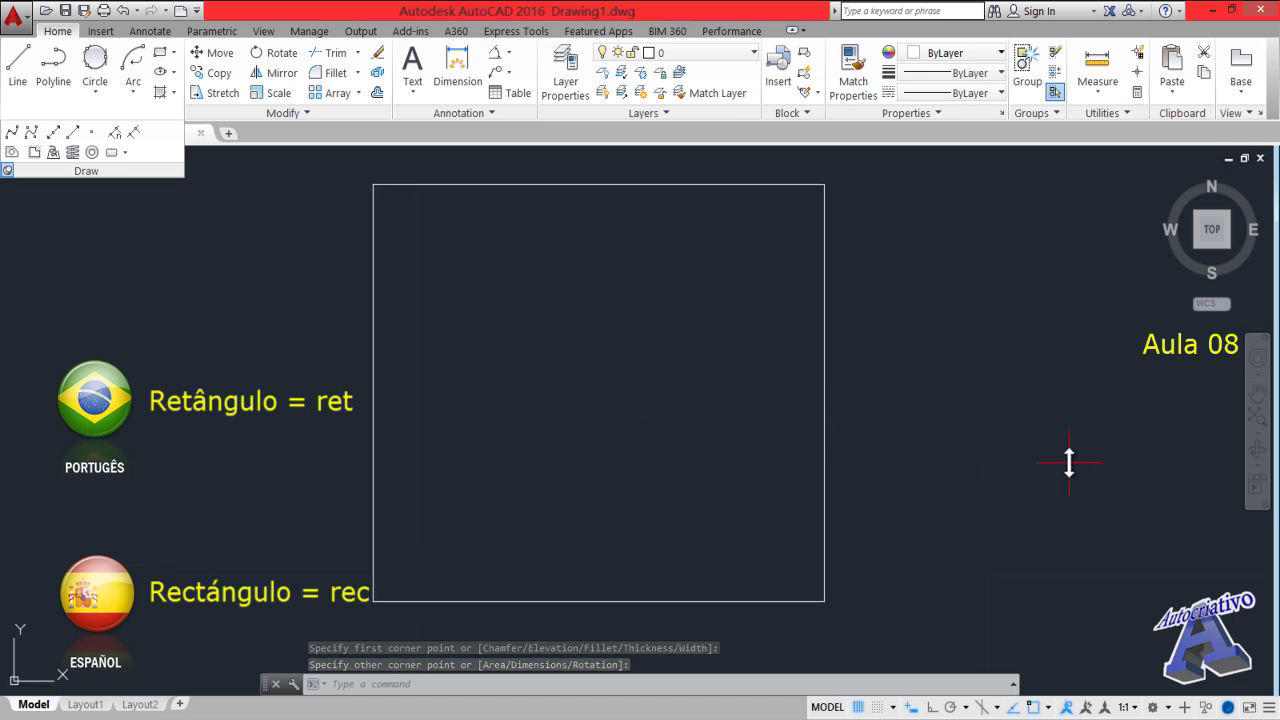
Draw a second rectangle to the right of the first using the Area option, with area 30 and length 8
mouse_move(1069, 460)
middle_mouse_down()
mouse_move(923, 491)
mouse_move(594, 466)
mouse_move(369, 486)
middle_mouse_up()
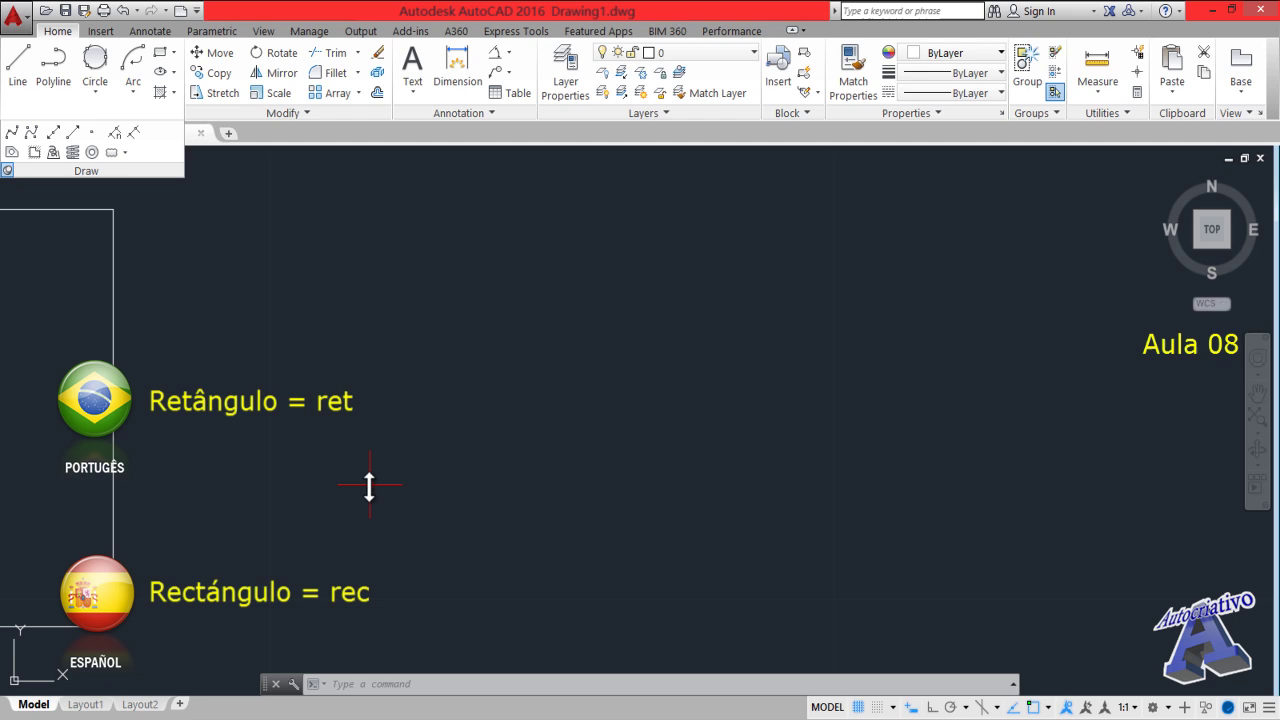
left_click(161, 52)
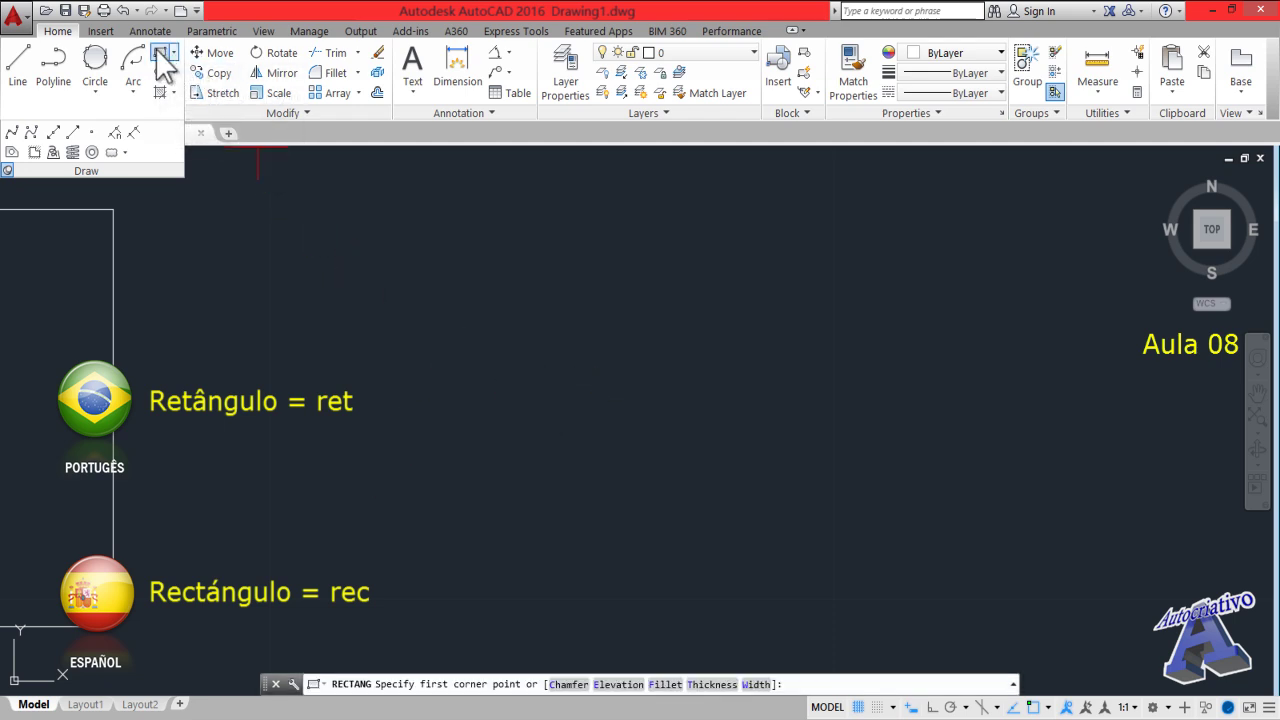
left_click(470, 541)
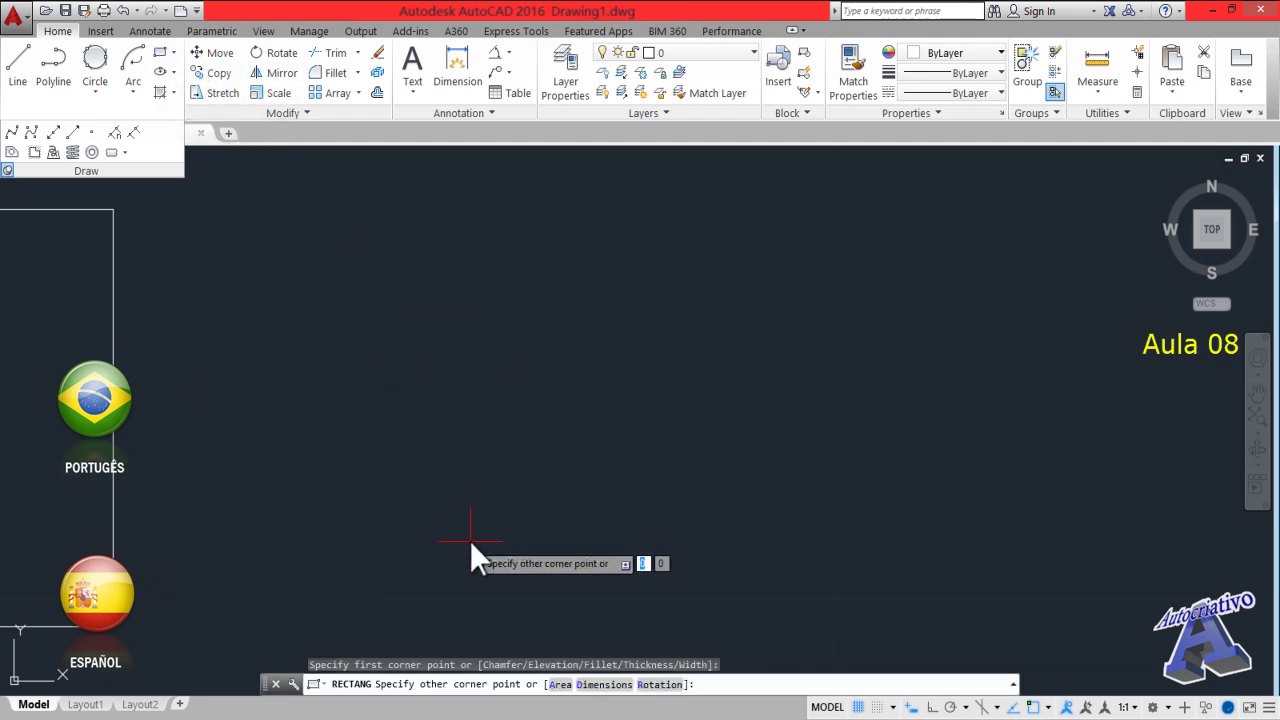
left_click(562, 688)
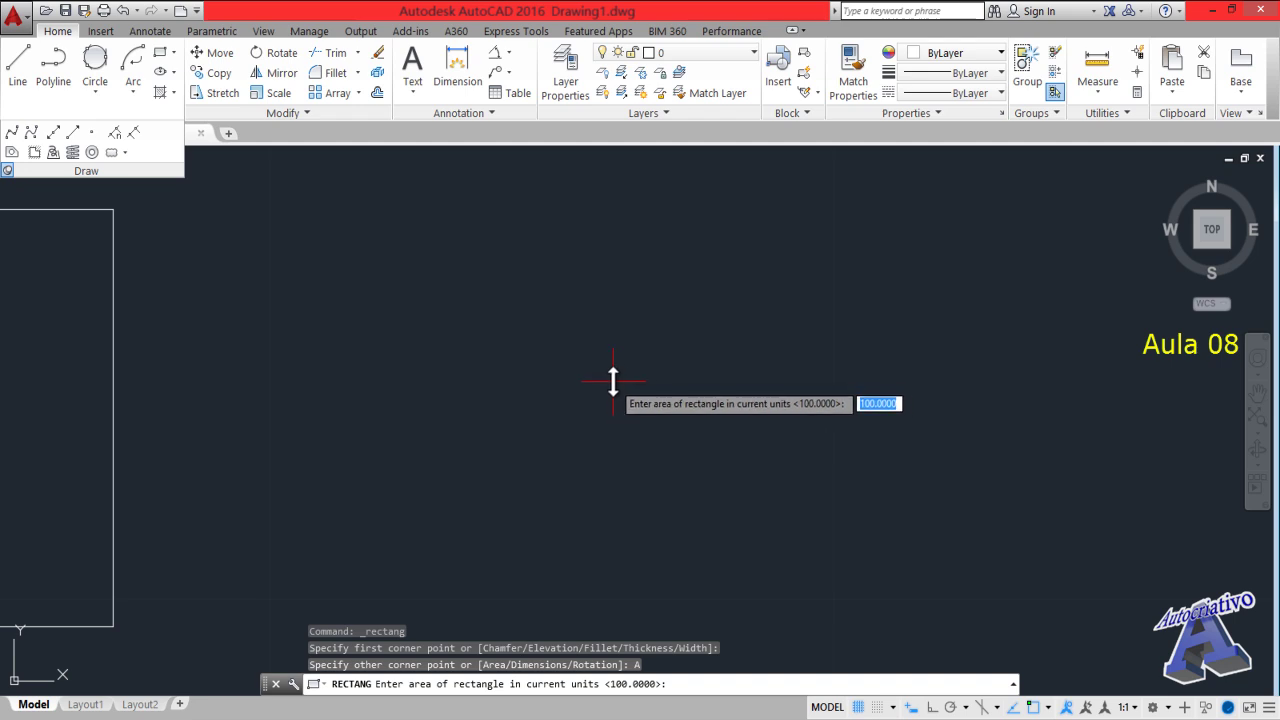
type("30")
key("Return")
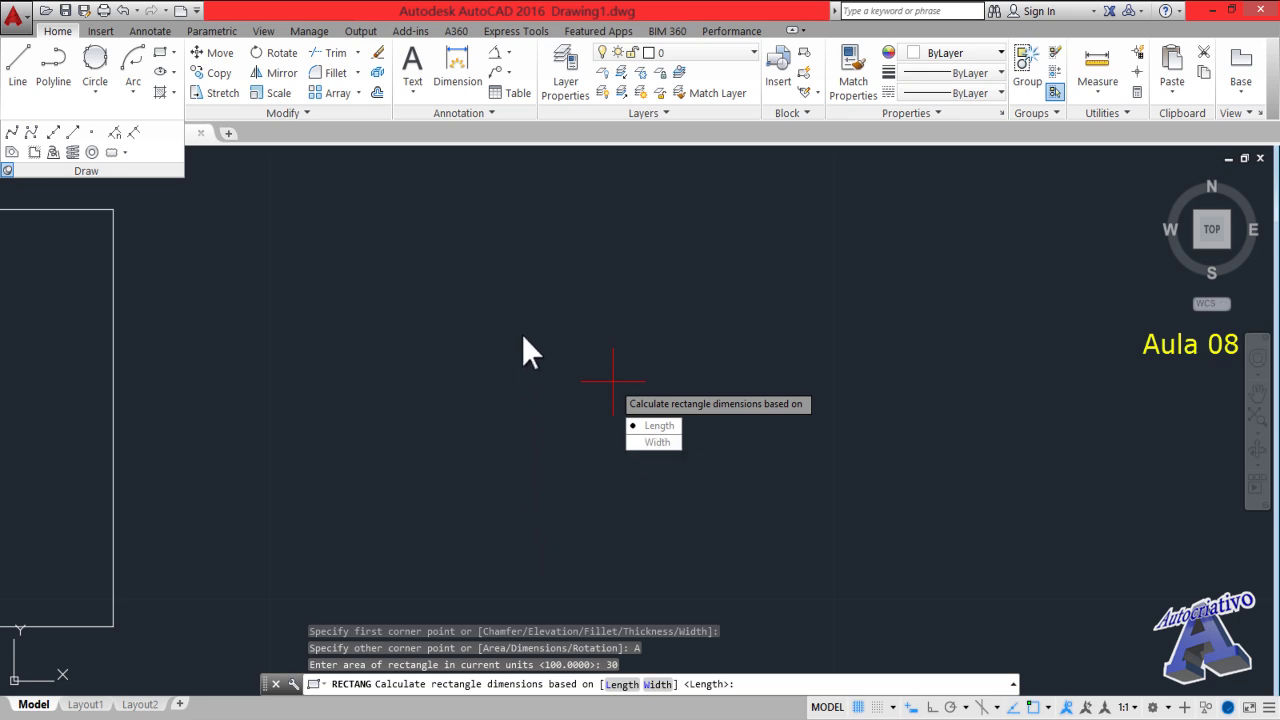
left_click(659, 426)
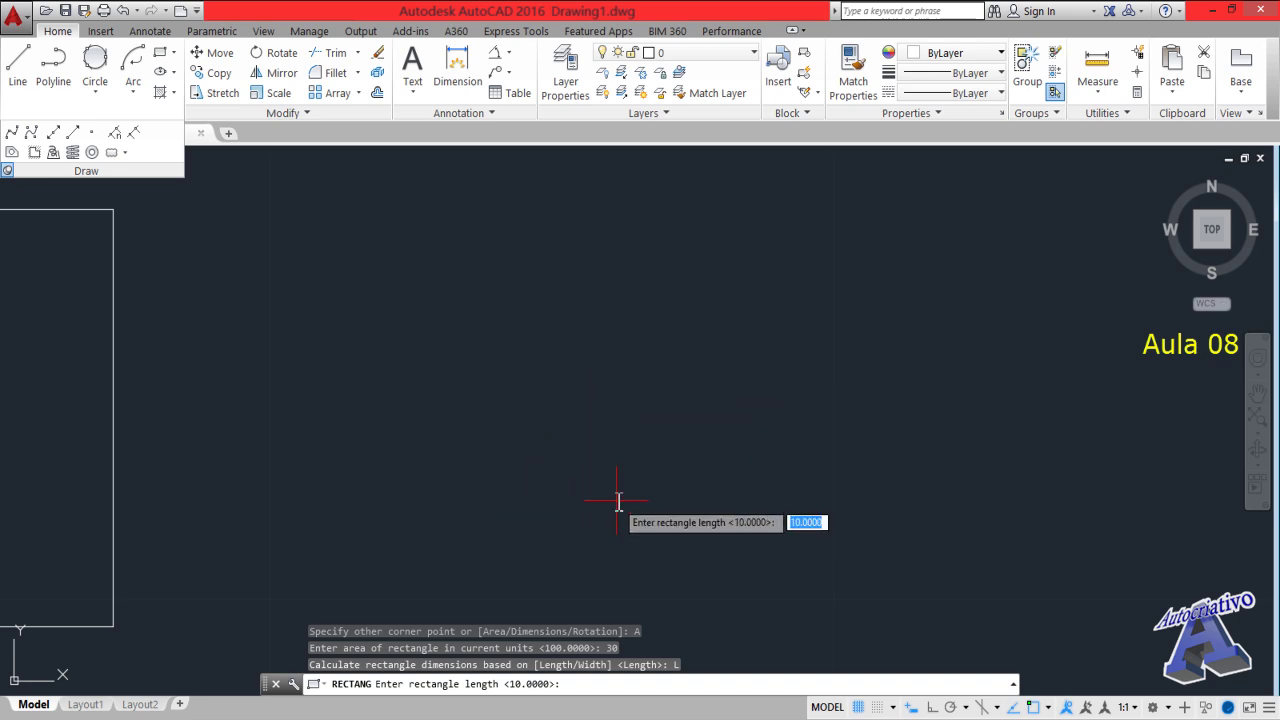
type("8")
key("Return")
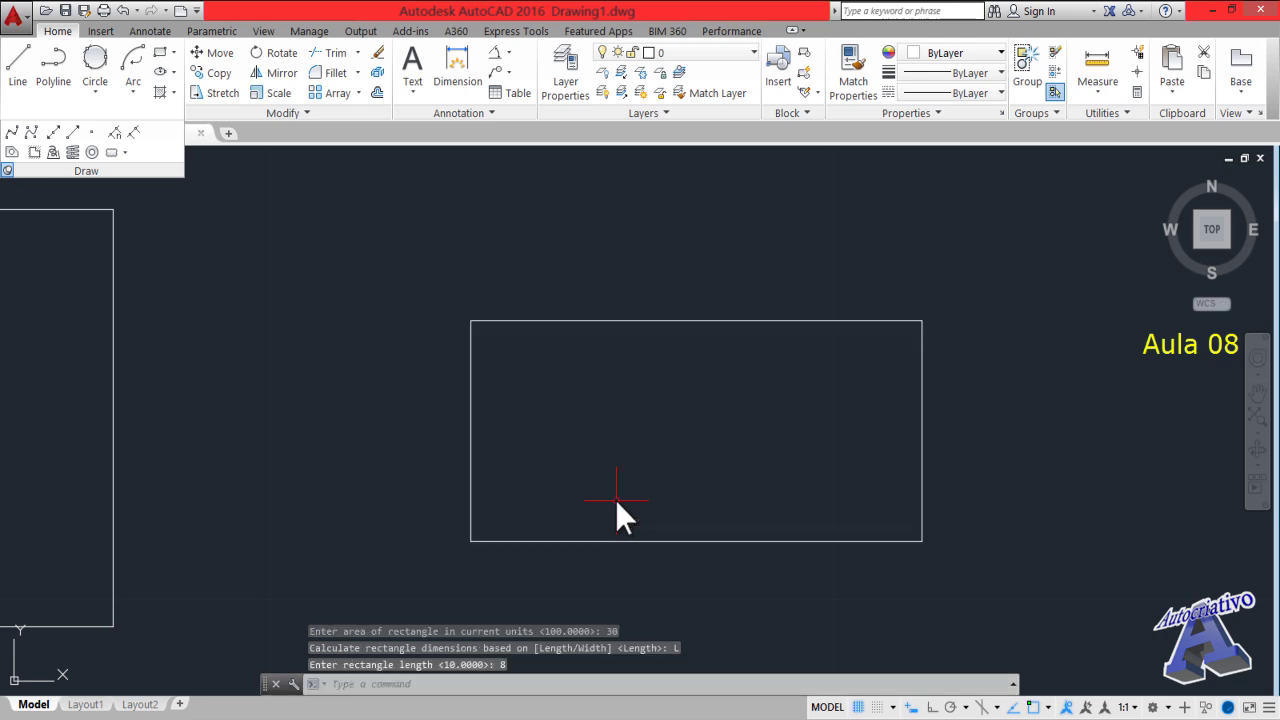
Check the area-based rectangle's side lengths with DIST, starting from its lower-left corner
middle_click_drag(616, 469, 540, 431)
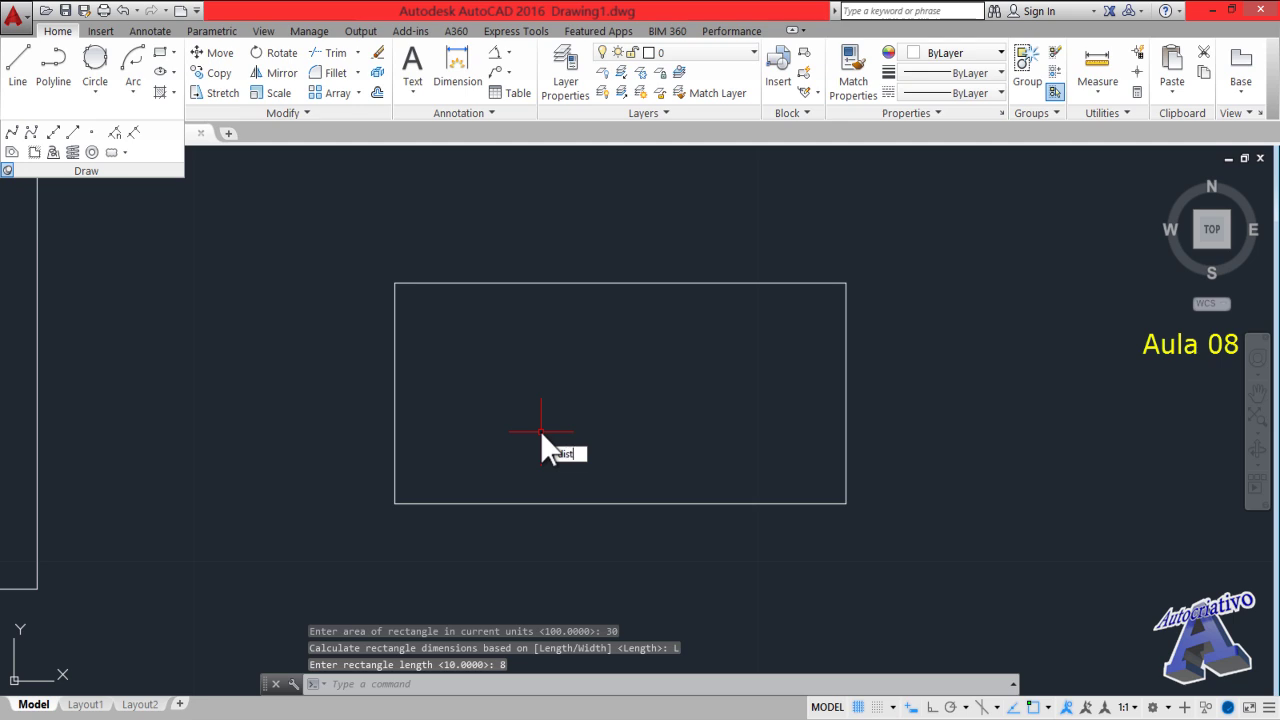
key("Return")
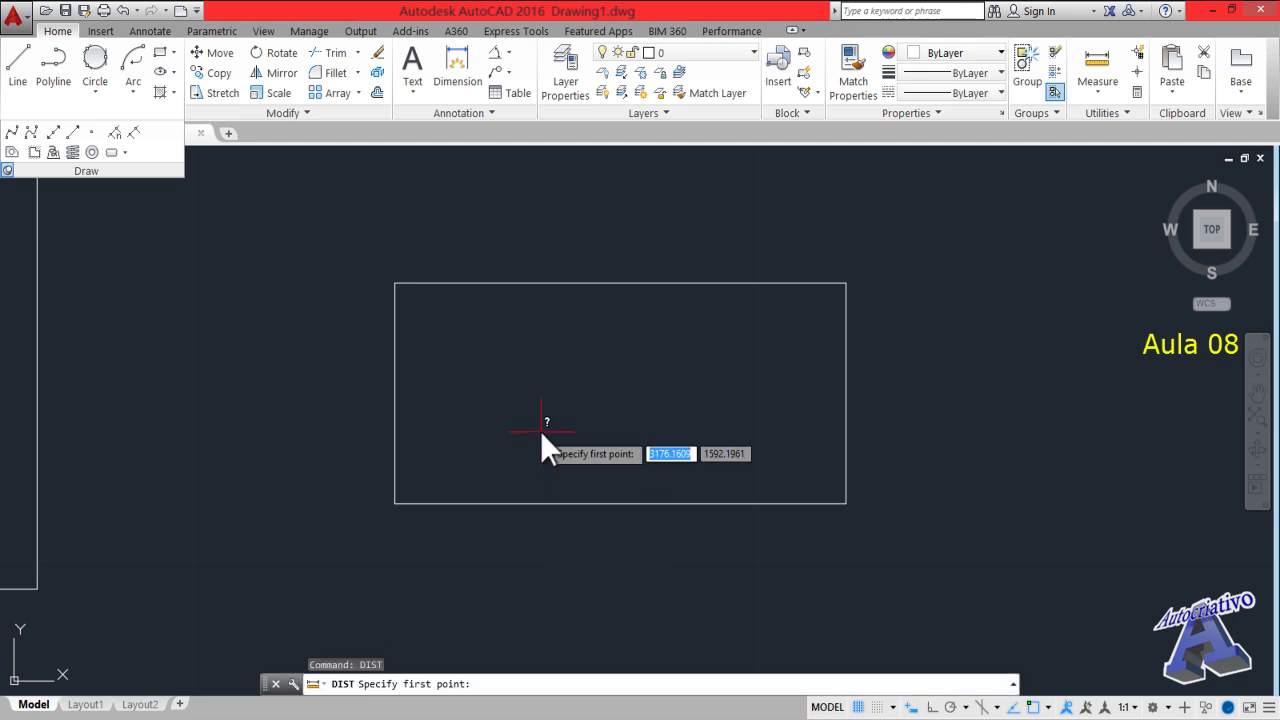
left_click(399, 504)
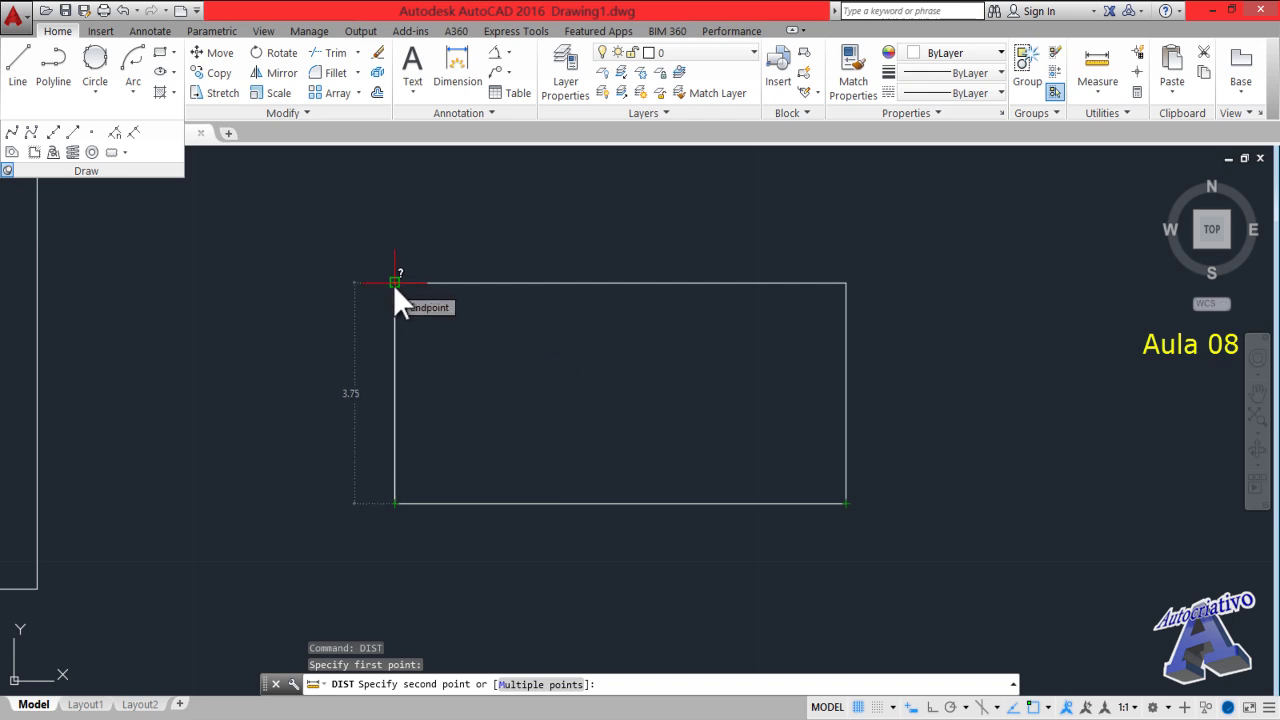
key("Escape")
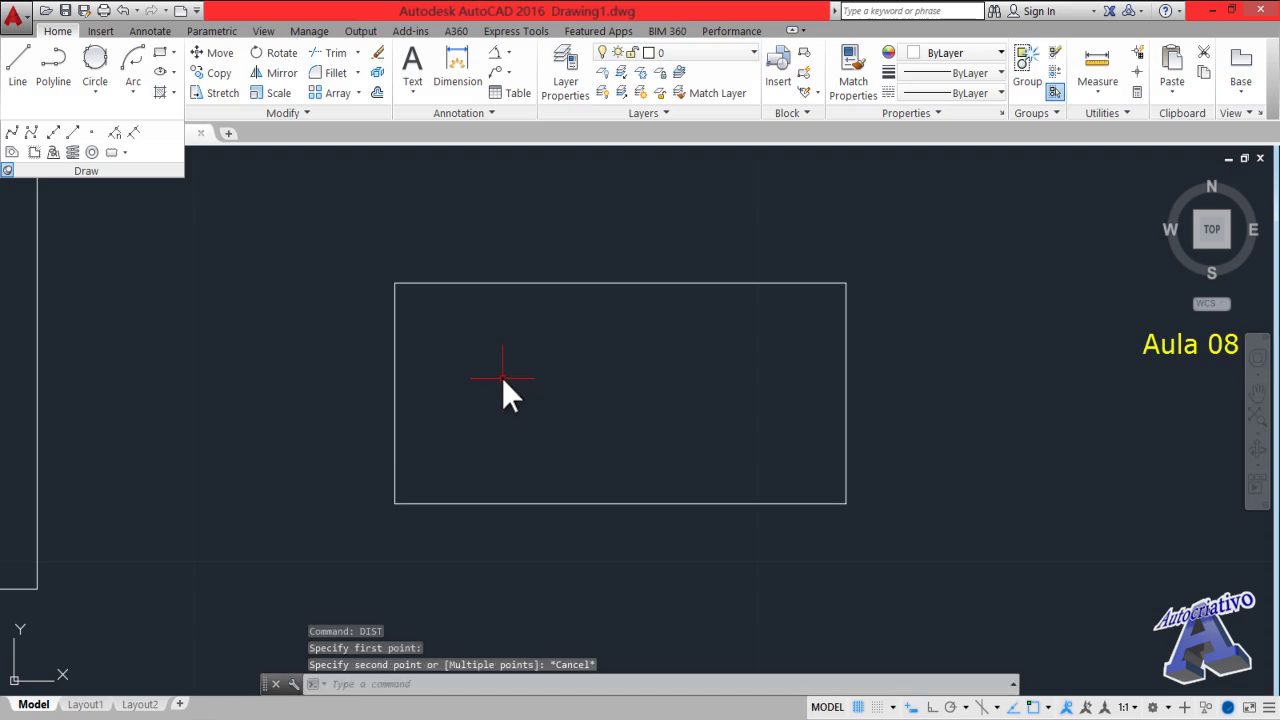
key("super")
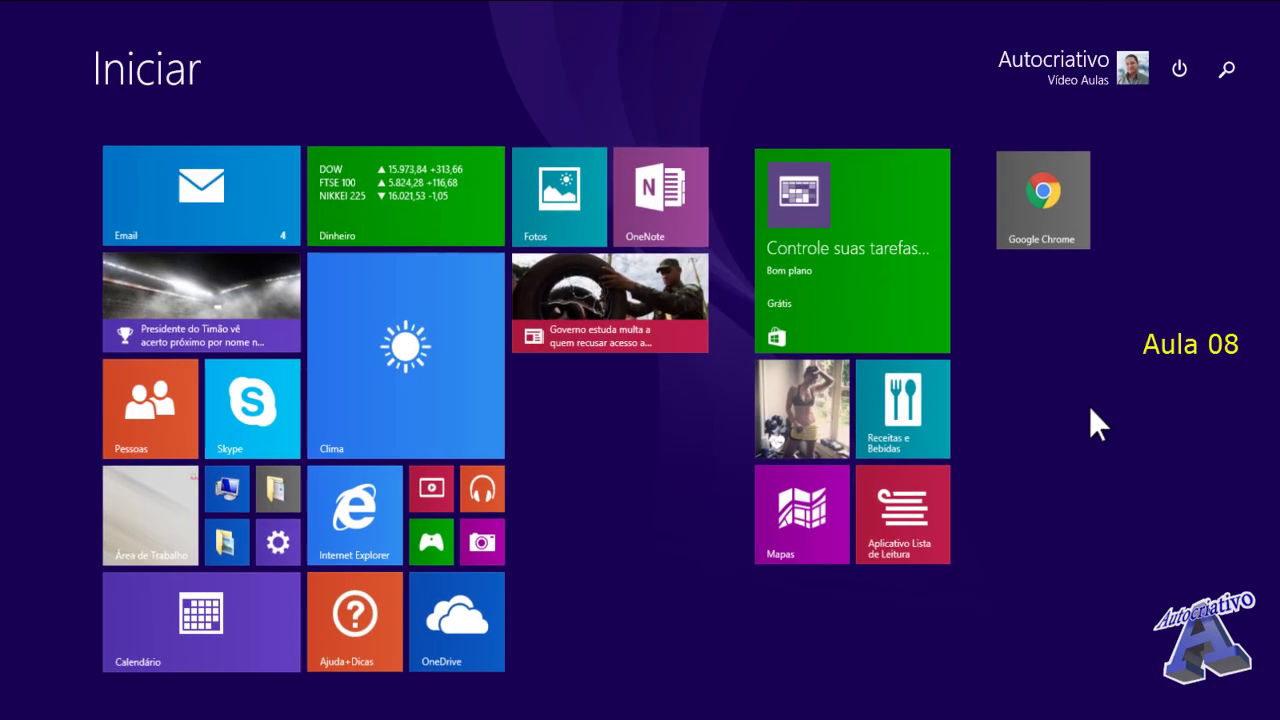
left_click(1224, 68)
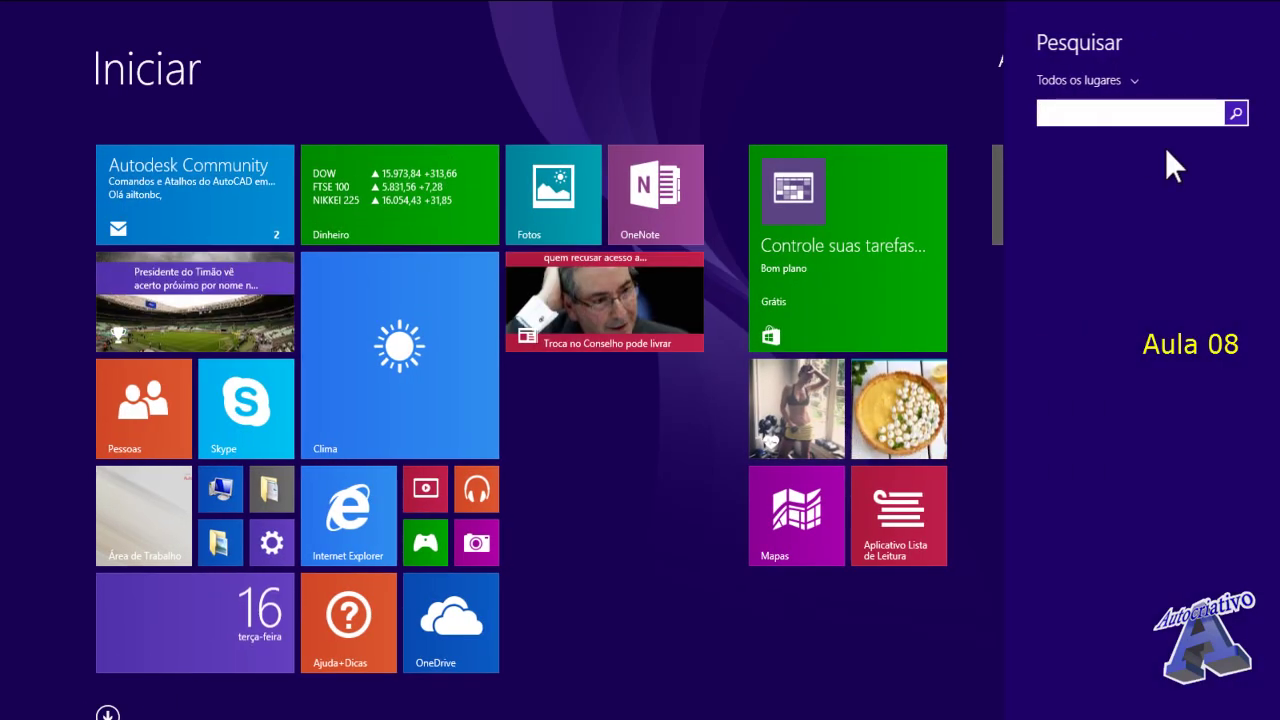
type("calculadora")
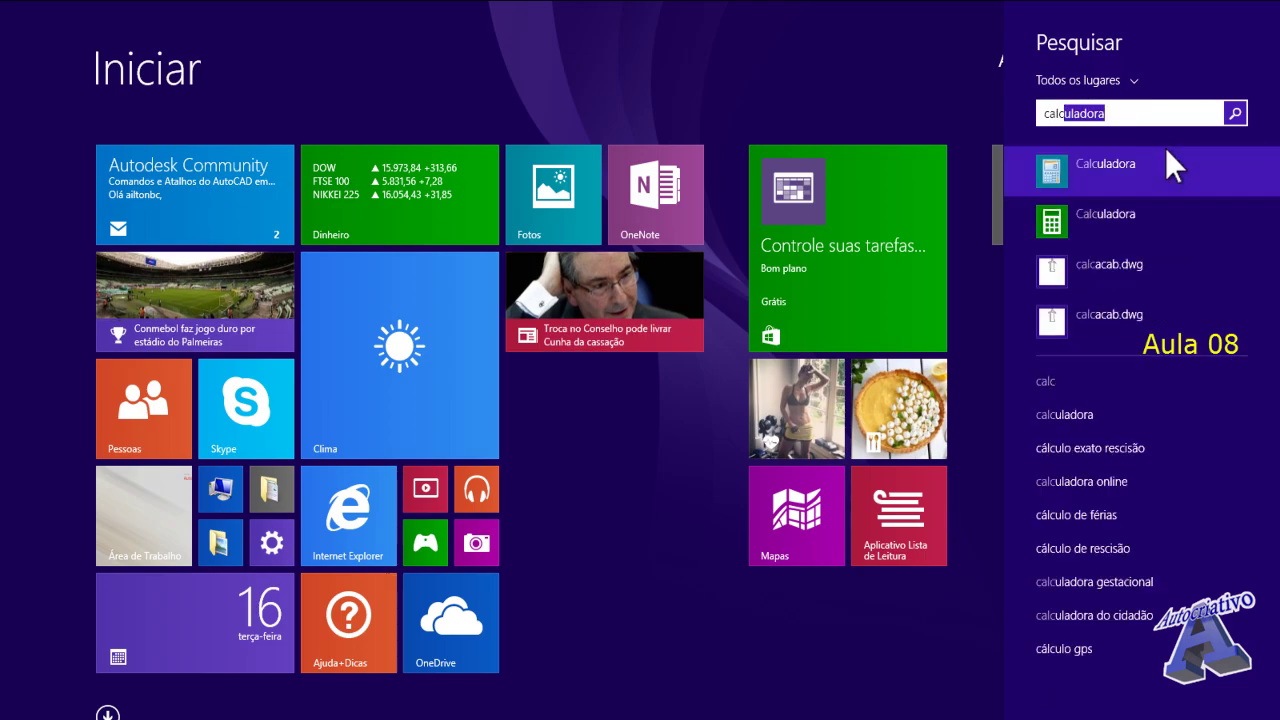
key("Return")
left_click_drag(915, 163, 981, 276)
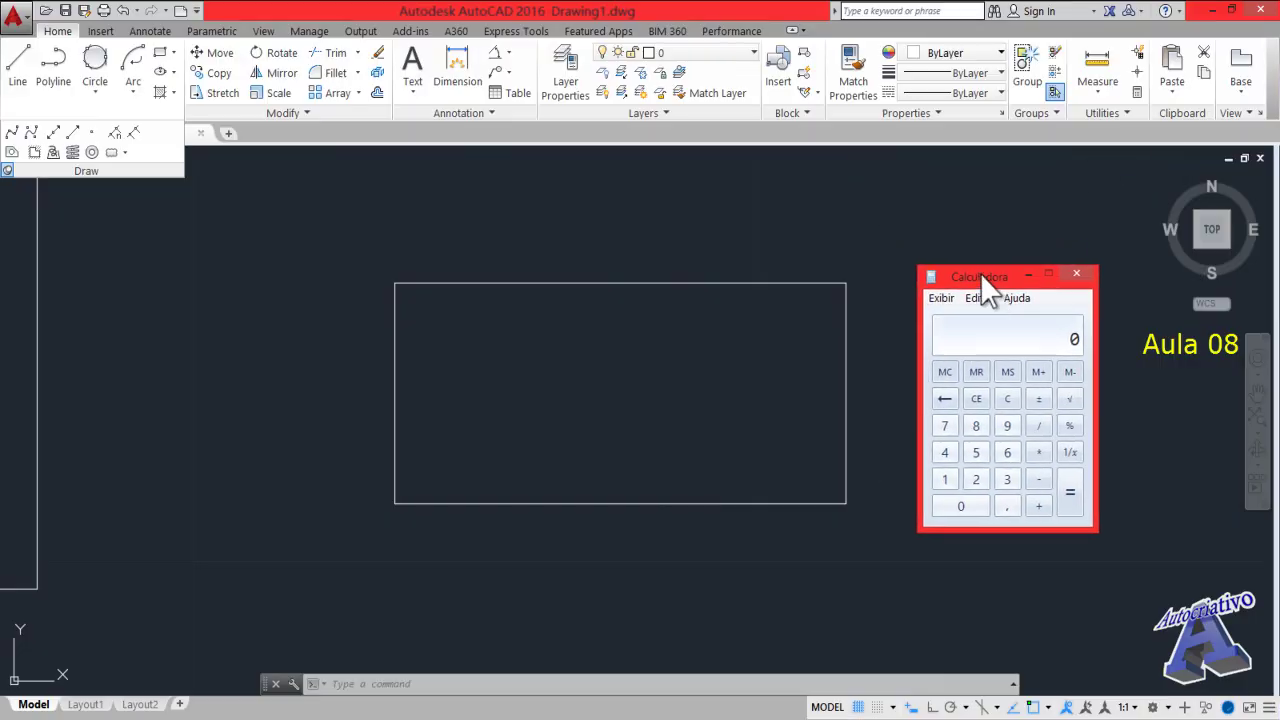
left_click(1077, 273)
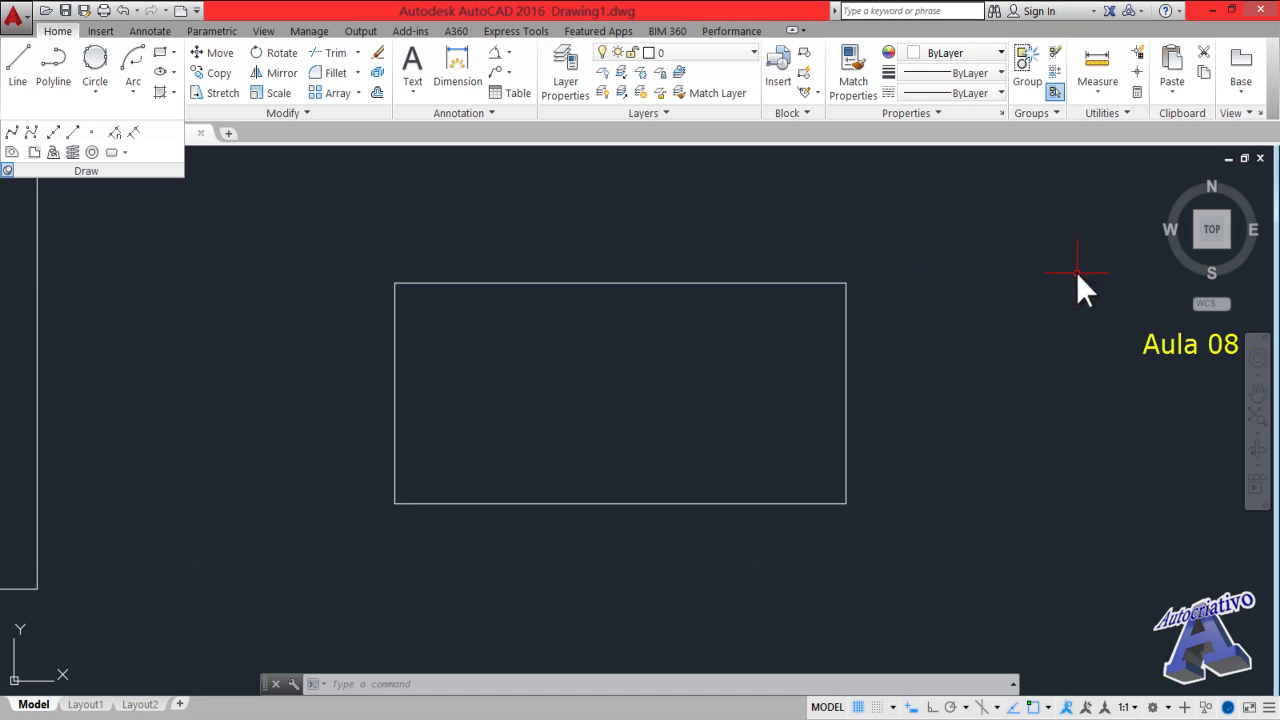
Open the built-in QuickCalc calculator and place it beside the area-based rectangle
type("calculator")
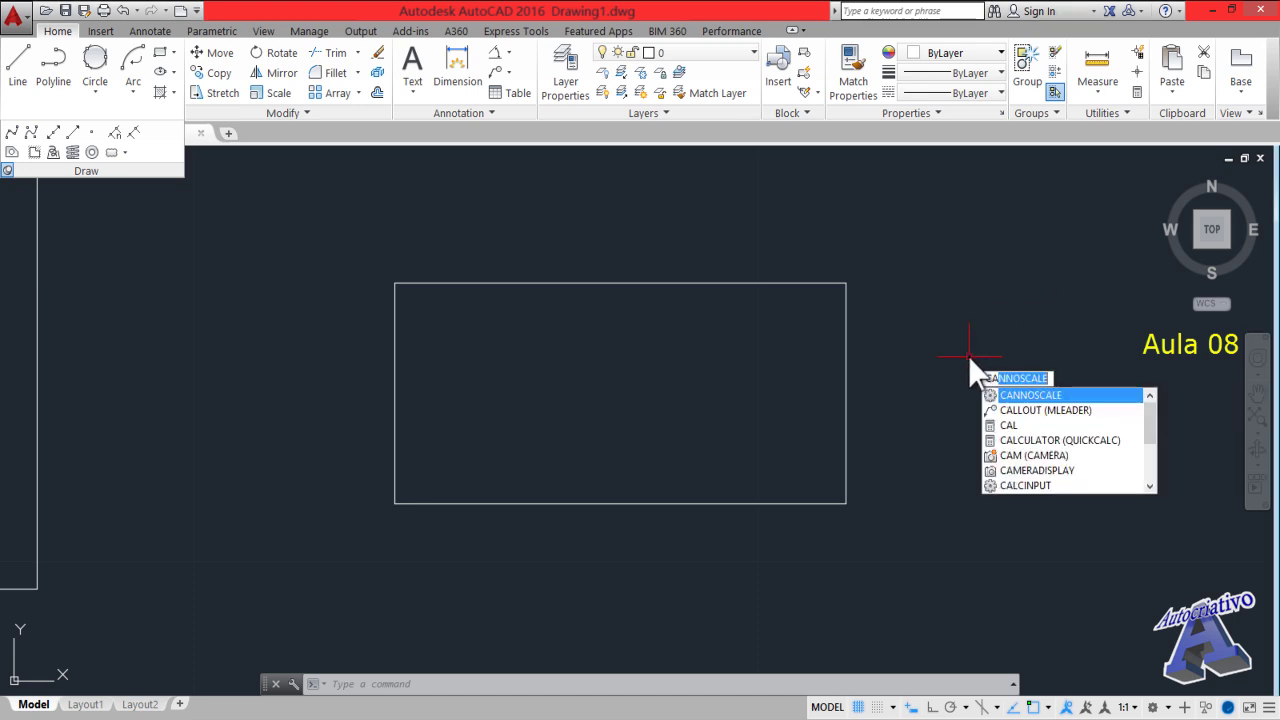
key("Return")
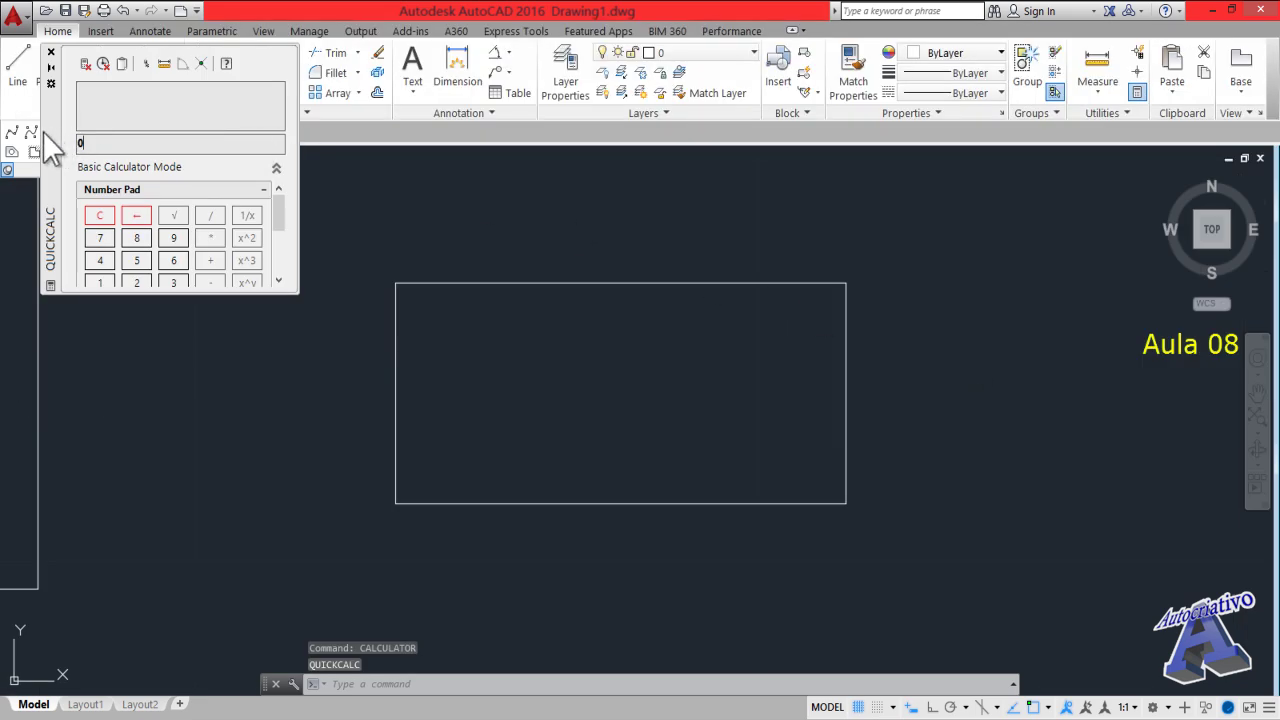
mouse_move(43, 131)
left_mouse_down()
mouse_move(242, 223)
mouse_move(819, 327)
mouse_move(908, 375)
left_mouse_up()
Calculate 8*3.75 in the enlarged QuickCalc to verify the rectangle's area, and close the calculator
type("8")
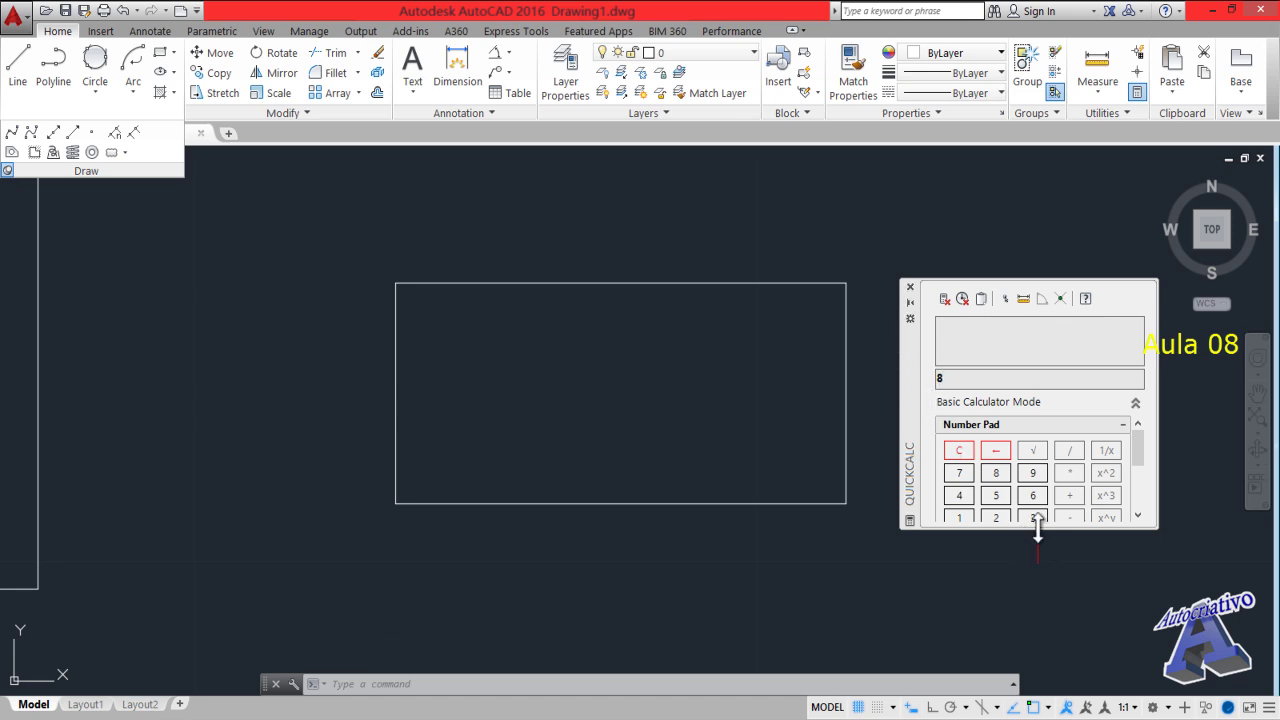
left_click_drag(1038, 530, 1037, 622)
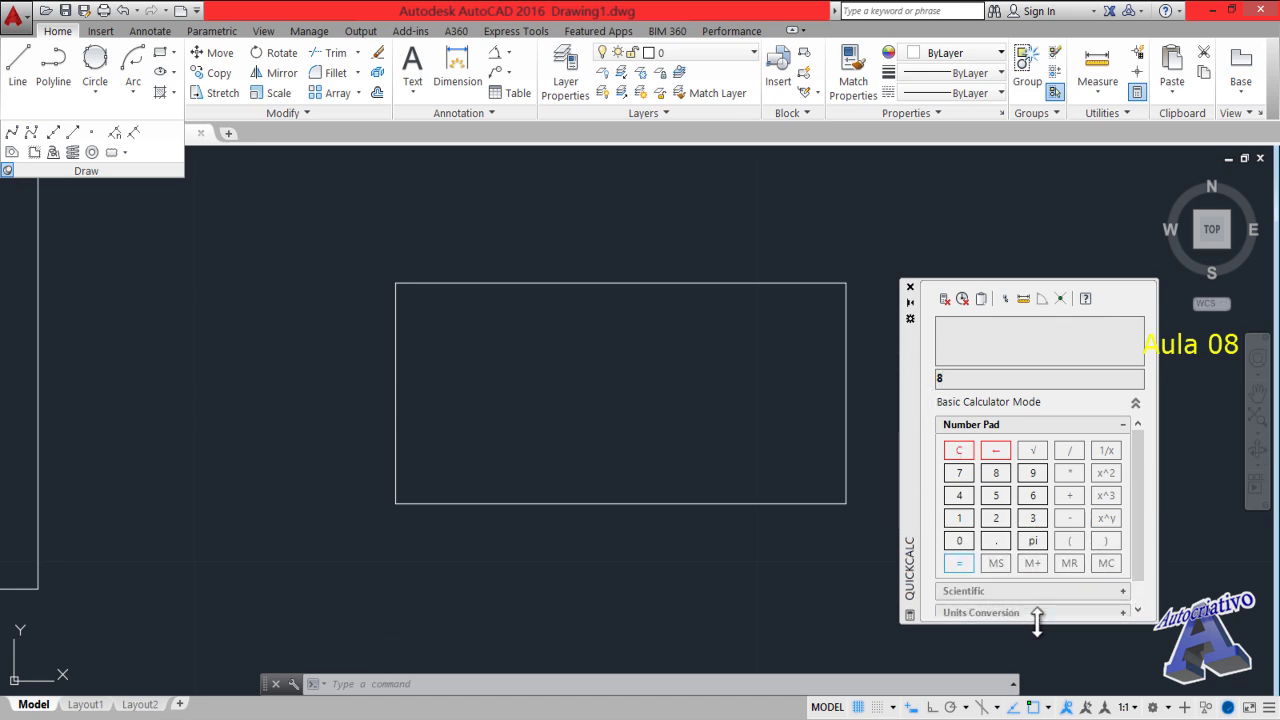
left_click(1033, 521)
left_click(995, 541)
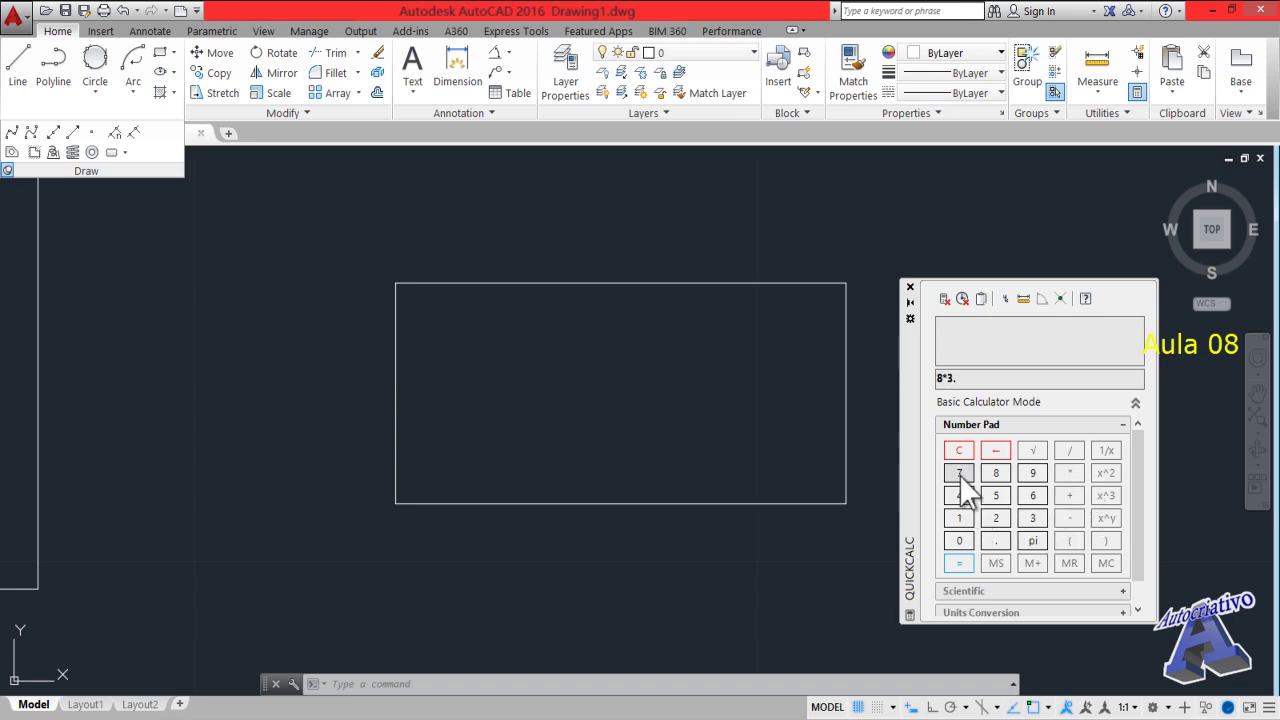
left_click(960, 473)
left_click(995, 495)
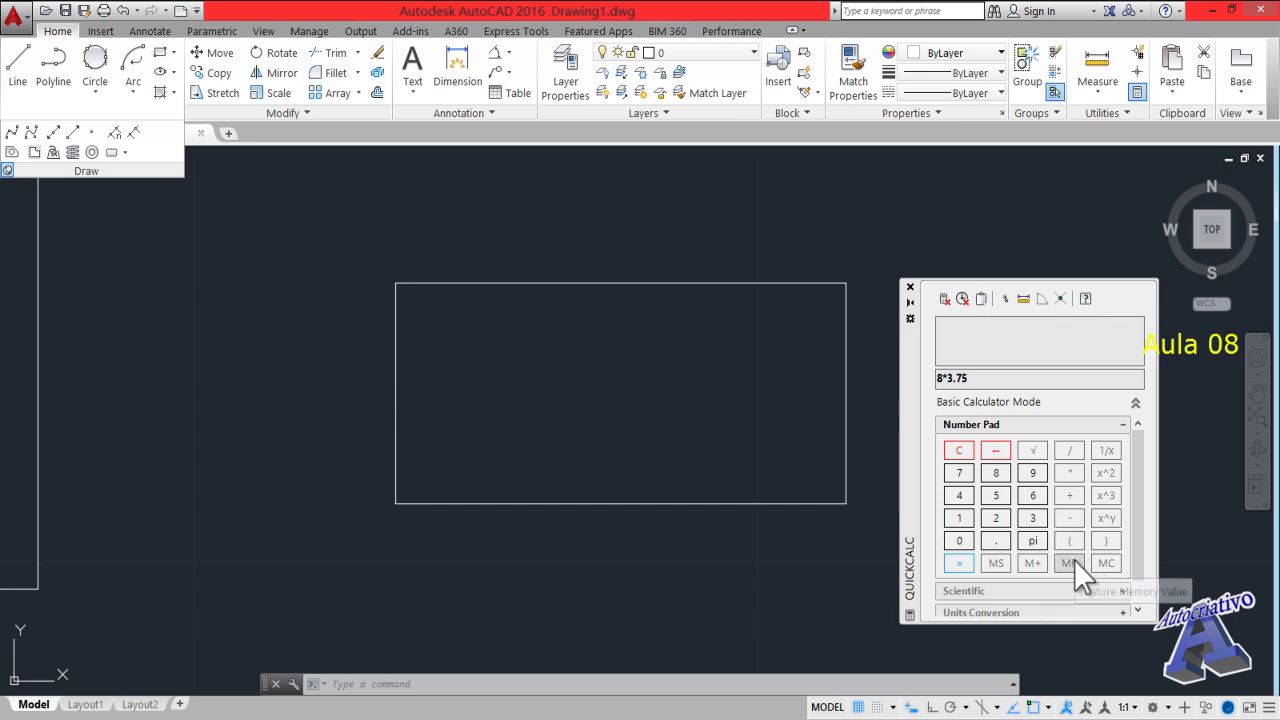
left_click(955, 564)
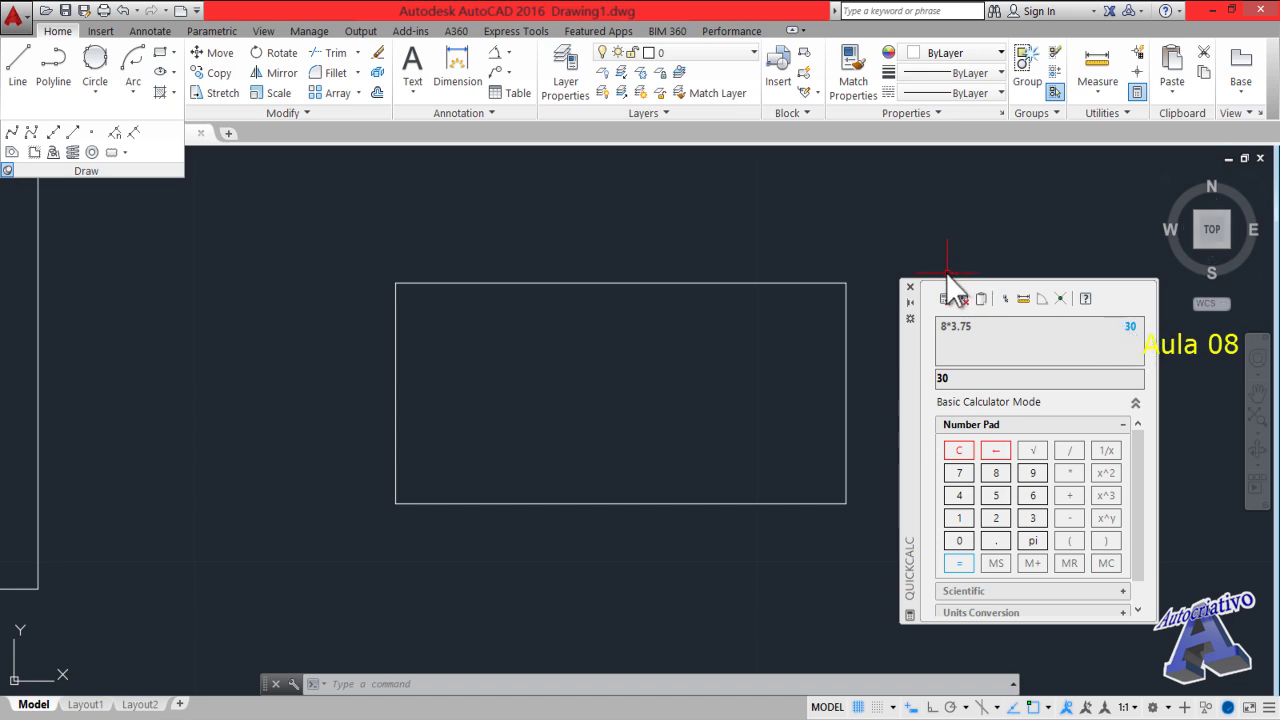
left_click(910, 287)
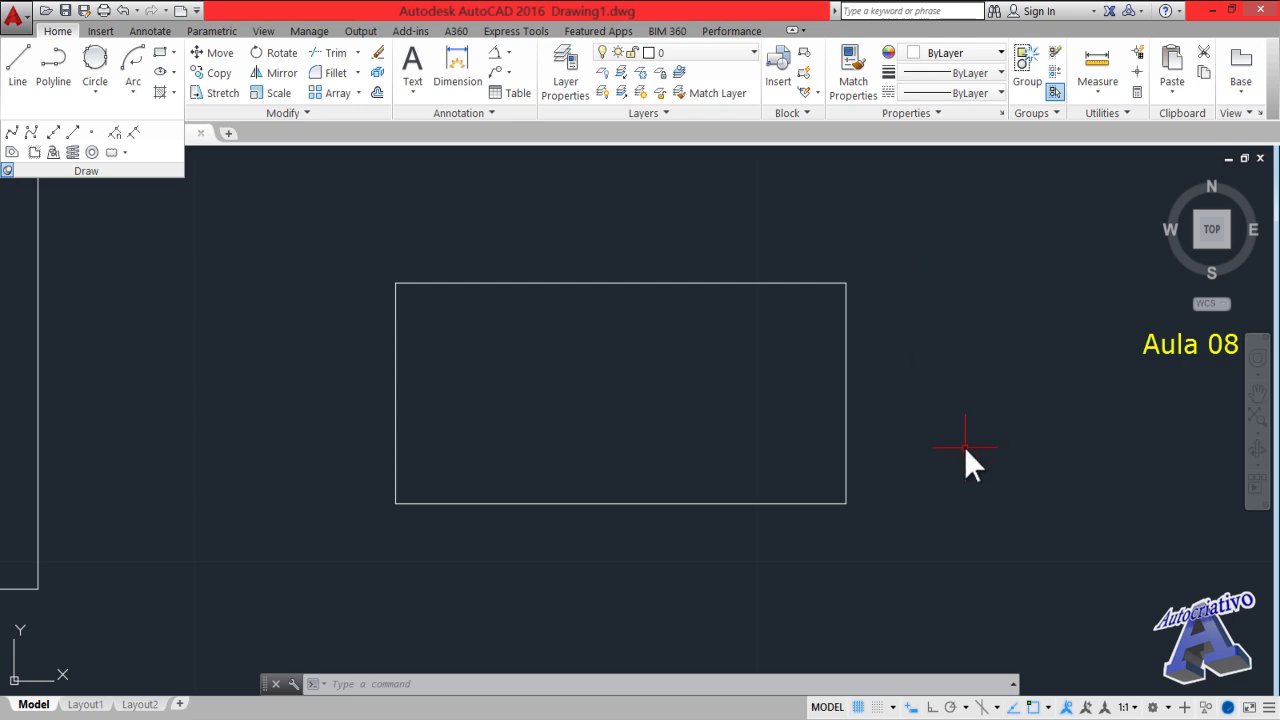
Draw a third rectangle to the right of the second using the Area option, with area 30 and width 3.75
middle_click_drag(964, 449, 297, 449)
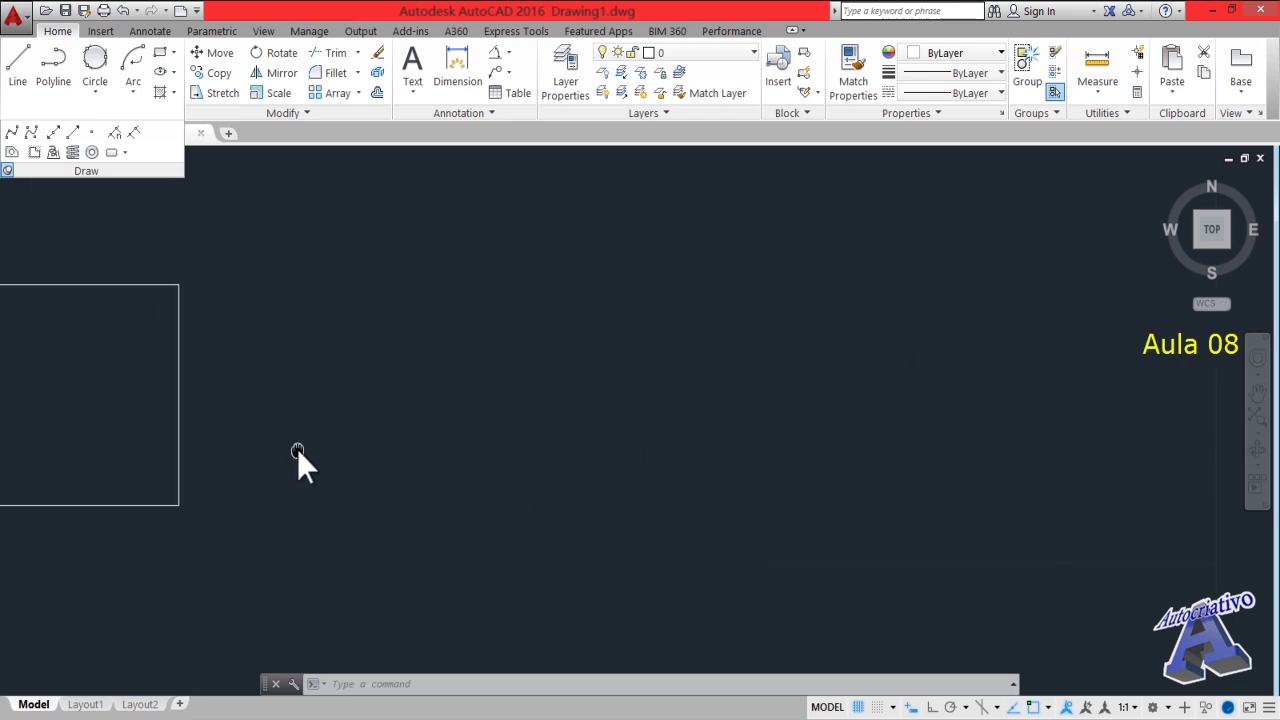
left_click(161, 53)
left_click(543, 481)
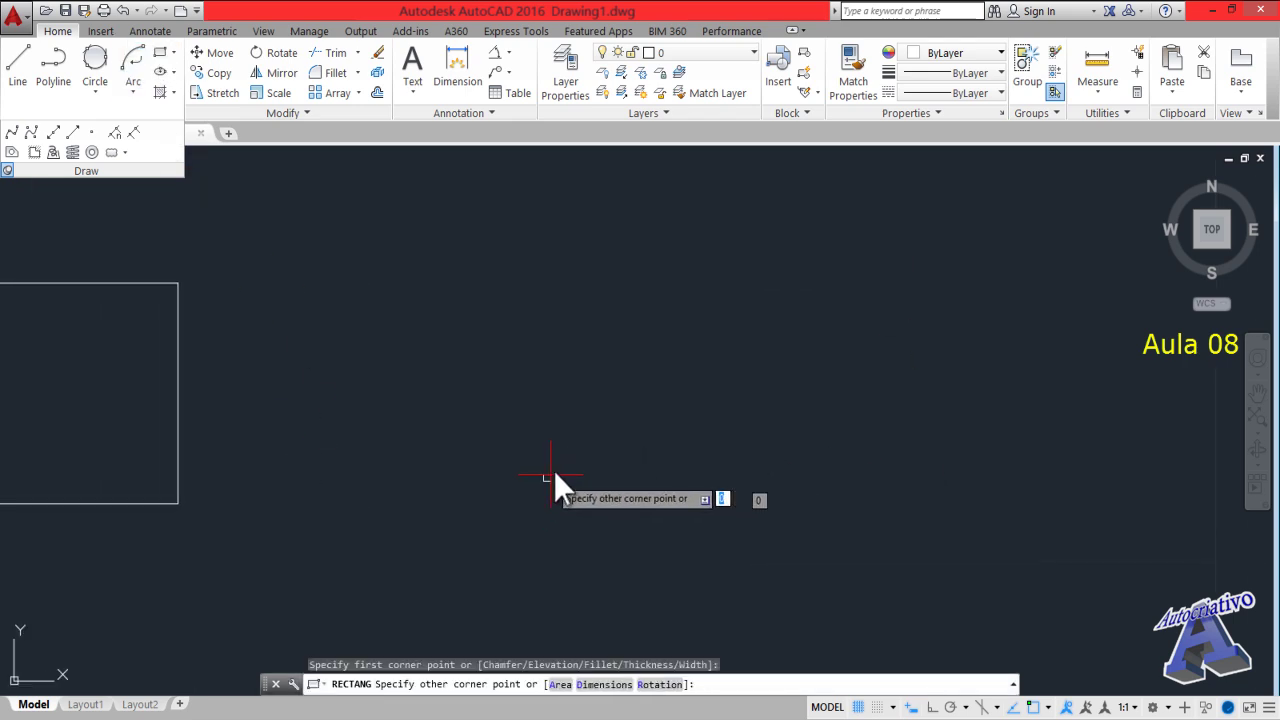
left_click(561, 685)
type("30")
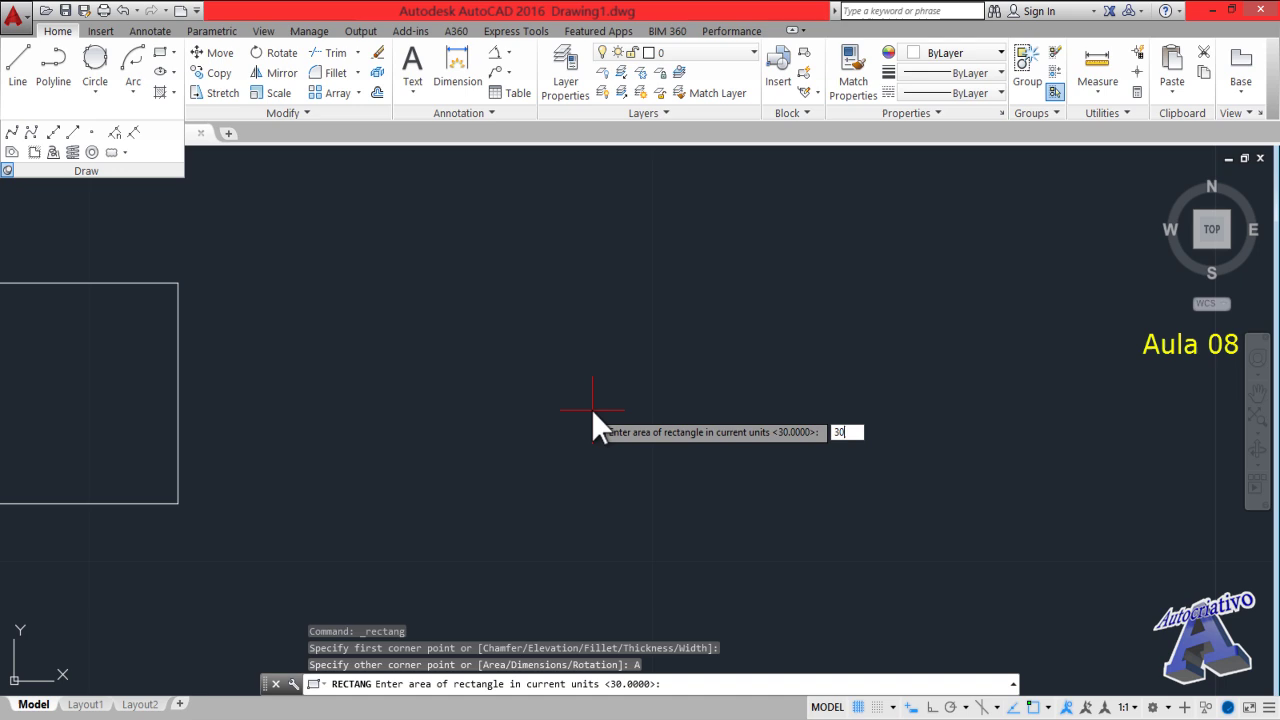
key("Return")
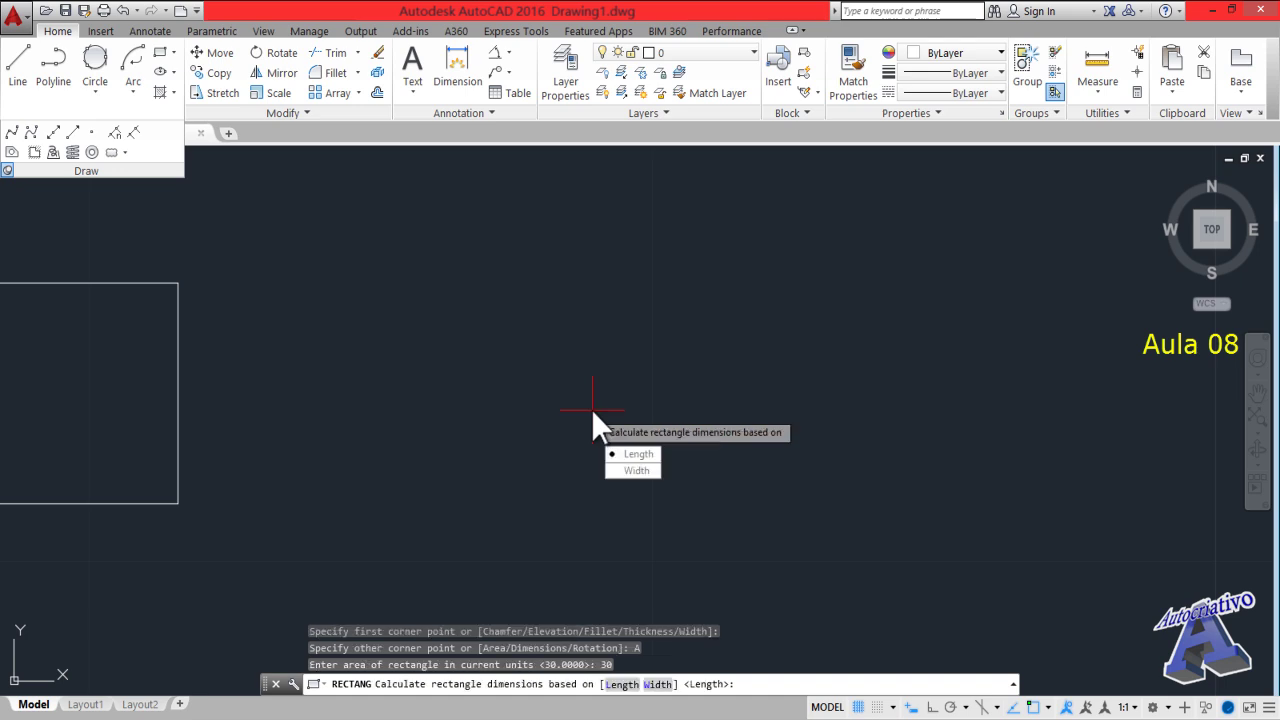
left_click(636, 468)
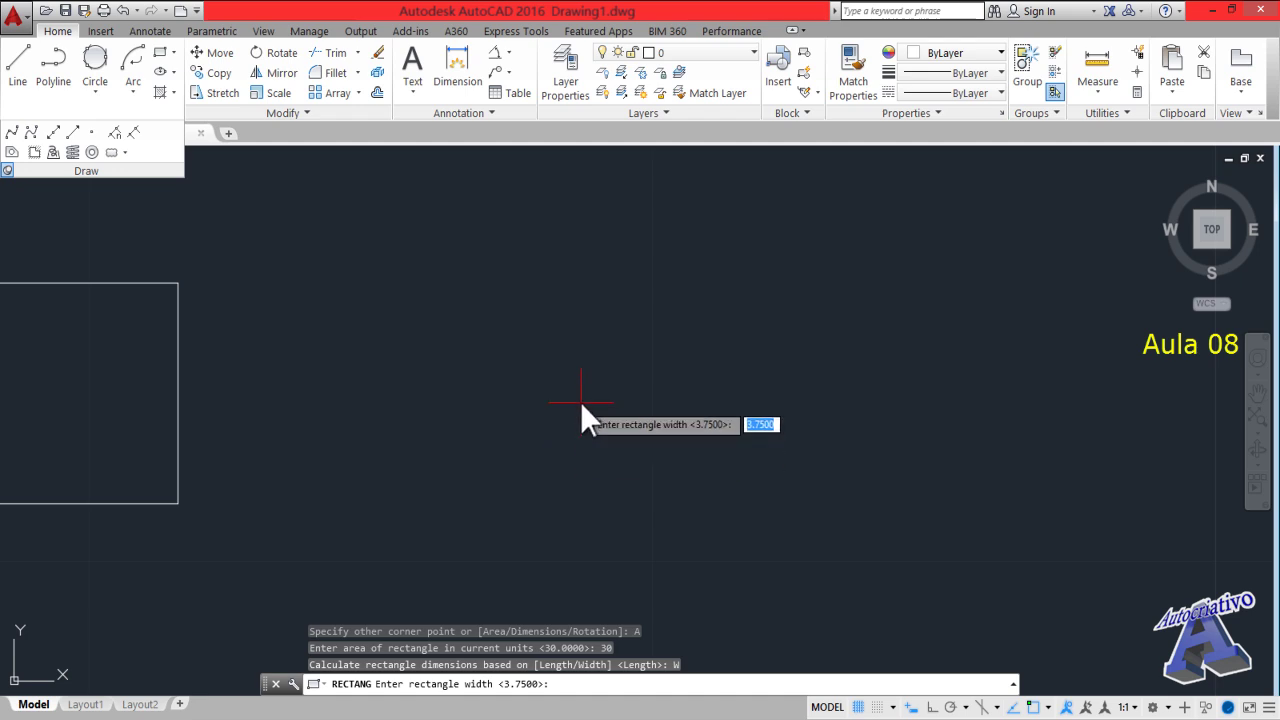
type("3.75")
key("Return")
Check the bottom side length of the width-based rectangle with DIST, starting from its lower-left corner
middle_click_drag(632, 396, 576, 389)
scroll(619, 403, "down", 2)
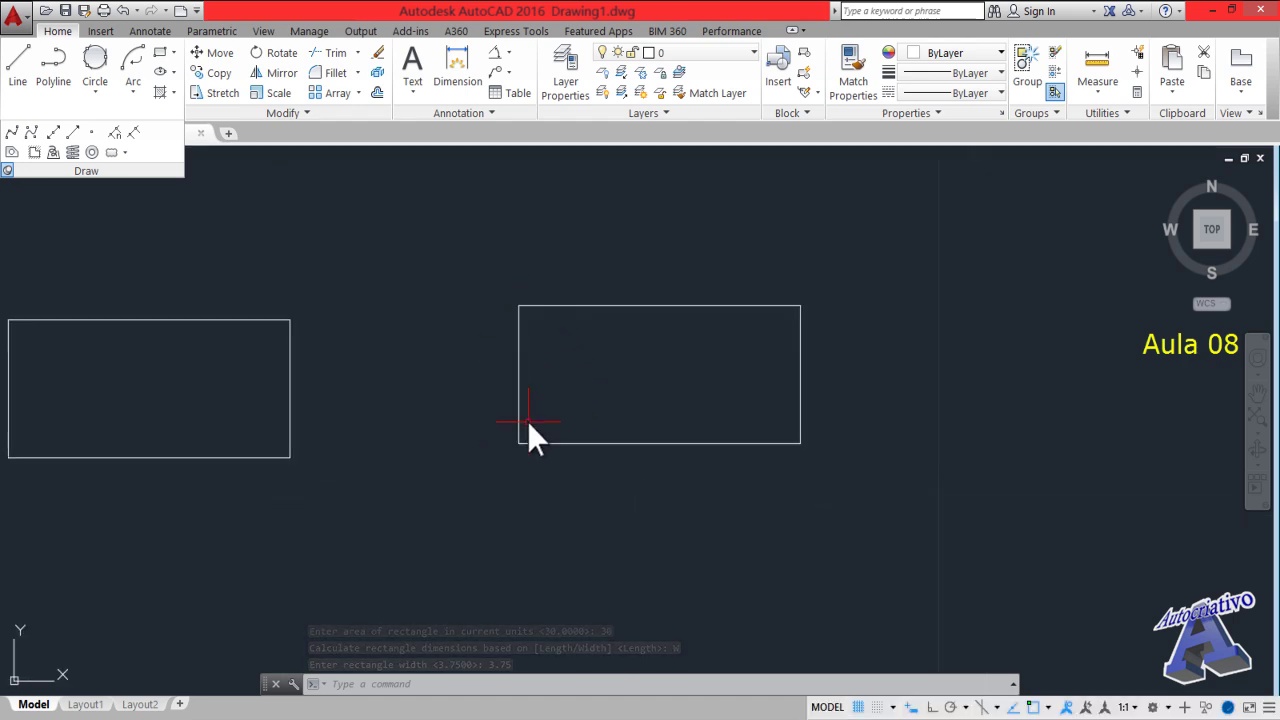
type("DIST")
key("Return")
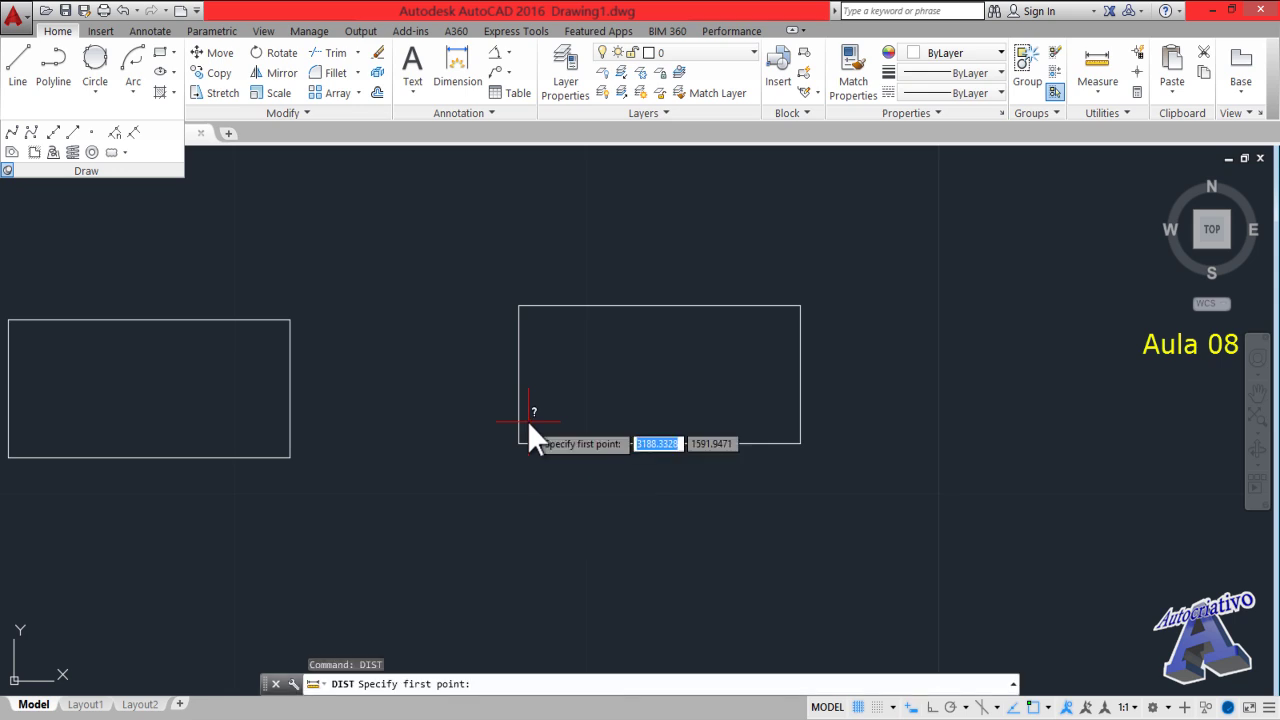
left_click(518, 443)
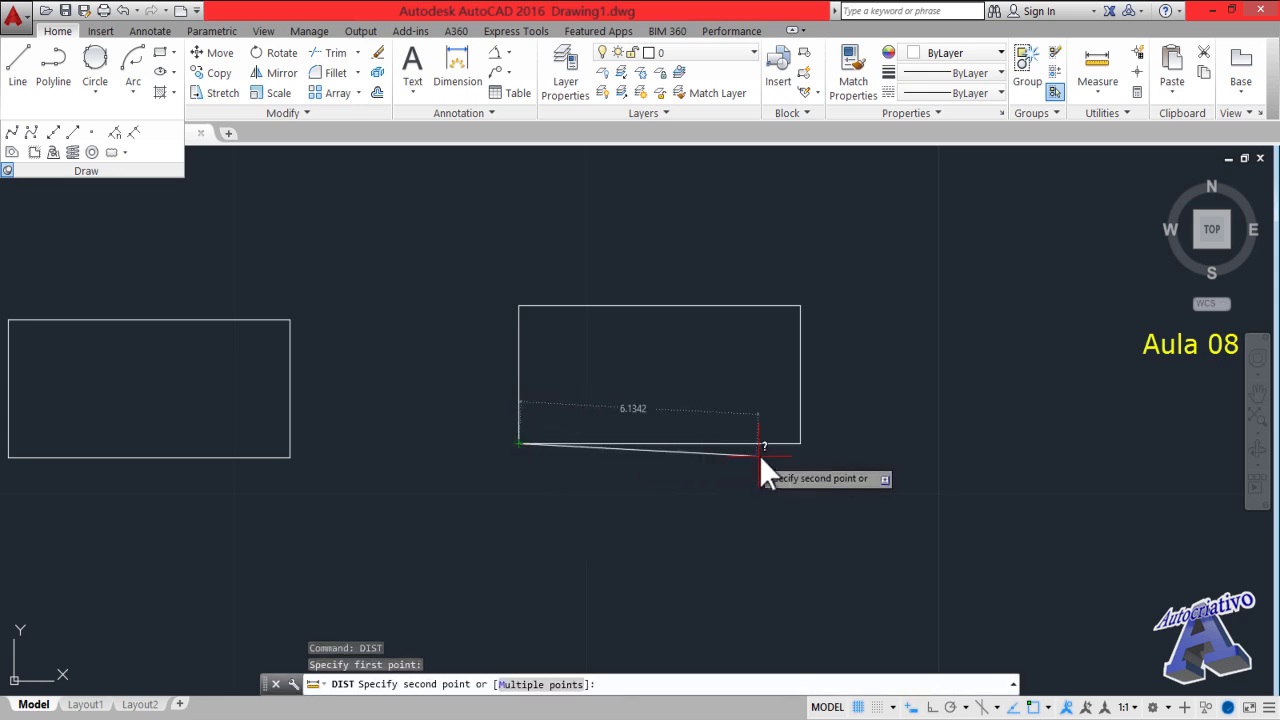
scroll(798, 442, "up", 4)
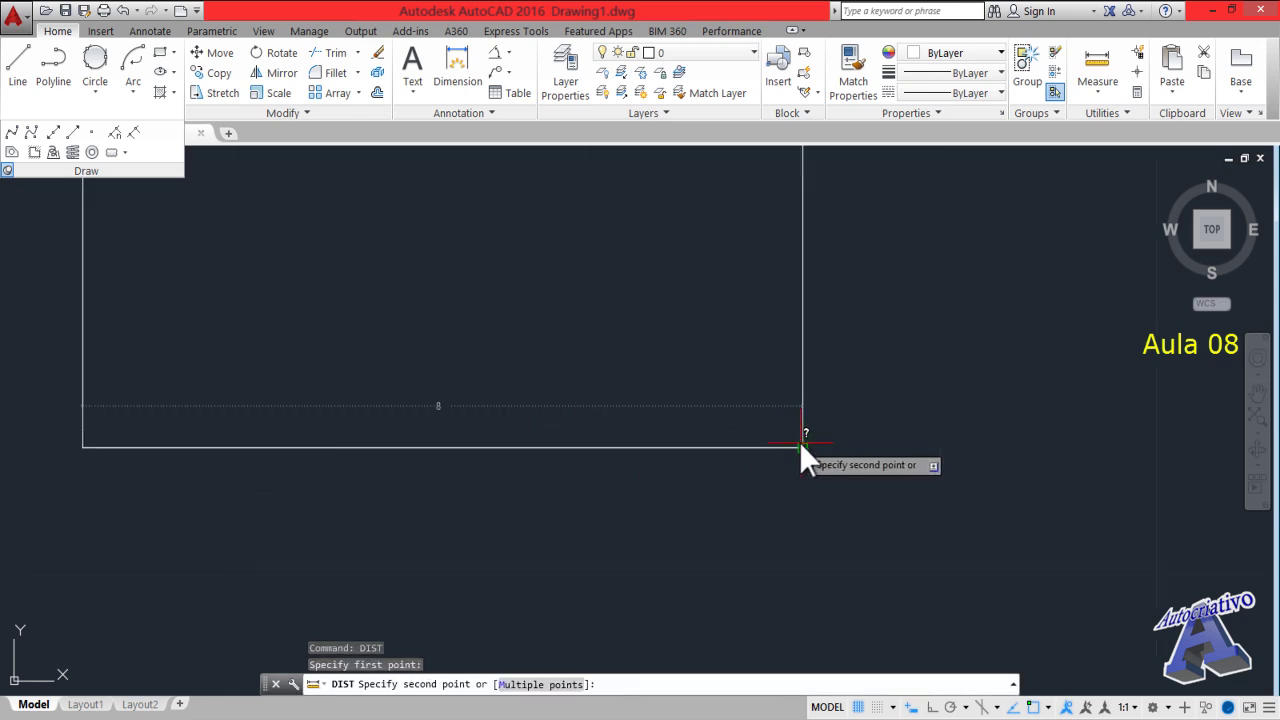
scroll(799, 442, "down", 2)
middle_click_drag(802, 445, 824, 457)
key("Escape")
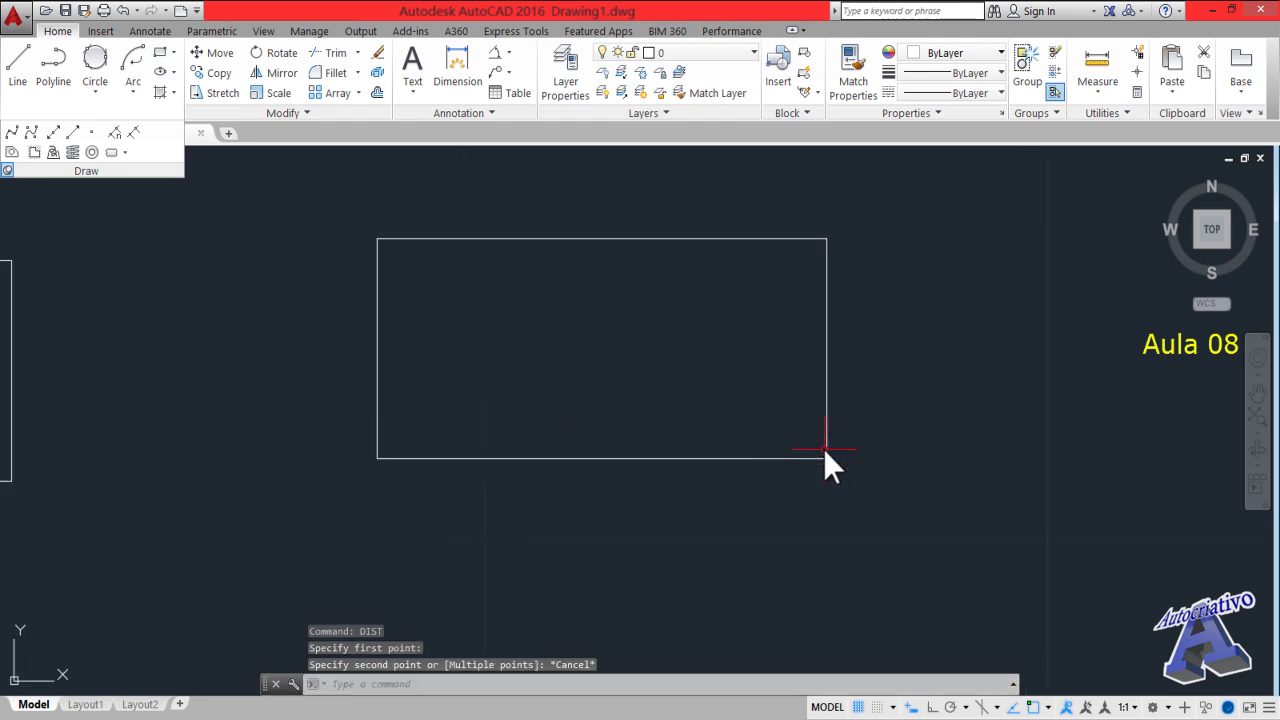
left_click(852, 474)
key("Escape")
Draw a rectangle to the right of the area-based ones using the Dimensions option, with length 10 and width 20, extending up and to the right
middle_click_drag(877, 475, 243, 490)
left_click(166, 58)
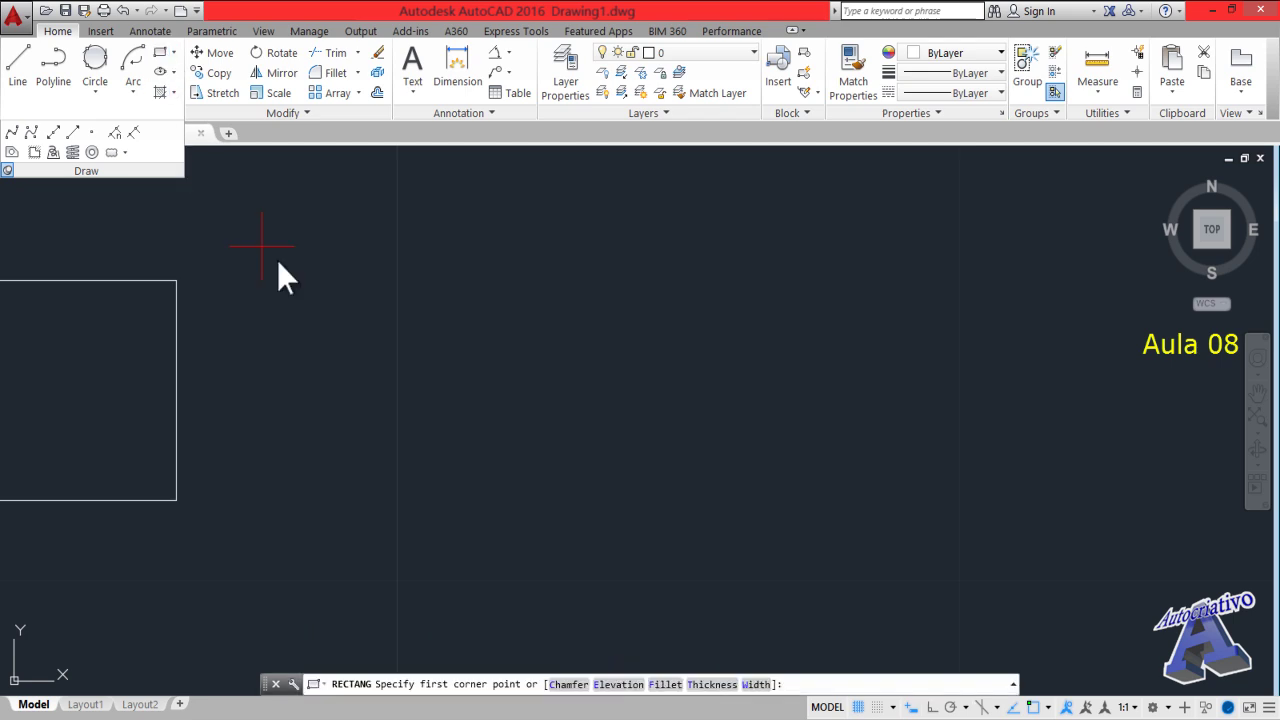
left_click(557, 507)
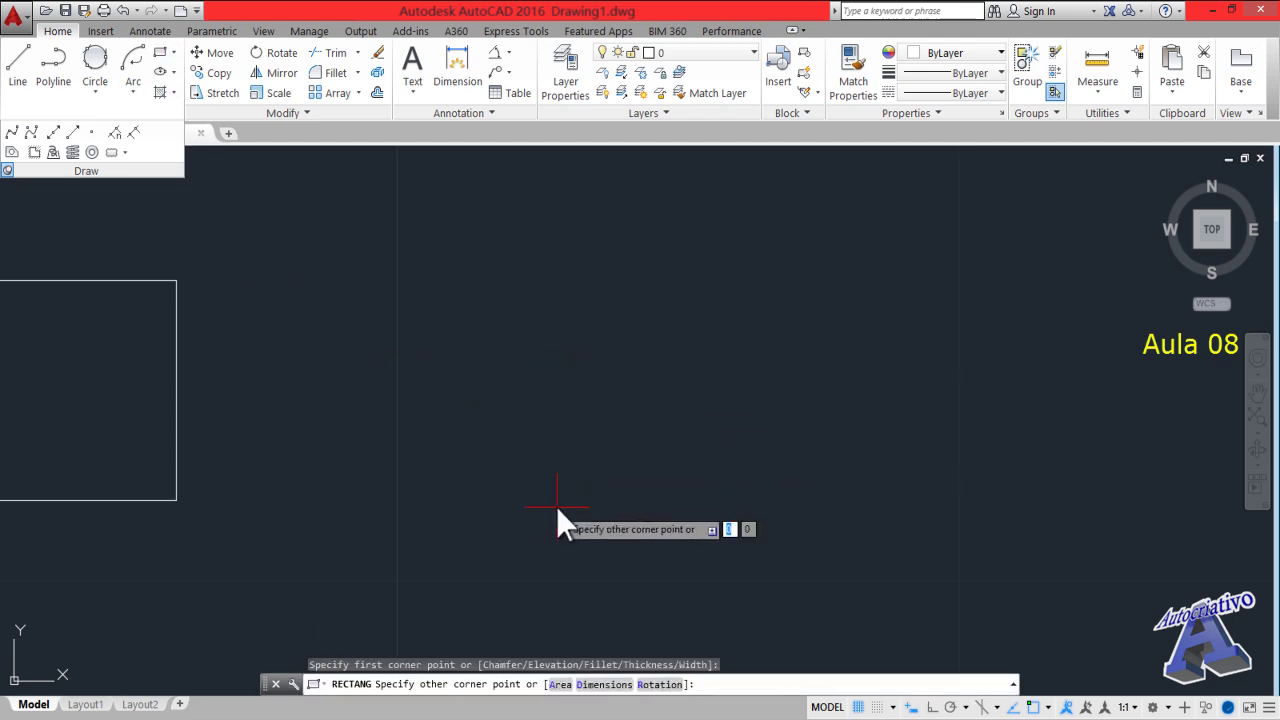
left_click(605, 685)
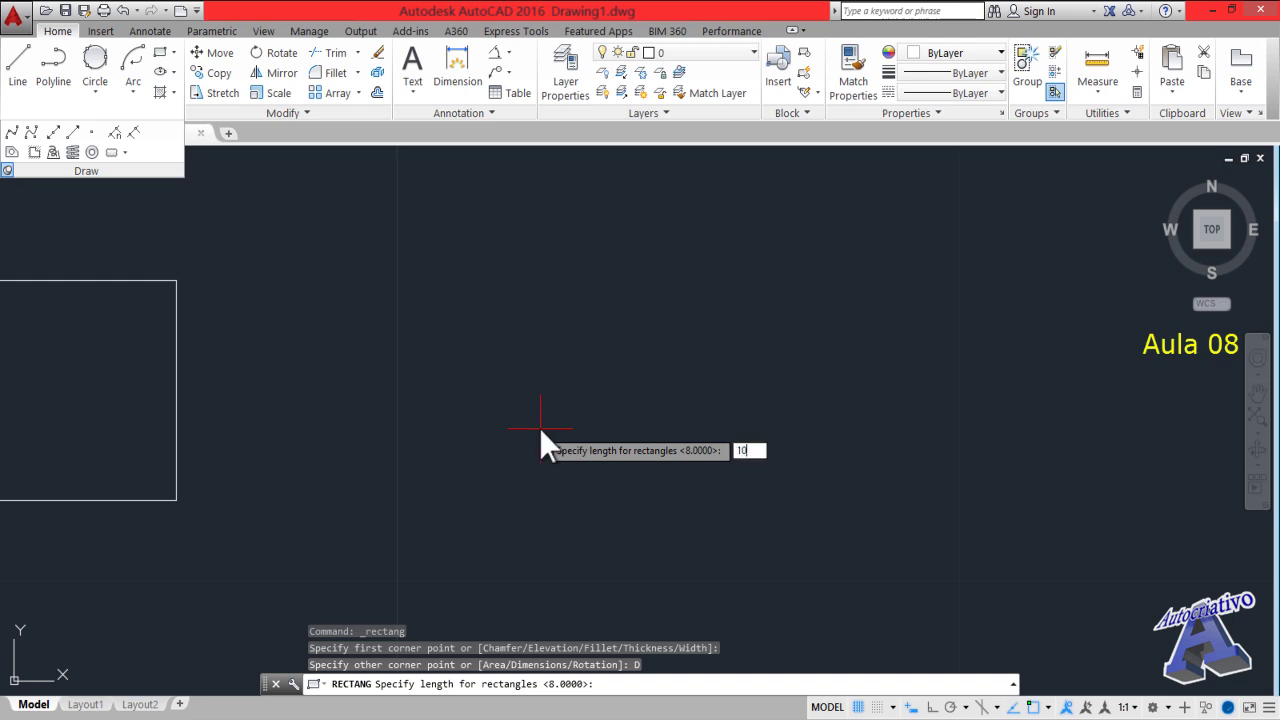
type("10")
key("Return")
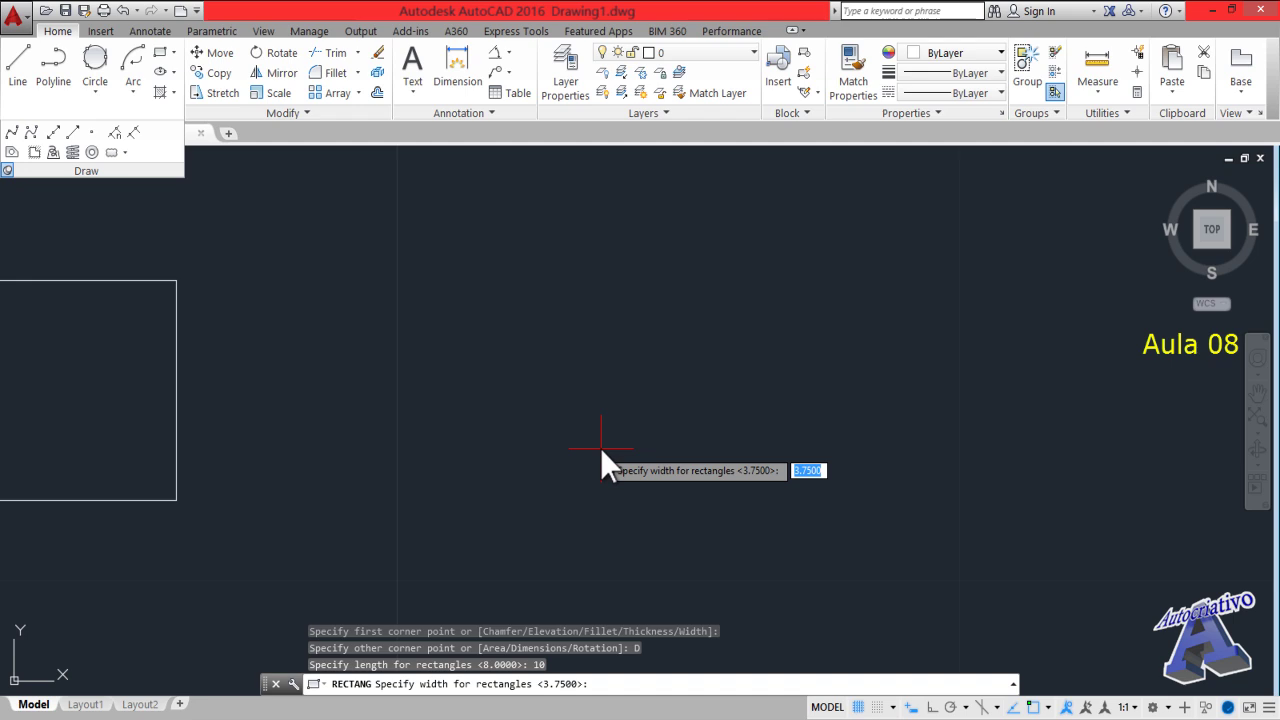
type("20")
key("Return")
scroll(665, 419, "down", 2)
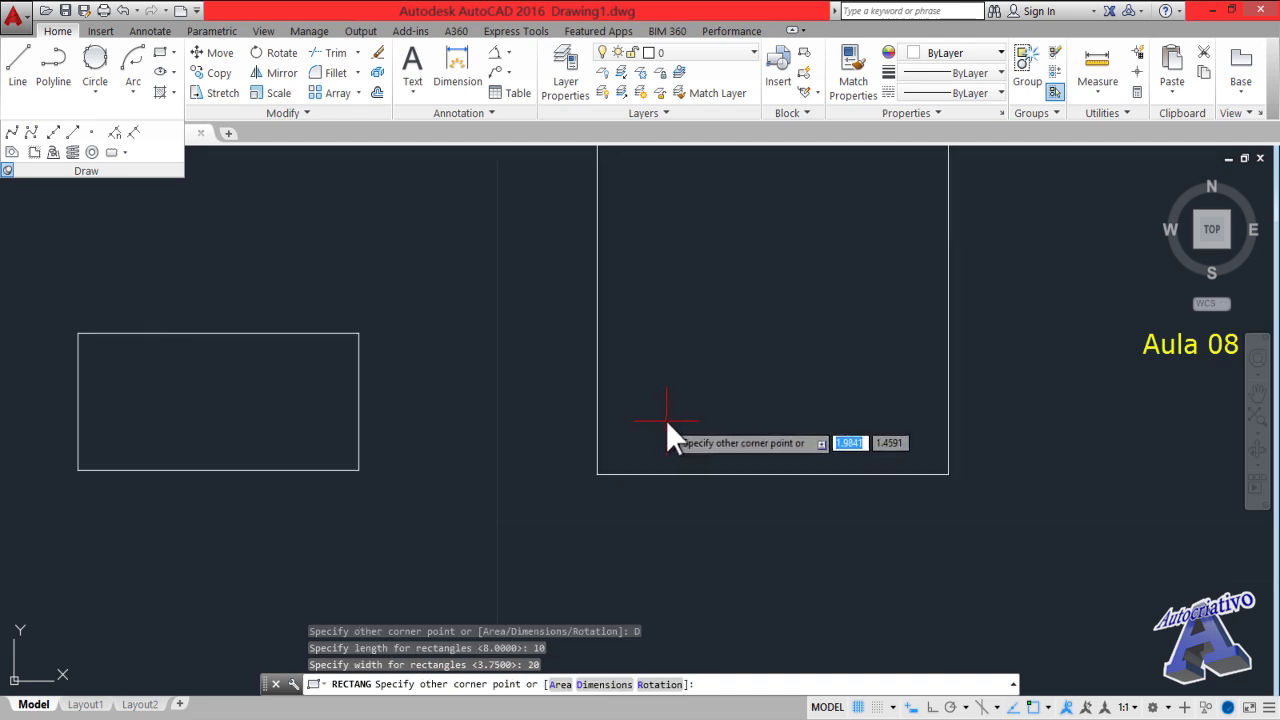
scroll(665, 419, "down", 2)
middle_click_drag(677, 429, 591, 551)
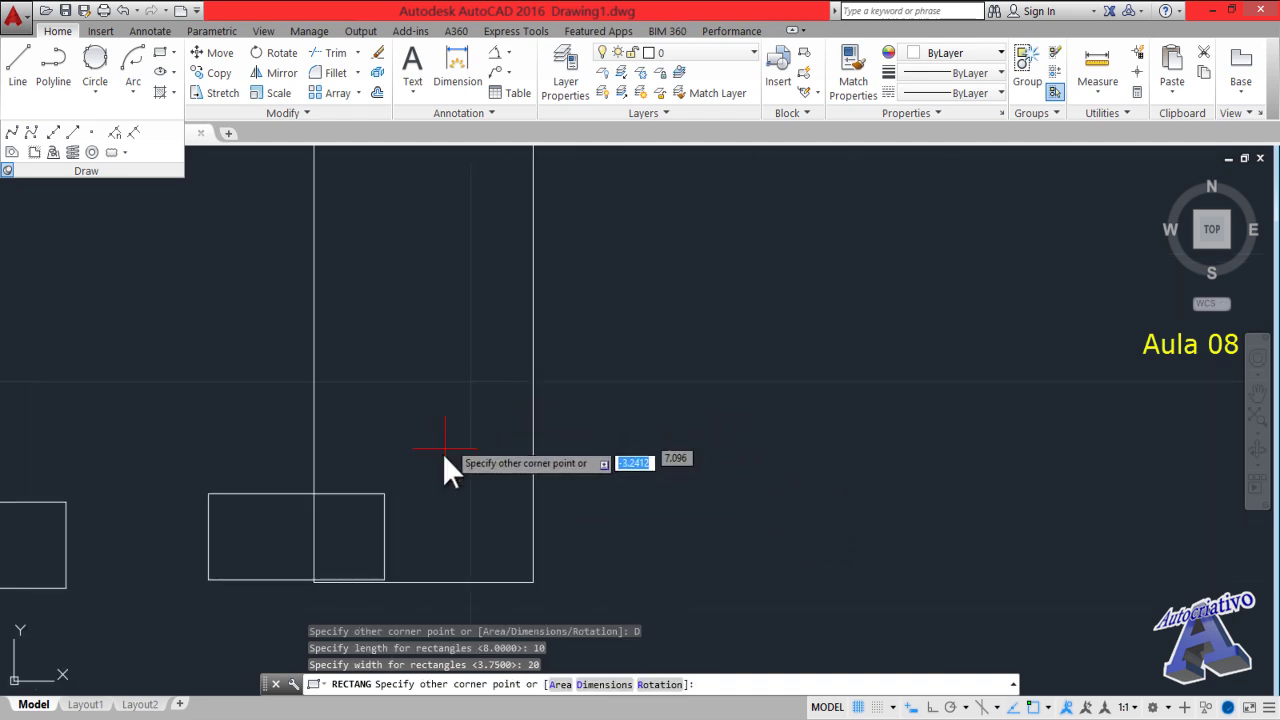
middle_click_drag(461, 526, 497, 383)
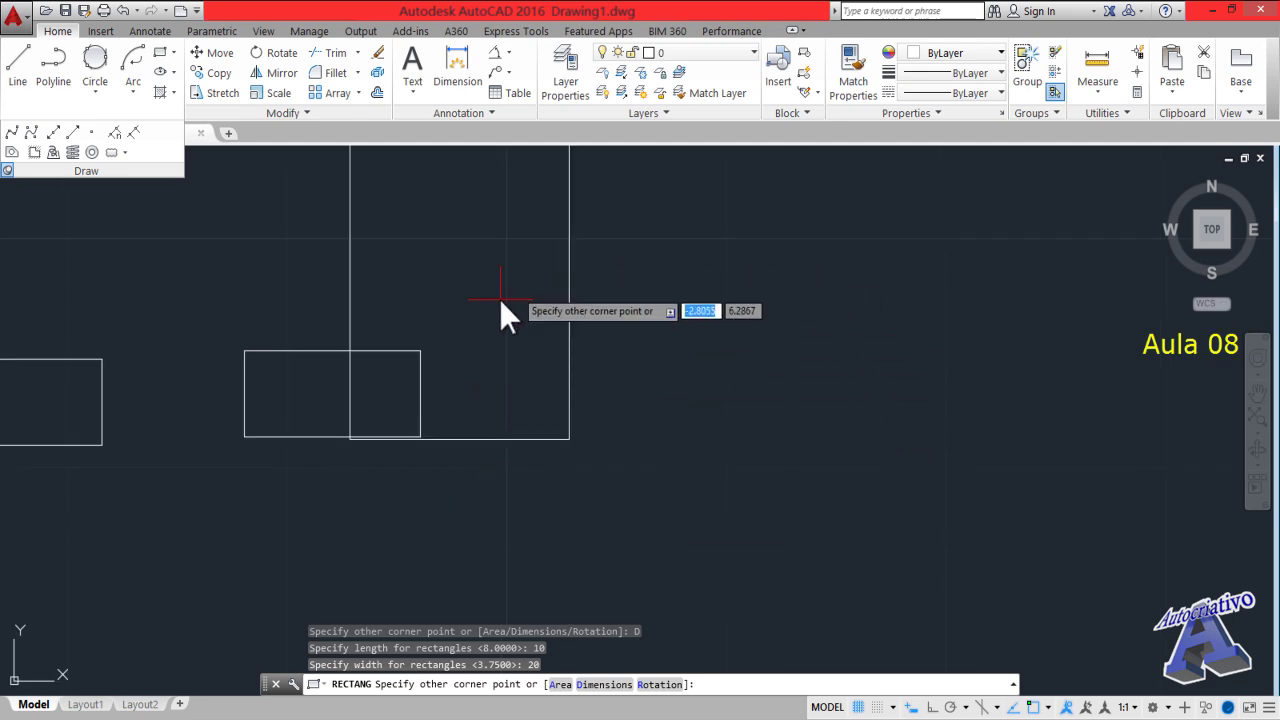
left_click(665, 303)
Check the tall rectangle's bottom and left side lengths with DIST, starting from its lower-left corner
middle_click_drag(665, 302, 675, 488)
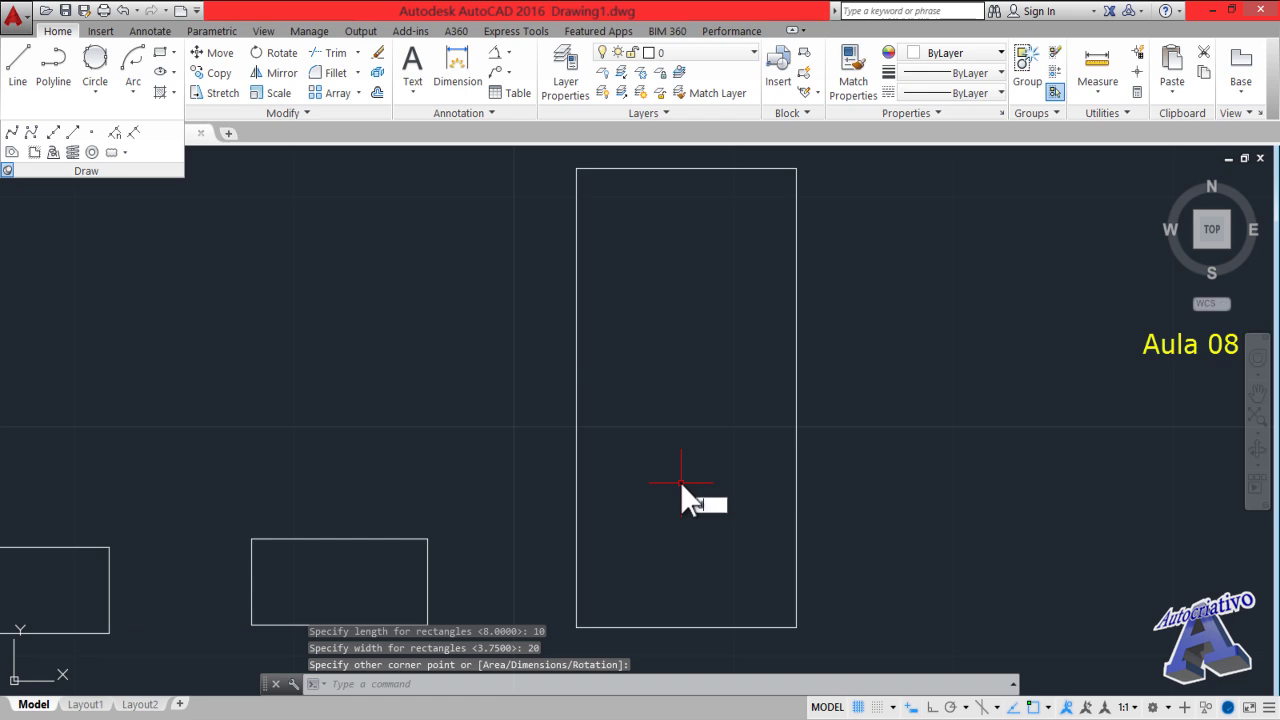
key("Return")
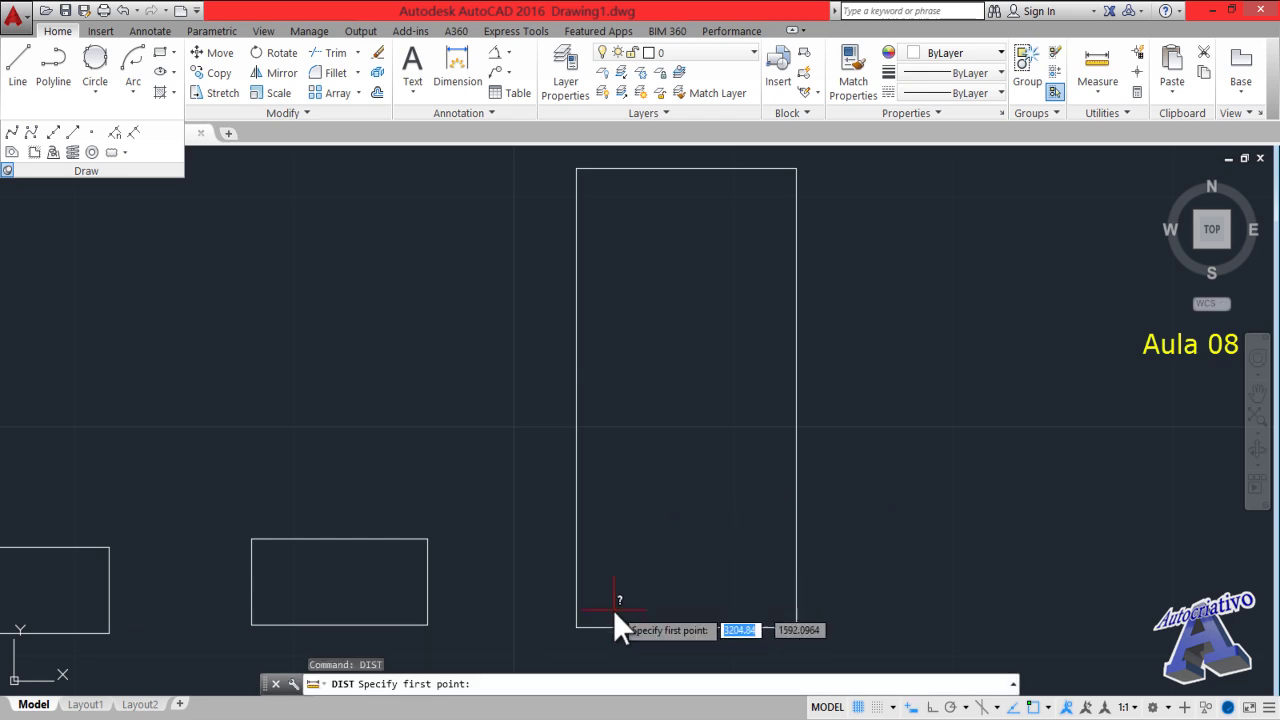
left_click(576, 627)
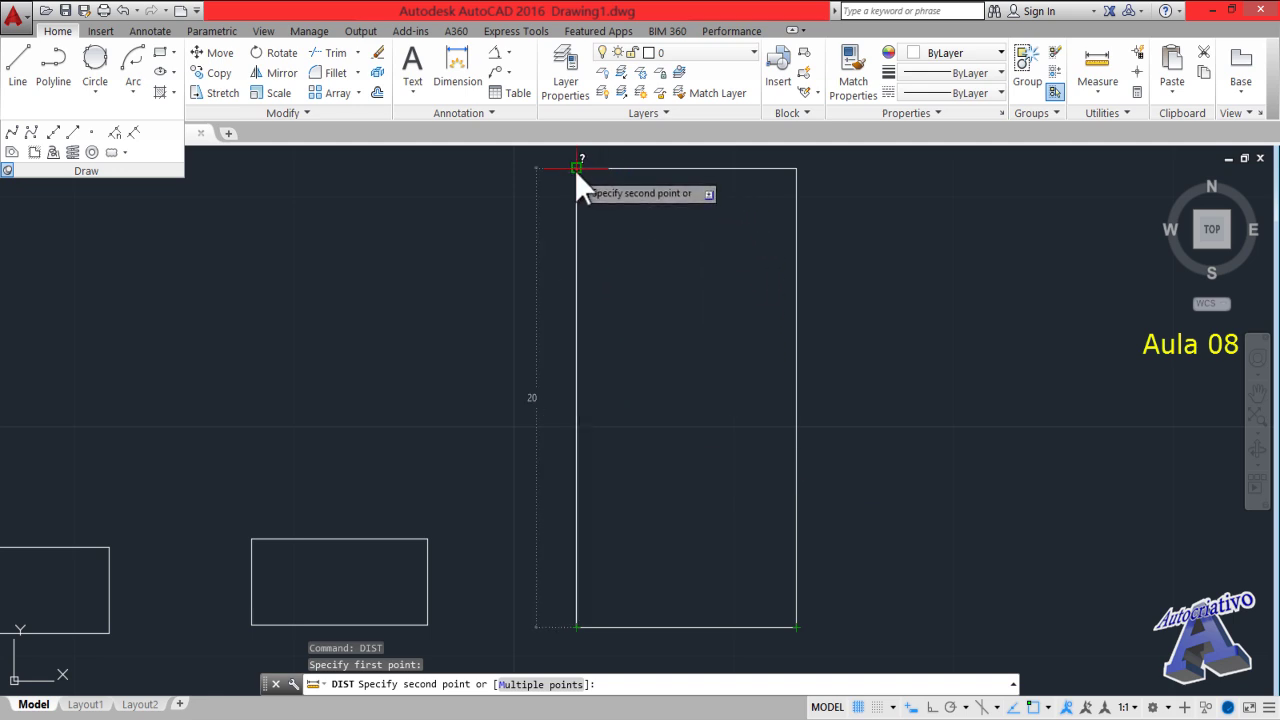
key("Escape")
Draw another rectangle to the right of the tall one using the Dimensions option, with length 50 and width 10
mouse_move(707, 486)
middle_mouse_down()
mouse_move(288, 455)
mouse_move(198, 426)
middle_mouse_up()
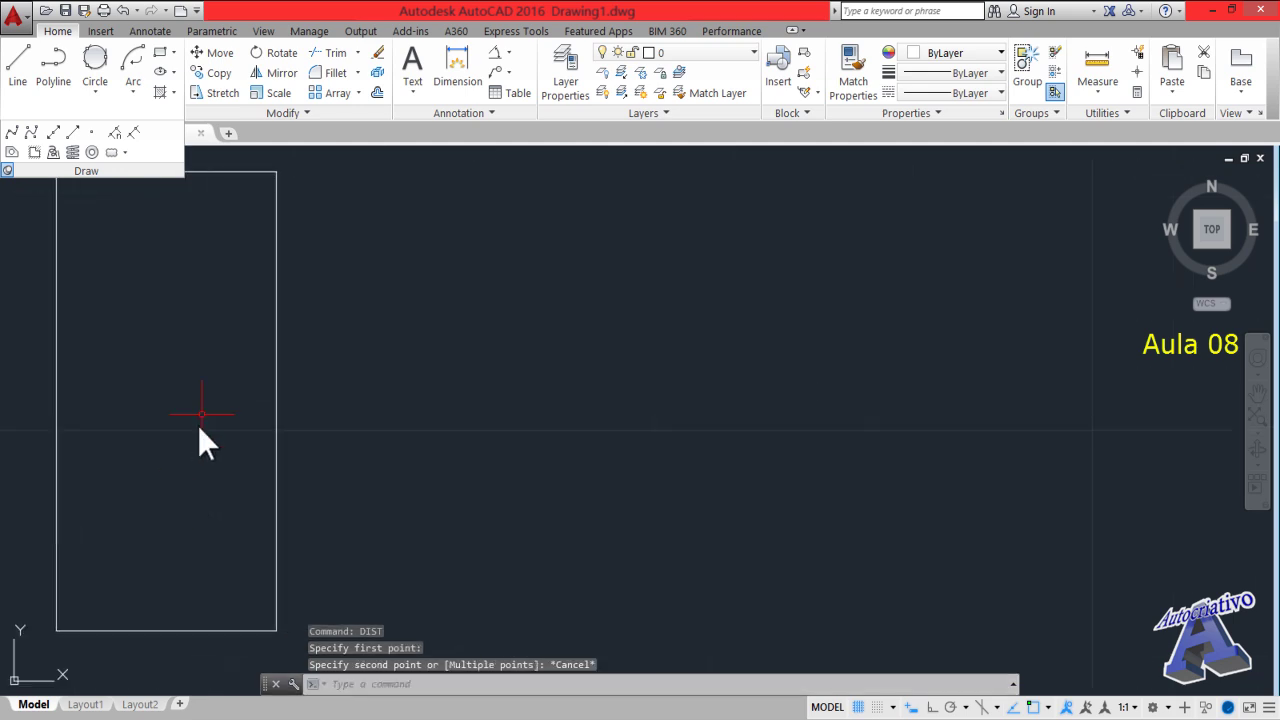
left_click(160, 53)
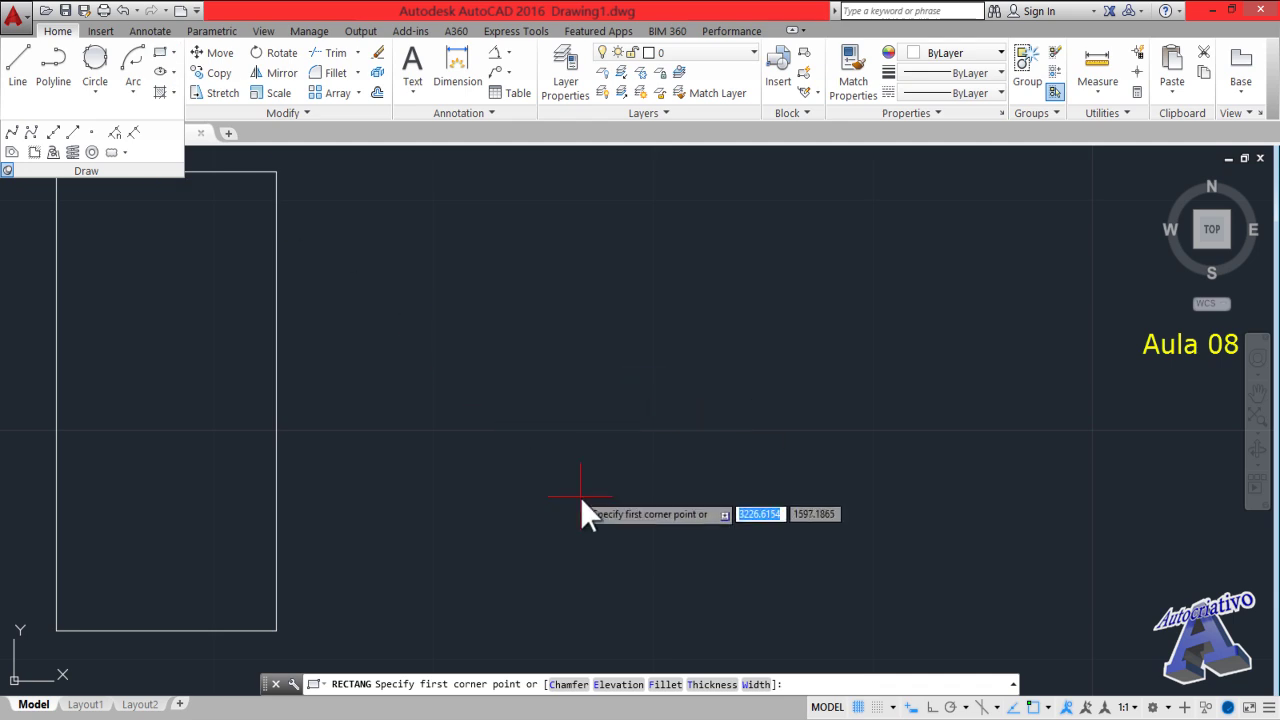
left_click(590, 522)
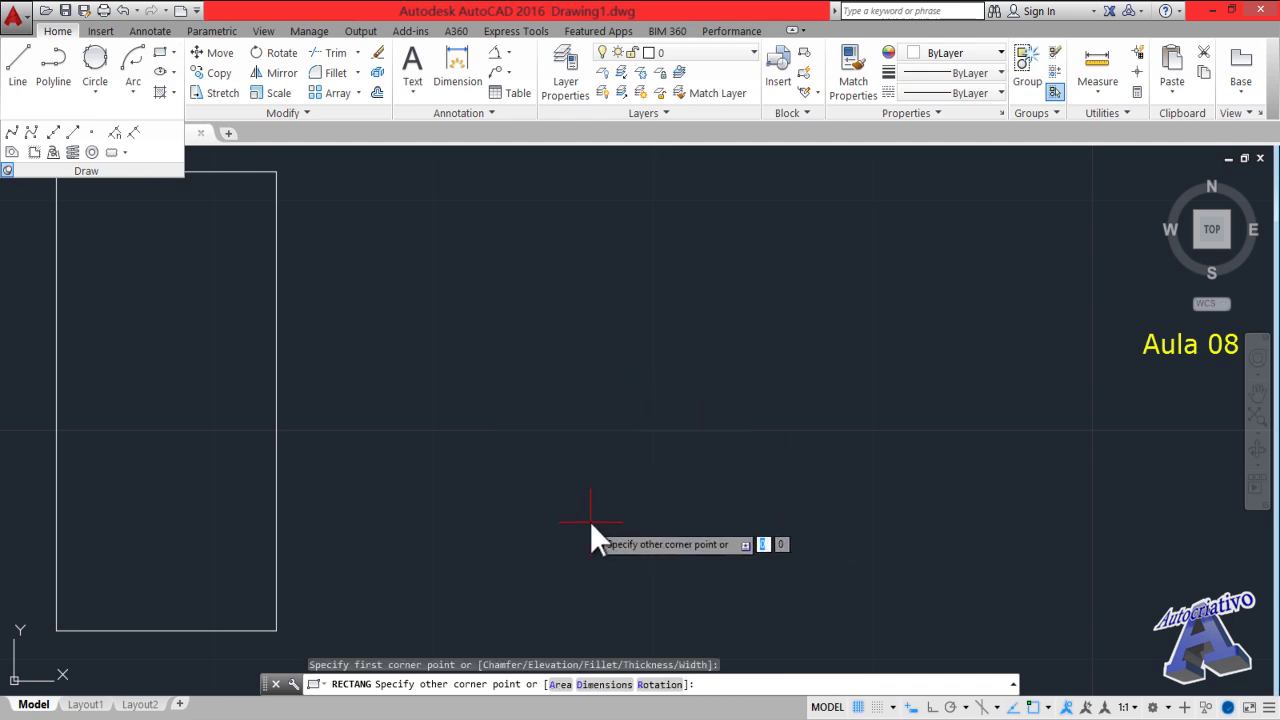
left_click(603, 685)
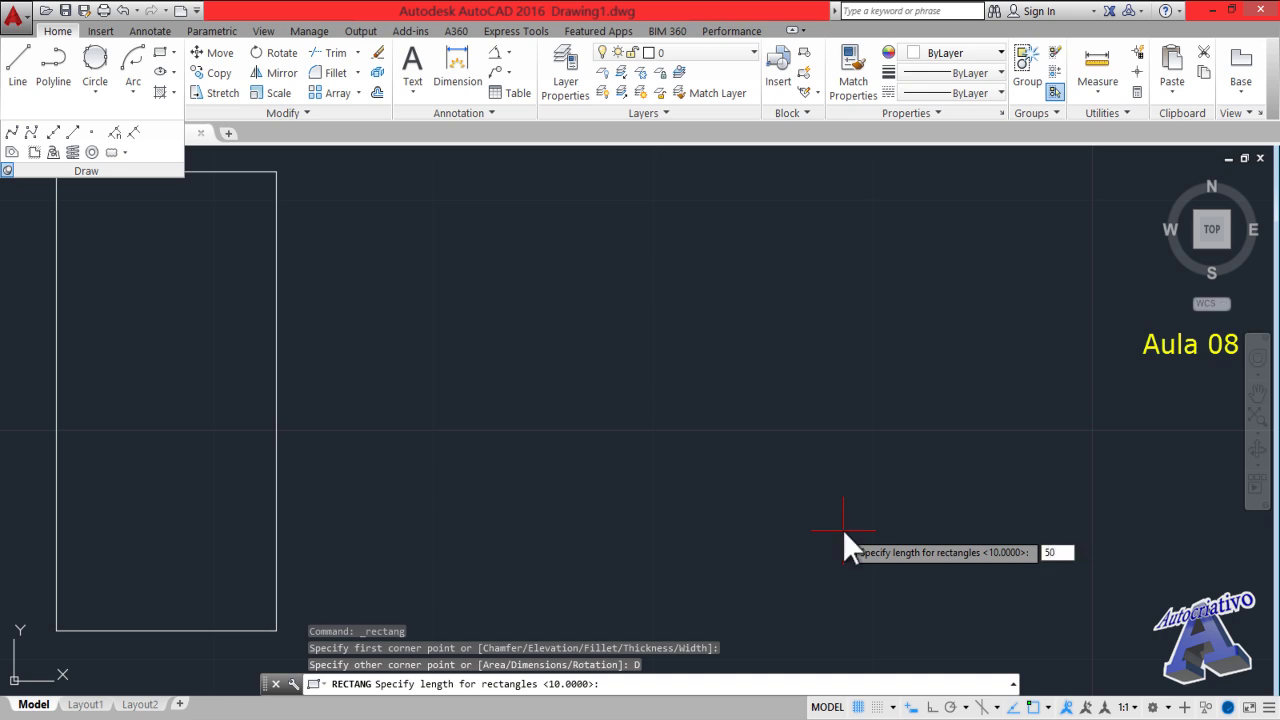
type("50")
key("Return")
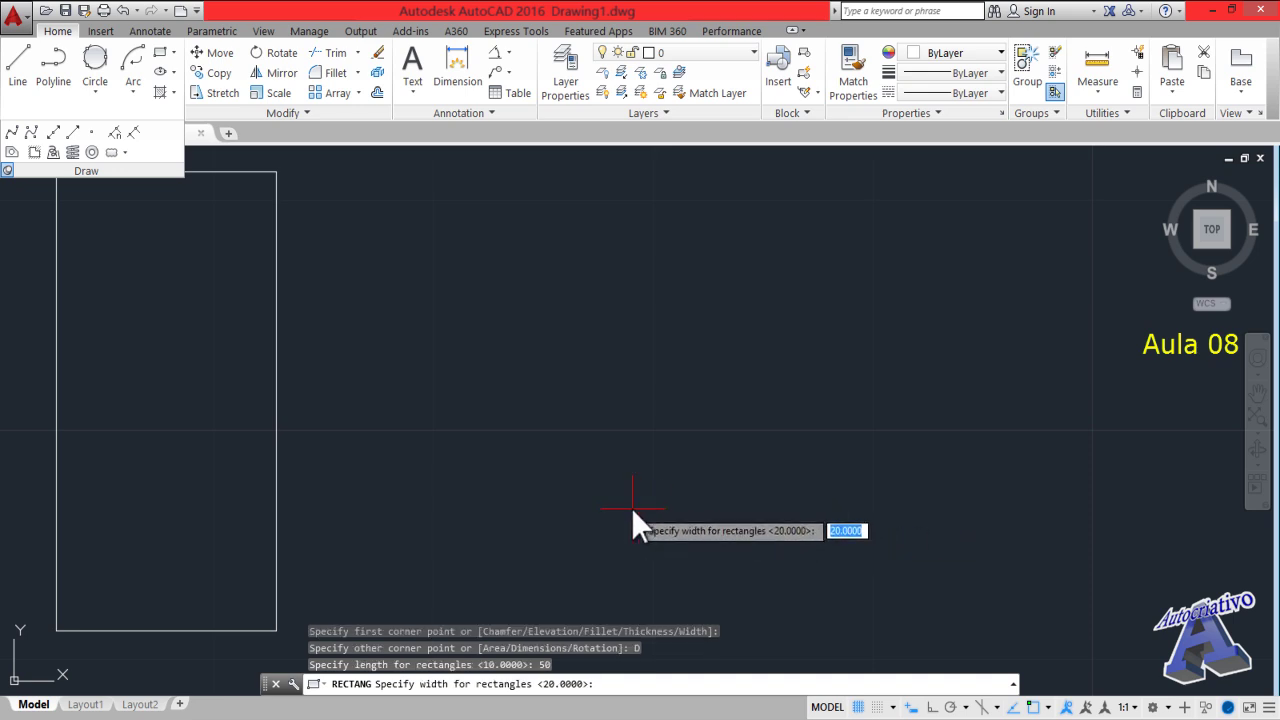
type("10")
key("Return")
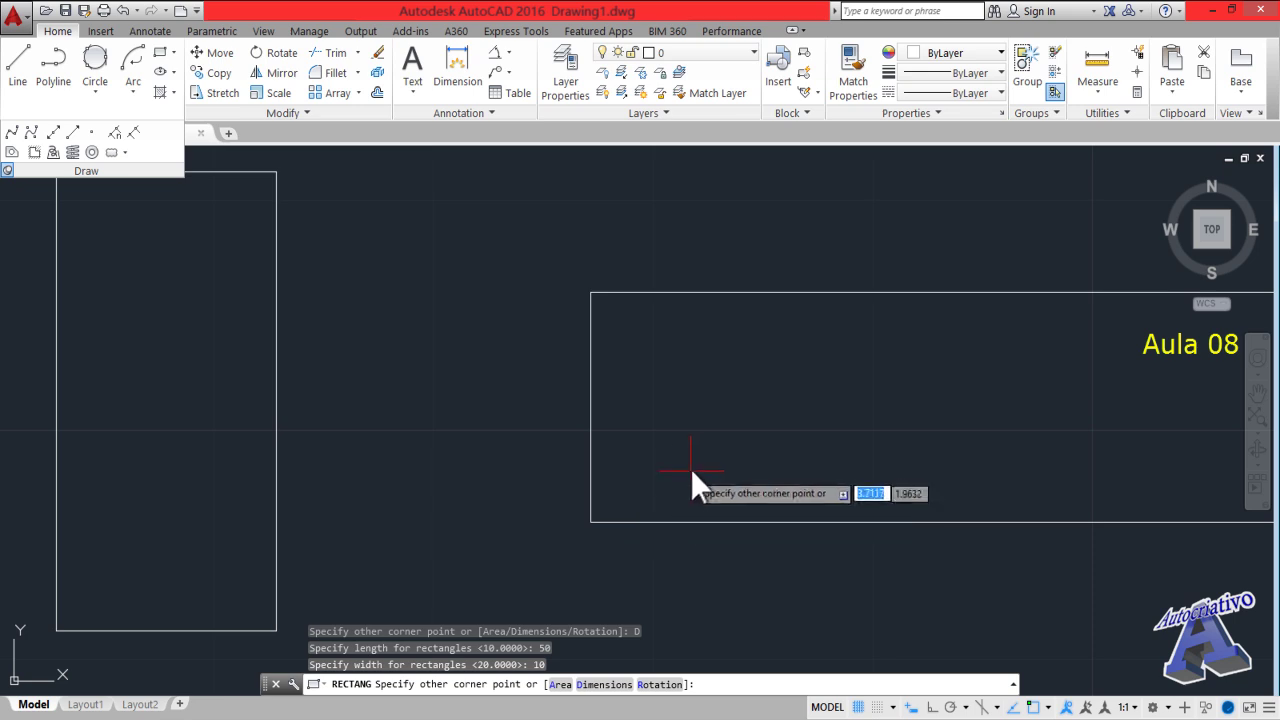
left_click(588, 472)
Check the long rectangle's bottom and left side lengths with the Measure distance tool, starting from its lower-left corner
middle_click_drag(588, 472, 528, 470)
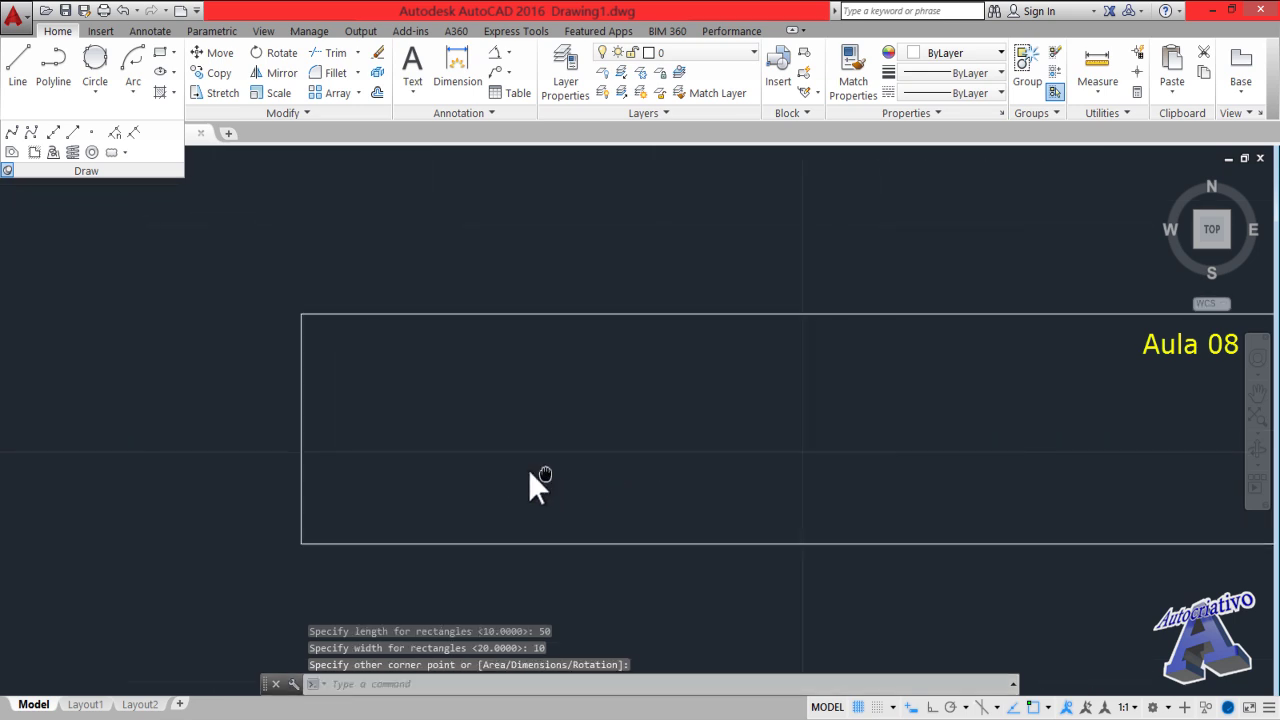
scroll(441, 466, "down", 2)
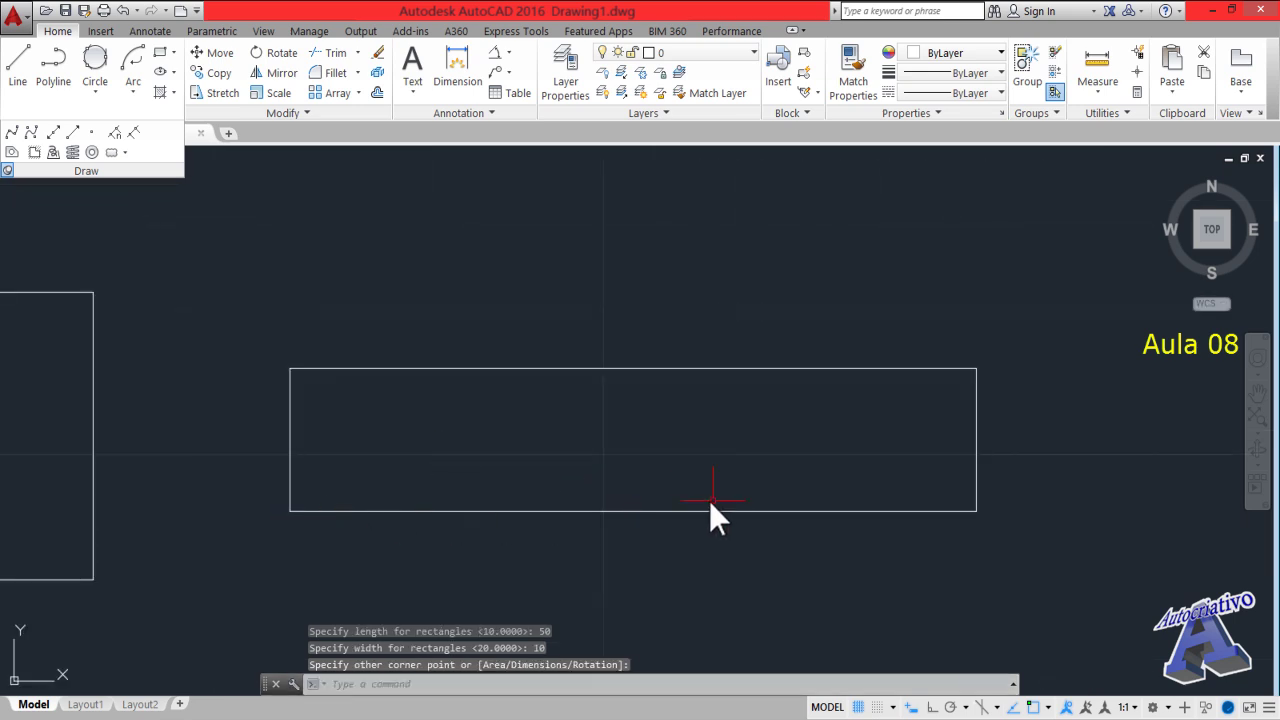
left_click(1097, 62)
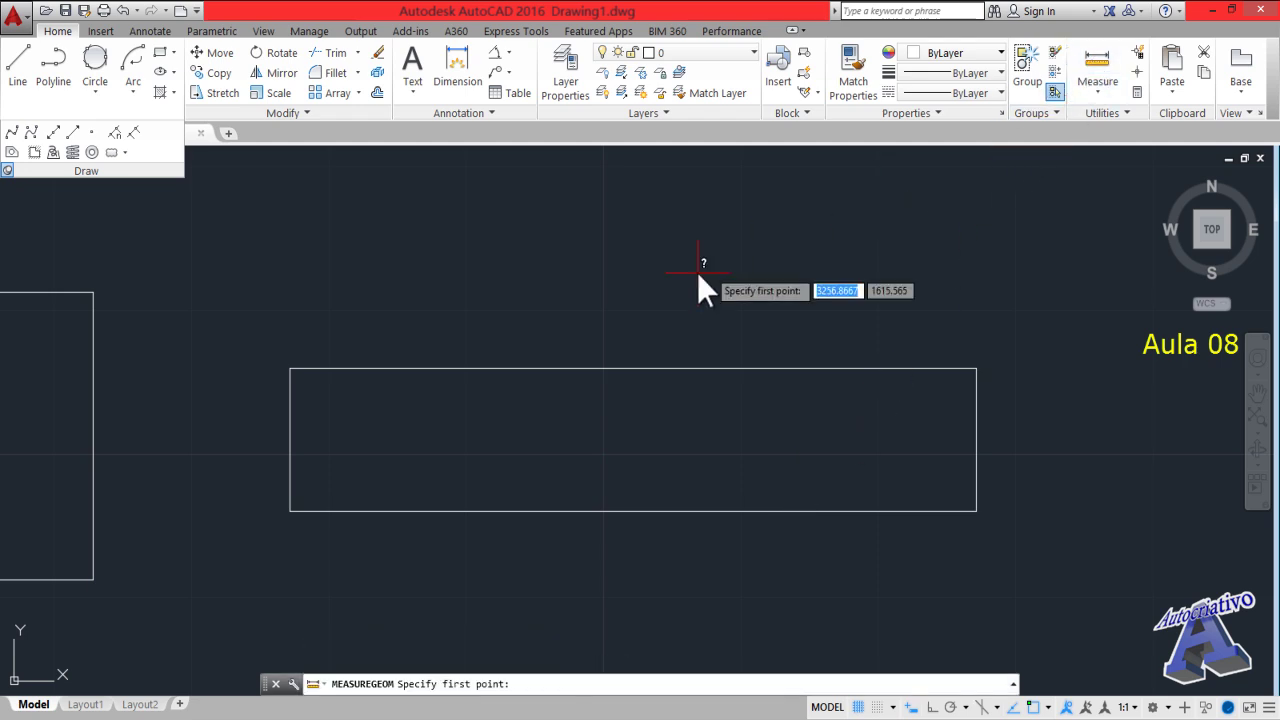
left_click(291, 511)
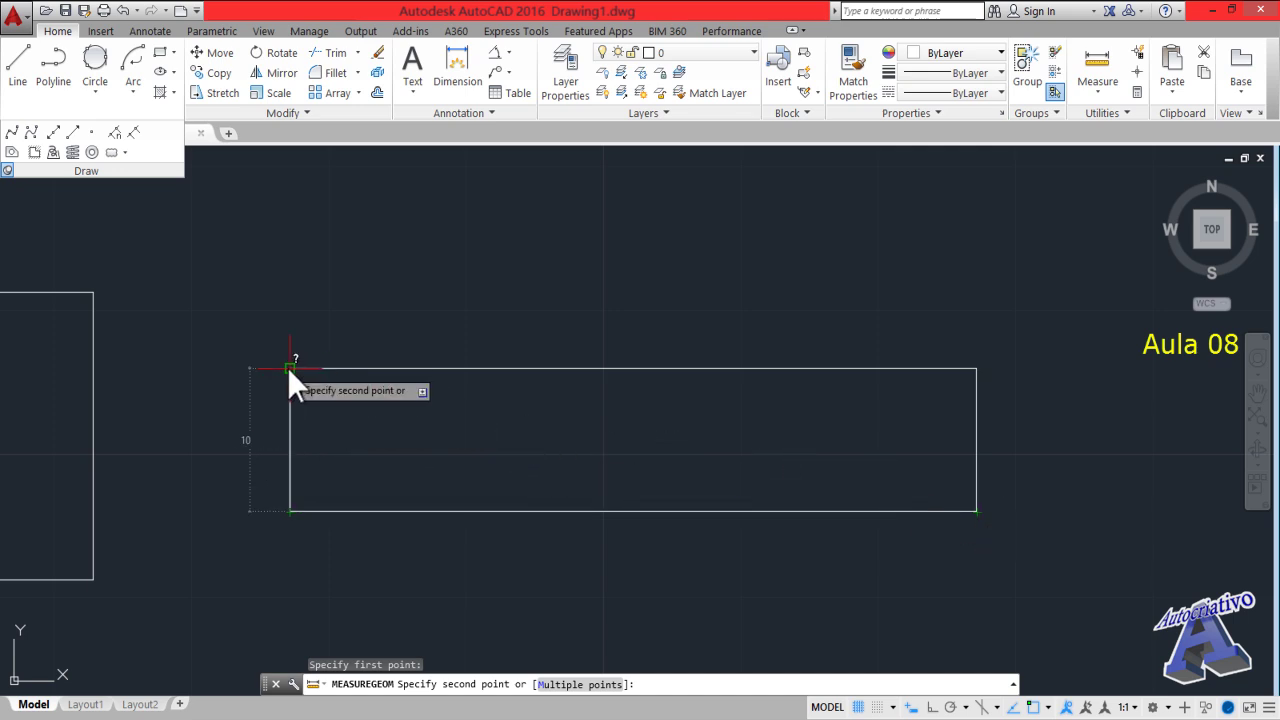
key("Escape")
Preview a rectangle rotated 45 degrees with the Rotation option to the right of the long rectangle, without placing it
middle_click_drag(559, 449, 355, 455)
middle_click_drag(703, 469, 257, 470)
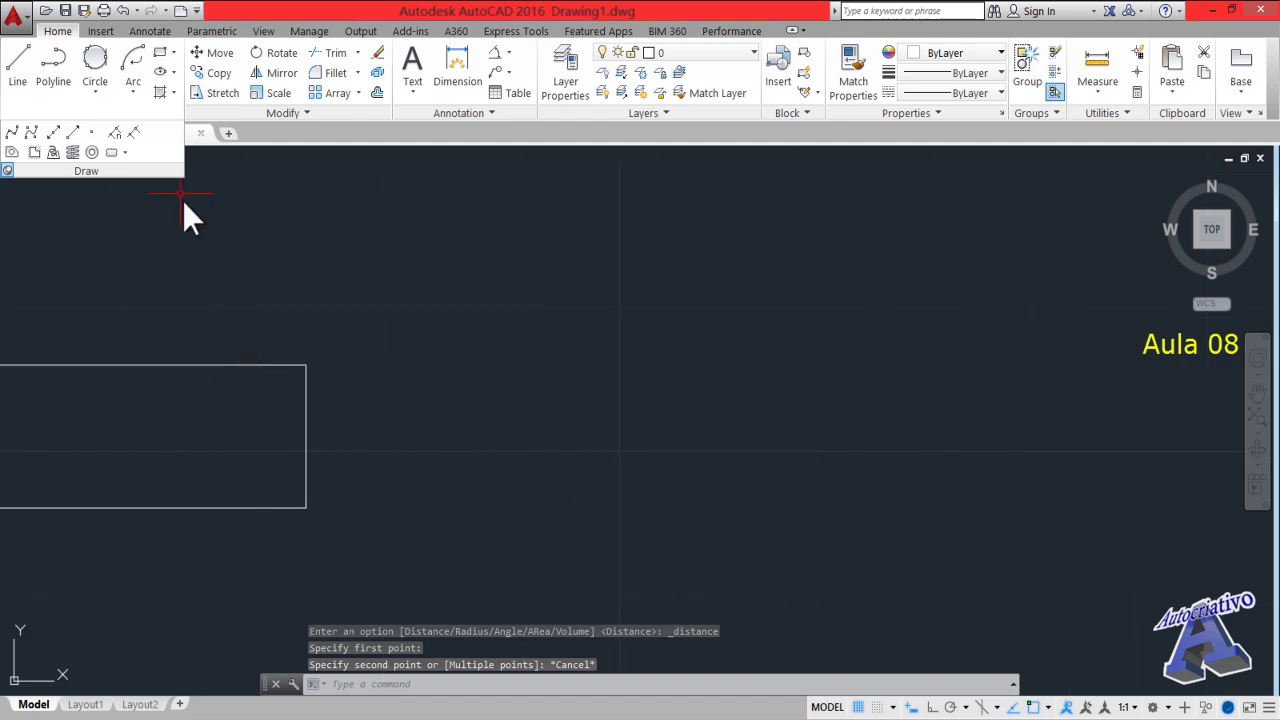
left_click(160, 53)
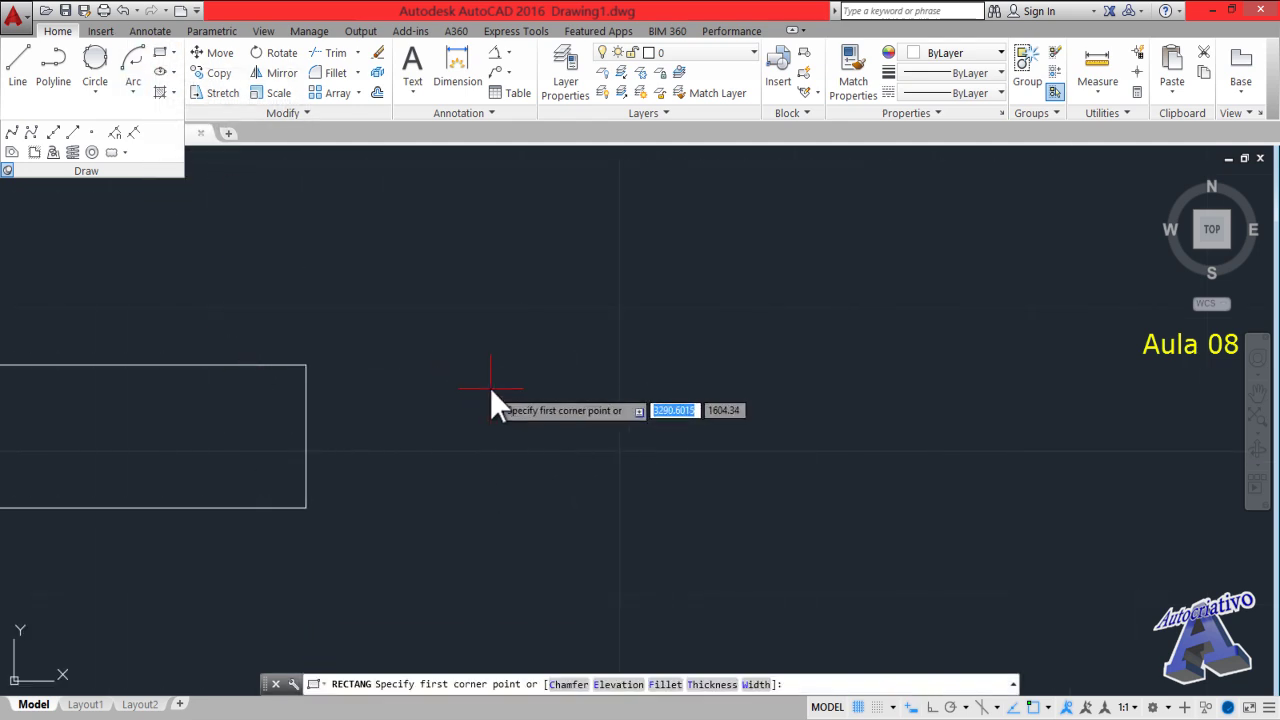
left_click(587, 480)
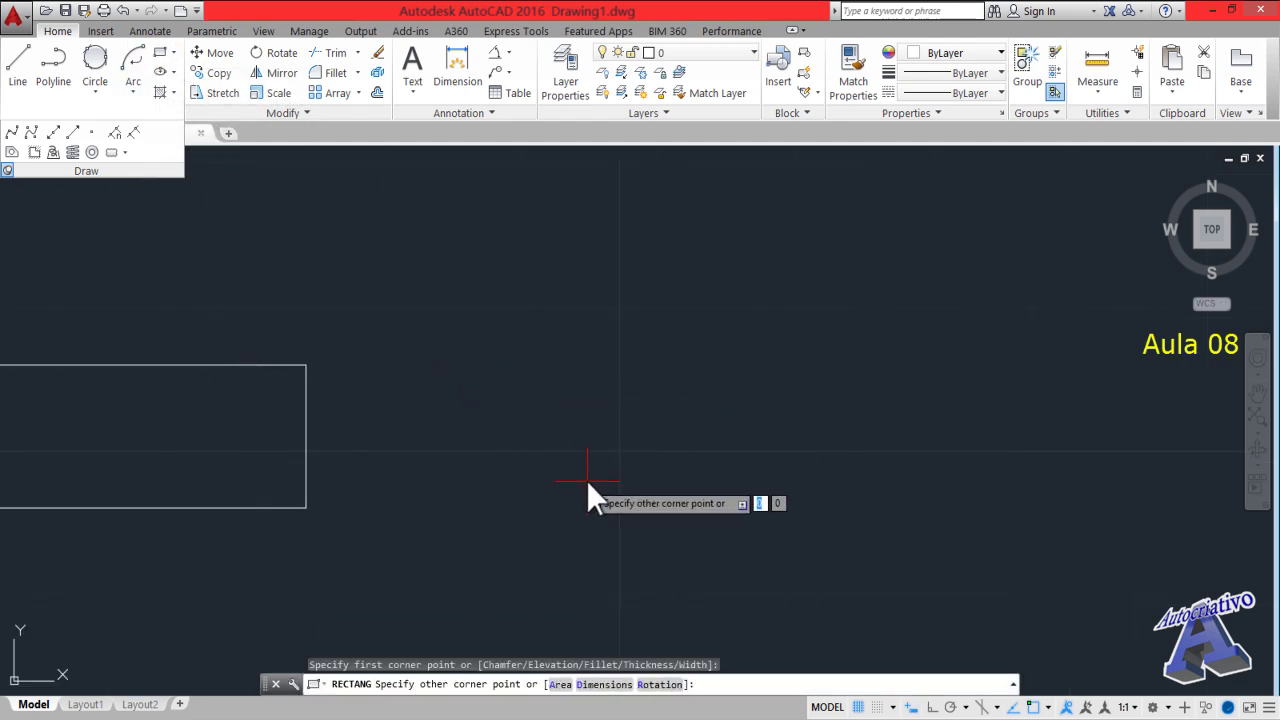
left_click(662, 686)
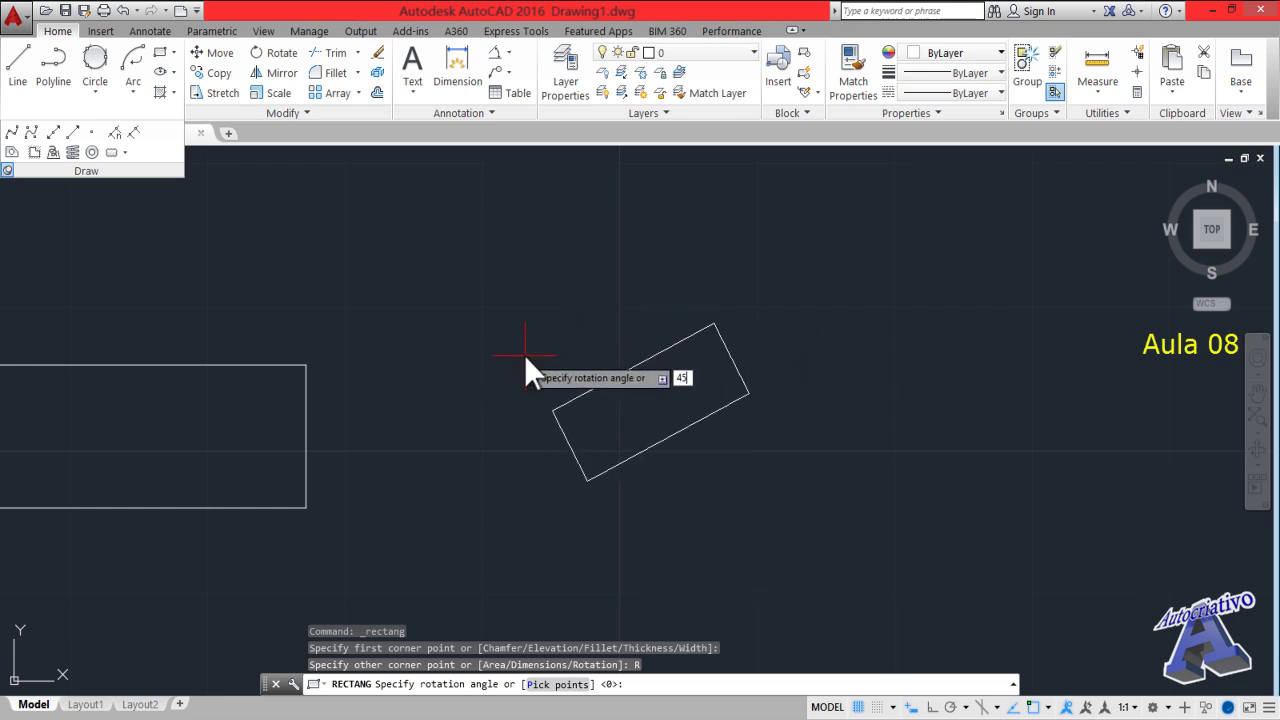
key("Return")
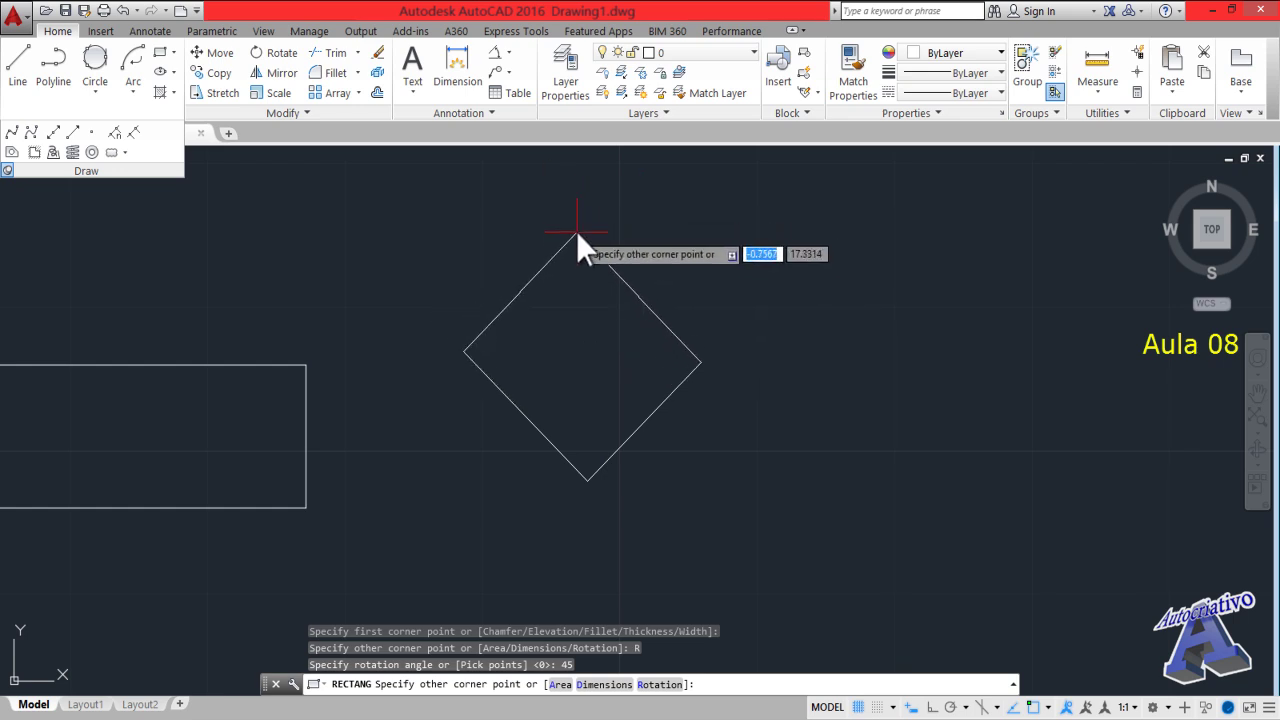
key("Escape")
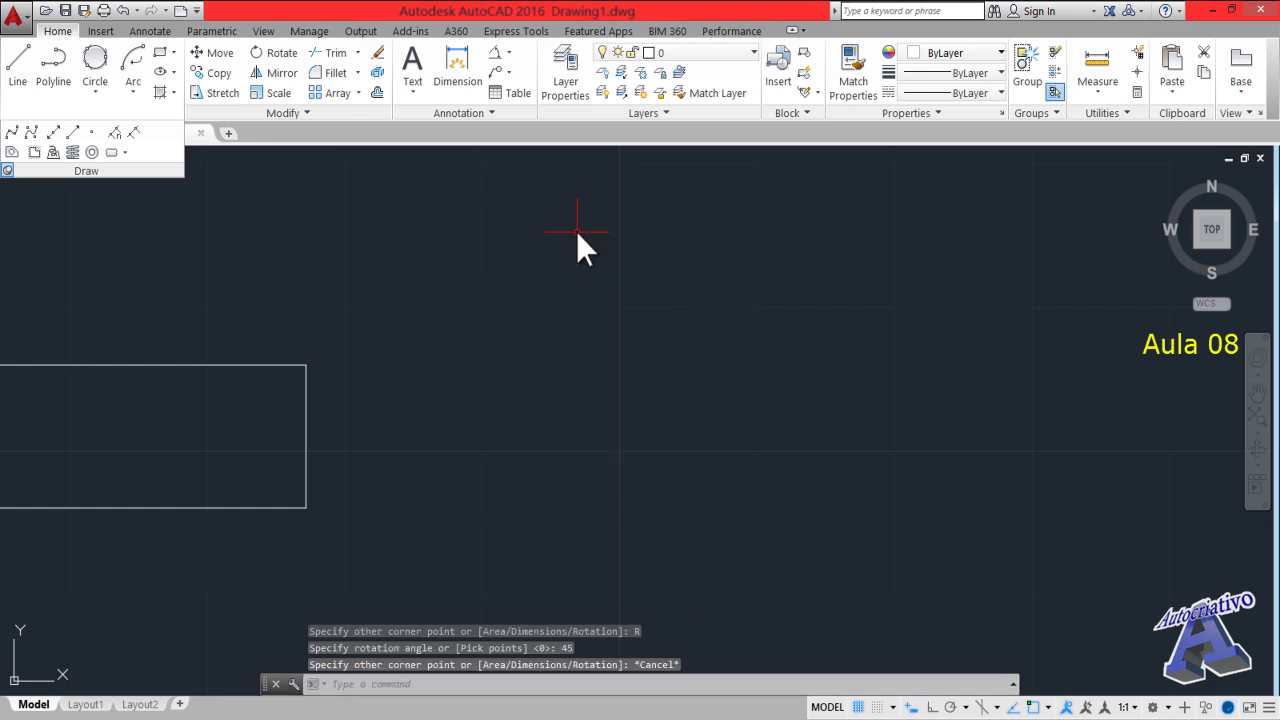
Draw a rectangle to the right of the long one with the Rotation option reset to 0, extending up and to the right
middle_click_drag(589, 351, 592, 323)
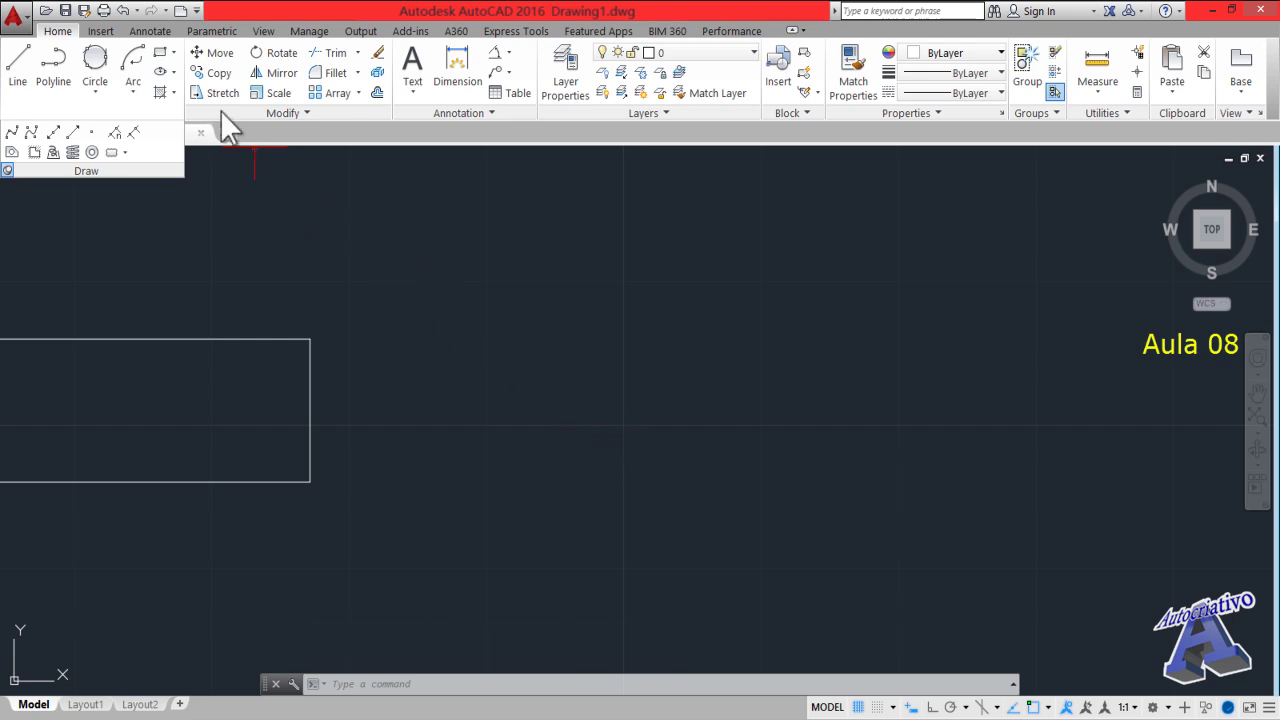
left_click(160, 52)
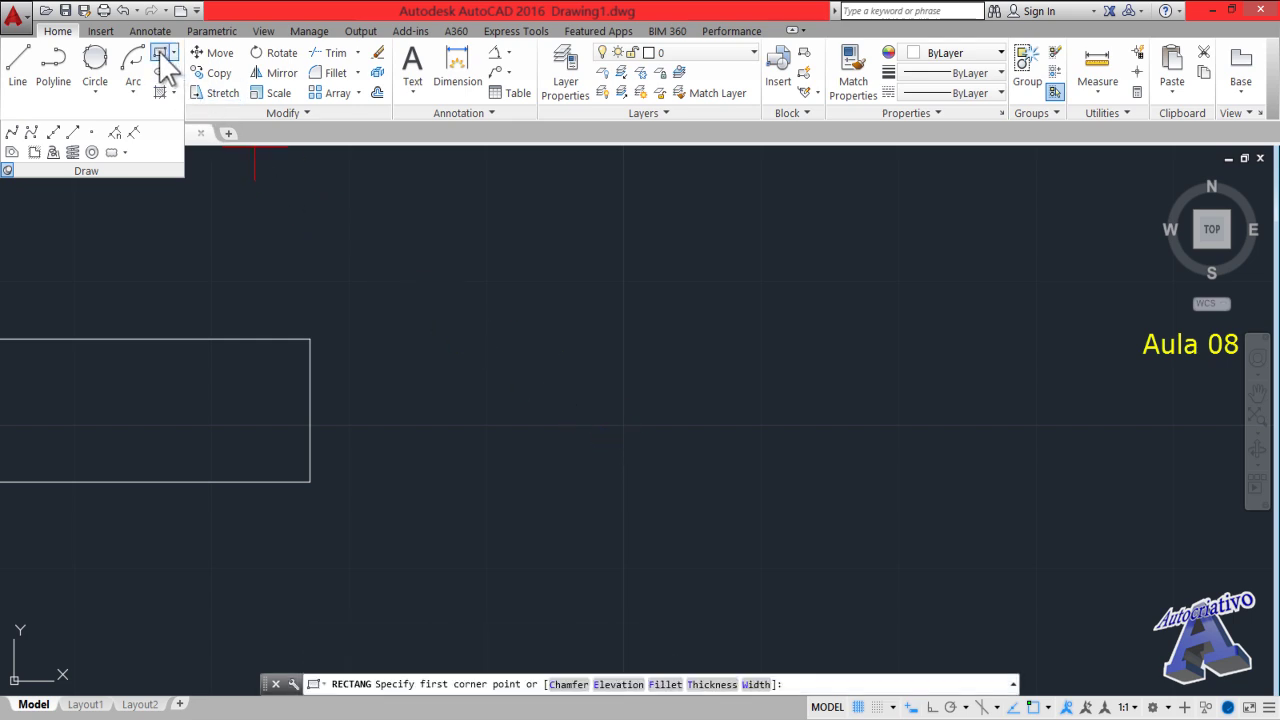
left_click(572, 449)
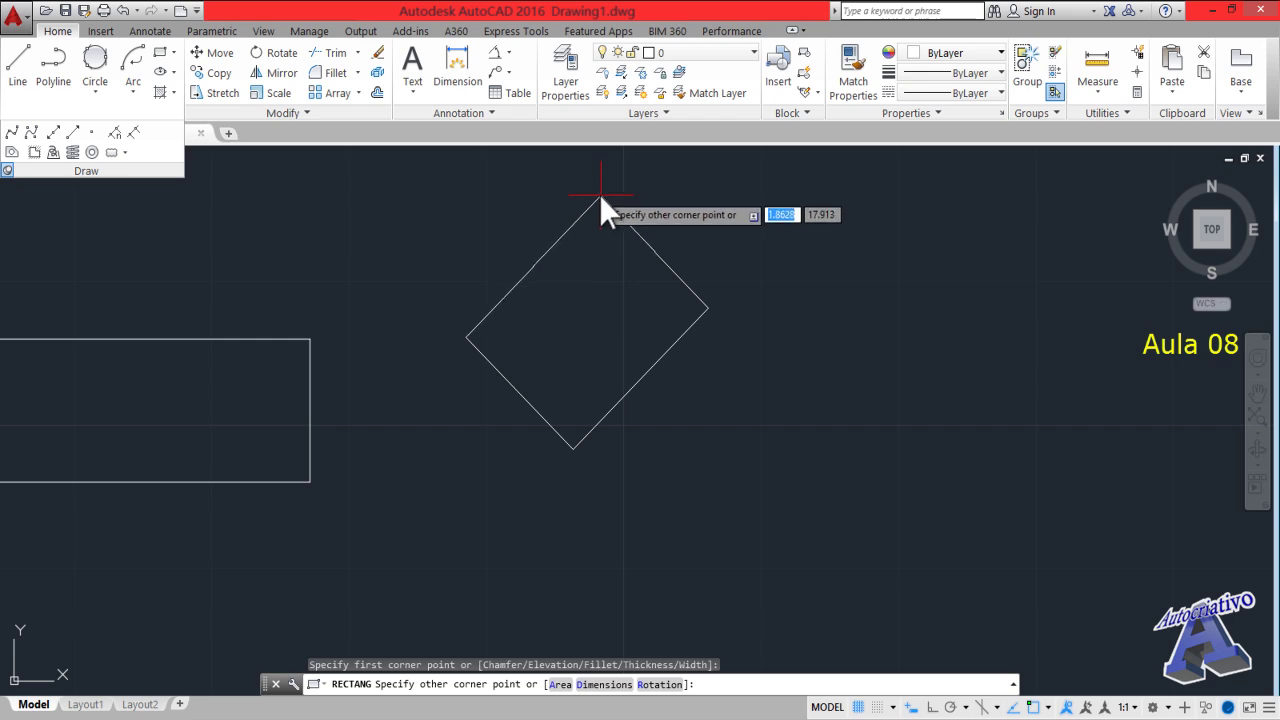
left_click(659, 685)
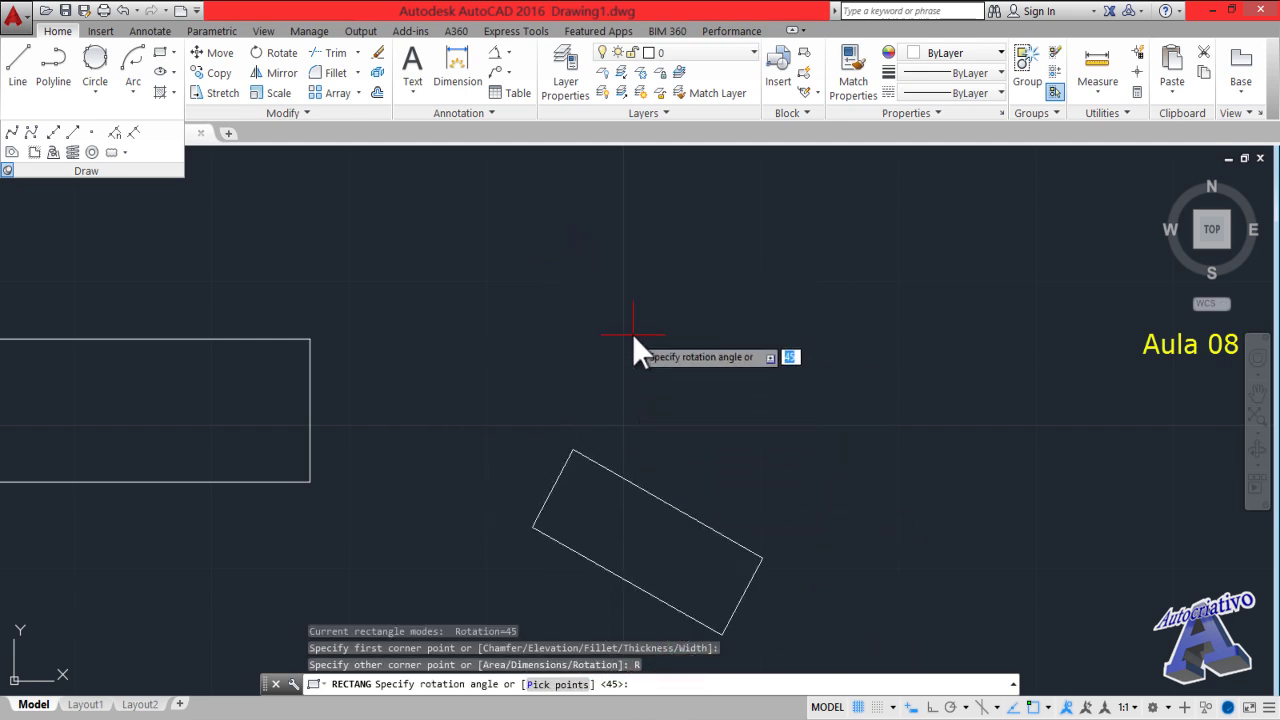
type("0")
key("Return")
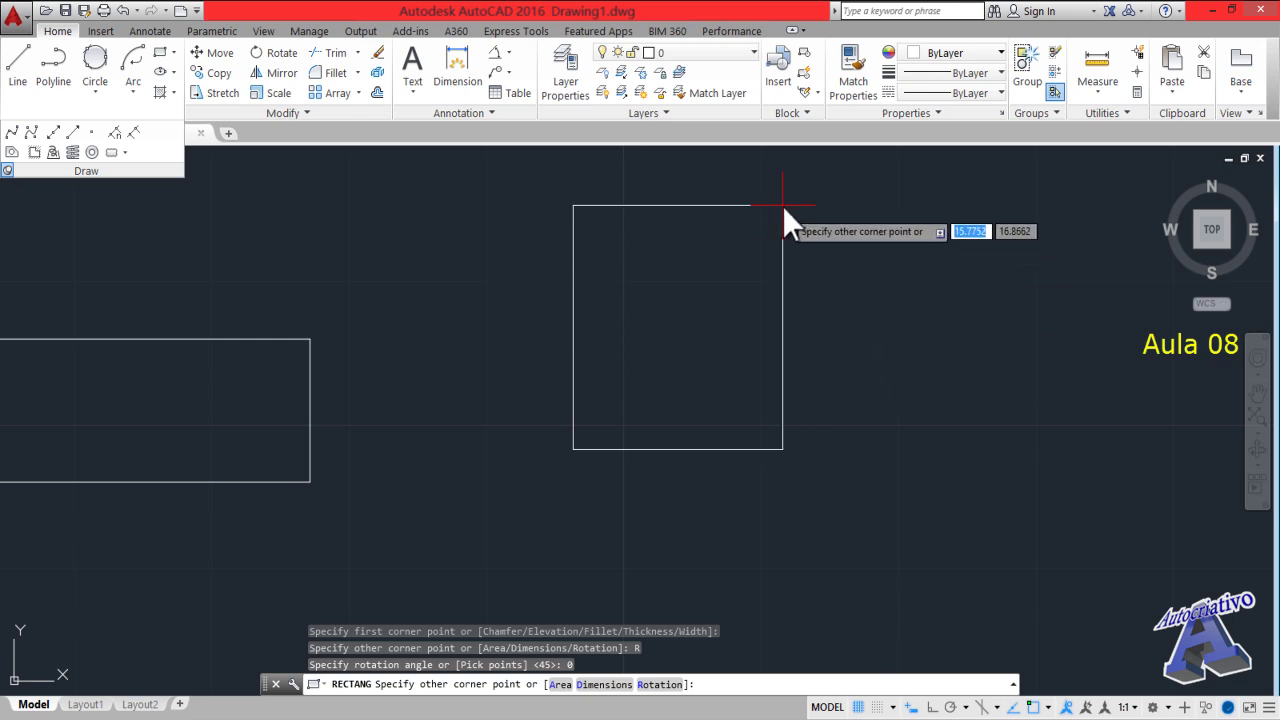
middle_click_drag(806, 262, 651, 363)
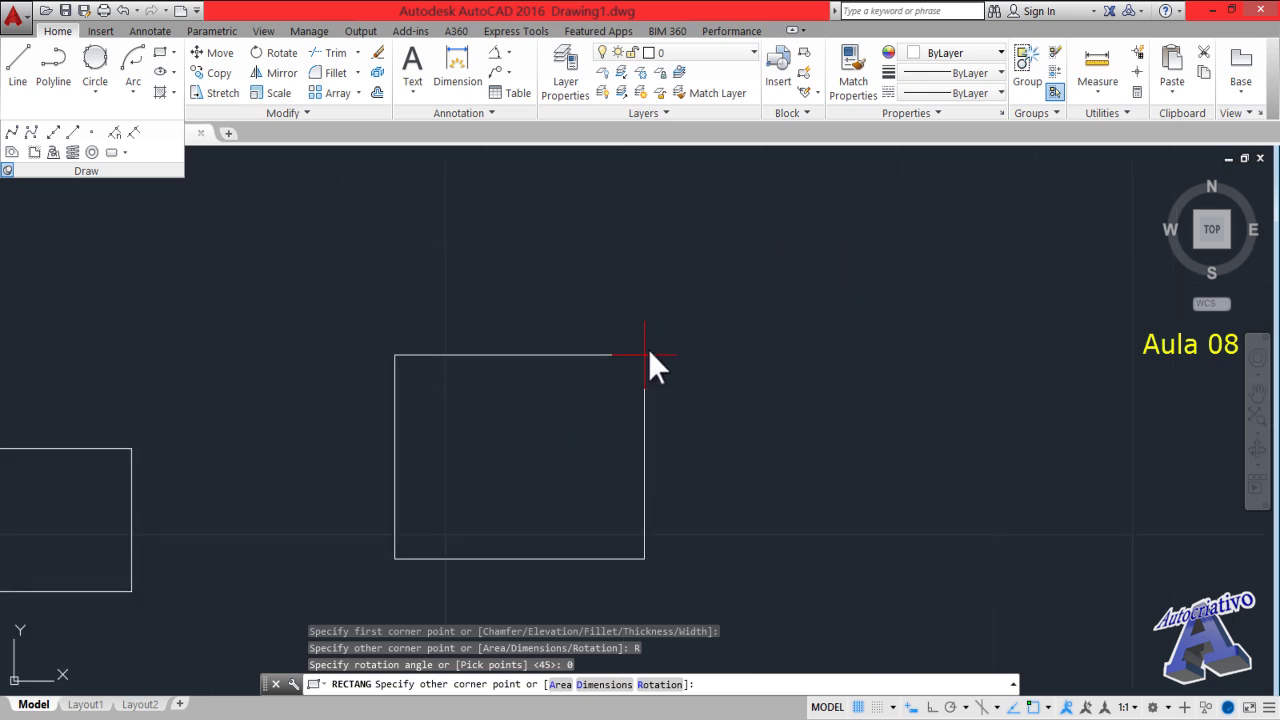
left_click(706, 269)
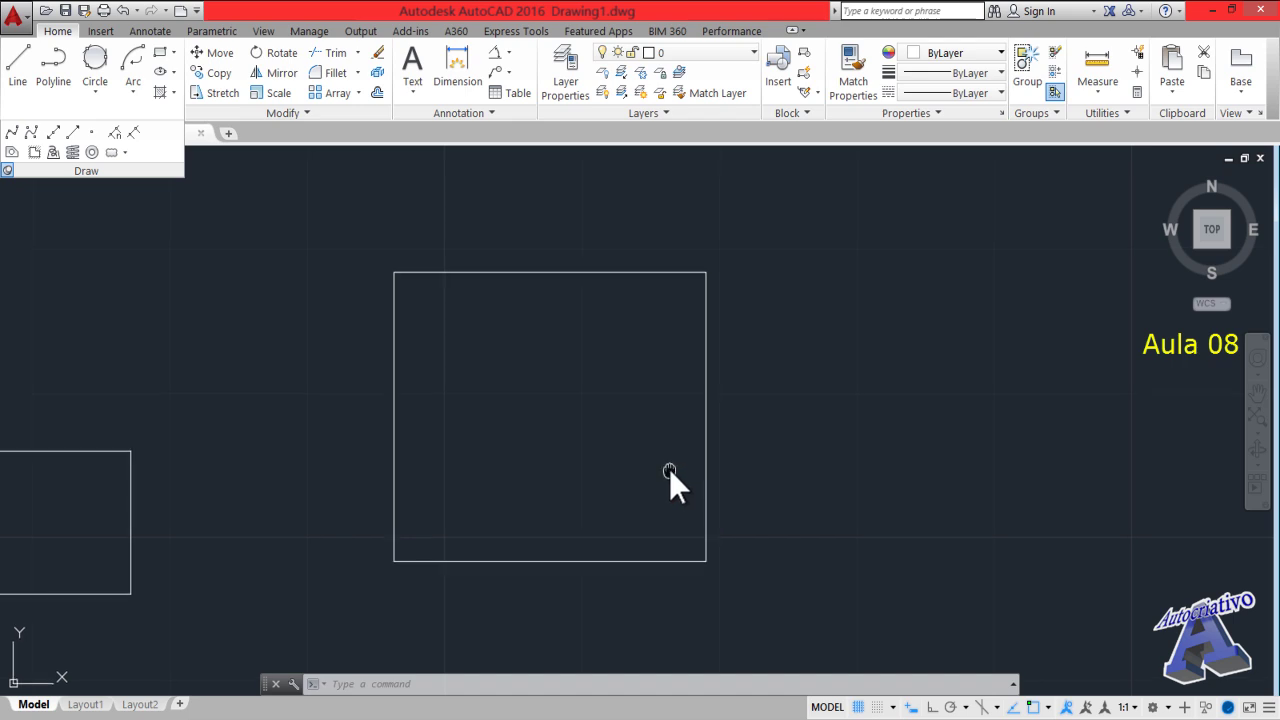
Draw an 8-sided polygon to the right of the last rectangle, inscribed in a circle of radius 10
middle_click_drag(670, 466, 548, 462)
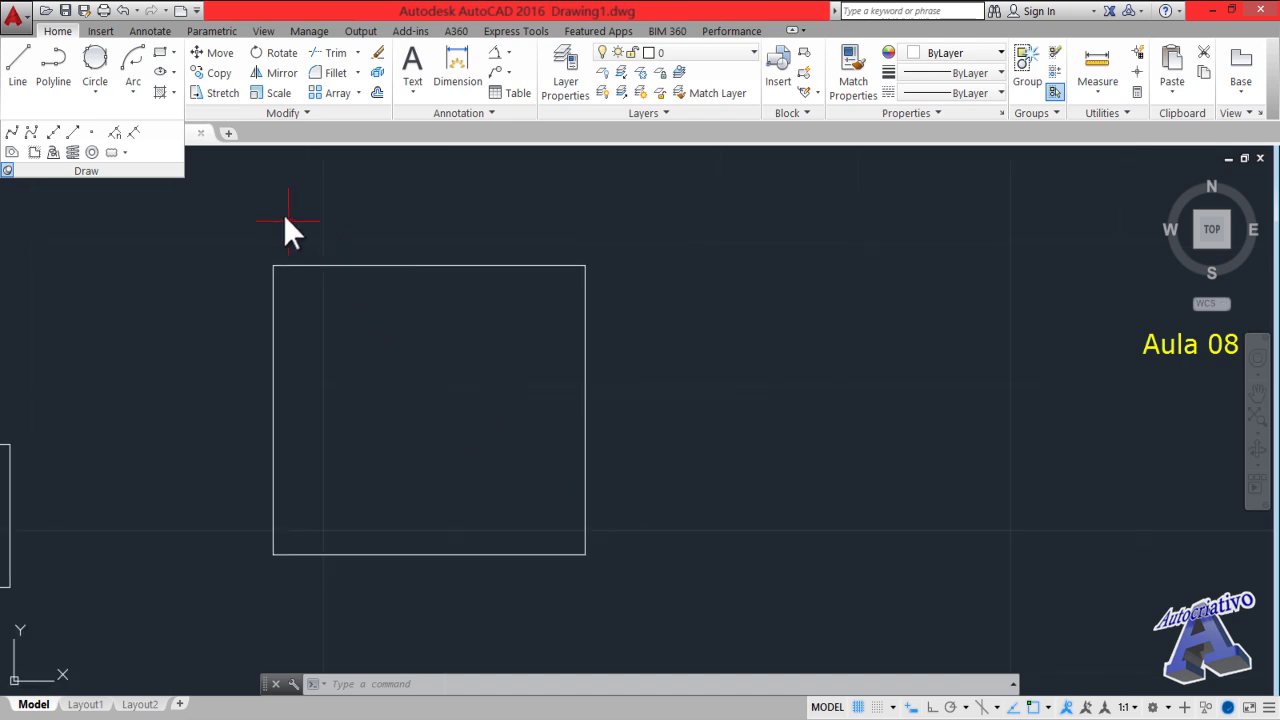
left_click(174, 52)
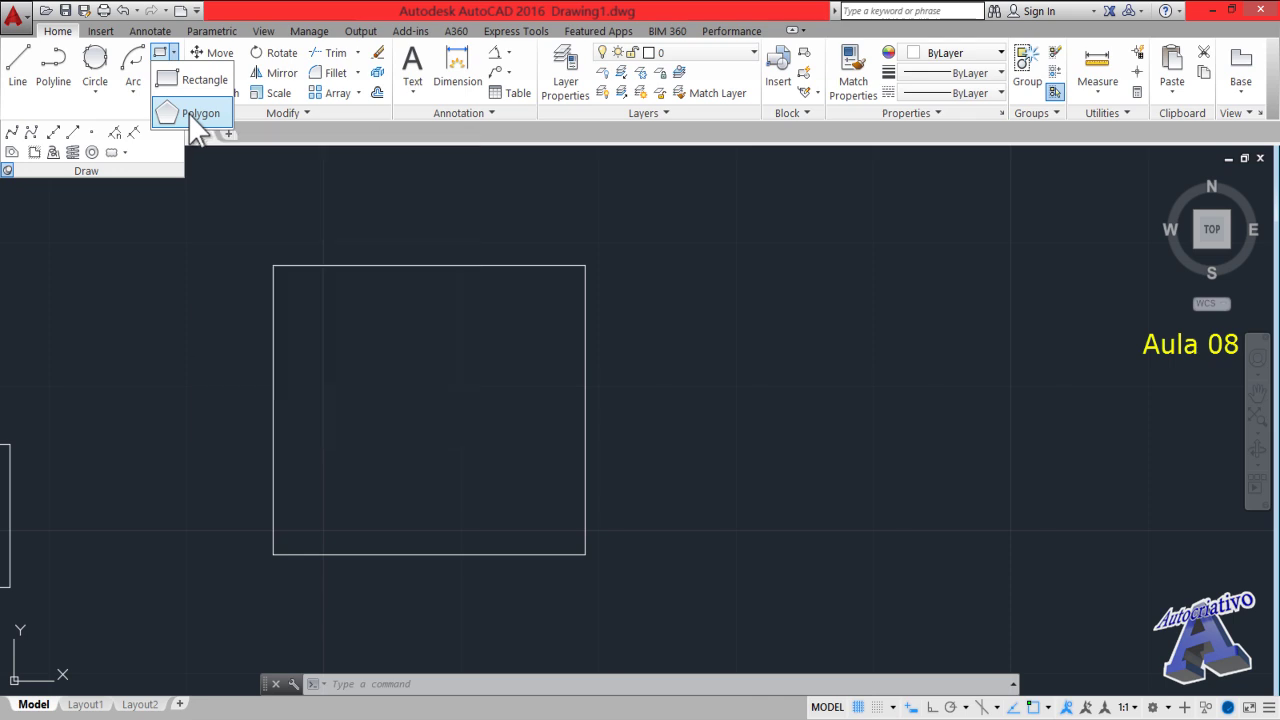
left_click(195, 115)
middle_click_drag(468, 400, 43, 414)
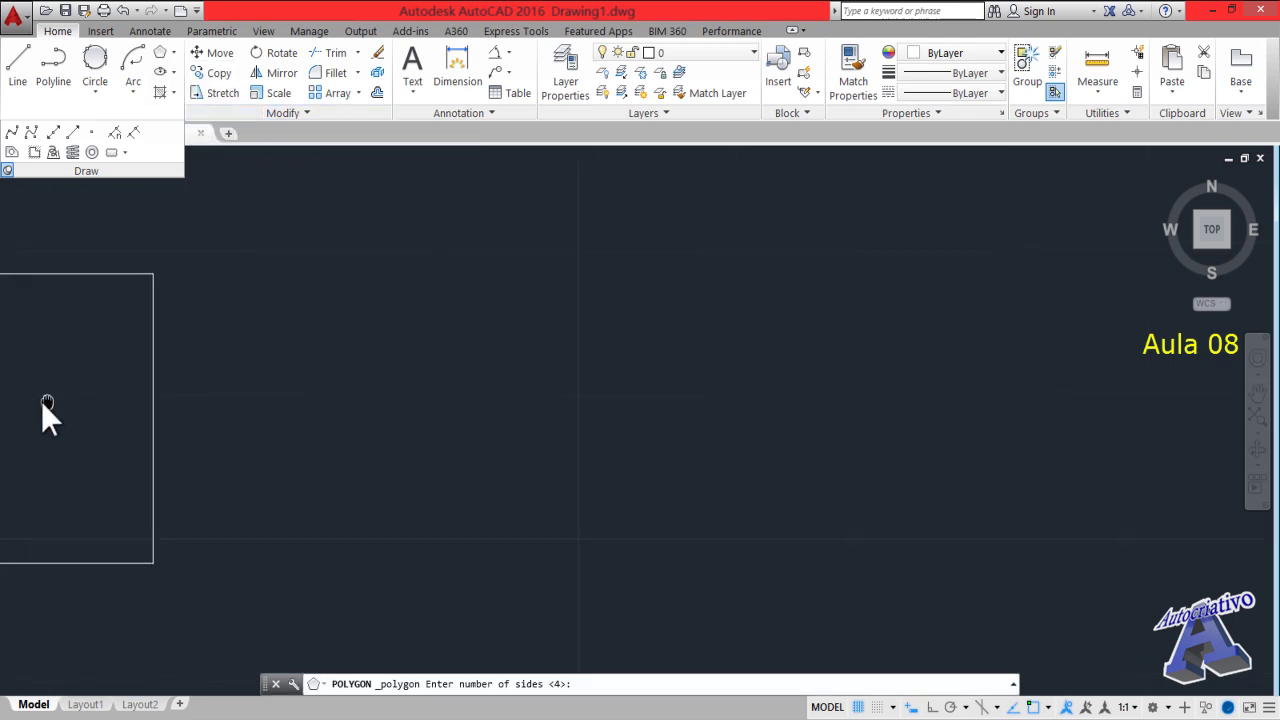
middle_click_drag(393, 432, 524, 454)
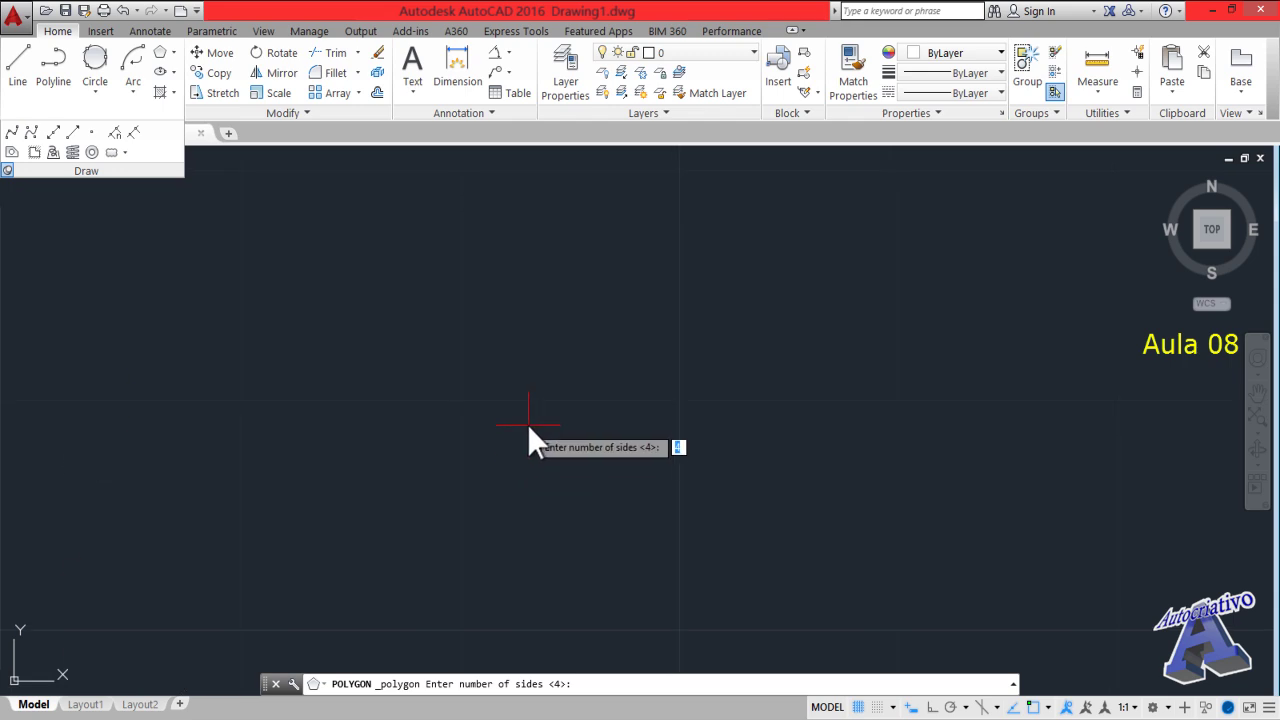
type("8")
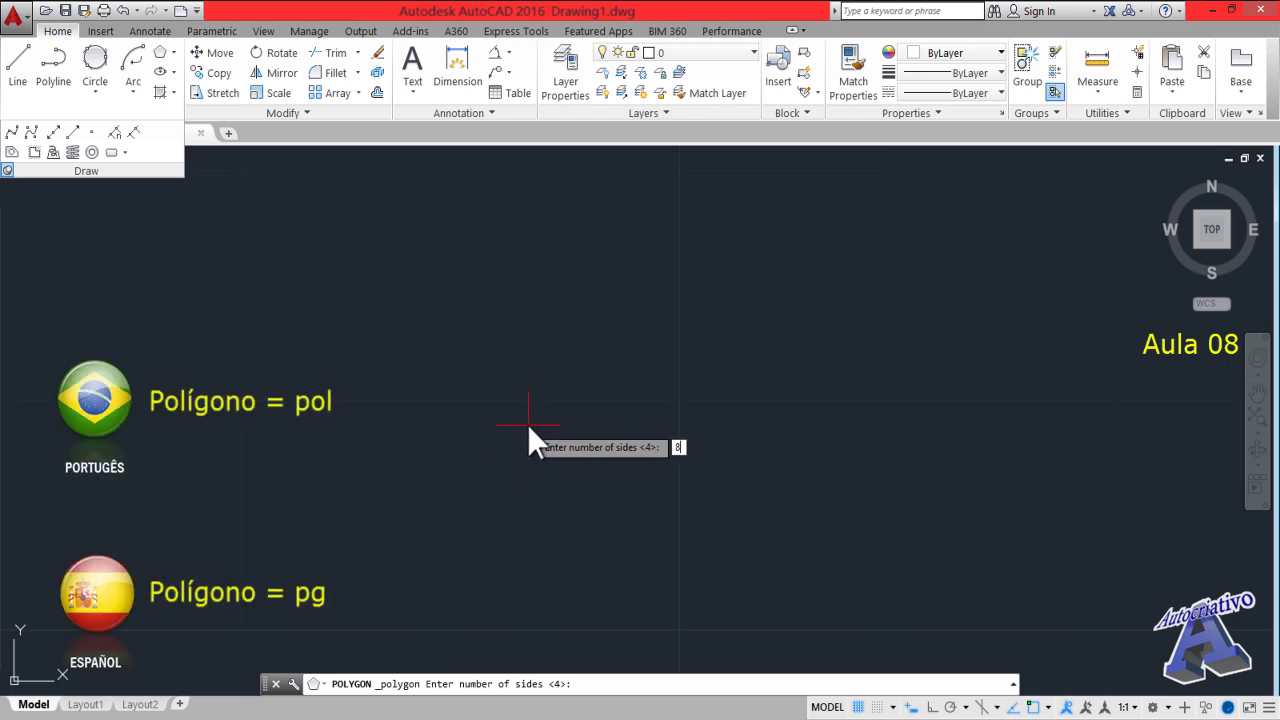
key("Return")
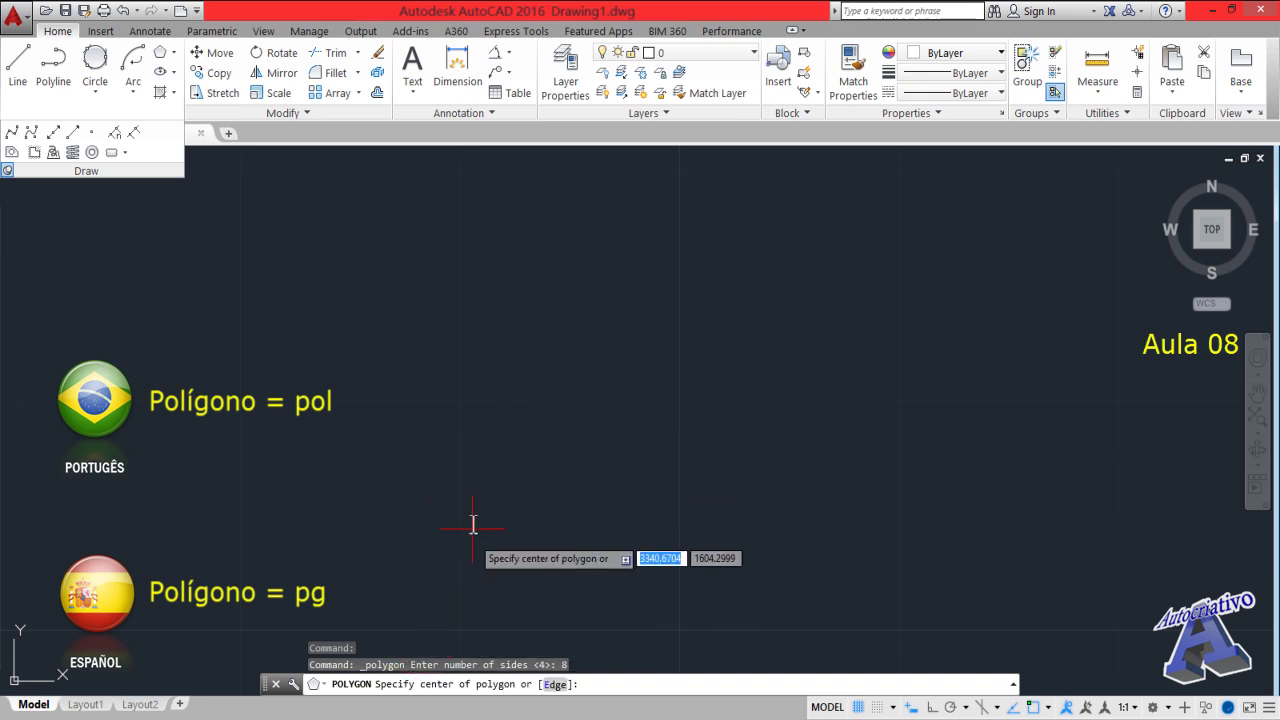
left_click(597, 410)
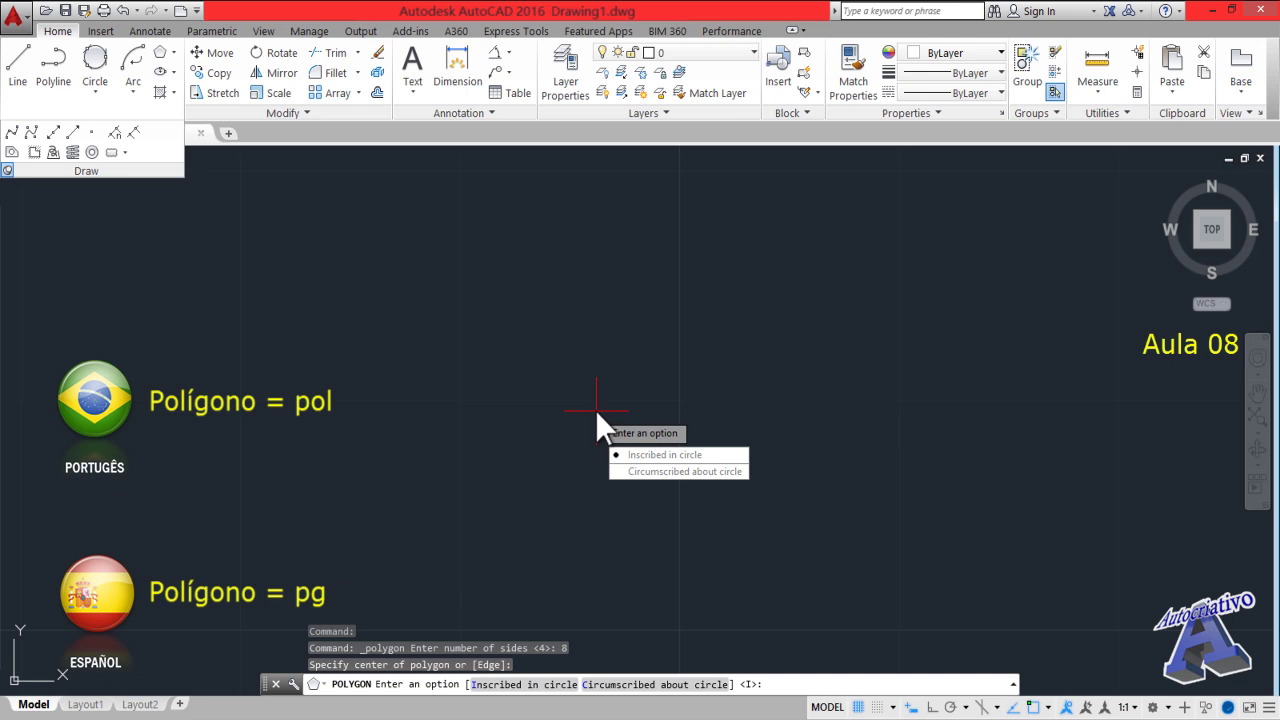
left_click(641, 457)
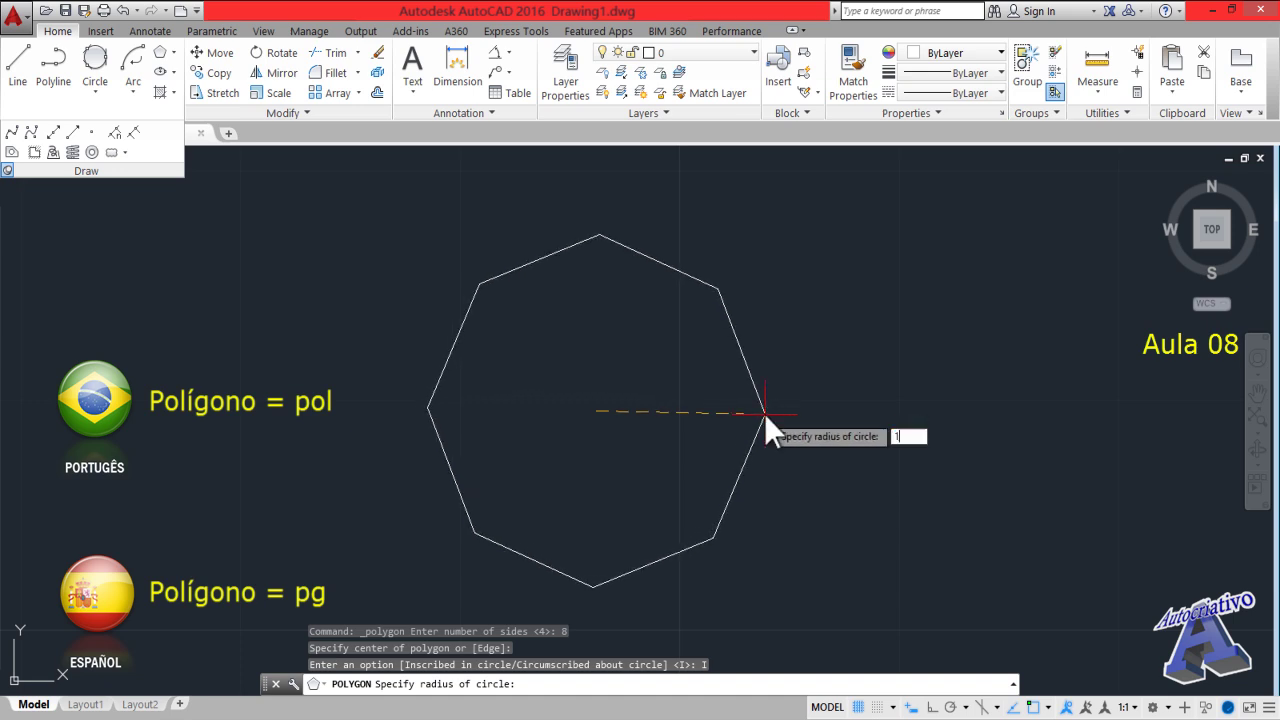
key("Return")
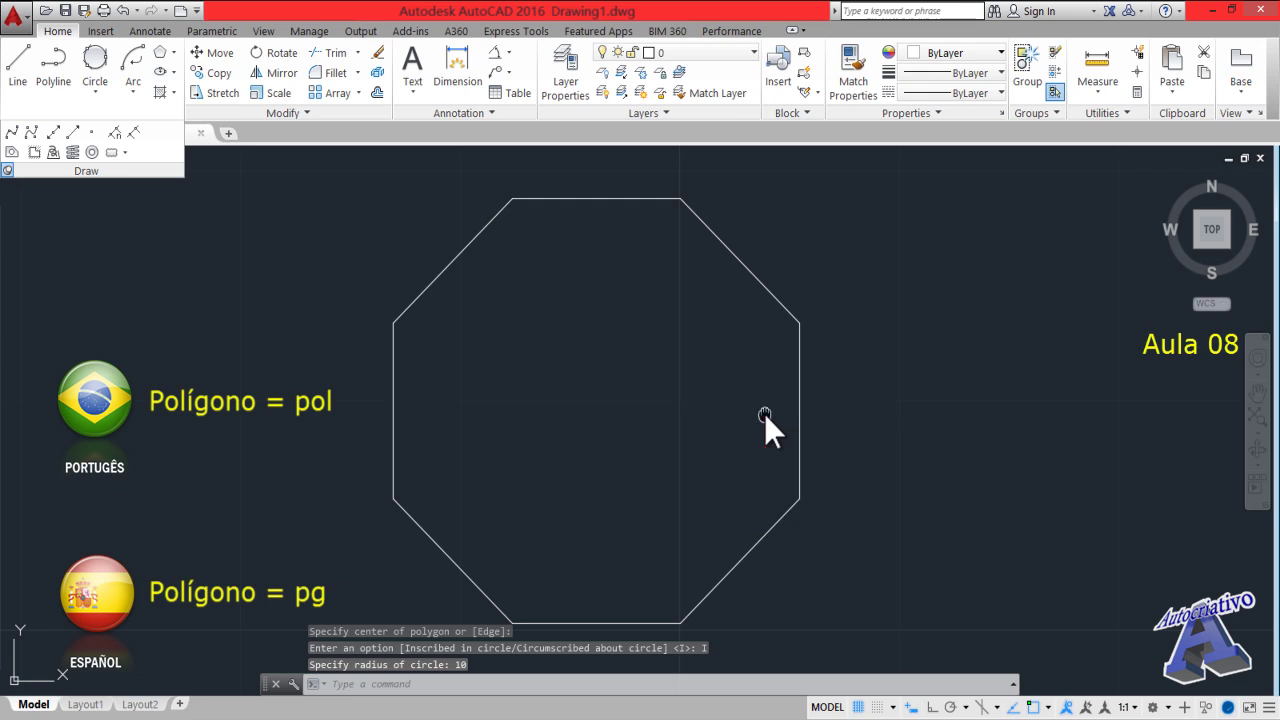
Draw a second 8-sided polygon to the right of the first, circumscribed about a circle of radius 10
mouse_move(764, 413)
middle_mouse_down()
mouse_move(518, 406)
mouse_move(515, 386)
middle_mouse_up()
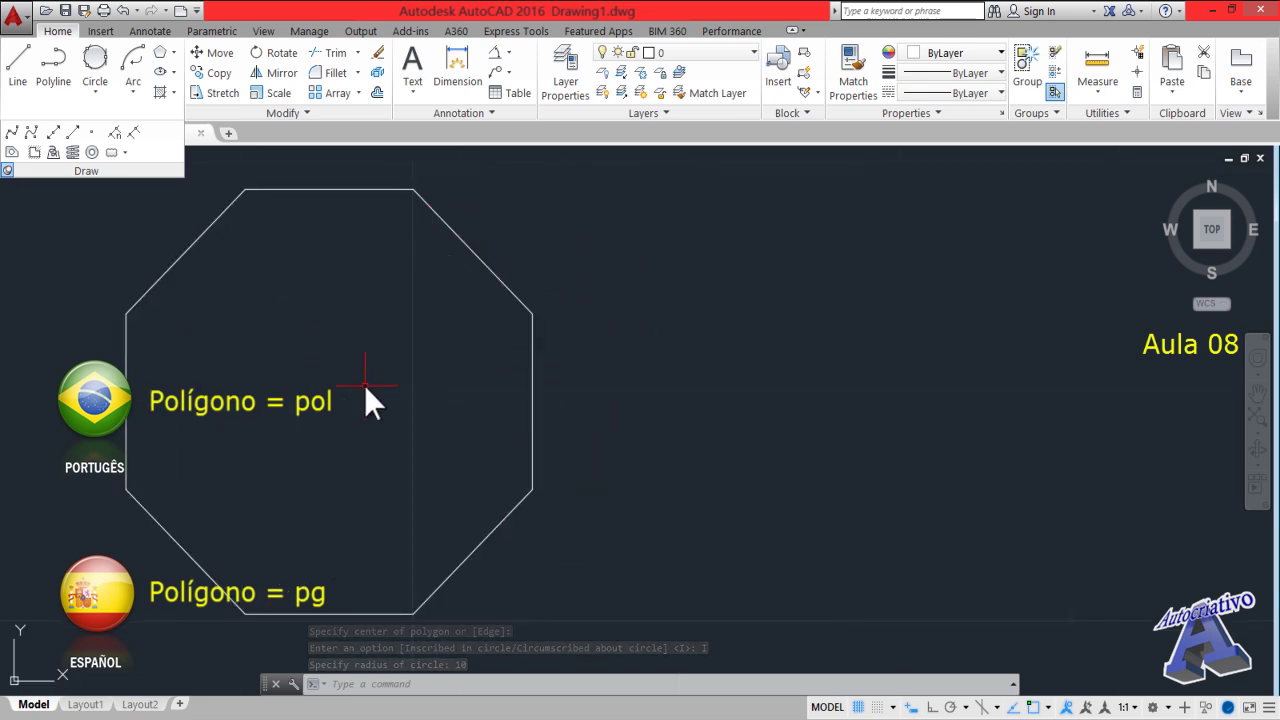
left_click(161, 60)
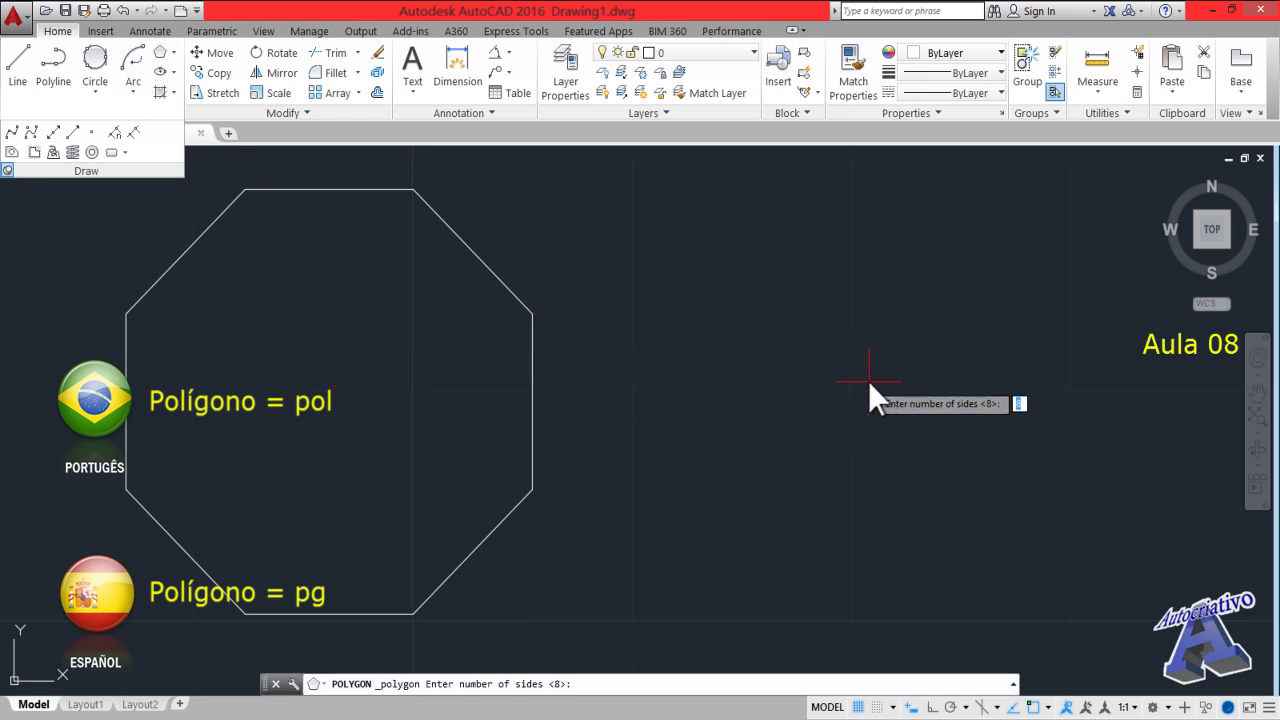
key("Return")
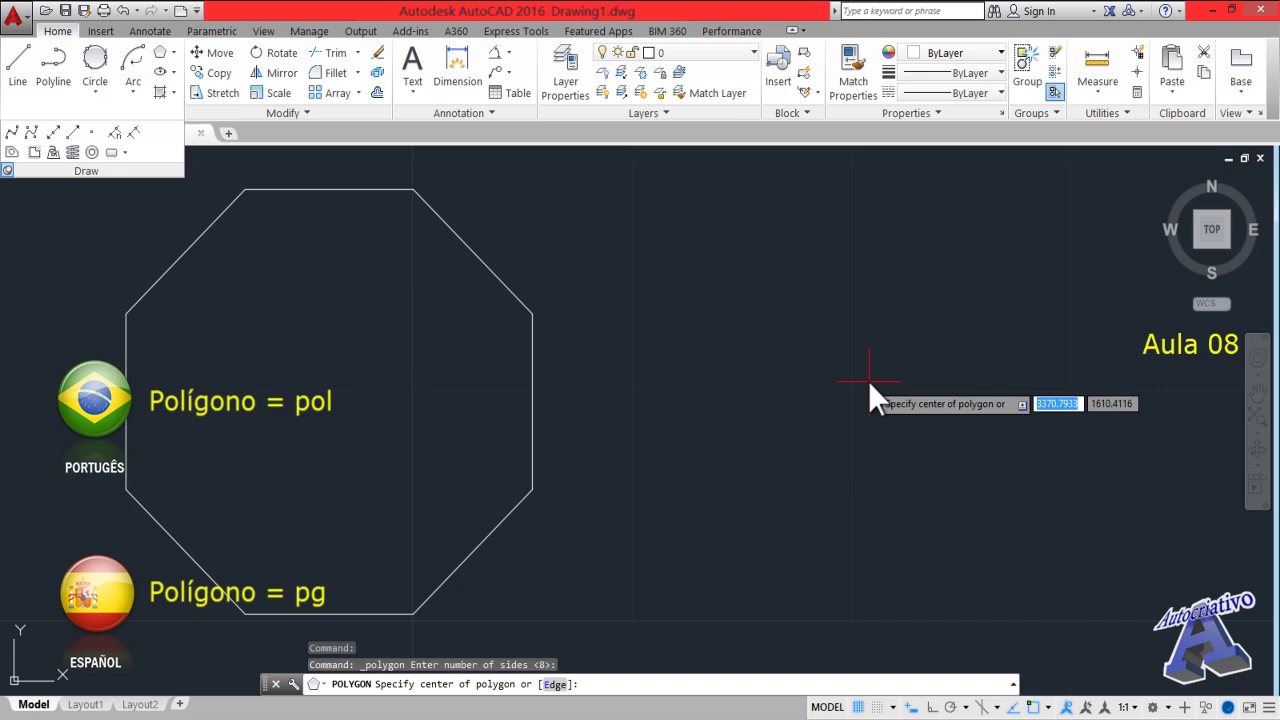
left_click(919, 384)
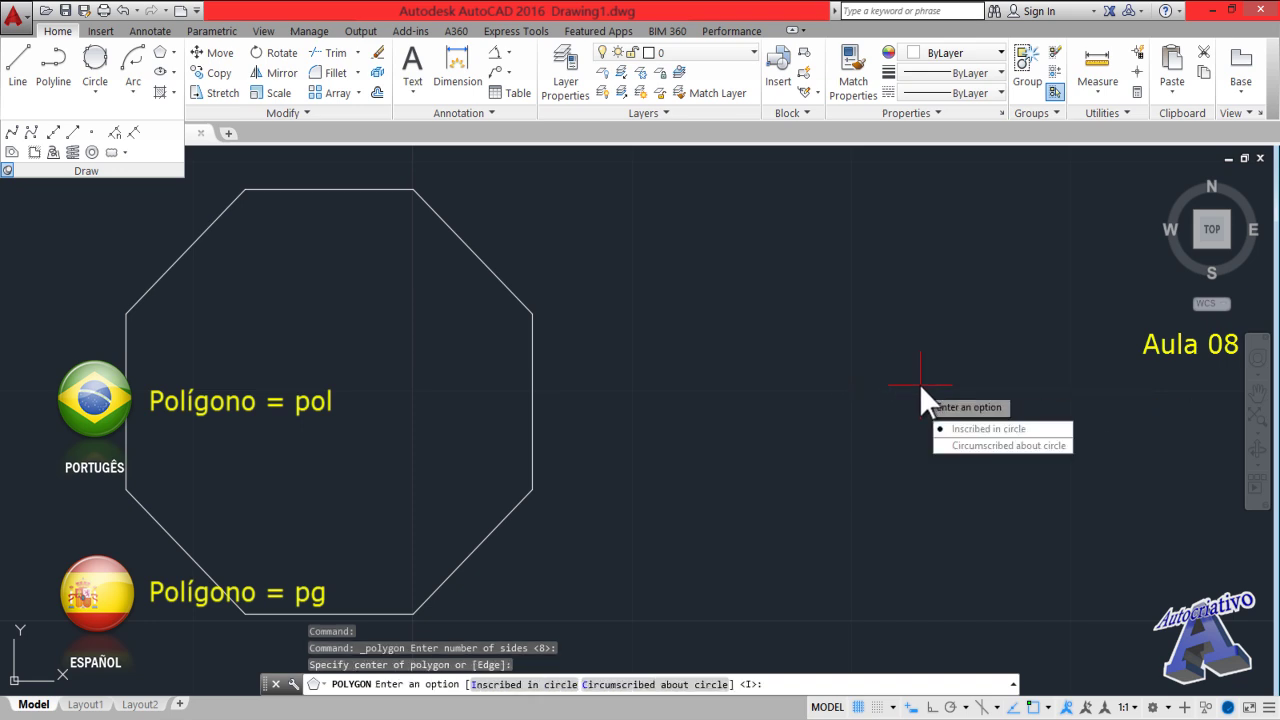
left_click(972, 444)
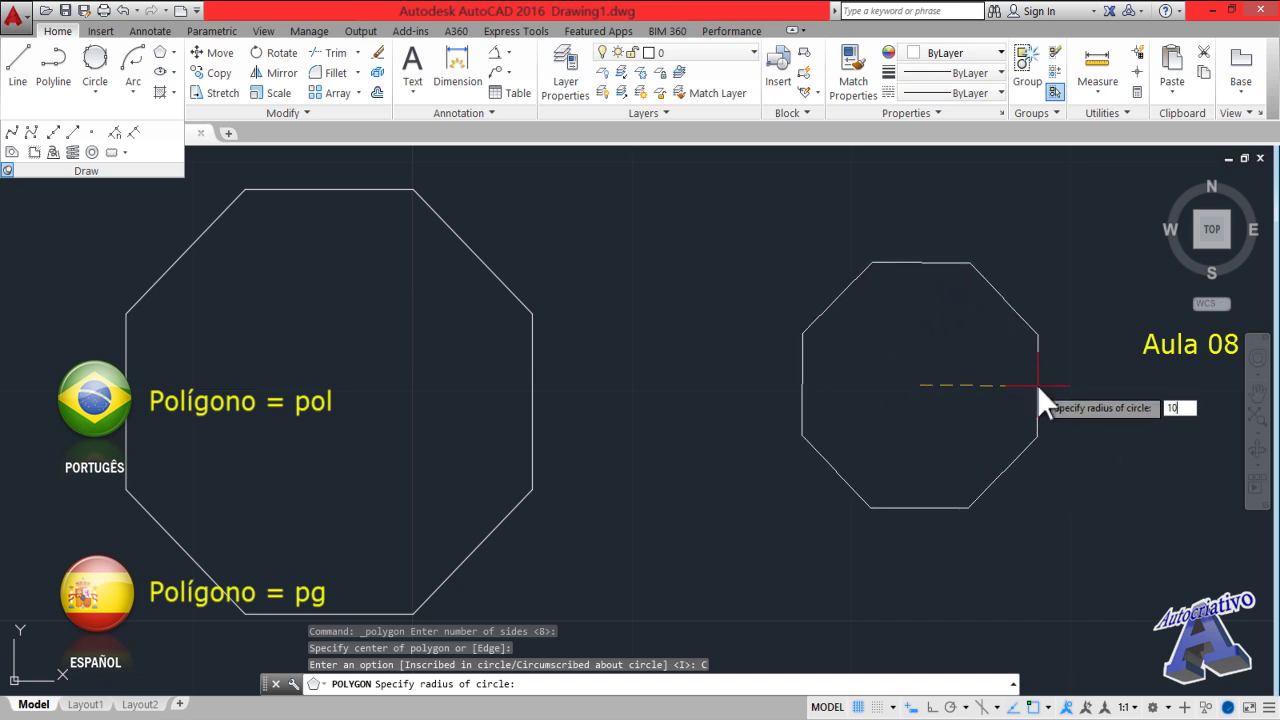
key("Return")
middle_click_drag(1011, 385, 950, 388)
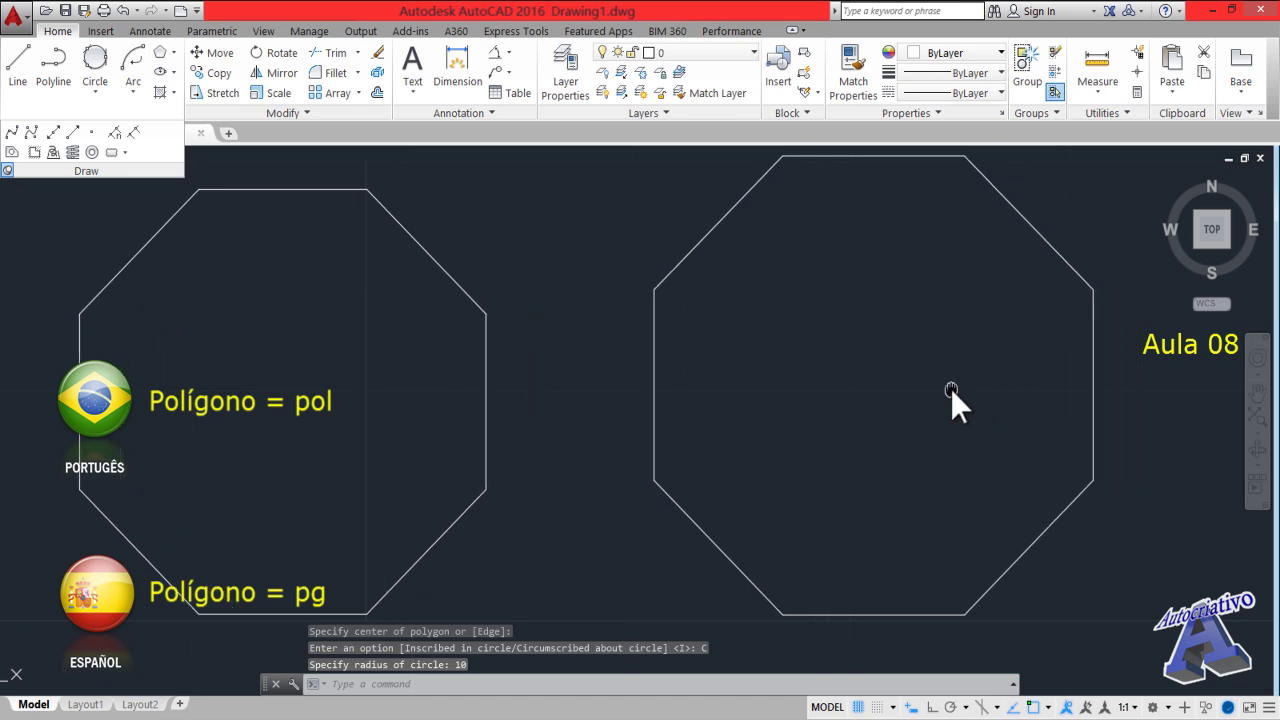
Preview a circle from the inscribed octagon's approximate centre out to its vertices, without placing it
scroll(886, 390, "down", 3)
middle_click_drag(827, 408, 774, 384)
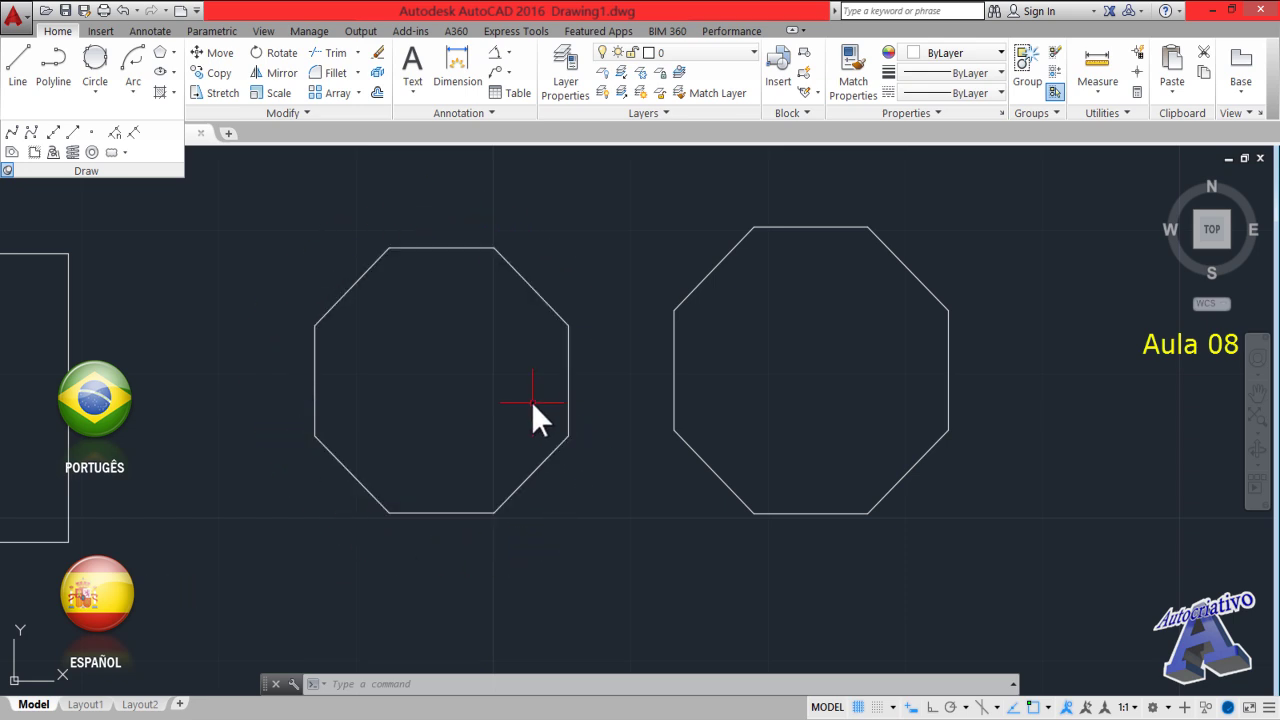
type("c")
key("Return")
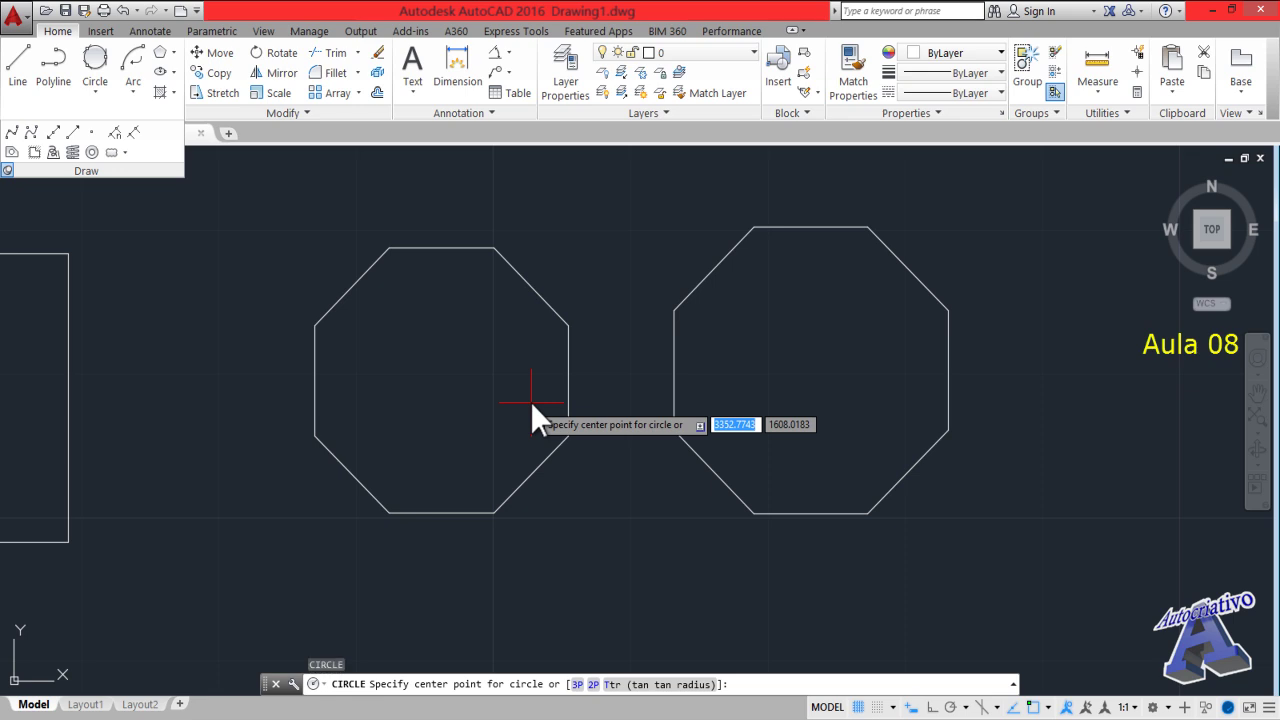
left_click(437, 378)
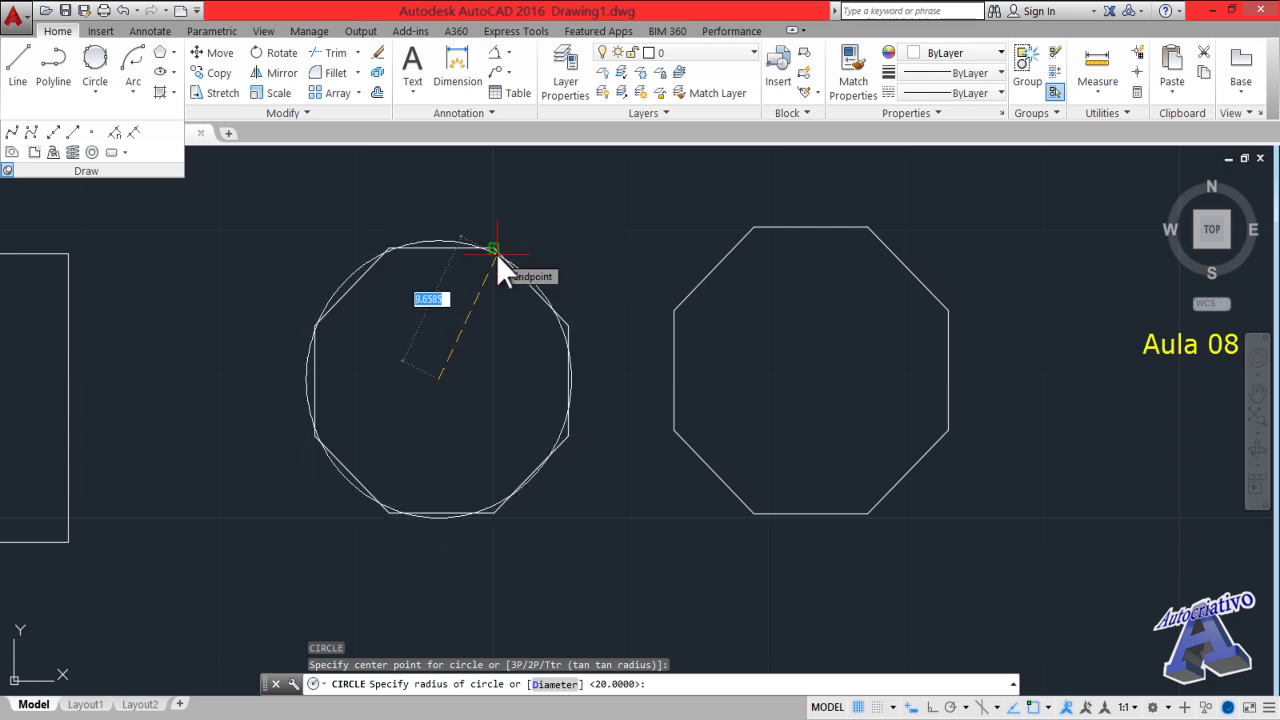
key("Escape")
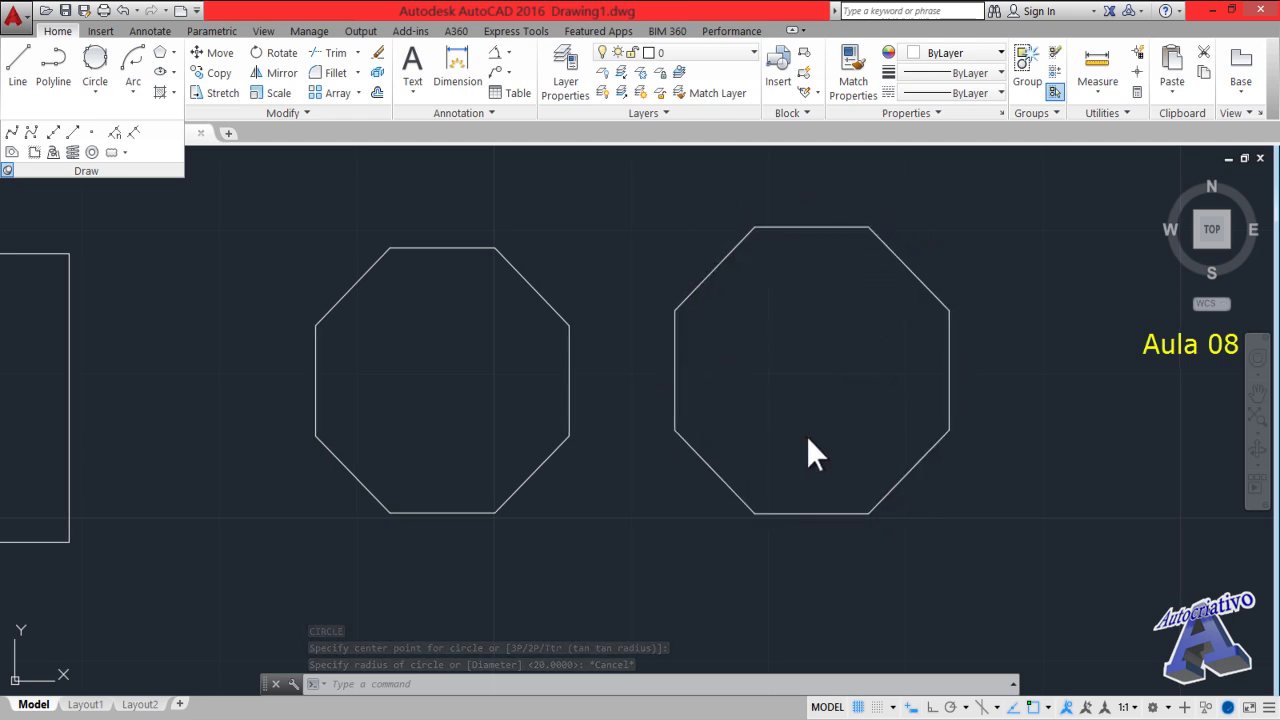
Draw a circle of radius 10 in the empty area to the right of the two octagons
middle_click_drag(806, 436, 85, 438)
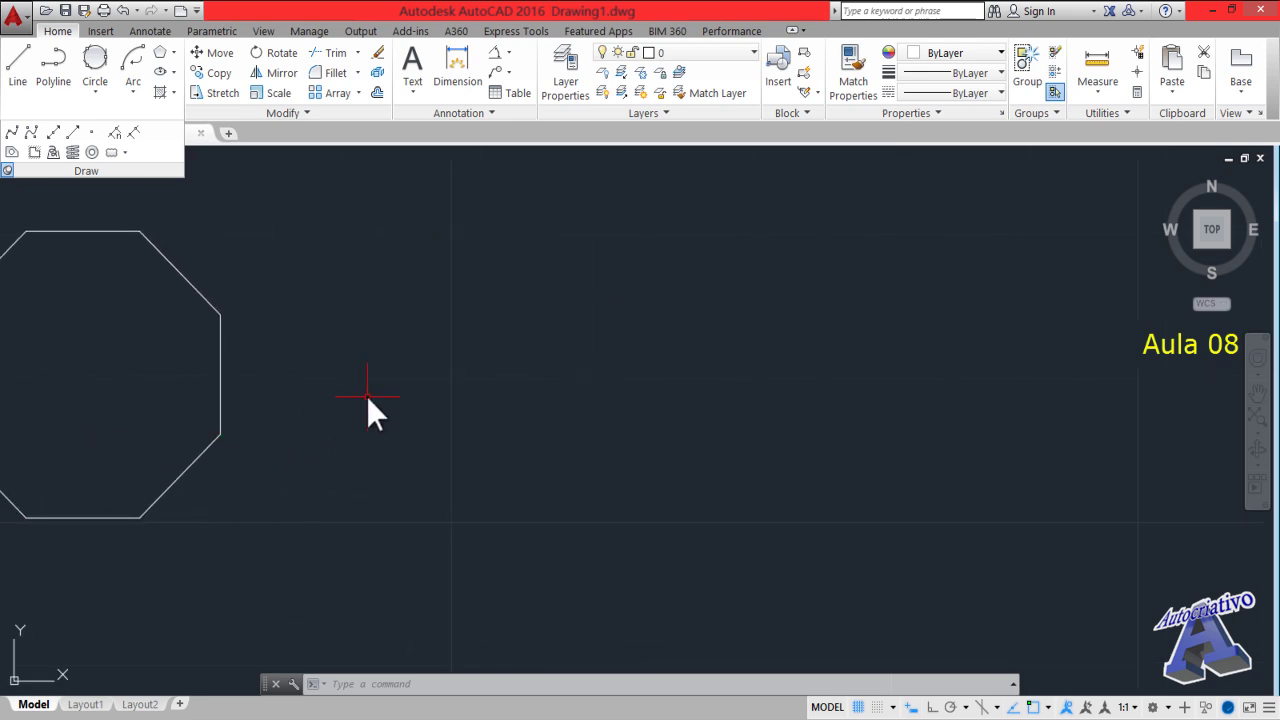
type("c")
key("Return")
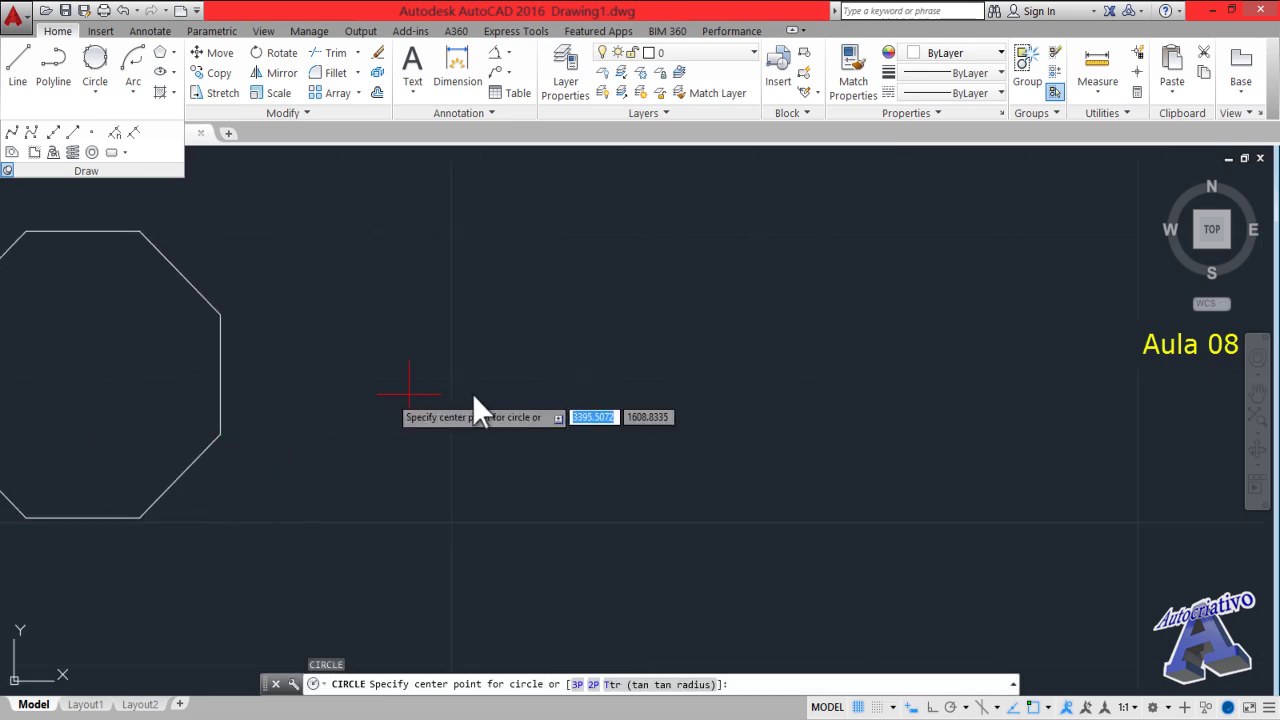
middle_click_drag(578, 378, 377, 403)
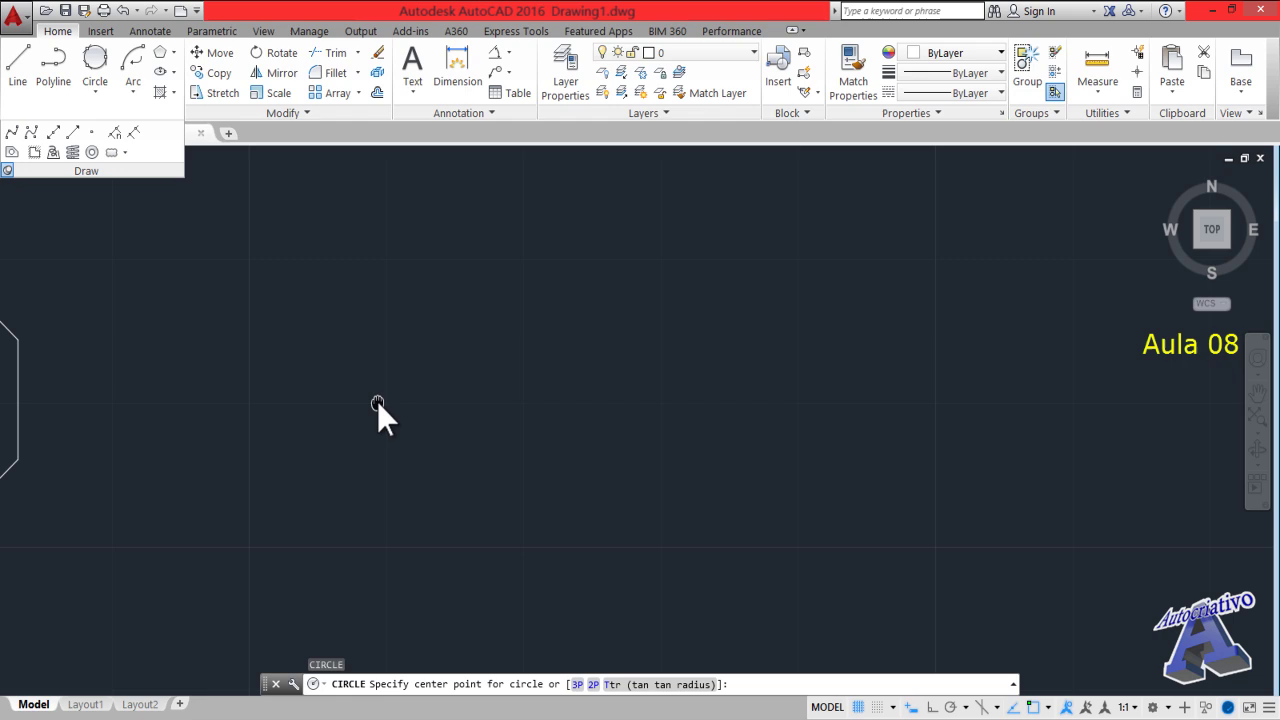
left_click(468, 389)
type("10")
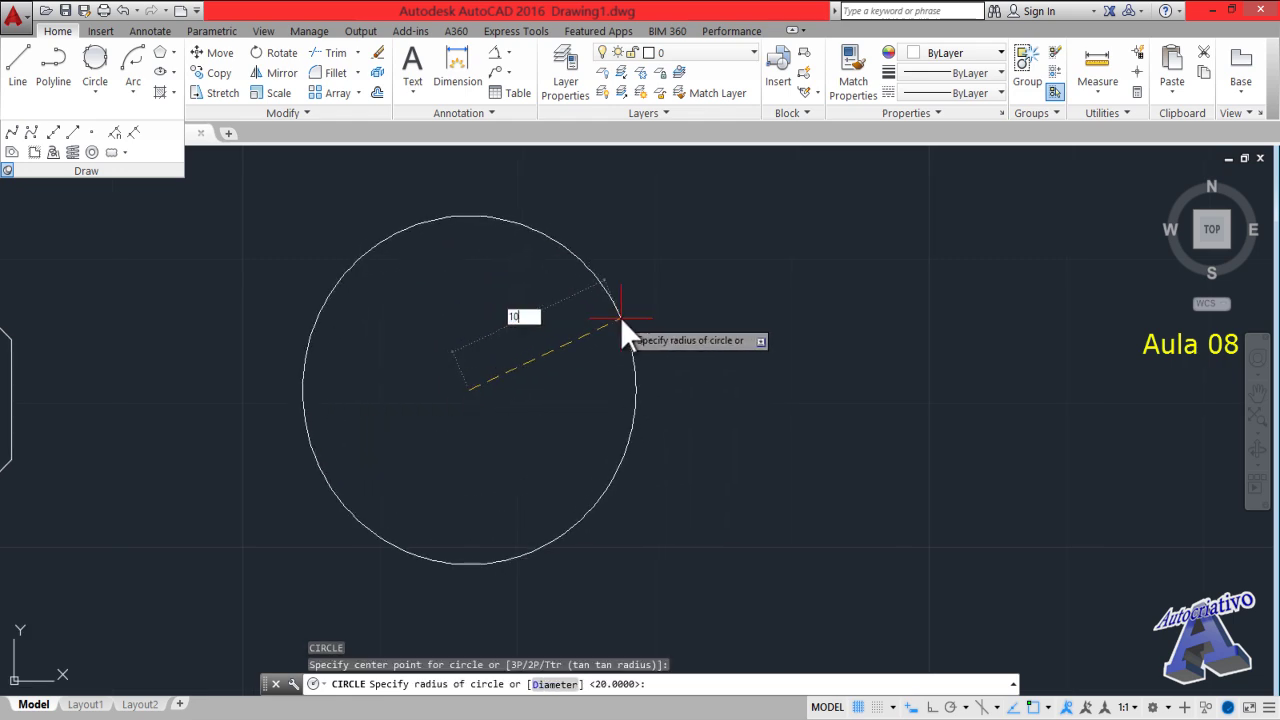
key("Return")
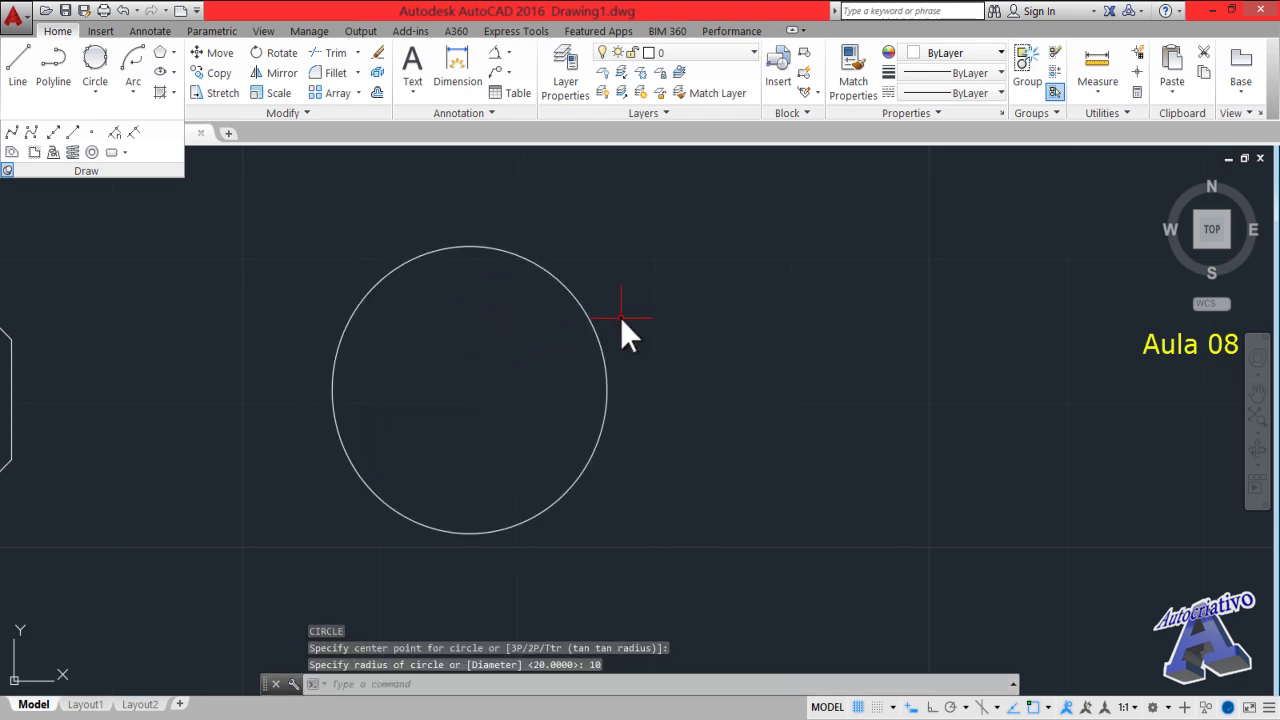
Copy the circle horizontally to its right, using its right quadrant as base point and leaving a gap between the two
left_click(636, 429)
left_click(574, 423)
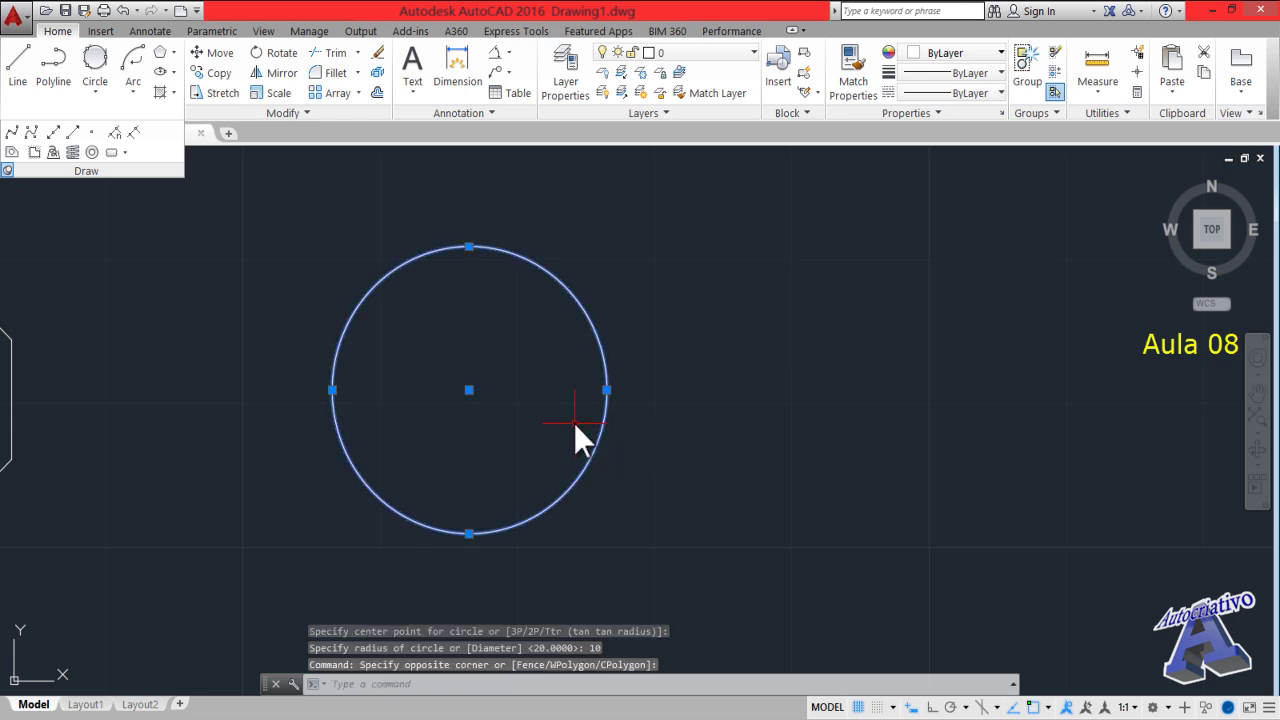
type("cp")
key("Return")
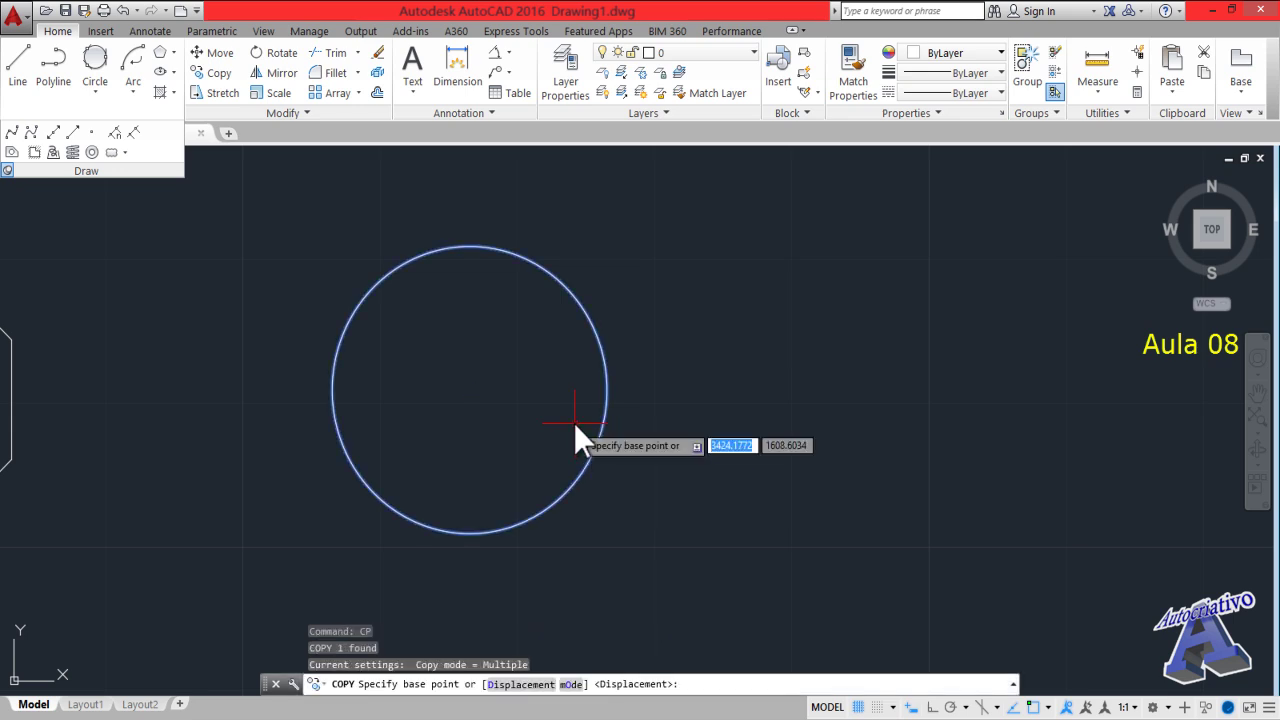
left_click(604, 390)
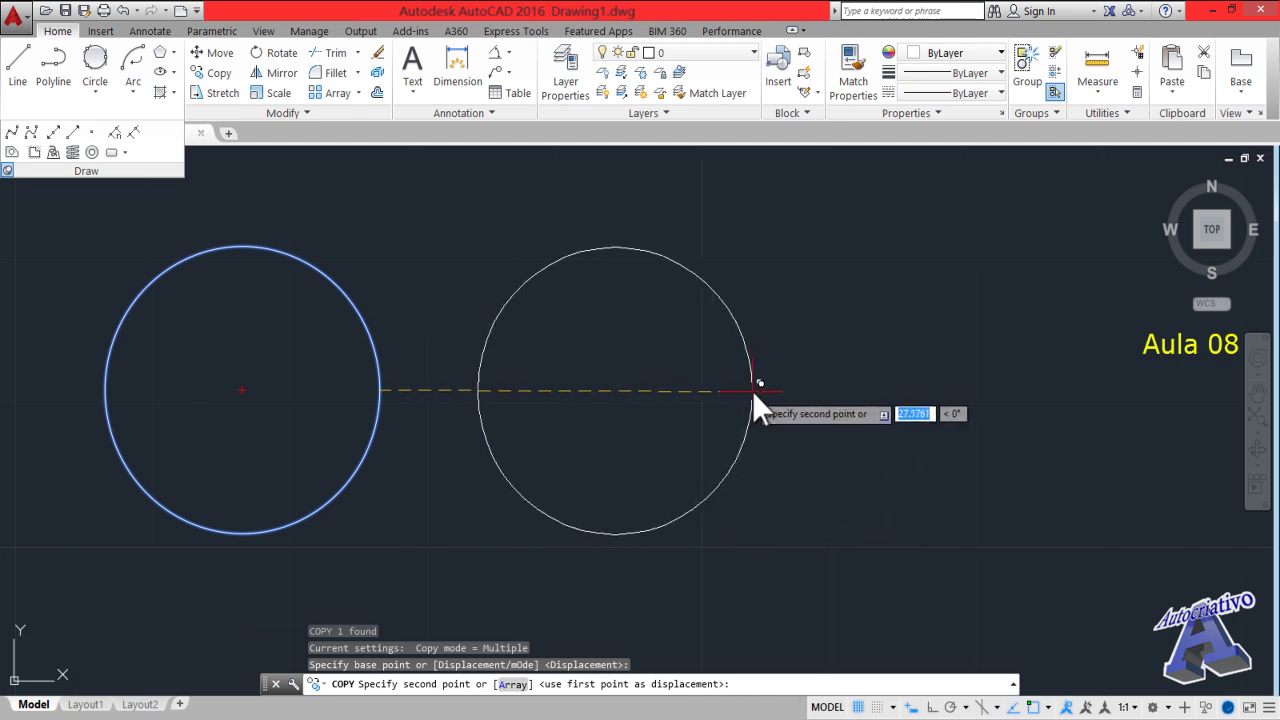
left_click(806, 388)
key("Escape")
Draw an 8-sided polygon centred on the first circle, inscribed in a circle of radius 10
mouse_move(680, 415)
middle_mouse_down()
mouse_move(840, 410)
mouse_move(851, 440)
middle_mouse_up()
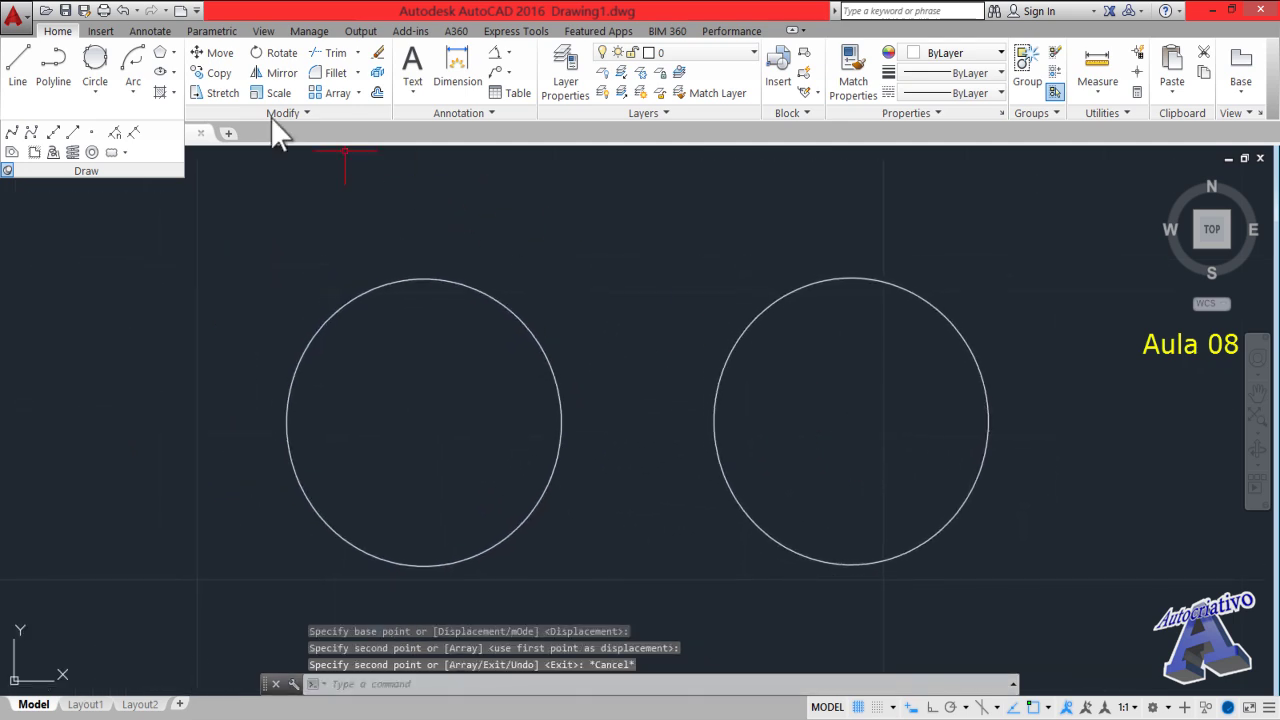
left_click(158, 55)
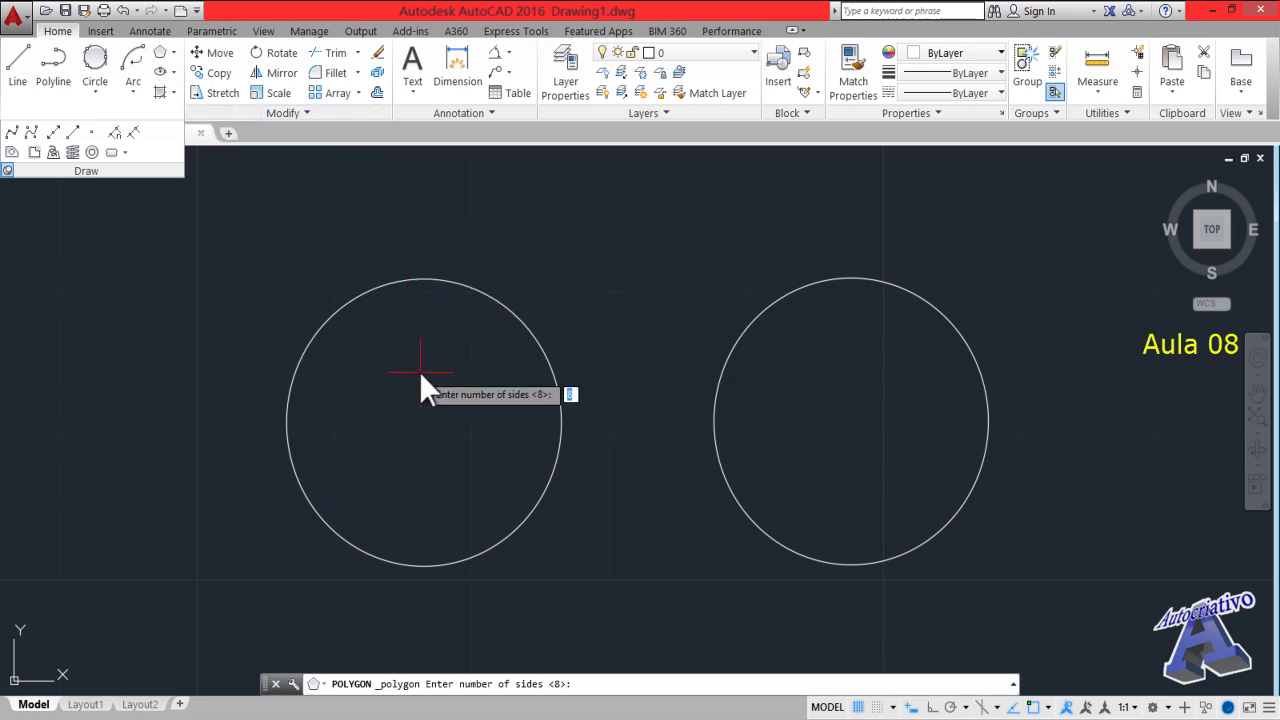
key("Return")
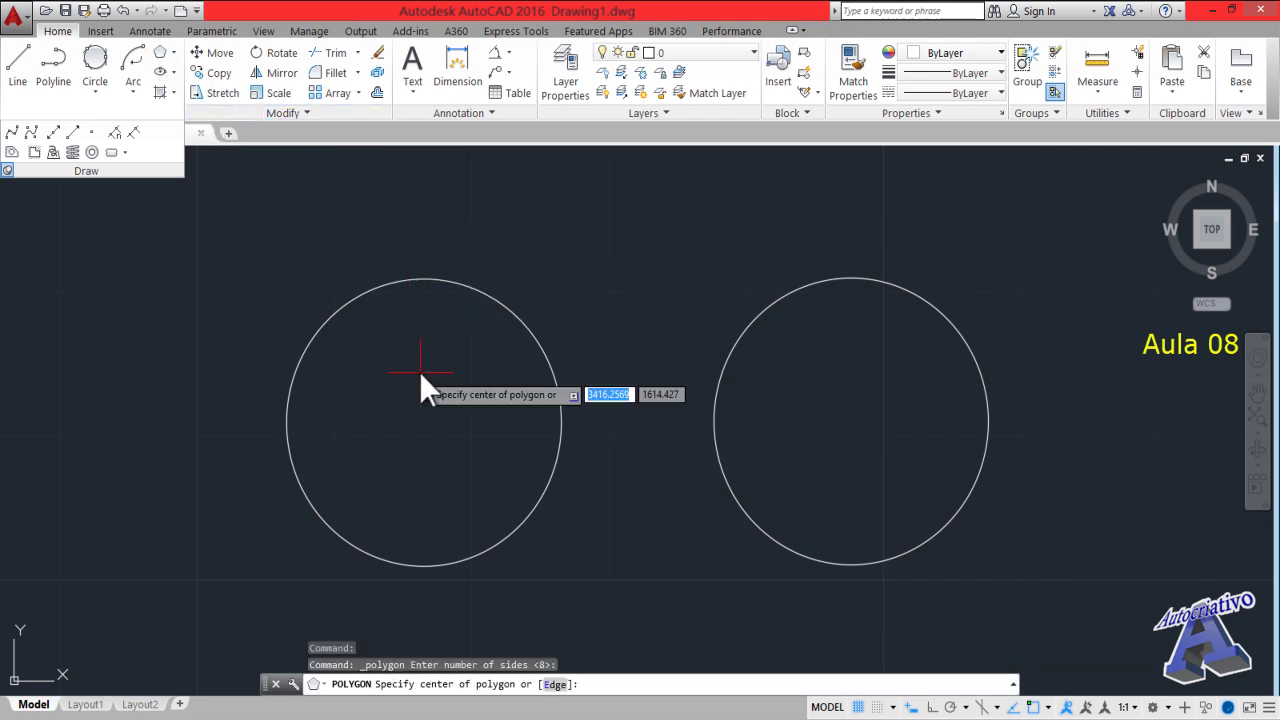
left_click(422, 426)
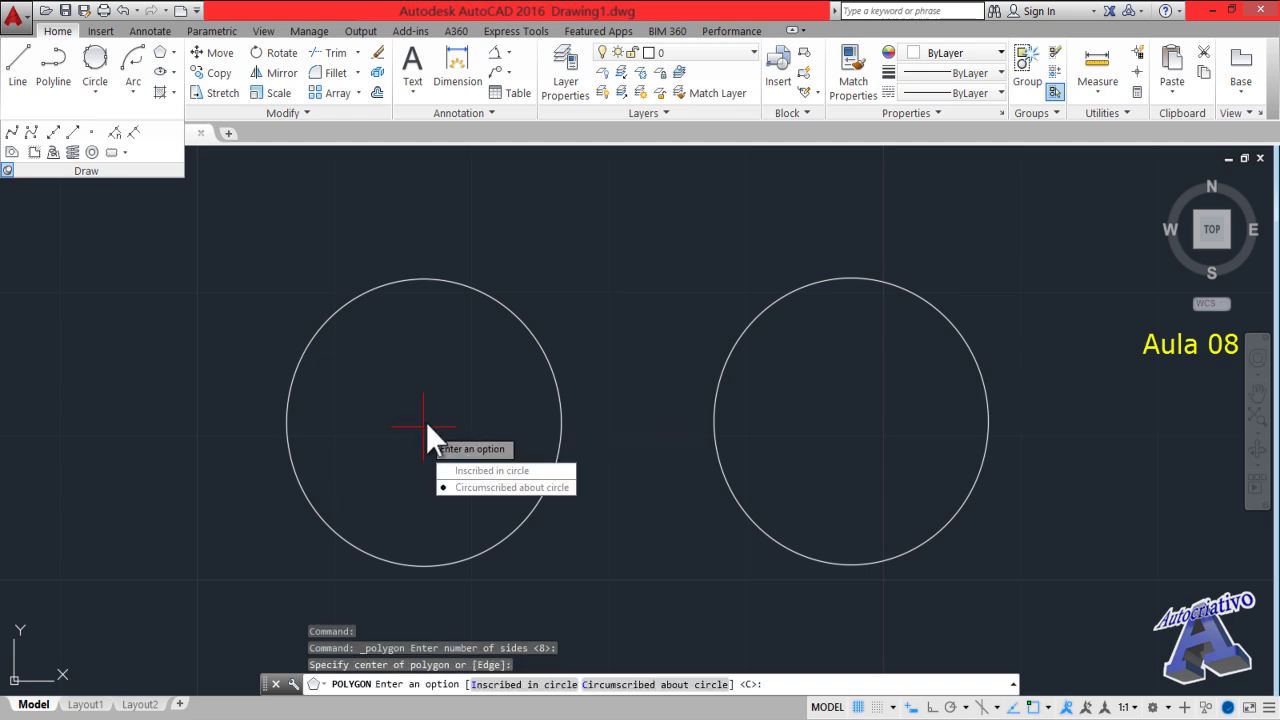
left_click(471, 470)
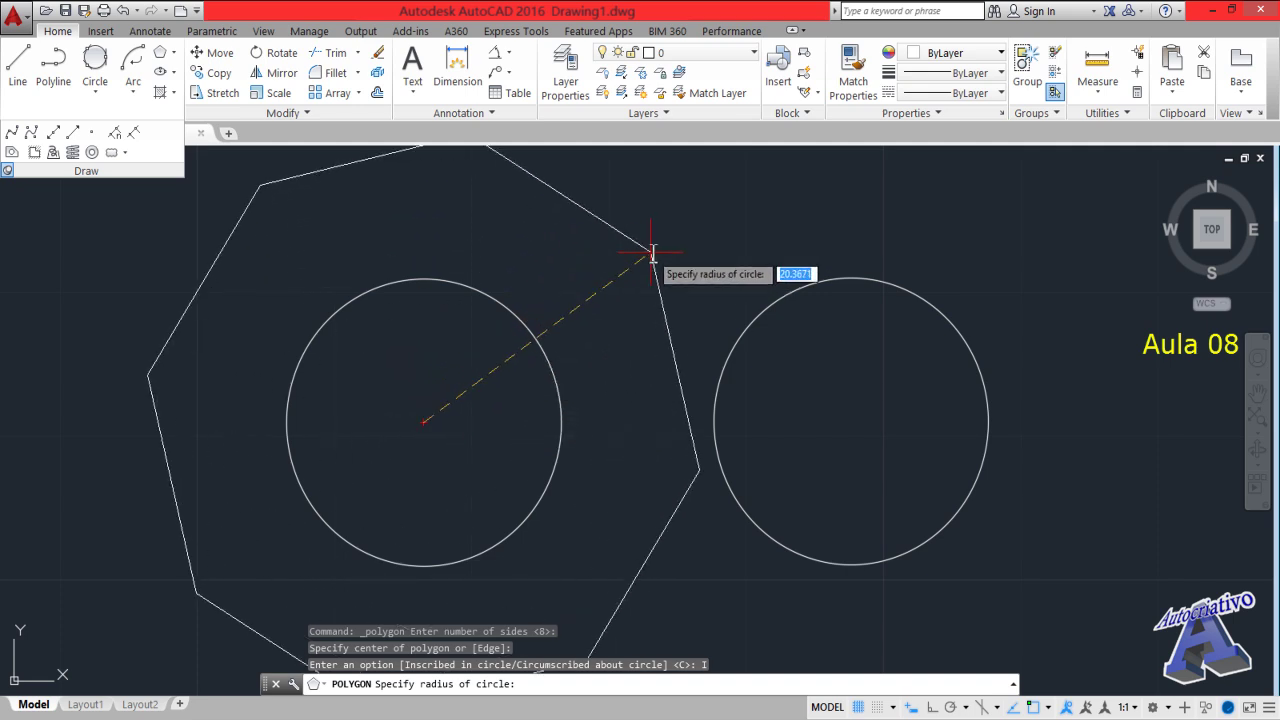
key("Return")
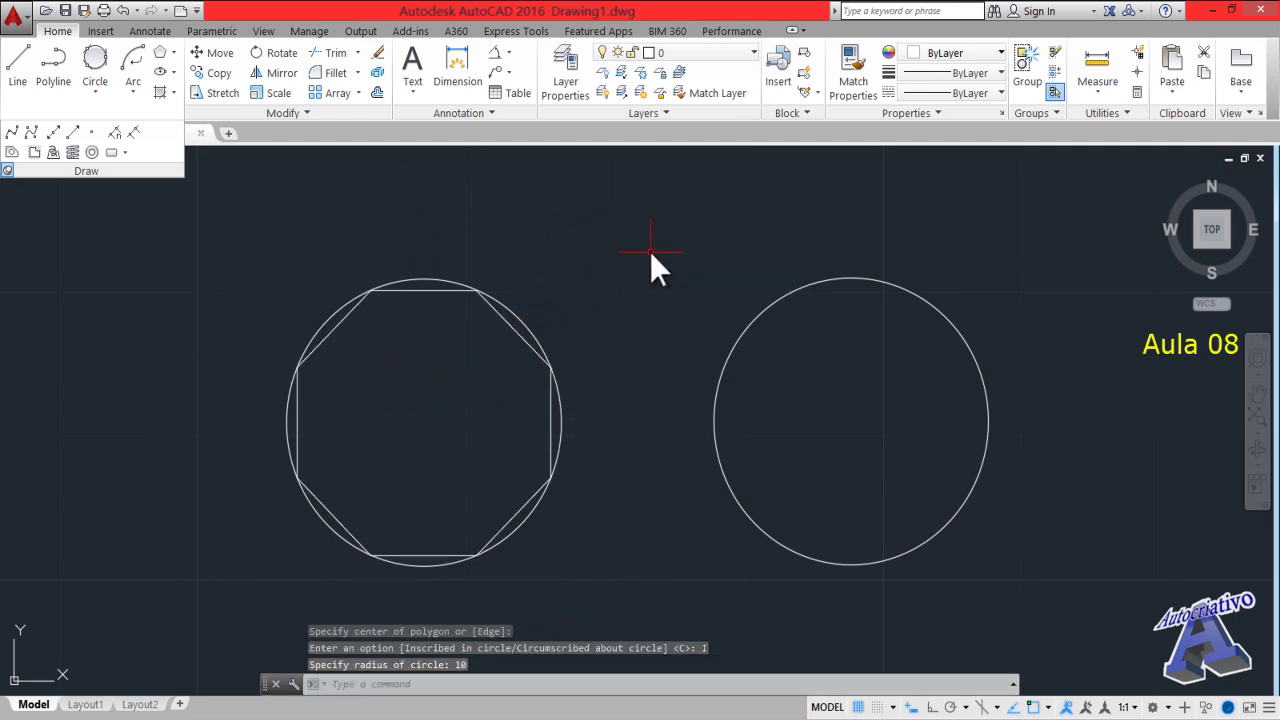
Change the colour of the inscribed octagon in the first circle to yellow
scroll(418, 309, "up", 2)
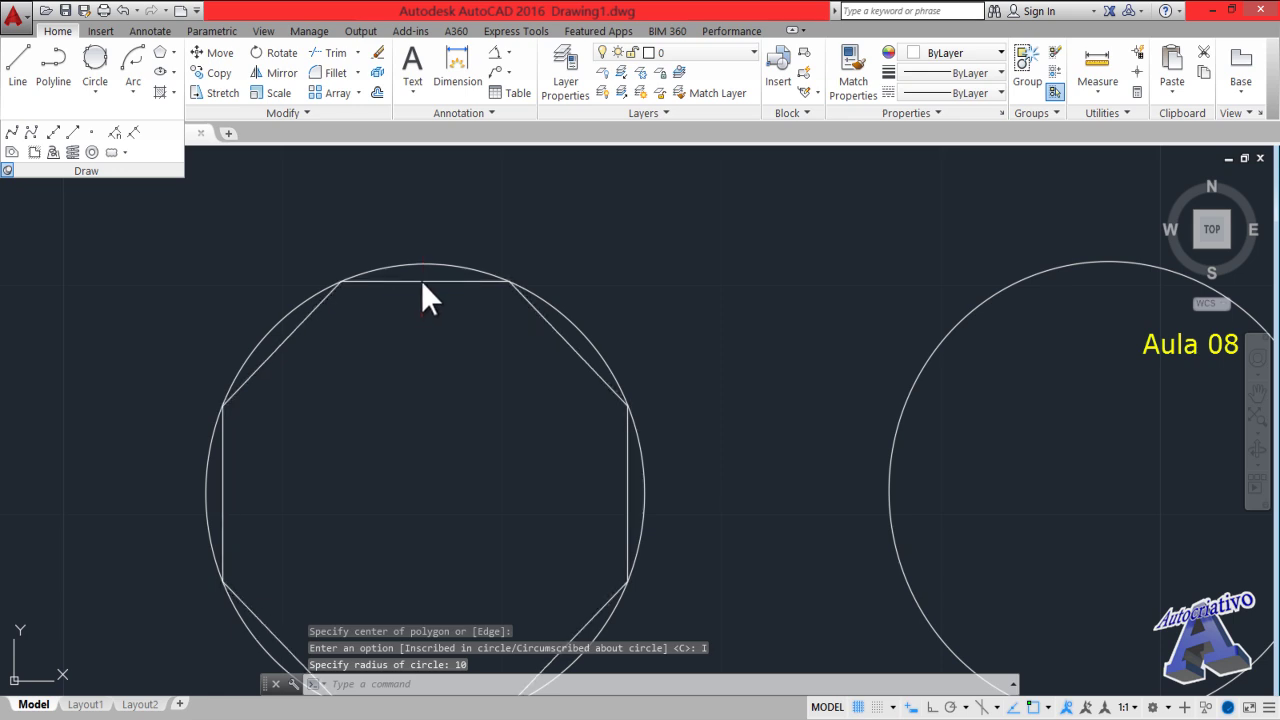
left_click(421, 281)
left_click(962, 55)
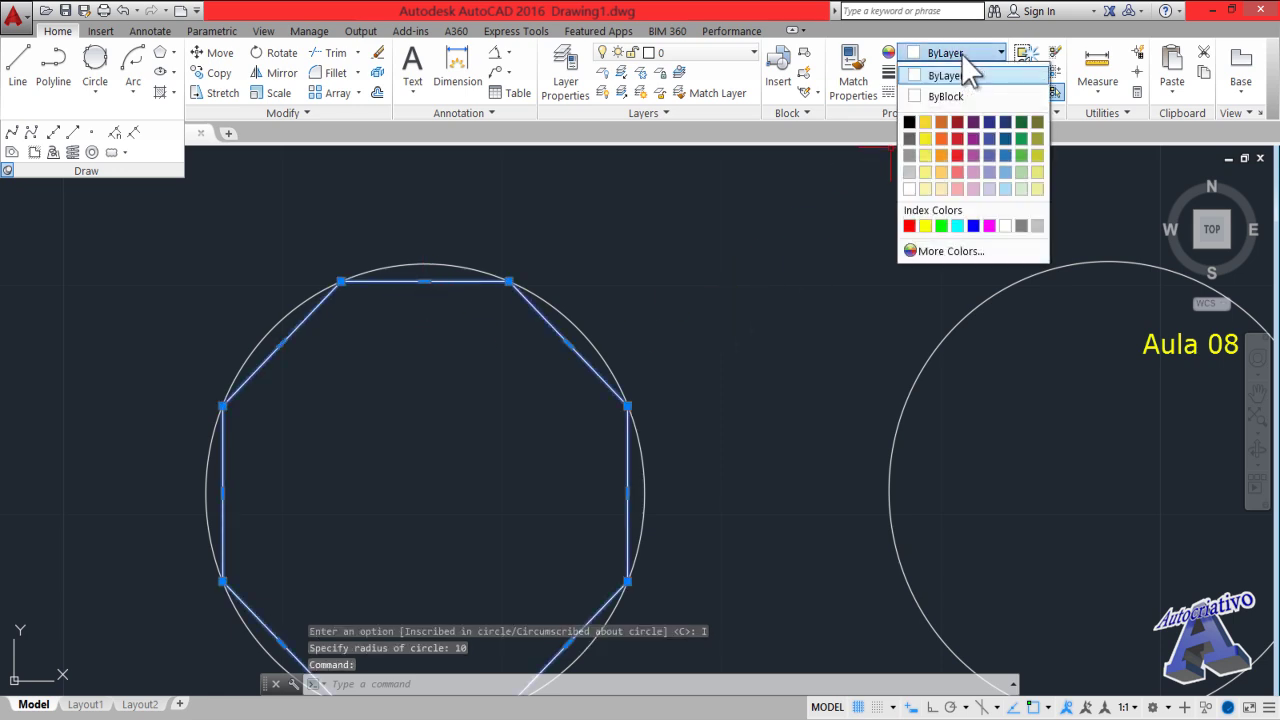
key("Escape")
middle_click_drag(506, 451, 577, 373)
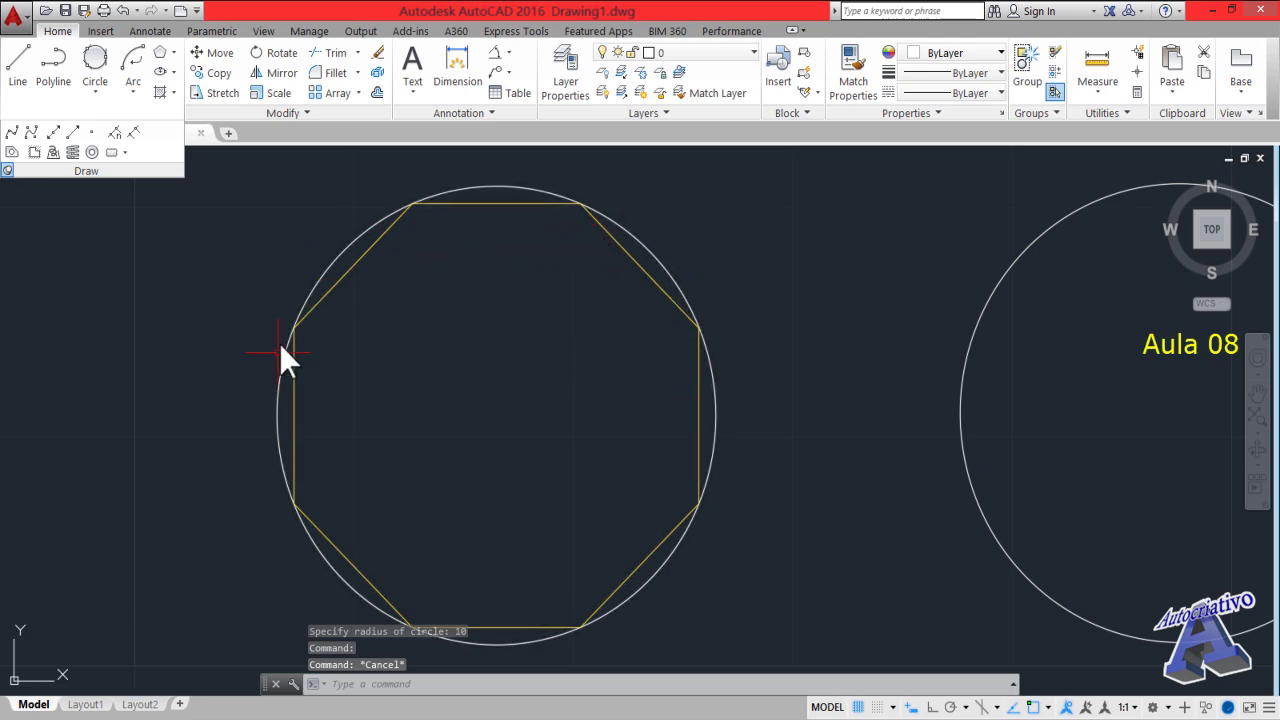
Draw an 8-sided polygon centred on the copied circle, circumscribed about a circle of radius 10
middle_click_drag(843, 463, 357, 477)
left_click(160, 52)
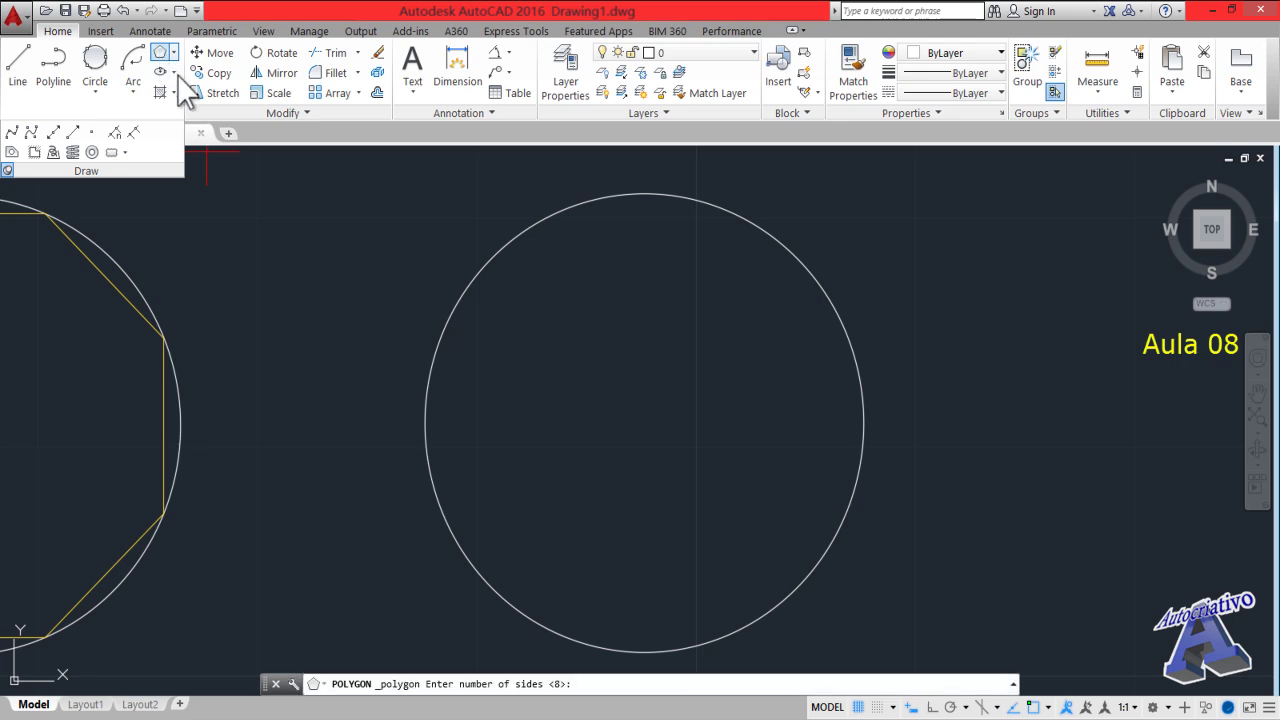
key("Return")
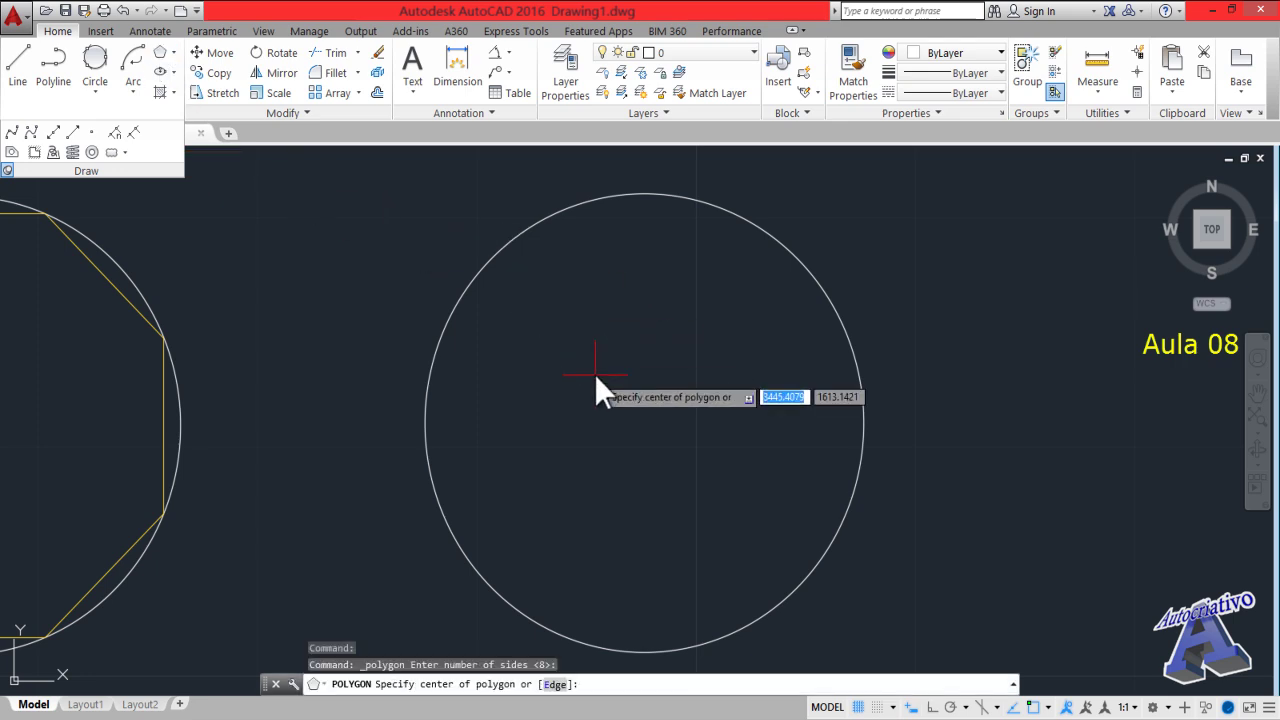
left_click(642, 423)
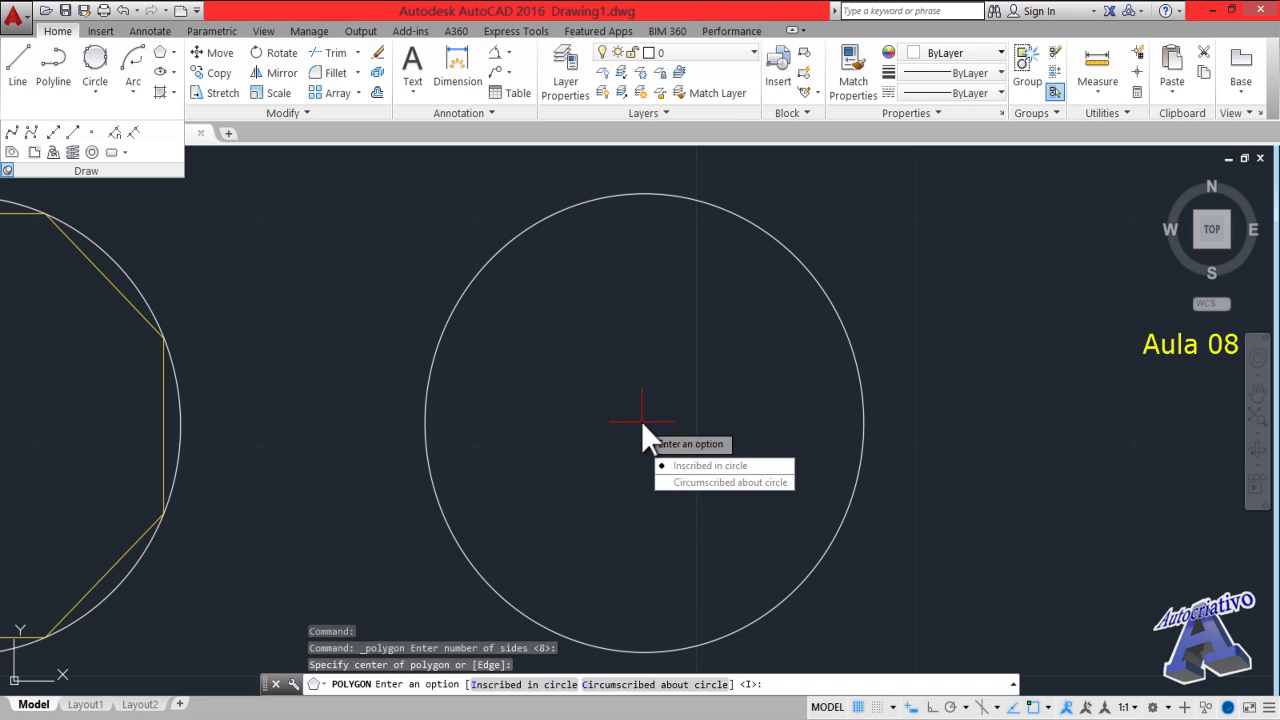
left_click(690, 482)
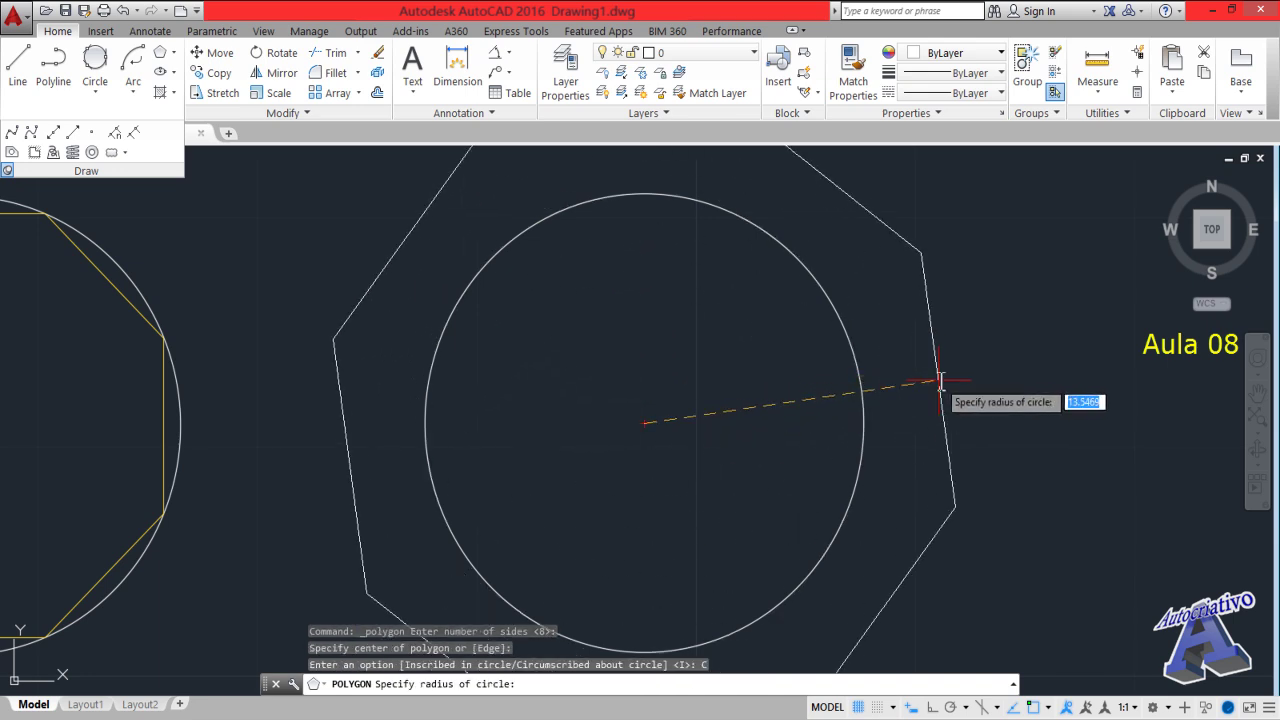
type("10")
key("Return")
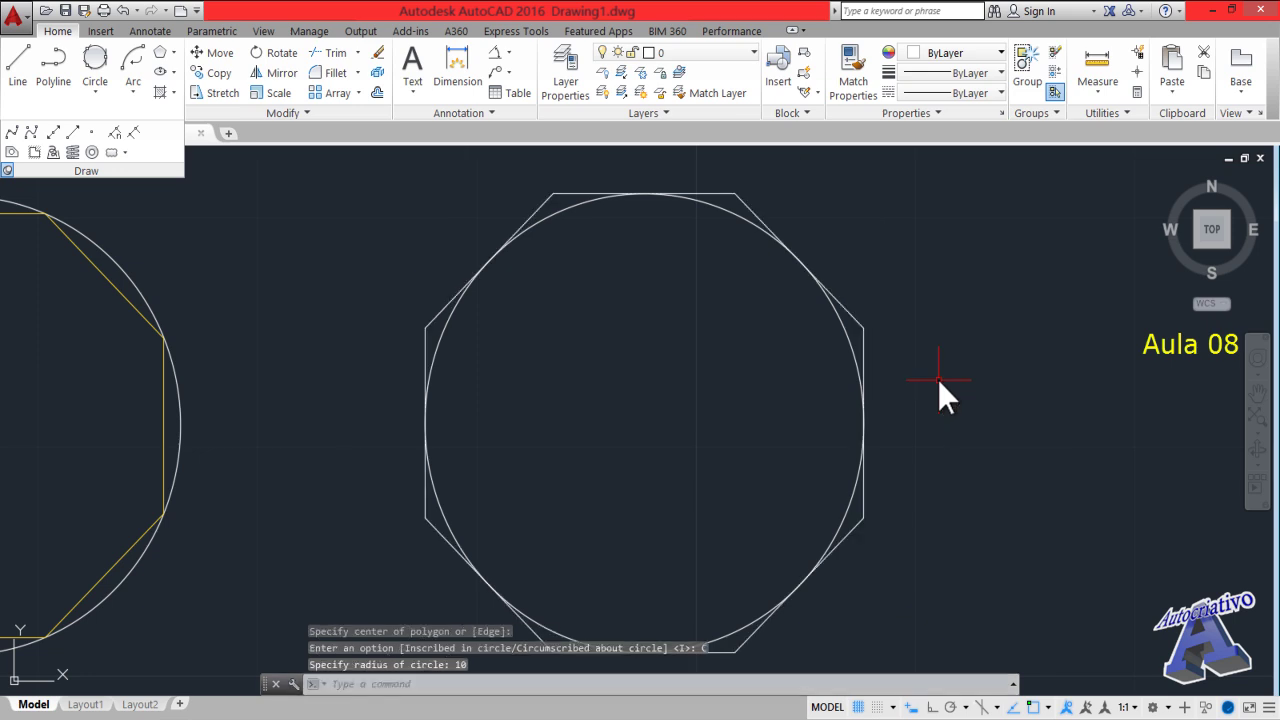
Change the colour of the octagon circumscribed about the copied circle to the same yellow
scroll(938, 380, "down", 2)
middle_click_drag(800, 418, 849, 412)
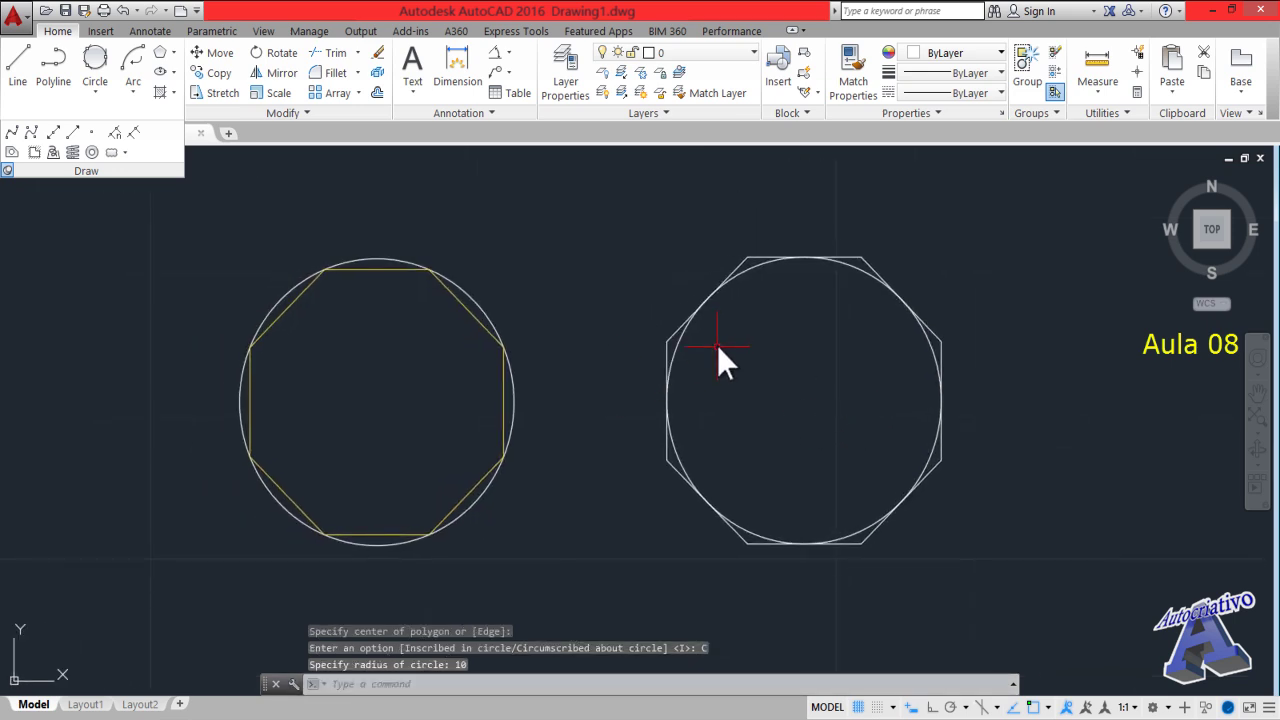
left_click(670, 334)
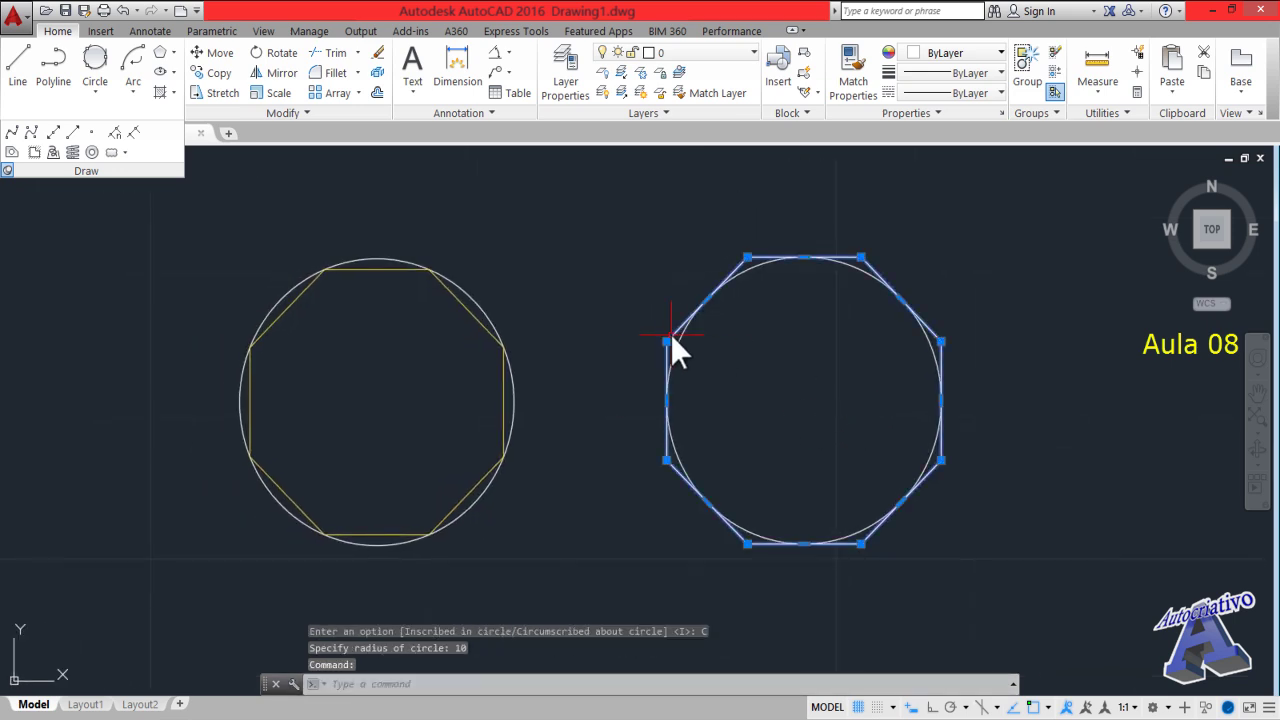
left_click(985, 52)
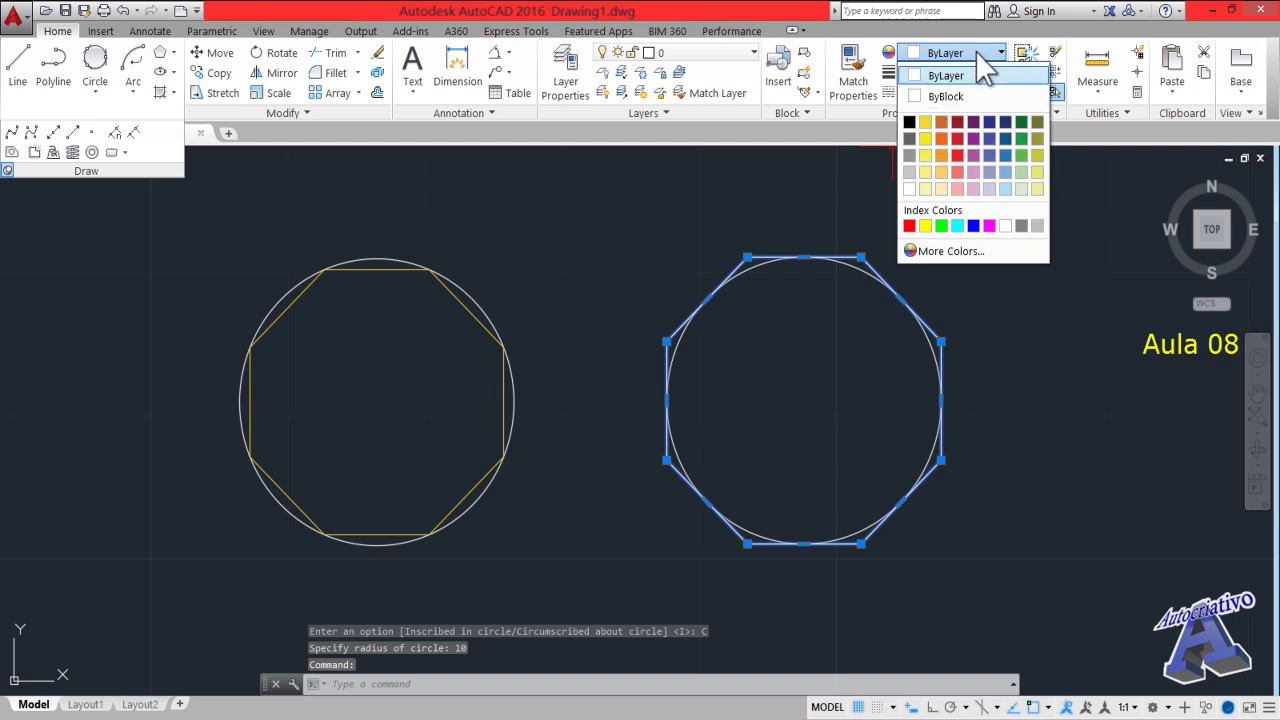
left_click(925, 123)
key("Escape")
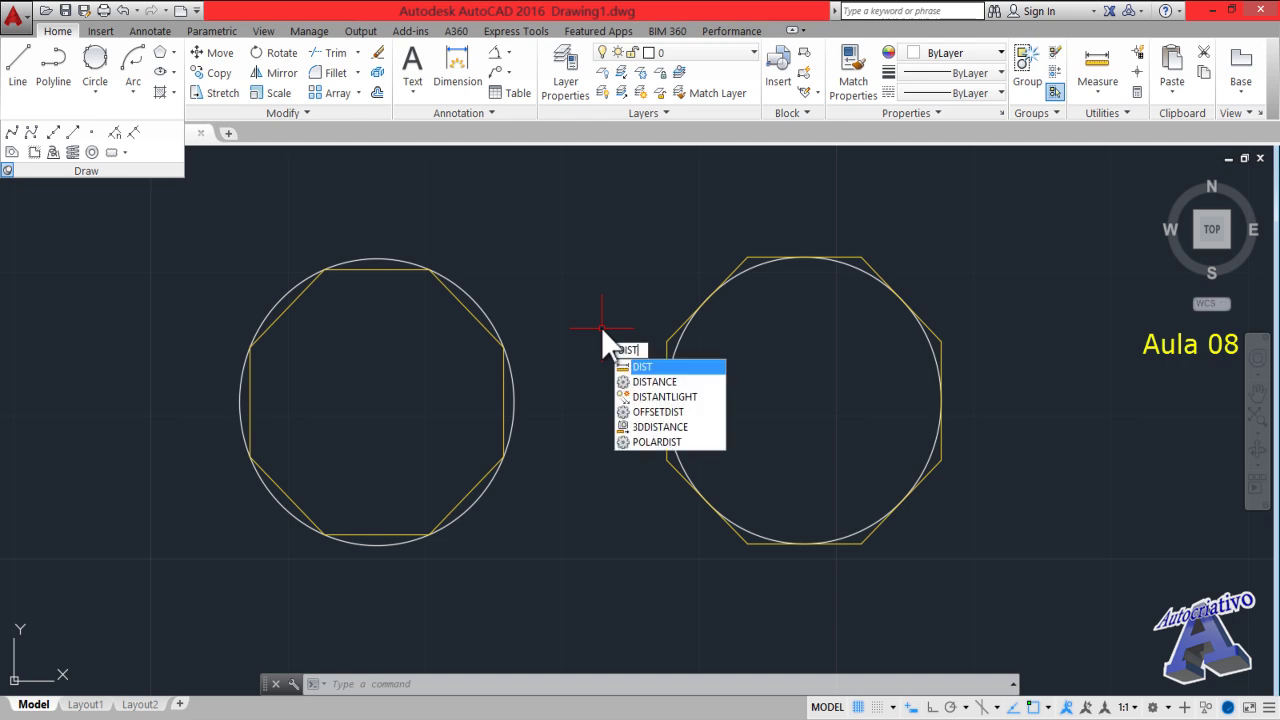
Check the distance from the first circle's centre to the inscribed octagon's upper-right vertex
key("Return")
scroll(390, 374, "up", 2)
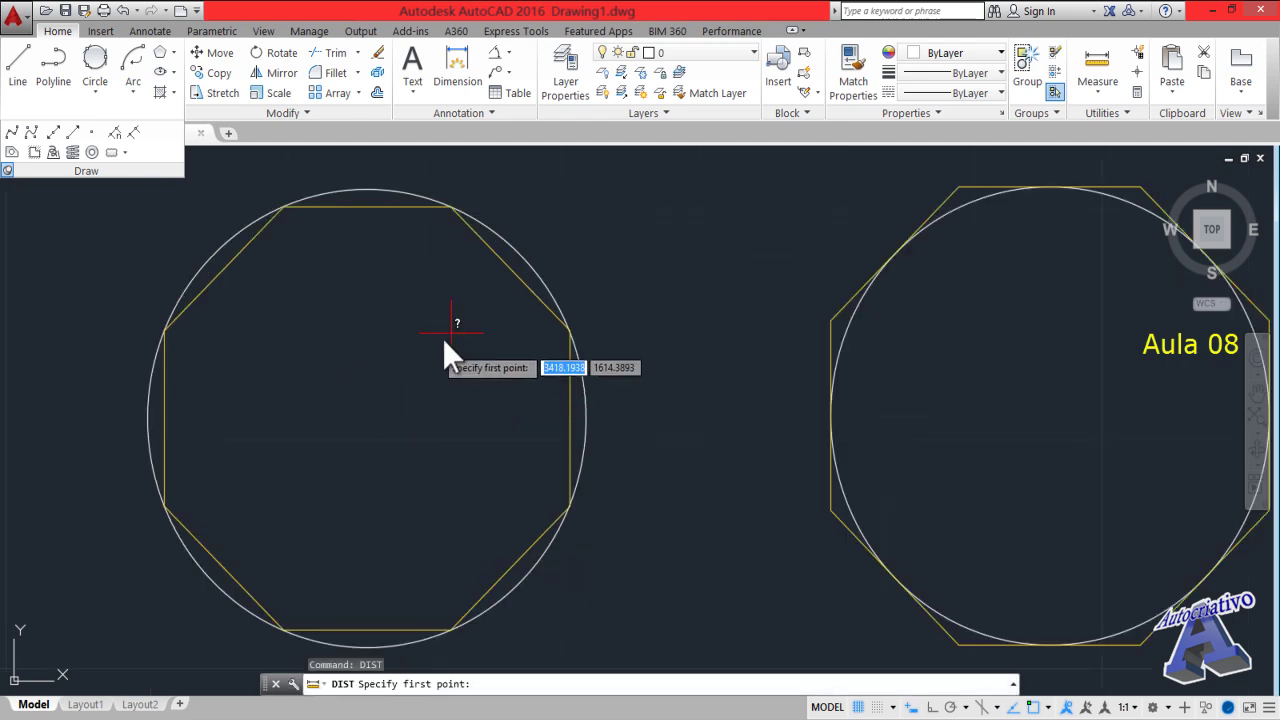
left_click(366, 418)
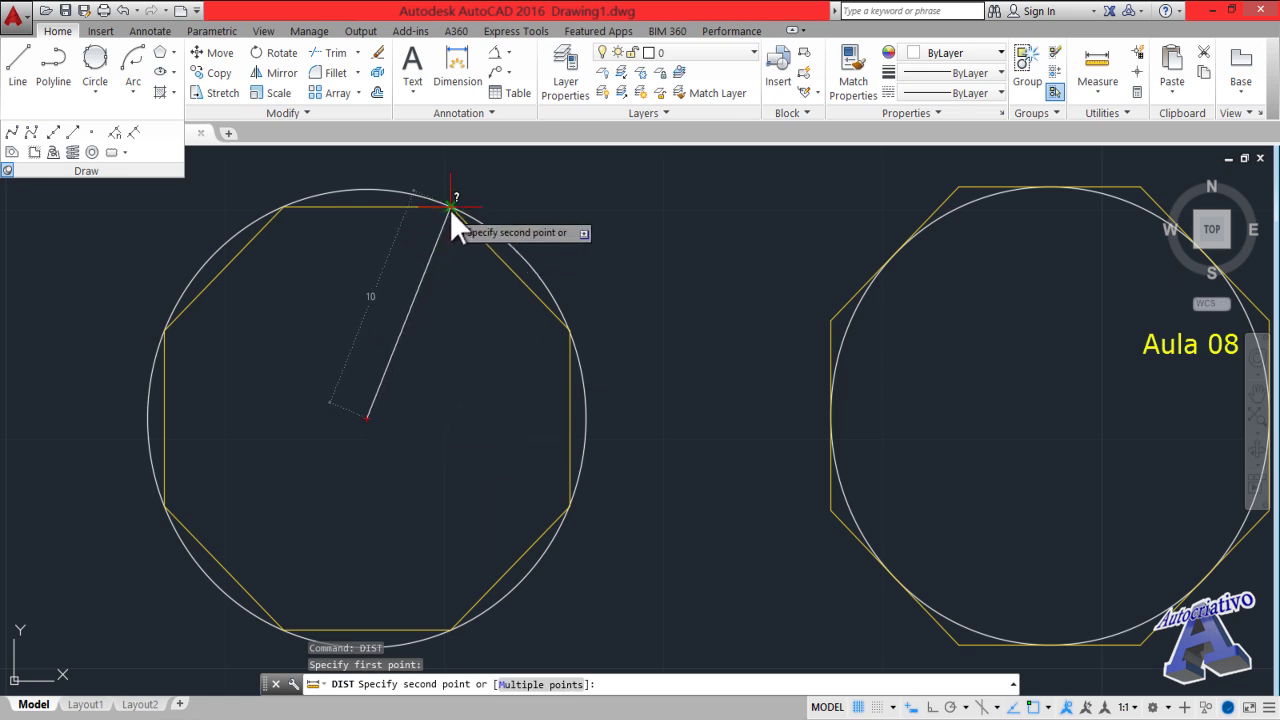
key("Escape")
Check the distance from the copied circle's centre to the midpoint of the circumscribed octagon's left side
middle_click_drag(832, 393, 745, 389)
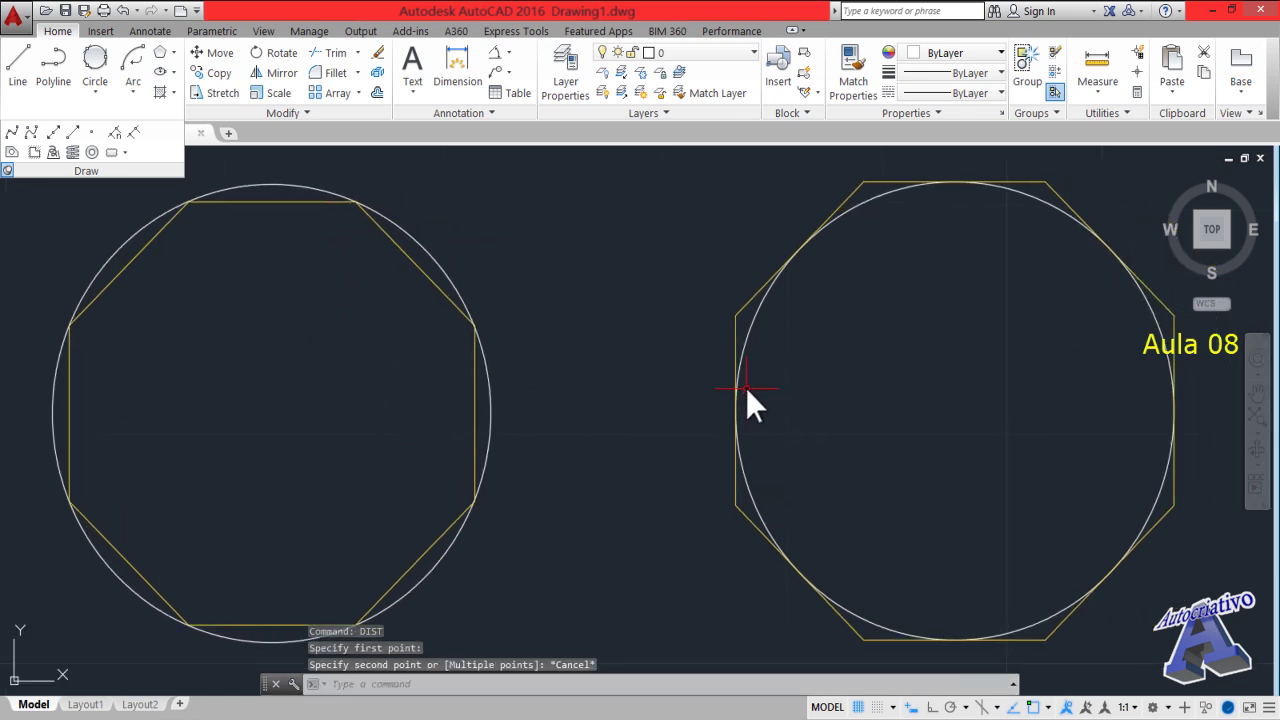
type("dist")
key("Return")
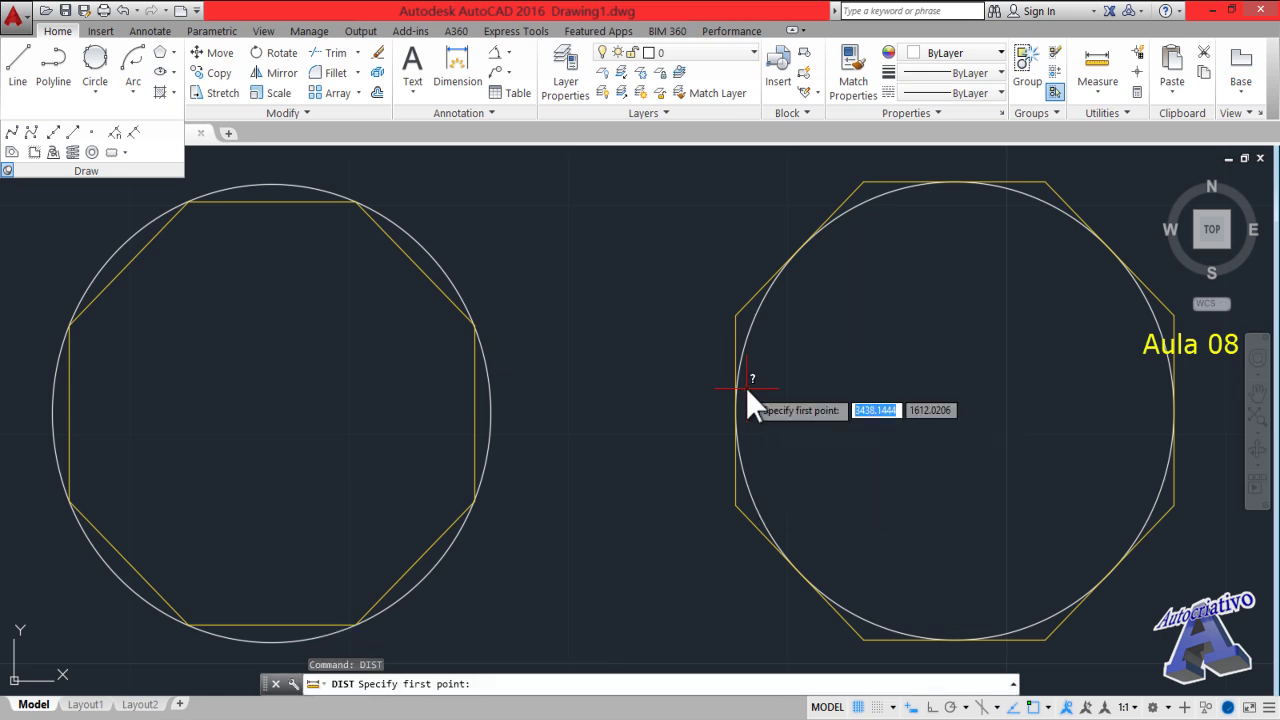
left_click(928, 409)
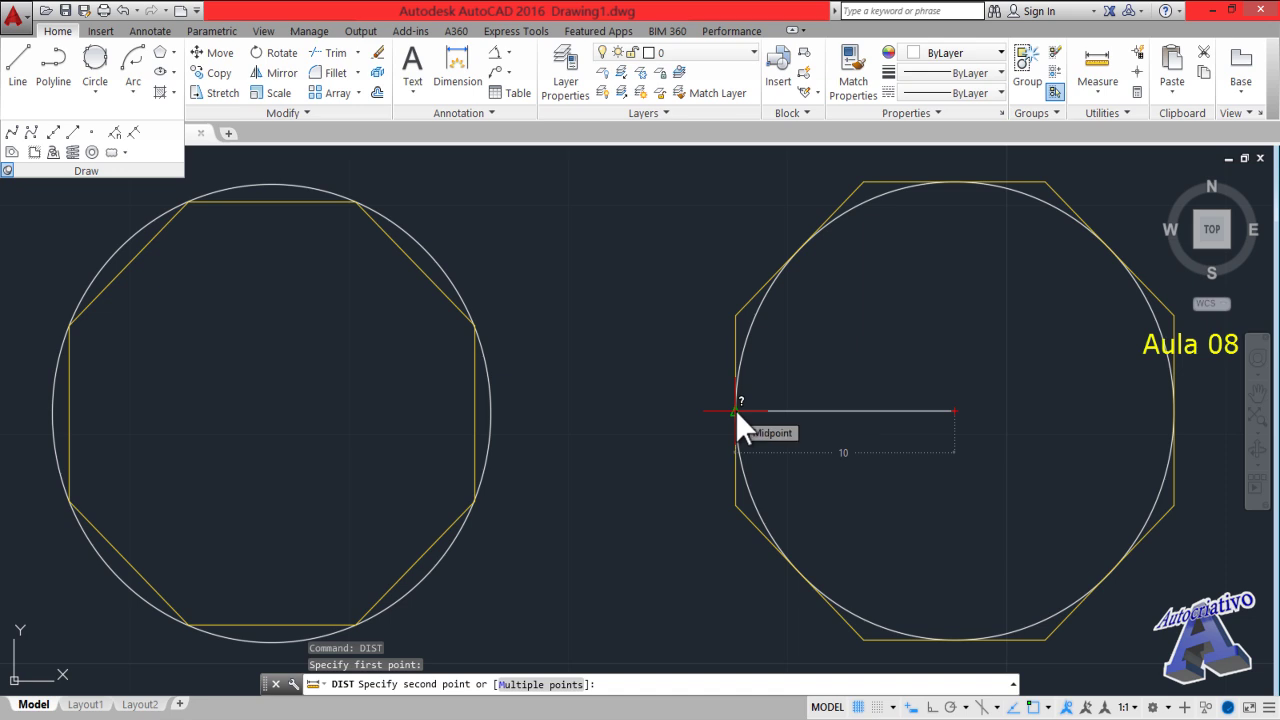
key("Escape")
Draw an ellipse by its centre in the empty area right of the circumscribed octagon, with a horizontal first axis and a longer vertical axis
scroll(749, 415, "down", 4)
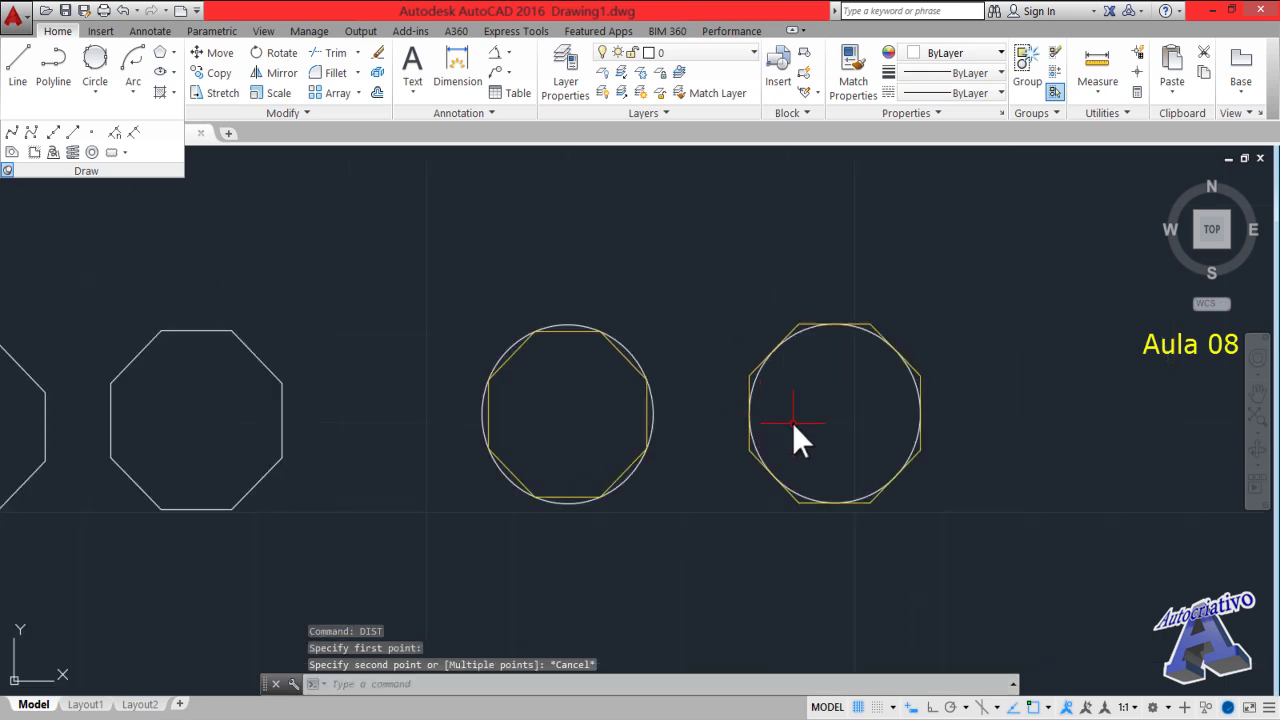
middle_click_drag(792, 430, 378, 418)
scroll(410, 407, "up", 2)
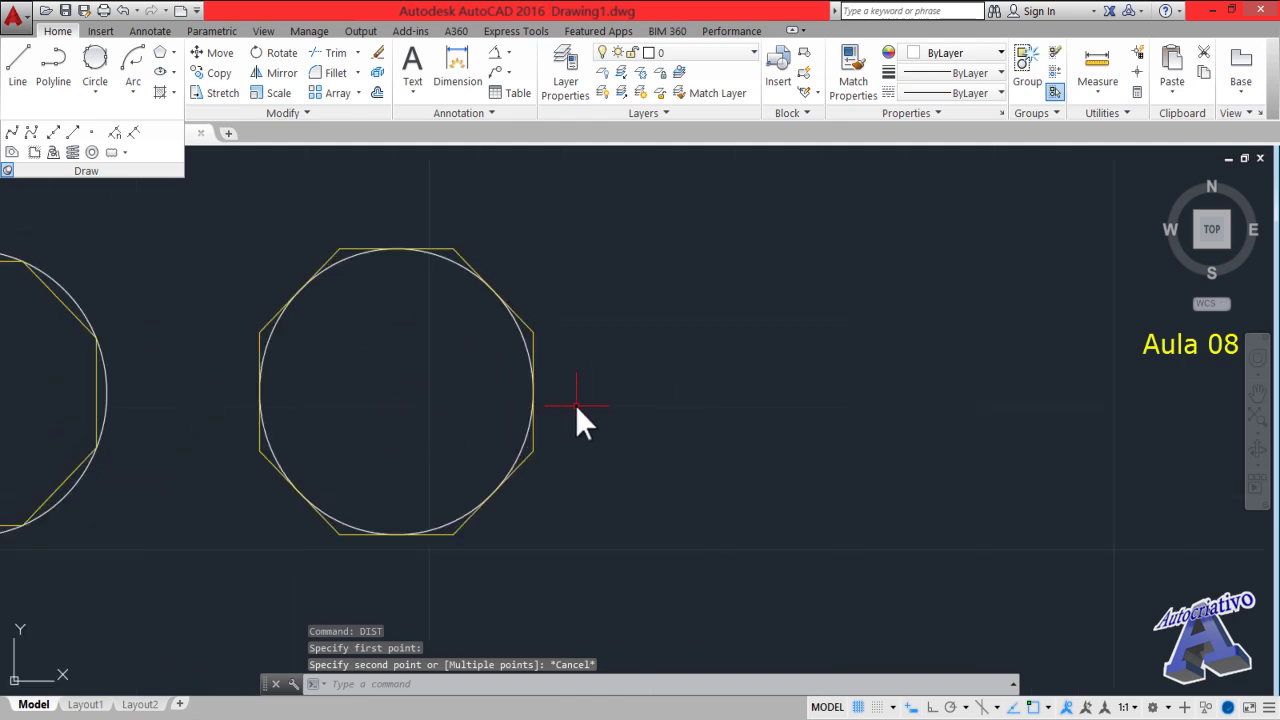
scroll(575, 405, "up", 2)
middle_click_drag(674, 420, 272, 466)
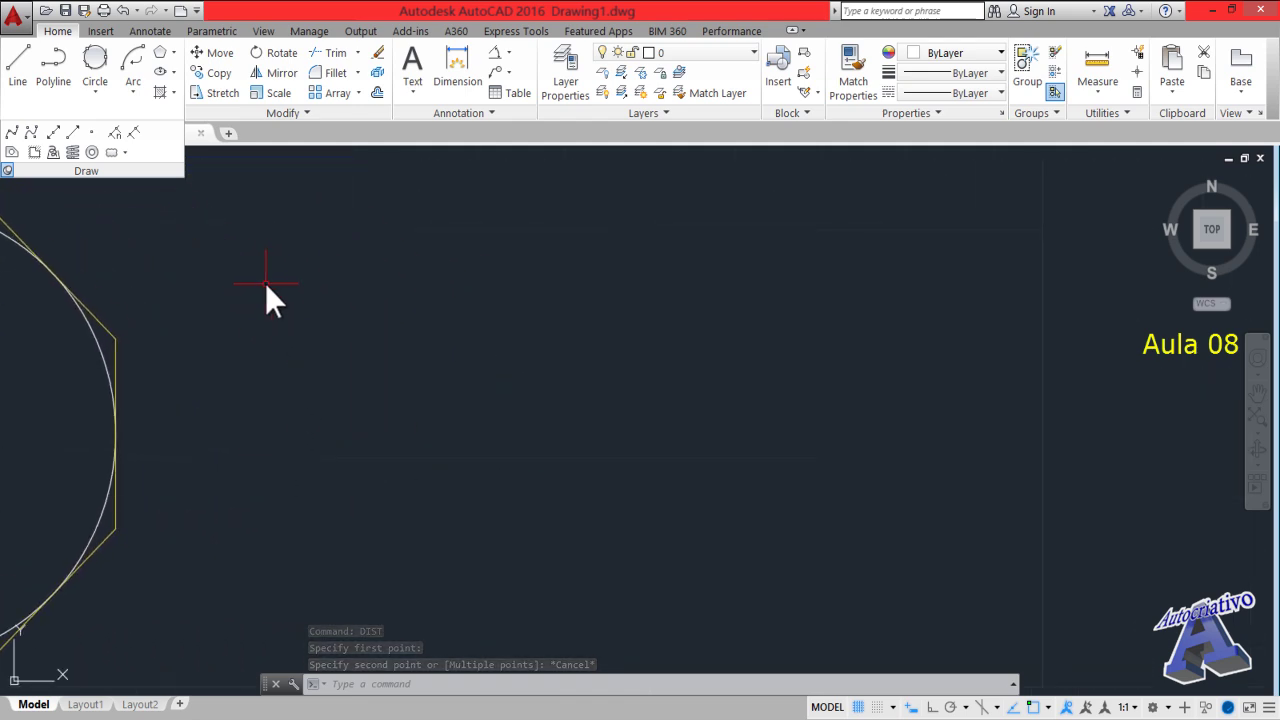
left_click(174, 72)
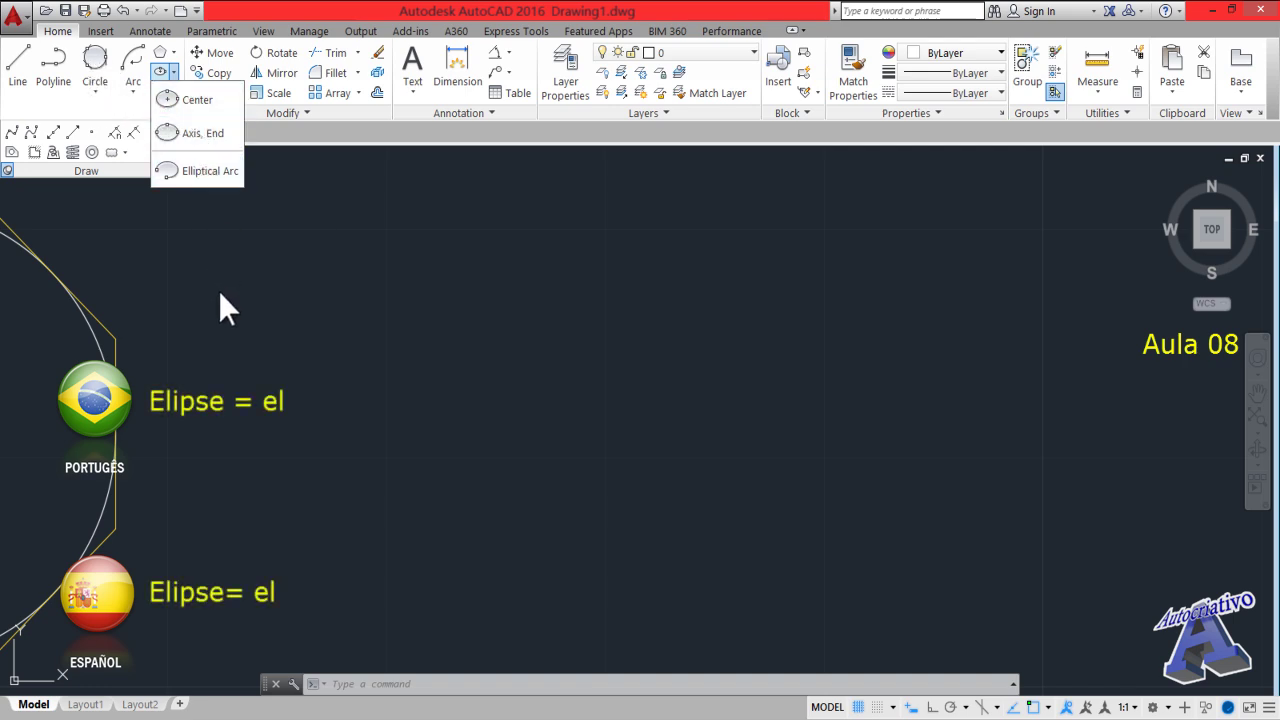
left_click(196, 100)
left_click(650, 421)
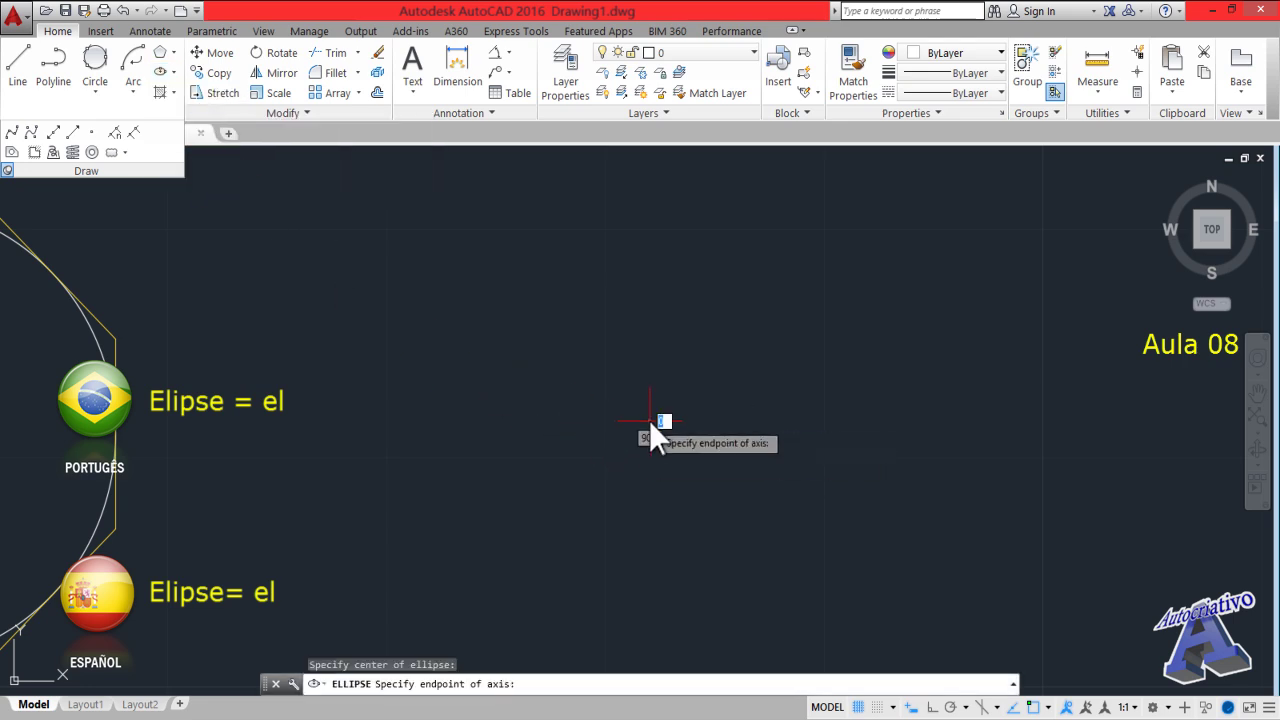
left_click(860, 421)
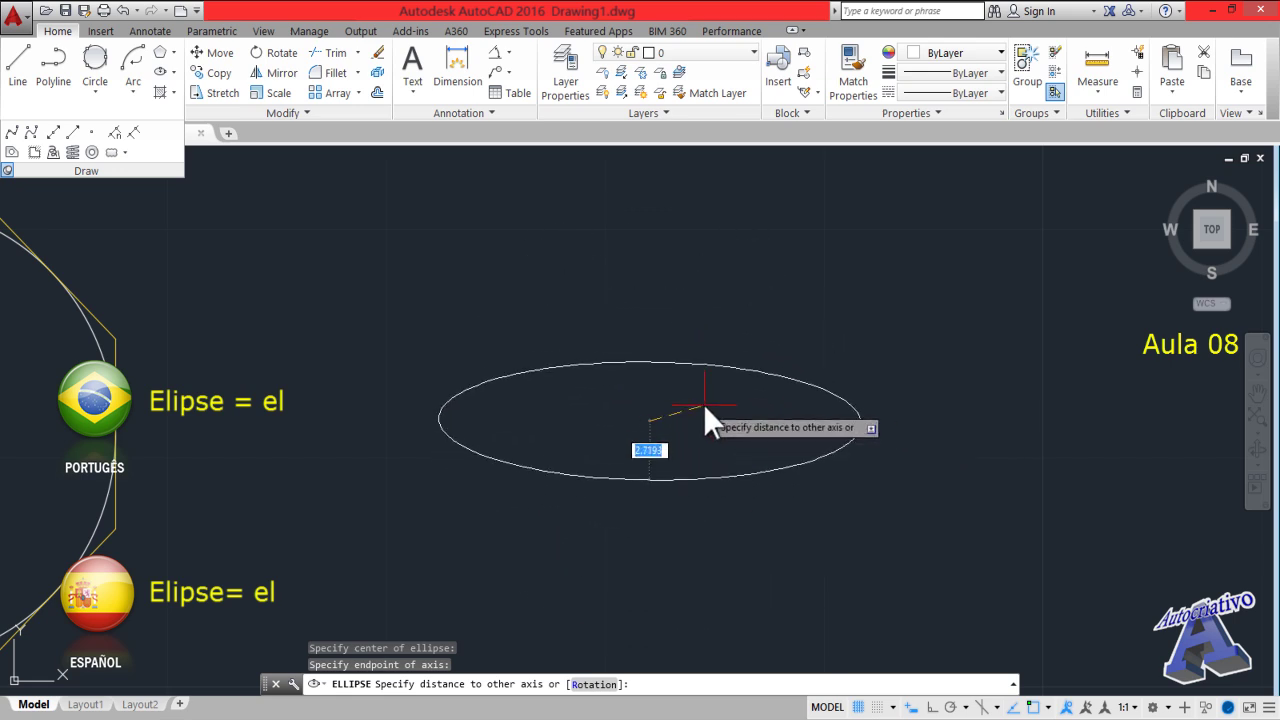
scroll(659, 314, "down", 2)
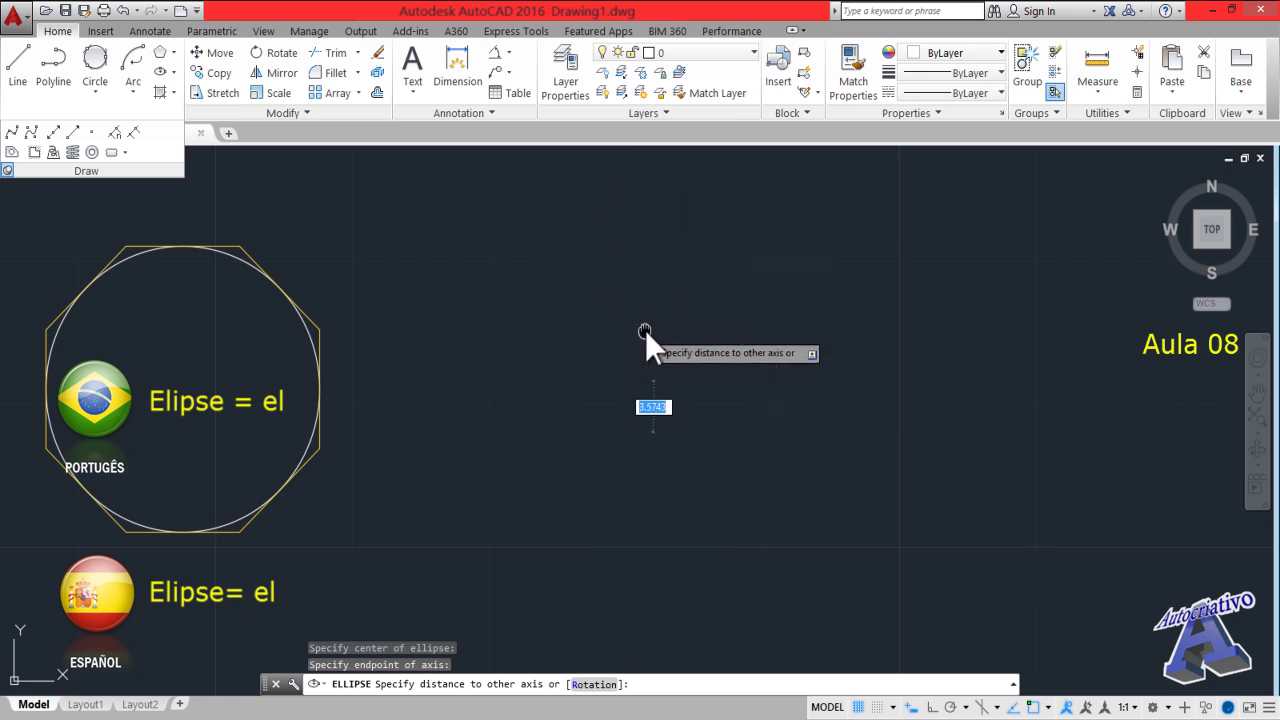
middle_click_drag(645, 330, 657, 461)
middle_click_drag(643, 320, 670, 219)
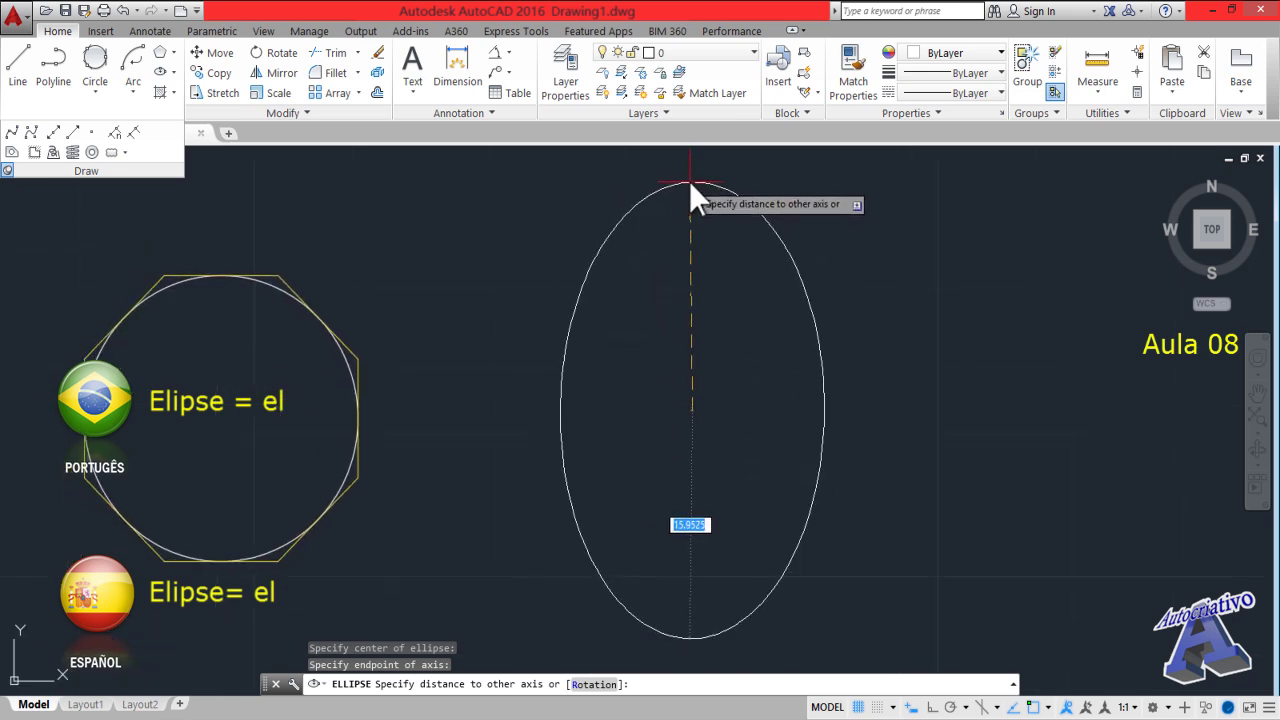
left_click(692, 180)
Draw a second upright ellipse to the right of the first using the Axis, End method, picking both ends of its horizontal axis
mouse_move(743, 392)
middle_mouse_down()
mouse_move(443, 373)
mouse_move(337, 381)
middle_mouse_up()
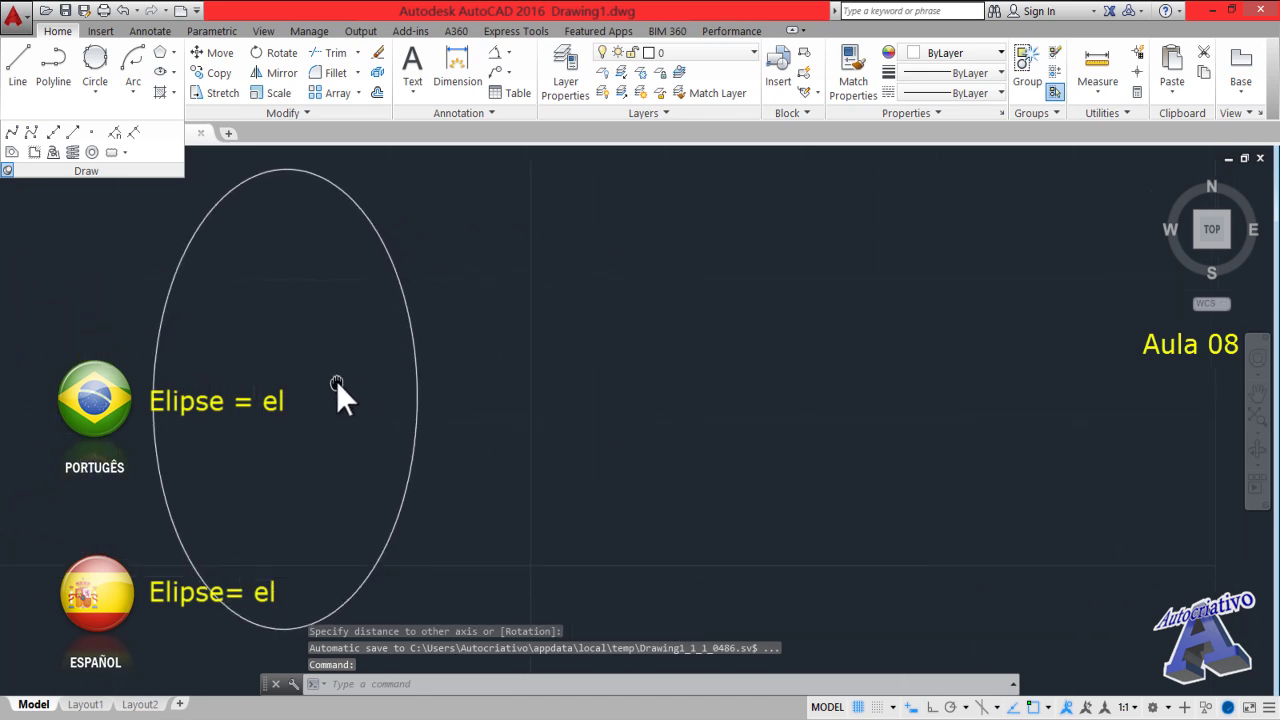
left_click(174, 72)
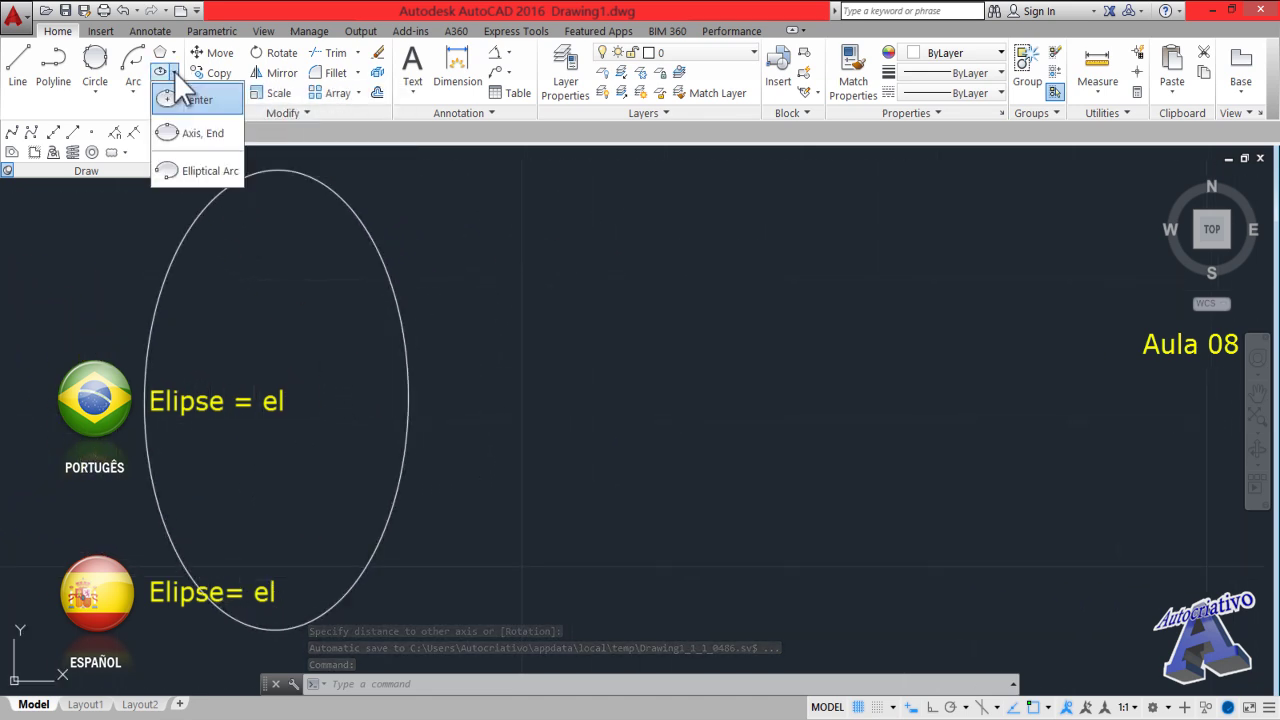
left_click(221, 132)
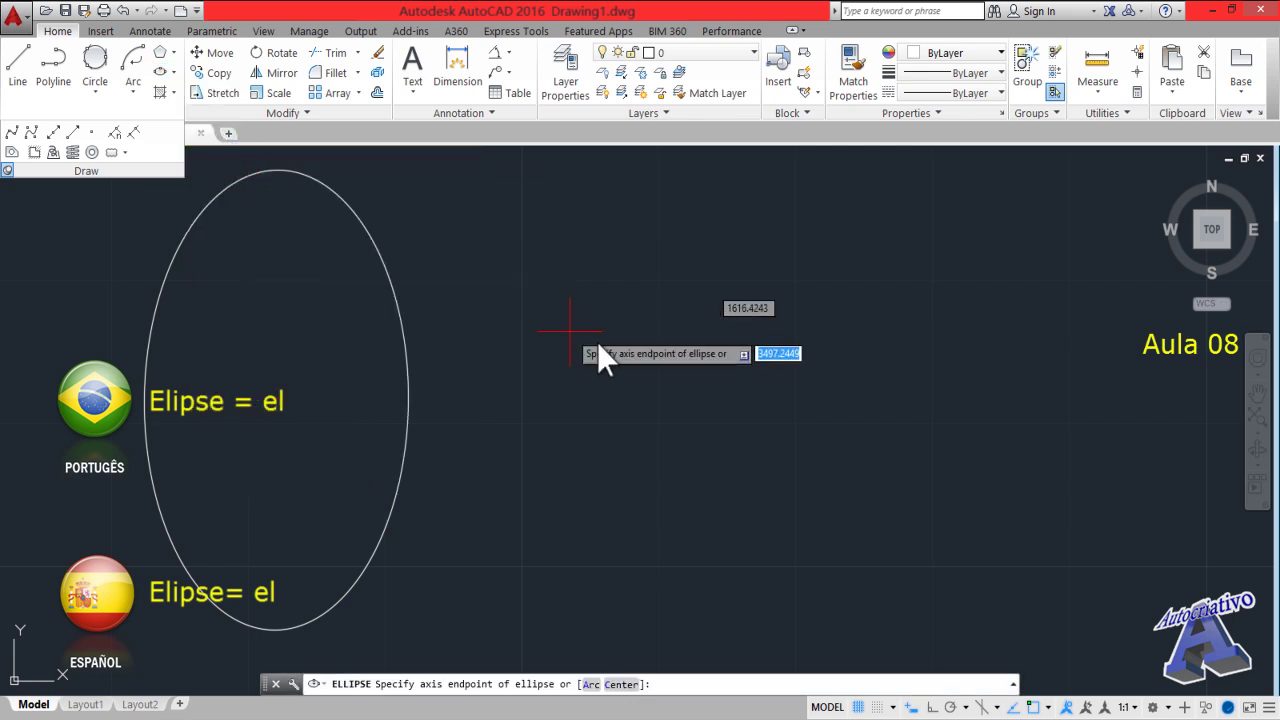
left_click(658, 418)
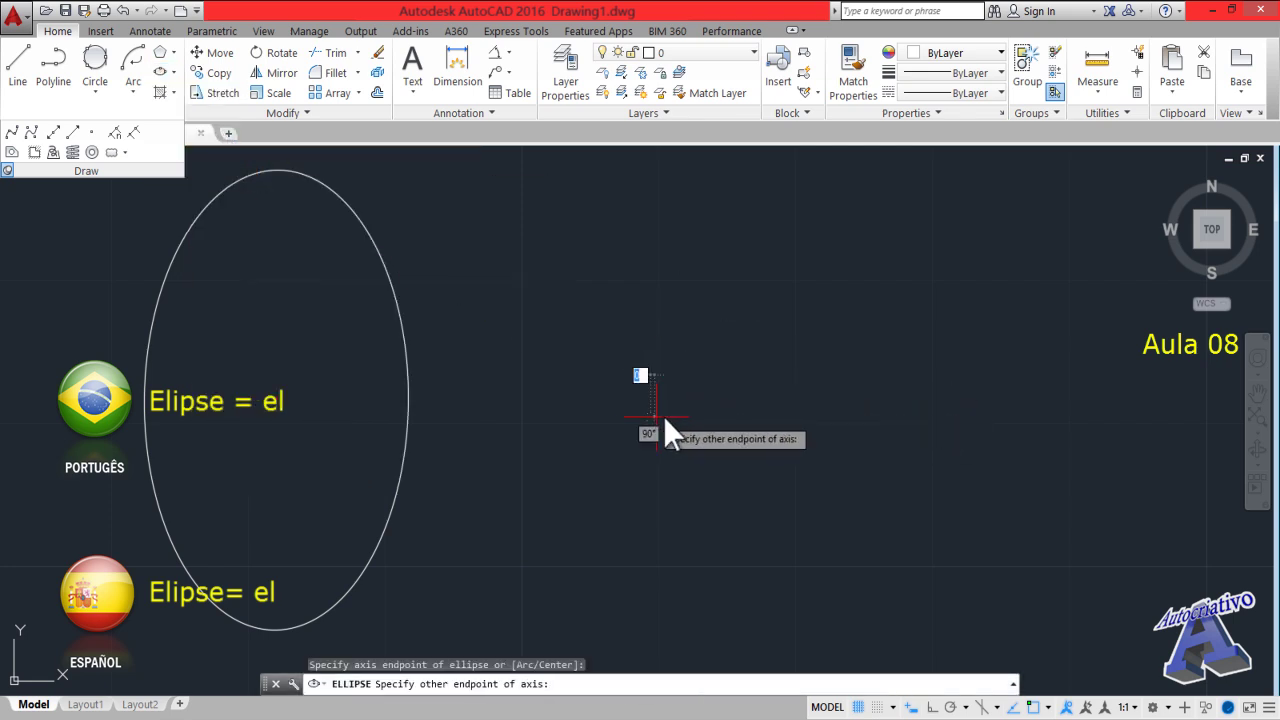
left_click(920, 414)
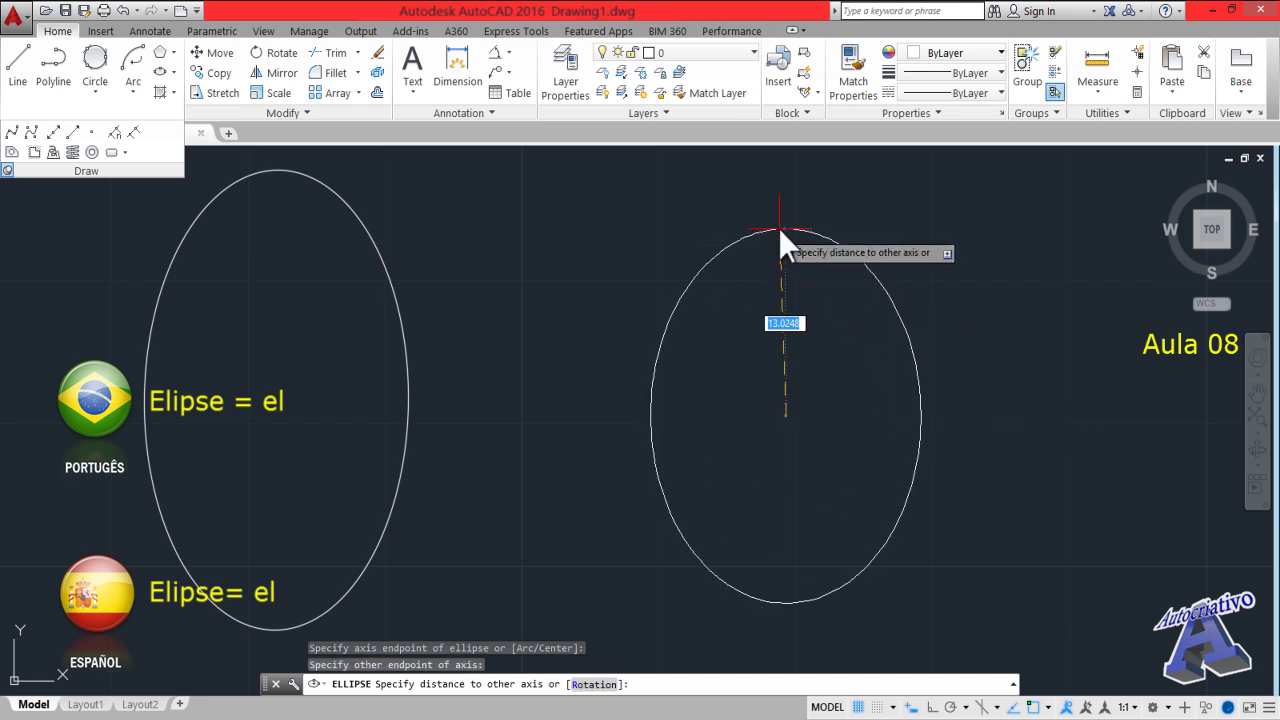
middle_click_drag(773, 230, 712, 239)
scroll(708, 225, "down", 2)
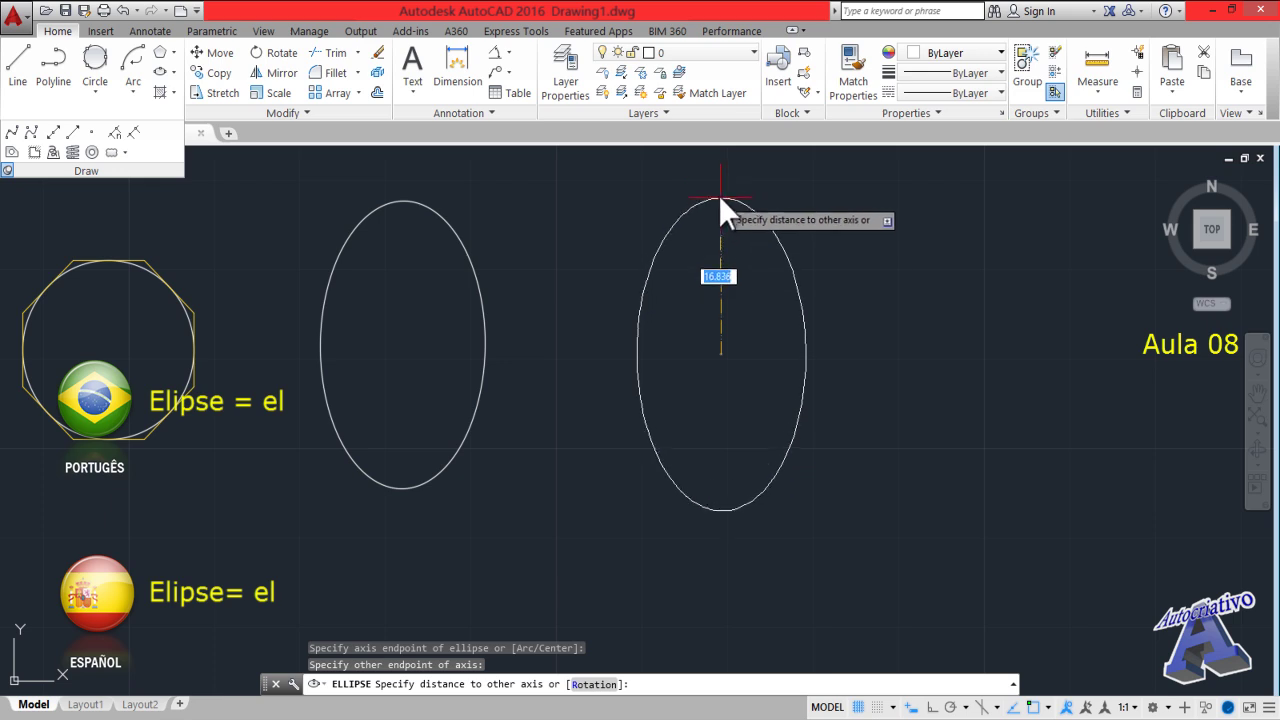
left_click(718, 180)
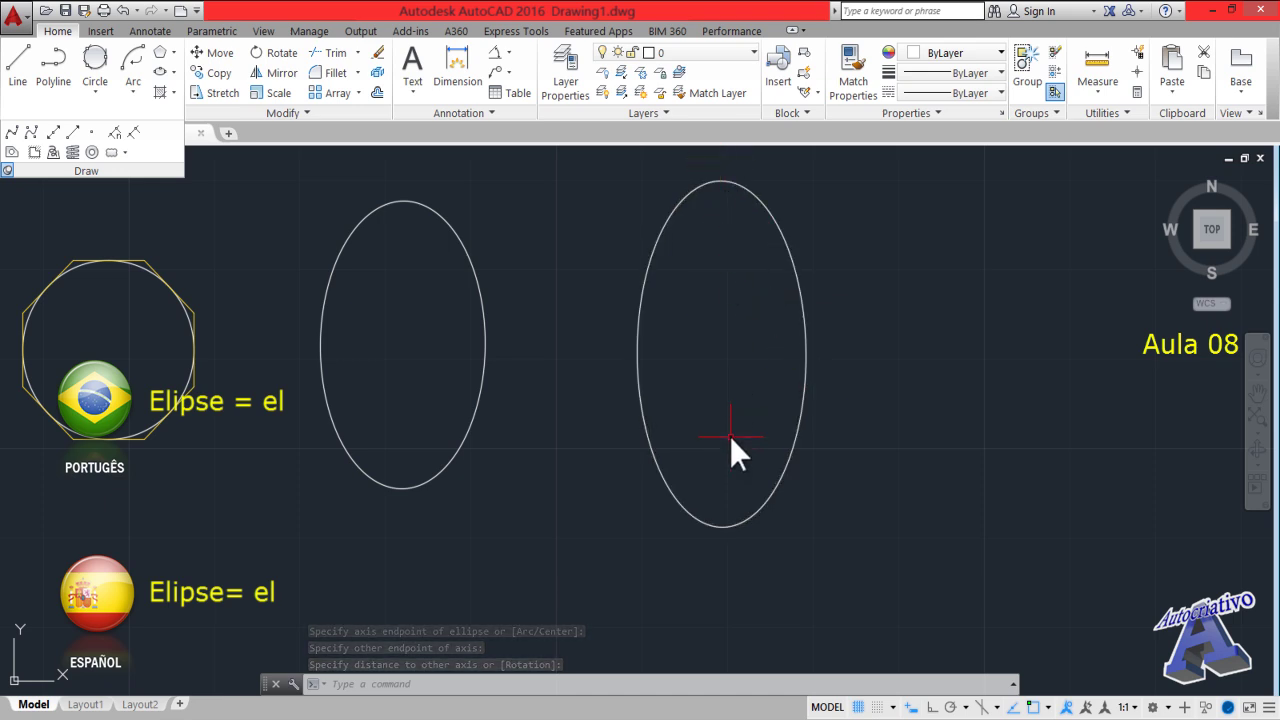
Draw an elliptical arc right of the second ellipse, with a vertical half-axis of about 29.5, running from its right side over the top to the lower left
middle_click_drag(730, 436, 226, 505)
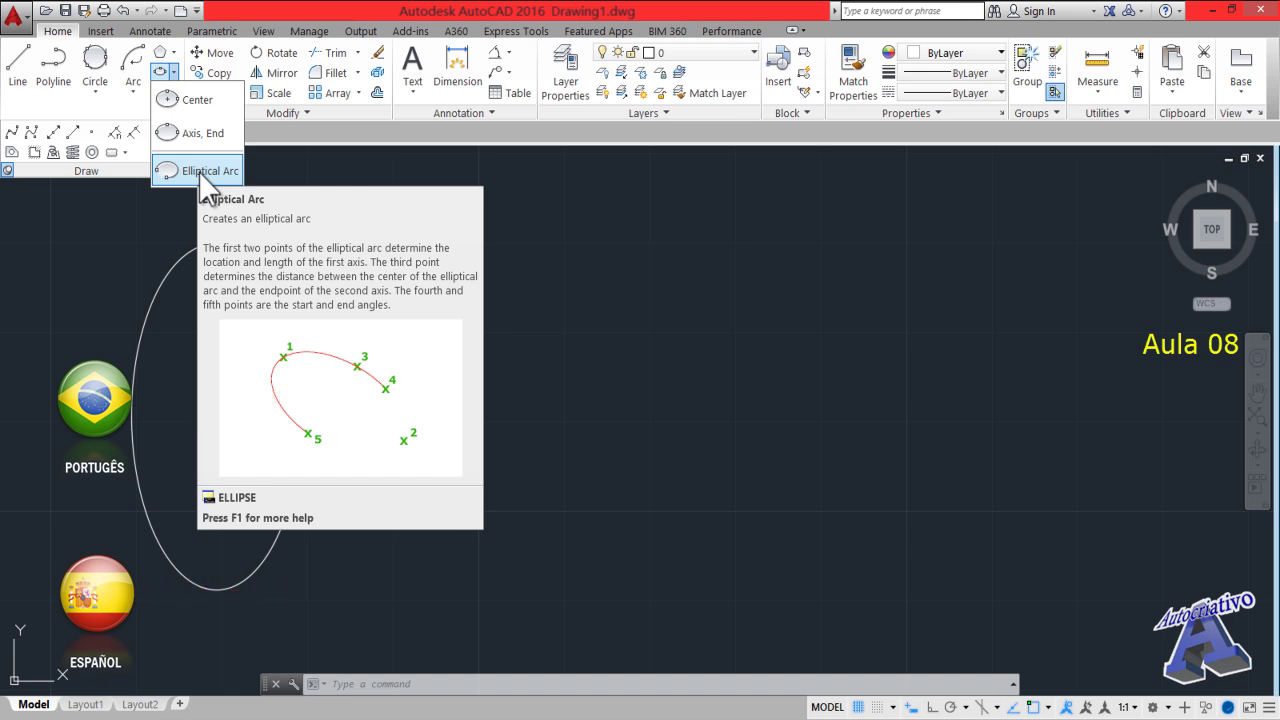
left_click(201, 176)
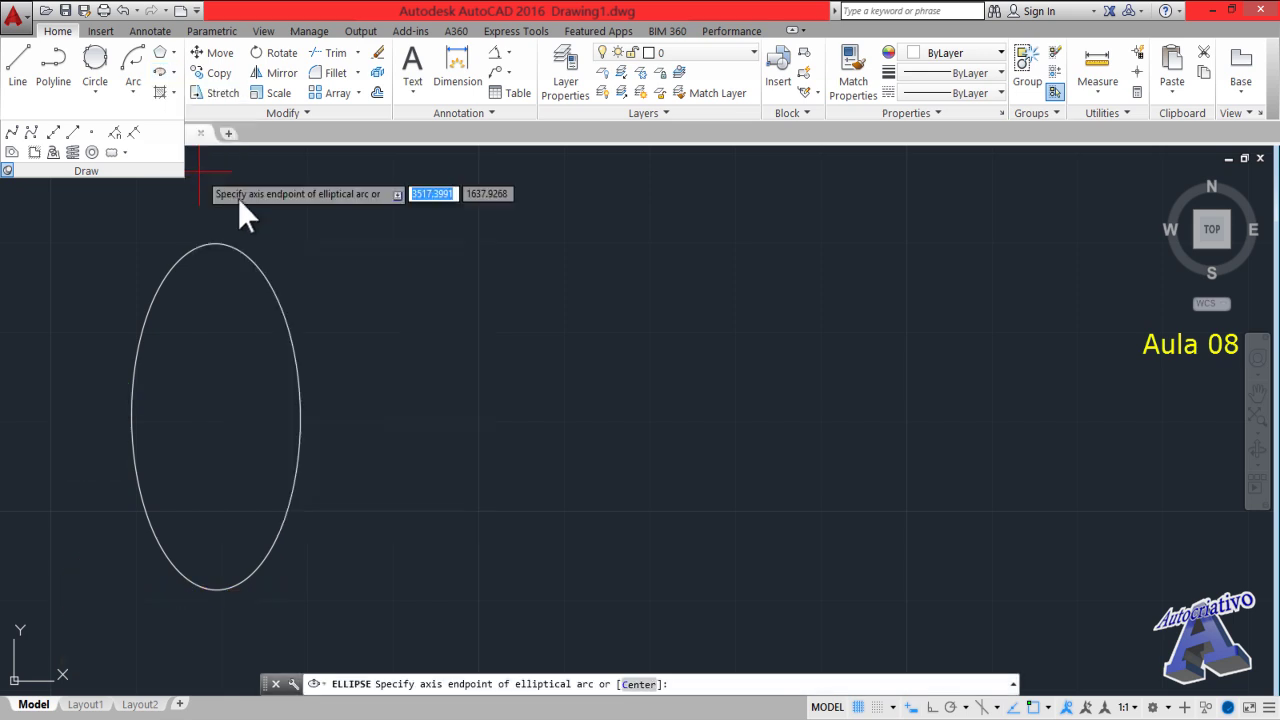
left_click(536, 396)
left_click(792, 396)
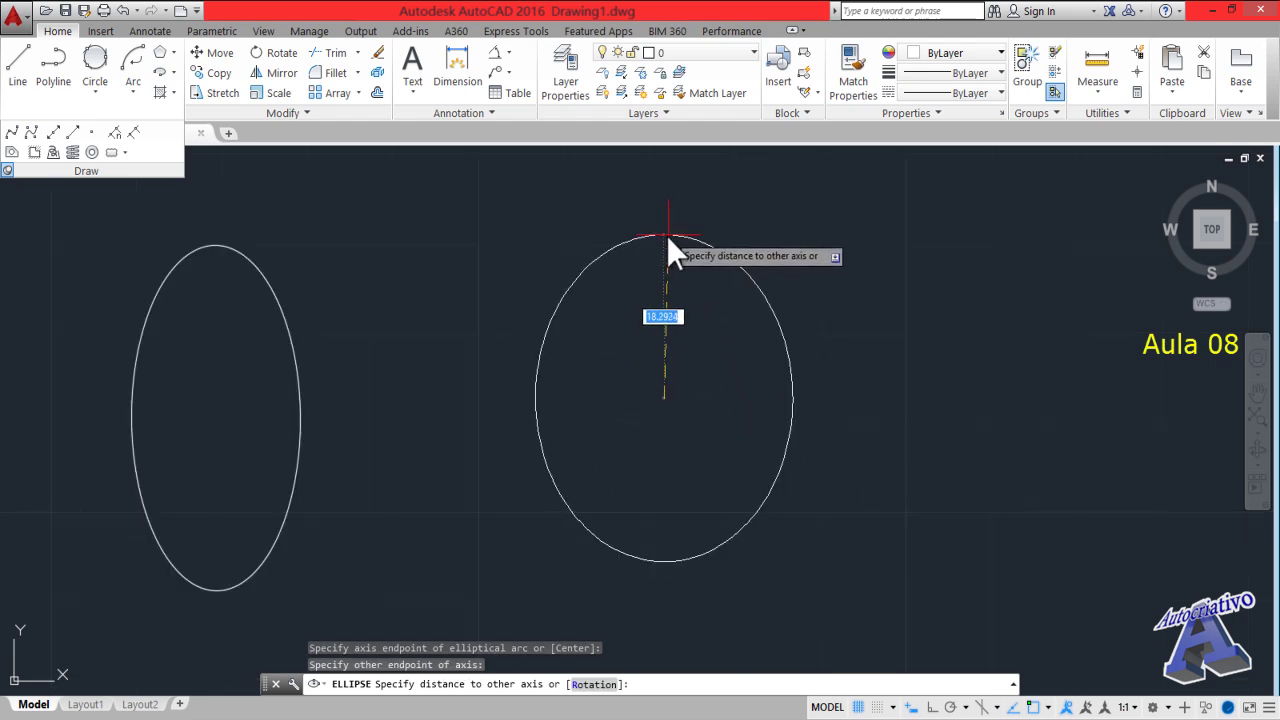
scroll(662, 250, "down", 2)
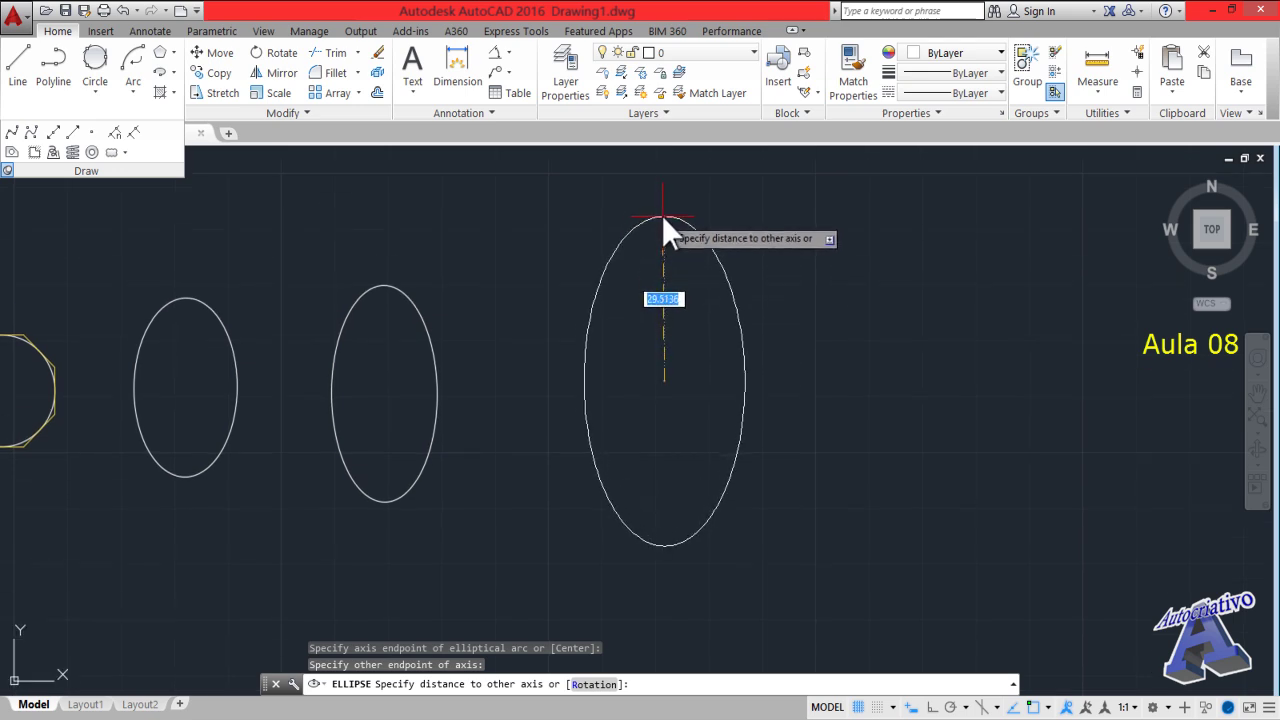
left_click(662, 216)
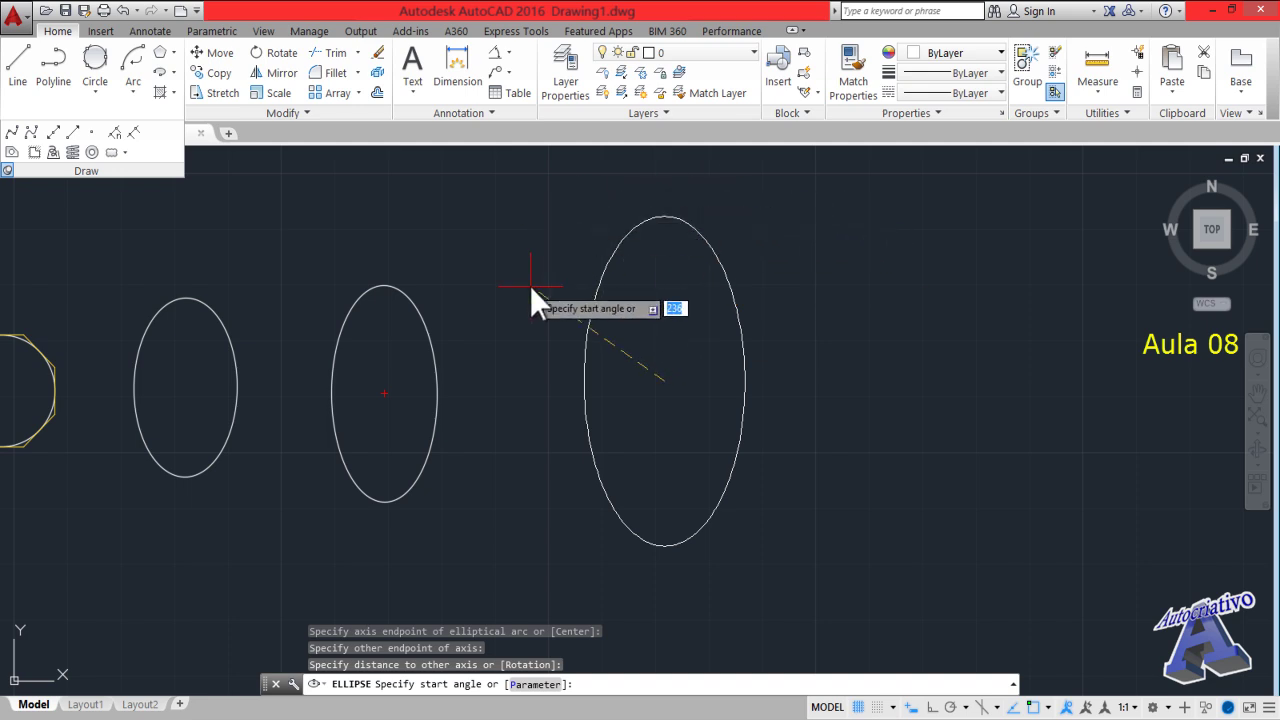
left_click(800, 378)
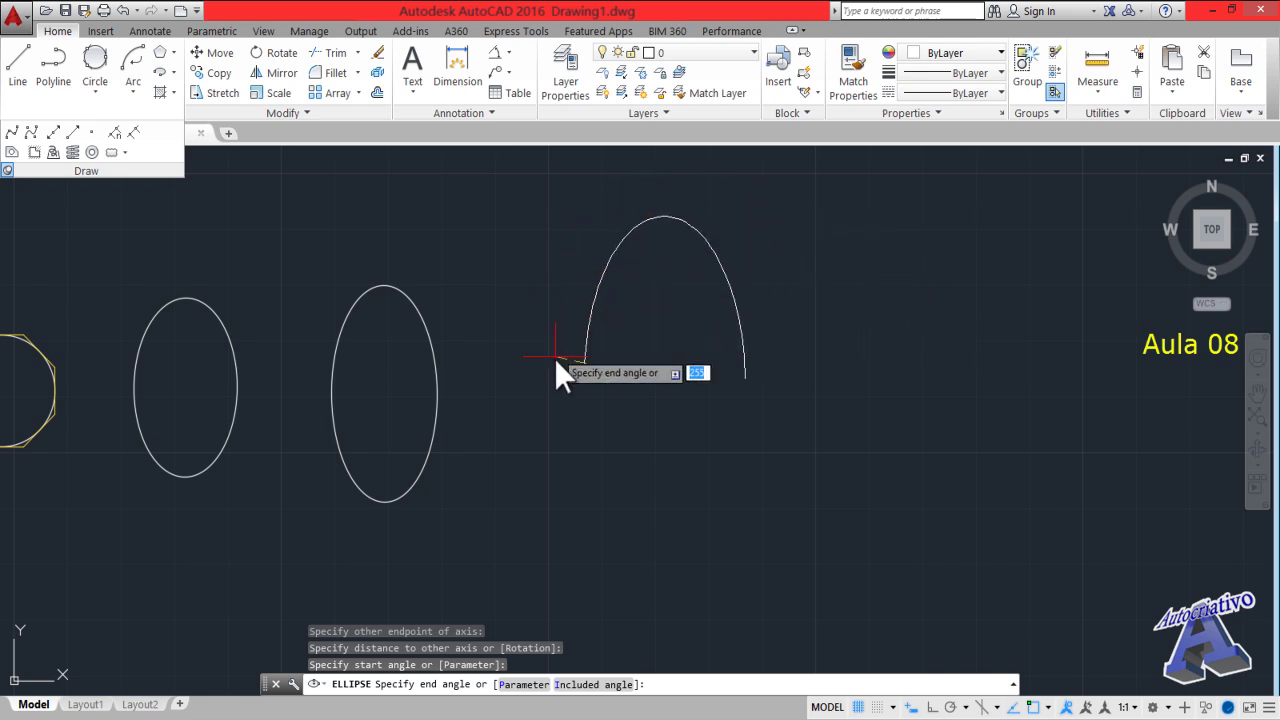
left_click(602, 568)
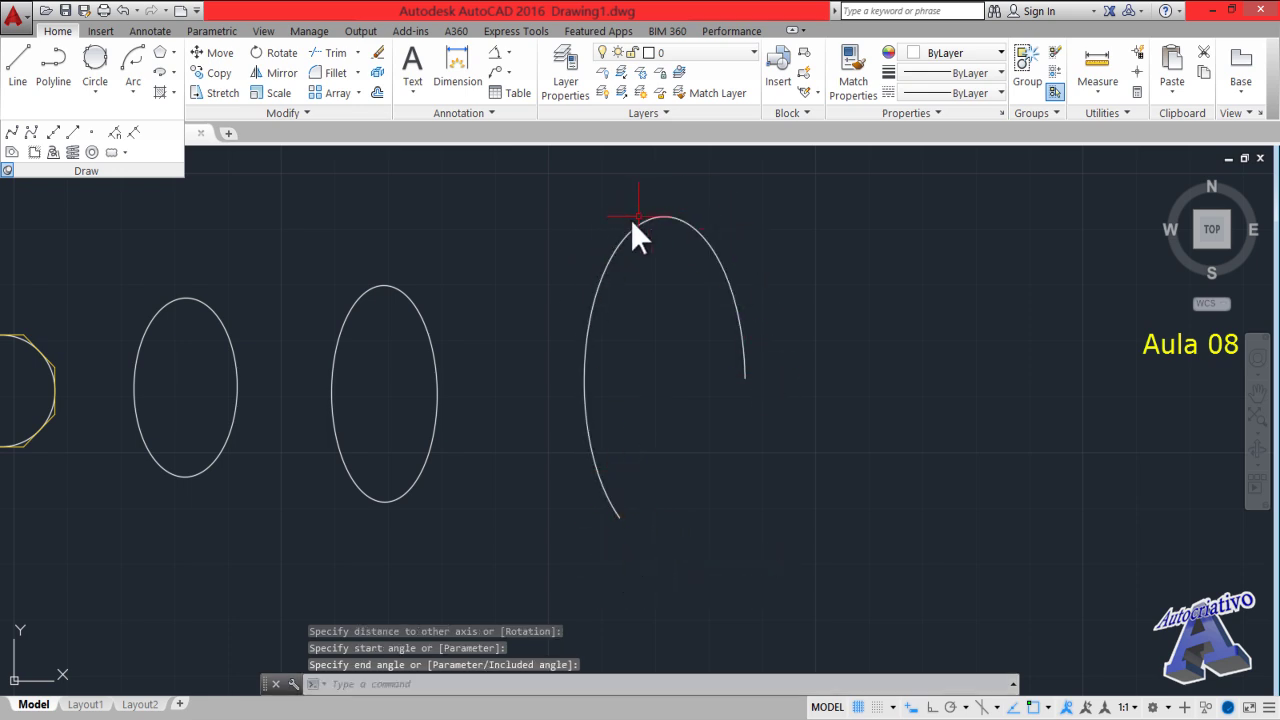
middle_click_drag(731, 456, 449, 528)
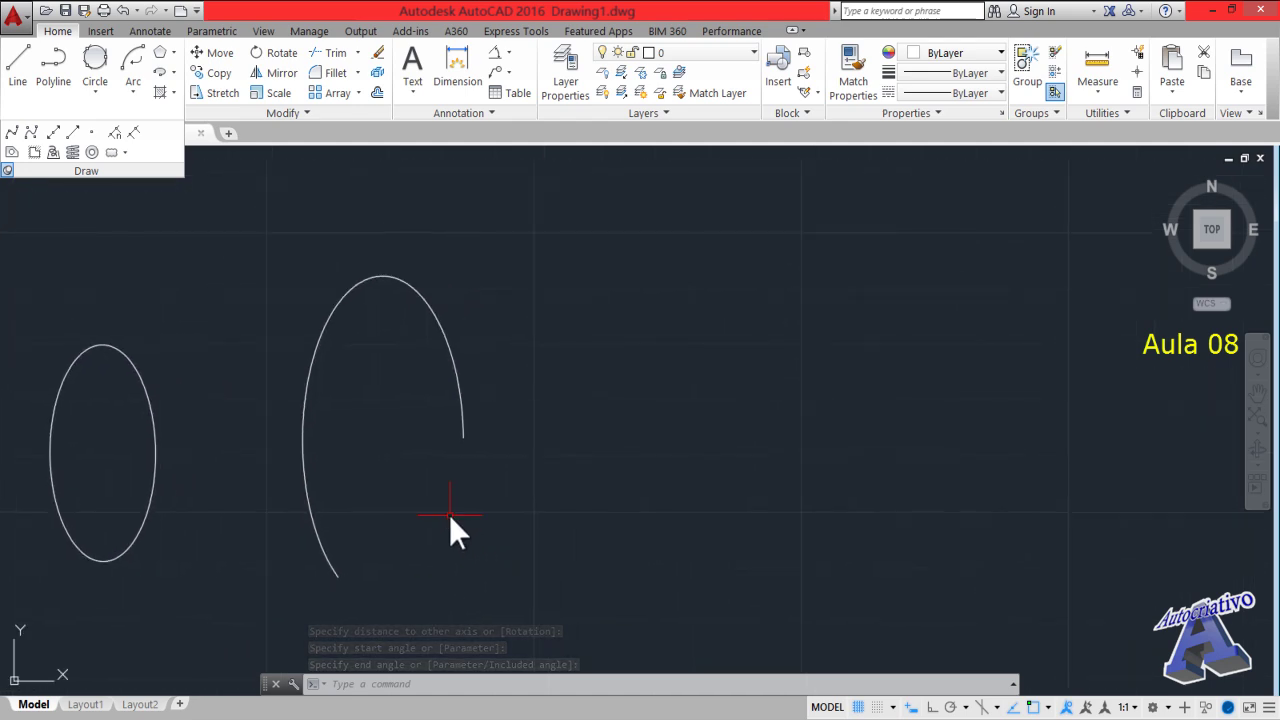
left_click(174, 73)
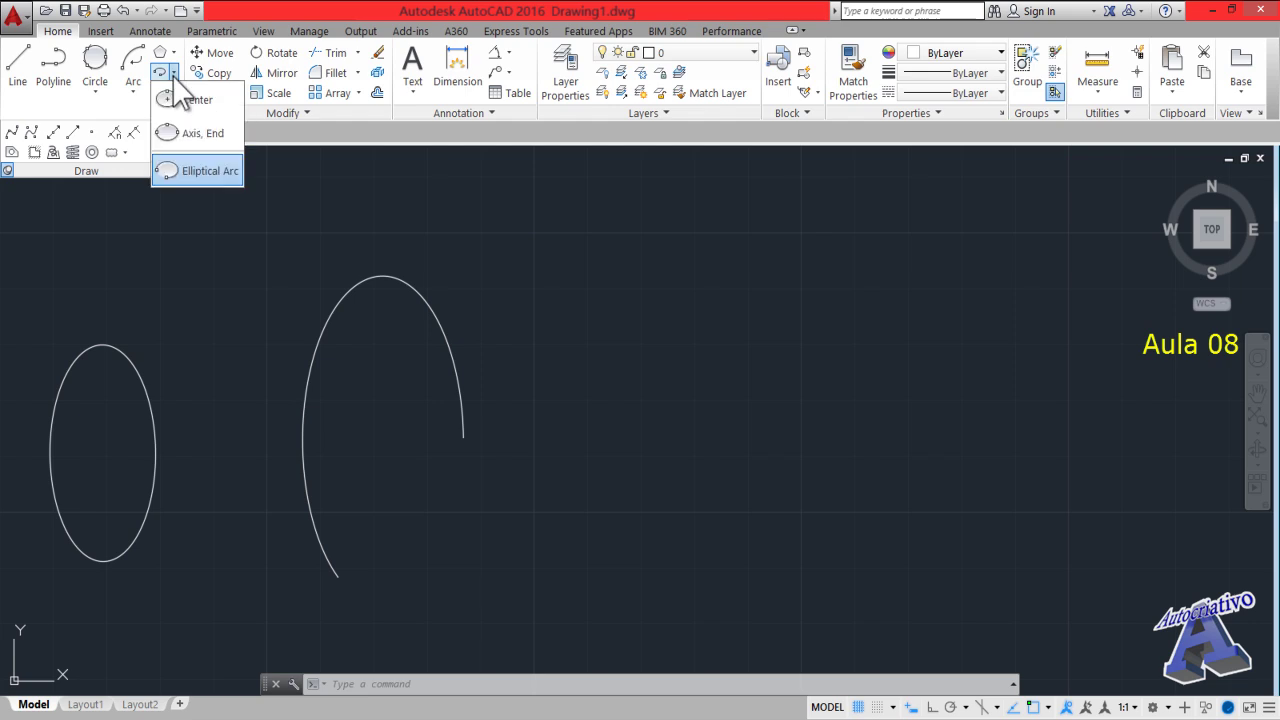
left_click(197, 172)
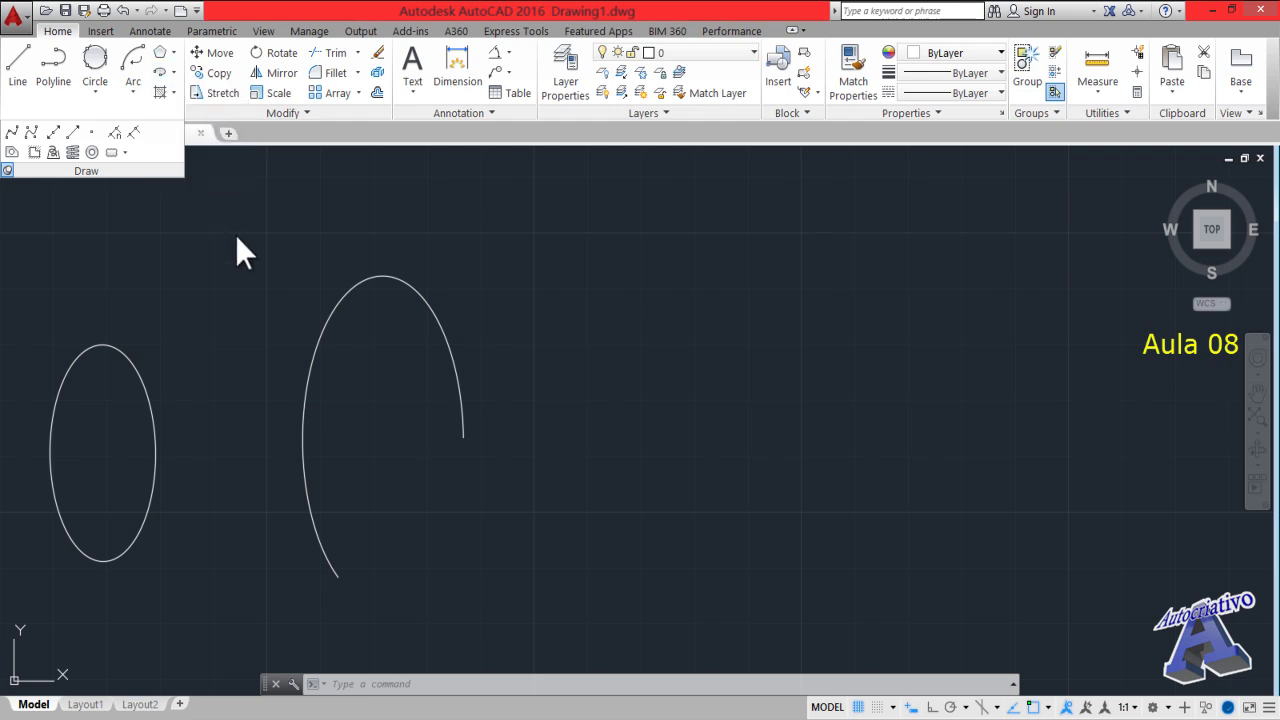
left_click(174, 93)
left_click(174, 93)
Erase all the rectangles, polygons, circles, ellipses and the elliptical arc from the drawing
middle_click_drag(207, 312, 430, 304)
scroll(448, 306, "down", 3)
scroll(448, 306, "down", 2)
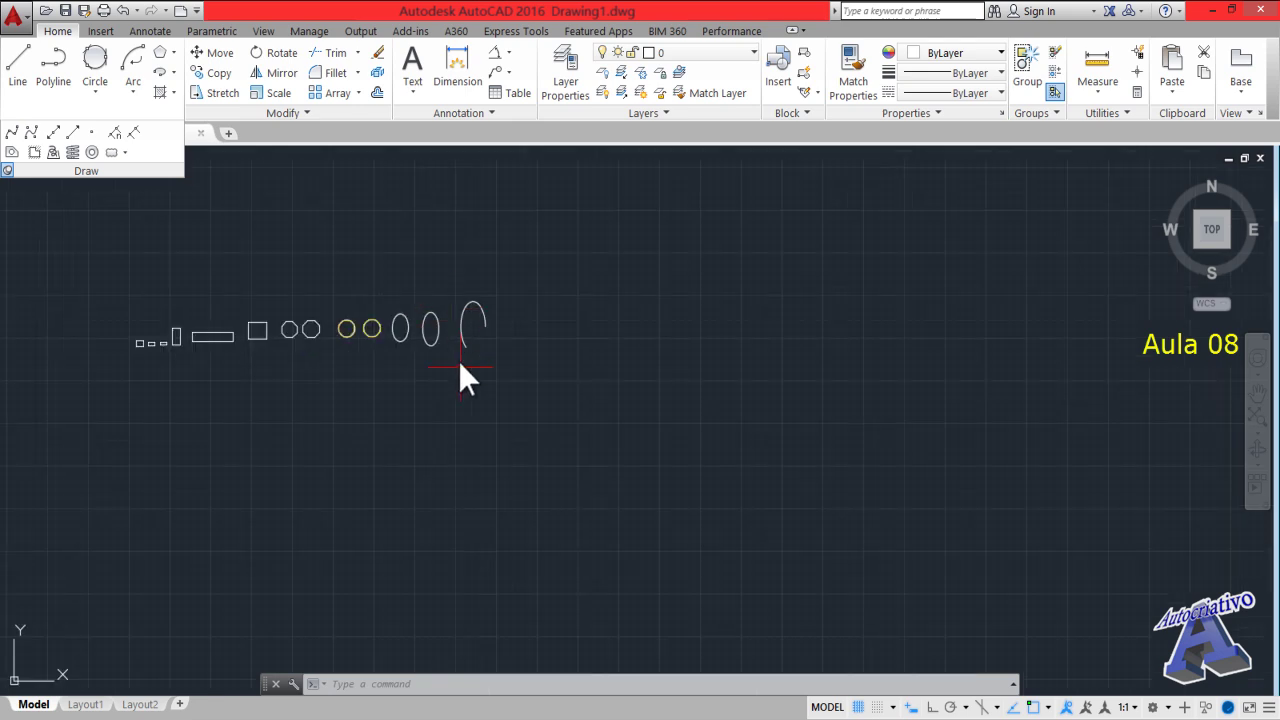
middle_click_drag(458, 360, 607, 370)
left_click(727, 408)
left_click(305, 305)
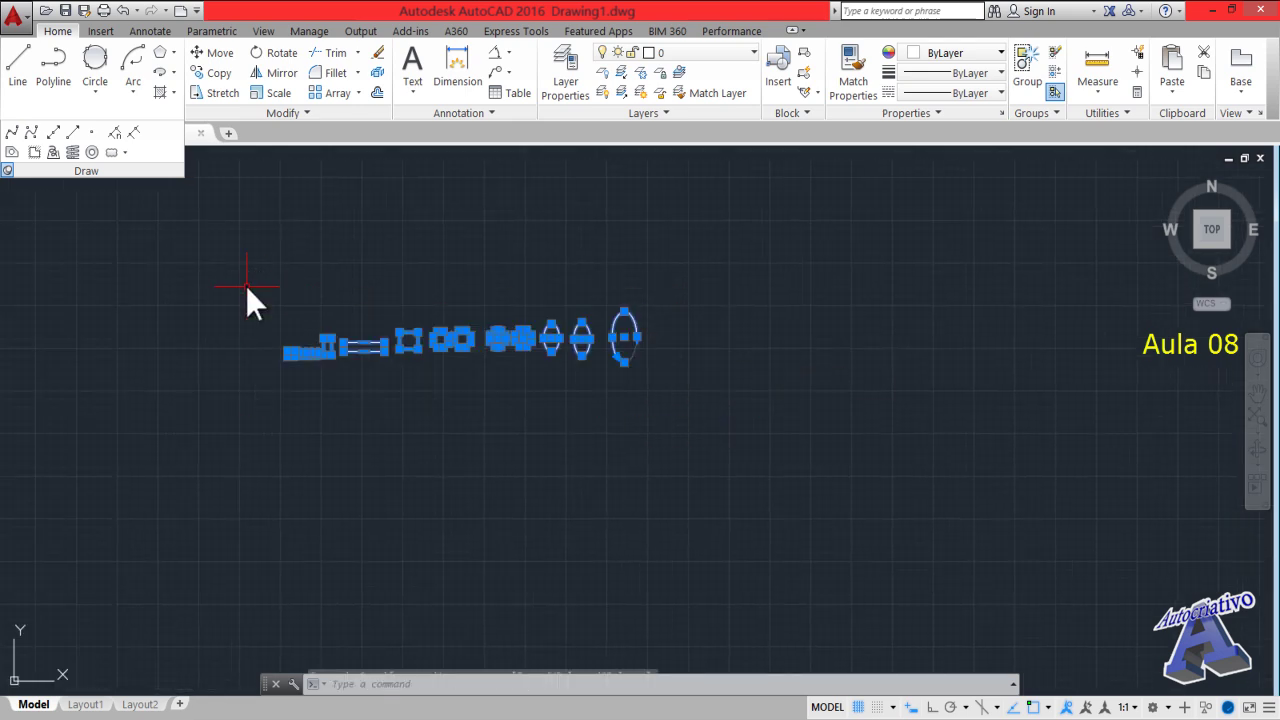
key("Delete")
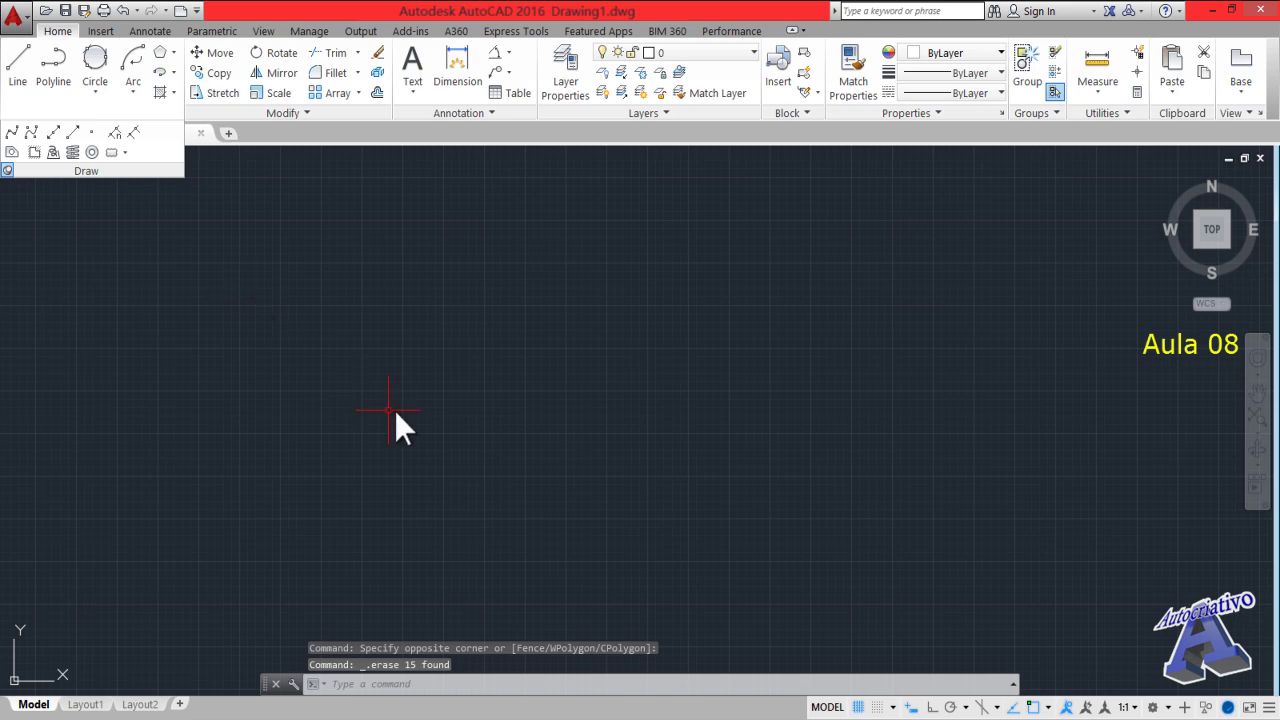
scroll(514, 423, "up", 8)
middle_click_drag(514, 422, 528, 410)
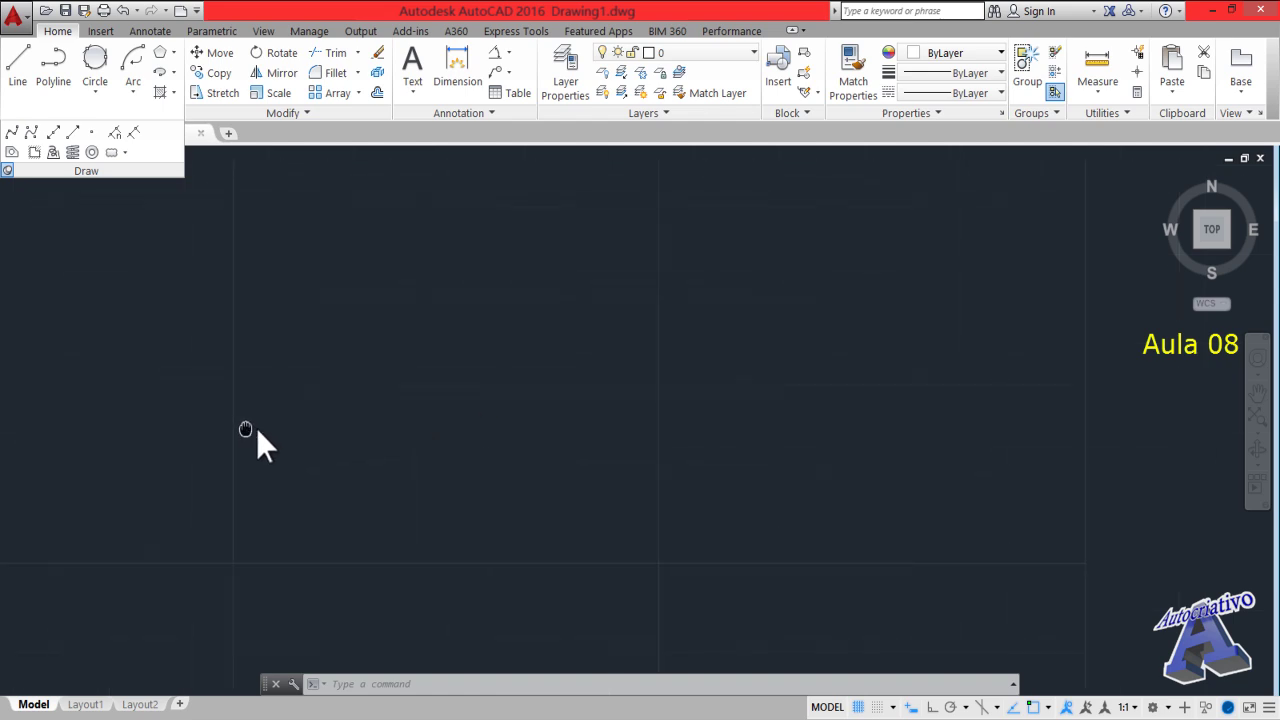
scroll(586, 369, "up", 1)
scroll(583, 384, "up", 2)
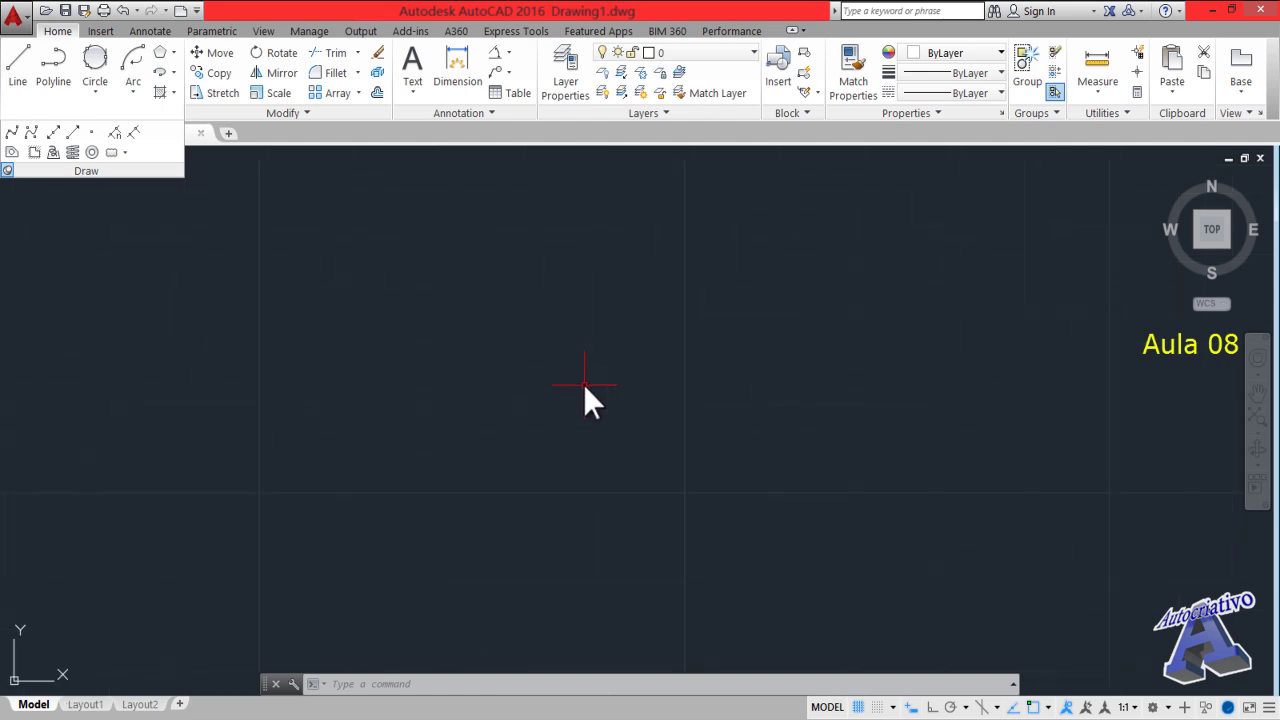